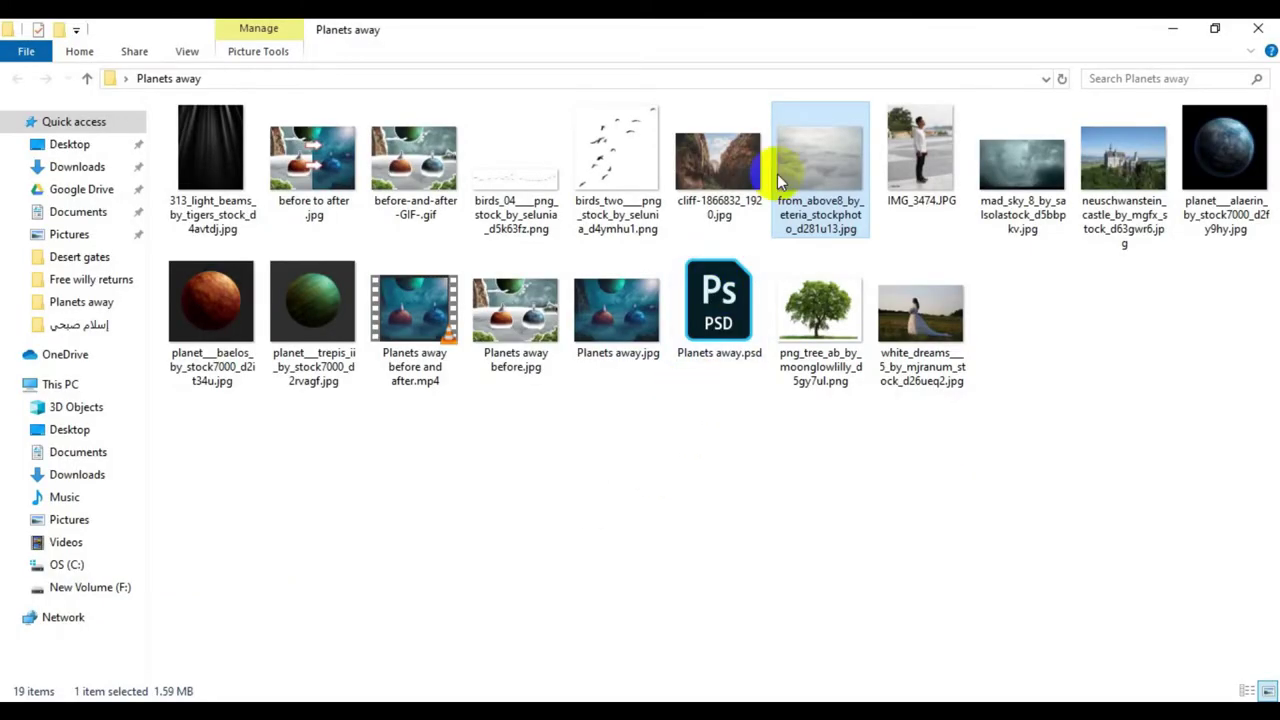
# - Place the aerial cloud photo and lower its top edge to leave a white strip along the top
pyautogui.moveTo(810, 168); pyautogui.dragTo(442, 554)
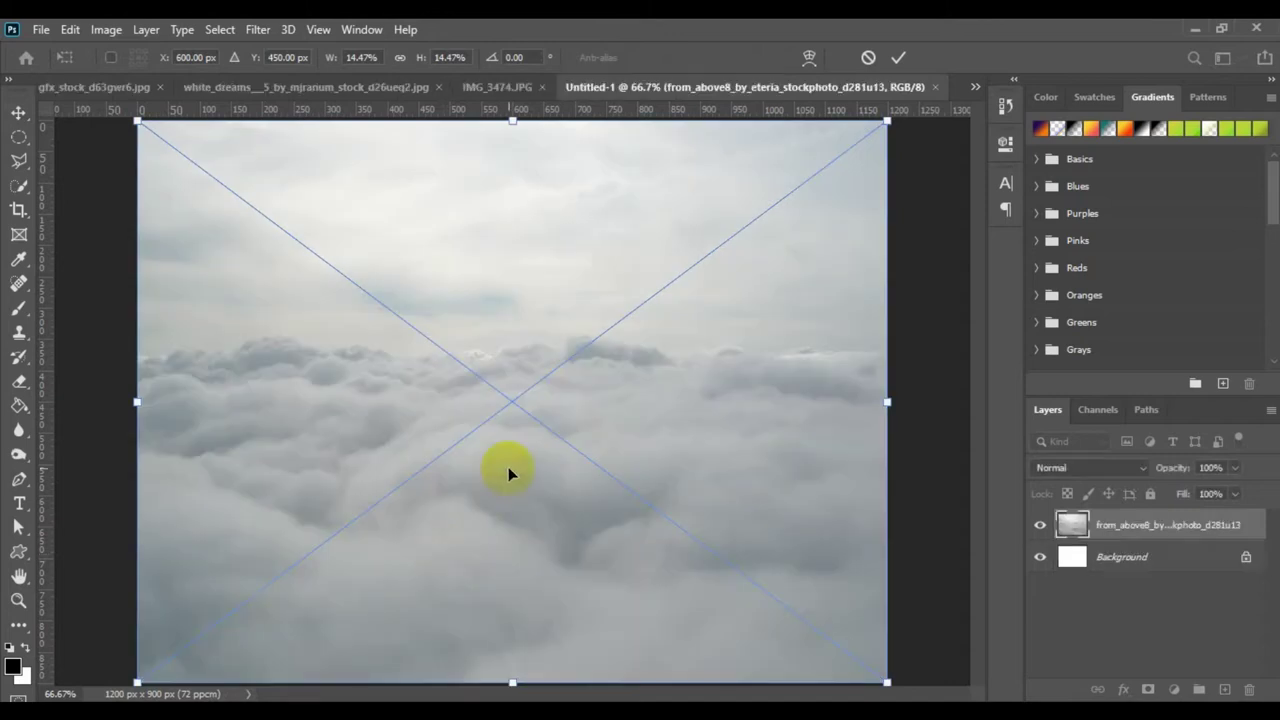
pyautogui.moveTo(510, 123); pyautogui.dragTo(511, 214)
pyautogui.click(897, 58)
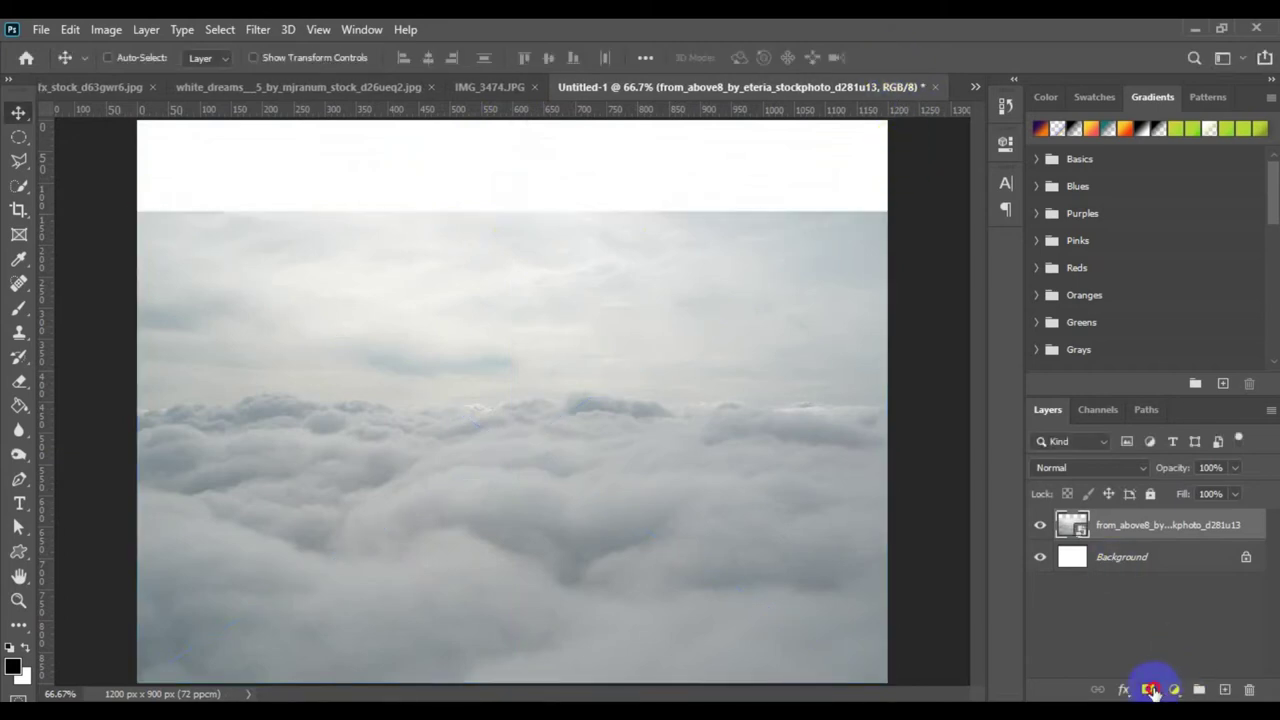
# - Add a layer mask to the clouds and paint black across the top with a large soft brush
pyautogui.click(1149, 690)
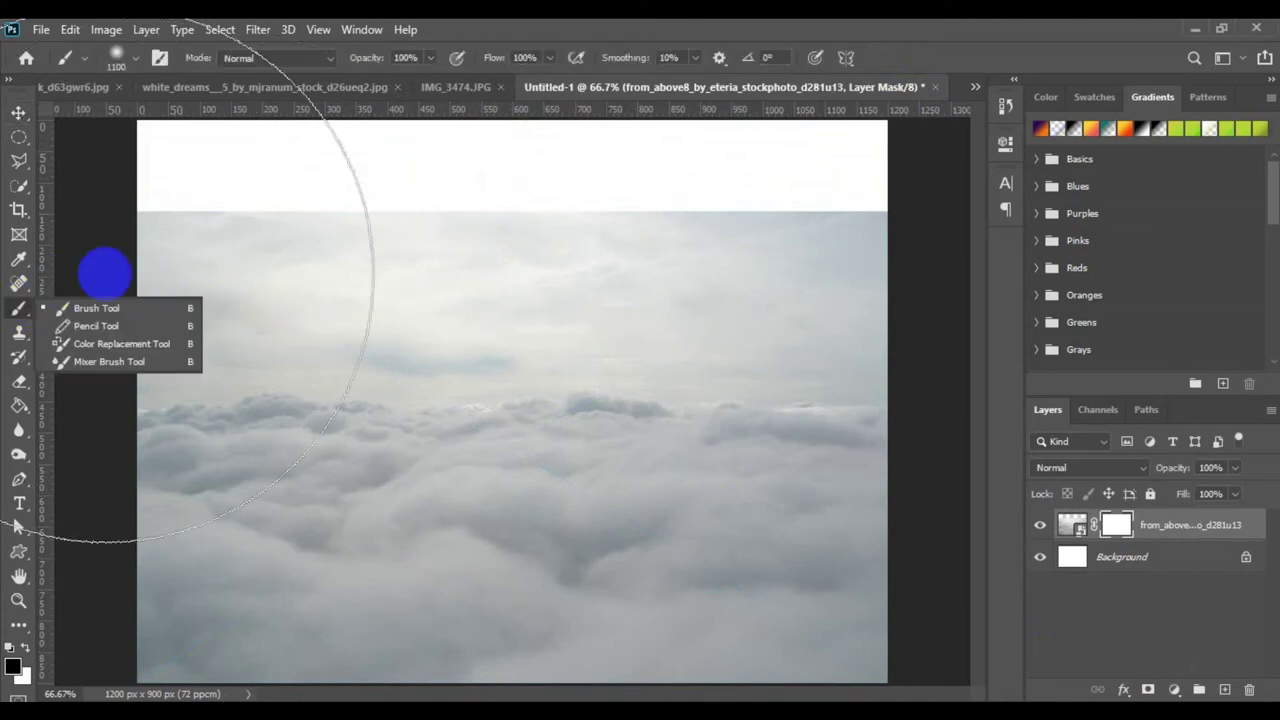
pyautogui.click(349, 260)
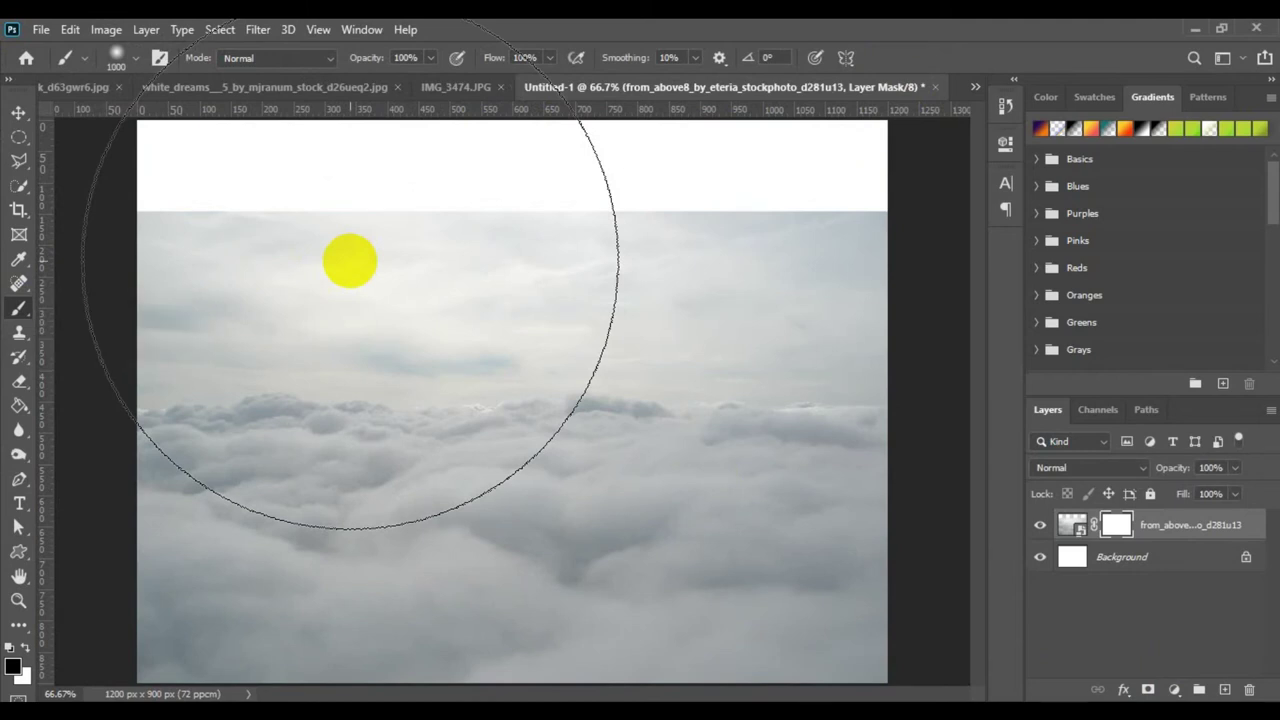
pyautogui.press('[')
pyautogui.press('[')
pyautogui.press('[')
pyautogui.press('[')
pyautogui.press('[')
pyautogui.press('[')
pyautogui.press('[')
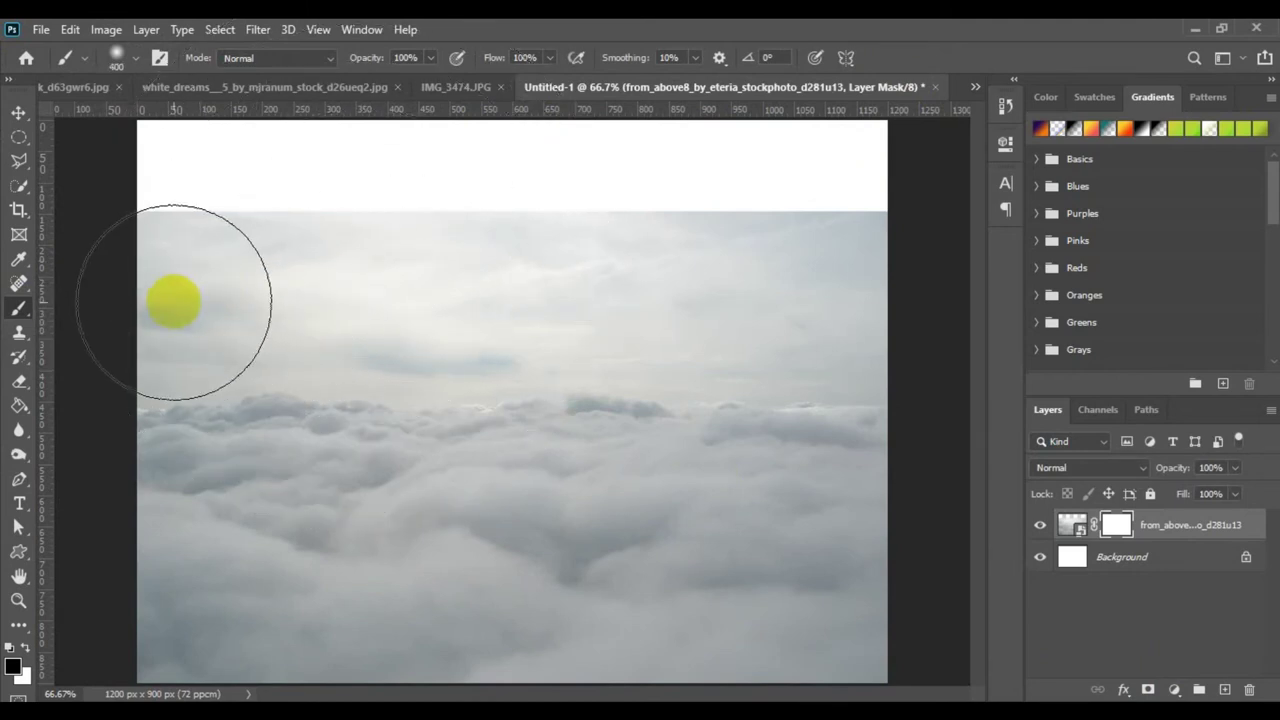
pyautogui.press(']')
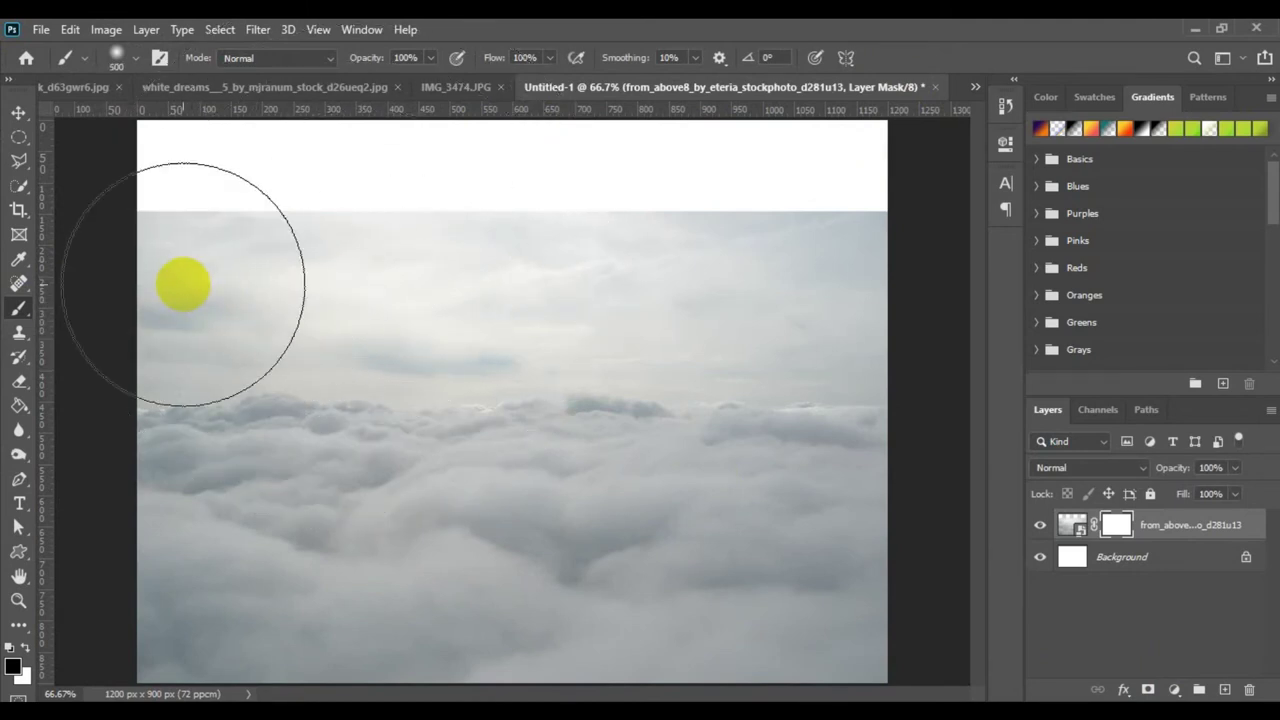
pyautogui.moveTo(183, 285)
pyautogui.mouseDown()
pyautogui.moveTo(333, 291)
pyautogui.moveTo(197, 283)
pyautogui.moveTo(234, 260)
pyautogui.moveTo(281, 257)
pyautogui.moveTo(668, 278)
pyautogui.moveTo(840, 273)
pyautogui.moveTo(821, 266)
pyautogui.moveTo(856, 258)
pyautogui.moveTo(868, 291)
pyautogui.moveTo(183, 309)
pyautogui.moveTo(833, 318)
pyautogui.moveTo(786, 294)
pyautogui.mouseUp()
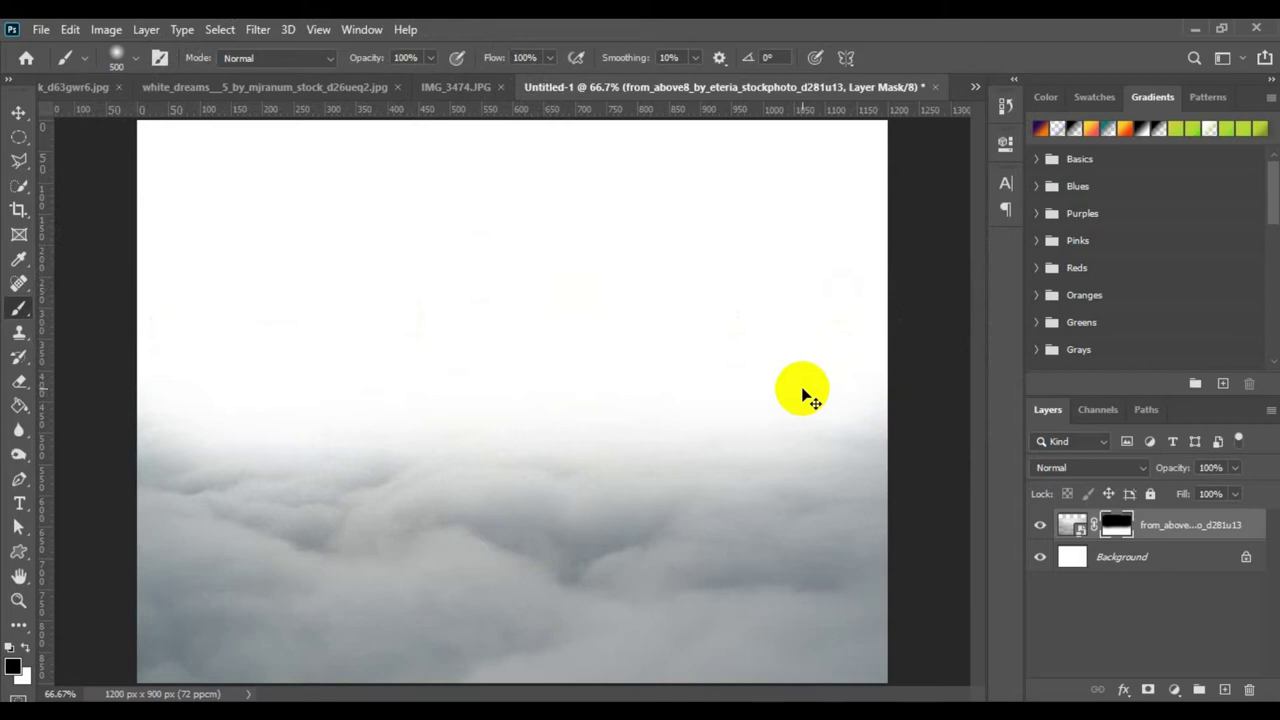
# - Free-transform the clouds layer to pull its top edge down slightly
pyautogui.hotkey('ctrl', 't')
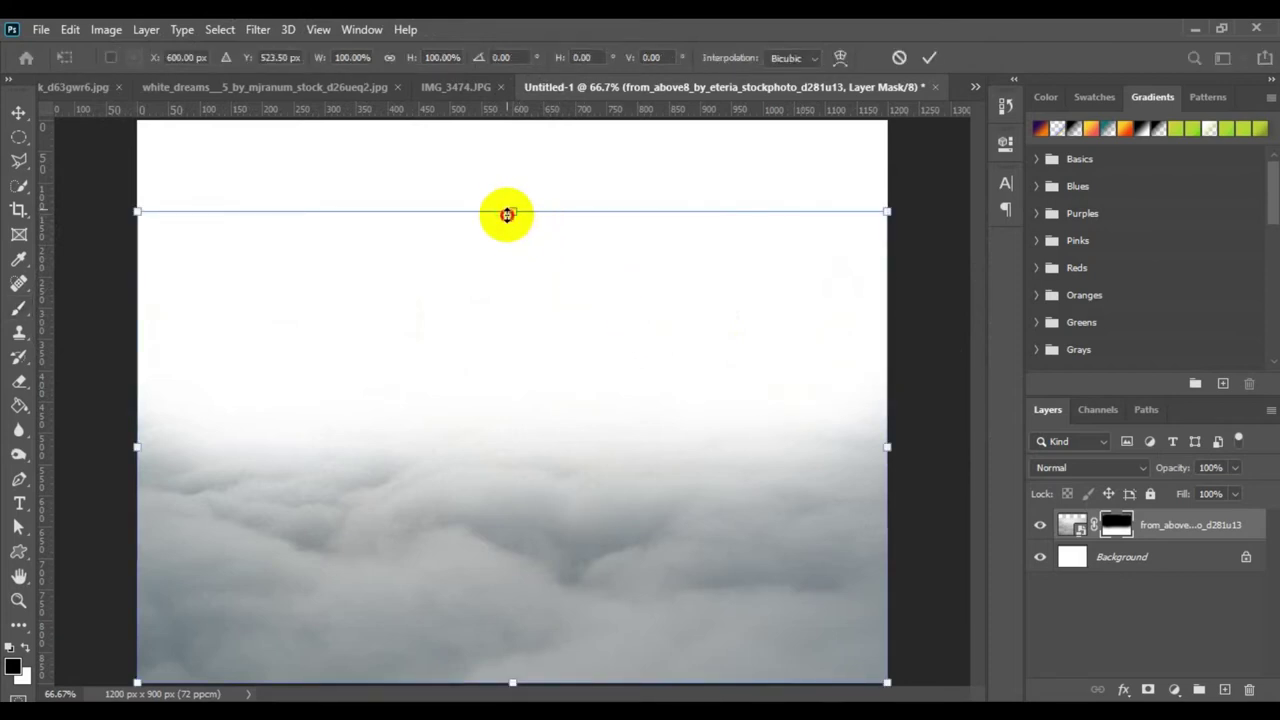
pyautogui.moveTo(507, 214); pyautogui.dragTo(507, 226)
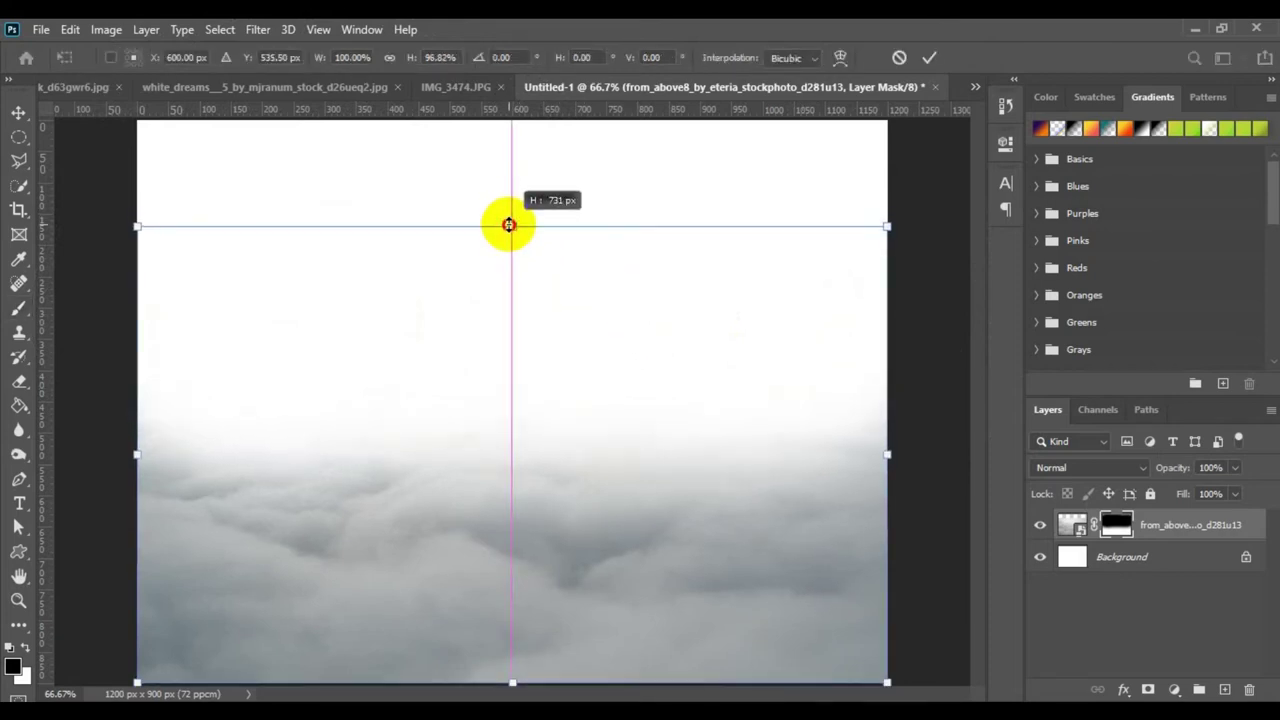
pyautogui.click(930, 58)
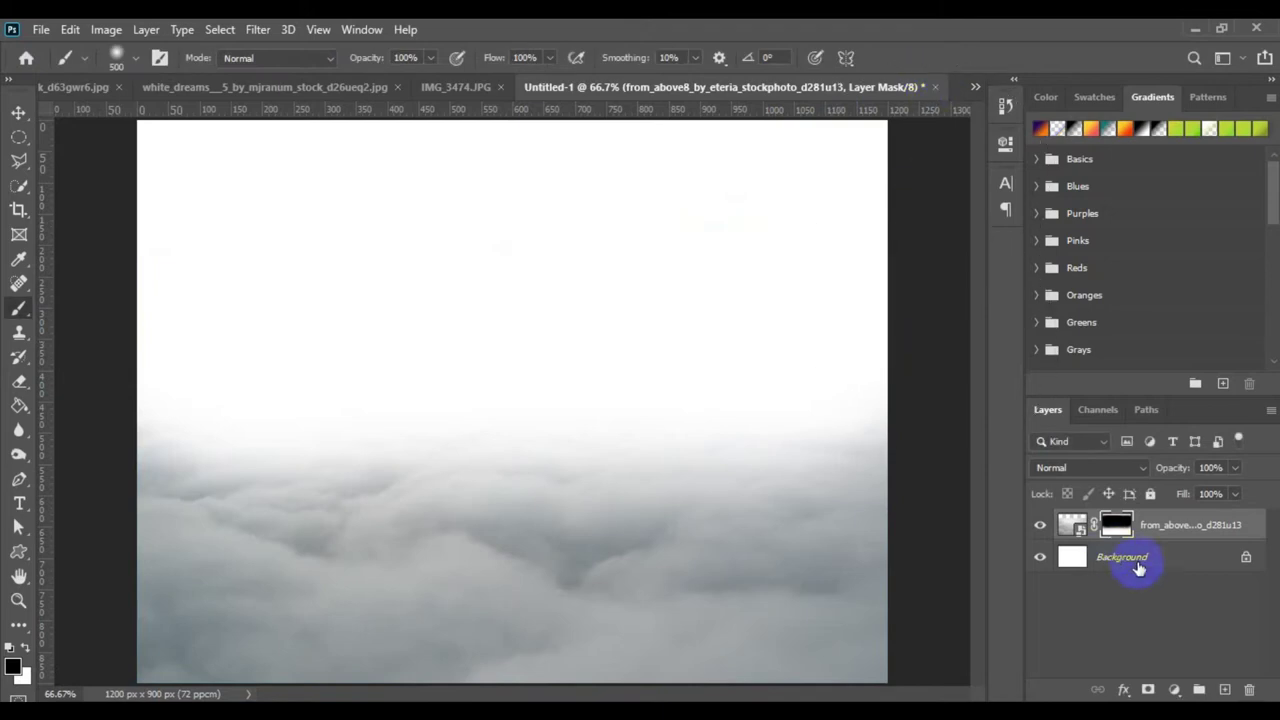
pyautogui.click(1174, 690)
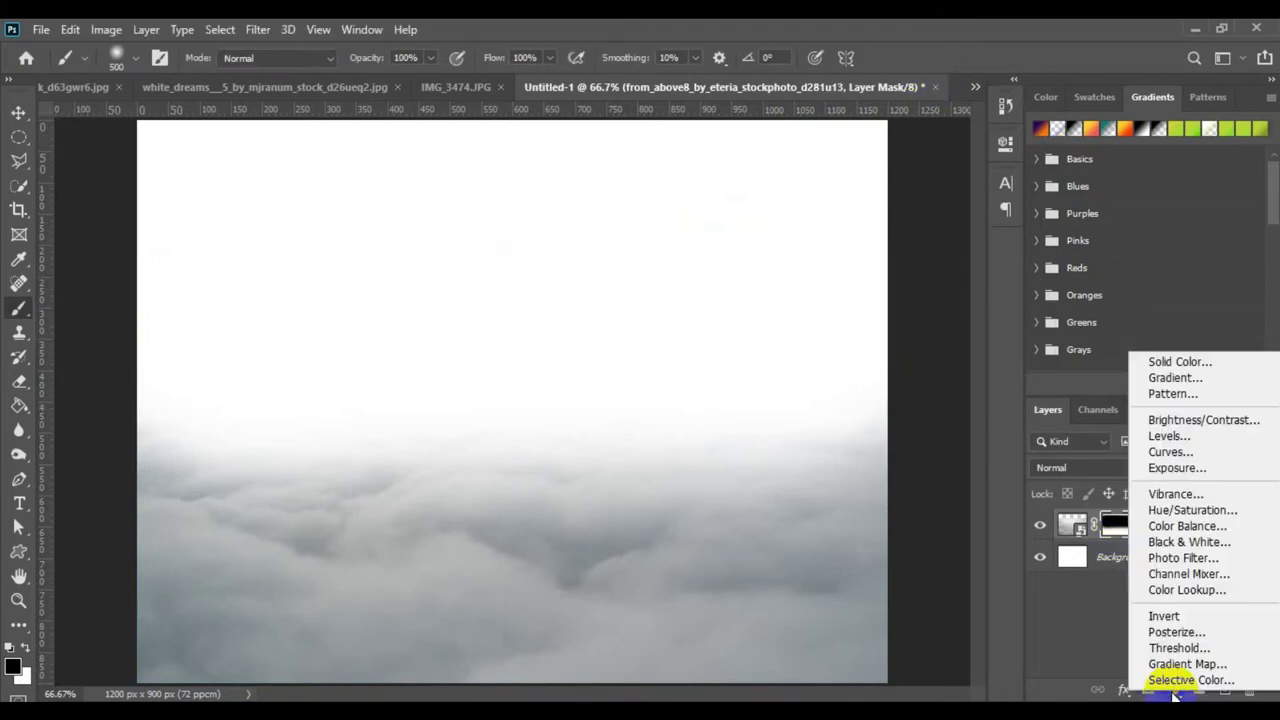
# - Add a Curves adjustment clipped to the clouds, darkening their highlights and midtones
pyautogui.click(1200, 451)
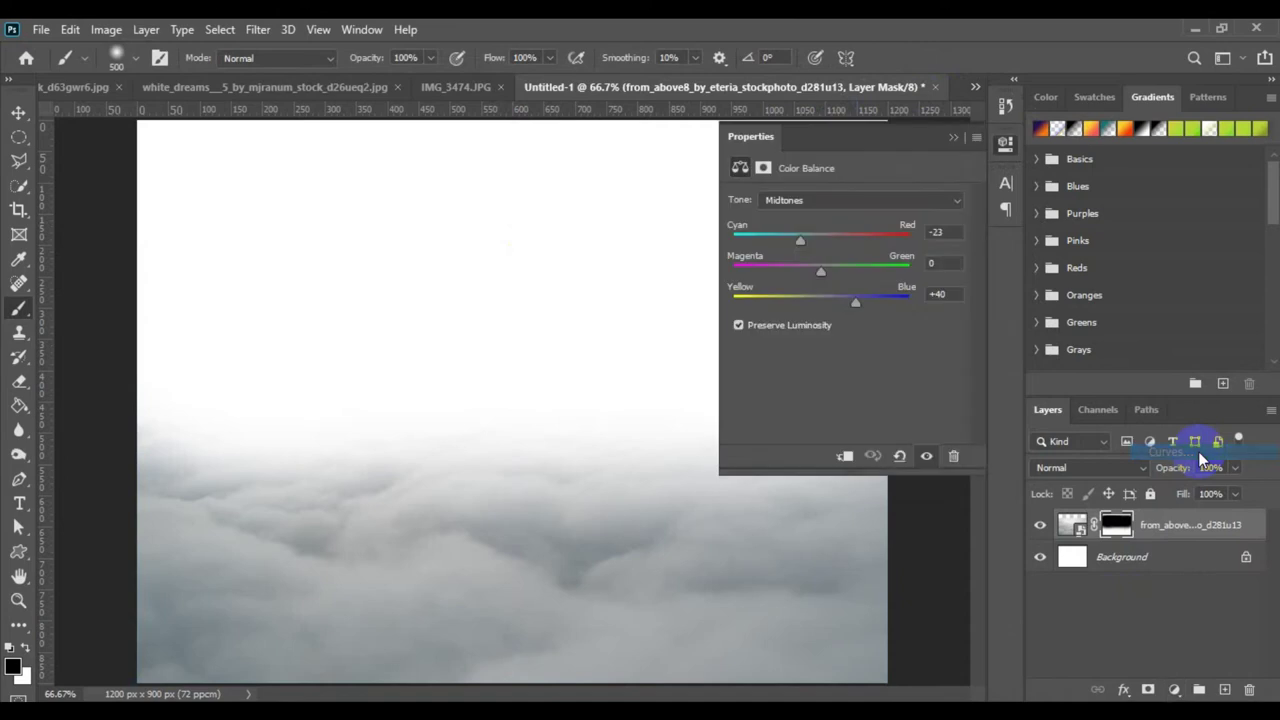
pyautogui.click(843, 458)
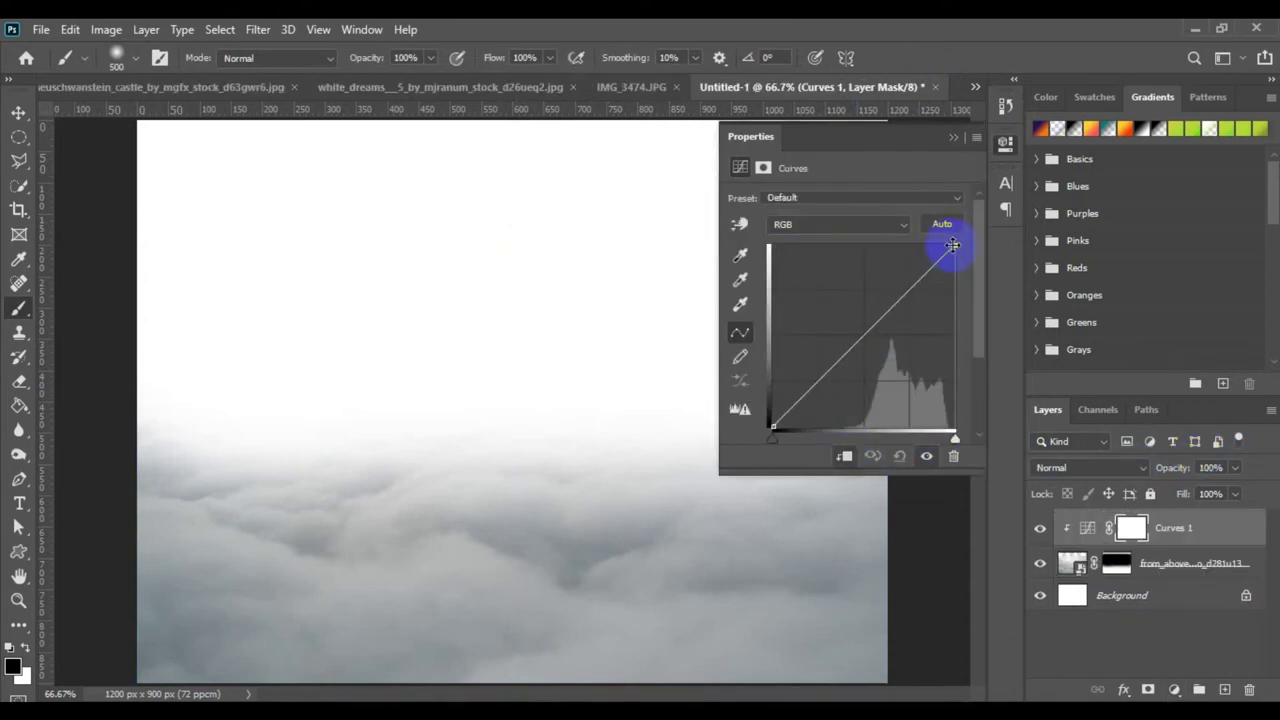
pyautogui.moveTo(955, 255); pyautogui.dragTo(965, 311)
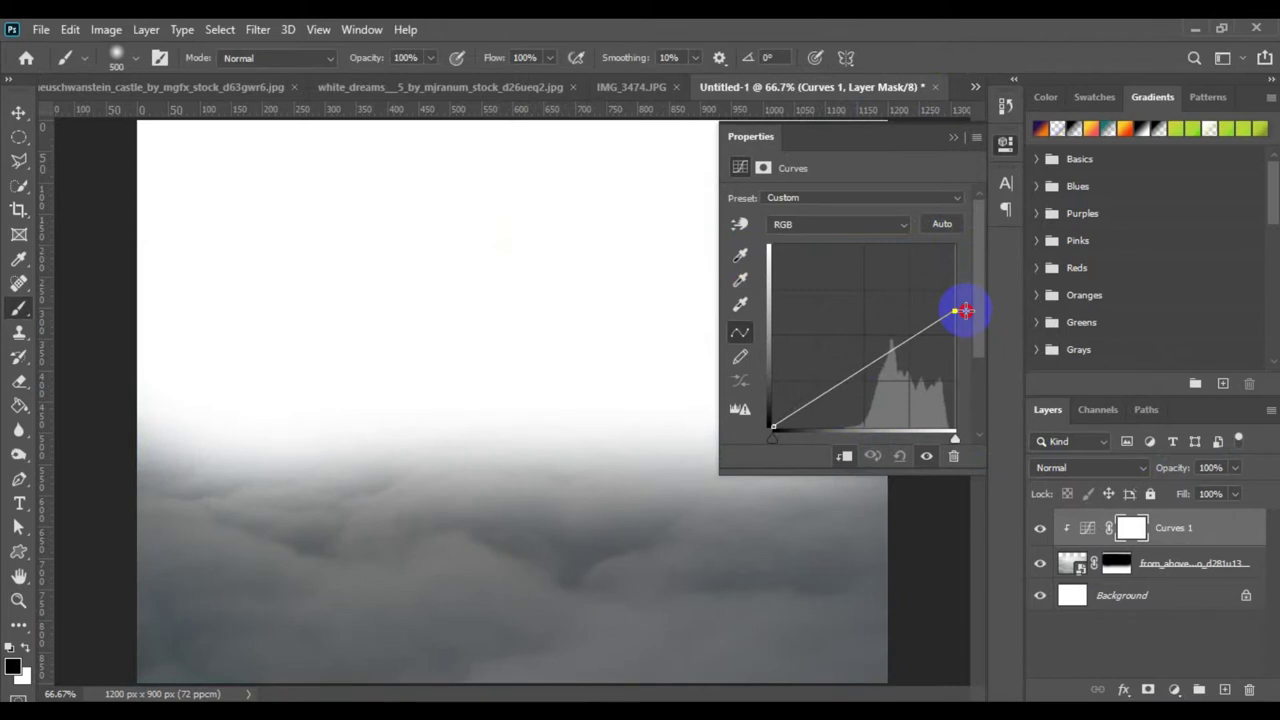
pyautogui.moveTo(857, 372); pyautogui.dragTo(866, 378)
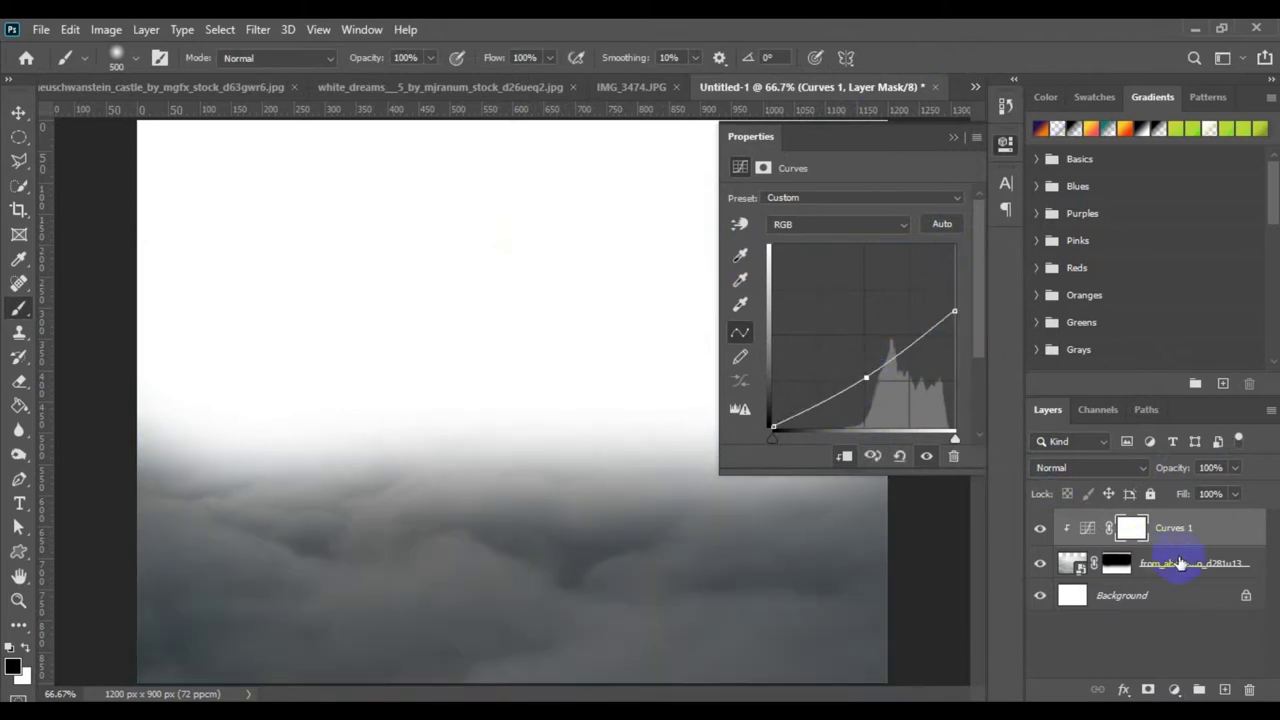
# - Add a clipped Color Balance adjustment that tints the clouds' midtones toward green
pyautogui.click(1174, 690)
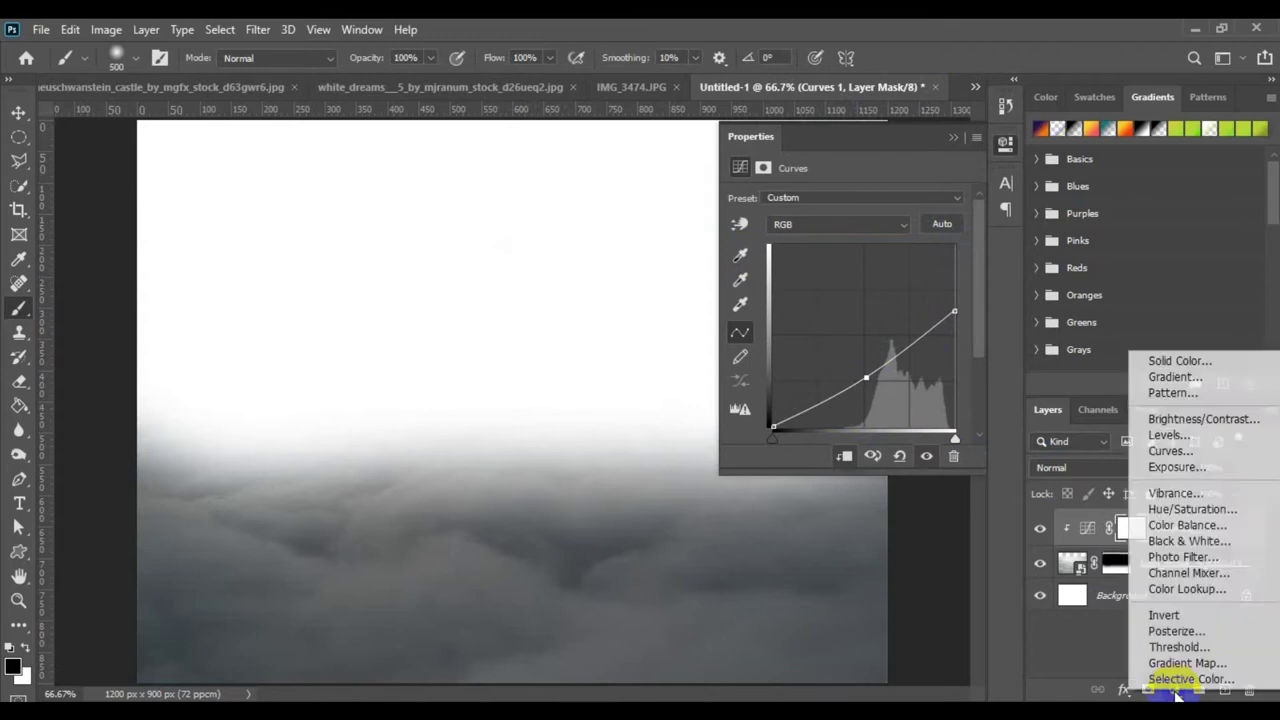
pyautogui.click(1190, 525)
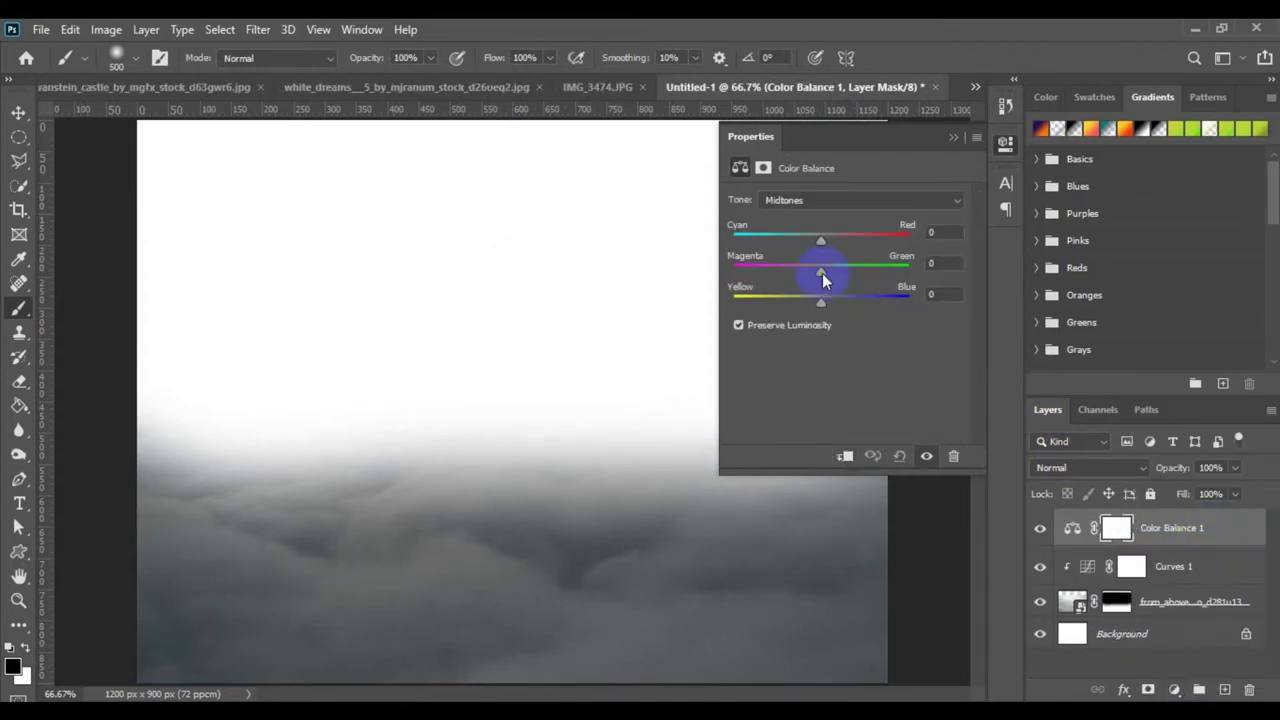
pyautogui.moveTo(822, 273); pyautogui.dragTo(837, 273)
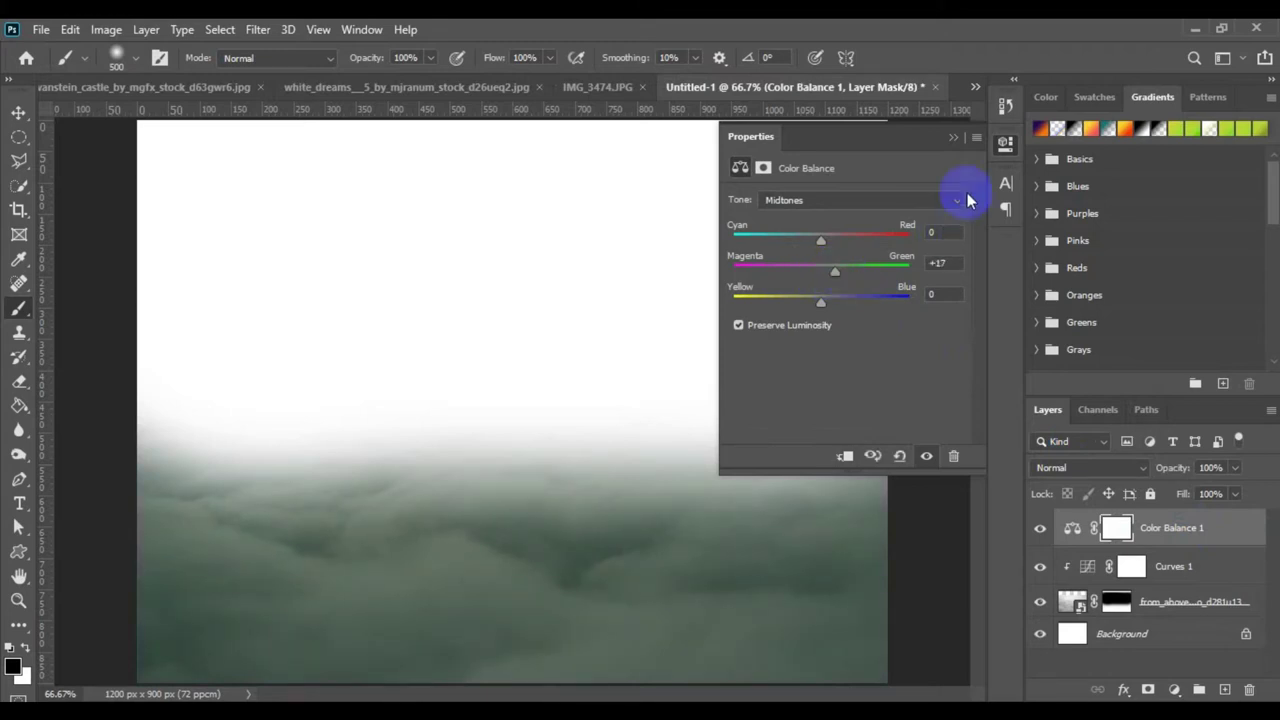
pyautogui.click(1005, 143)
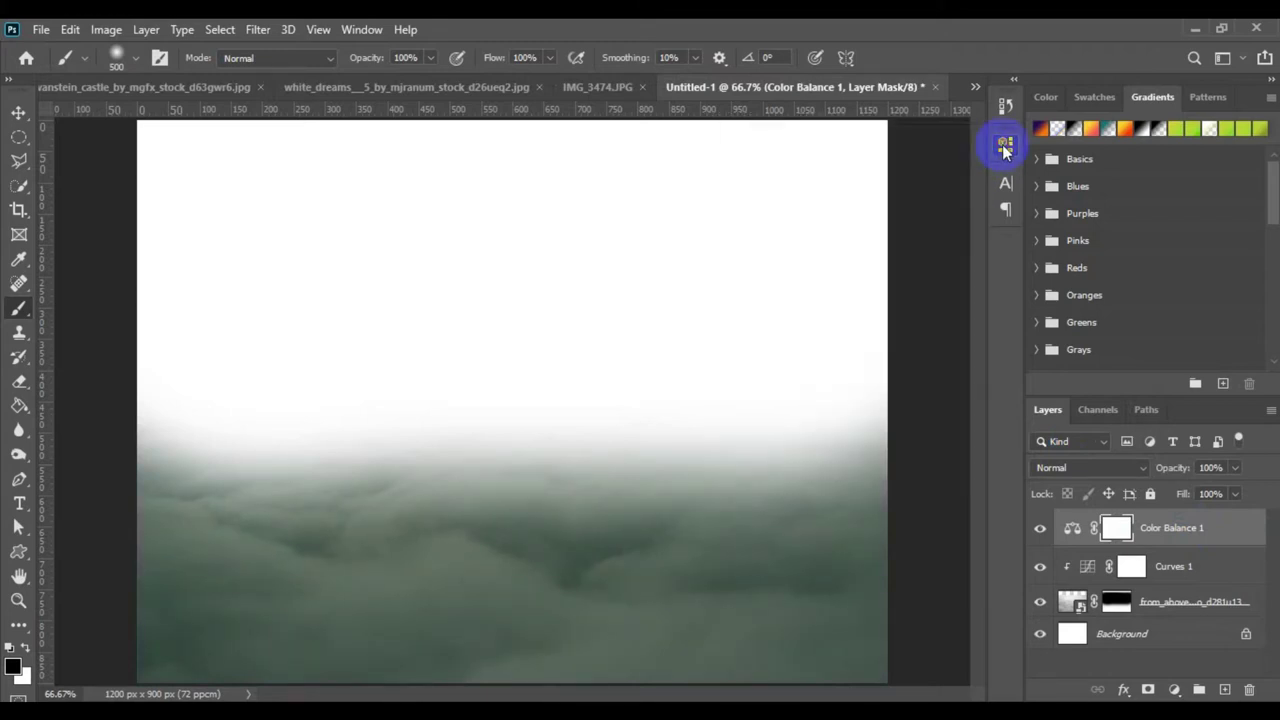
# - Group the clouds and adjustments as 'sky 1' and delete the unlocked white Background layer
pyautogui.keyDown('shift'); pyautogui.click(1188, 600); pyautogui.keyUp('shift')
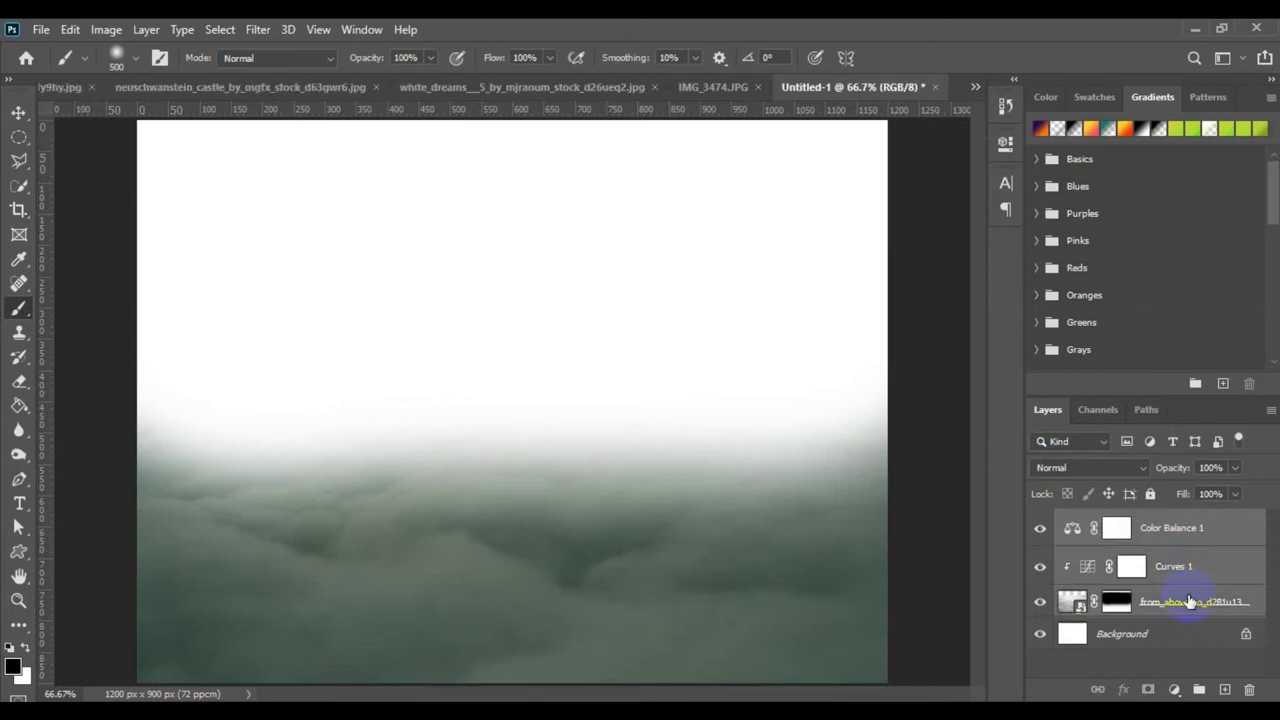
pyautogui.hotkey('ctrl', 'g')
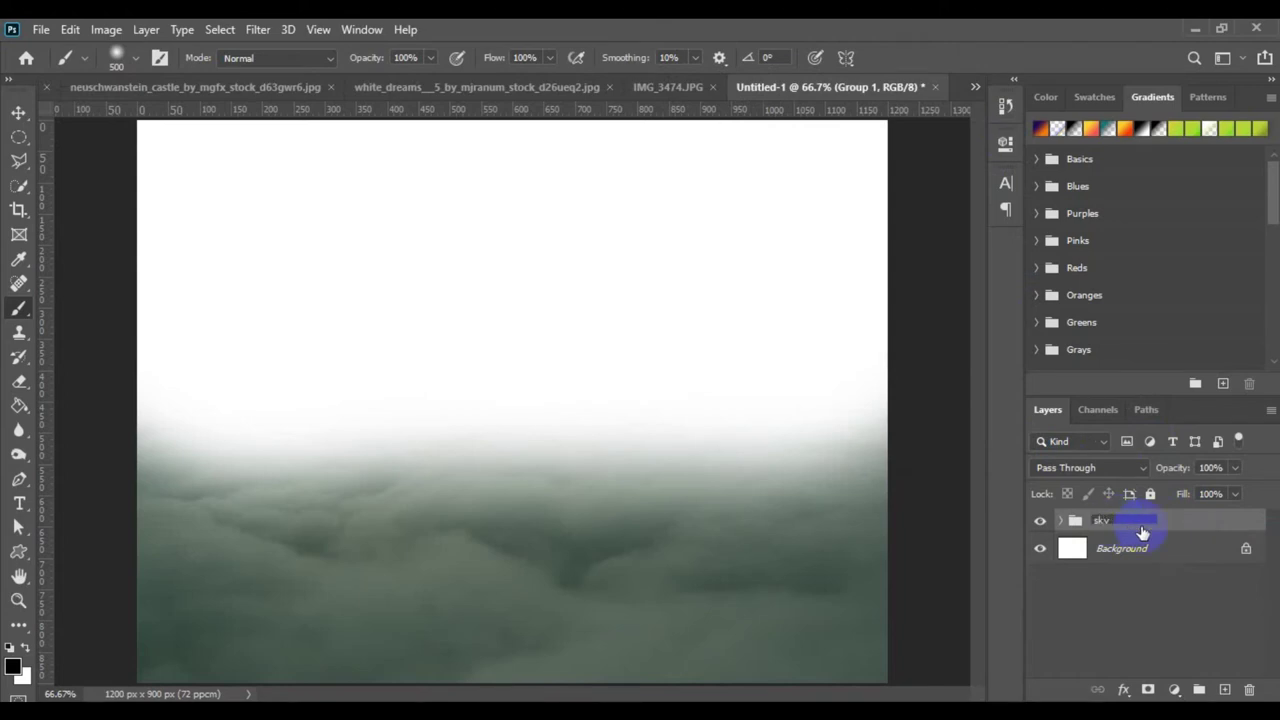
pyautogui.press('Return')
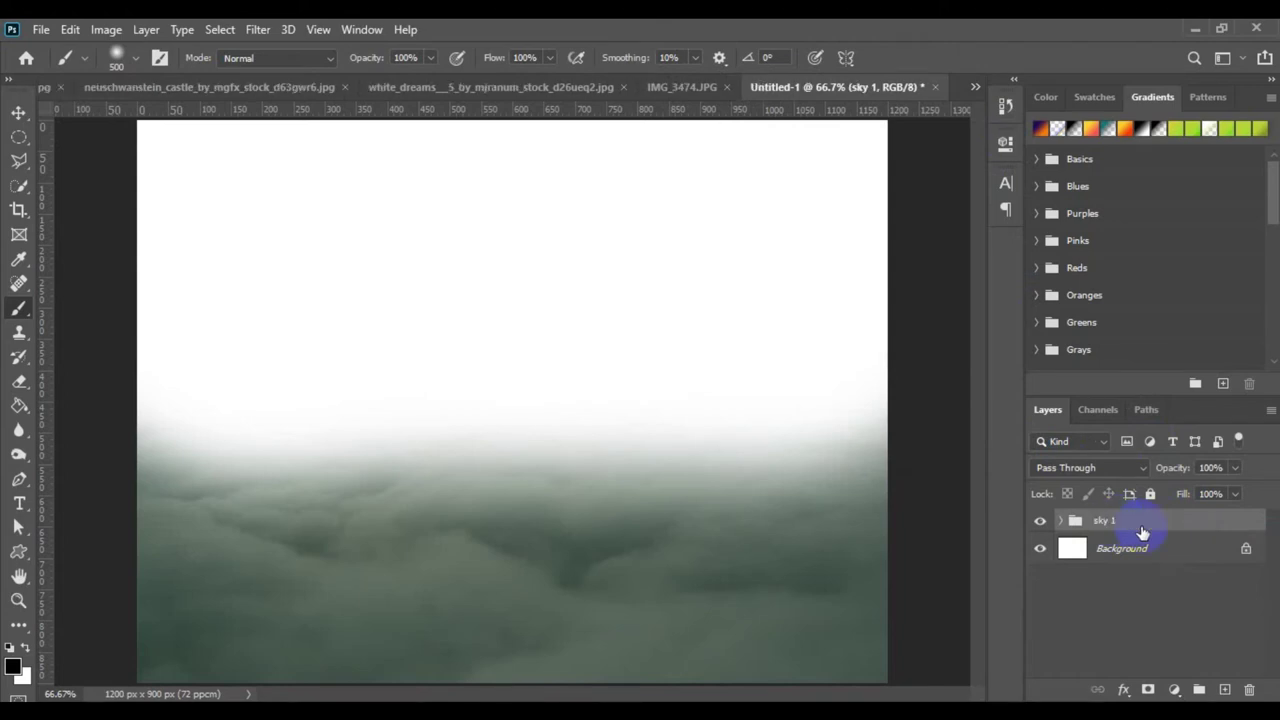
pyautogui.click(1245, 548)
pyautogui.moveTo(1166, 558); pyautogui.dragTo(1249, 689)
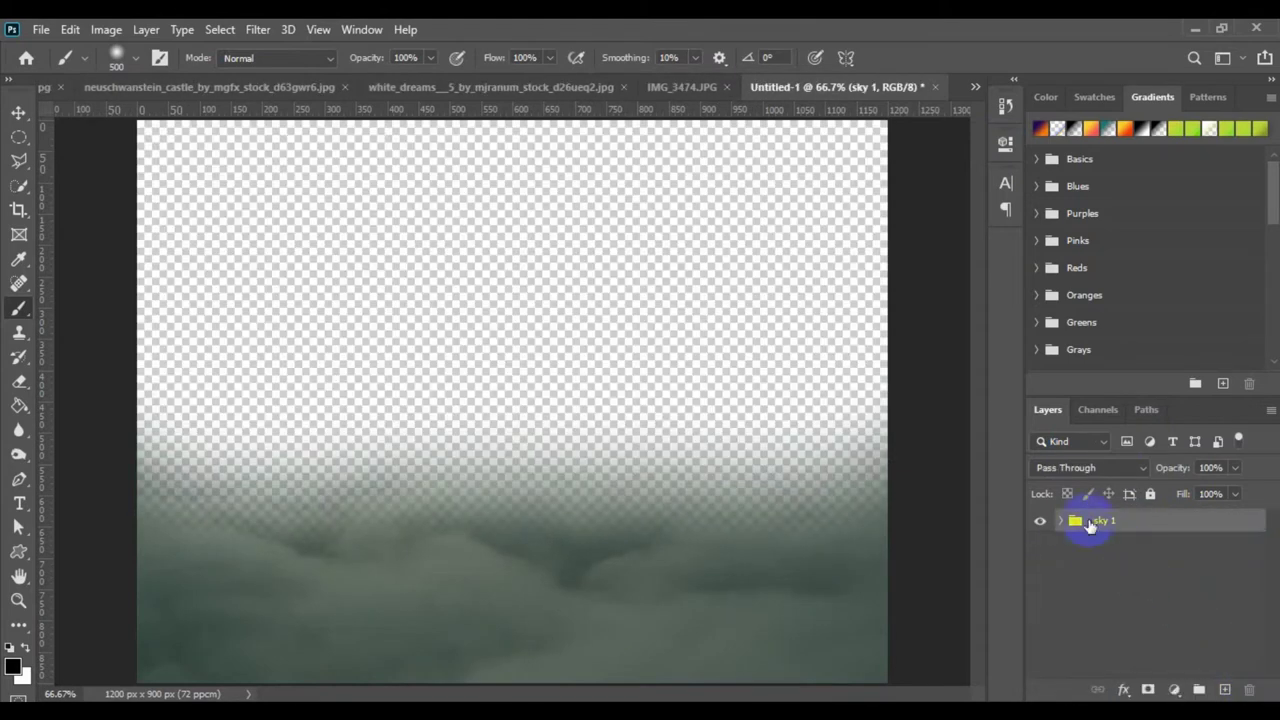
pyautogui.click(285, 712)
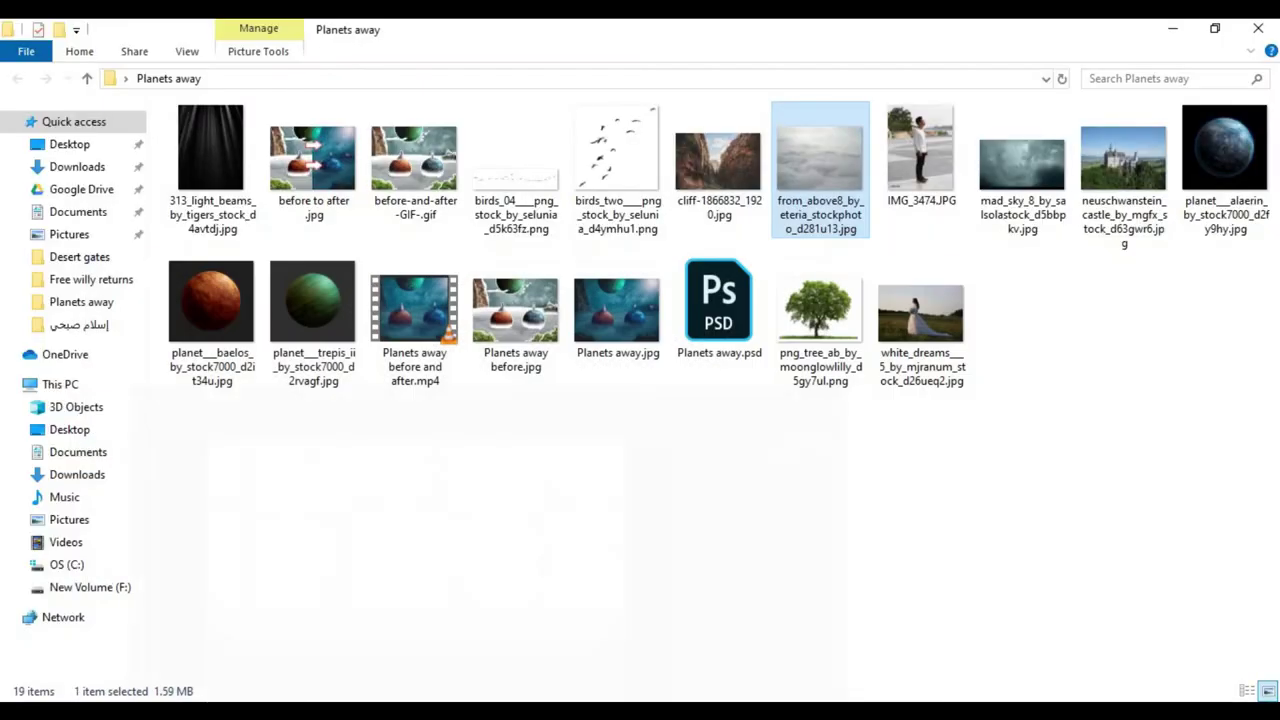
# - Place the mad_sky stormy photo higher in the frame, with its layer beneath the sky 1 group
pyautogui.click(1001, 160)
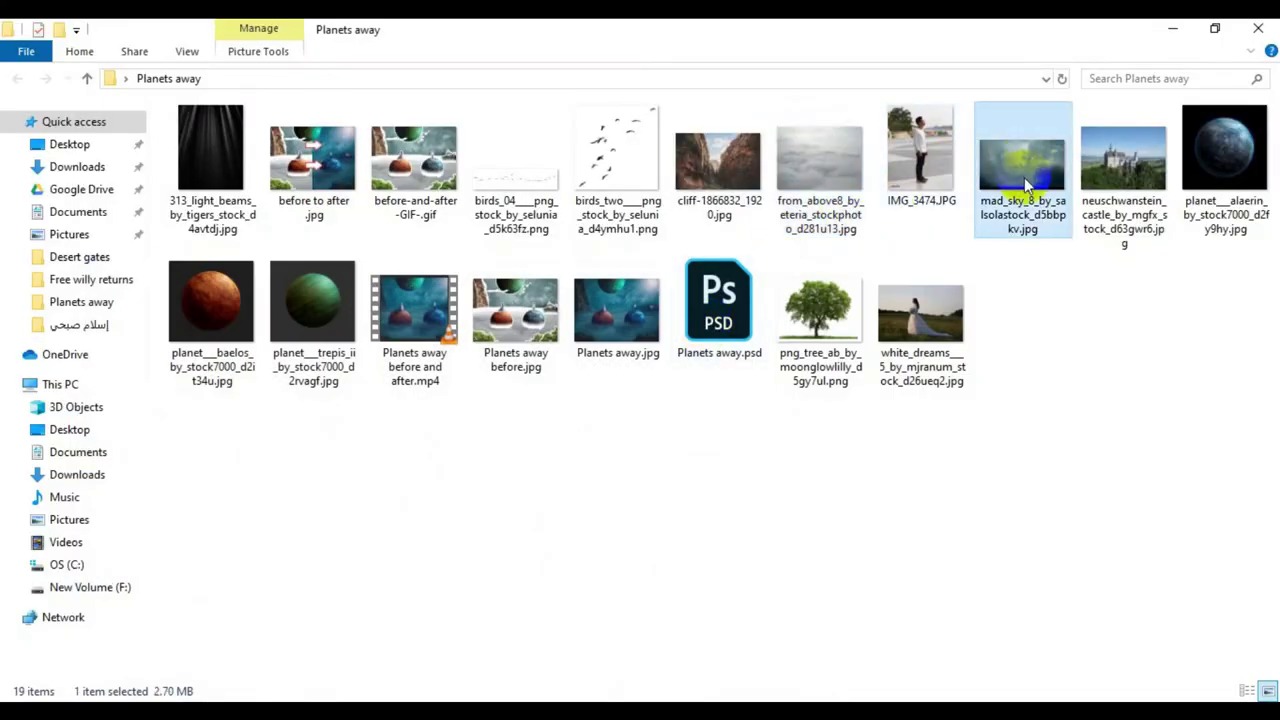
pyautogui.moveTo(1017, 175); pyautogui.dragTo(444, 496)
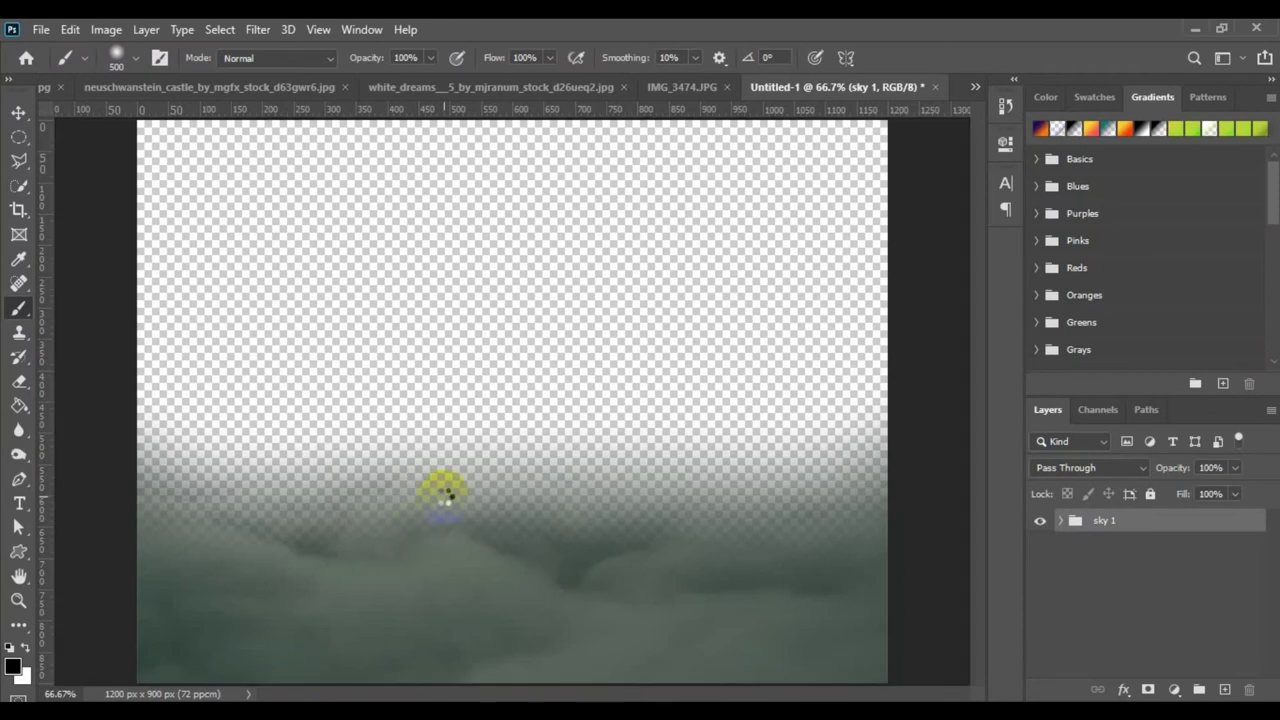
pyautogui.moveTo(488, 322)
pyautogui.mouseDown()
pyautogui.moveTo(499, 236)
pyautogui.moveTo(497, 261)
pyautogui.mouseUp()
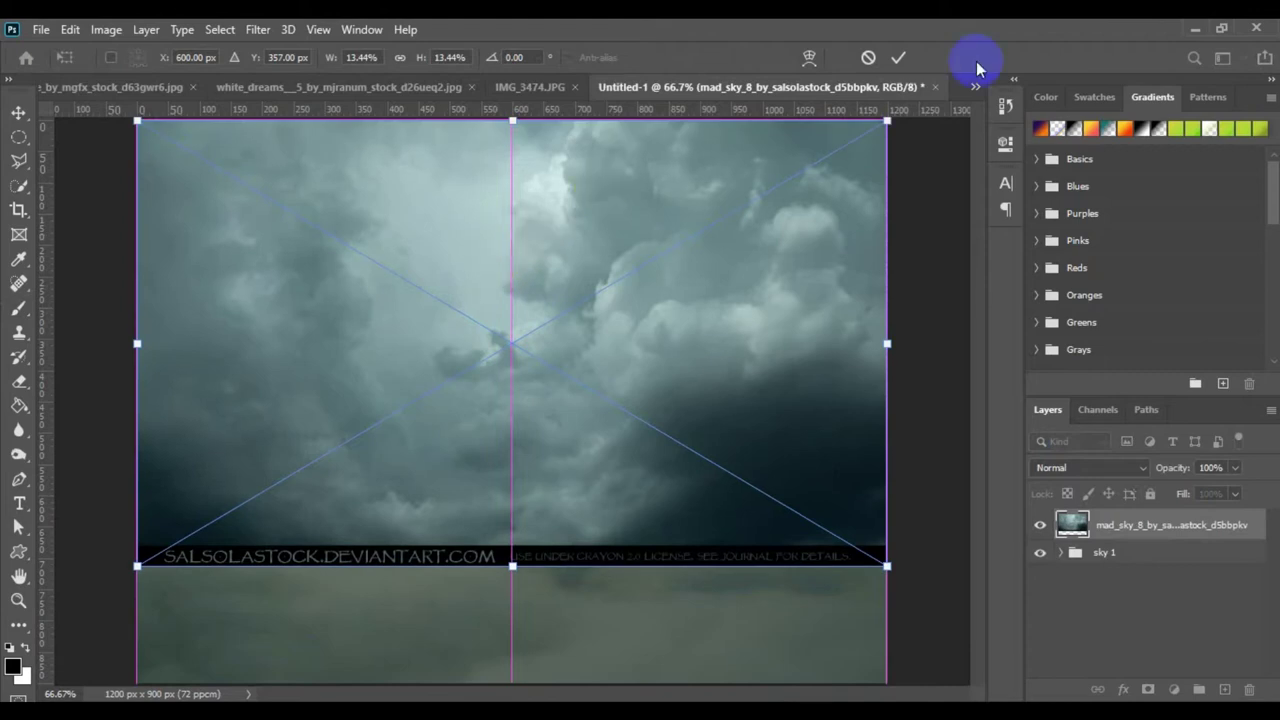
pyautogui.click(899, 57)
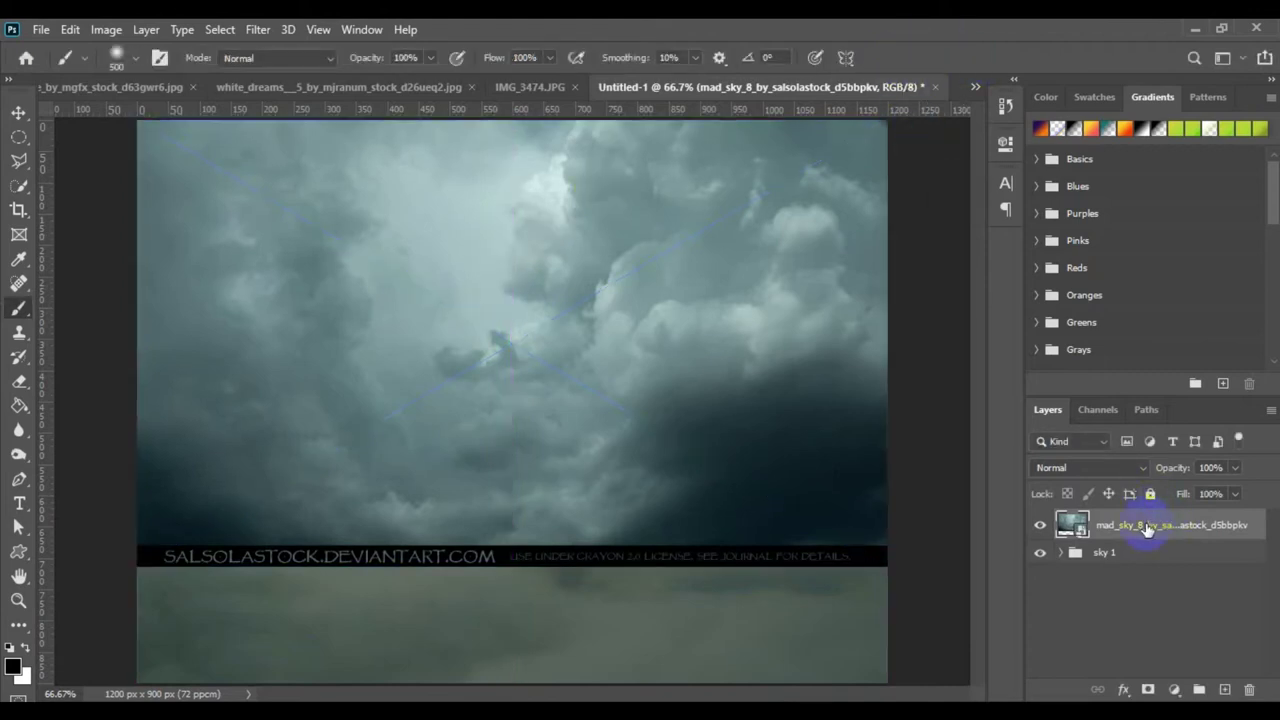
pyautogui.moveTo(1146, 530); pyautogui.dragTo(1145, 568)
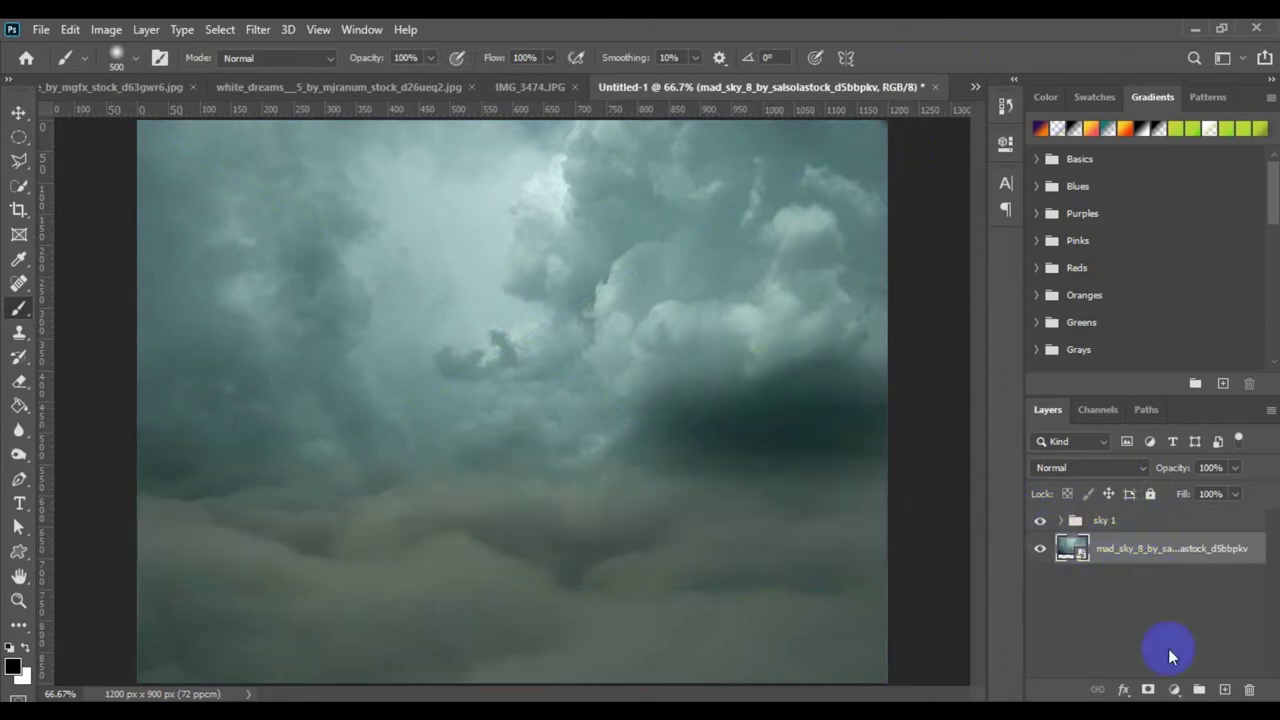
# - Add a Curves 2 adjustment clipped to the stormy sky that lowers its highlights
pyautogui.click(1175, 690)
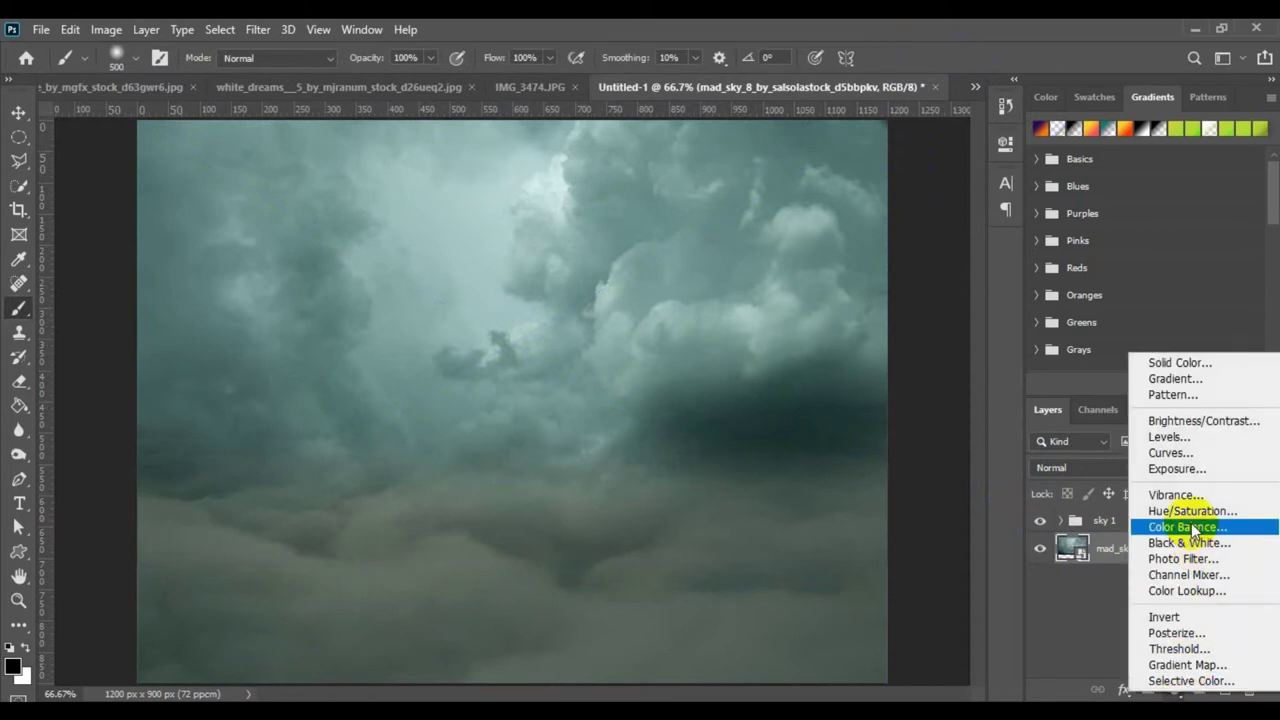
pyautogui.click(1190, 453)
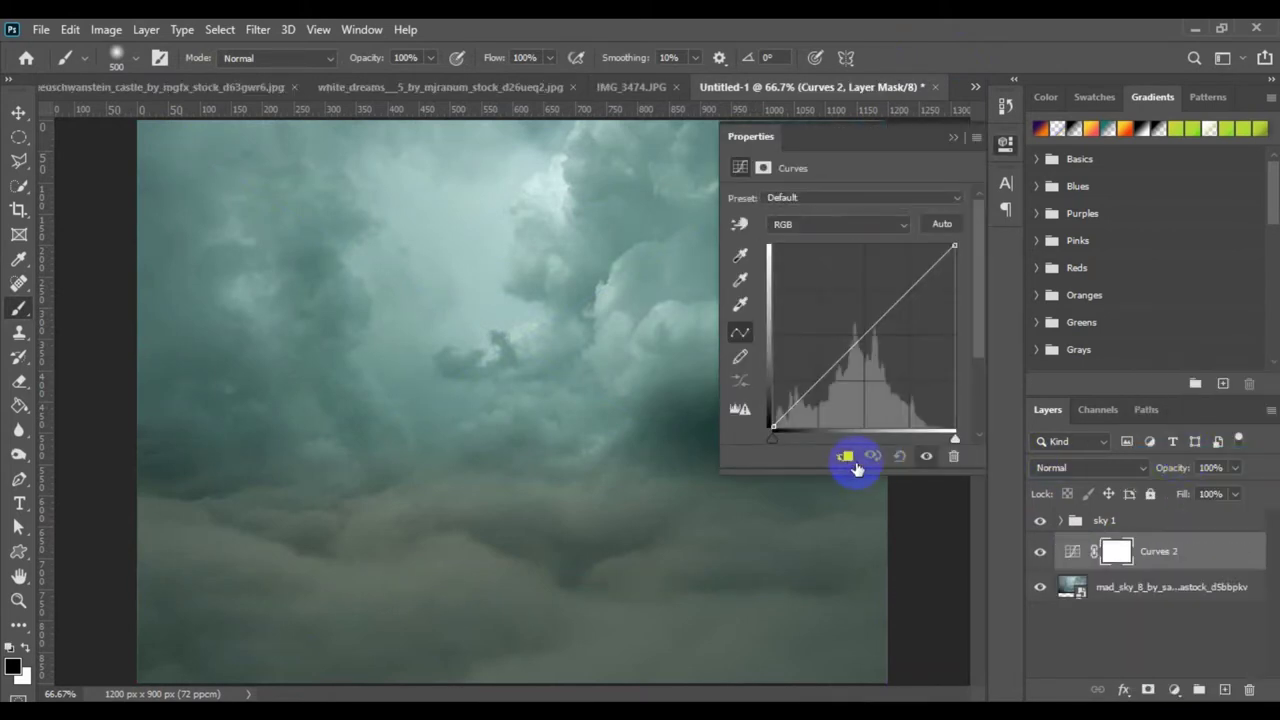
pyautogui.click(843, 458)
pyautogui.moveTo(954, 247); pyautogui.dragTo(954, 309)
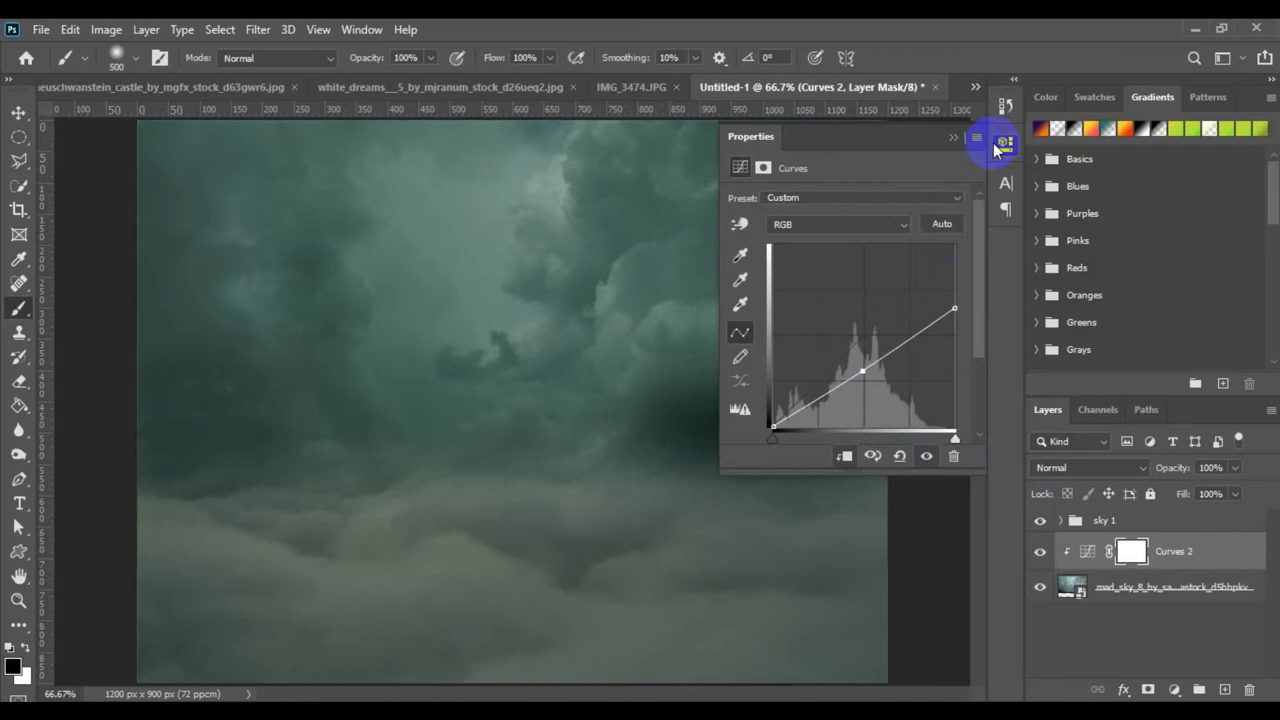
pyautogui.click(1004, 143)
# - Group Curves 2 and the mad_sky layer into a folder named 'sky 2'
pyautogui.click(1111, 551)
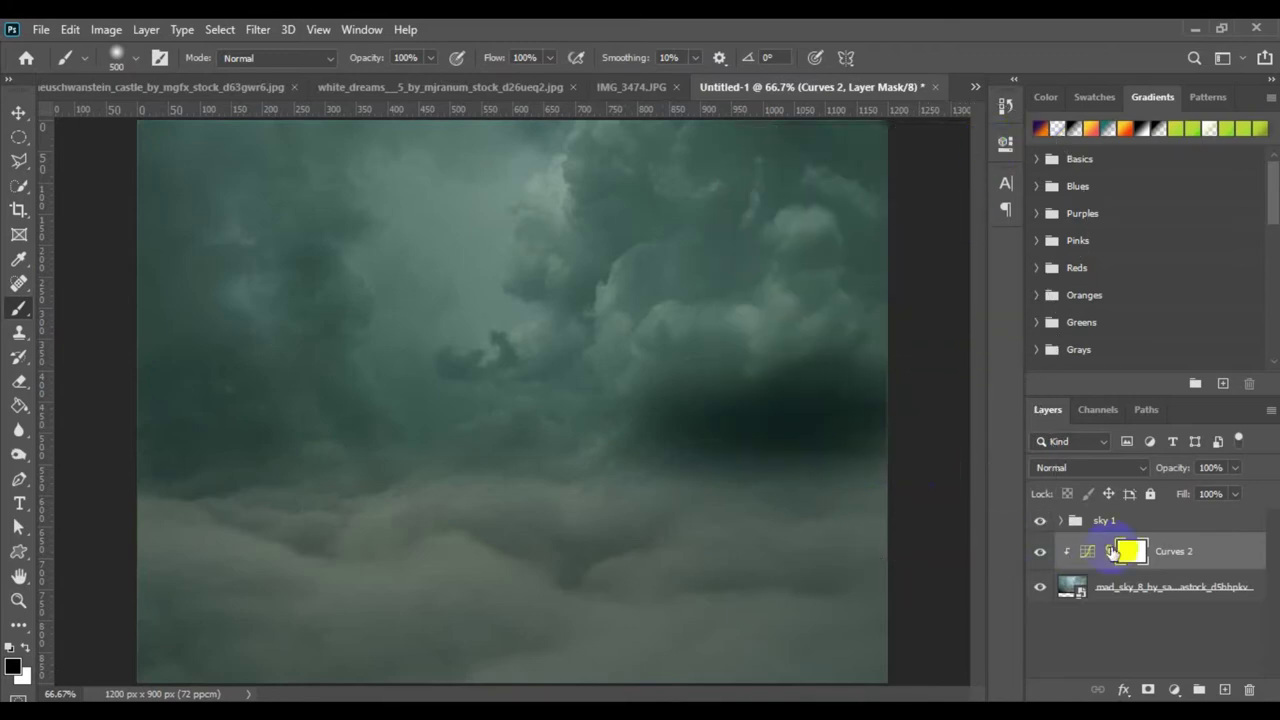
pyautogui.click(1167, 593)
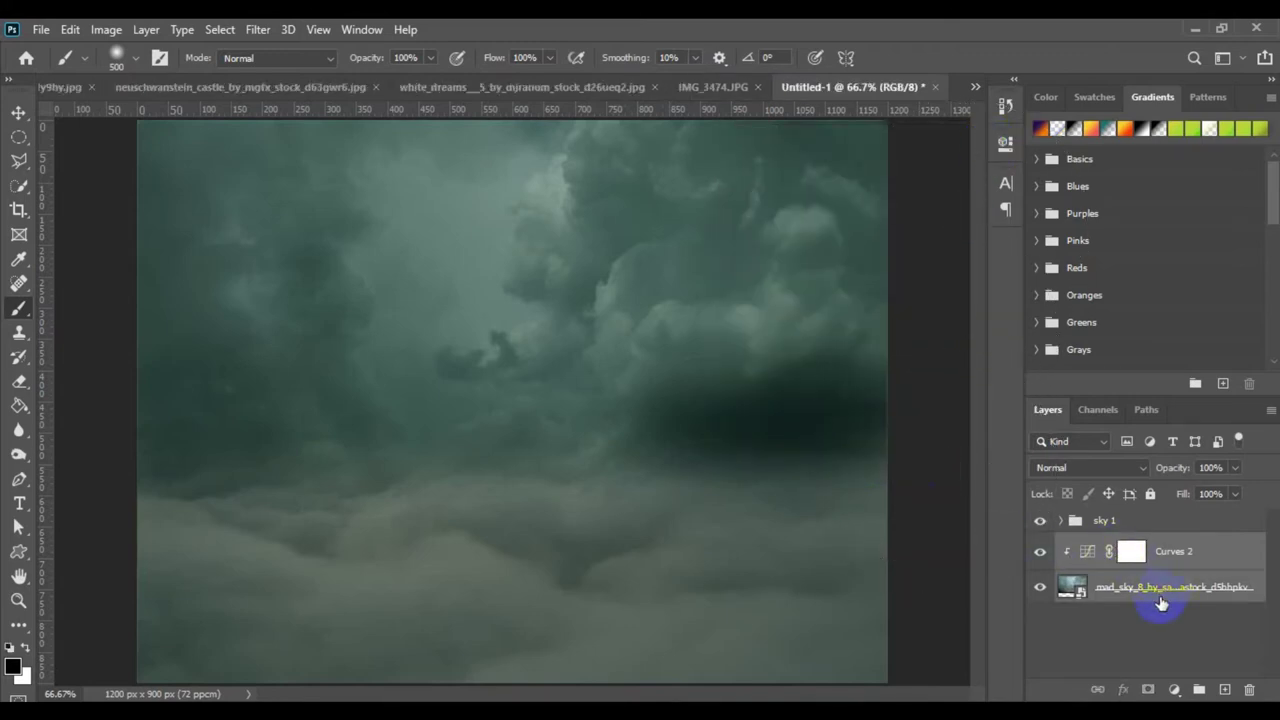
pyautogui.hotkey('ctrl', 'g')
pyautogui.click(1113, 546)
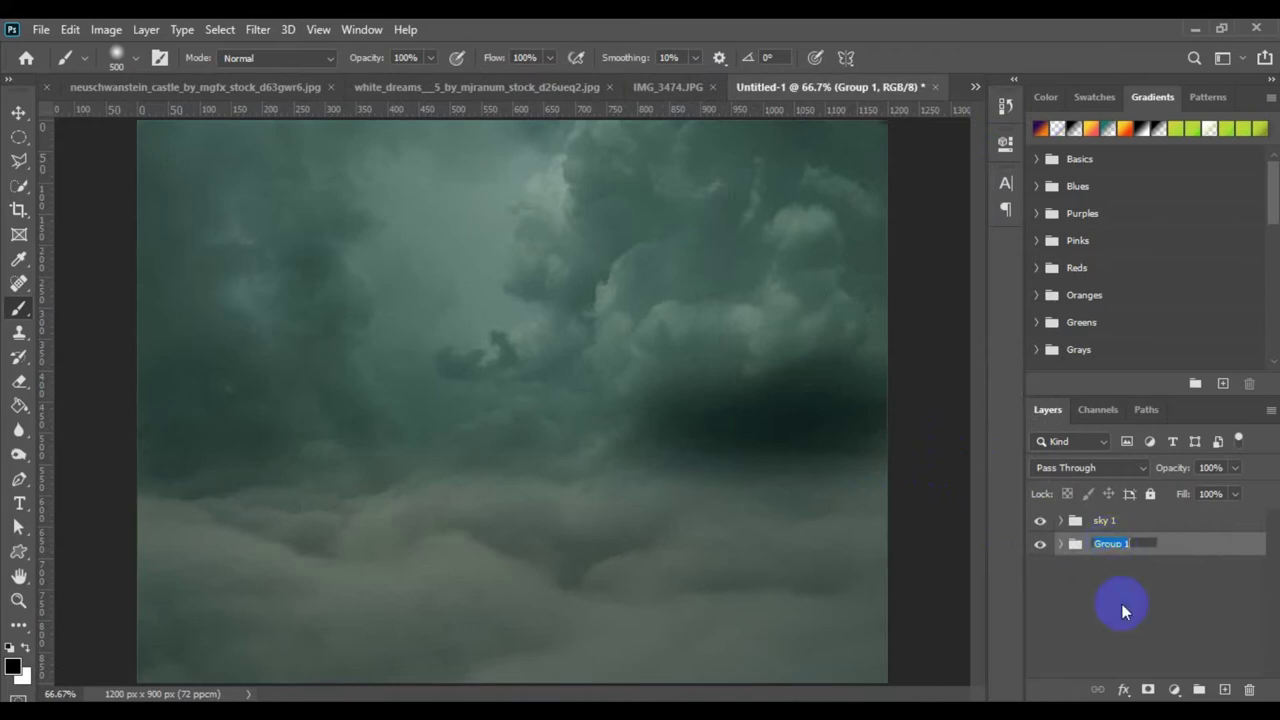
pyautogui.write('sky 2')
pyautogui.press('Return')
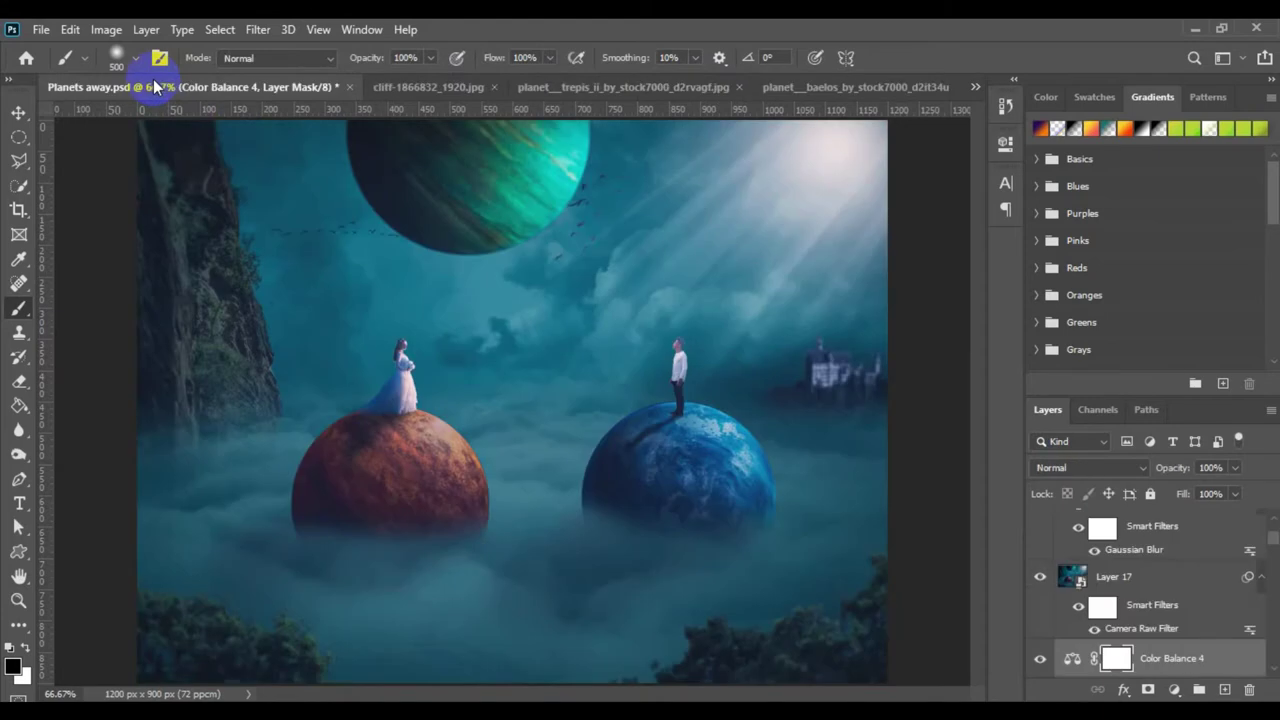
# - Re-enable the red planet's layer mask in its source file and turn off Auto-Select
pyautogui.hotkey('ctrl', 'Tab')
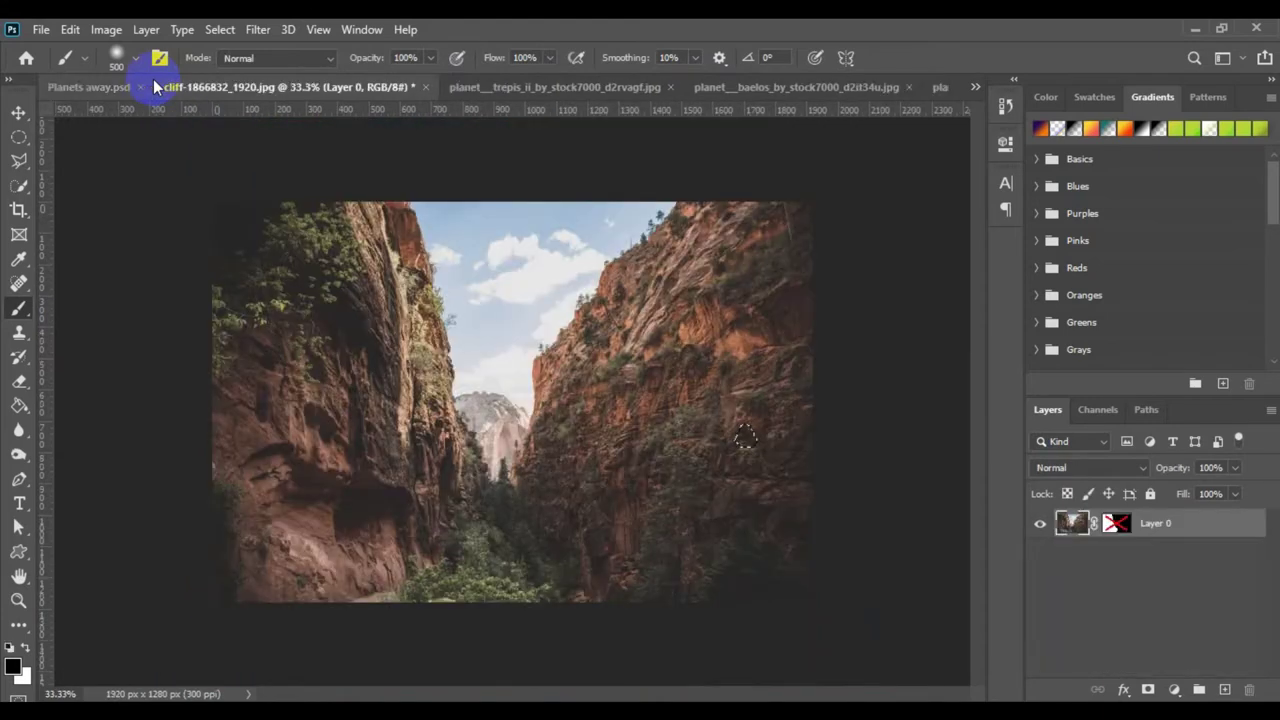
pyautogui.hotkey('ctrl', 'Tab')
pyautogui.hotkey('ctrl', 'Tab')
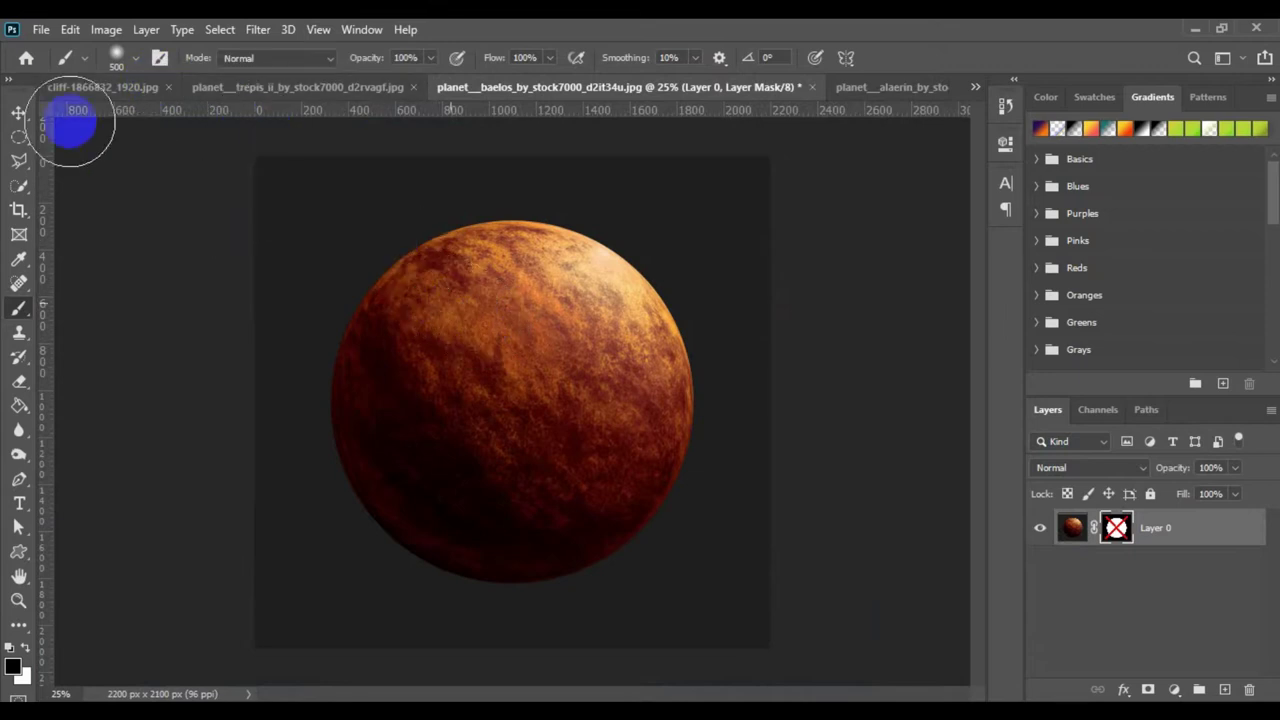
pyautogui.click(19, 117)
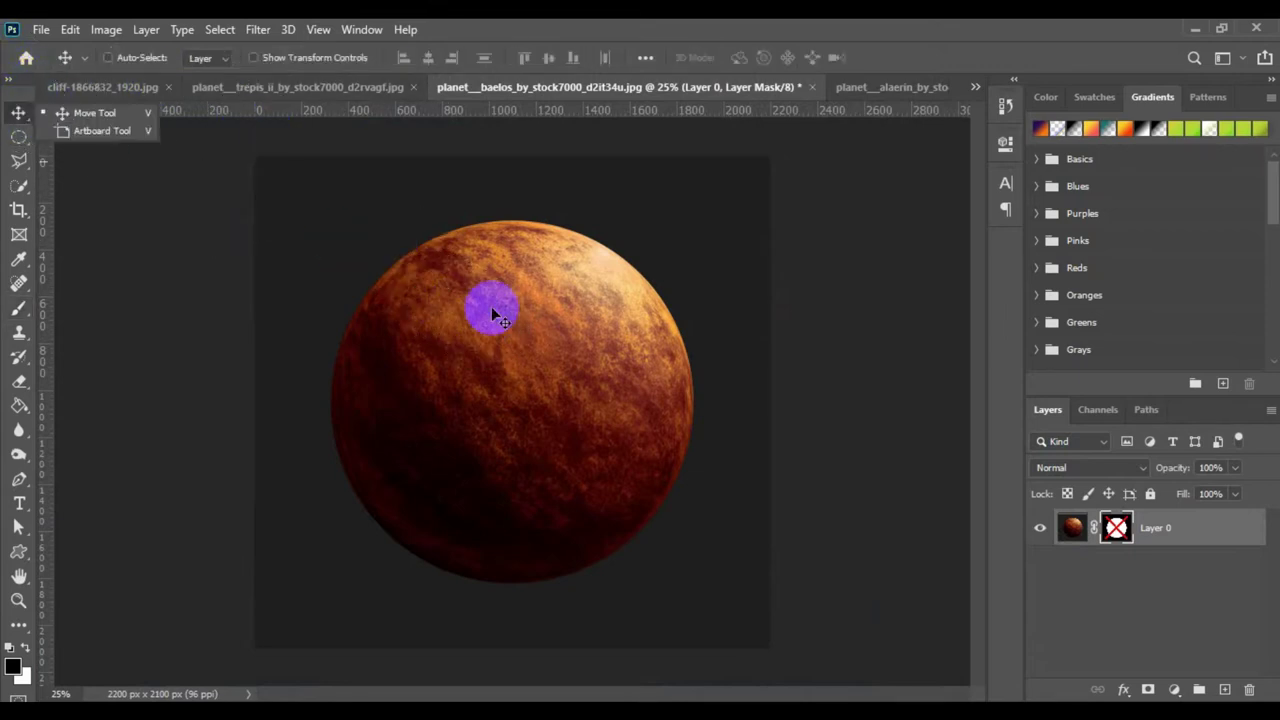
pyautogui.keyDown('shift'); pyautogui.click(1118, 535); pyautogui.keyUp('shift')
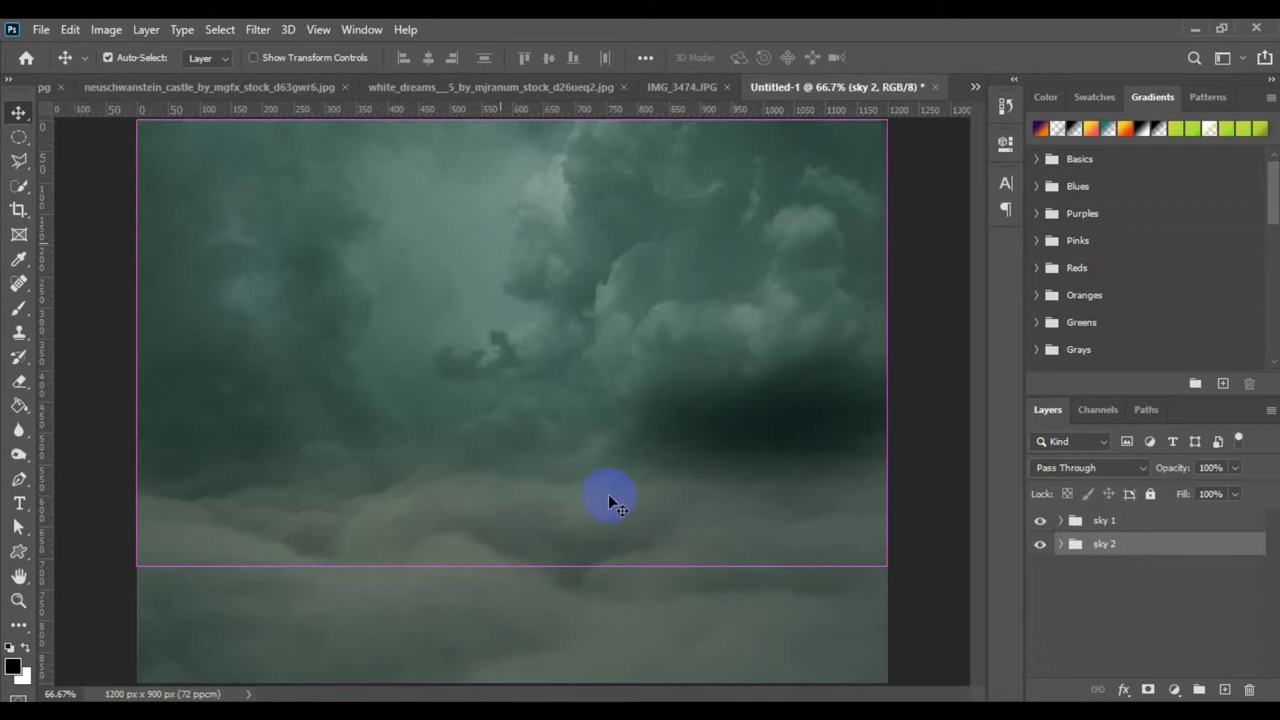
pyautogui.press('ctrl')
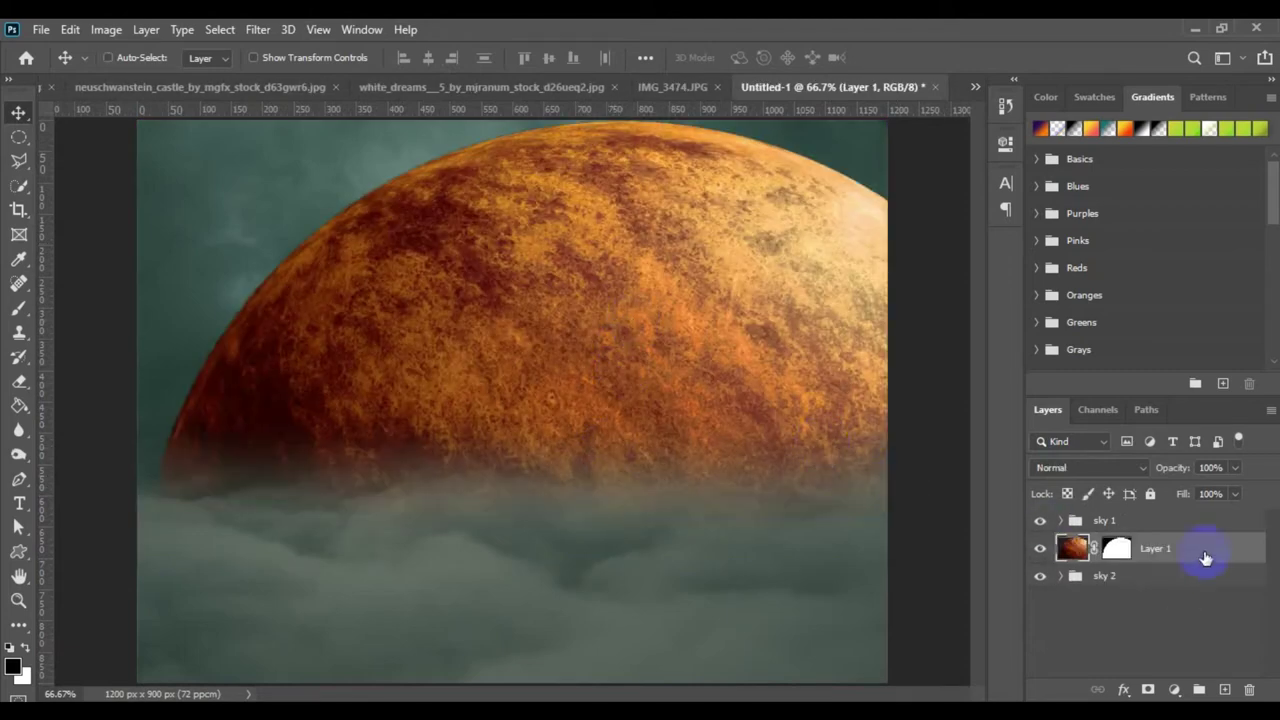
# - Move Layer 1 above sky 1 and scale the red planet to about 20%, low on the left
pyautogui.moveTo(1200, 560); pyautogui.dragTo(1187, 522)
pyautogui.moveTo(1187, 516); pyautogui.dragTo(1187, 512)
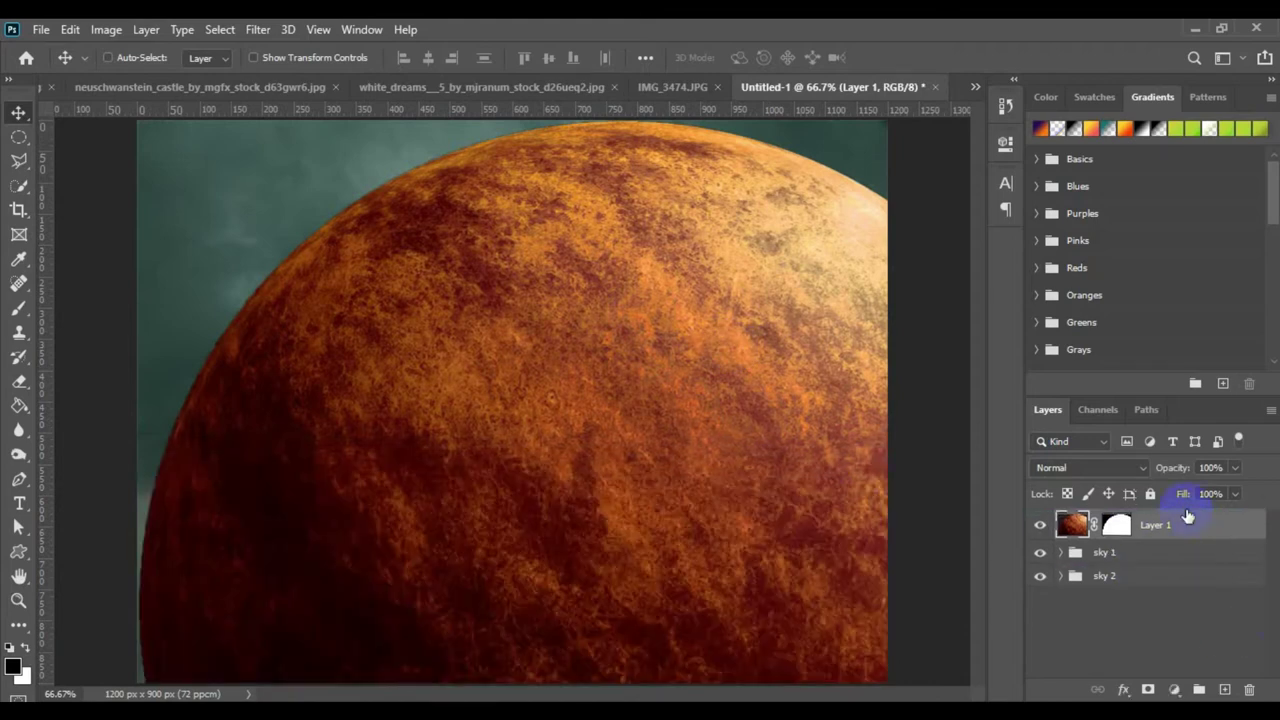
pyautogui.hotkey('ctrl', 't')
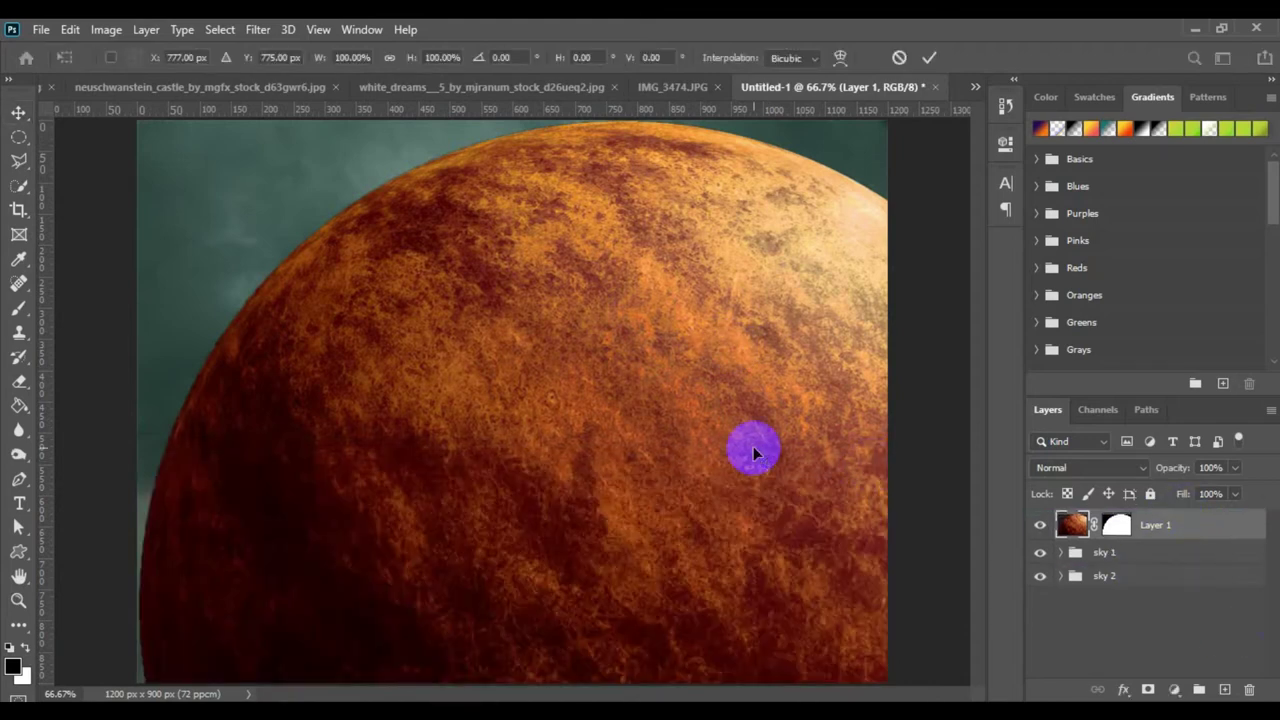
pyautogui.hotkey('ctrl', '0')
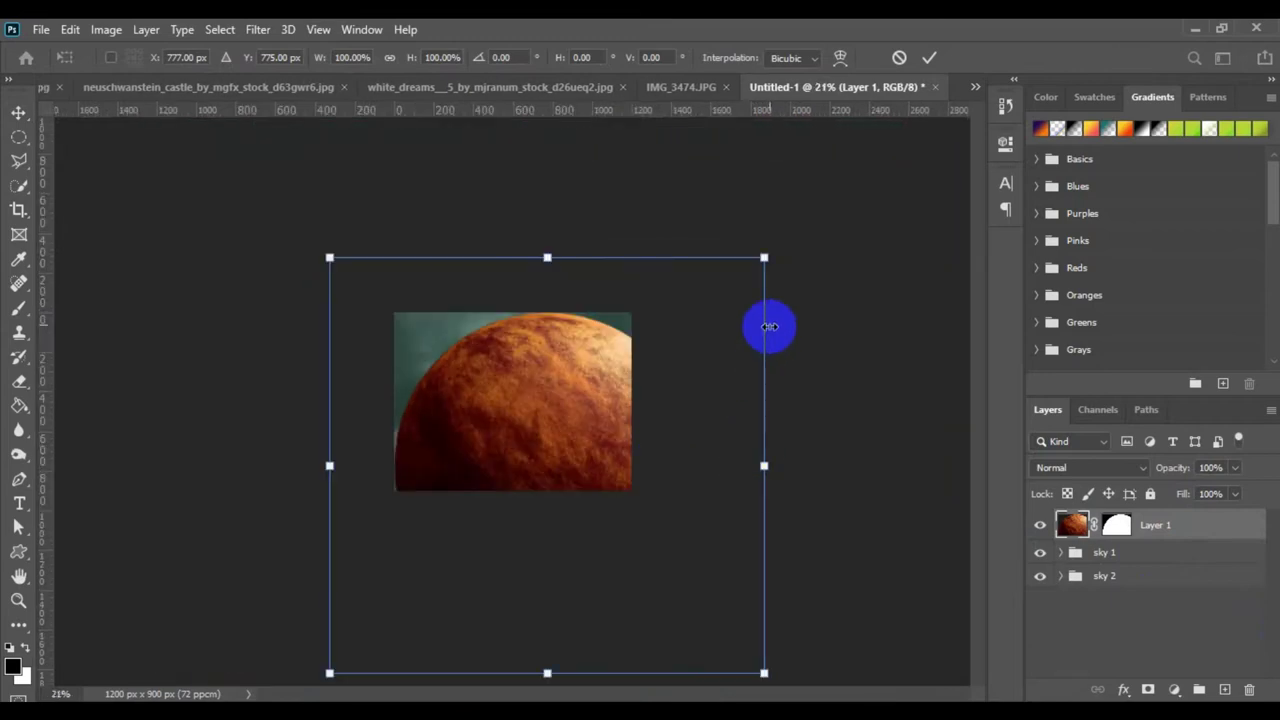
pyautogui.moveTo(765, 269); pyautogui.dragTo(592, 410)
pyautogui.moveTo(558, 466); pyautogui.dragTo(489, 443)
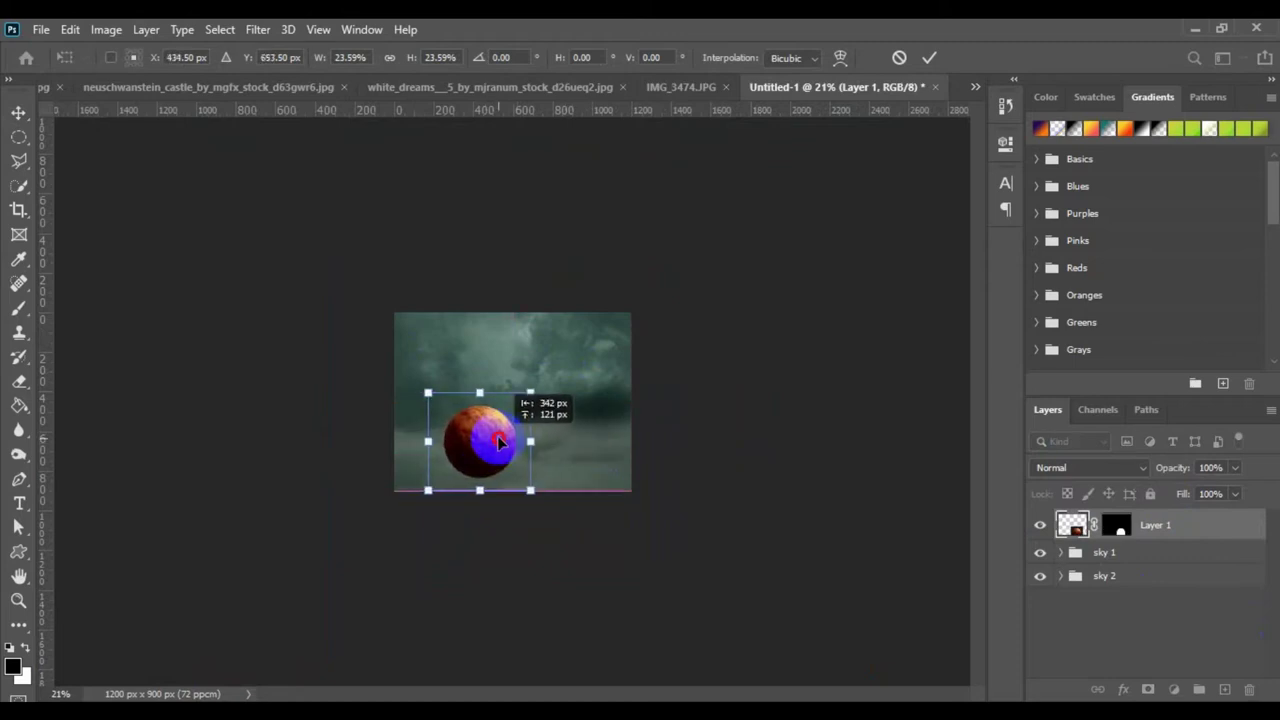
pyautogui.moveTo(528, 399); pyautogui.dragTo(524, 401)
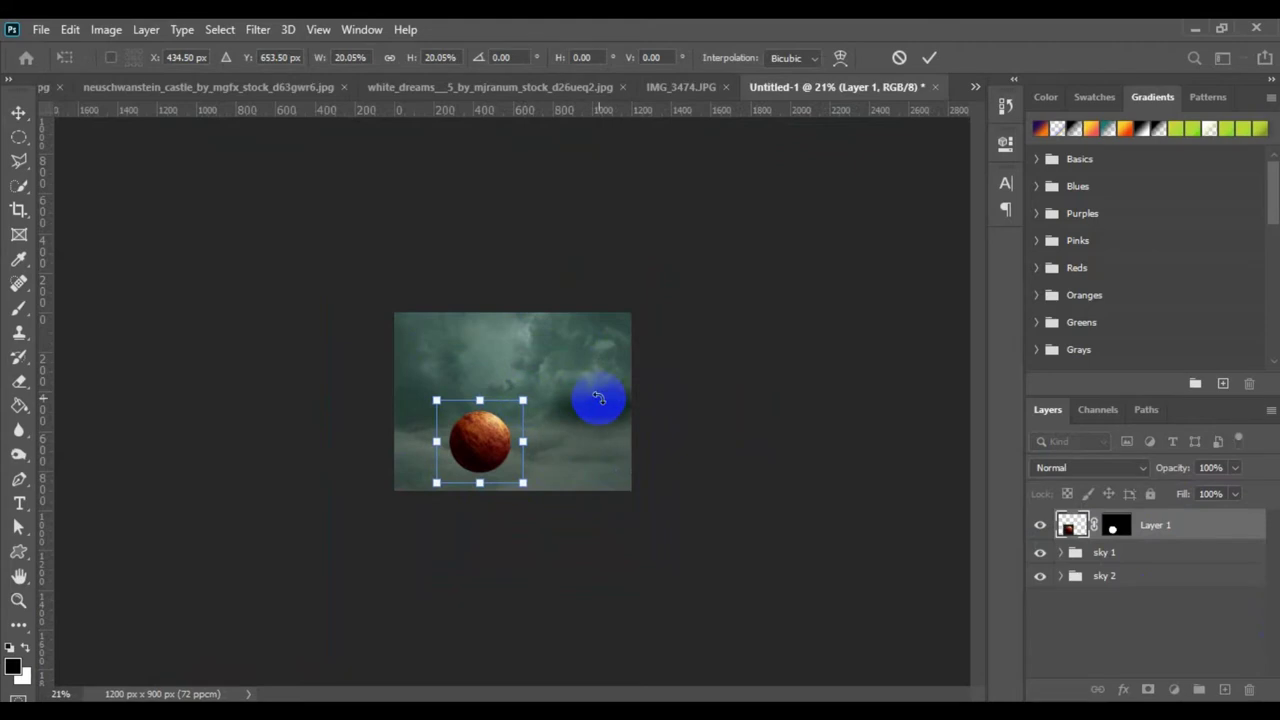
pyautogui.hotkey('ctrl', '0')
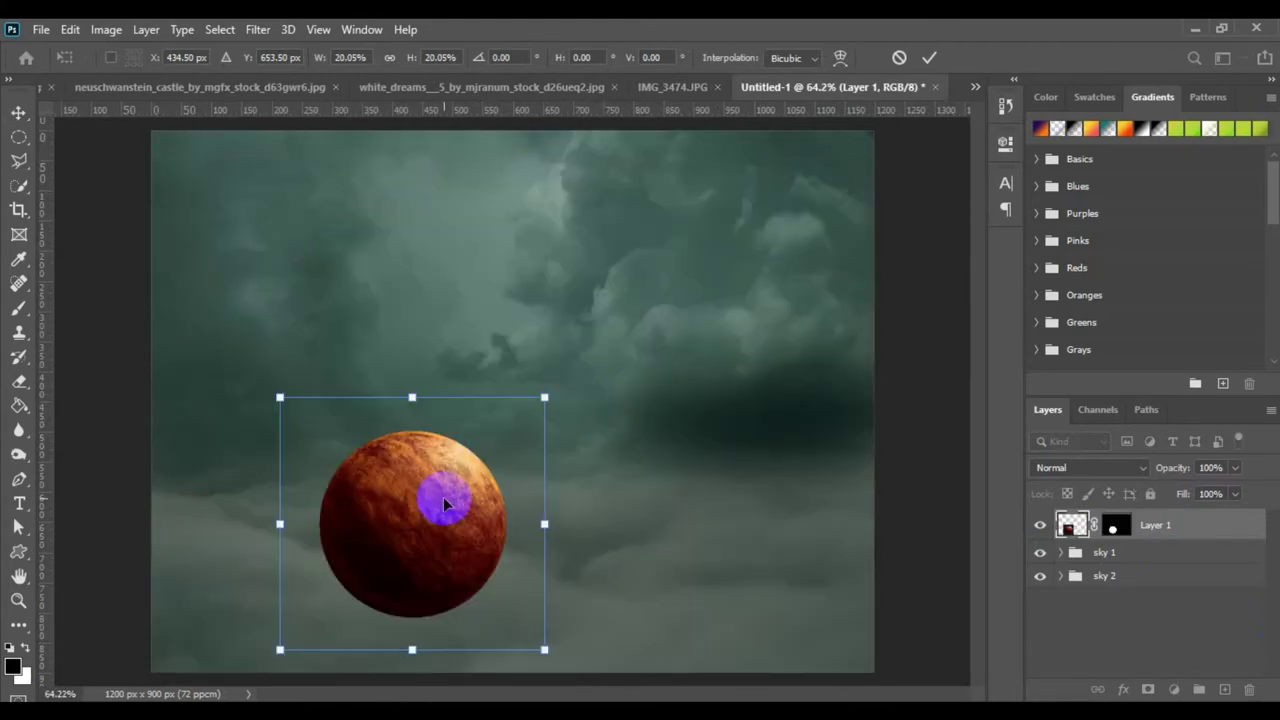
pyautogui.click(929, 57)
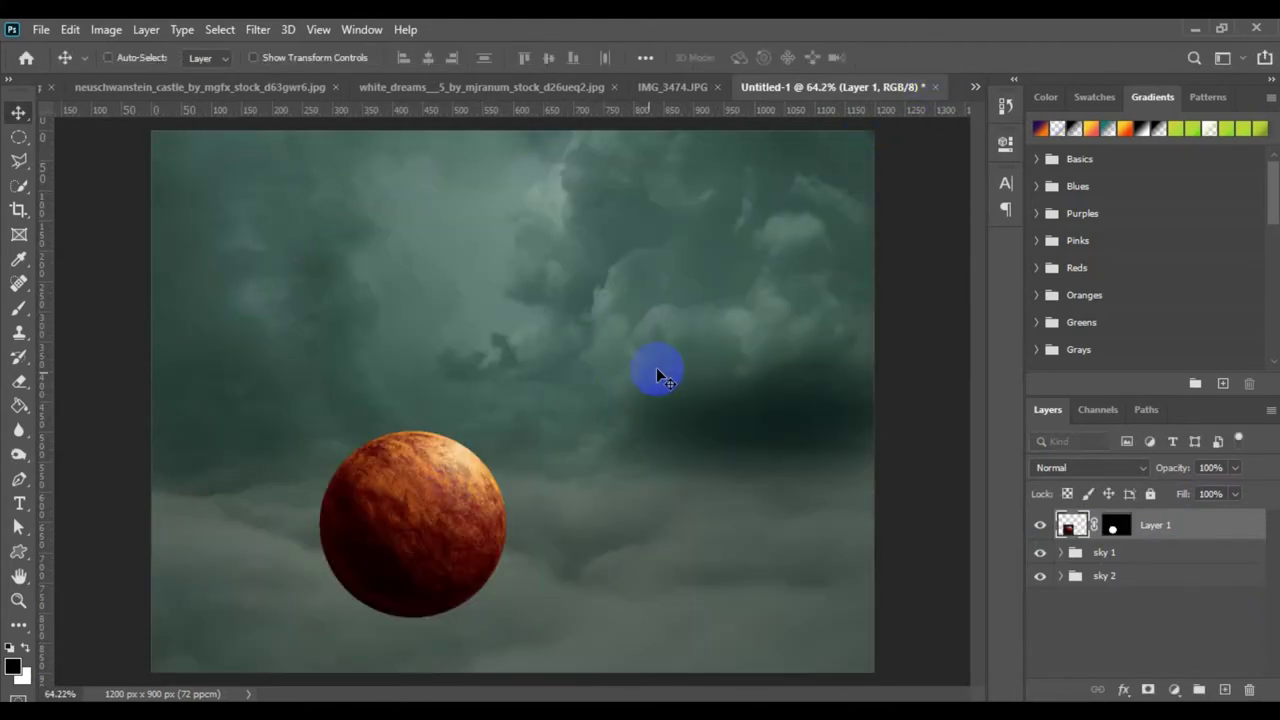
# - Nudge the planet up-right and darken it with a Curves 3 adjustment clipped to Layer 1
pyautogui.moveTo(442, 496); pyautogui.dragTo(459, 481)
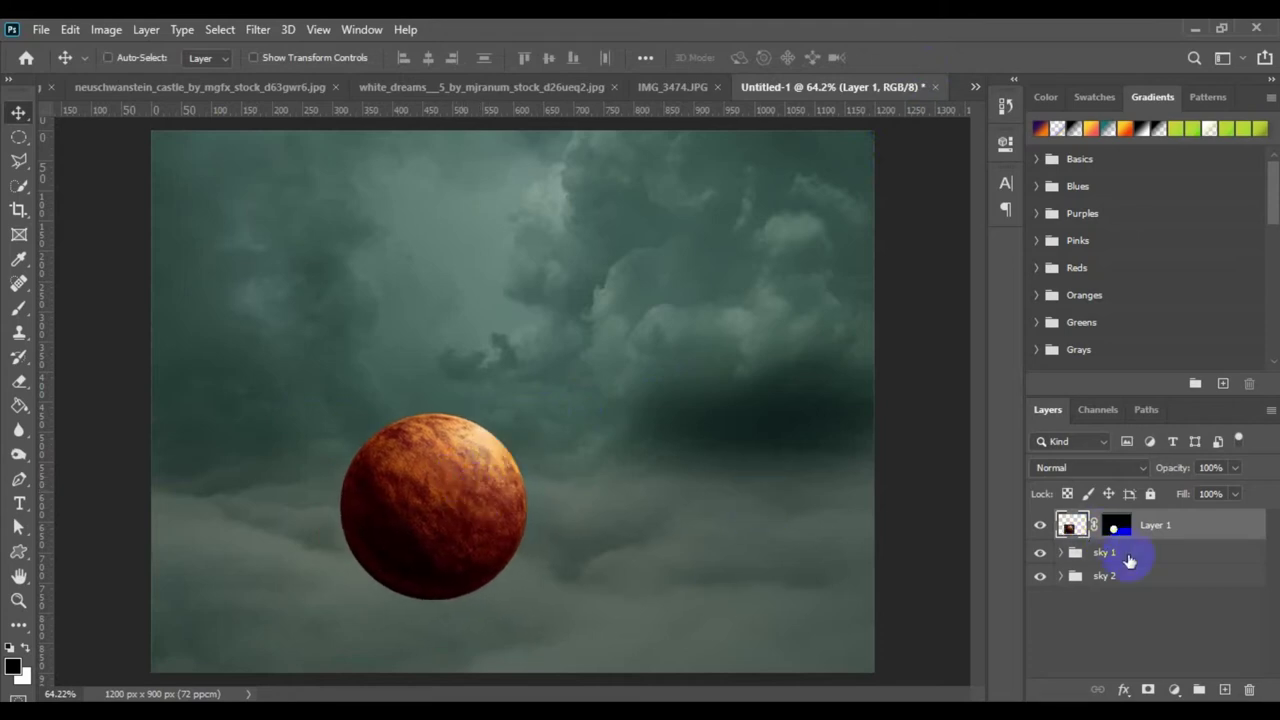
pyautogui.click(1177, 690)
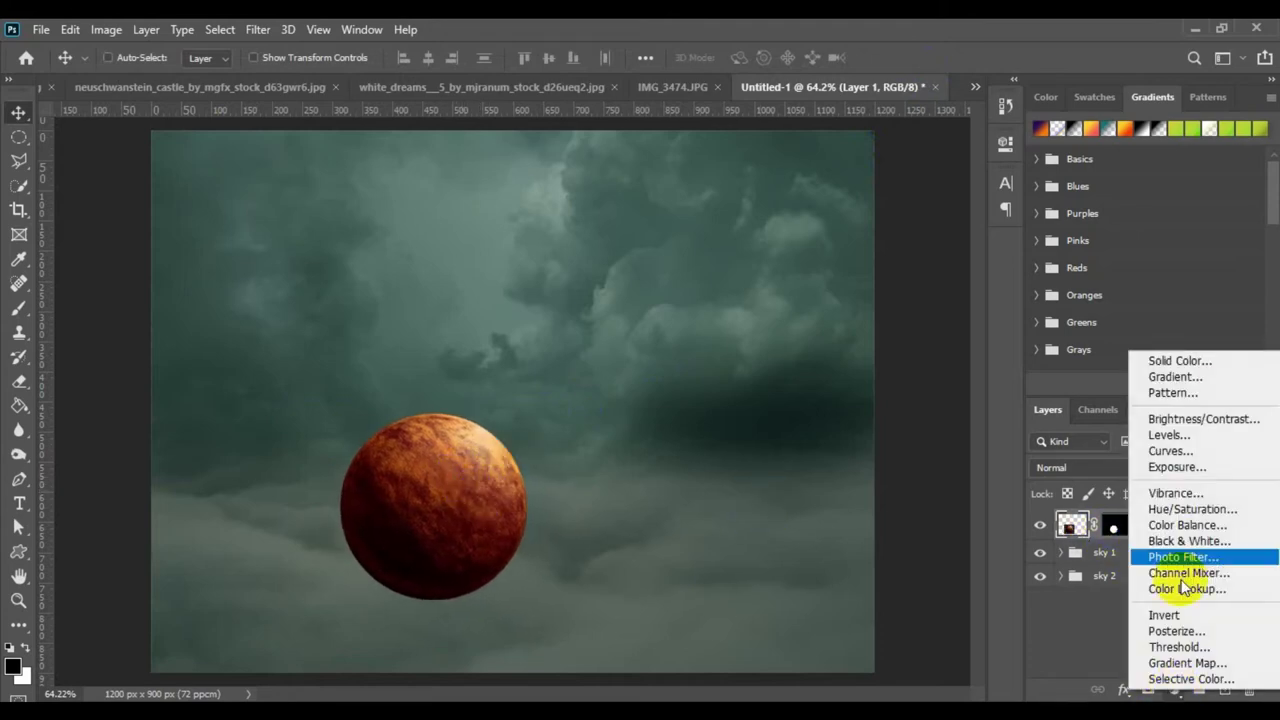
pyautogui.click(1193, 452)
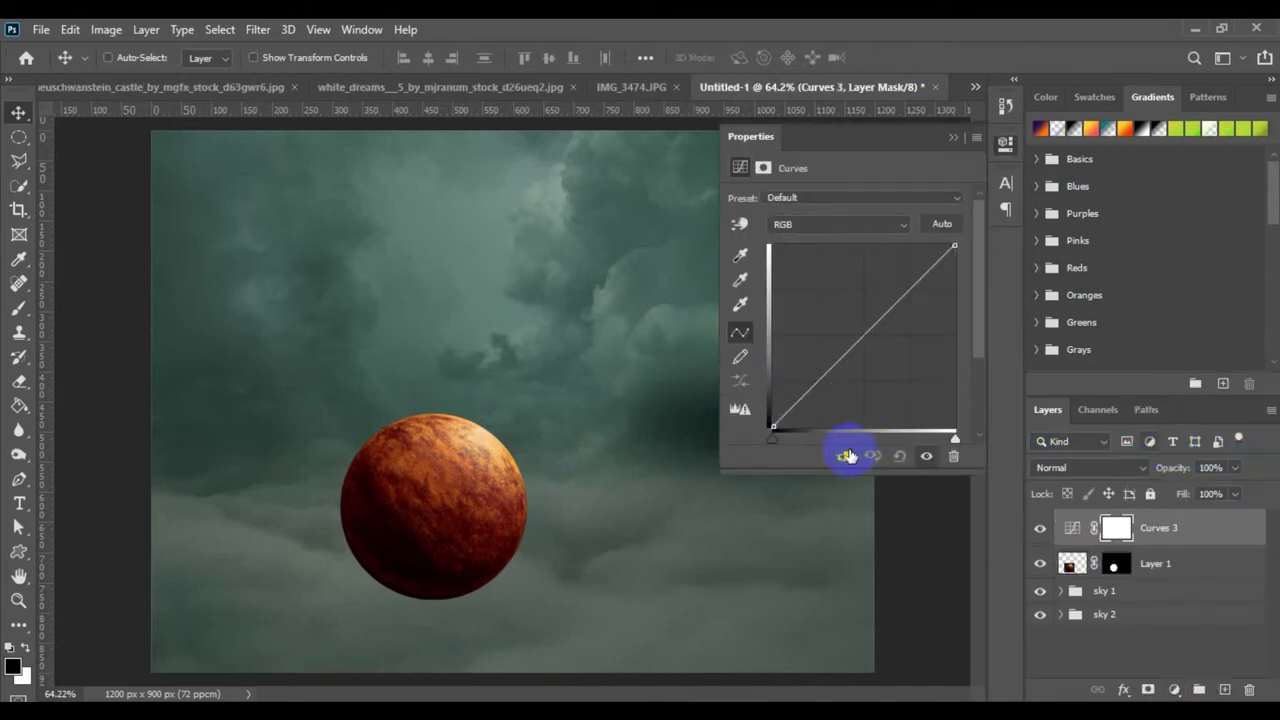
pyautogui.click(848, 458)
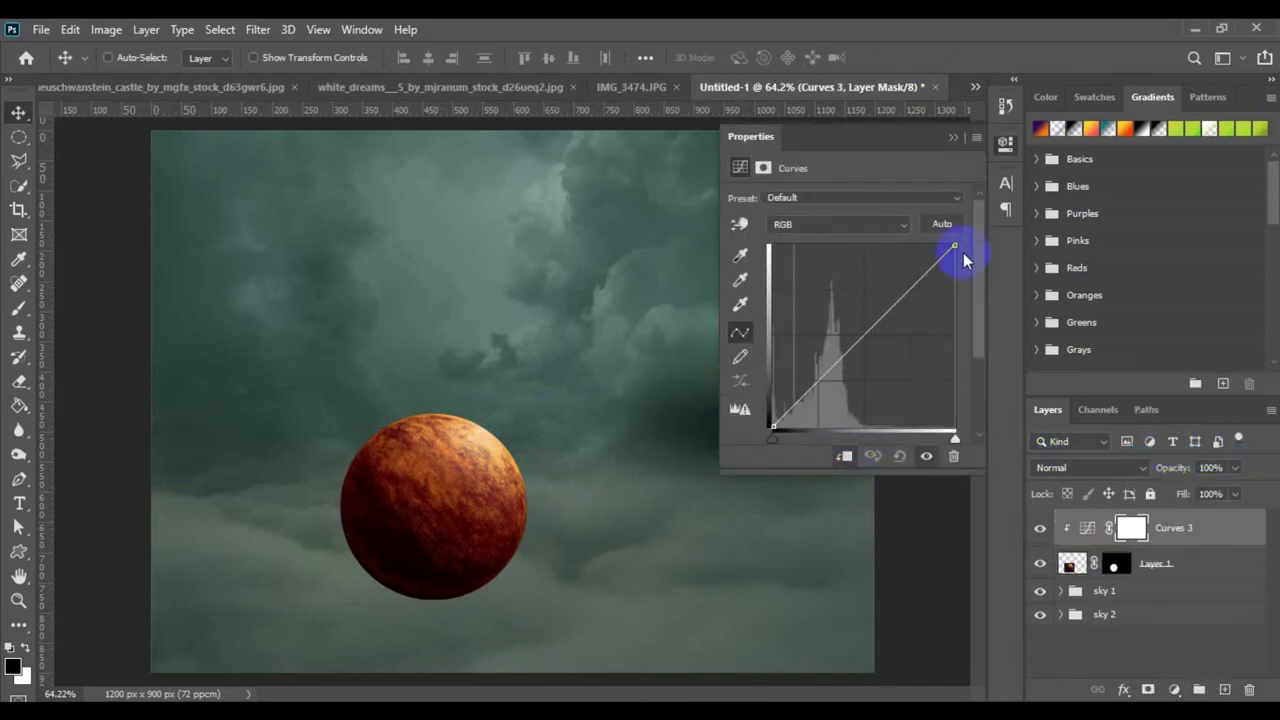
pyautogui.moveTo(953, 244); pyautogui.dragTo(952, 291)
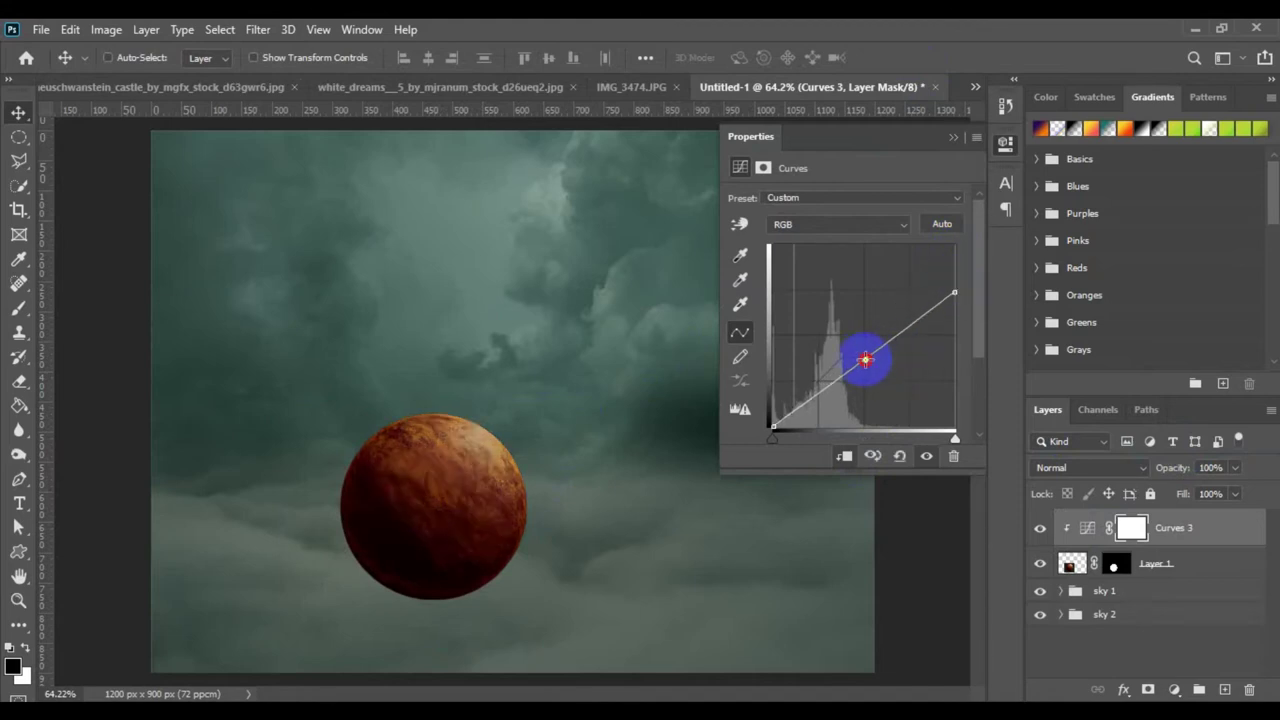
pyautogui.moveTo(865, 360); pyautogui.dragTo(867, 364)
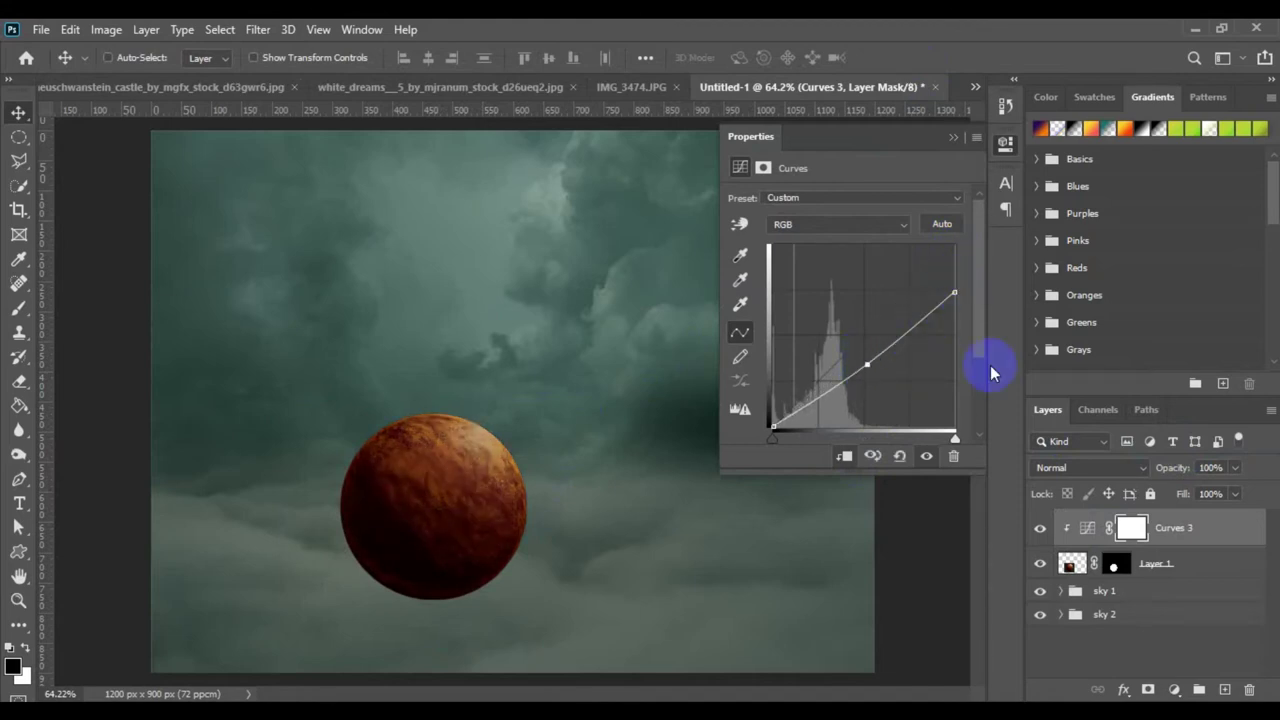
pyautogui.moveTo(1116, 561); pyautogui.dragTo(1118, 563)
pyautogui.click(1116, 566)
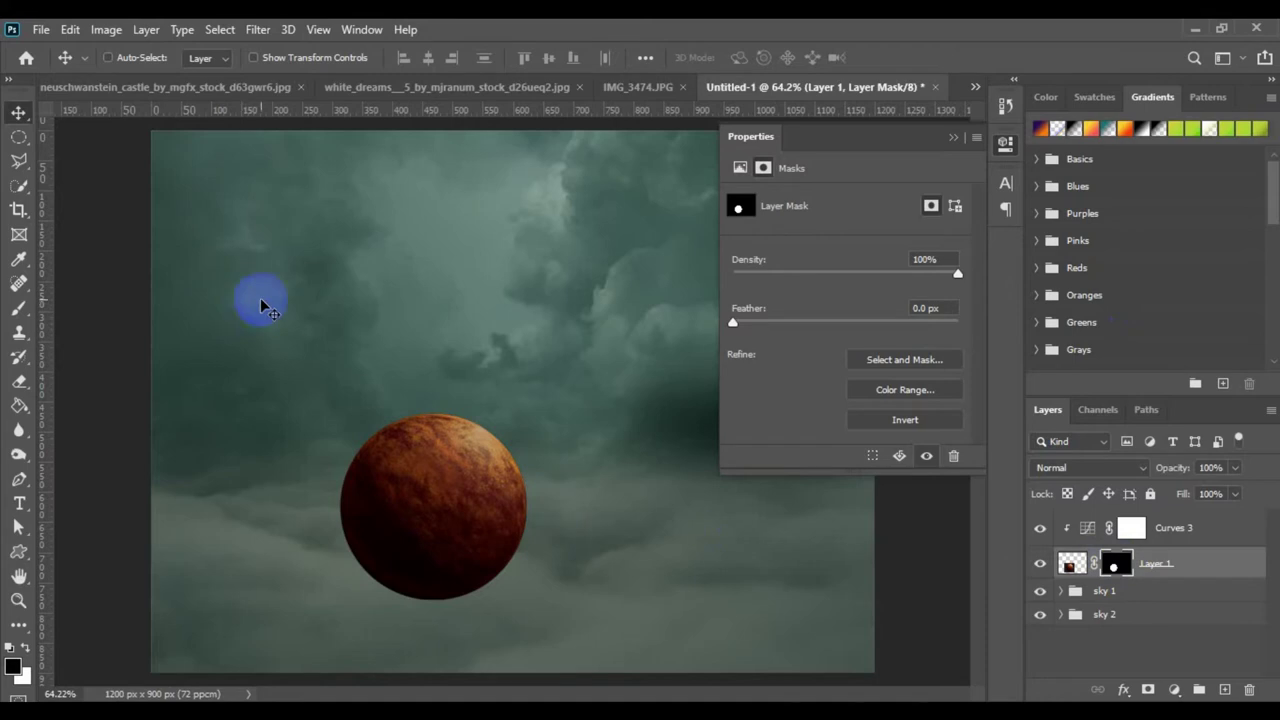
# - Paint black on Layer 1's mask with a 125 px brush along the planet's lower edge
pyautogui.click(19, 308)
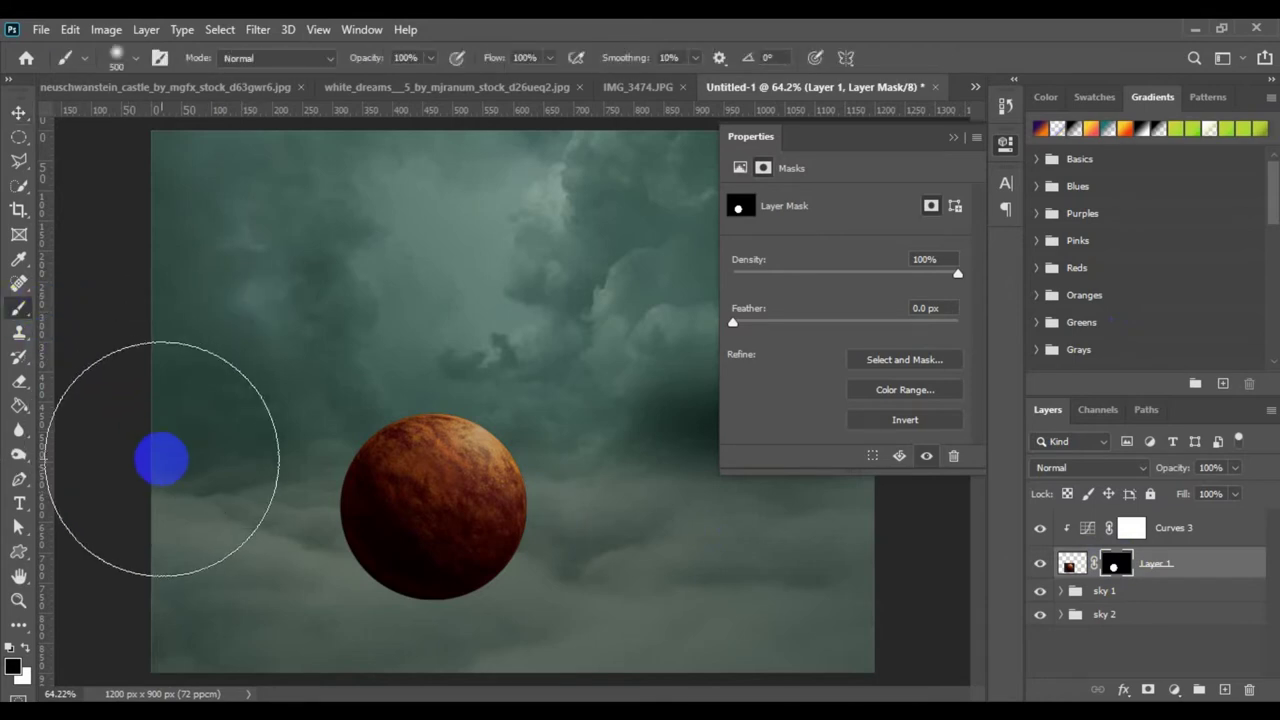
pyautogui.press('[')
pyautogui.press('[')
pyautogui.press('[')
pyautogui.press('[')
pyautogui.press('[')
pyautogui.press('[')
pyautogui.press('[')
pyautogui.press('[')
pyautogui.press('[')
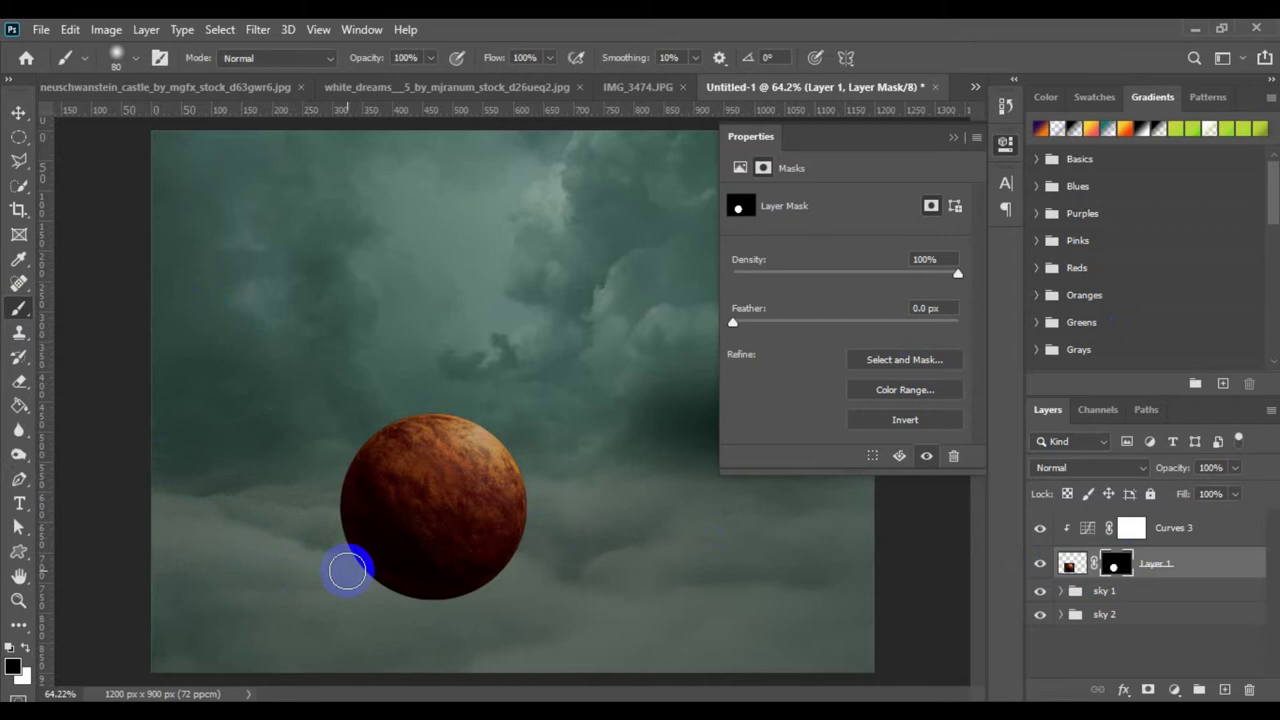
pyautogui.moveTo(346, 583)
pyautogui.mouseDown()
pyautogui.moveTo(469, 605)
pyautogui.moveTo(511, 587)
pyautogui.moveTo(350, 580)
pyautogui.moveTo(496, 593)
pyautogui.moveTo(508, 580)
pyautogui.moveTo(443, 589)
pyautogui.moveTo(355, 577)
pyautogui.moveTo(528, 597)
pyautogui.mouseUp()
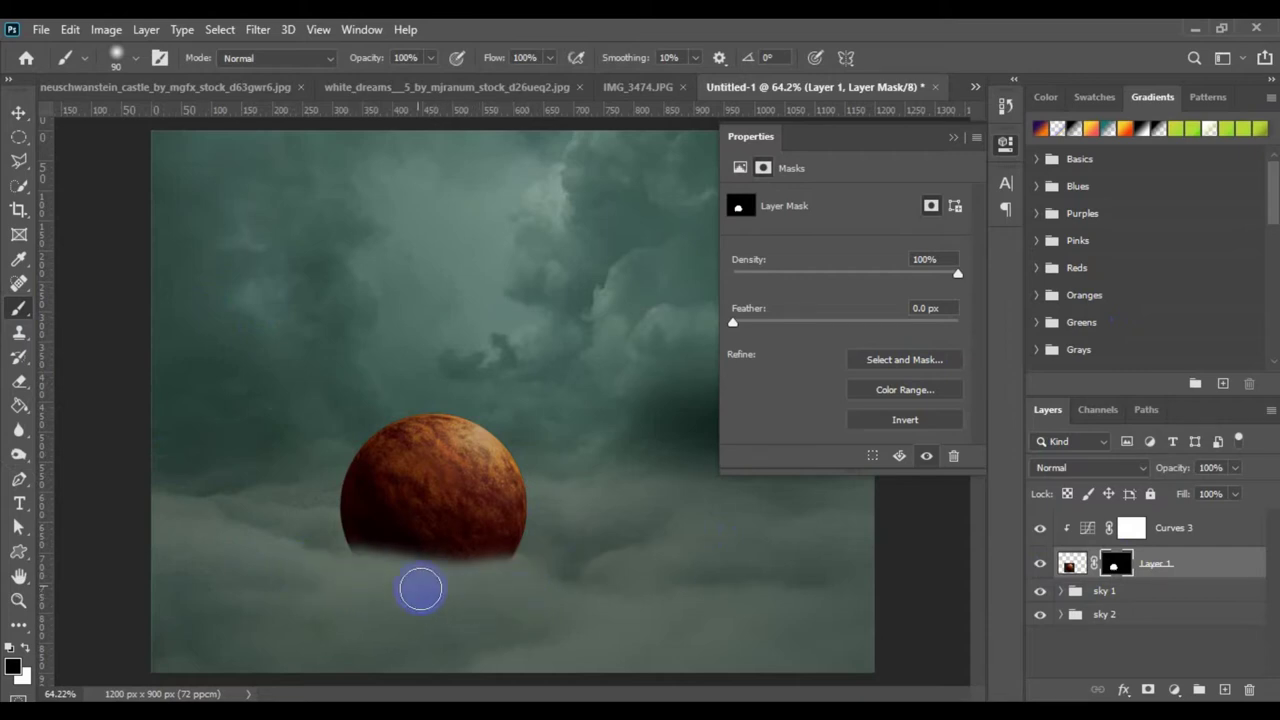
pyautogui.moveTo(374, 558)
pyautogui.mouseDown()
pyautogui.moveTo(360, 534)
pyautogui.moveTo(506, 540)
pyautogui.moveTo(421, 569)
pyautogui.moveTo(554, 563)
pyautogui.moveTo(529, 577)
pyautogui.moveTo(452, 550)
pyautogui.mouseUp()
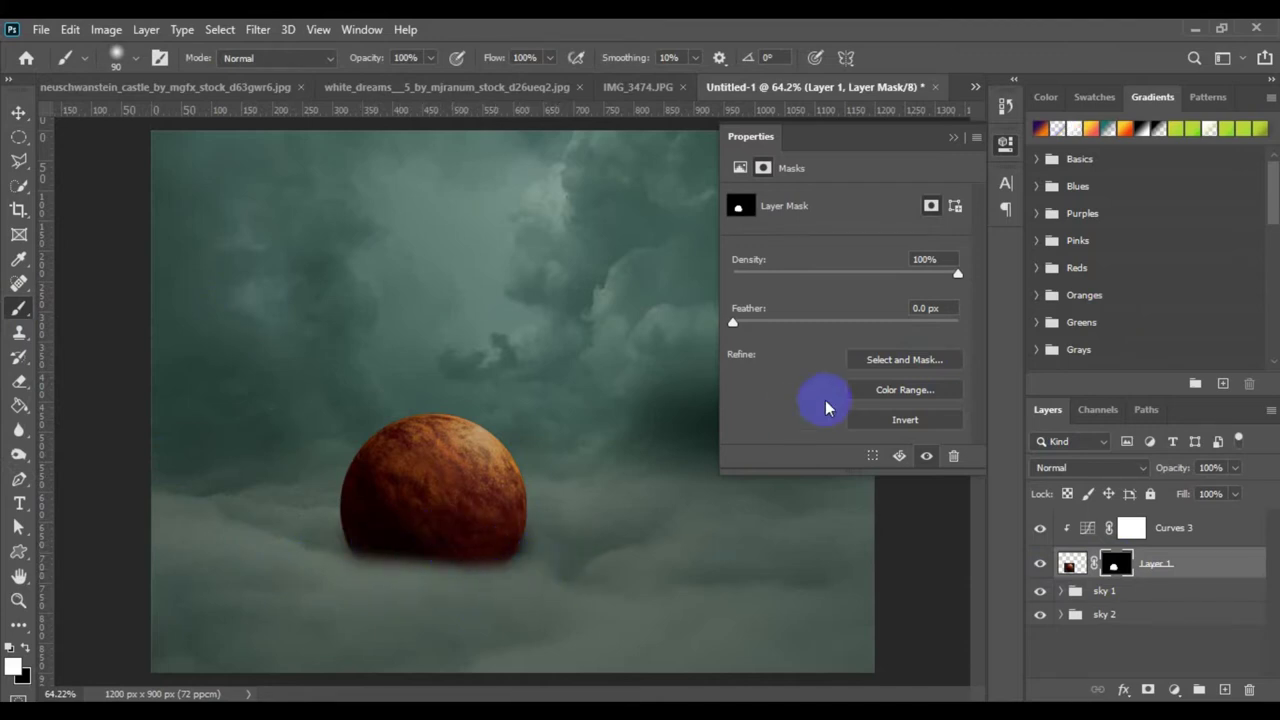
pyautogui.click(998, 150)
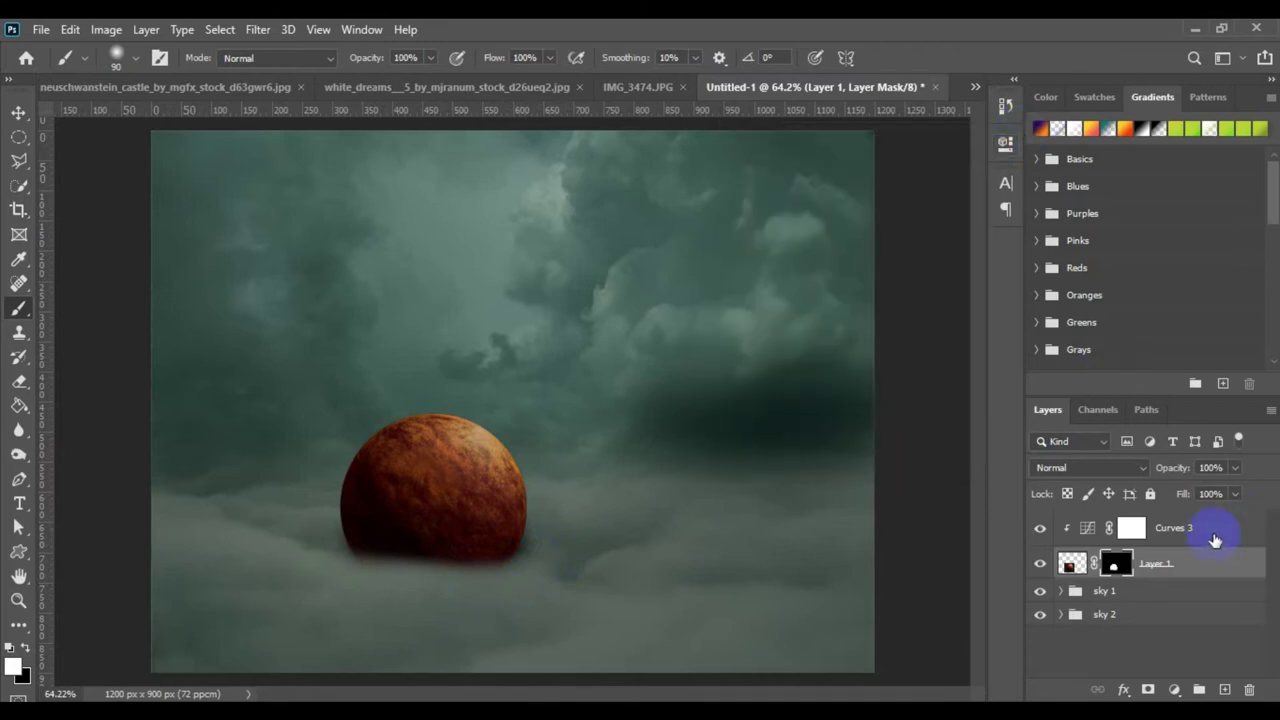
pyautogui.click(1199, 538)
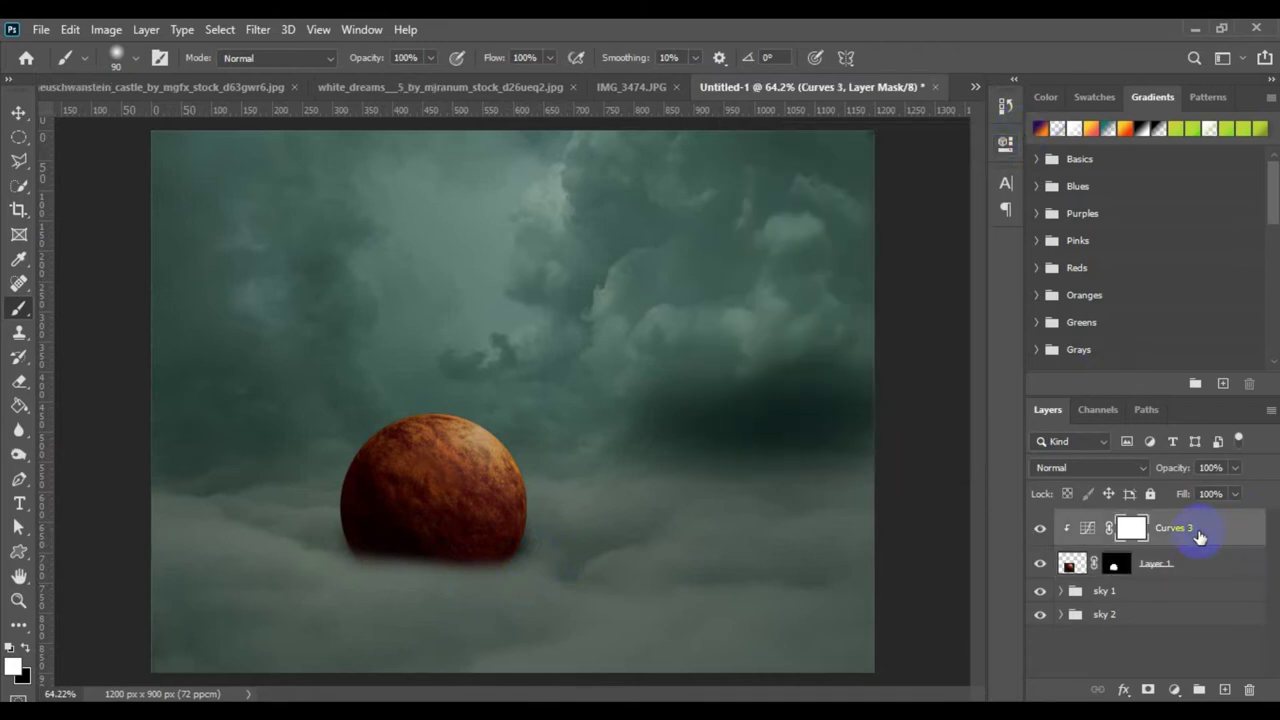
pyautogui.click(1204, 567)
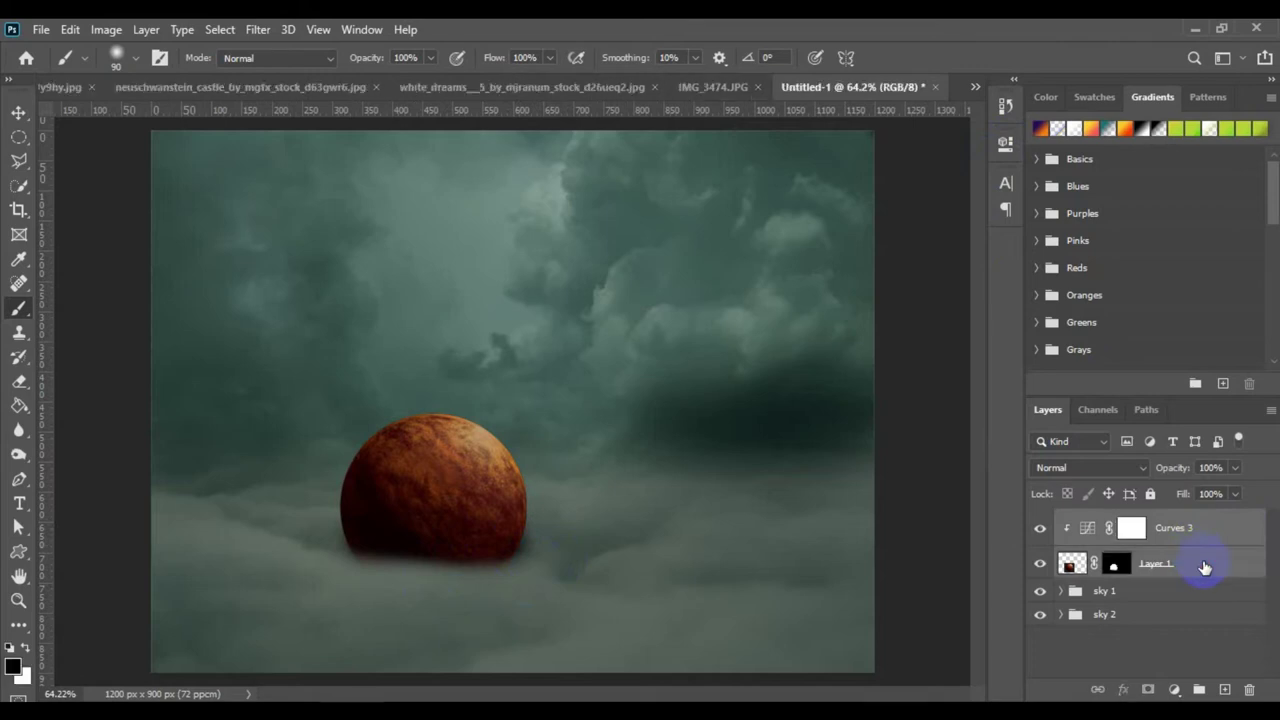
pyautogui.hotkey('ctrl', 'g')
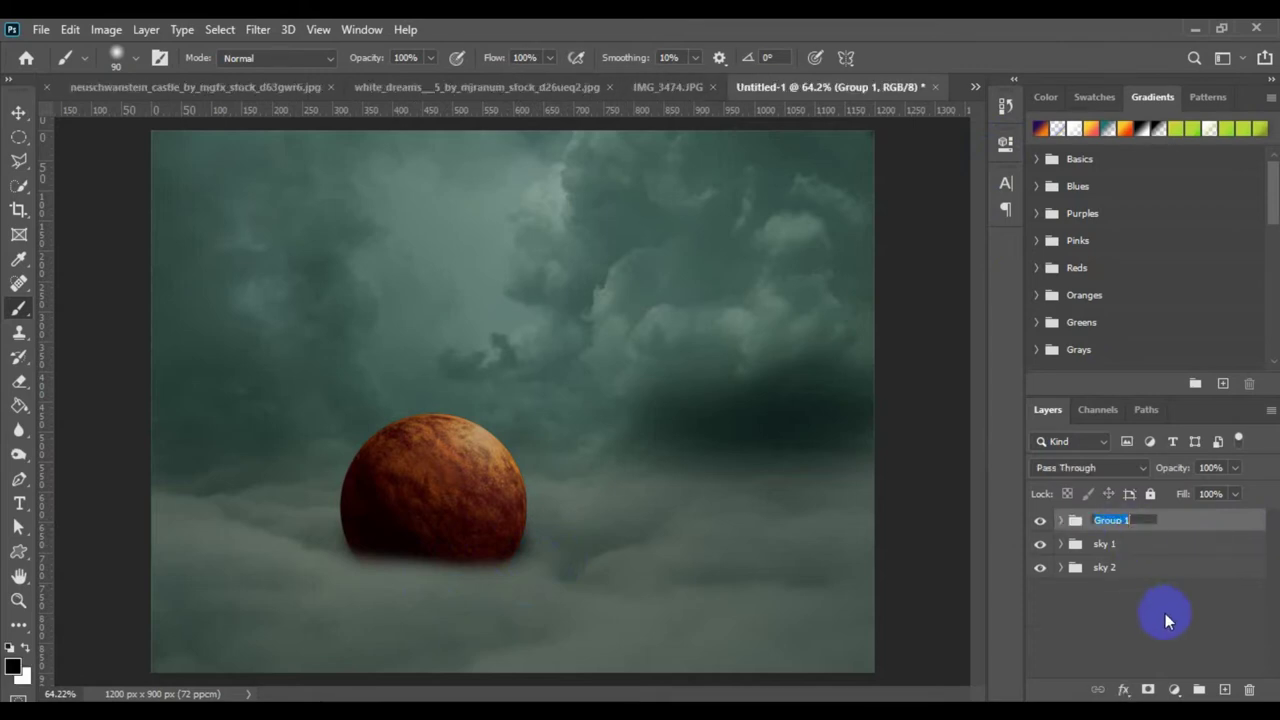
pyautogui.write('pla')
pyautogui.write('s')
pyautogui.press('BackSpace')
pyautogui.press('BackSpace')
pyautogui.press('BackSpace')
pyautogui.press('BackSpace')
pyautogui.write('red plant')
pyautogui.press('Return')
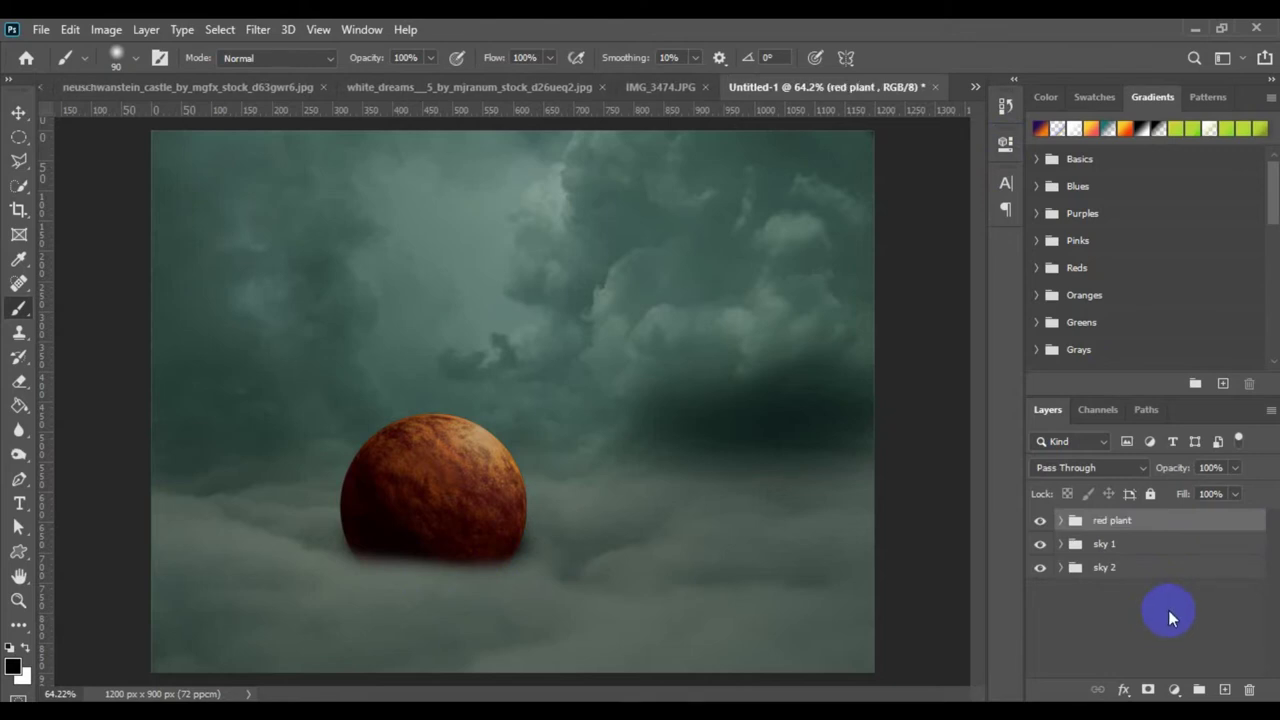
pyautogui.click(1040, 520)
pyautogui.click(1040, 520)
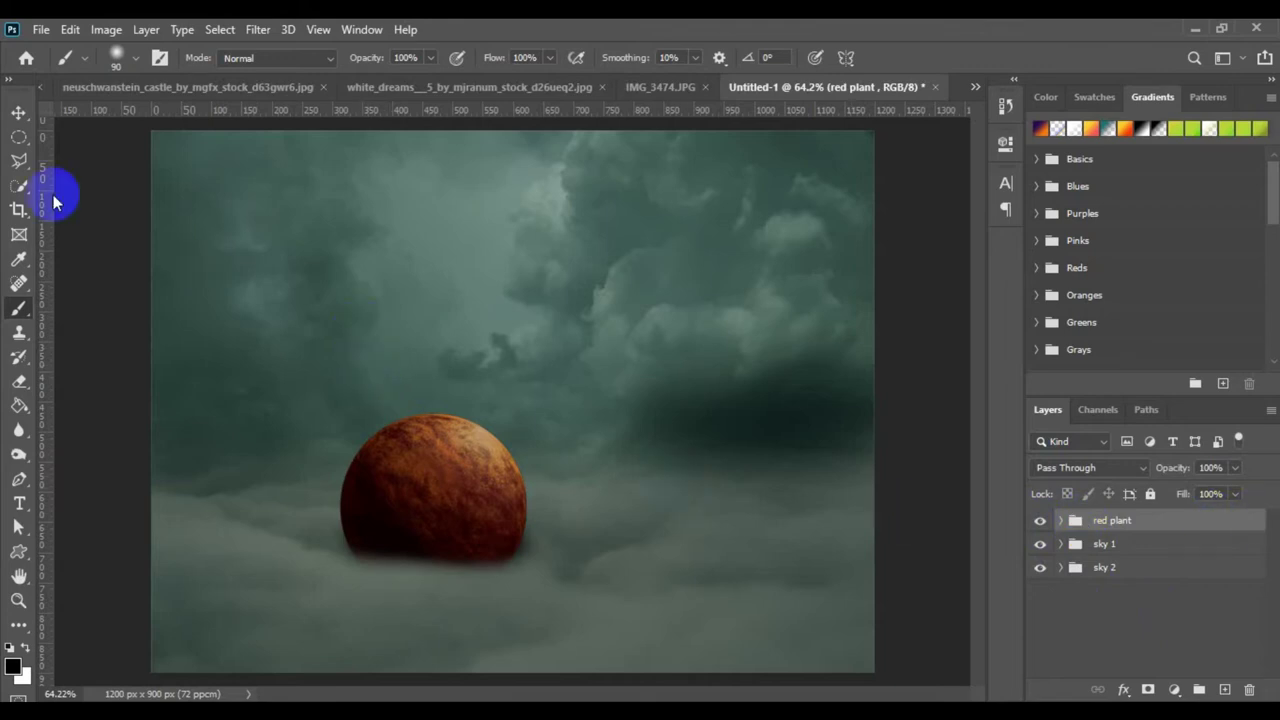
pyautogui.click(18, 113)
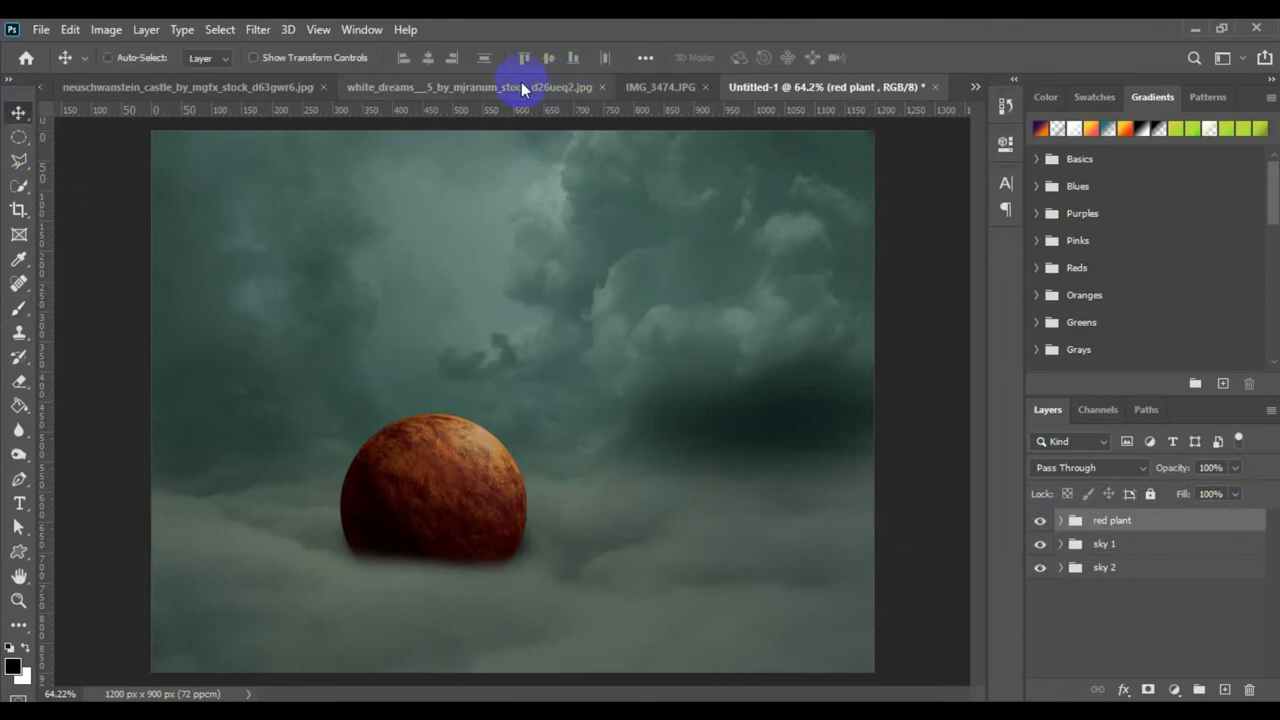
# - Enable Layer 0's mask in the blue planet file, then return to the Untitled-1 composite
pyautogui.click(207, 90)
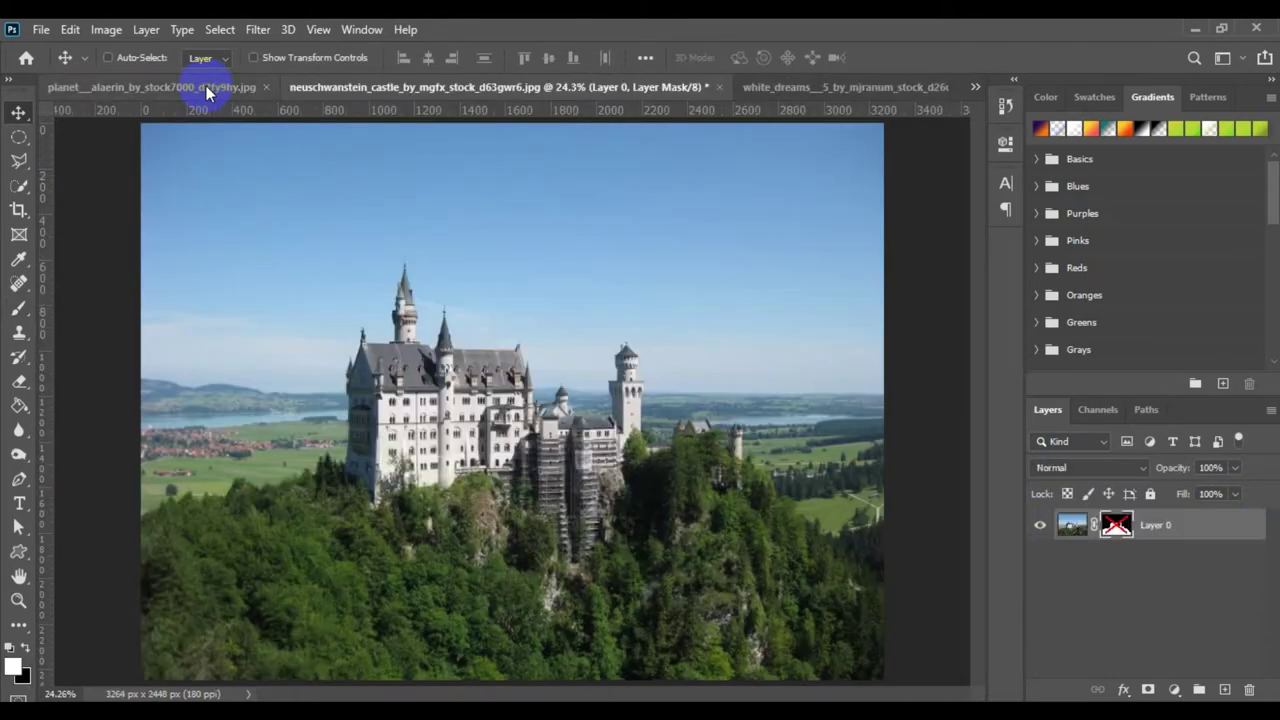
pyautogui.click(100, 87)
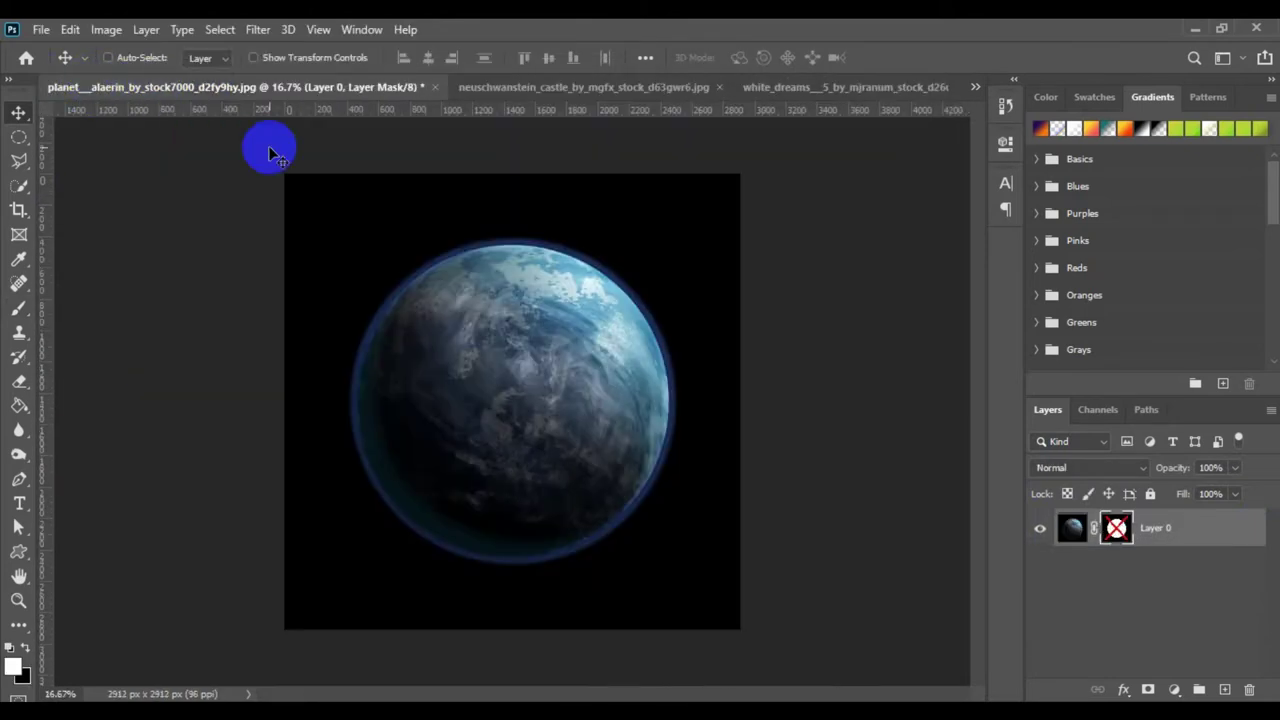
pyautogui.click(1116, 528)
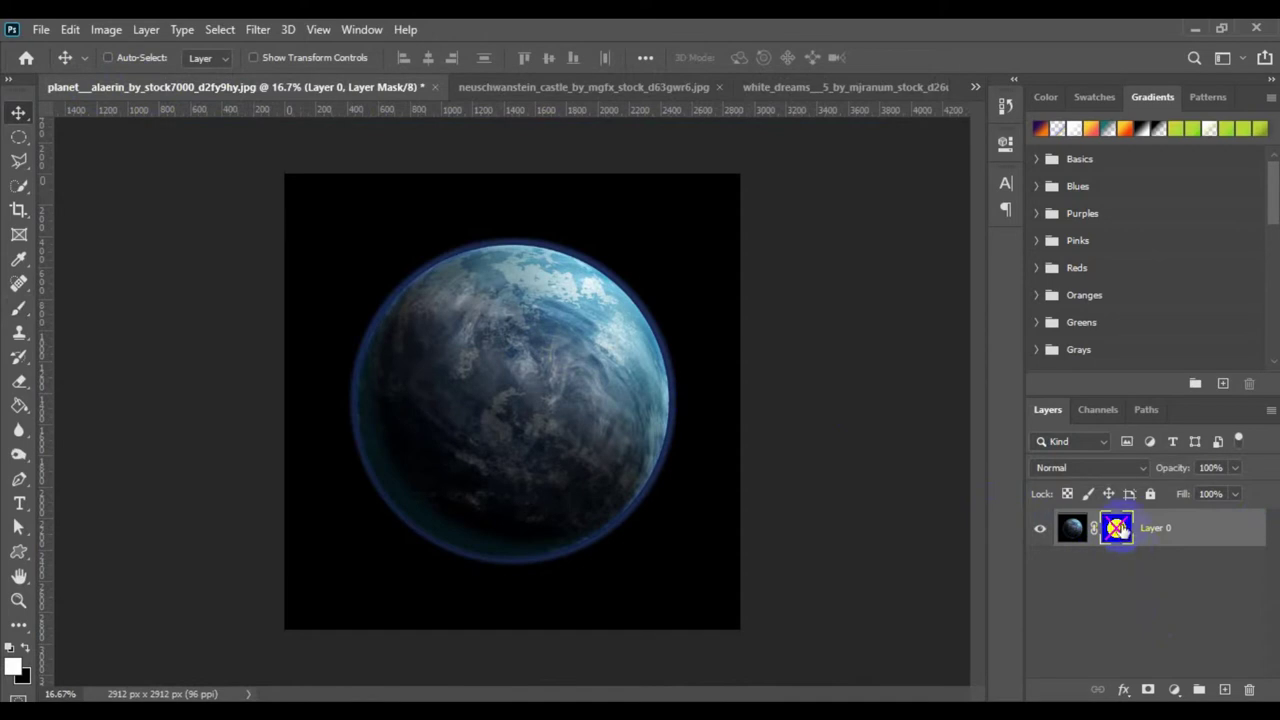
pyautogui.keyDown('shift'); pyautogui.click(1116, 528); pyautogui.keyUp('shift')
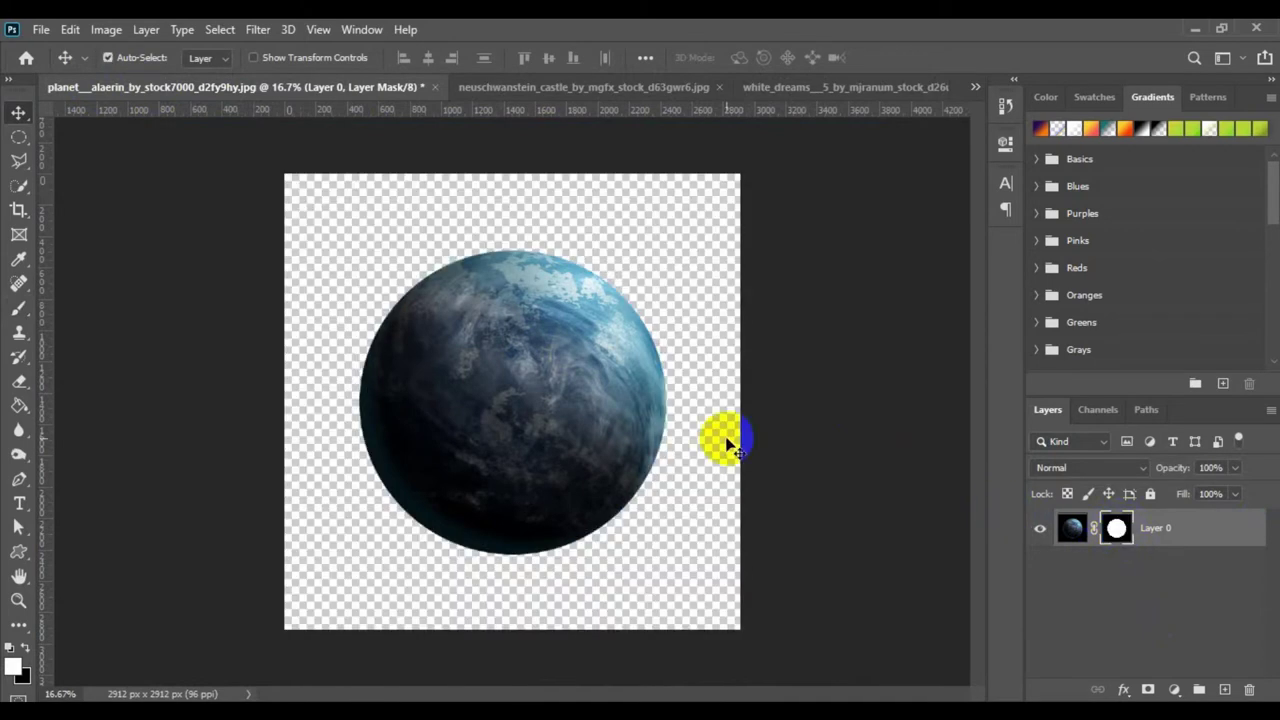
pyautogui.click(977, 87)
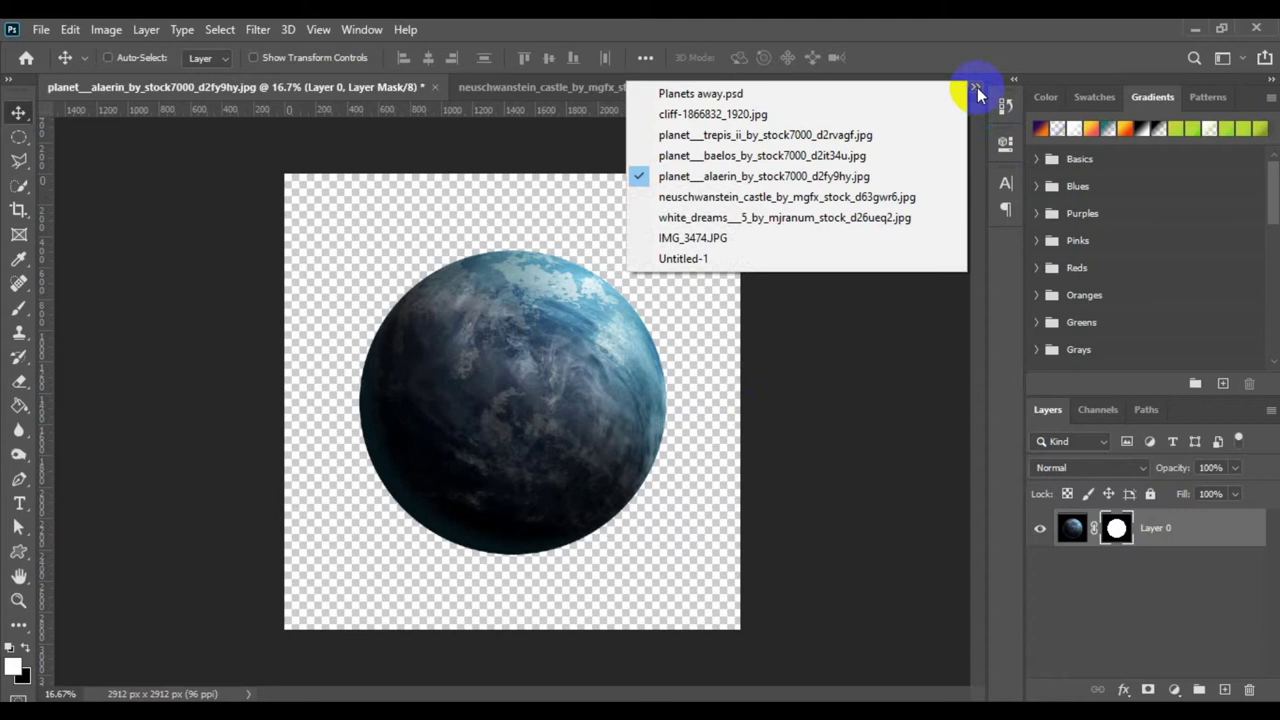
pyautogui.click(809, 258)
pyautogui.press('ctrl')
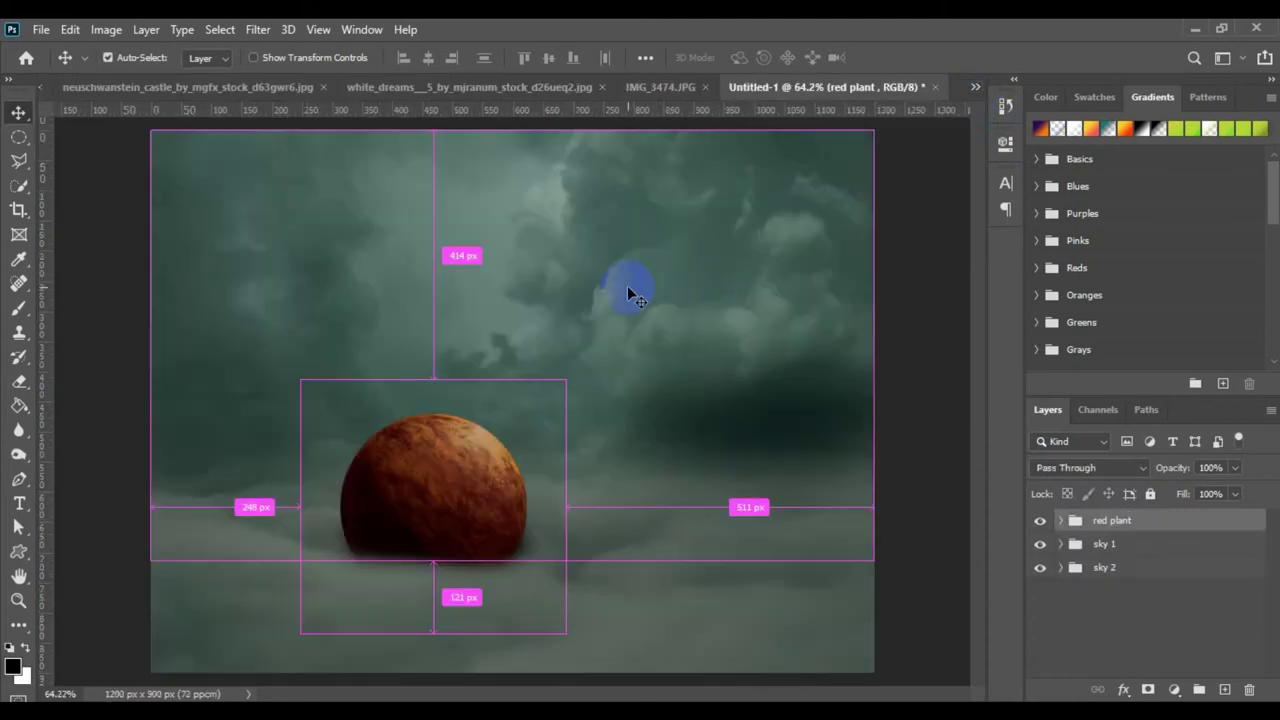
# - Place the blue planet in Untitled-1 as Layer 2, shrink it to about 16%, and set it right of the red planet
pyautogui.moveTo(628, 288); pyautogui.dragTo(628, 288)
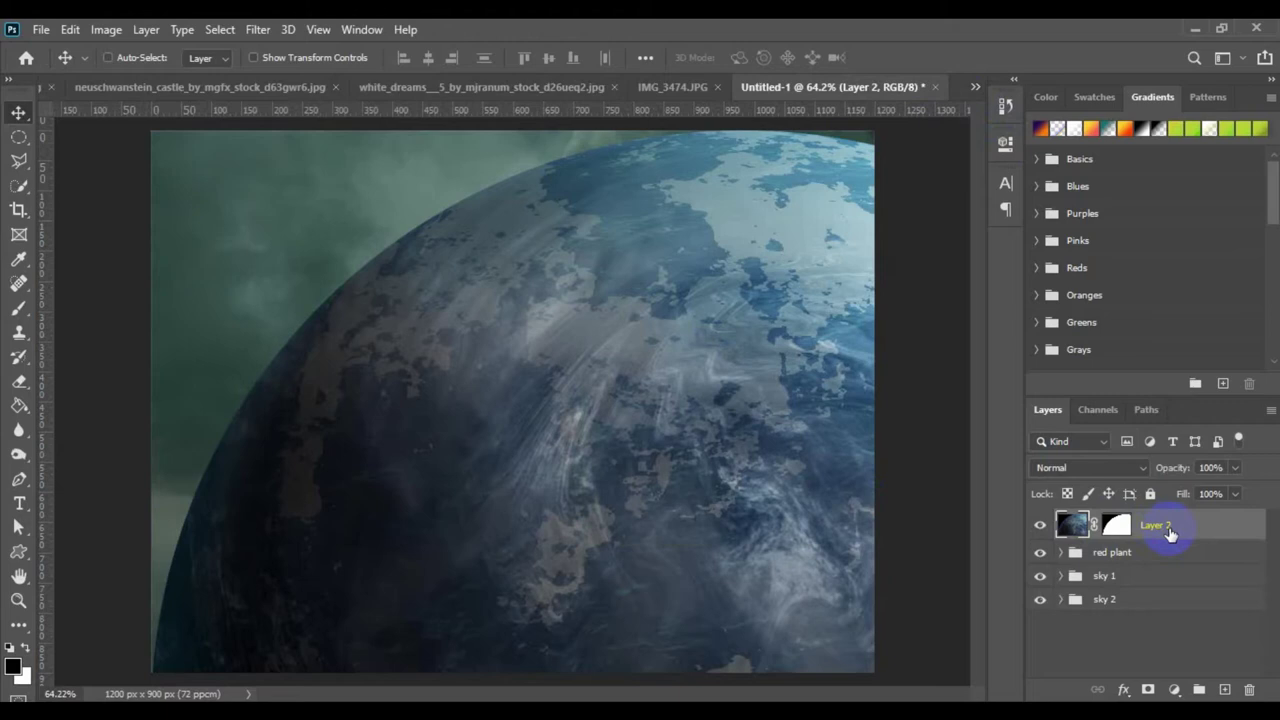
pyautogui.hotkey('ctrl', 't')
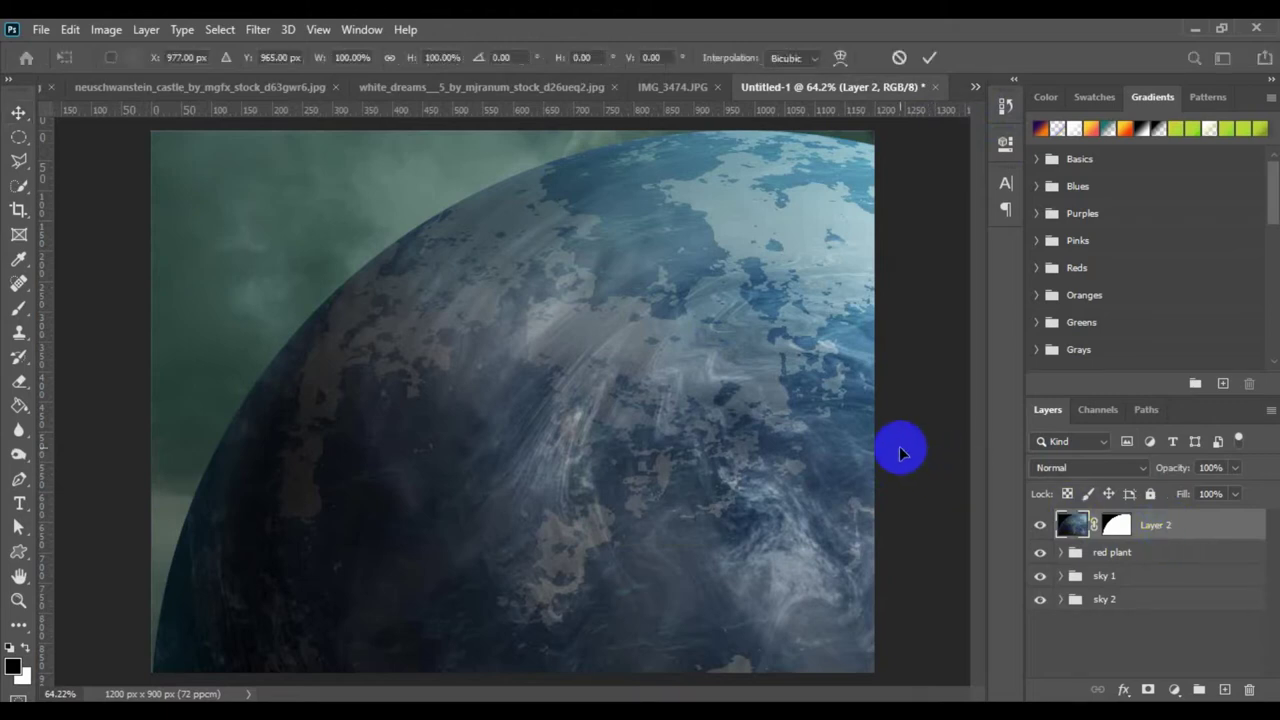
pyautogui.hotkey('ctrl', '0')
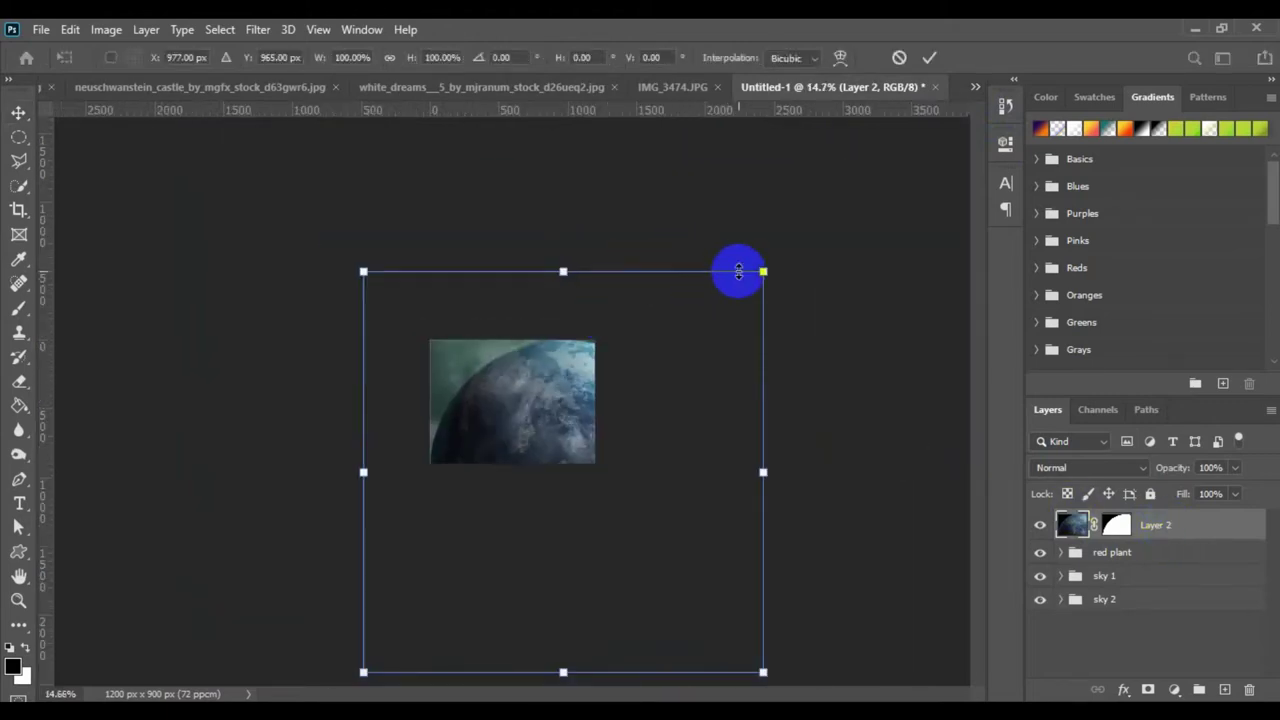
pyautogui.moveTo(761, 270); pyautogui.dragTo(595, 390)
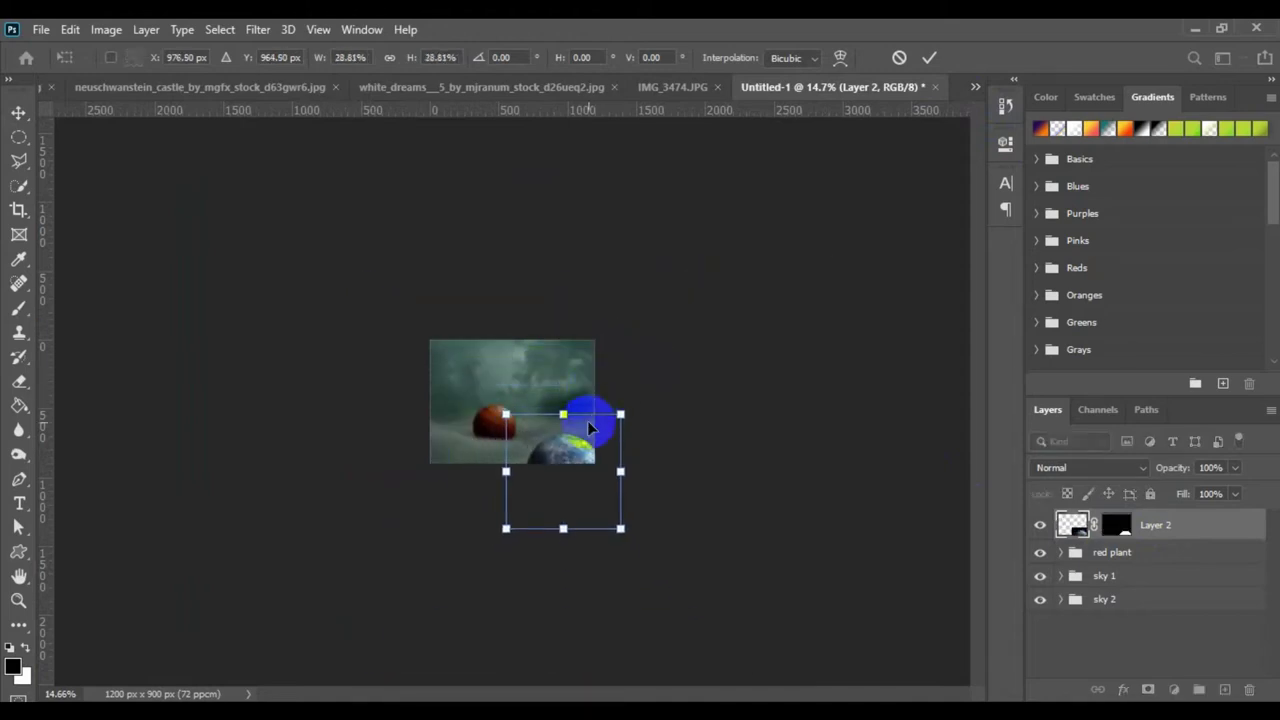
pyautogui.moveTo(580, 443); pyautogui.dragTo(571, 386)
pyautogui.click(929, 57)
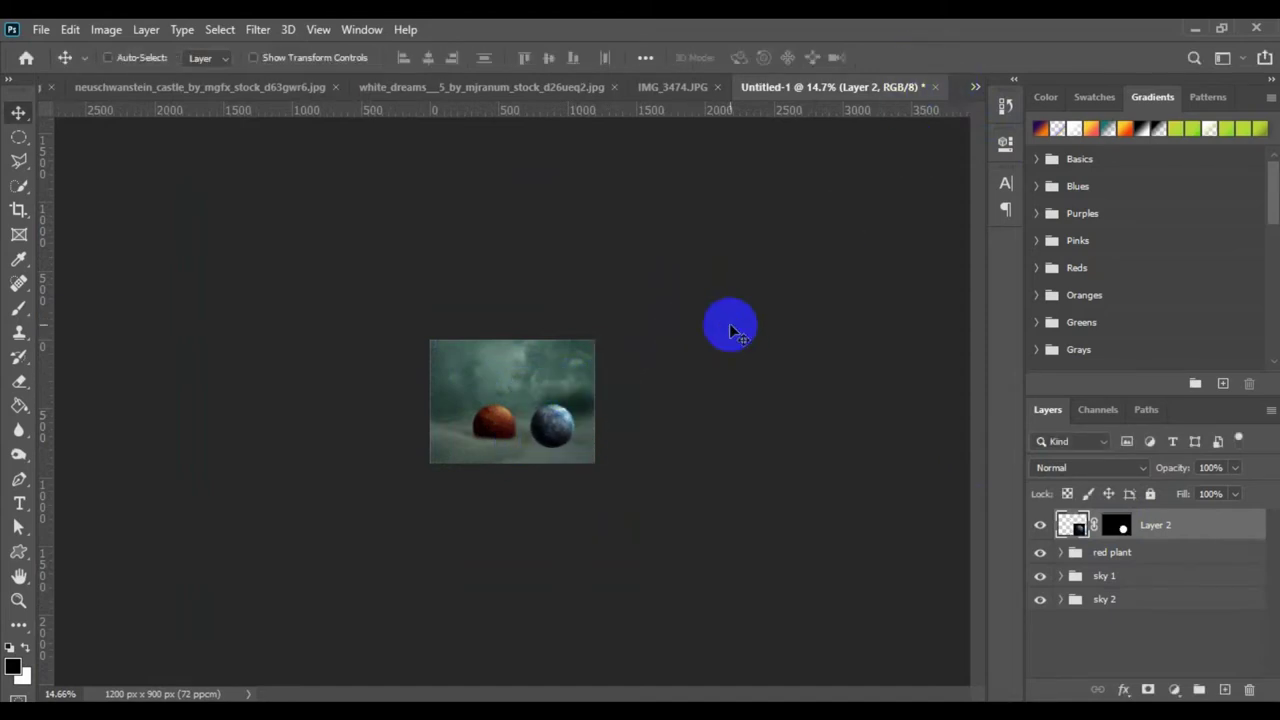
pyautogui.hotkey('ctrl', '0')
pyautogui.moveTo(729, 437); pyautogui.dragTo(661, 477)
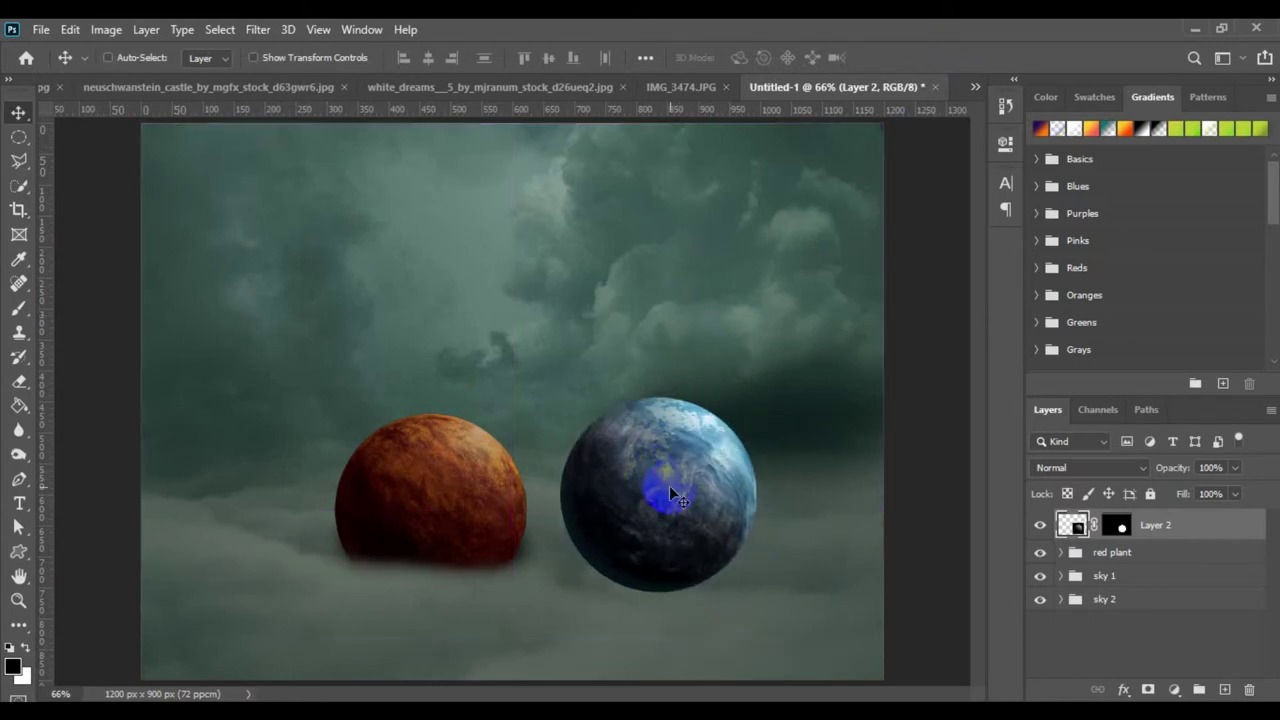
# - Add a Curves adjustment clipped to Layer 2 that lowers highlights and midtones to darken the blue planet
pyautogui.click(1176, 690)
pyautogui.click(1195, 452)
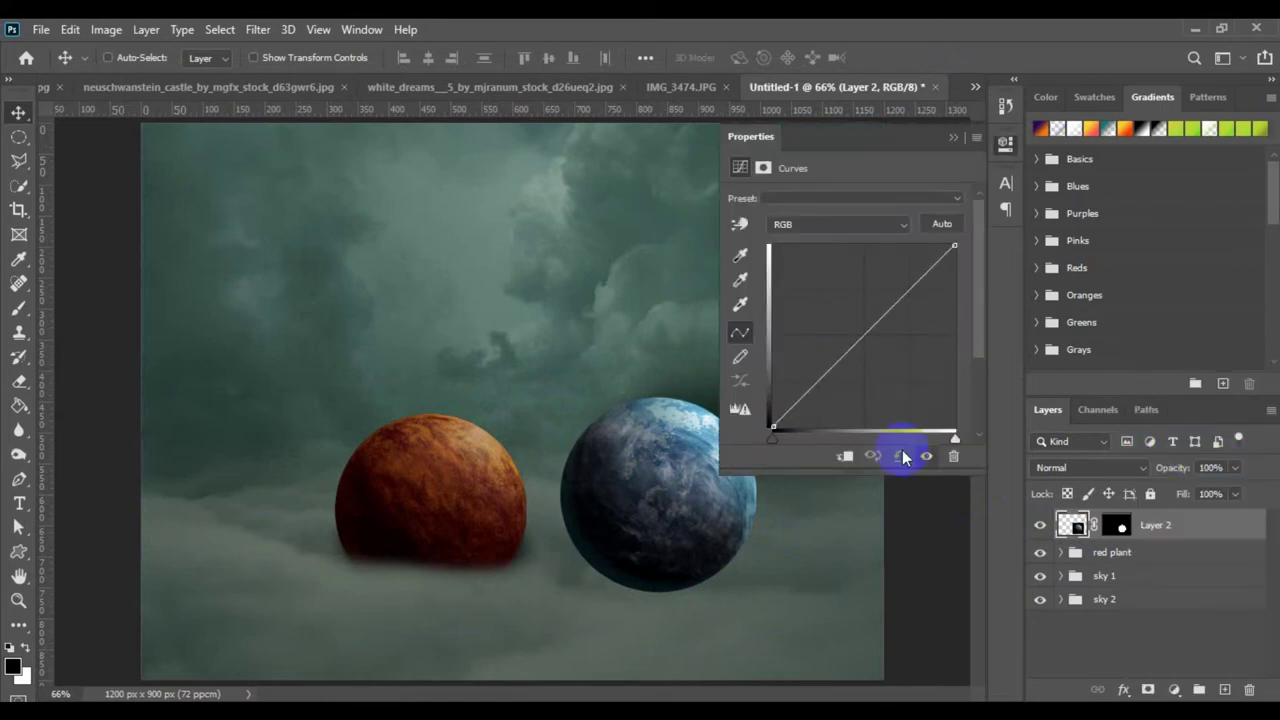
pyautogui.click(846, 457)
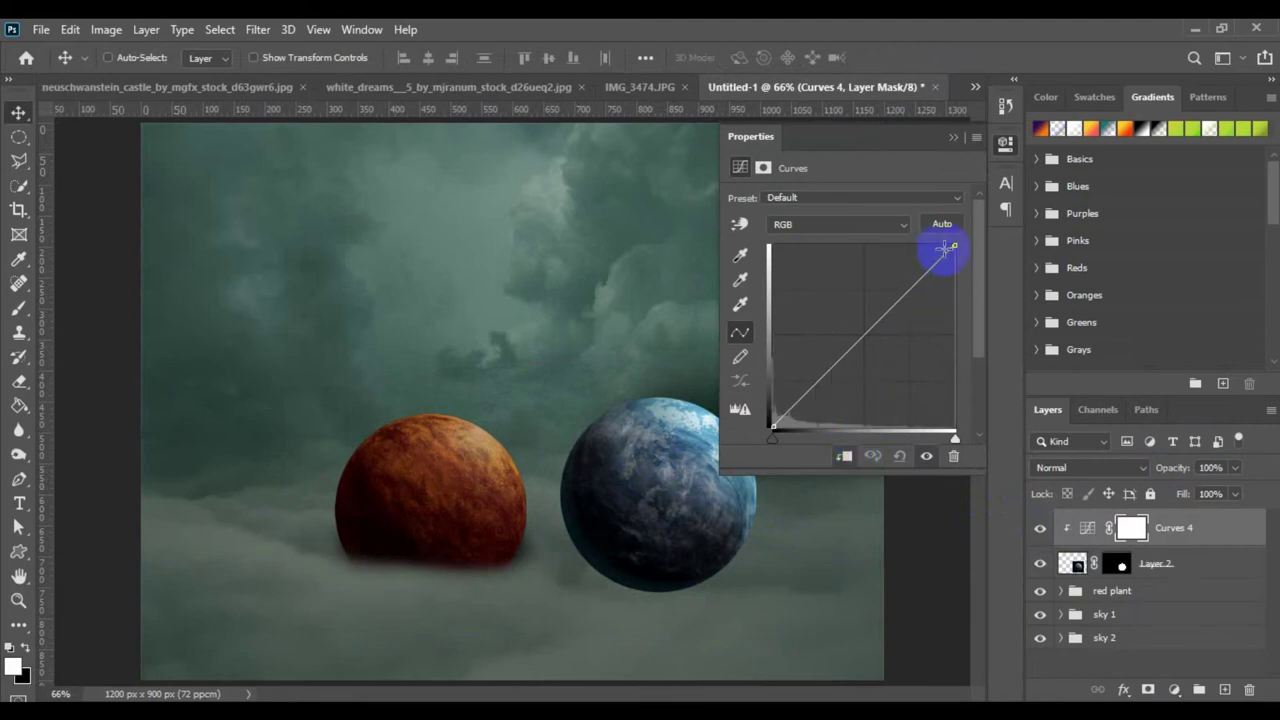
pyautogui.moveTo(954, 247); pyautogui.dragTo(958, 307)
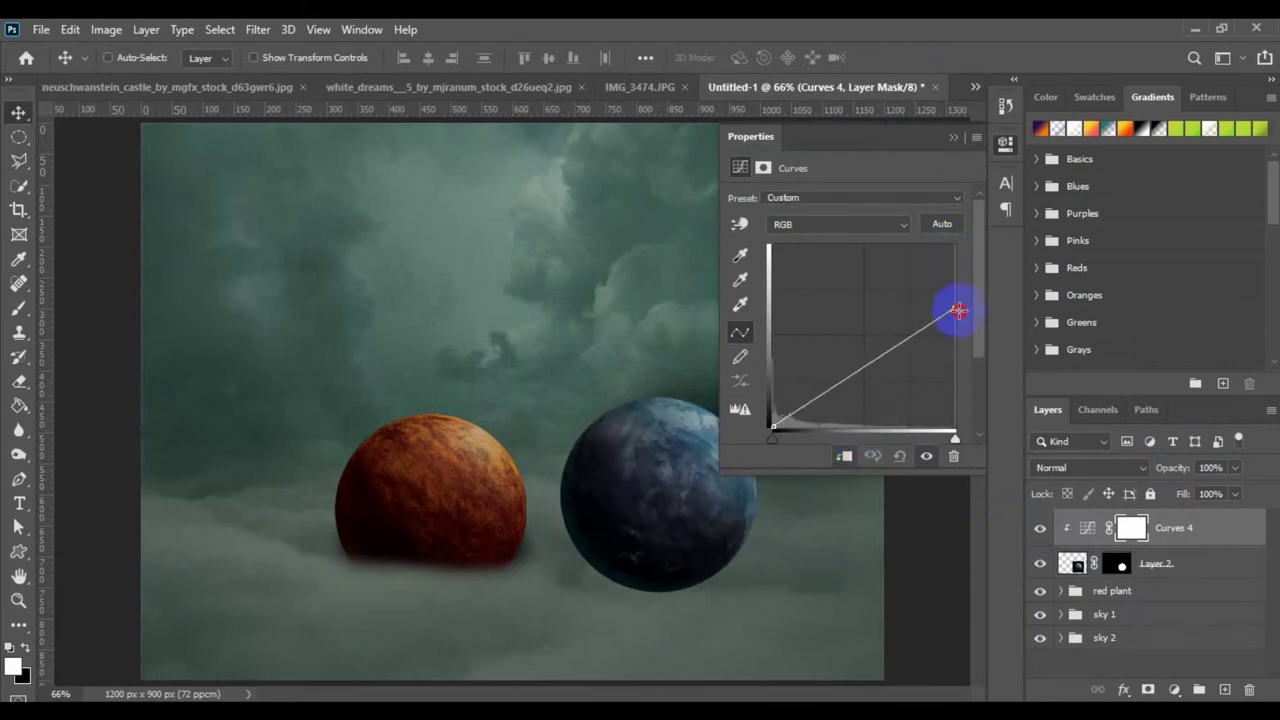
pyautogui.moveTo(870, 364); pyautogui.dragTo(875, 371)
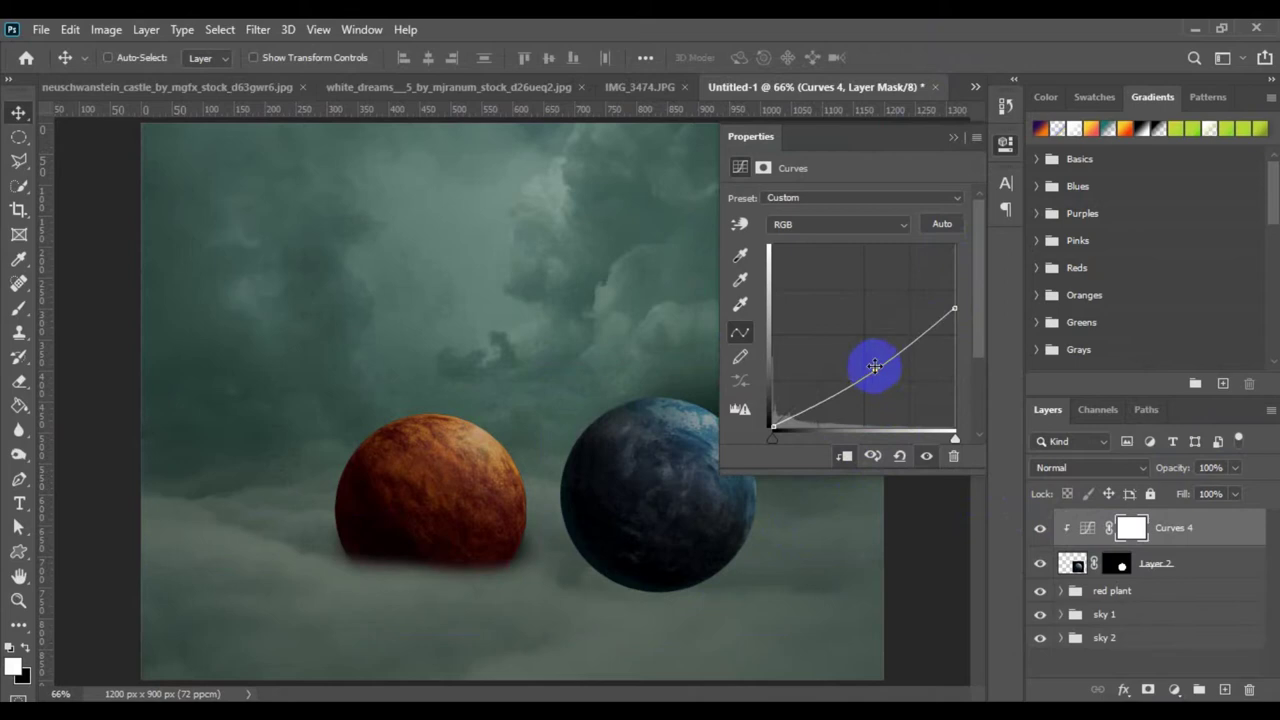
pyautogui.click(1005, 143)
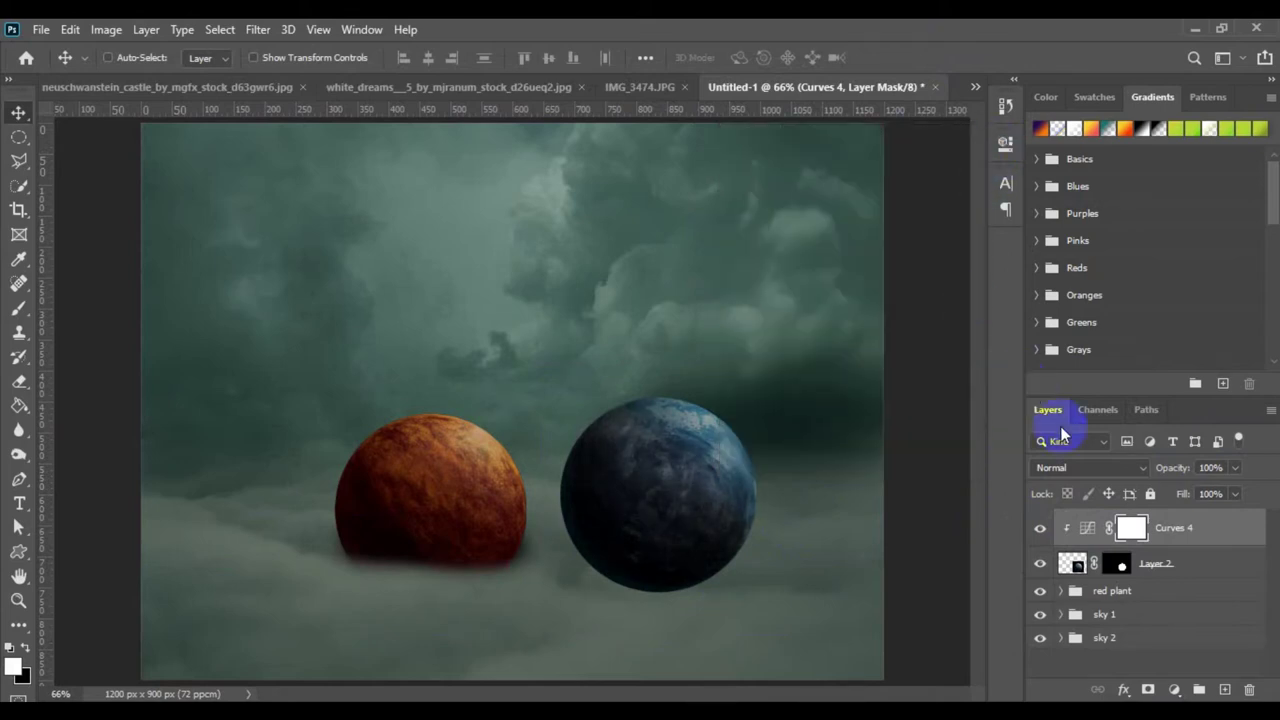
pyautogui.moveTo(1137, 537); pyautogui.dragTo(1120, 566)
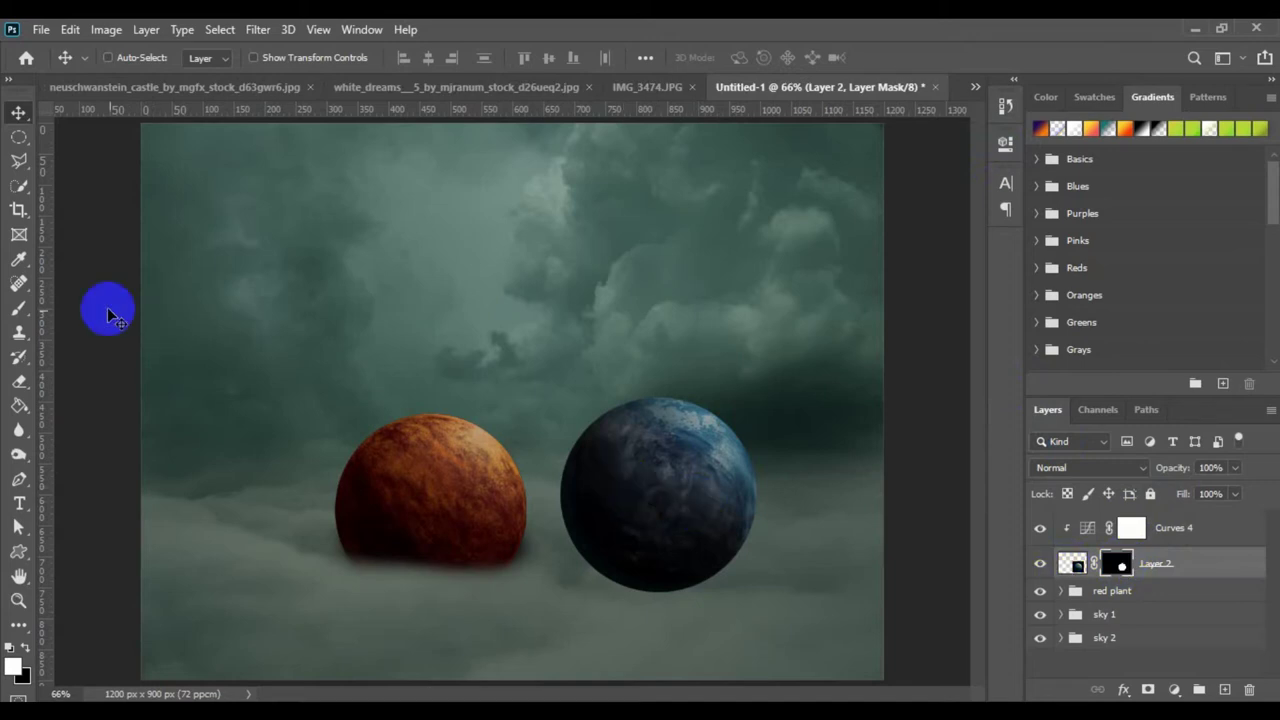
# - Paint black with an enlarged brush on Layer 2's mask along the blue planet's lower edge
pyautogui.click(19, 307)
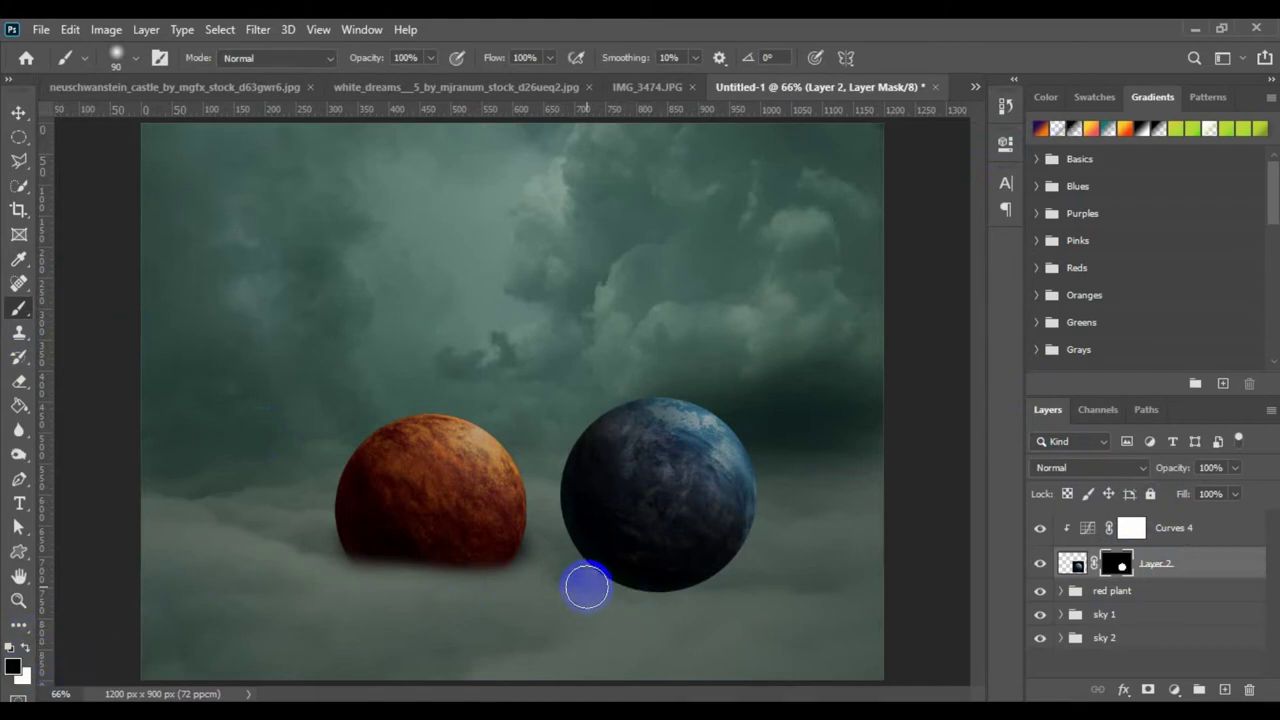
pyautogui.press(']')
pyautogui.moveTo(600, 594)
pyautogui.mouseDown()
pyautogui.moveTo(703, 603)
pyautogui.moveTo(580, 589)
pyautogui.moveTo(737, 594)
pyautogui.moveTo(629, 600)
pyautogui.moveTo(649, 594)
pyautogui.mouseUp()
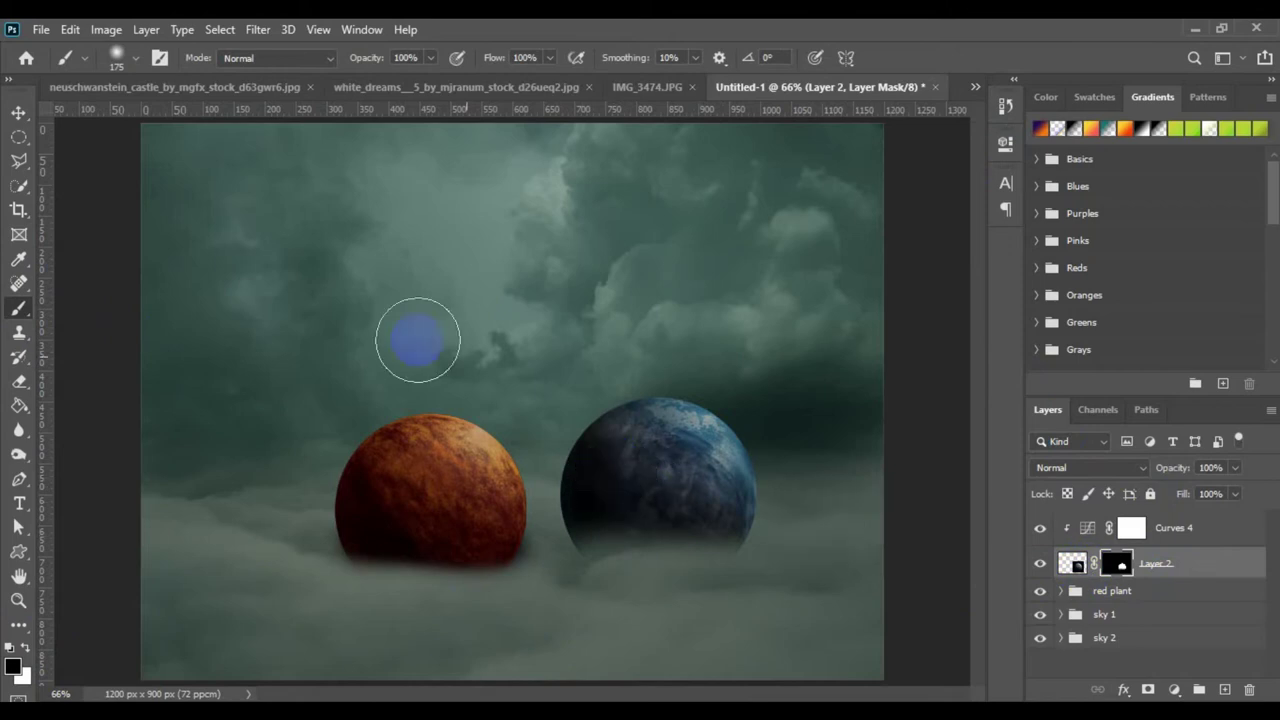
pyautogui.click(19, 112)
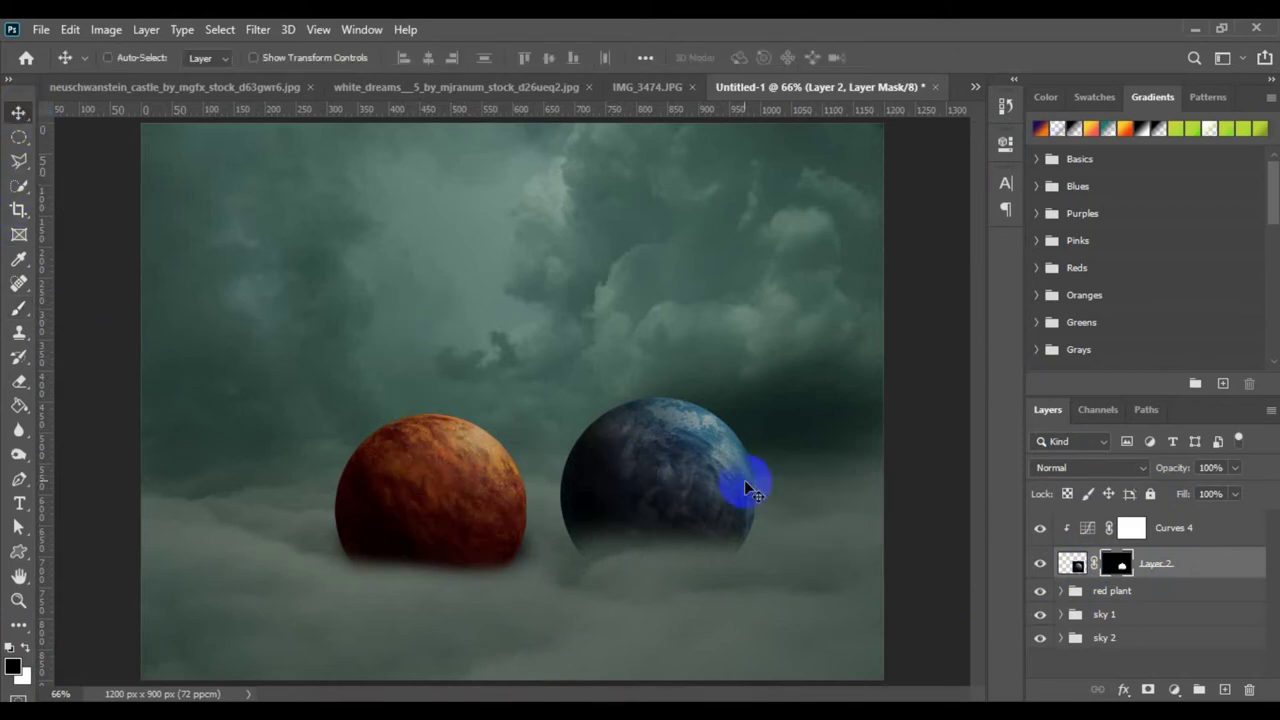
pyautogui.hotkey('ctrl', 't')
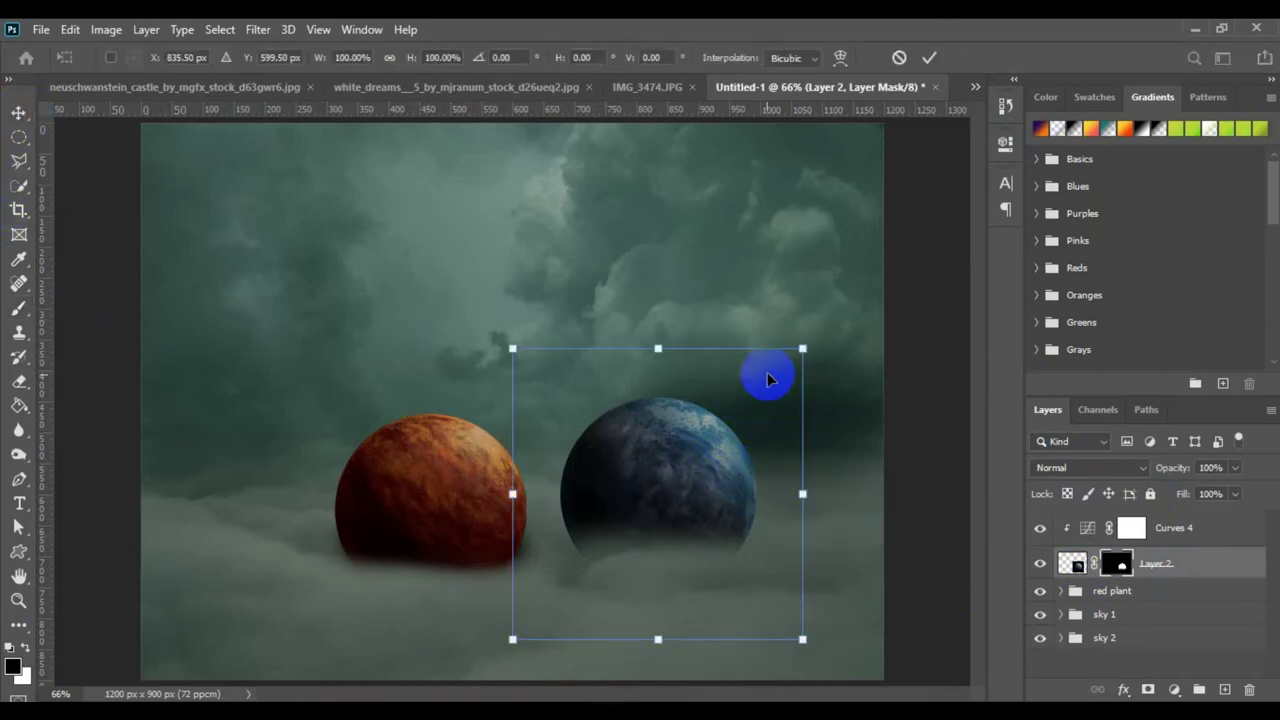
# - Rescale the blue planet to about 99% and shift it right, apart from the red planet
pyautogui.moveTo(800, 350); pyautogui.dragTo(779, 371)
pyautogui.moveTo(646, 514); pyautogui.dragTo(425, 495)
pyautogui.click(554, 381)
pyautogui.moveTo(556, 380); pyautogui.dragTo(571, 363)
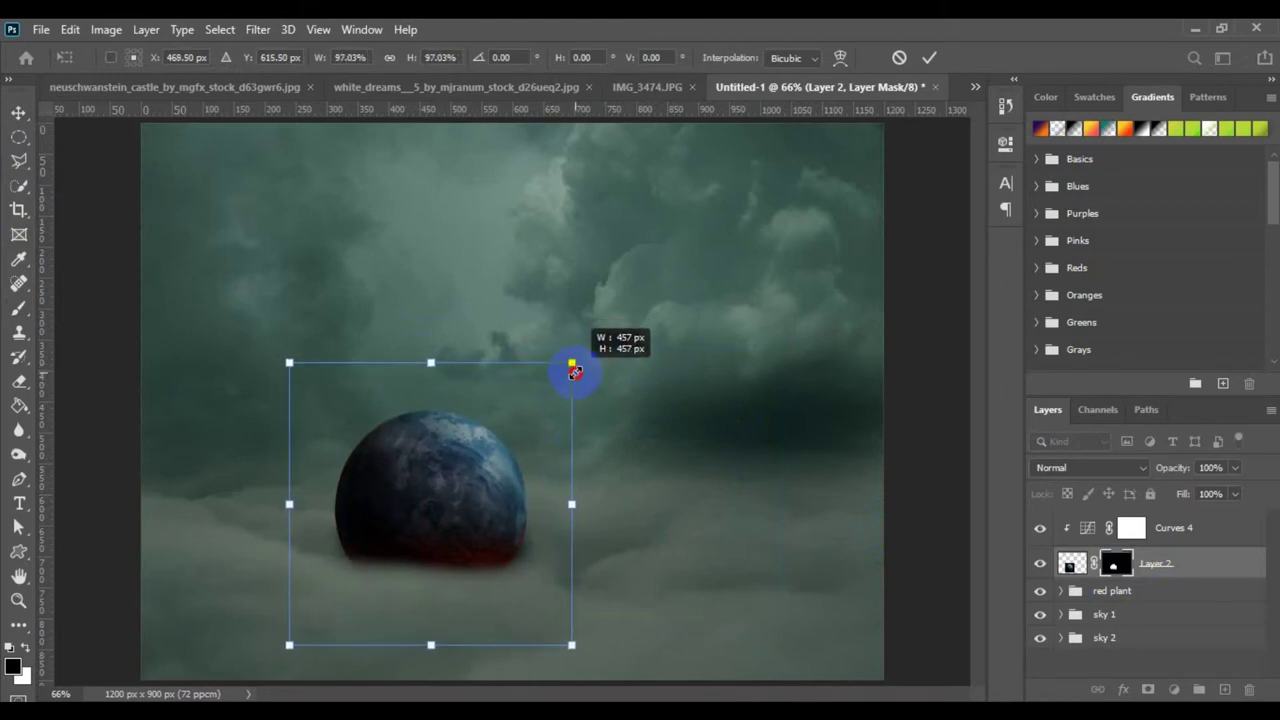
pyautogui.moveTo(449, 484); pyautogui.dragTo(447, 494)
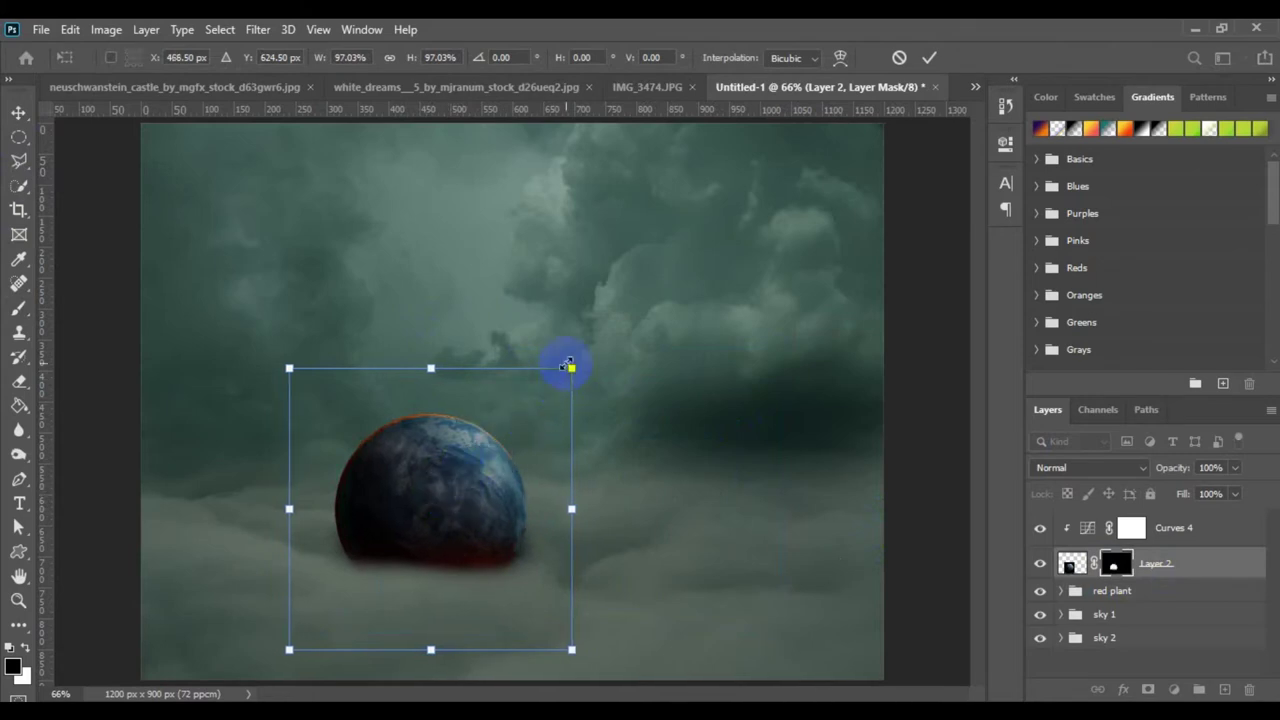
pyautogui.moveTo(567, 364); pyautogui.dragTo(573, 362)
pyautogui.moveTo(458, 477); pyautogui.dragTo(687, 481)
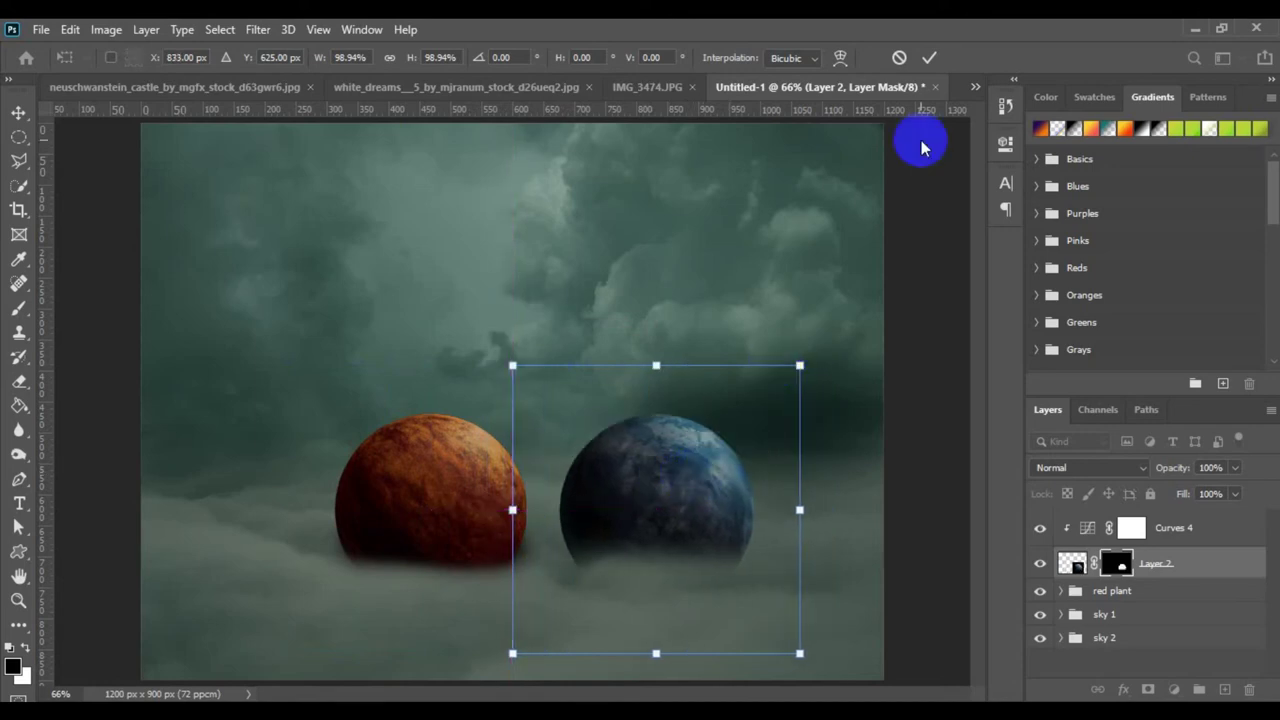
pyautogui.click(932, 58)
pyautogui.click(1215, 533)
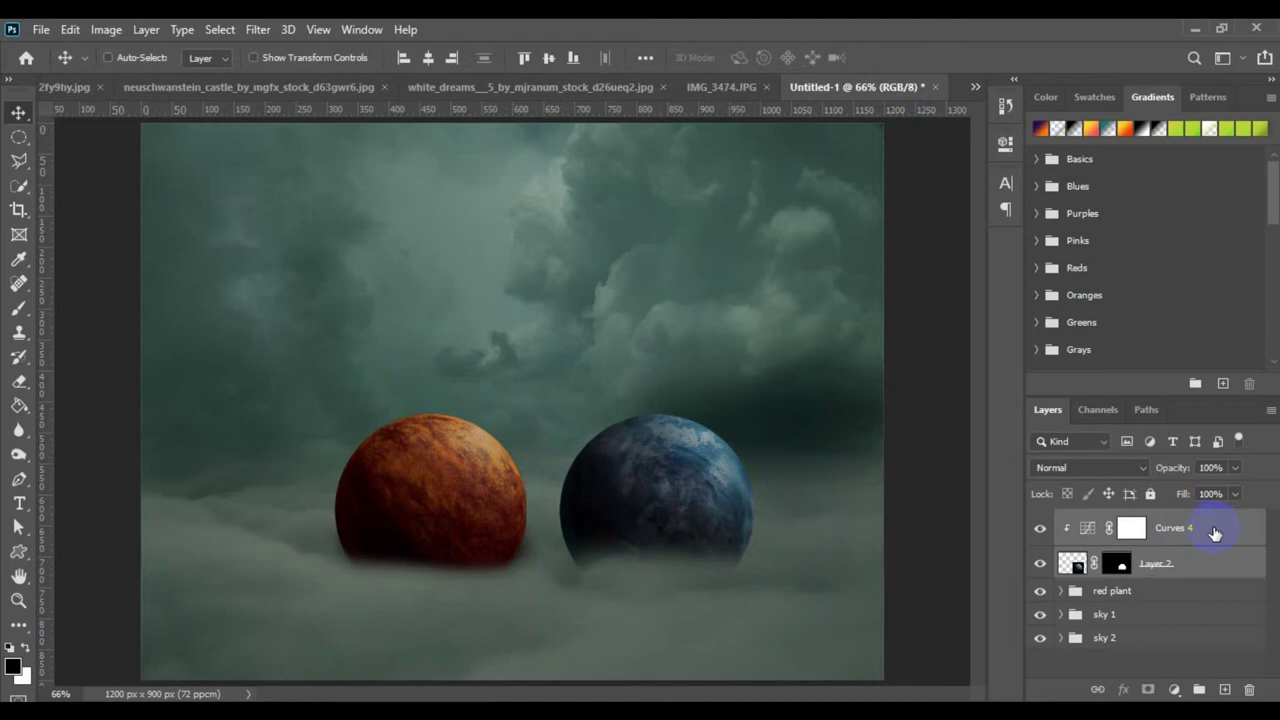
# - Group Layer 2 with Curves 4 and rename the group 'blue planet'
pyautogui.hotkey('ctrl', 'g')
pyautogui.doubleClick(1110, 521)
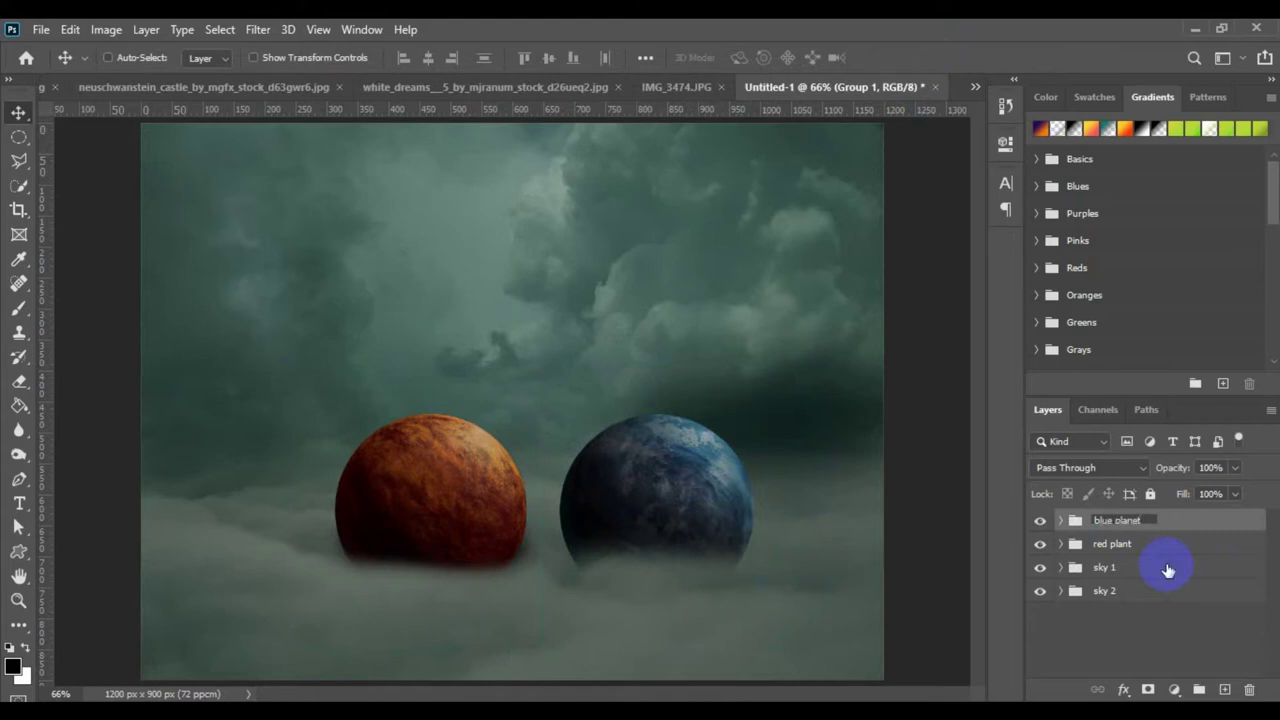
pyautogui.write('blue planet')
pyautogui.press('Return')
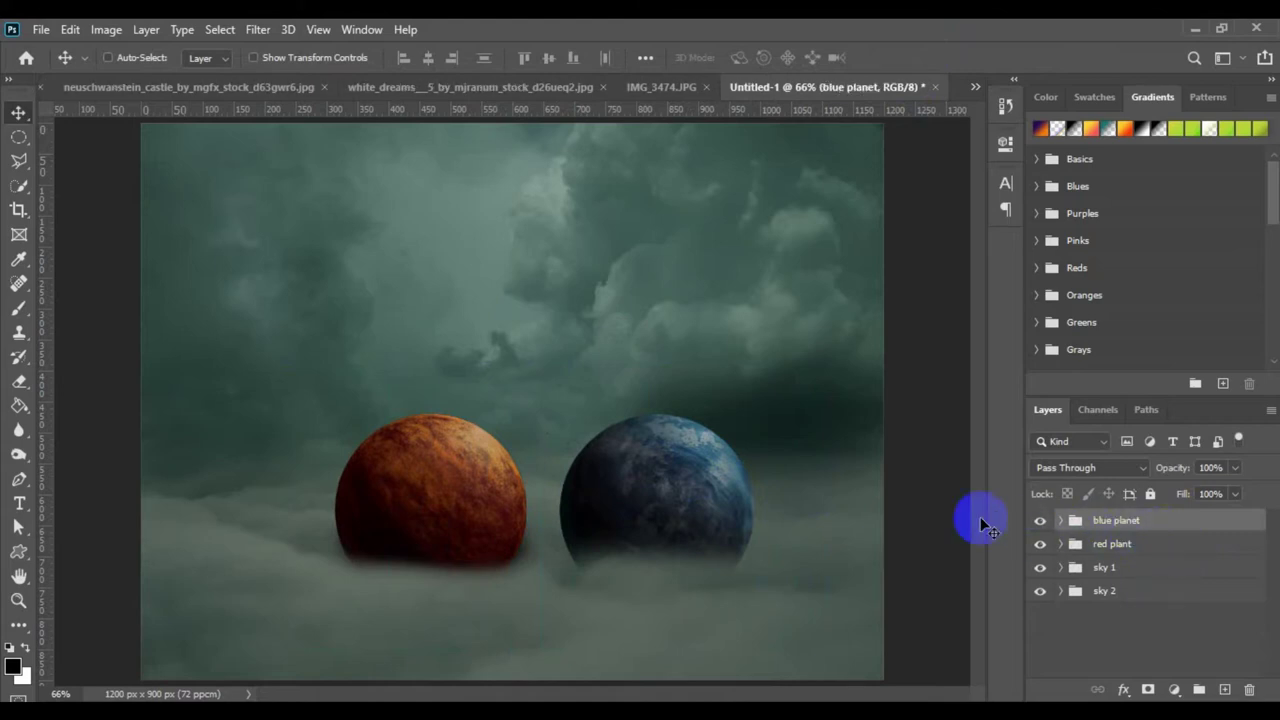
# - Close the blue and red planet documents without saving changes
pyautogui.click(222, 88)
pyautogui.click(108, 90)
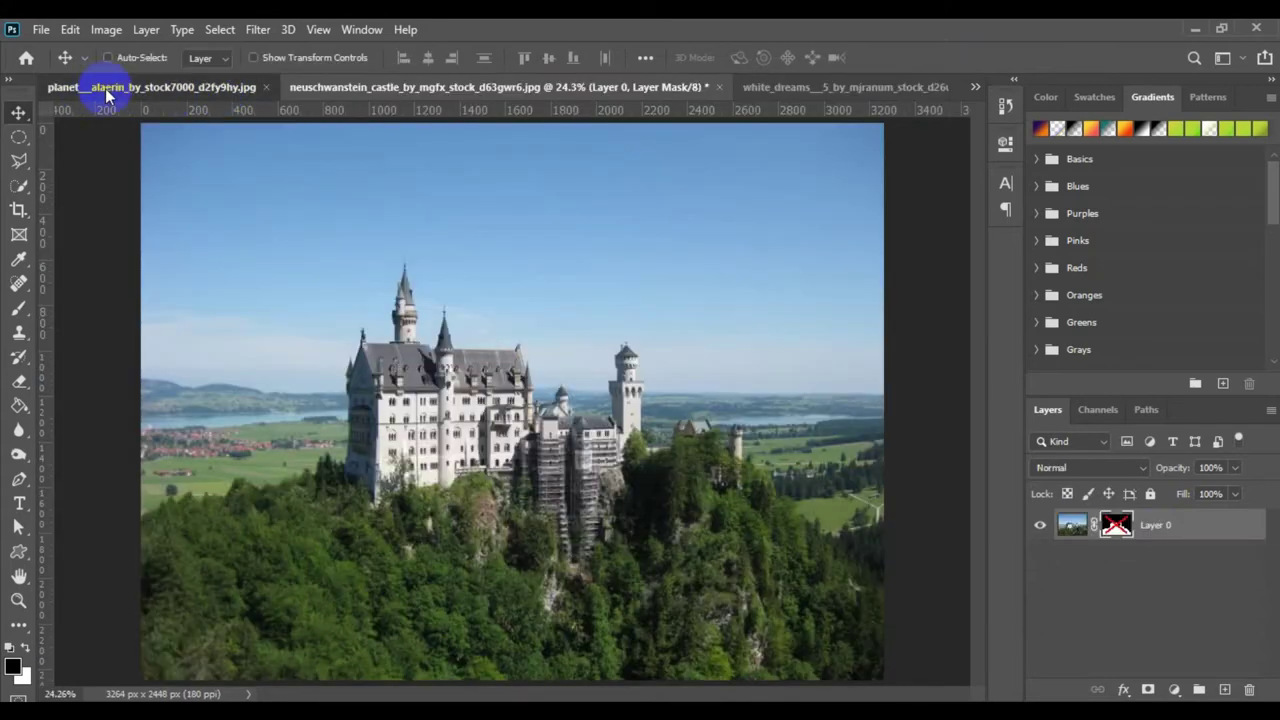
pyautogui.click(432, 87)
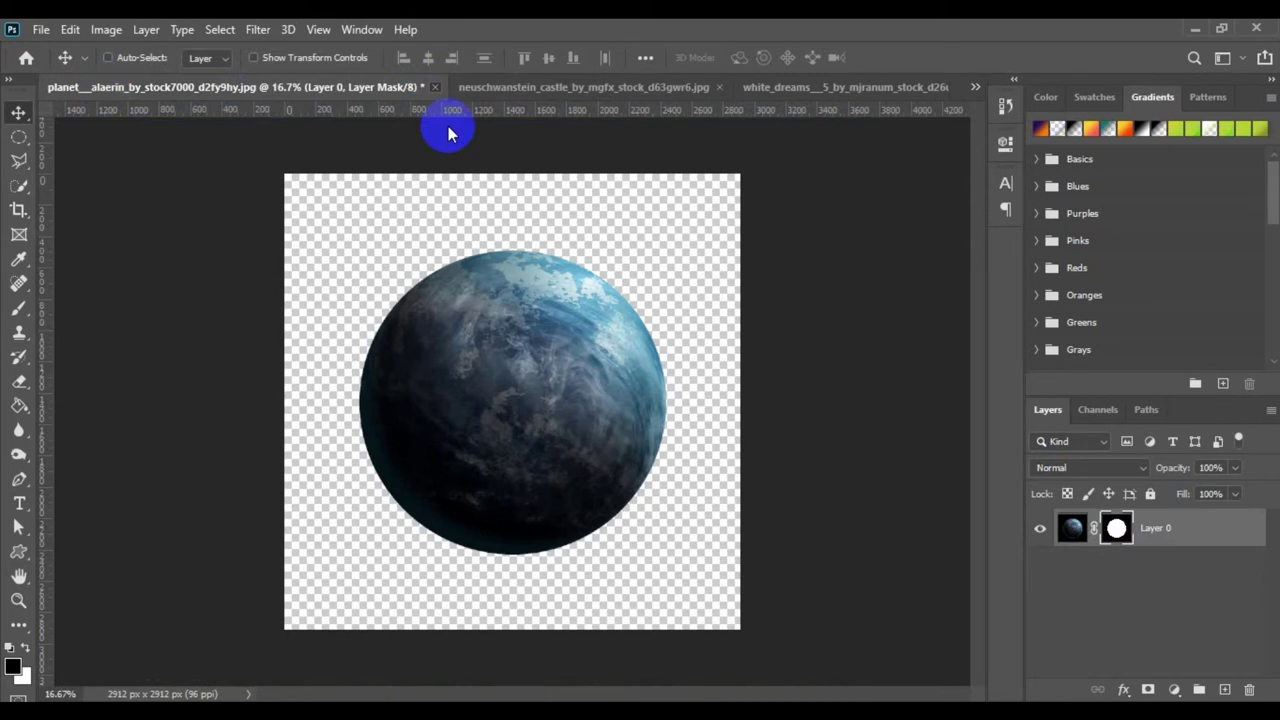
pyautogui.press('Escape')
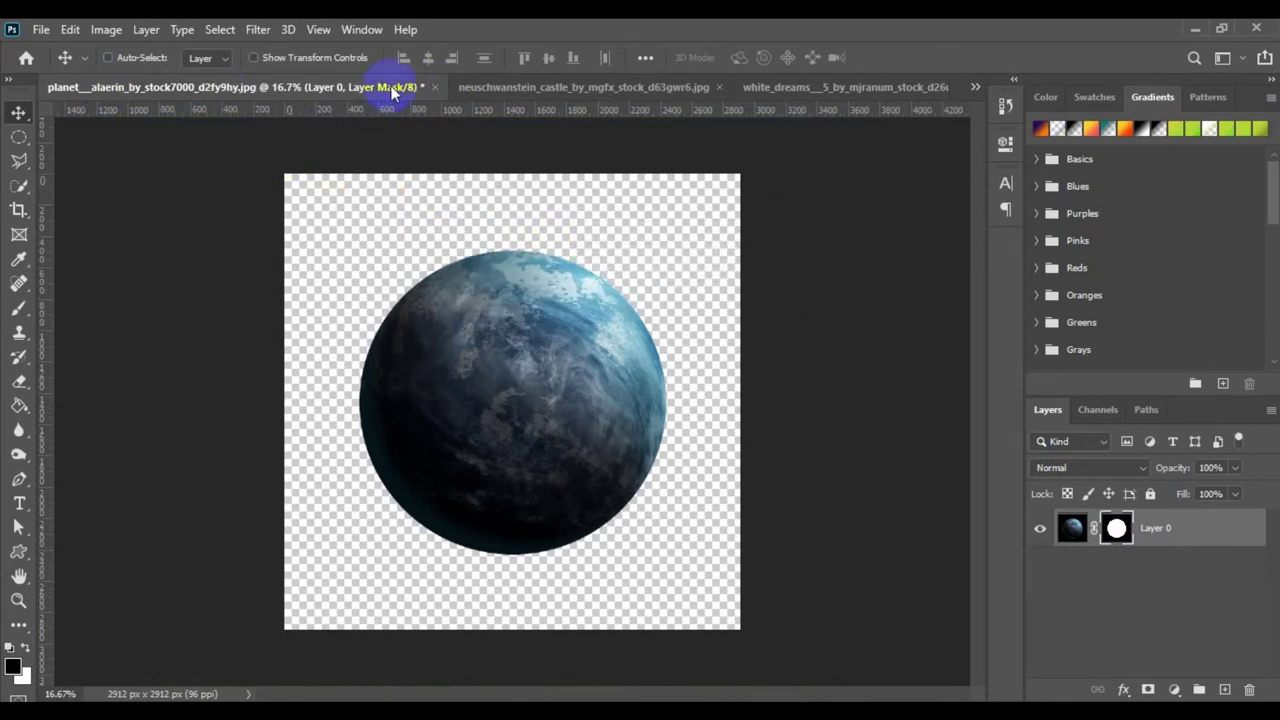
pyautogui.click(436, 87)
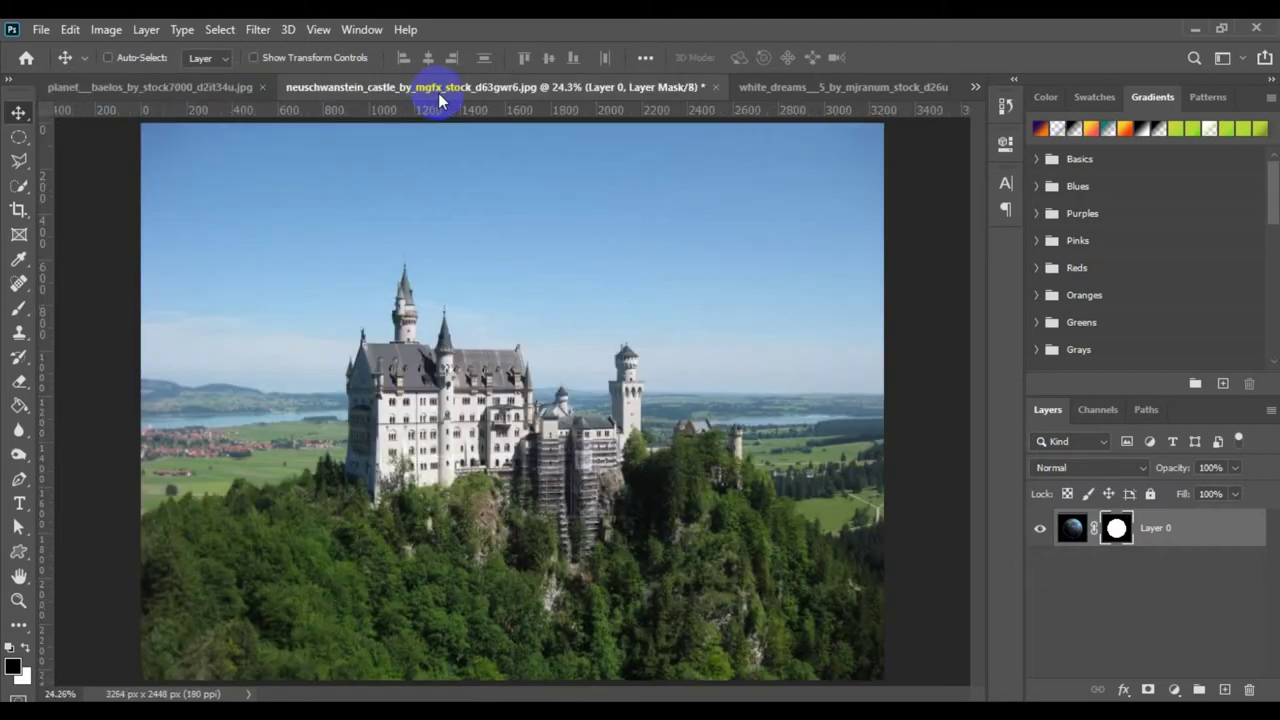
pyautogui.click(184, 84)
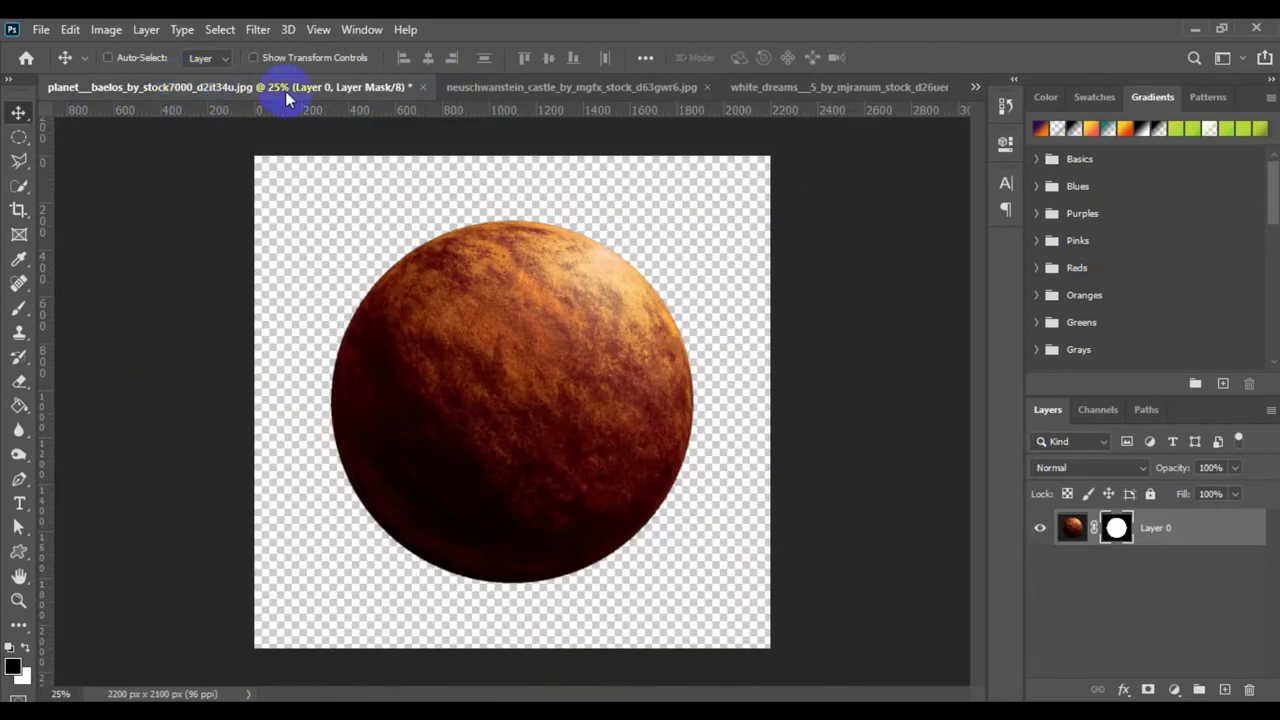
pyautogui.click(422, 88)
pyautogui.click(628, 290)
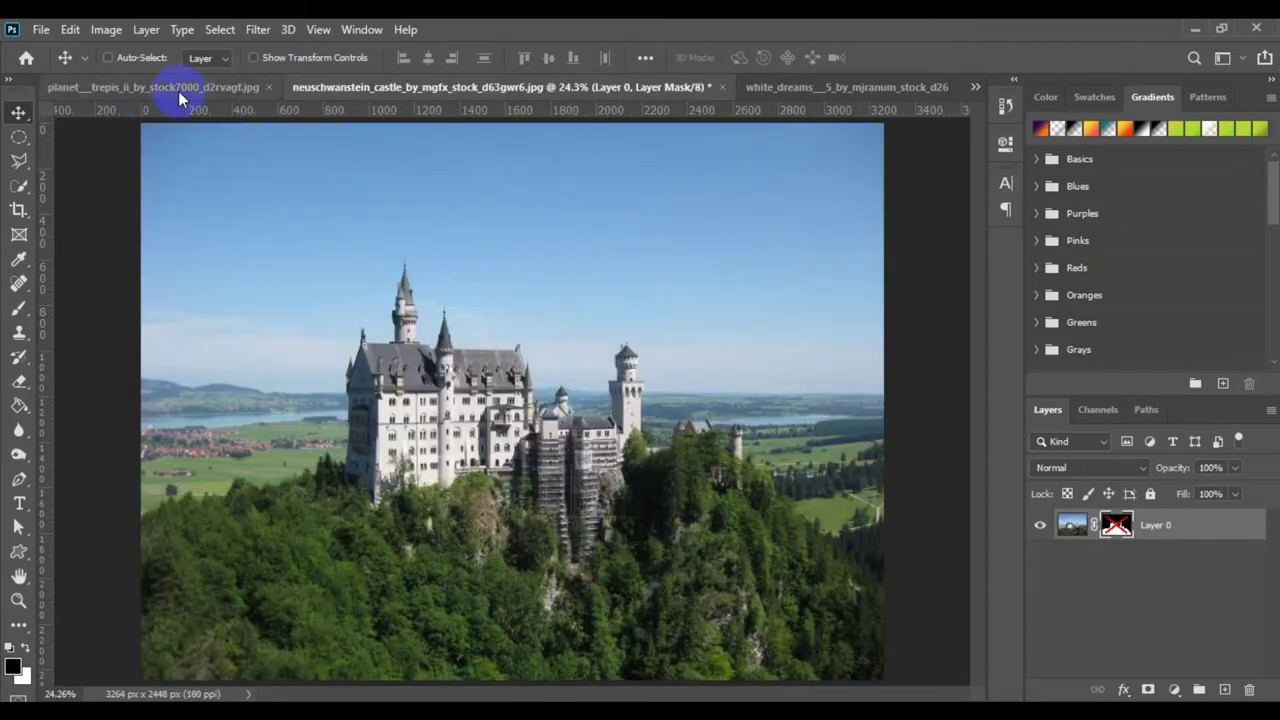
# - Switch to IMG_3474.JPG and enable its layer mask to make the man's background transparent
pyautogui.click(178, 89)
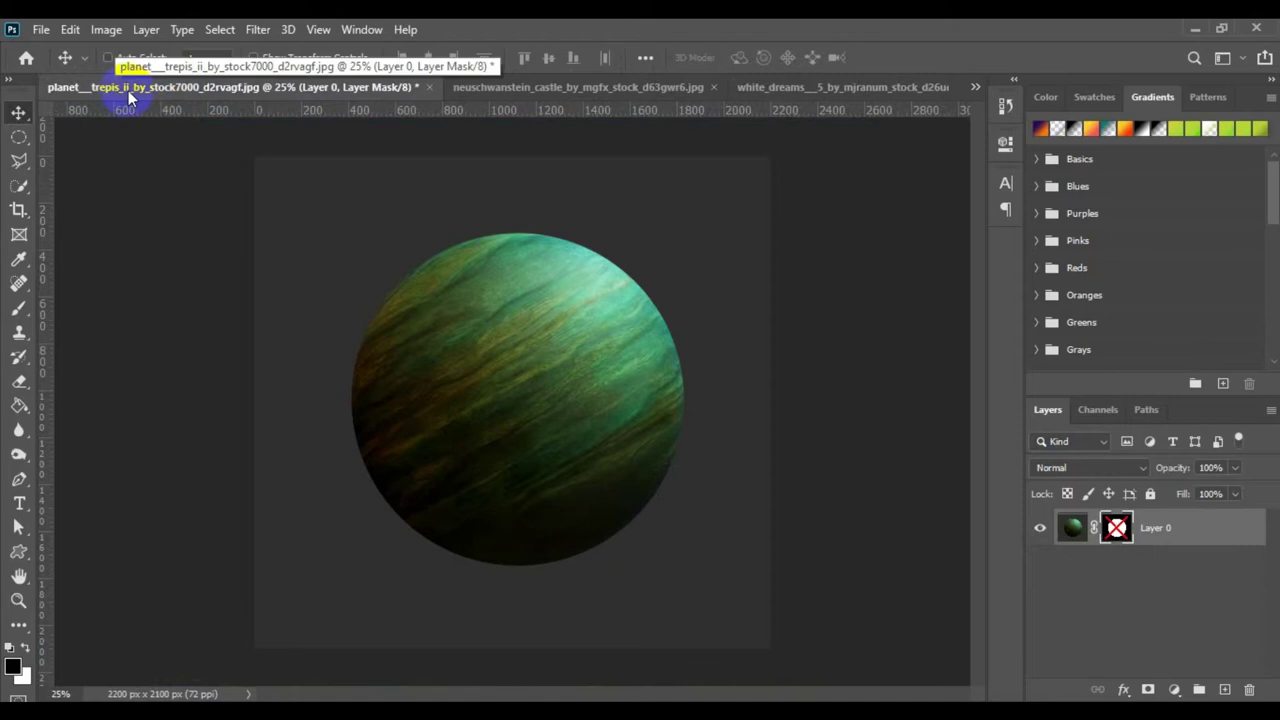
pyautogui.press('ctrl')
pyautogui.hotkey('ctrl', 'Tab')
pyautogui.hotkey('ctrl', 'Tab')
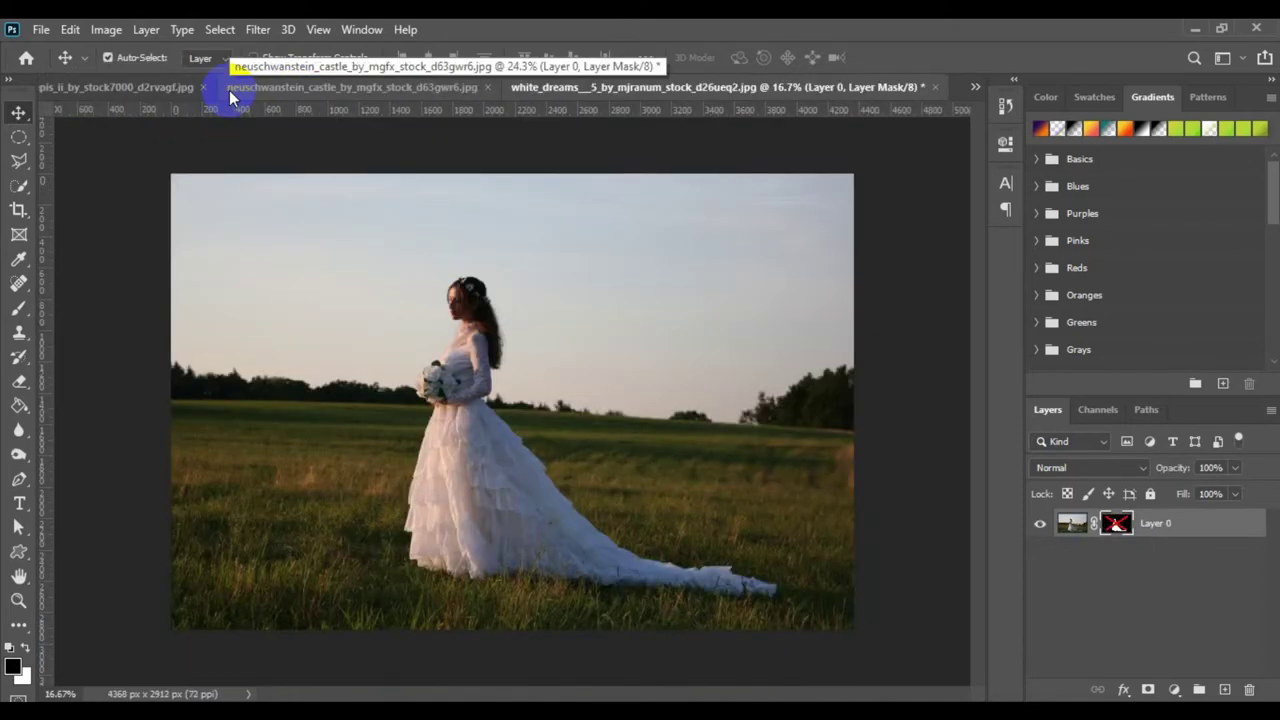
pyautogui.hotkey('ctrl', 'Tab')
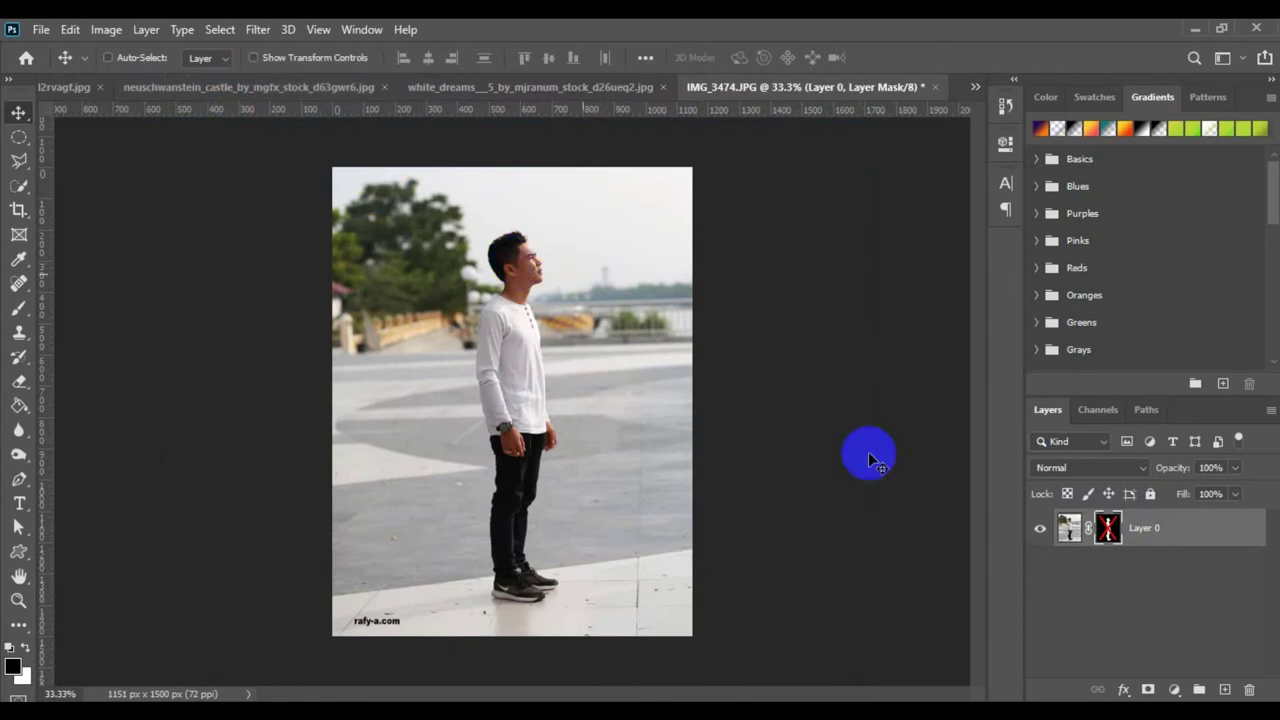
pyautogui.keyDown('shift'); pyautogui.click(1110, 530); pyautogui.keyUp('shift')
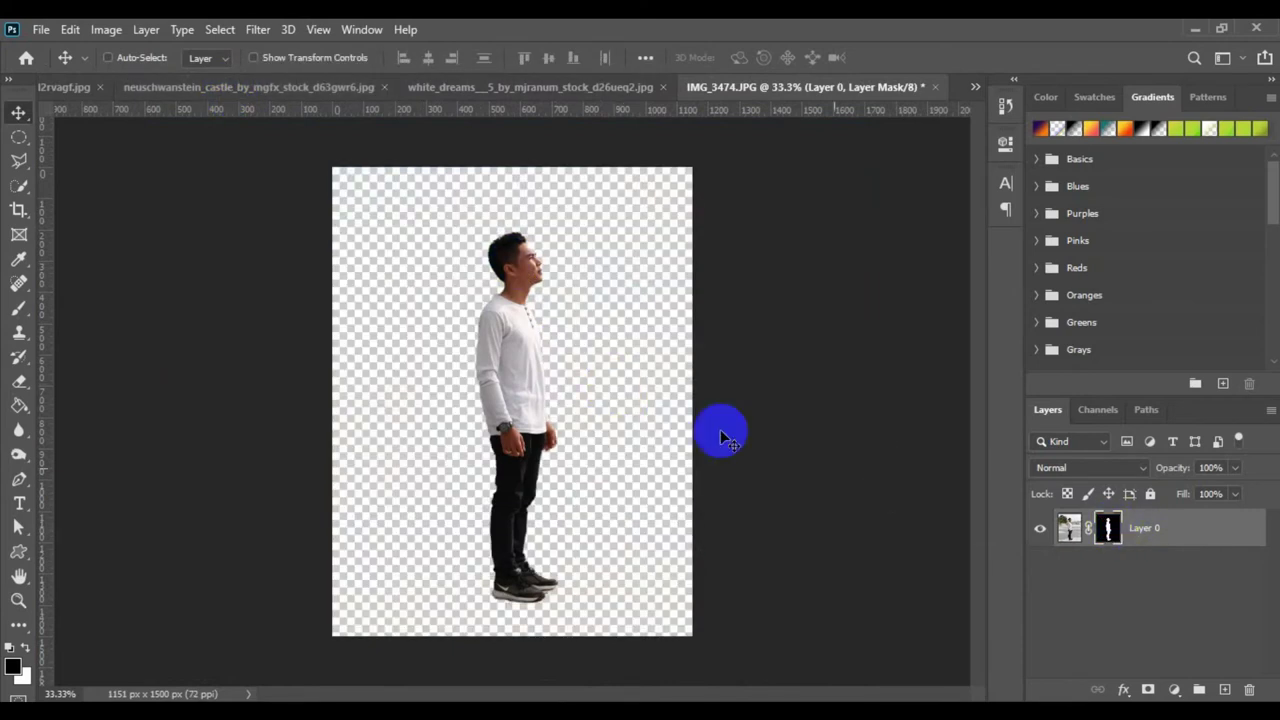
pyautogui.press('ctrl')
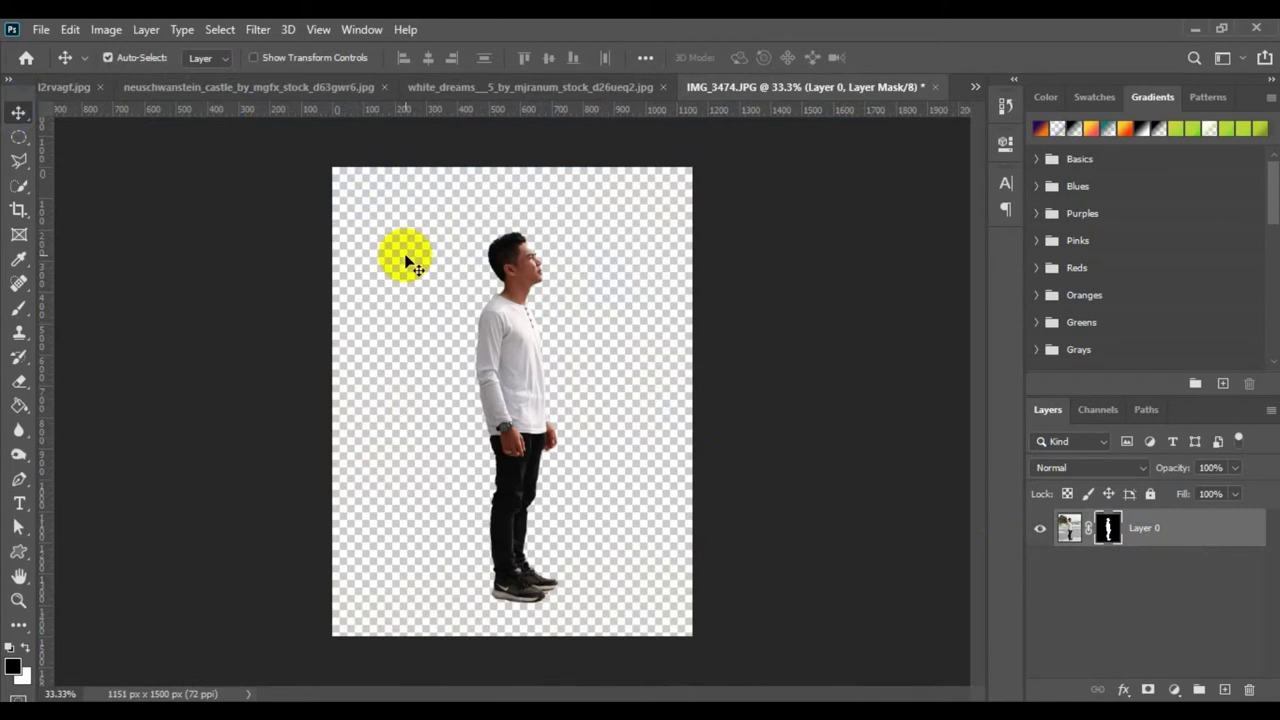
pyautogui.click(975, 87)
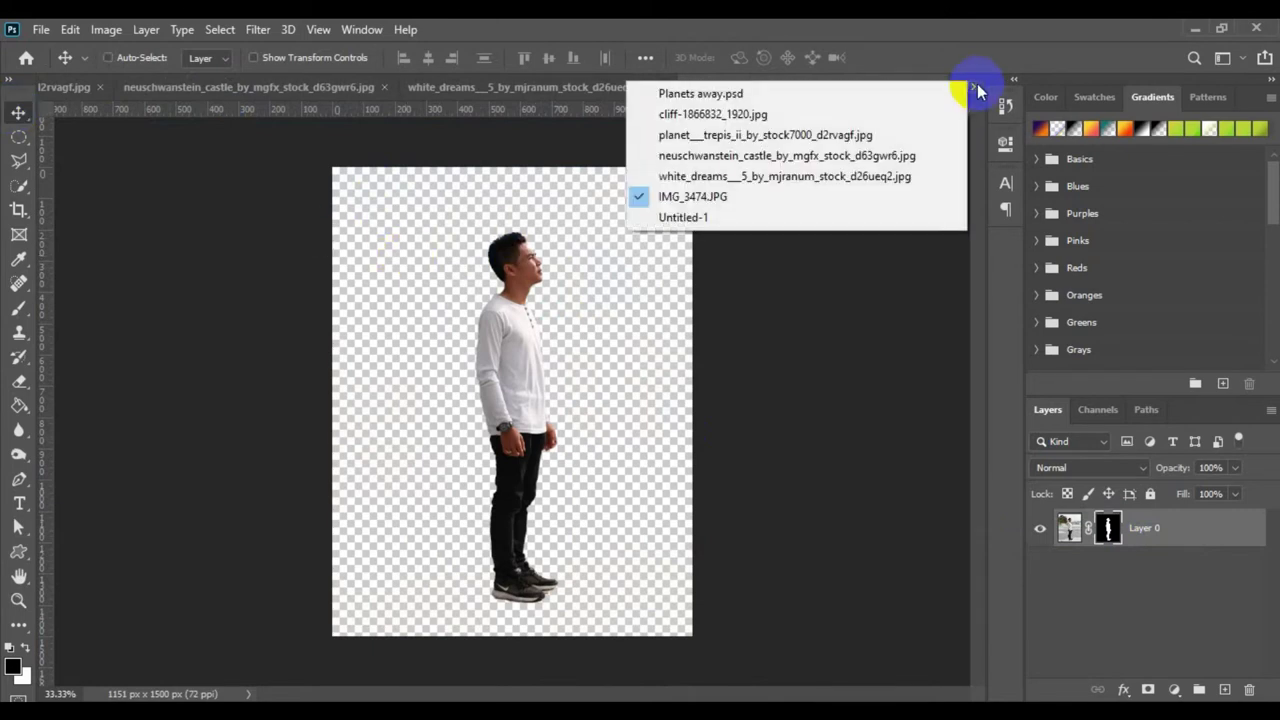
# - Drag the cut-out man into Untitled-1 as Layer 3 and shrink him onto the blue planet
pyautogui.click(753, 213)
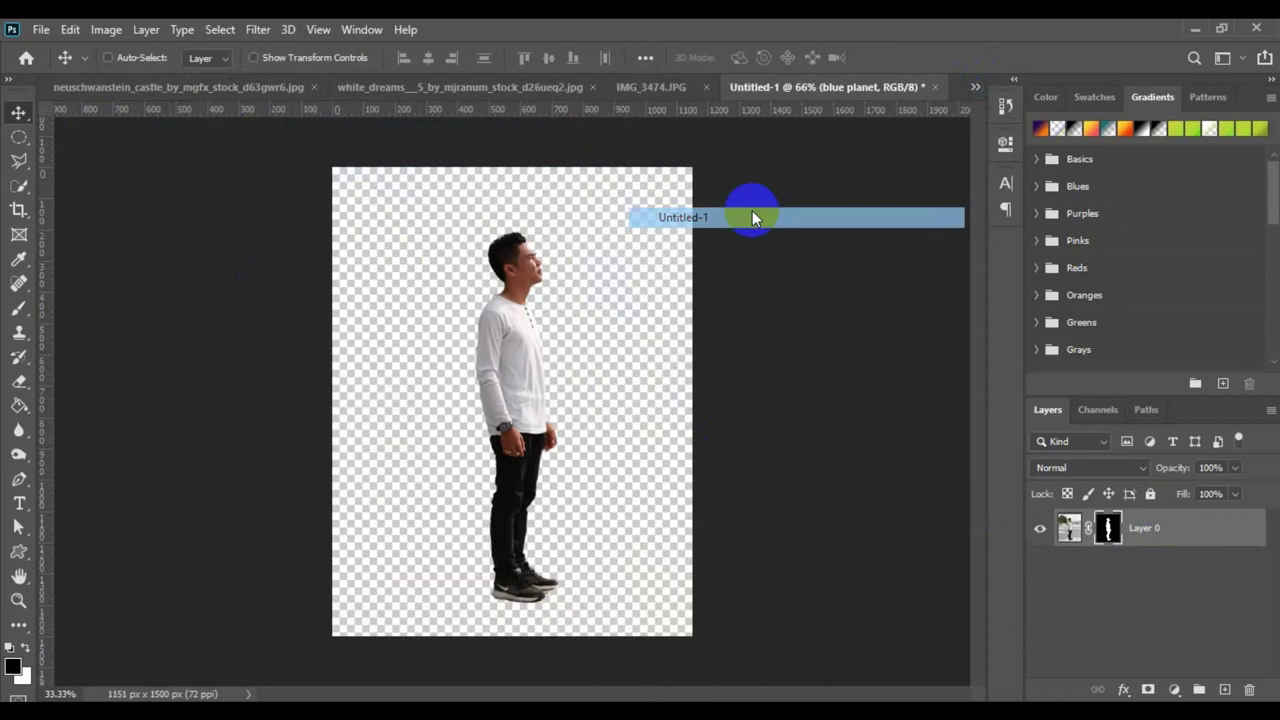
pyautogui.moveTo(656, 368); pyautogui.dragTo(656, 371)
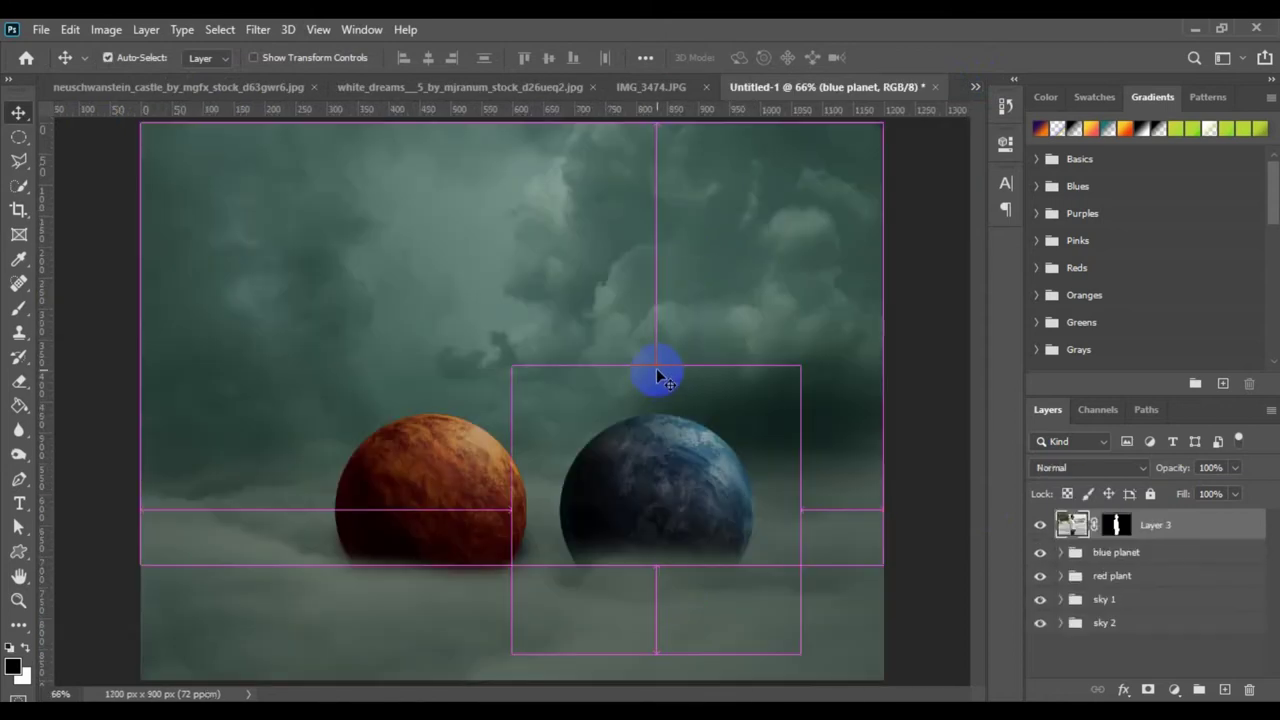
pyautogui.press('ctrl')
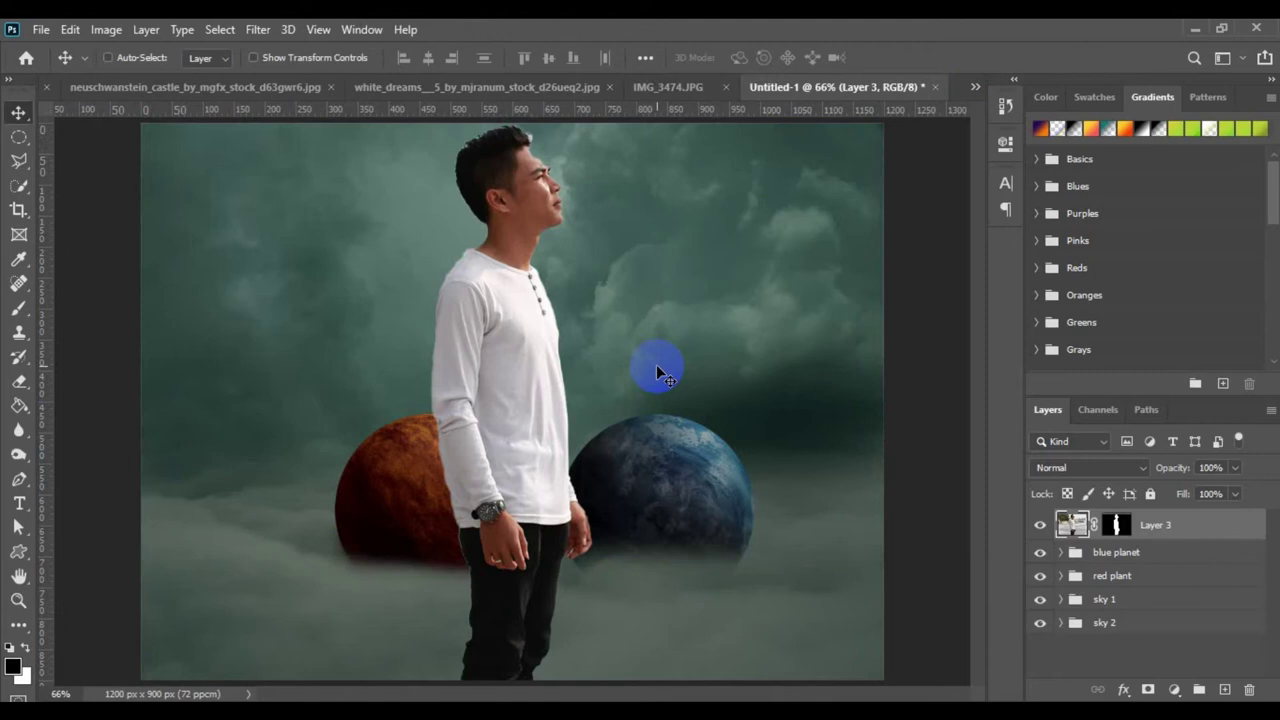
pyautogui.hotkey('ctrl', 't')
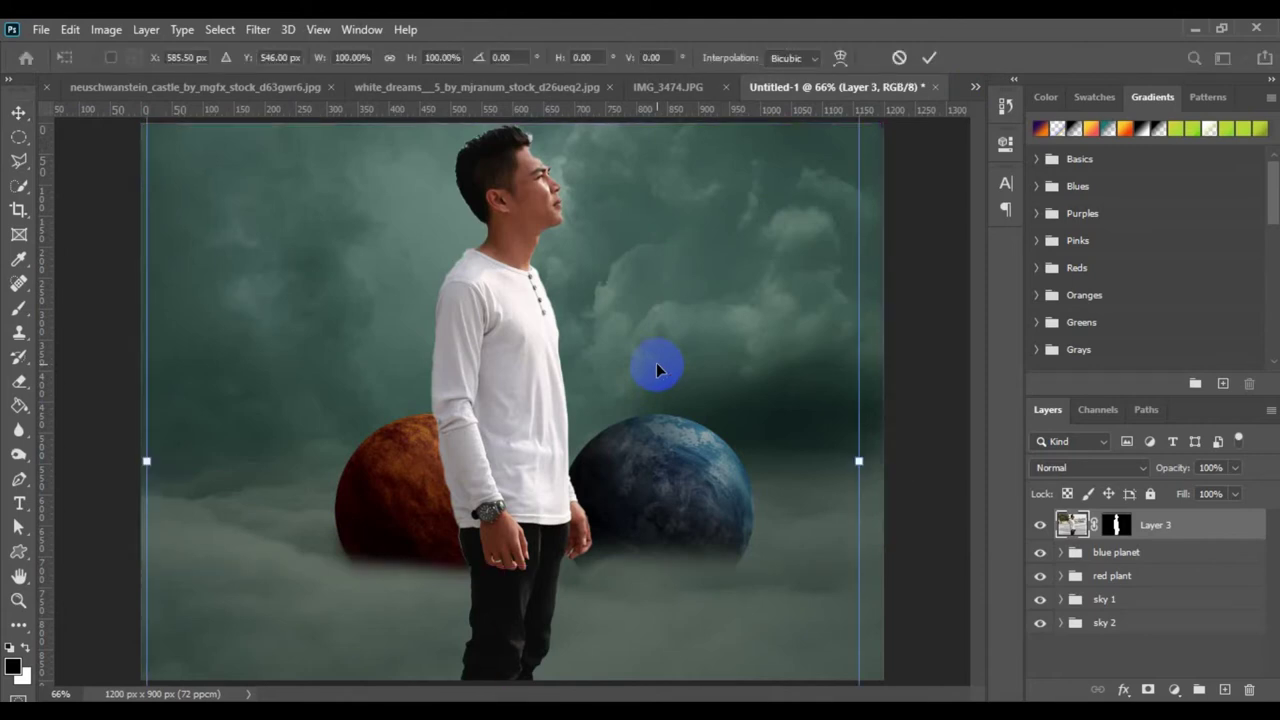
pyautogui.hotkey('ctrl', '0')
pyautogui.moveTo(689, 192); pyautogui.dragTo(552, 398)
pyautogui.moveTo(498, 440); pyautogui.dragTo(586, 380)
pyautogui.moveTo(620, 337); pyautogui.dragTo(617, 343)
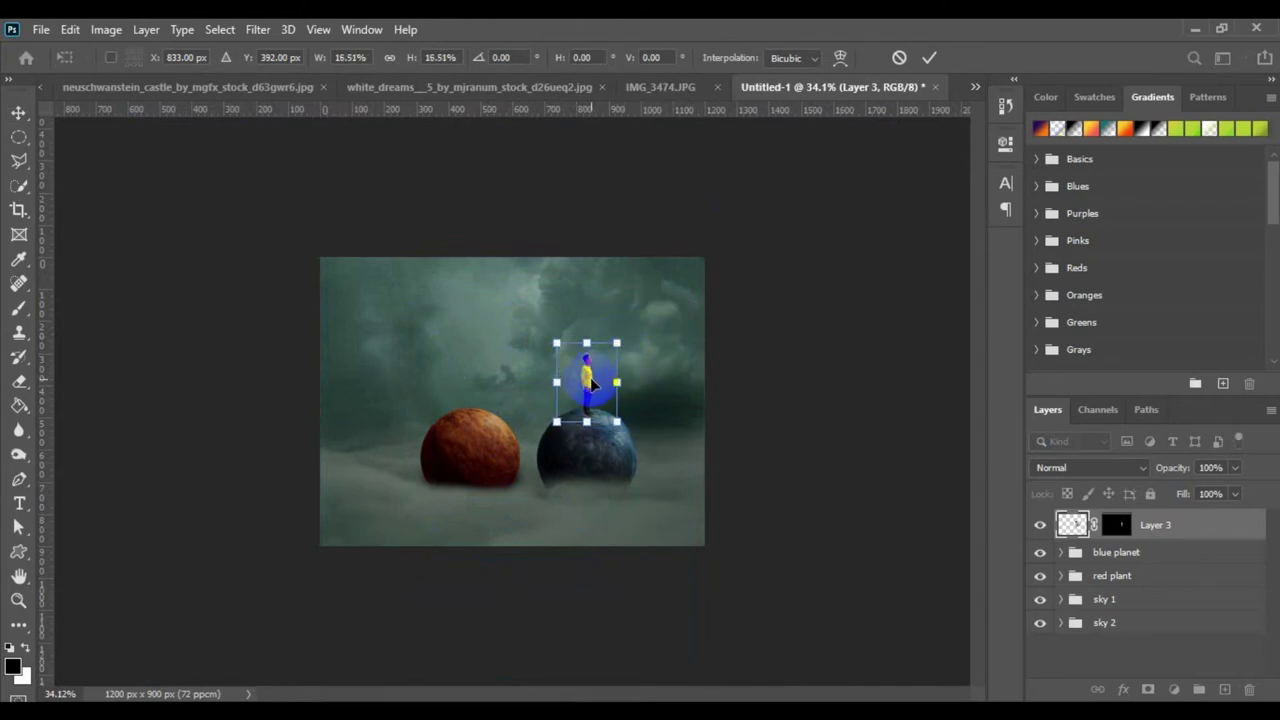
# - Flip the man horizontally, scale him down slightly, and lower him onto the planet's surface
pyautogui.rightClick(591, 388)
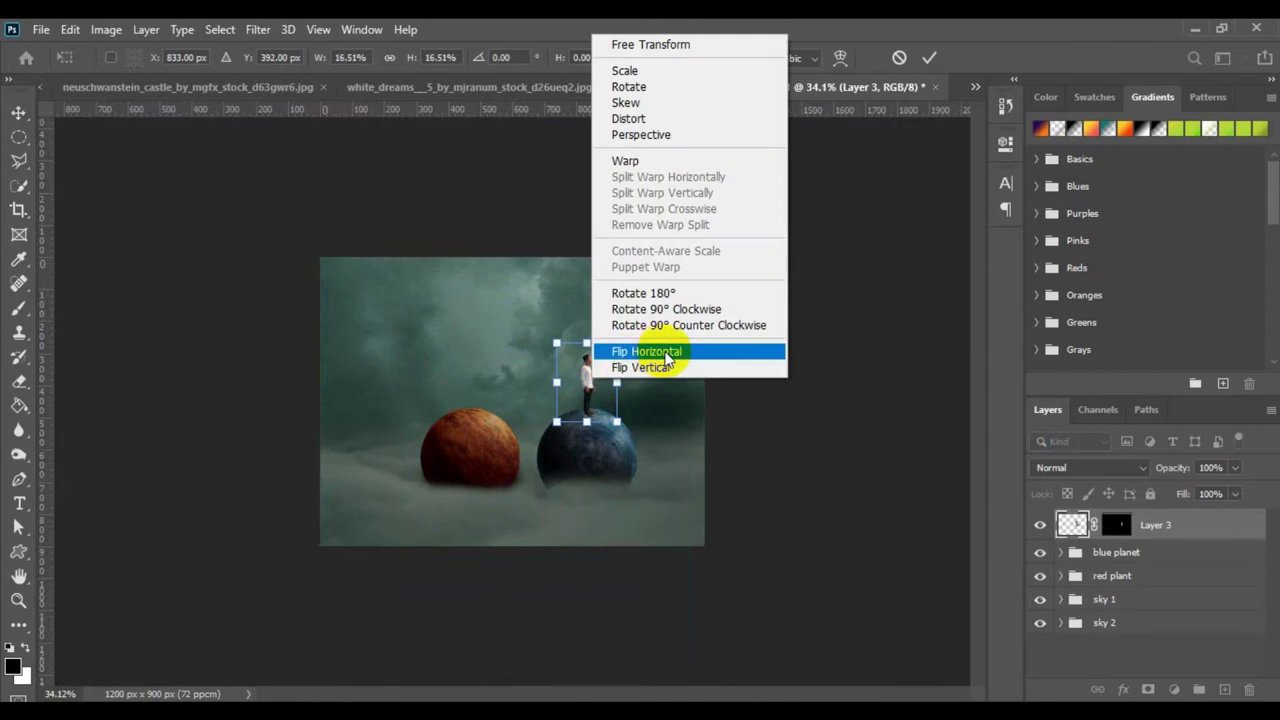
pyautogui.click(665, 350)
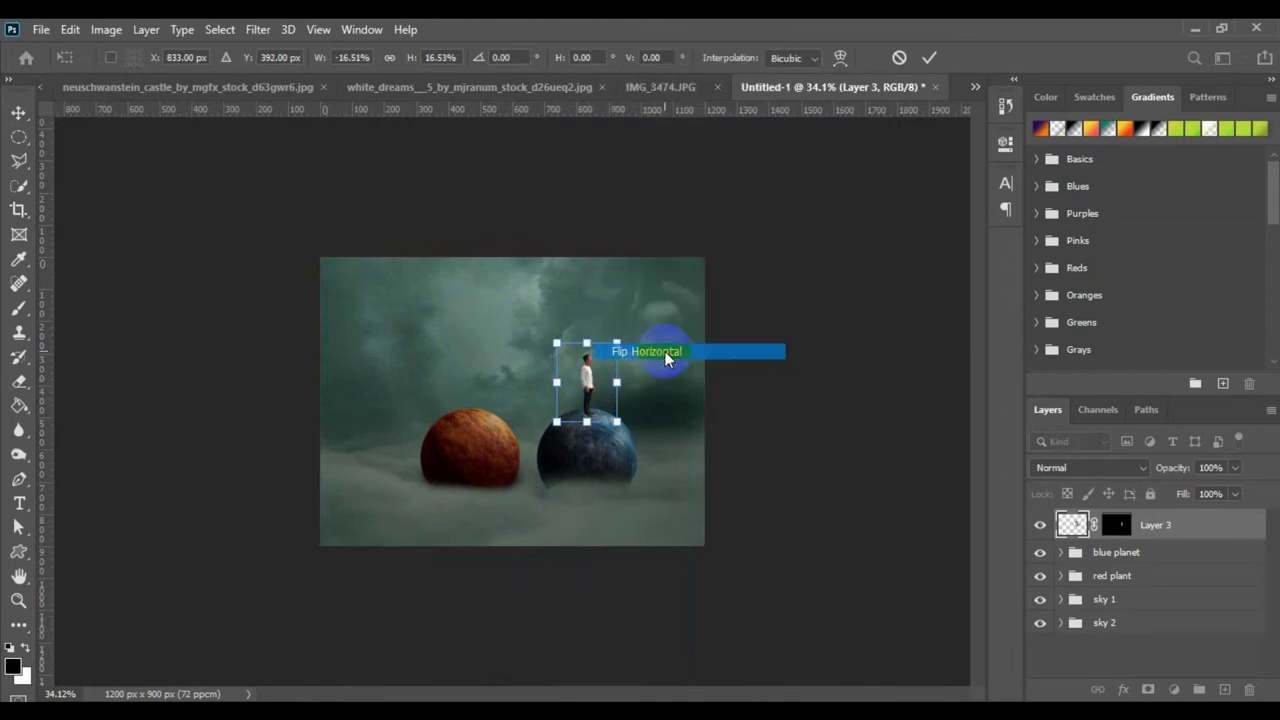
pyautogui.click(928, 57)
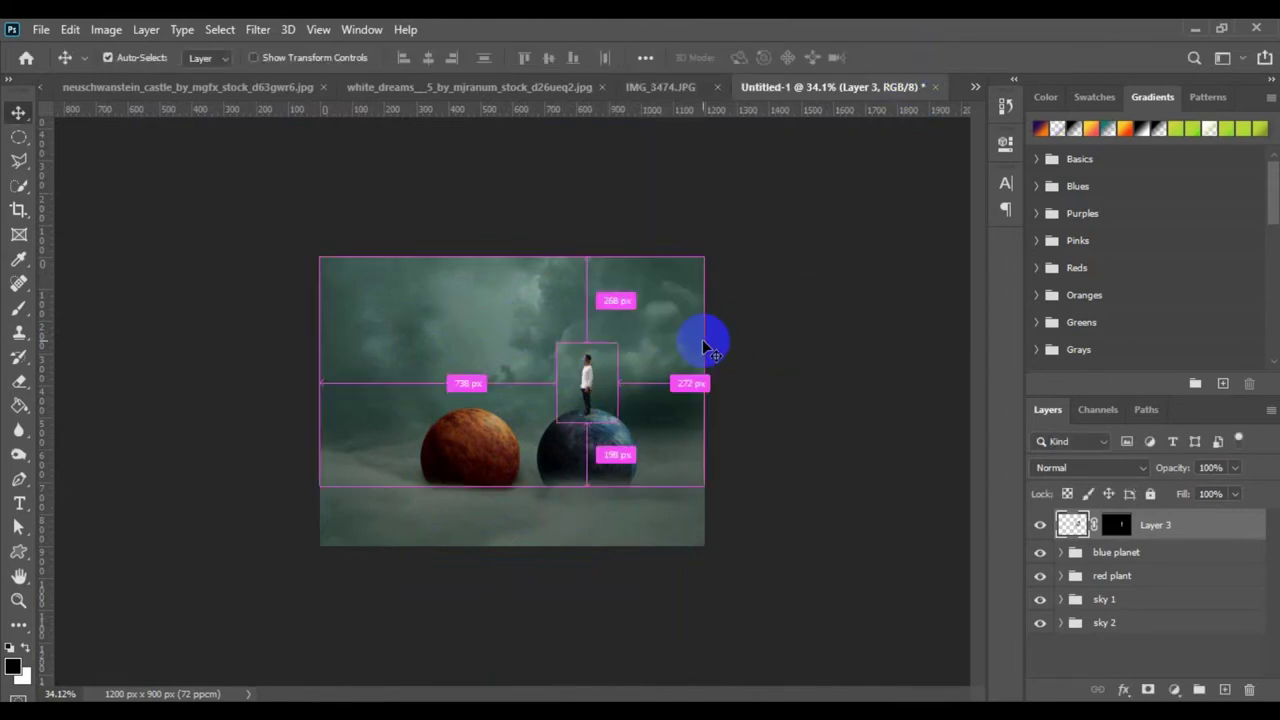
pyautogui.hotkey('ctrl', 't')
pyautogui.moveTo(618, 343); pyautogui.dragTo(611, 349)
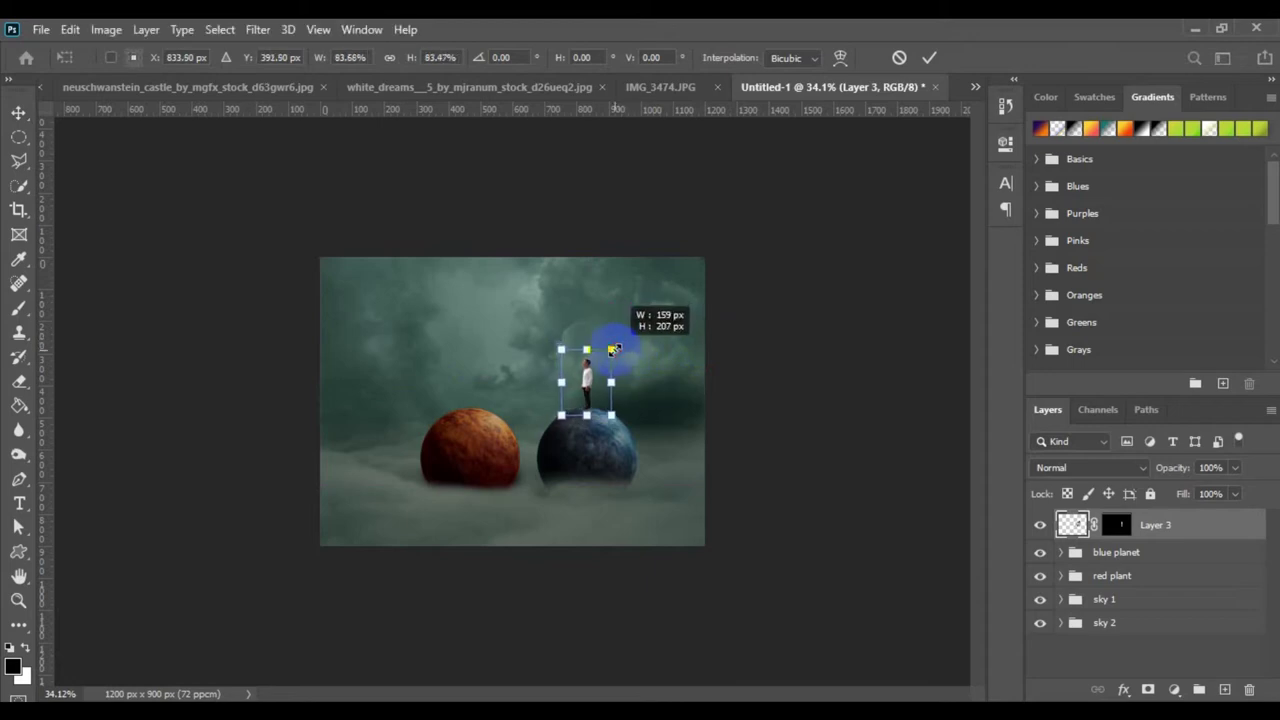
pyautogui.click(930, 58)
pyautogui.moveTo(586, 377); pyautogui.dragTo(589, 391)
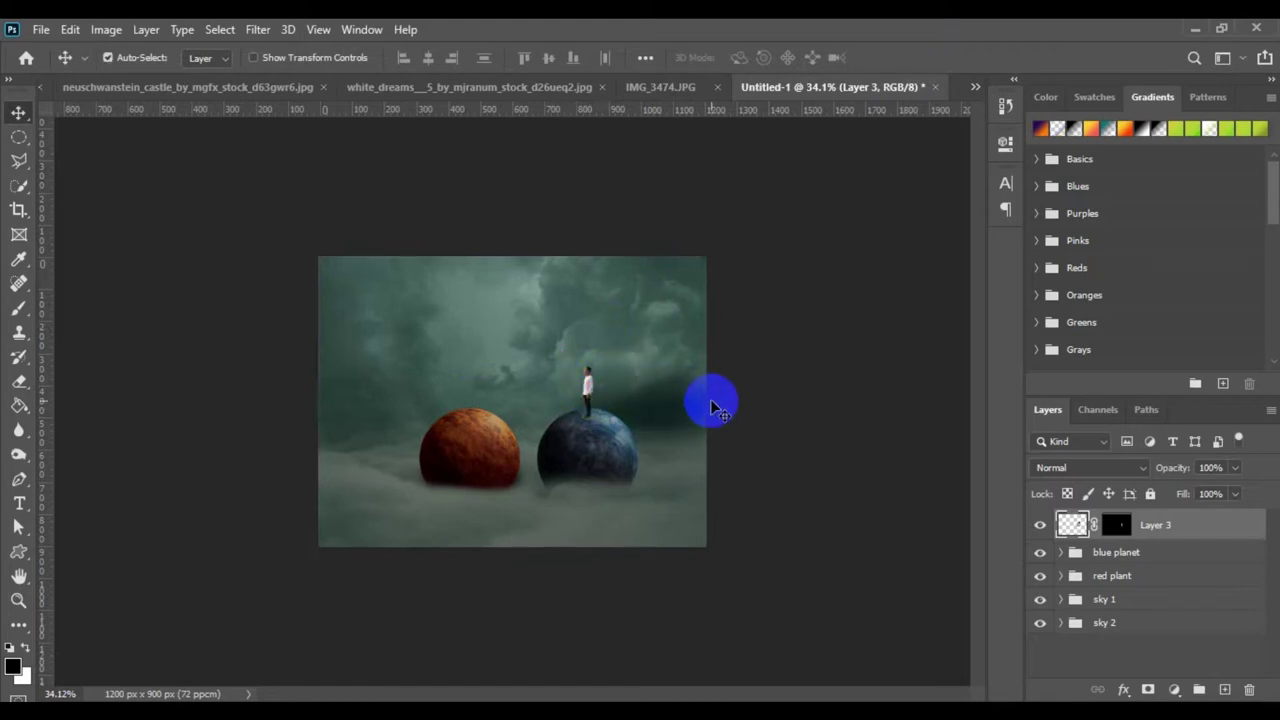
pyautogui.hotkey('ctrl', '0')
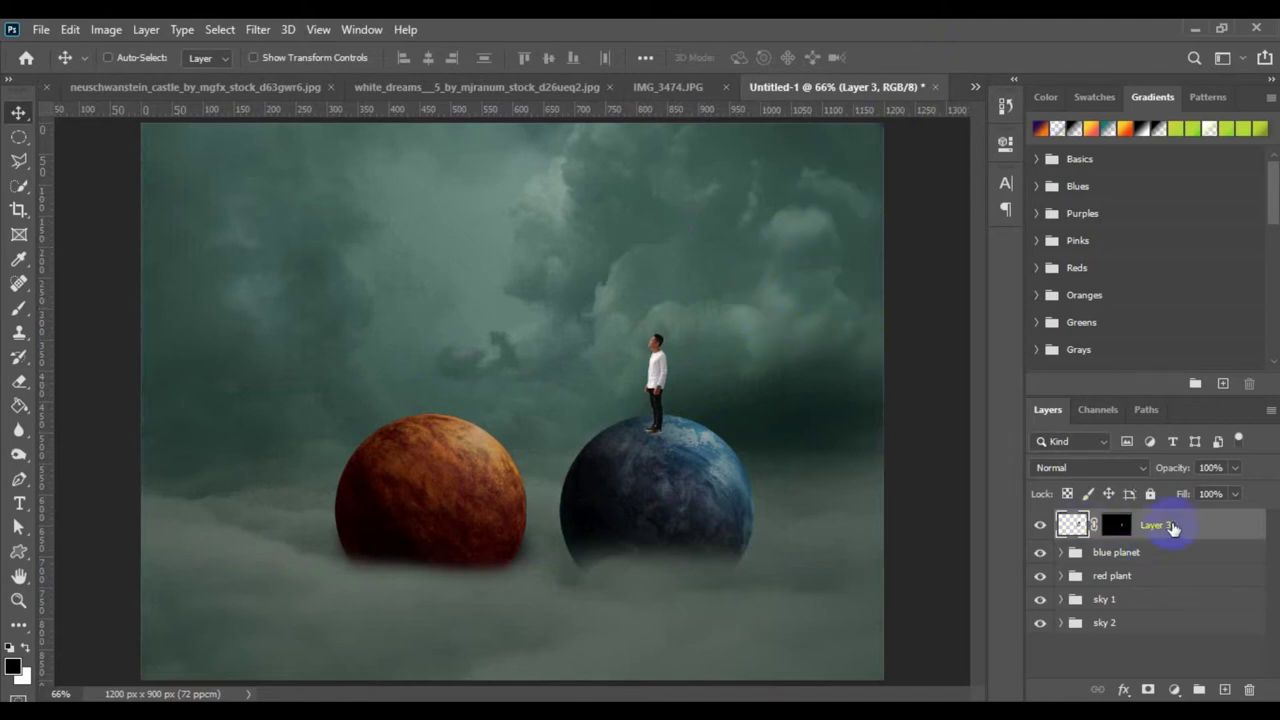
# - Add a Curves 5 adjustment clipped to Layer 3, pulling the top point down to darken the man
pyautogui.click(1177, 690)
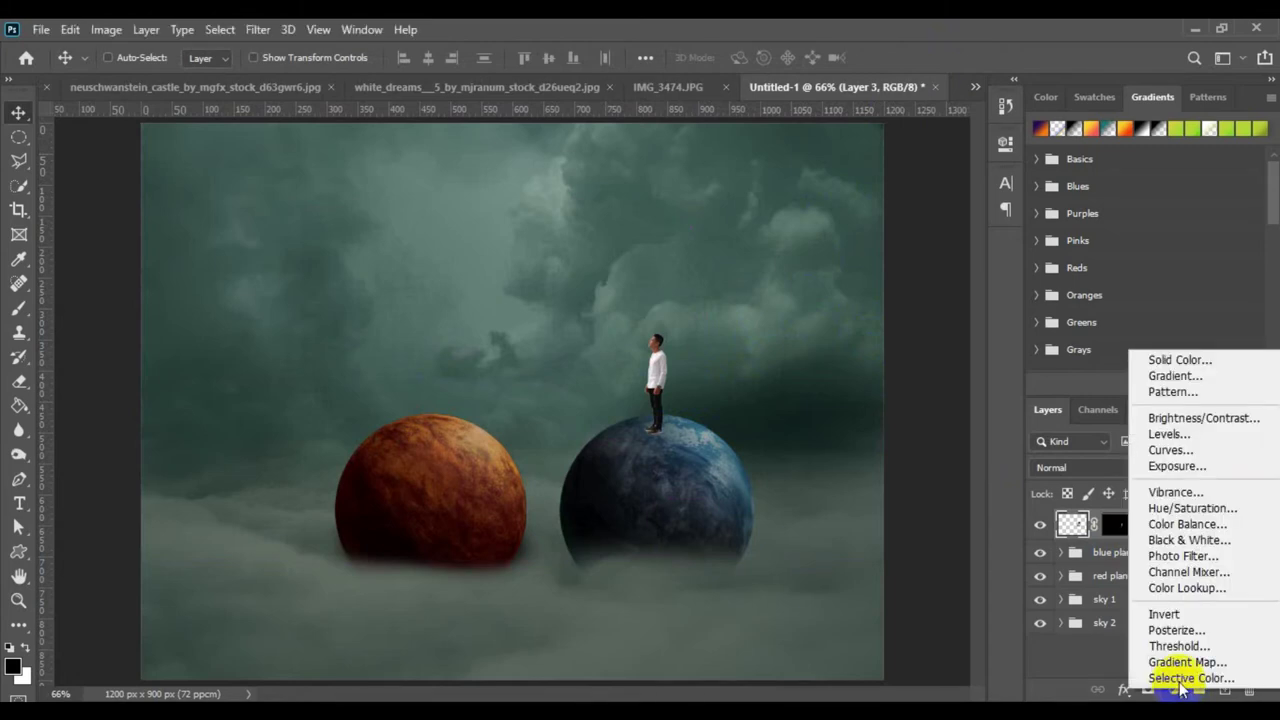
pyautogui.click(1177, 445)
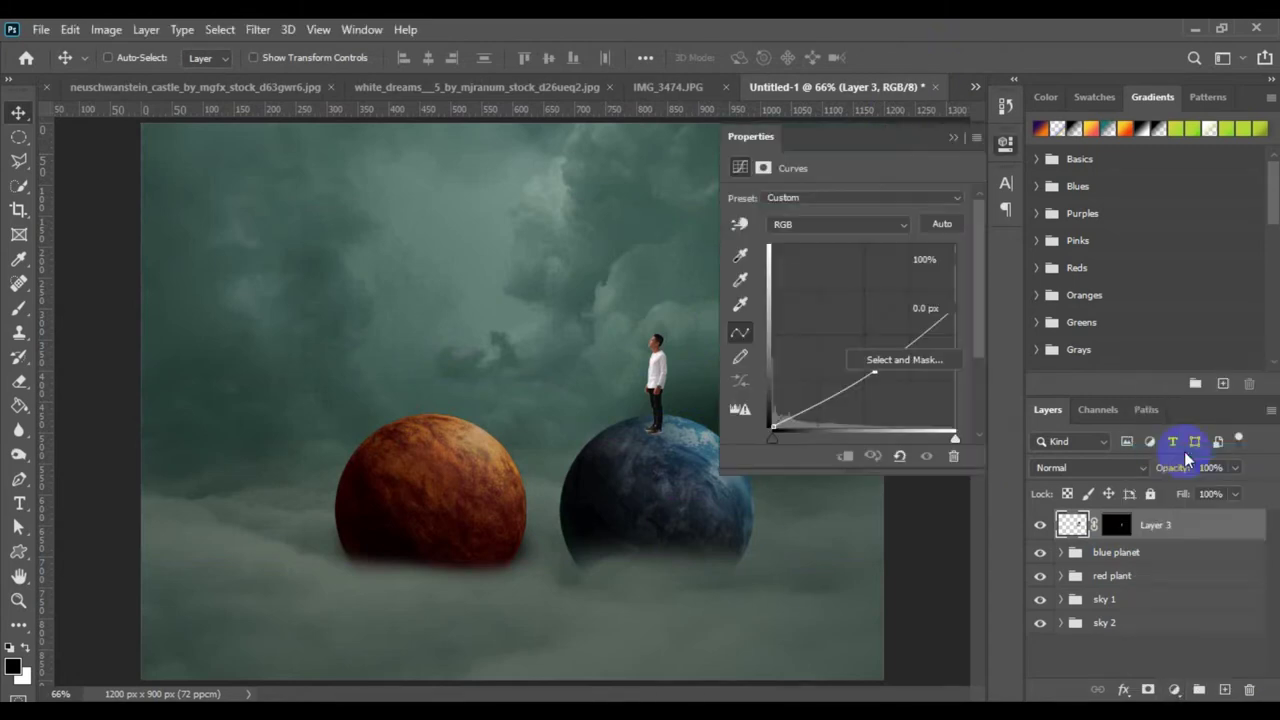
pyautogui.click(844, 456)
pyautogui.moveTo(955, 245); pyautogui.dragTo(951, 326)
pyautogui.click(866, 379)
pyautogui.click(1005, 143)
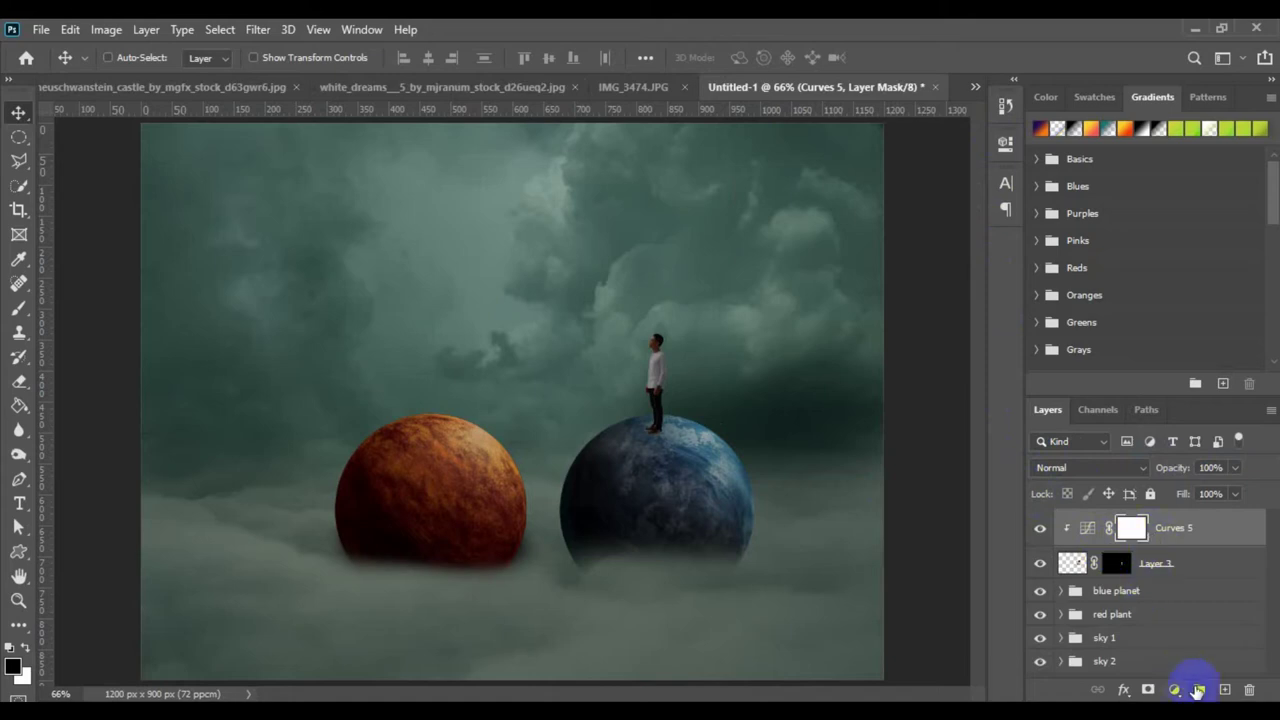
# - Paint the Curves 5 mask with a smaller brush over the man's head and shirt
pyautogui.click(1133, 530)
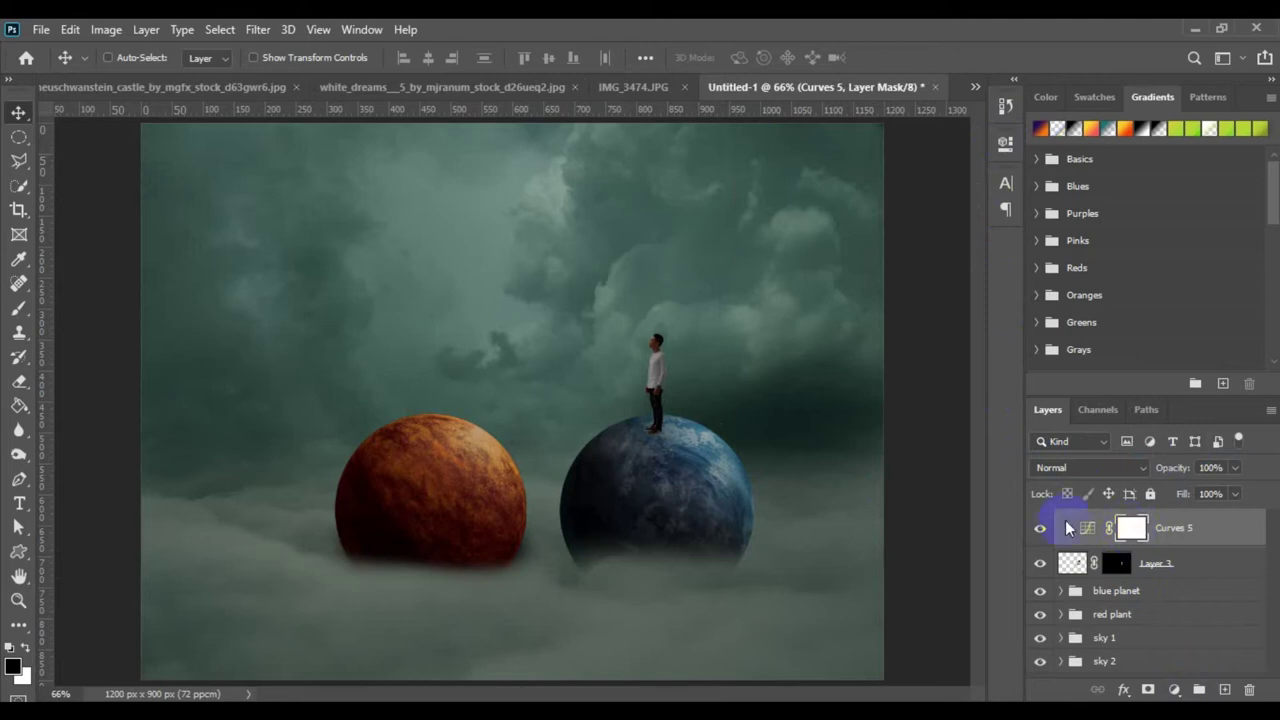
pyautogui.click(19, 311)
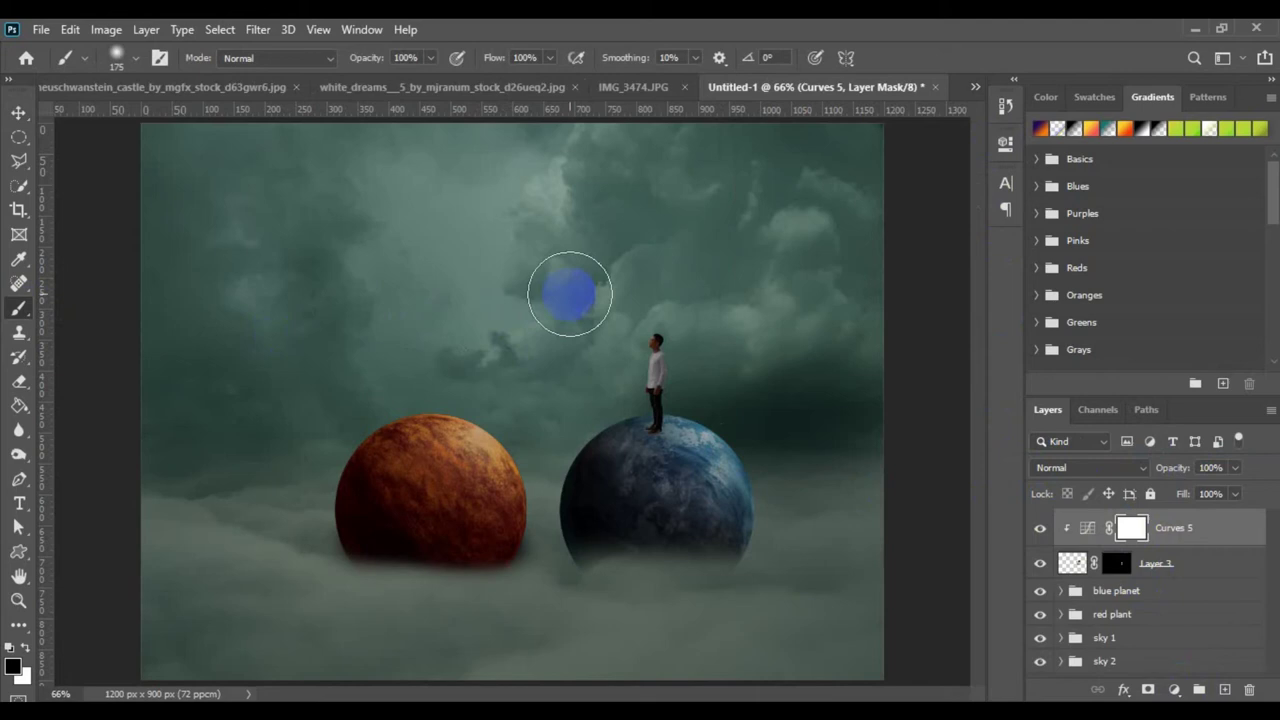
pyautogui.press('[')
pyautogui.press('[')
pyautogui.press('[')
pyautogui.press('[')
pyautogui.press('[')
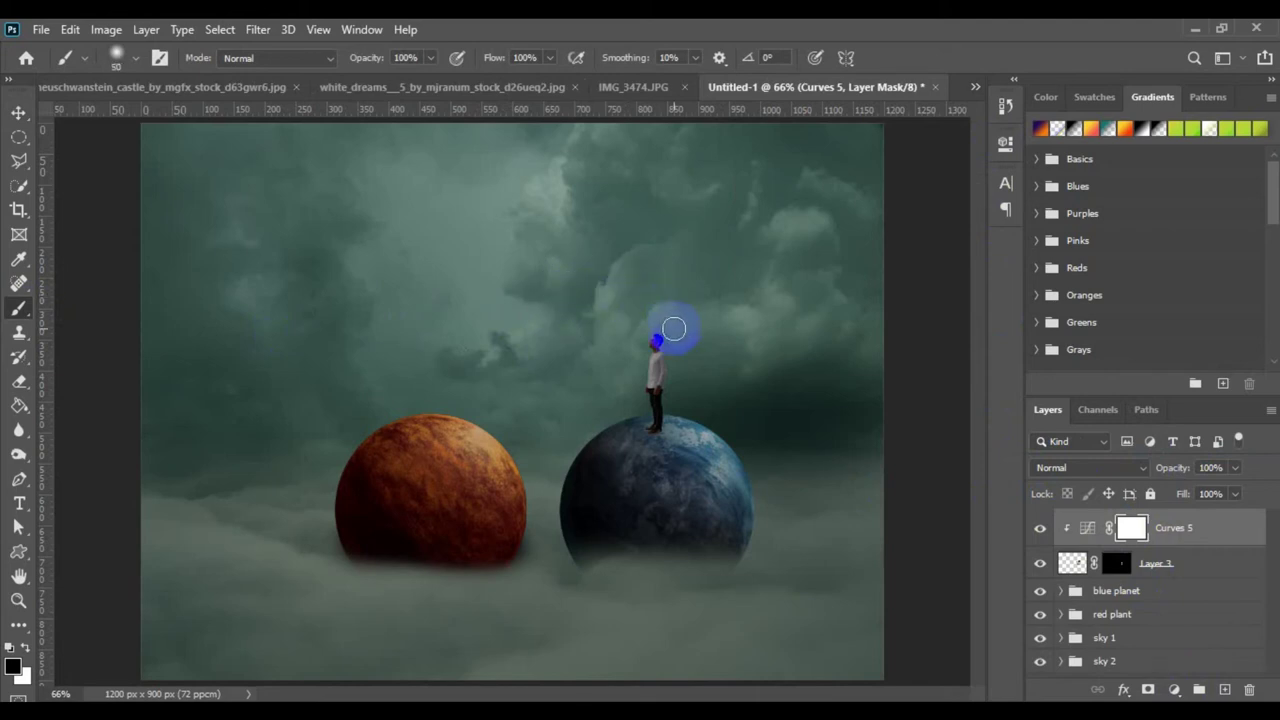
pyautogui.moveTo(669, 337)
pyautogui.mouseDown()
pyautogui.moveTo(673, 360)
pyautogui.moveTo(657, 326)
pyautogui.moveTo(677, 371)
pyautogui.moveTo(688, 341)
pyautogui.mouseUp()
pyautogui.press('x')
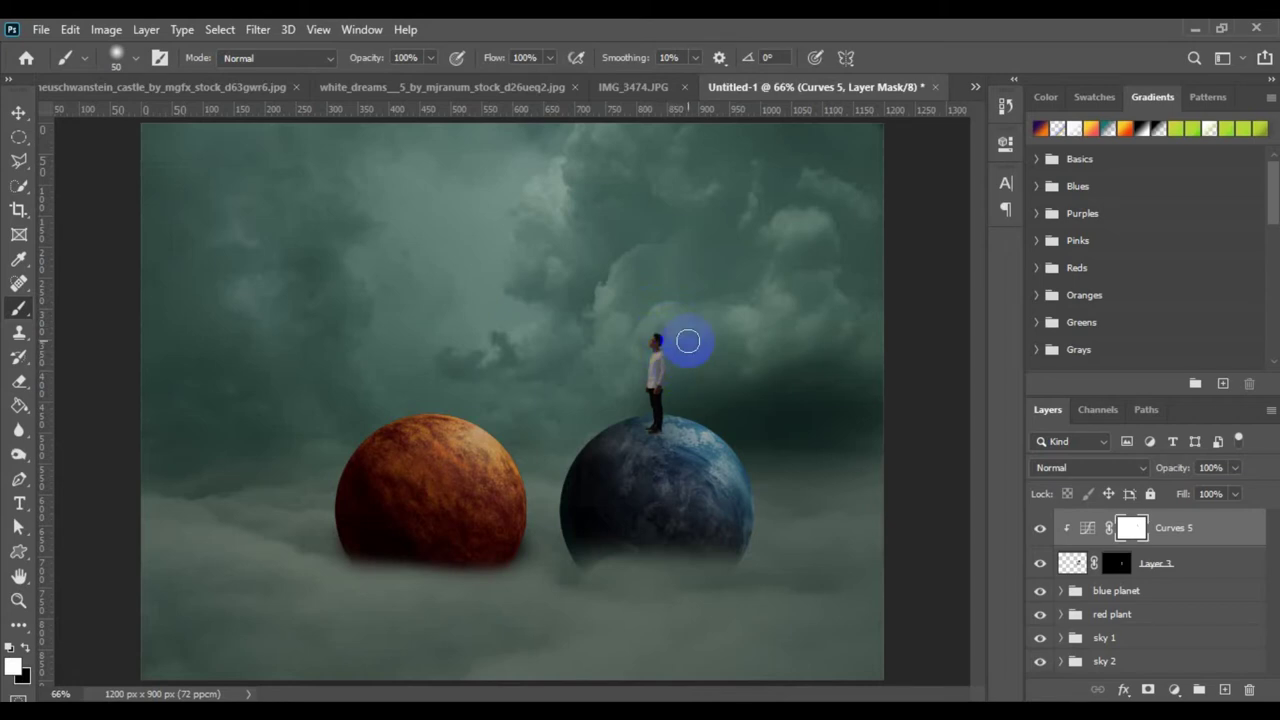
pyautogui.moveTo(688, 341)
pyautogui.mouseDown()
pyautogui.moveTo(661, 328)
pyautogui.moveTo(669, 374)
pyautogui.moveTo(684, 337)
pyautogui.moveTo(680, 377)
pyautogui.moveTo(685, 367)
pyautogui.moveTo(646, 400)
pyautogui.mouseUp()
pyautogui.moveTo(751, 317); pyautogui.dragTo(756, 270)
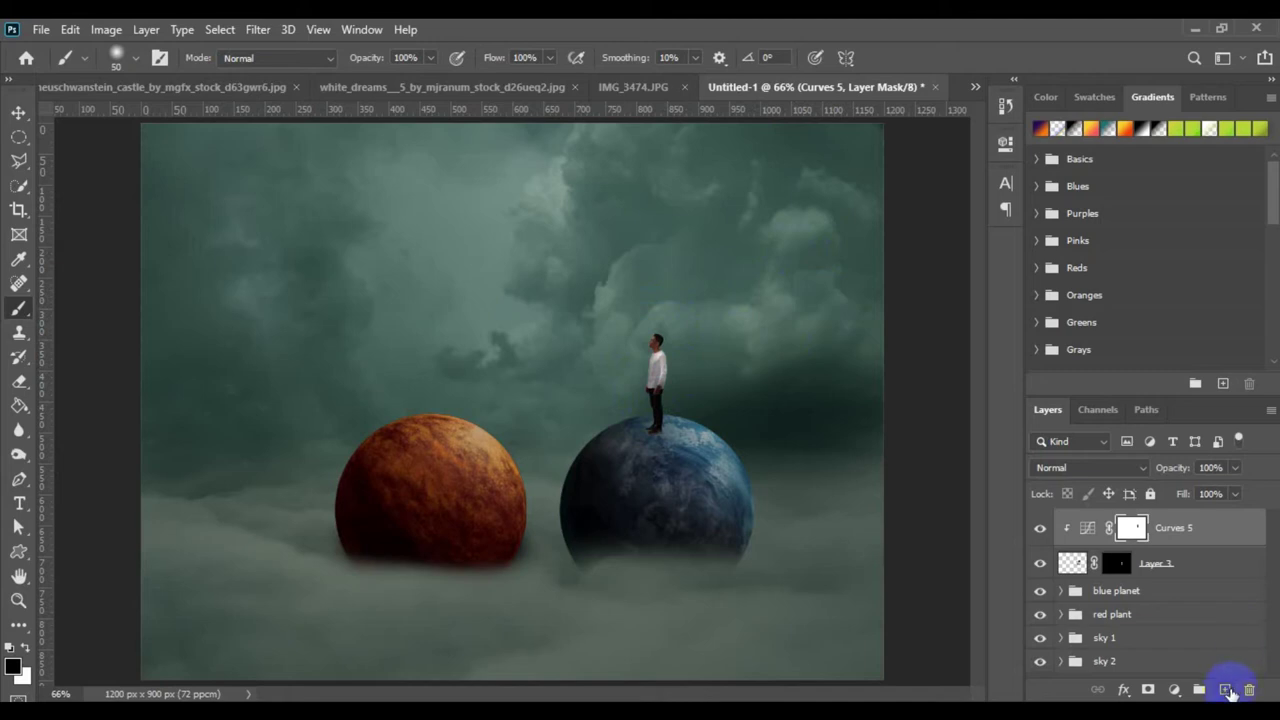
pyautogui.click(1226, 690)
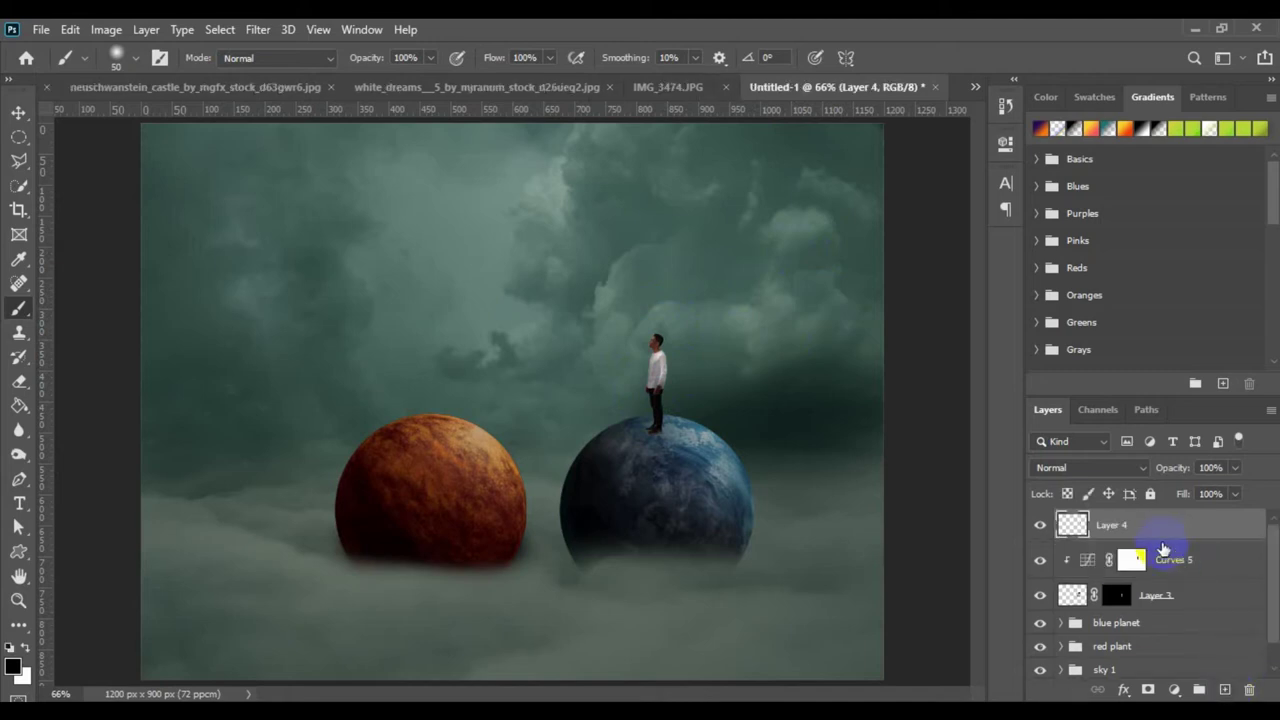
# - Clip Layer 4 above Curves 5, paint white light over the man, and set Screen at 32% opacity
pyautogui.keyDown('alt'); pyautogui.click(1165, 535); pyautogui.keyUp('alt')
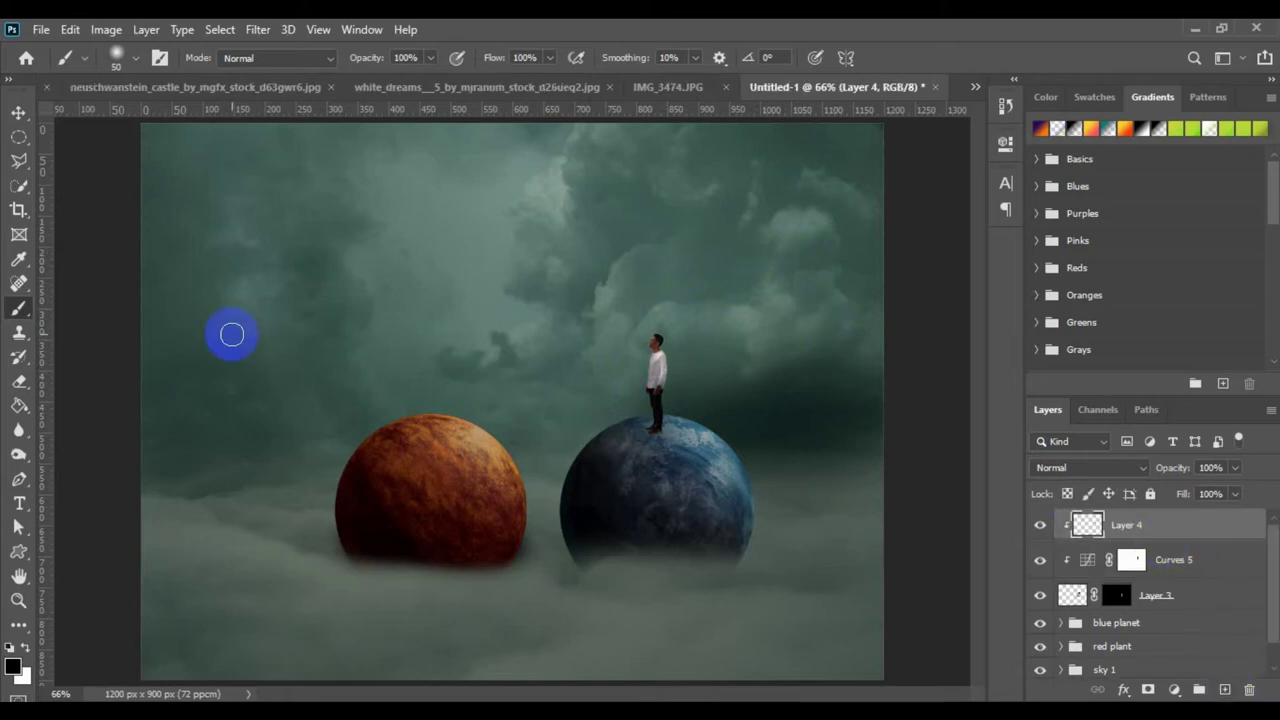
pyautogui.click(27, 647)
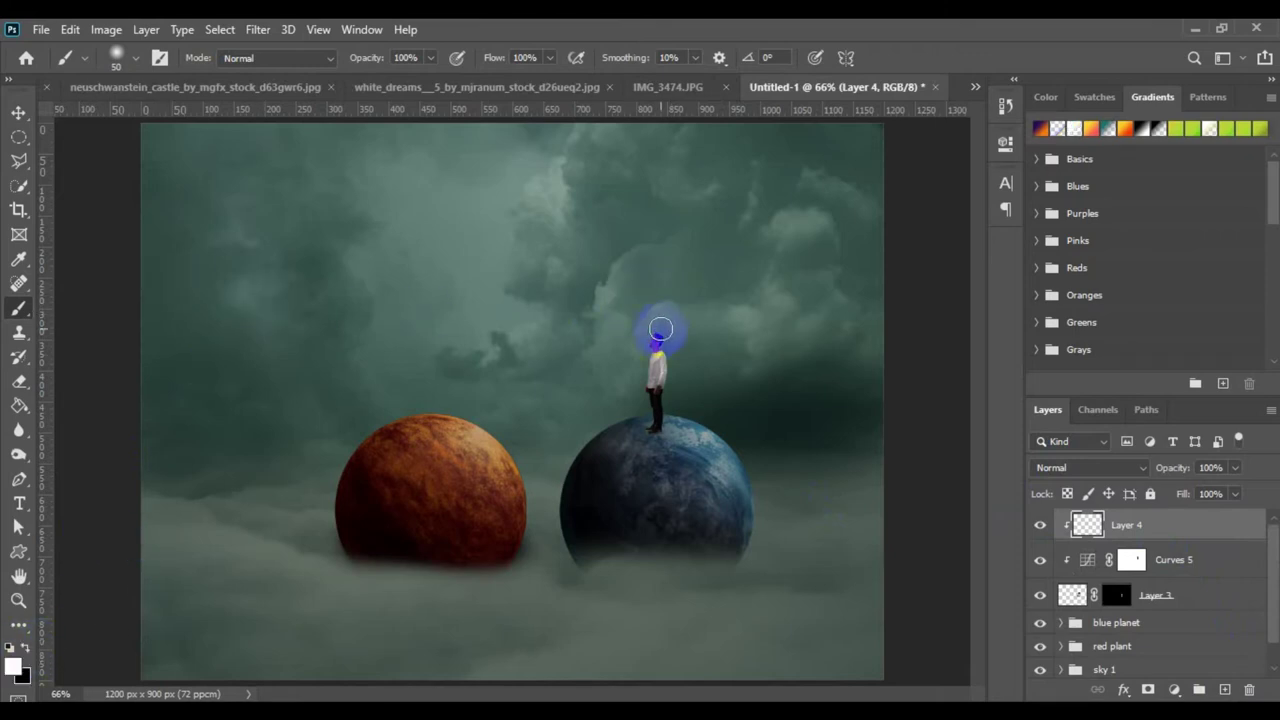
pyautogui.moveTo(670, 337); pyautogui.dragTo(689, 414)
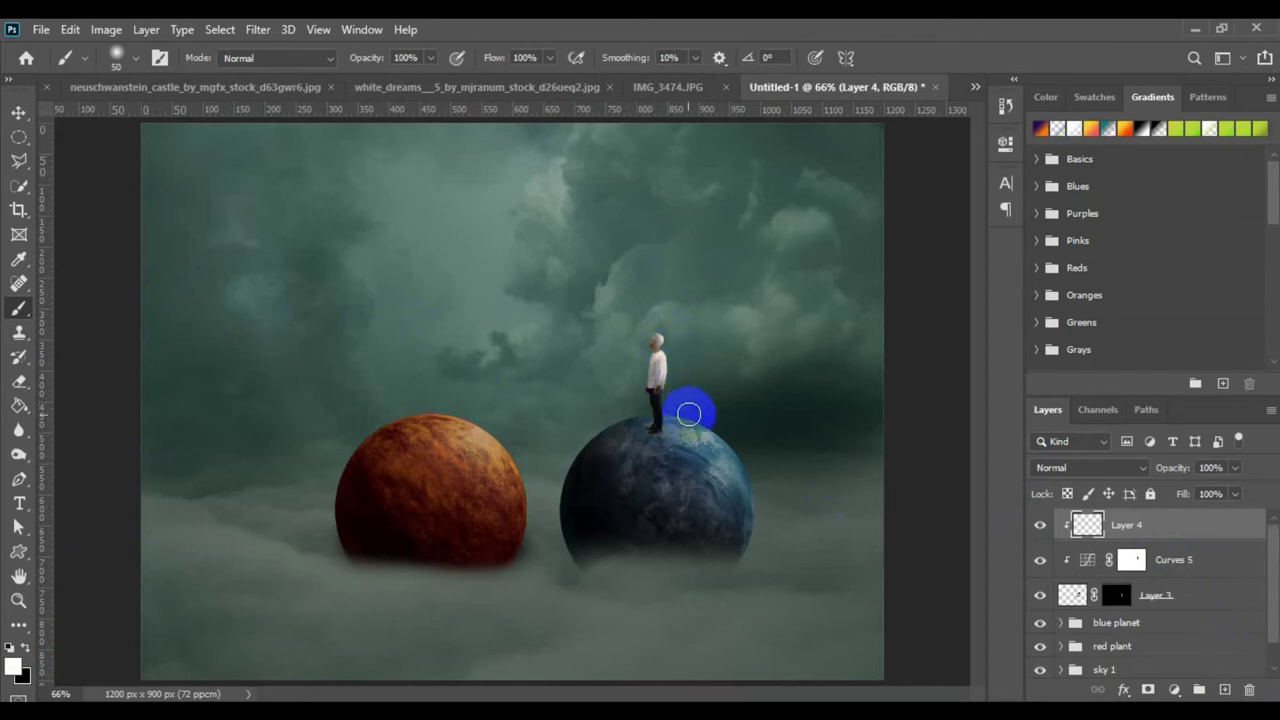
pyautogui.click(1085, 467)
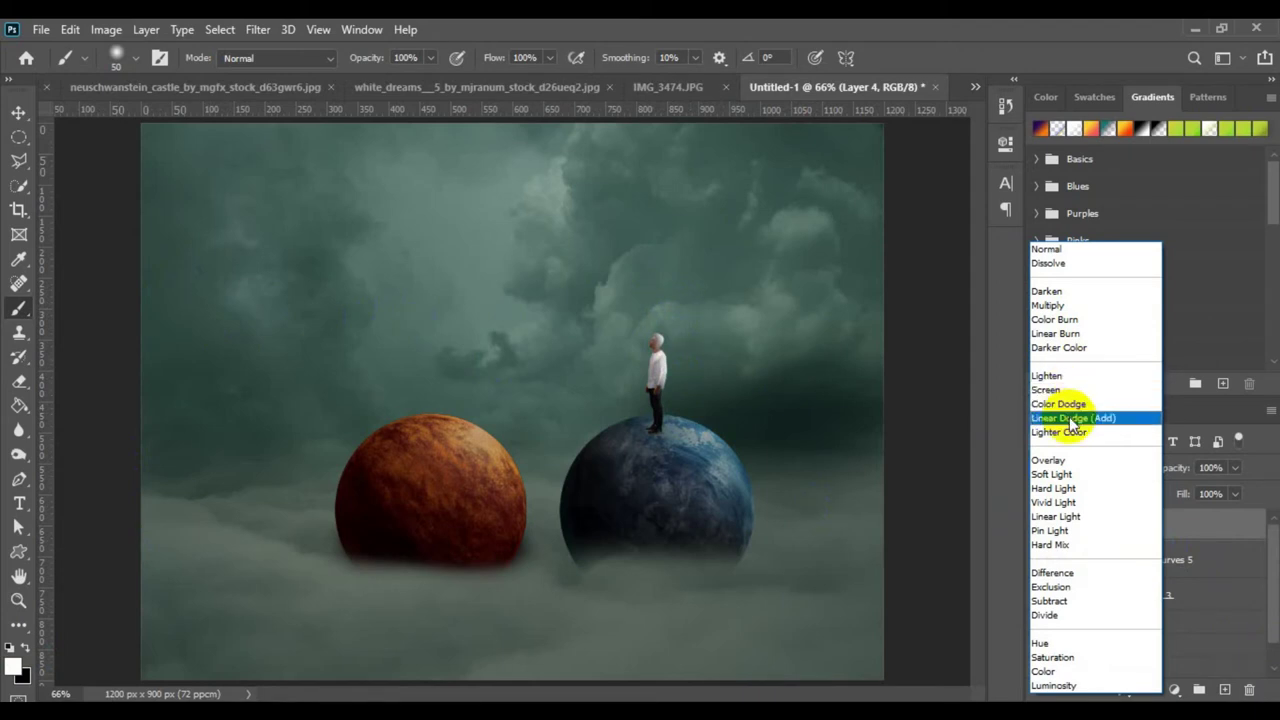
pyautogui.click(1050, 389)
pyautogui.moveTo(1178, 472); pyautogui.dragTo(1122, 468)
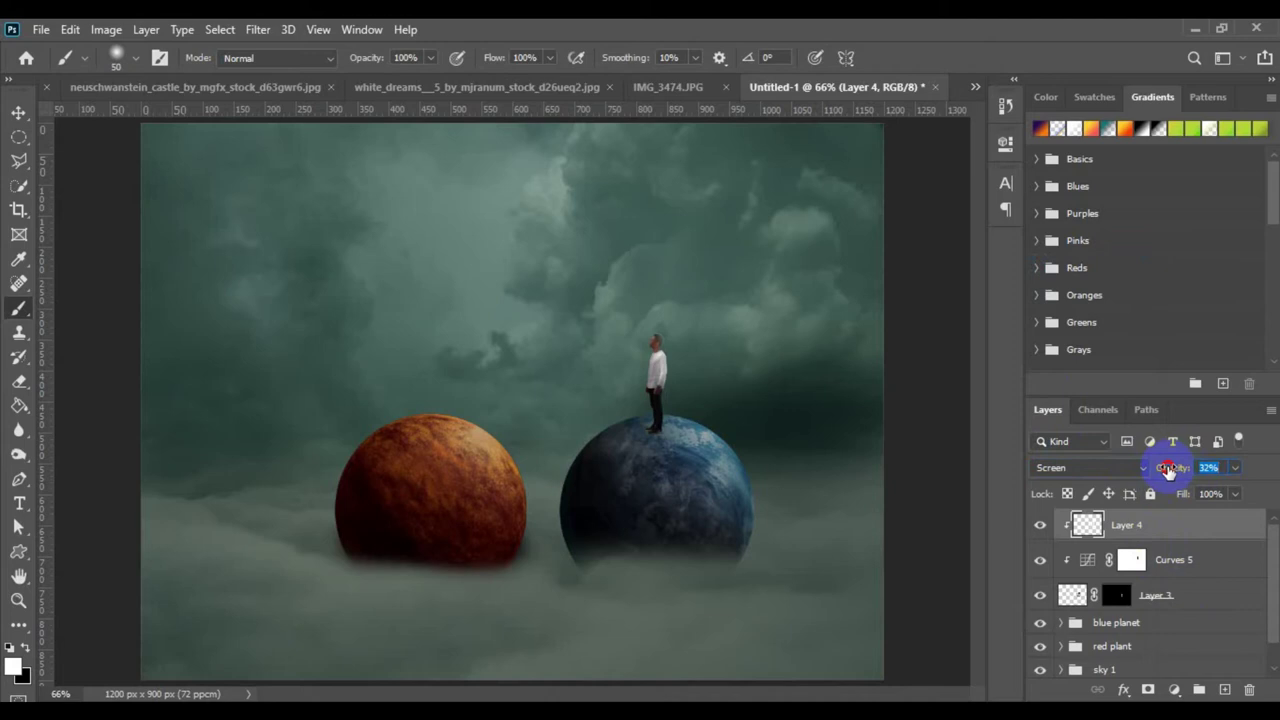
pyautogui.keyDown('shift'); pyautogui.click(1216, 596); pyautogui.keyUp('shift')
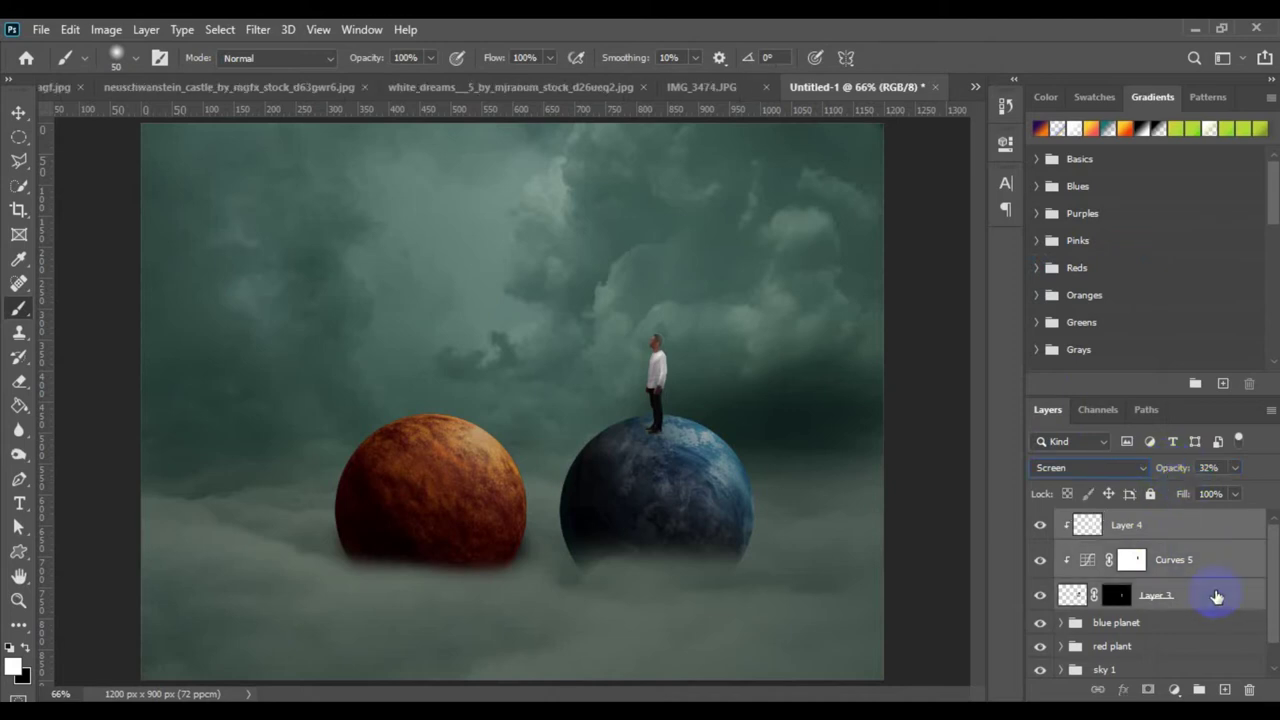
# - Group Layer 3, Curves 5 and Layer 4 into a group renamed 'man'
pyautogui.hotkey('ctrl', 'g')
pyautogui.doubleClick(1118, 521)
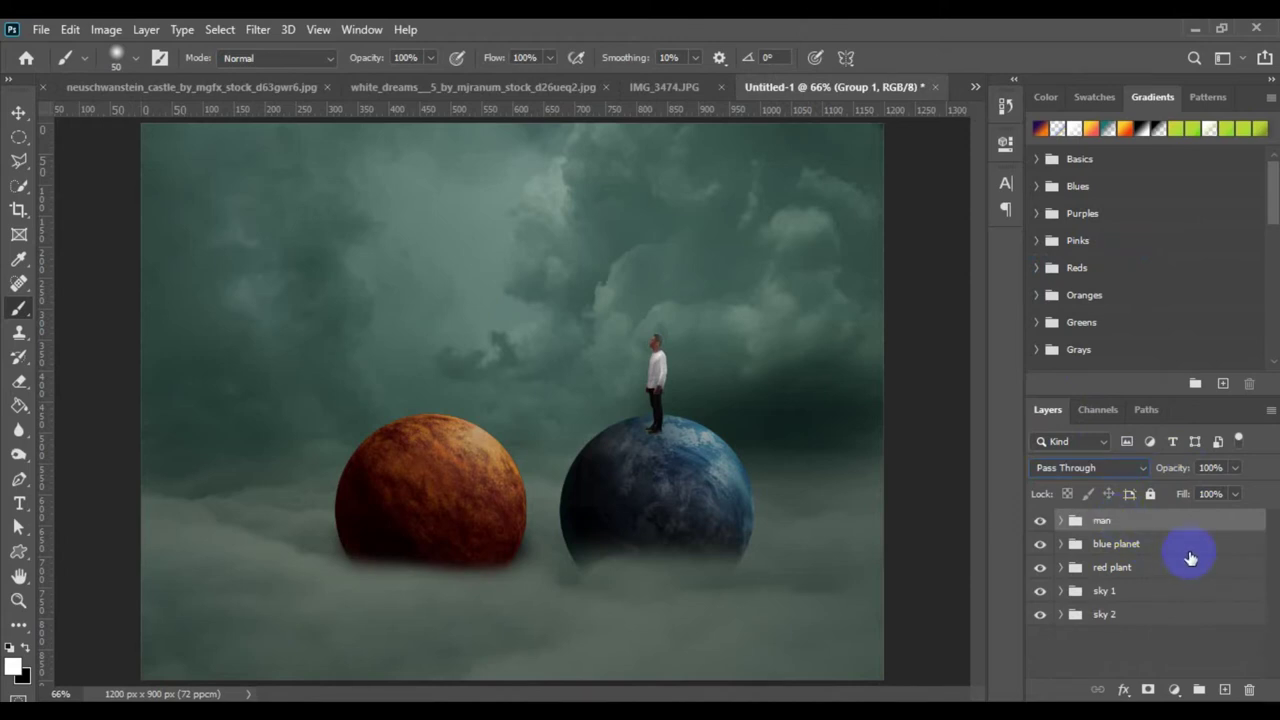
pyautogui.write('man')
pyautogui.press('Return')
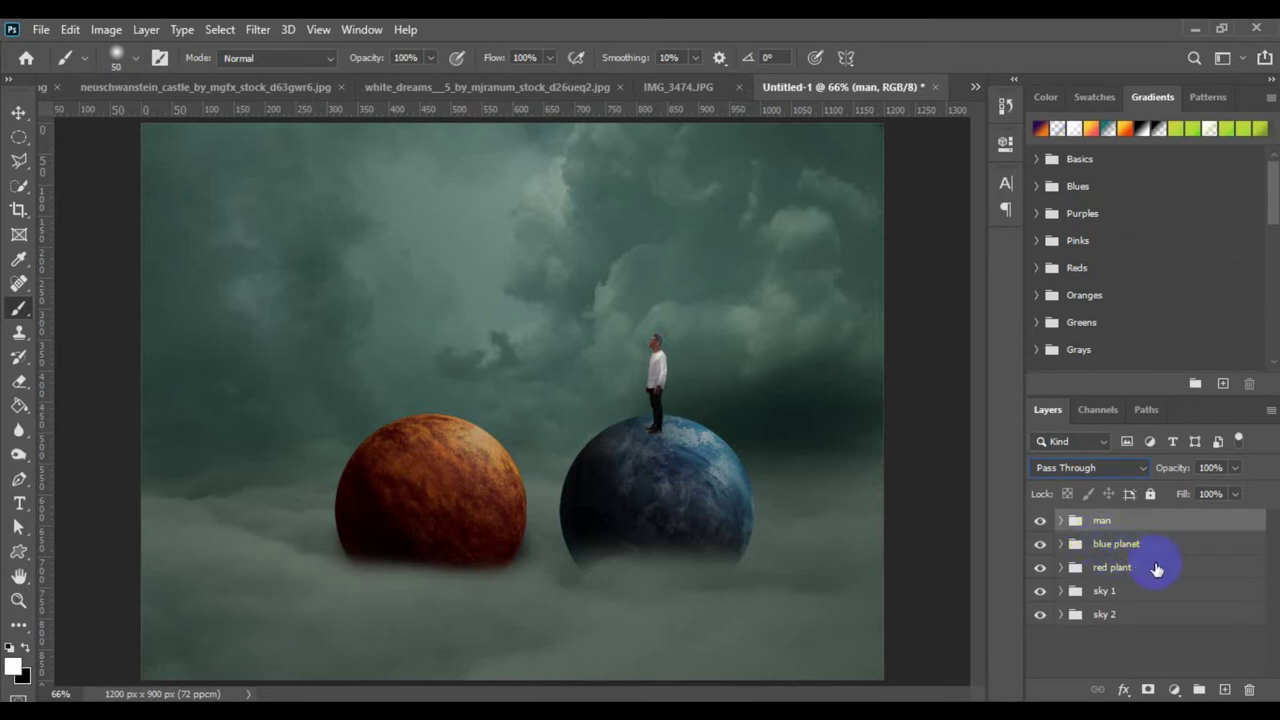
pyautogui.click(1156, 569)
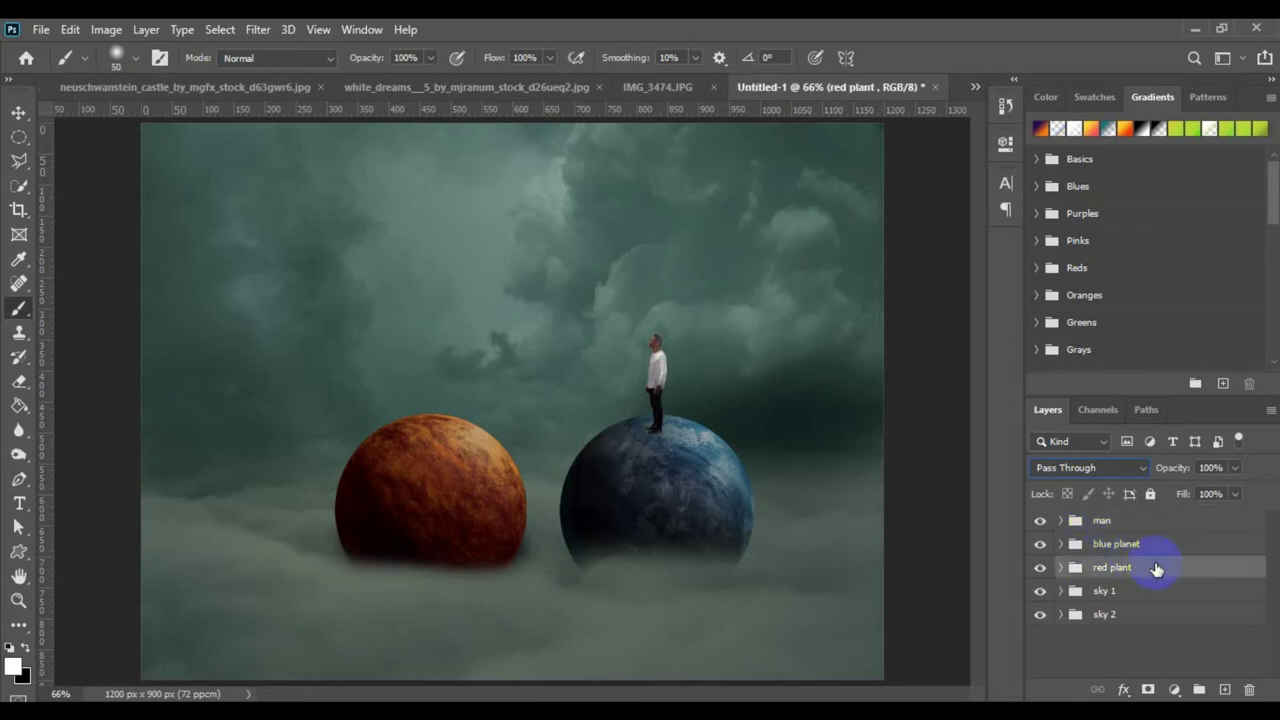
# - Close the IMG_3474.JPG document without saving its changes
pyautogui.click(201, 87)
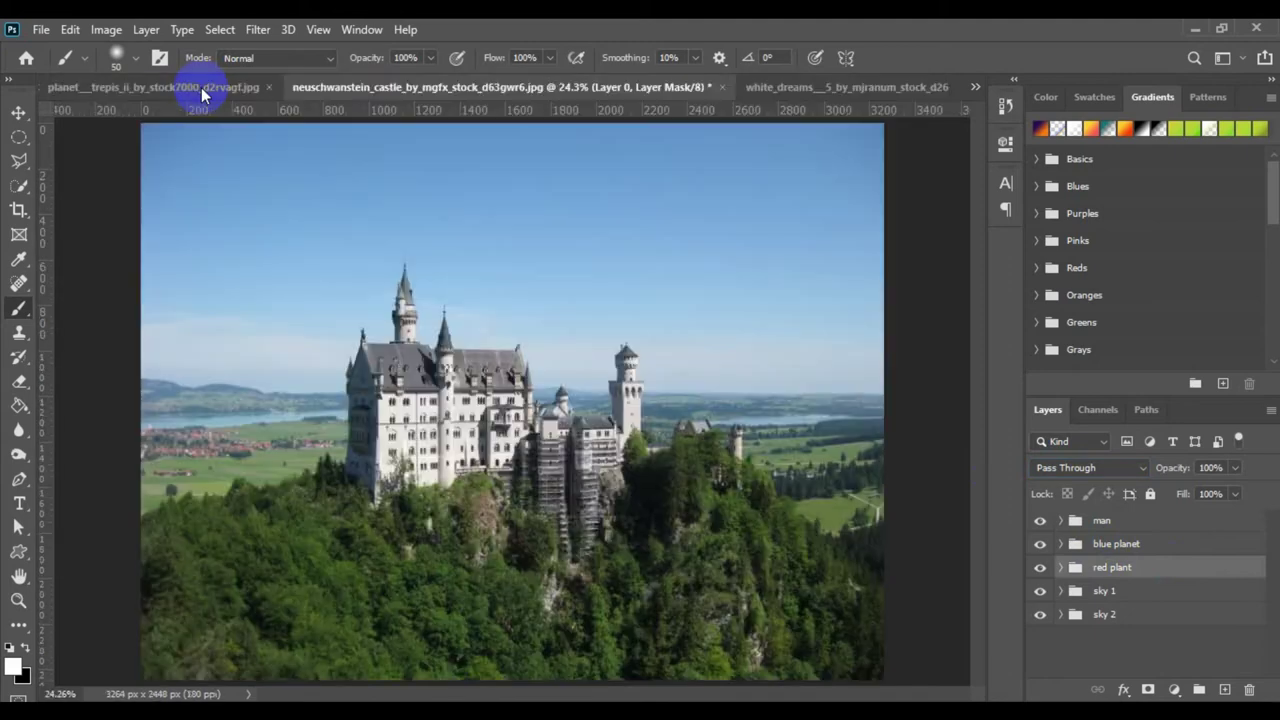
pyautogui.click(166, 86)
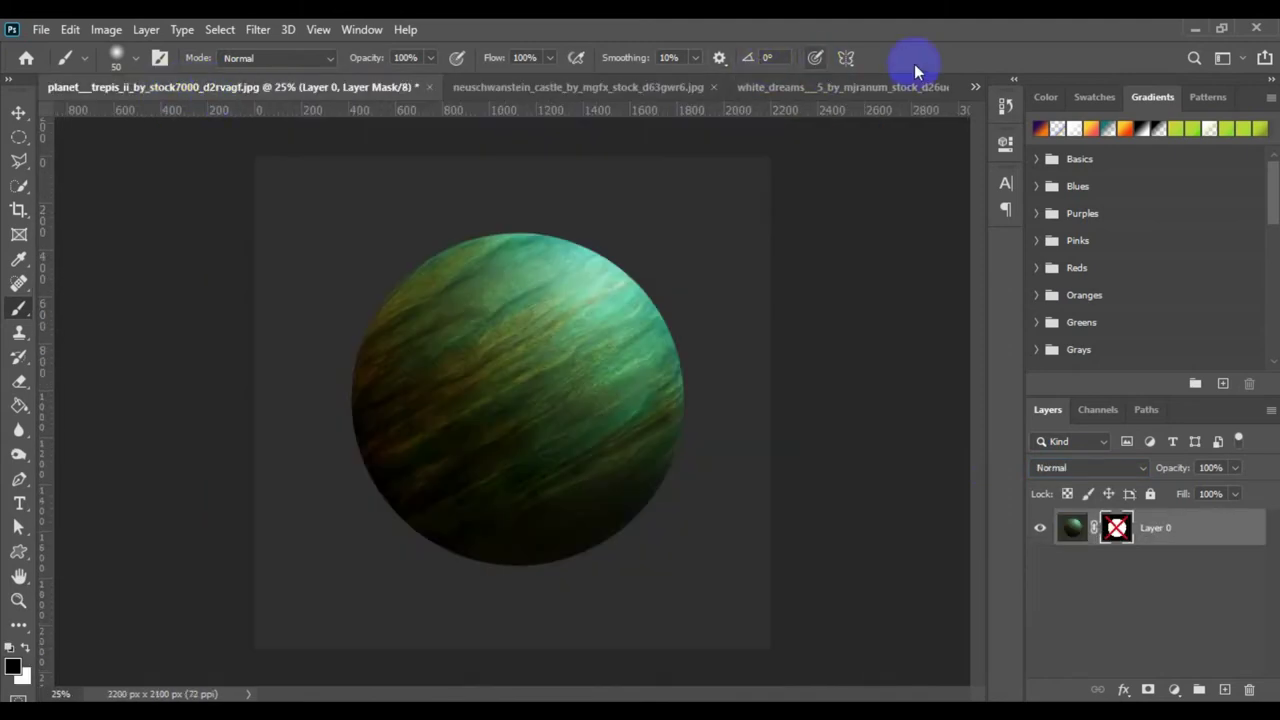
pyautogui.click(978, 86)
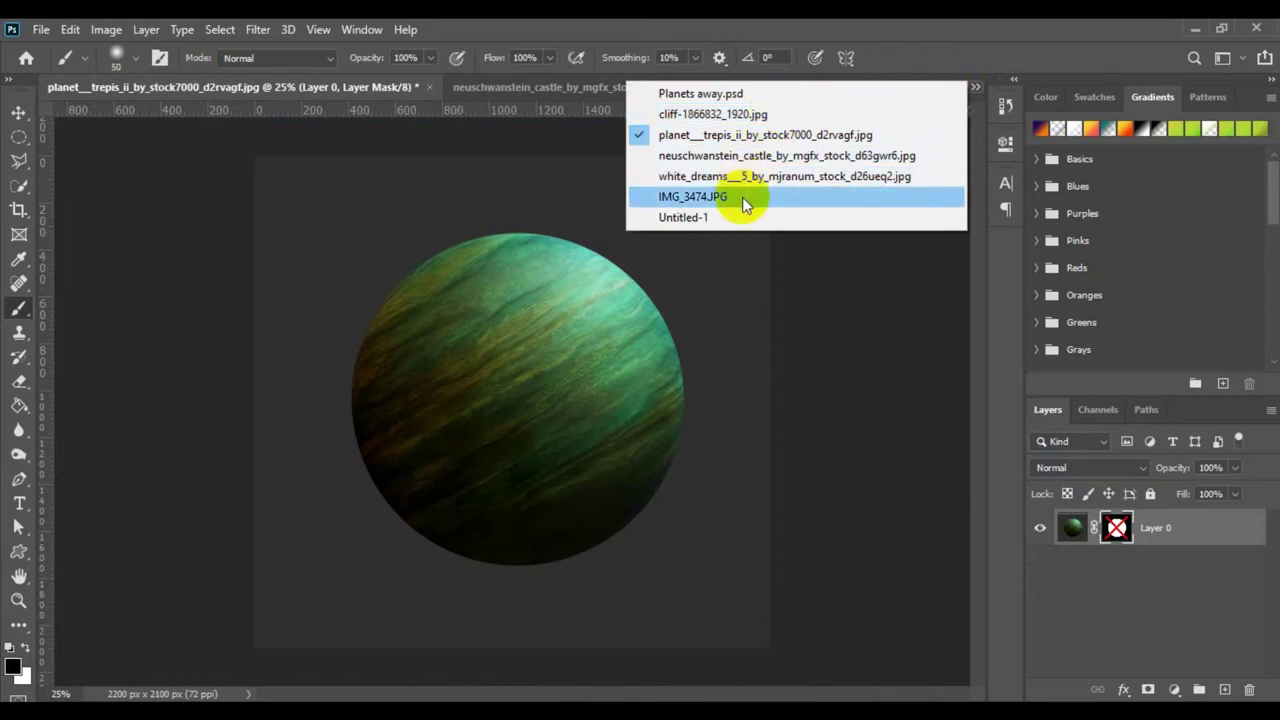
pyautogui.click(742, 196)
pyautogui.click(935, 87)
pyautogui.click(633, 291)
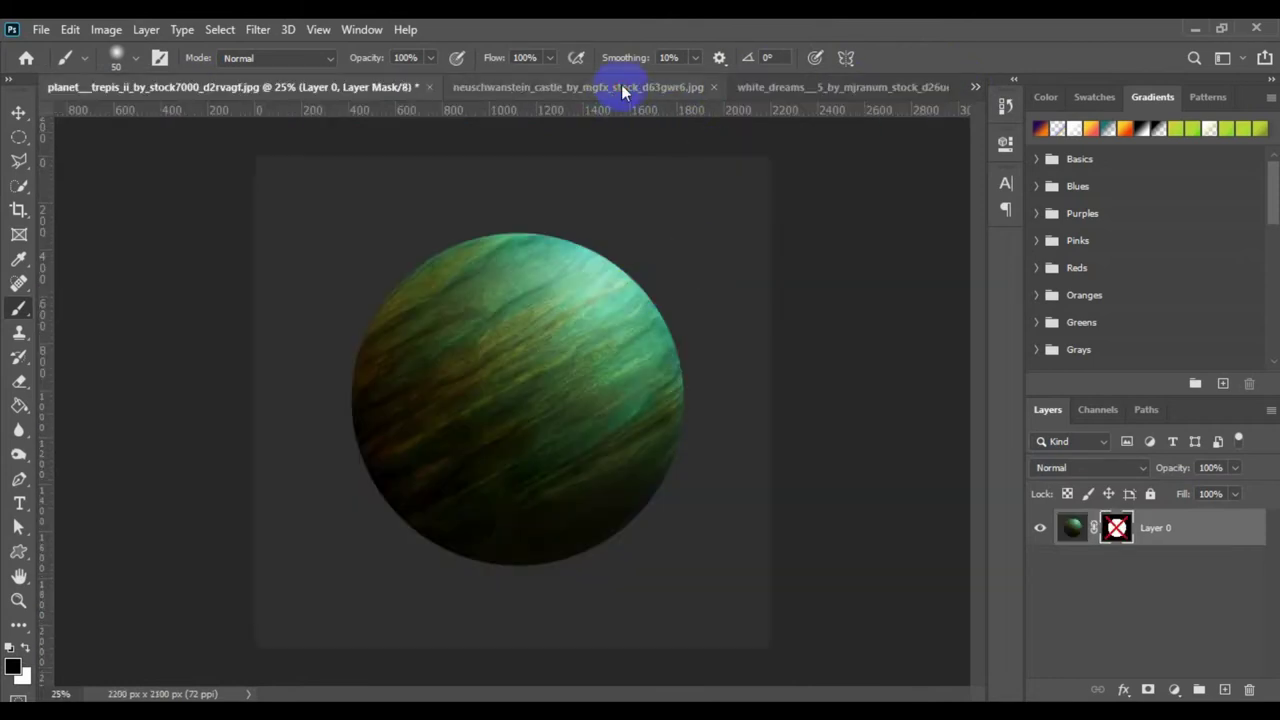
# - Enable the bride photo's layer mask and bring the cut-out bride into Untitled-1
pyautogui.click(622, 88)
pyautogui.click(786, 87)
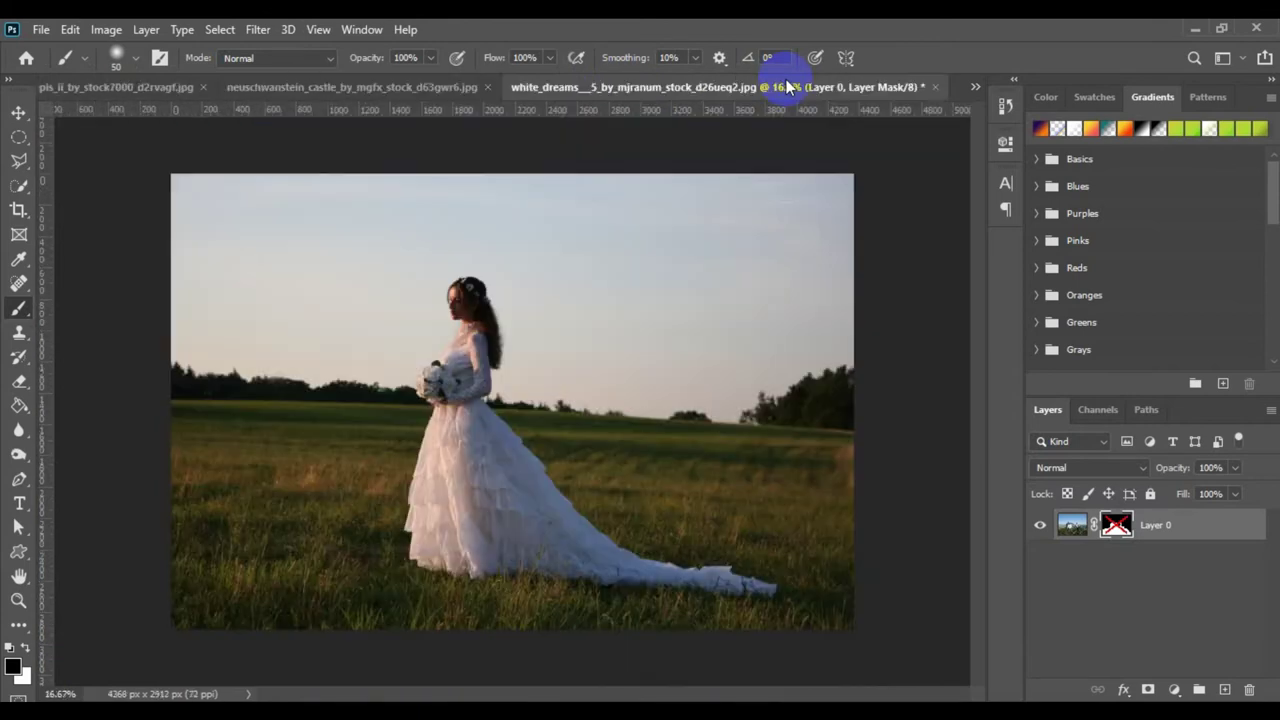
pyautogui.keyDown('shift'); pyautogui.click(1120, 527); pyautogui.keyUp('shift')
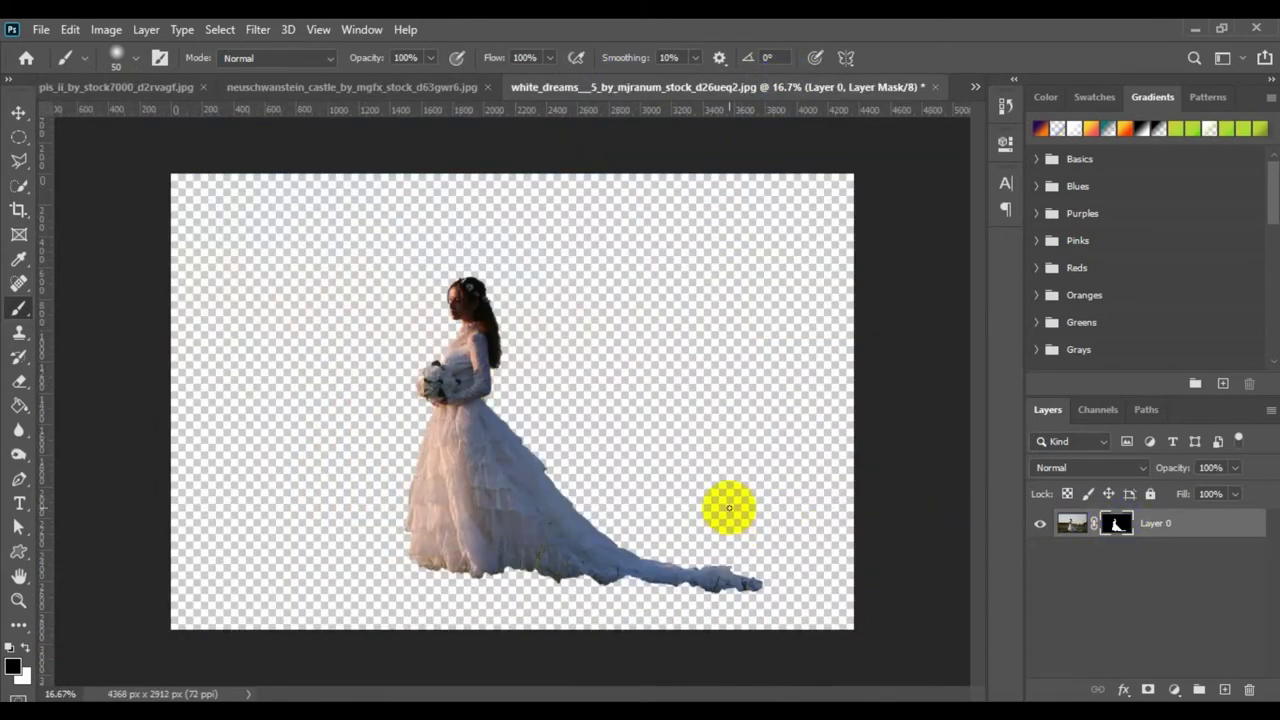
pyautogui.click(973, 90)
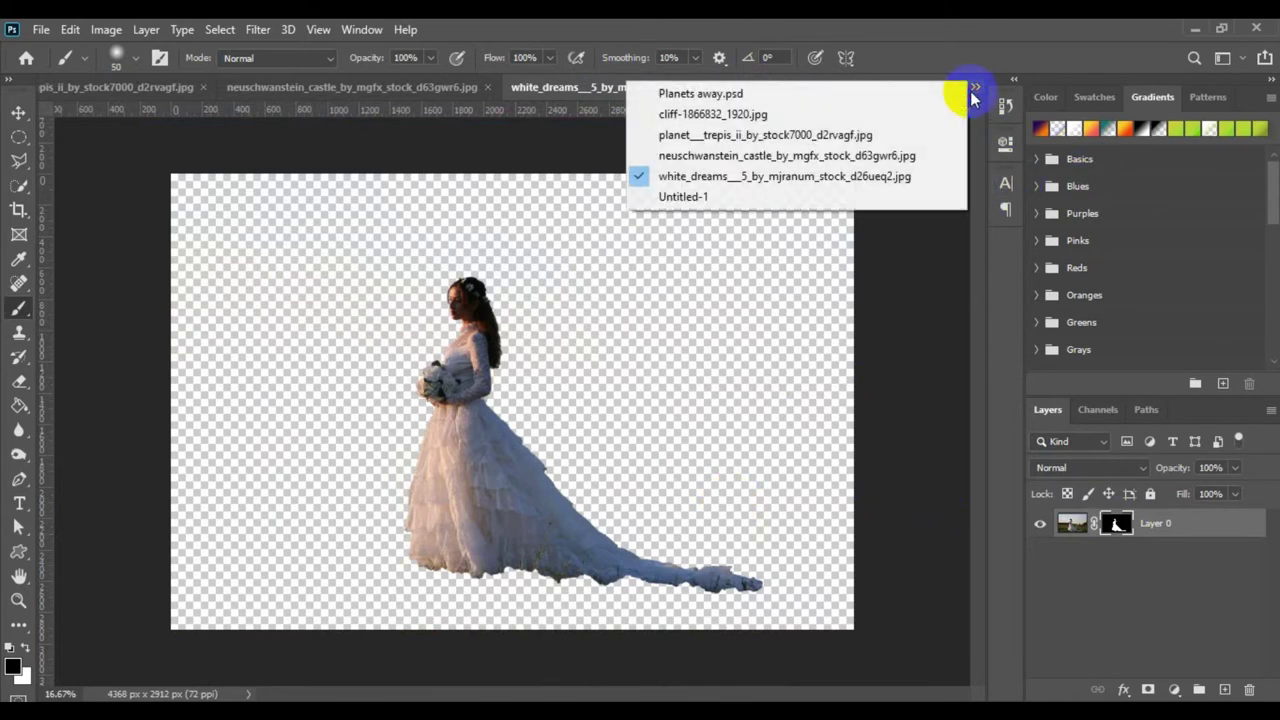
pyautogui.click(785, 195)
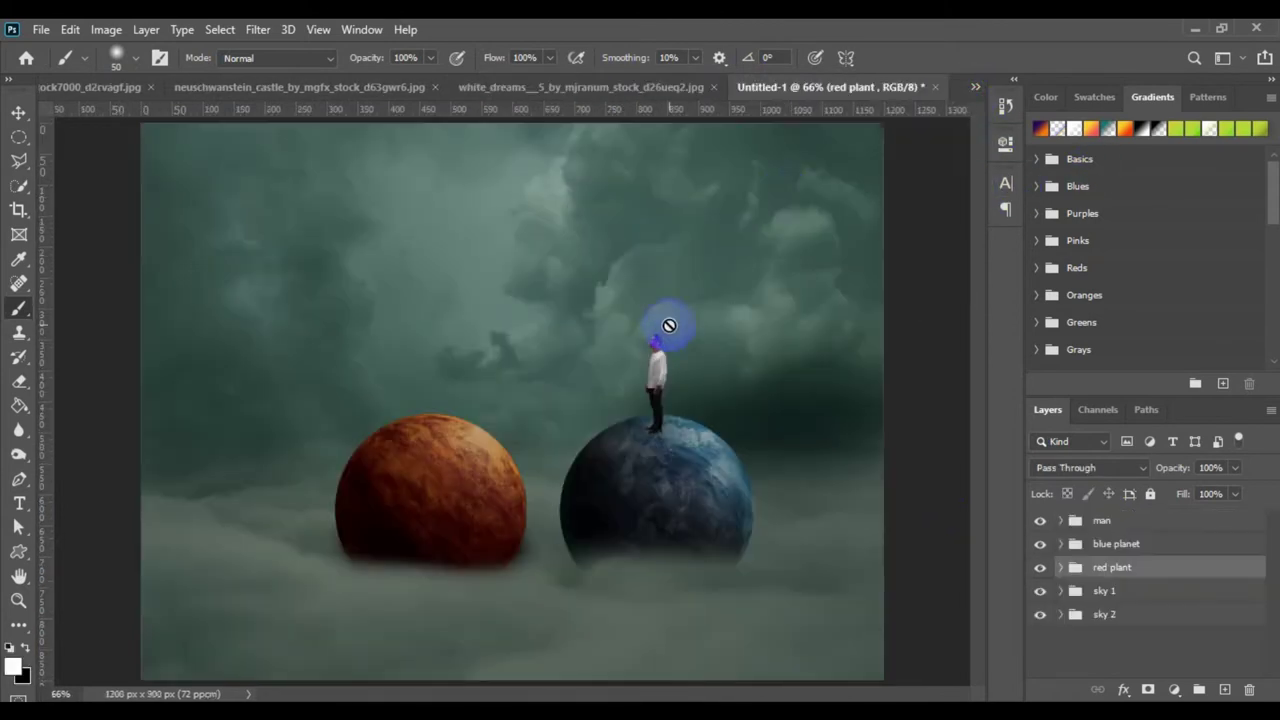
pyautogui.moveTo(668, 332); pyautogui.dragTo(668, 332)
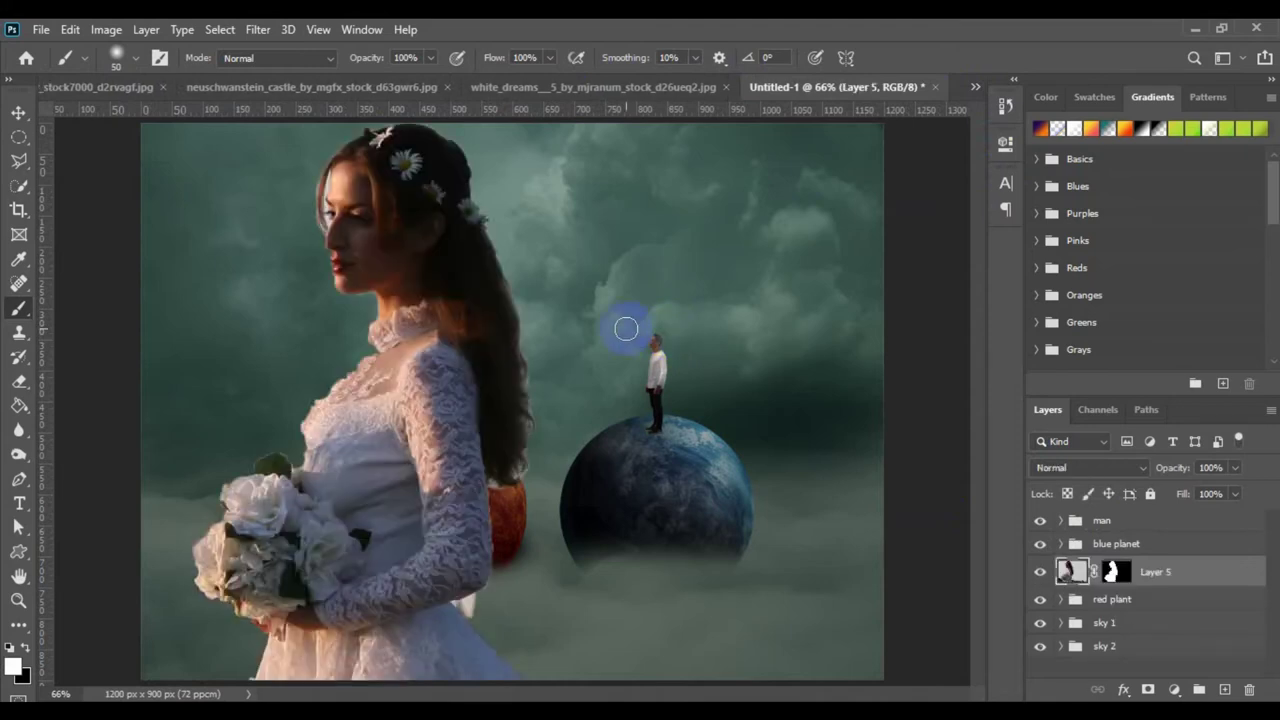
# - Free-transform the bride layer, scaling it down to about 9%
pyautogui.hotkey('ctrl', 't')
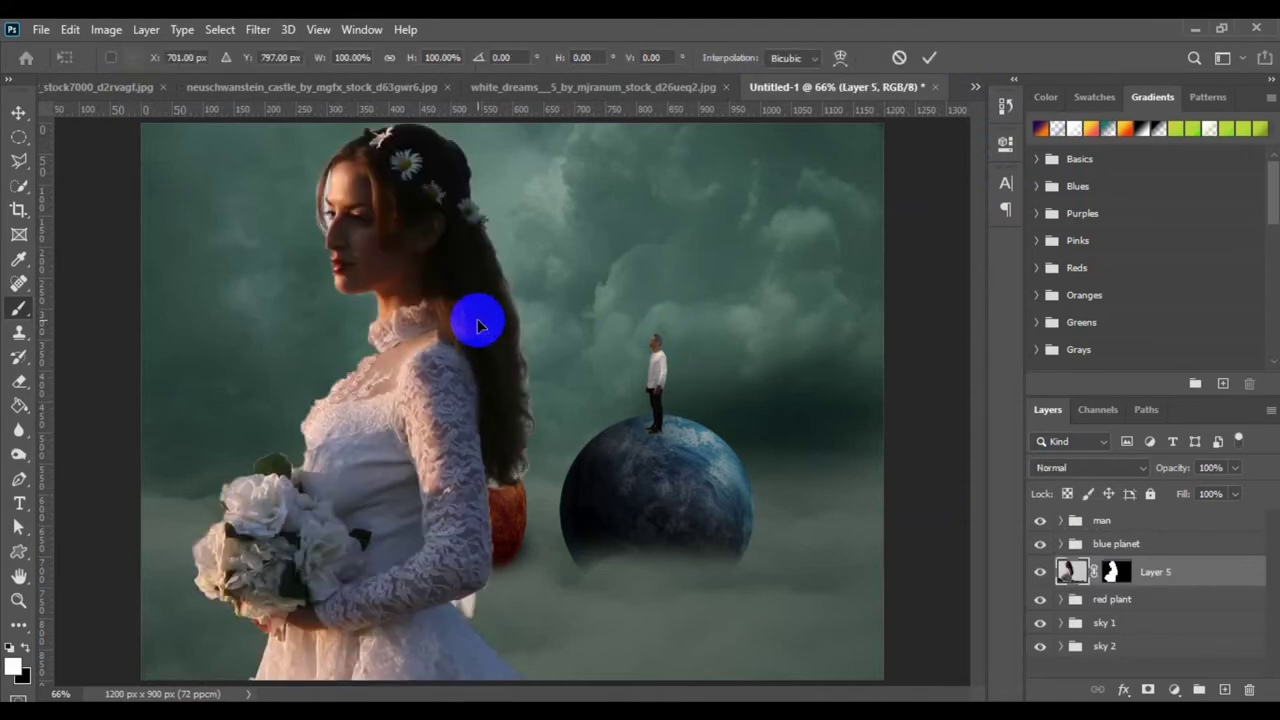
pyautogui.hotkey('ctrl', '0')
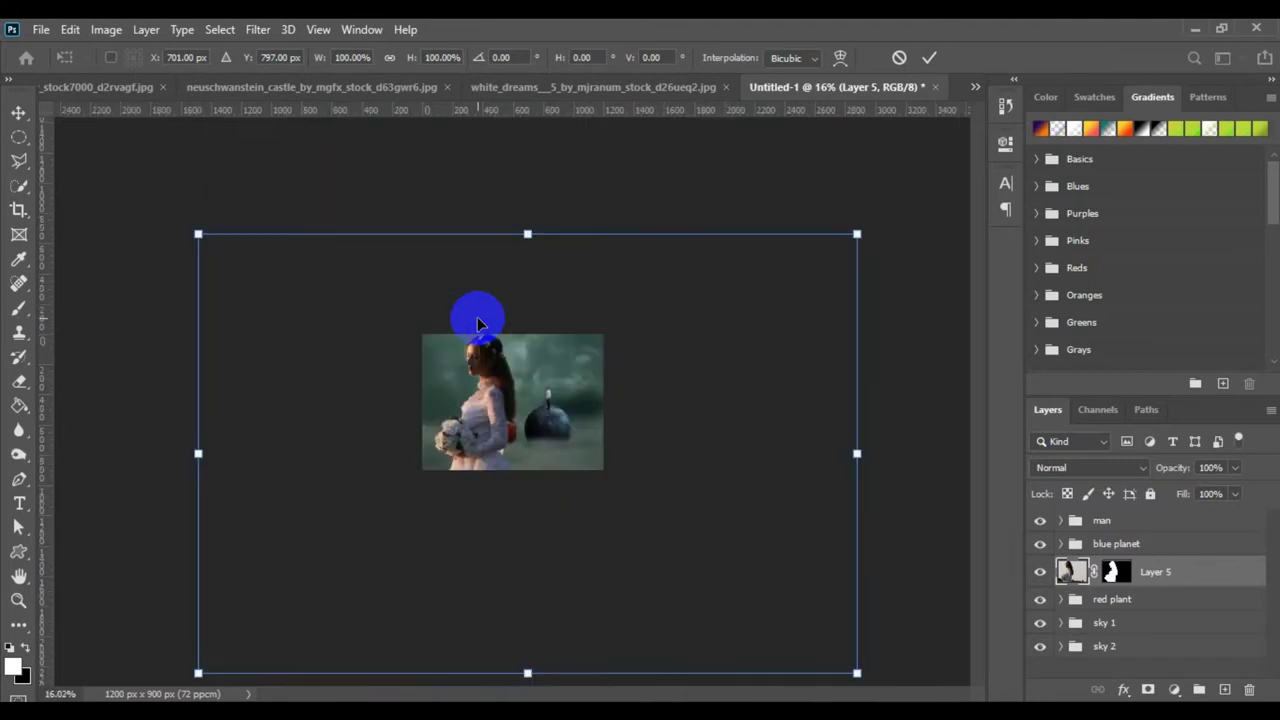
pyautogui.moveTo(714, 298); pyautogui.dragTo(526, 376)
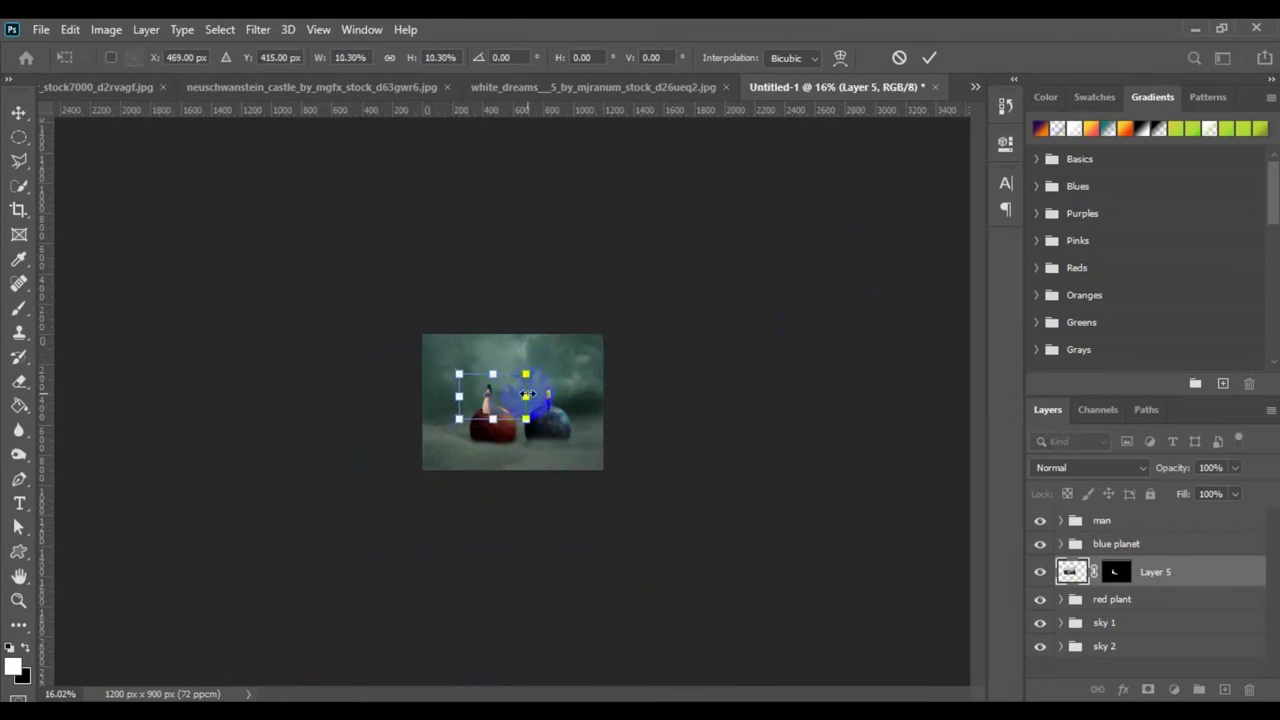
pyautogui.scroll(5, 528, 395)
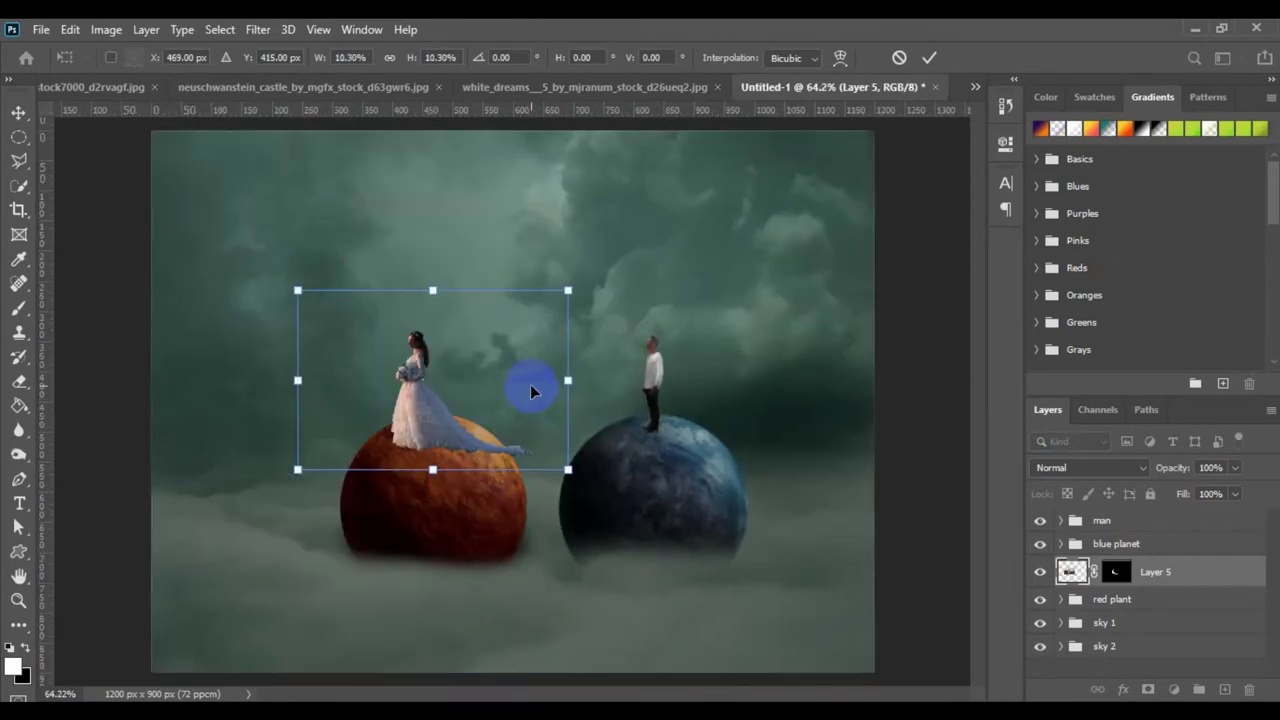
pyautogui.moveTo(568, 295); pyautogui.dragTo(552, 301)
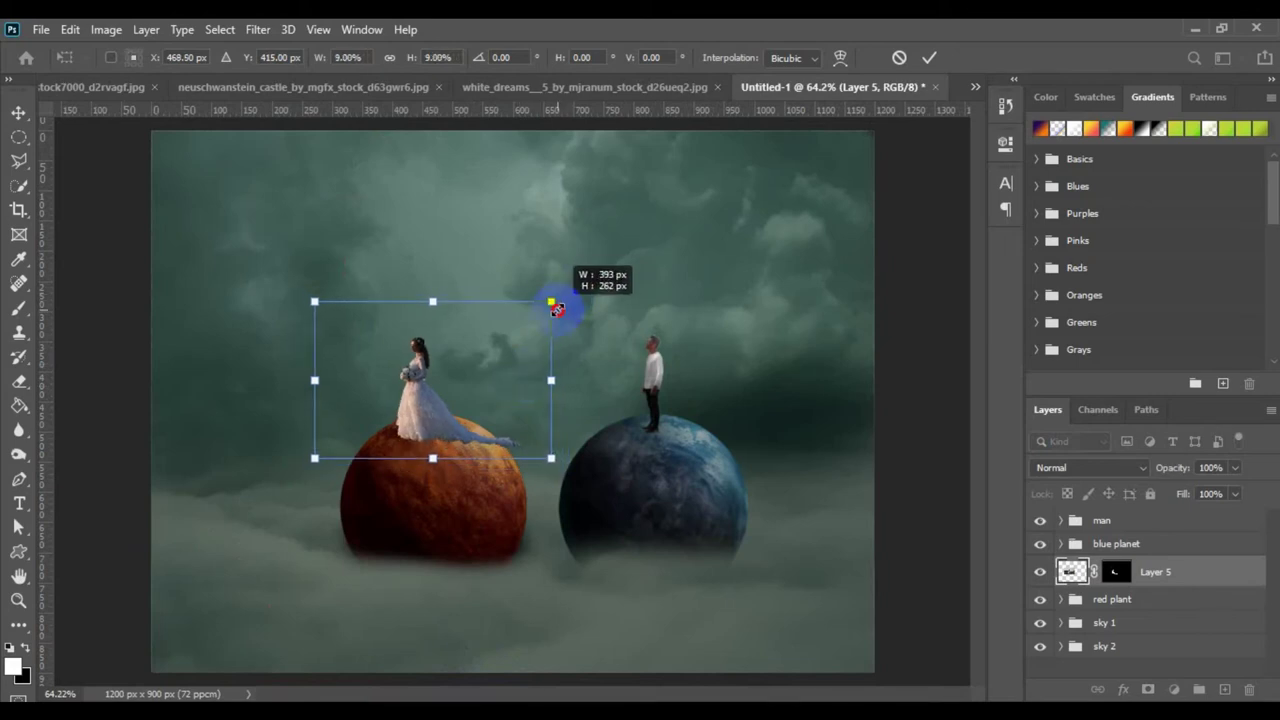
# - Flip the bride horizontally, shrink her to about 7.5%, and stand her on the red planet
pyautogui.rightClick(432, 424)
pyautogui.click(507, 392)
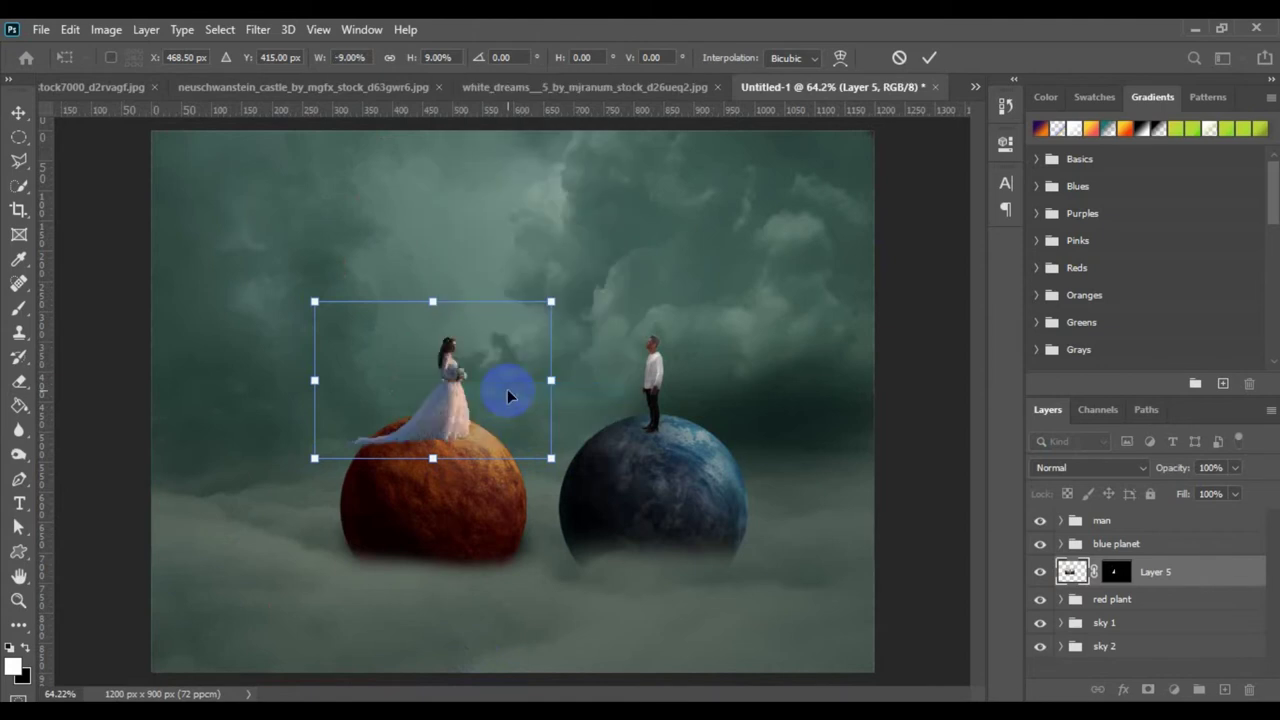
pyautogui.moveTo(547, 312); pyautogui.dragTo(537, 323)
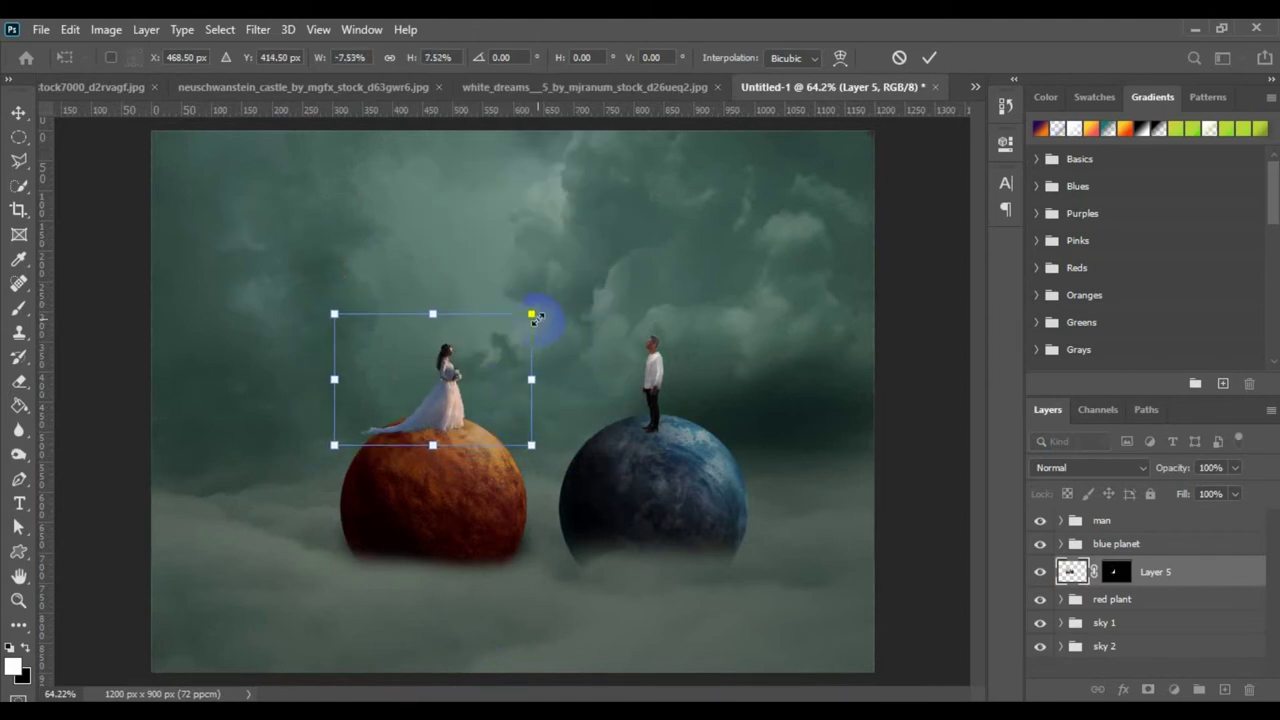
pyautogui.moveTo(447, 415); pyautogui.dragTo(444, 421)
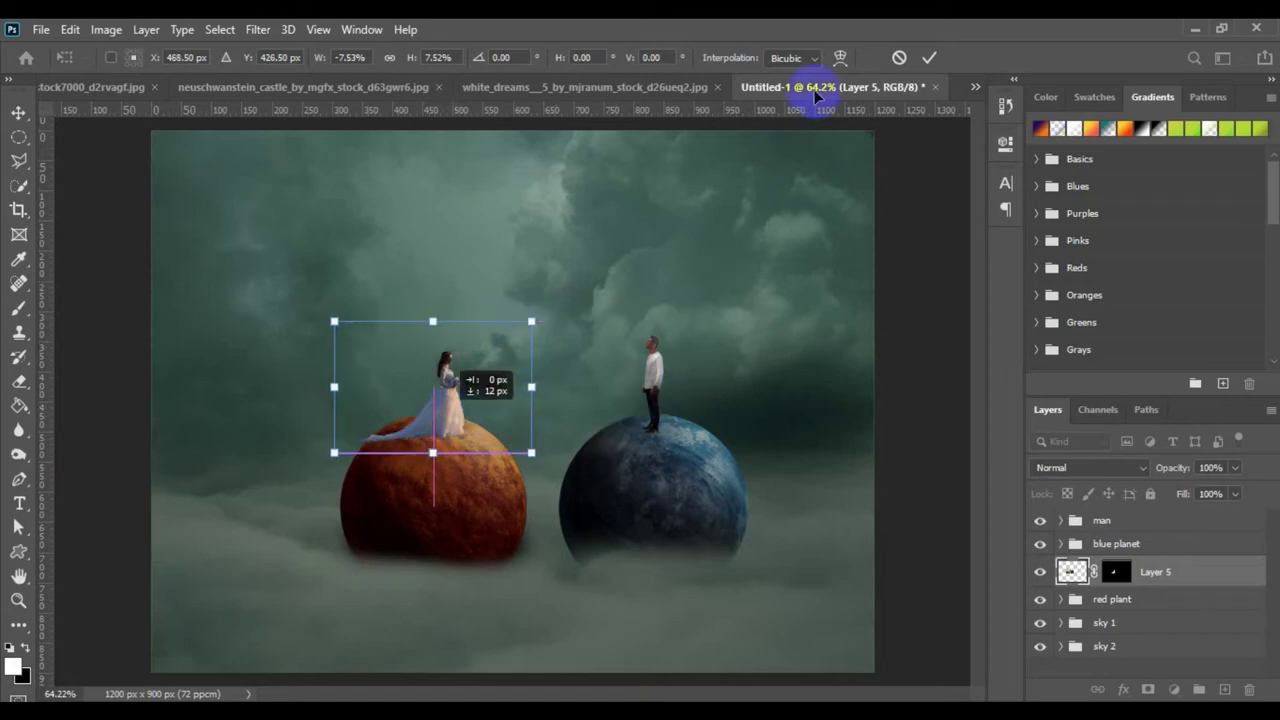
pyautogui.click(929, 58)
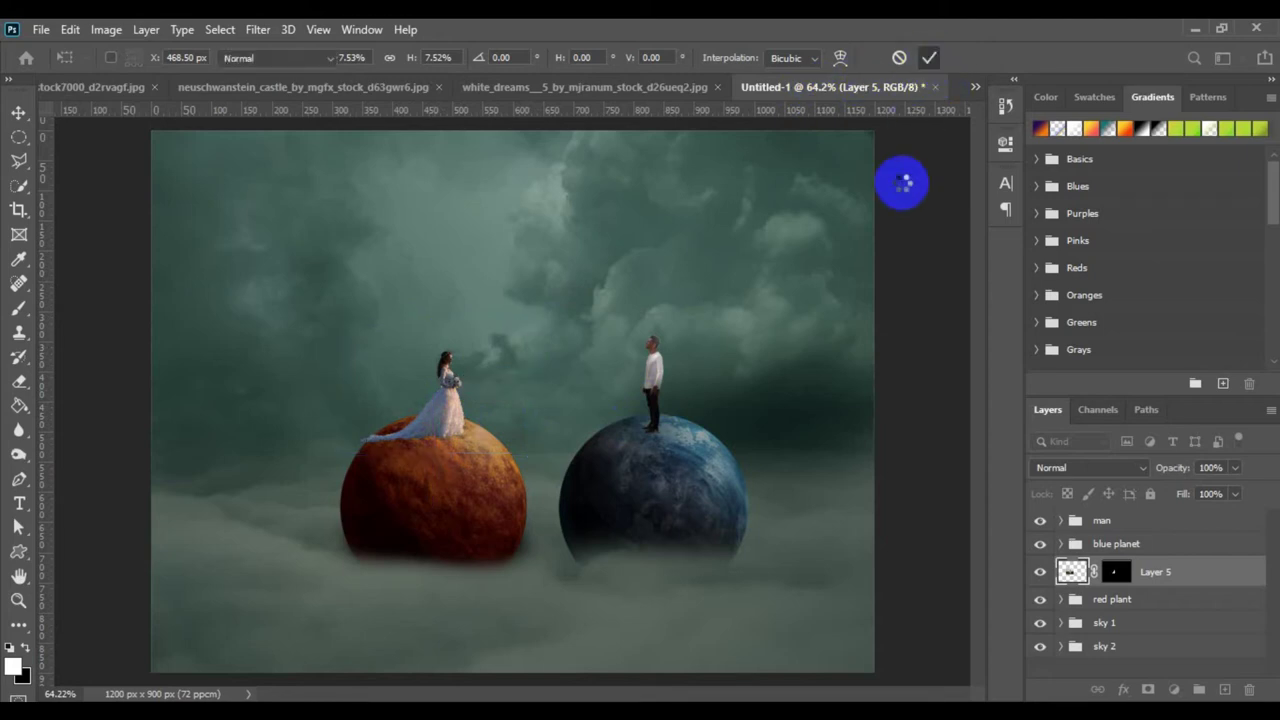
pyautogui.press('b')
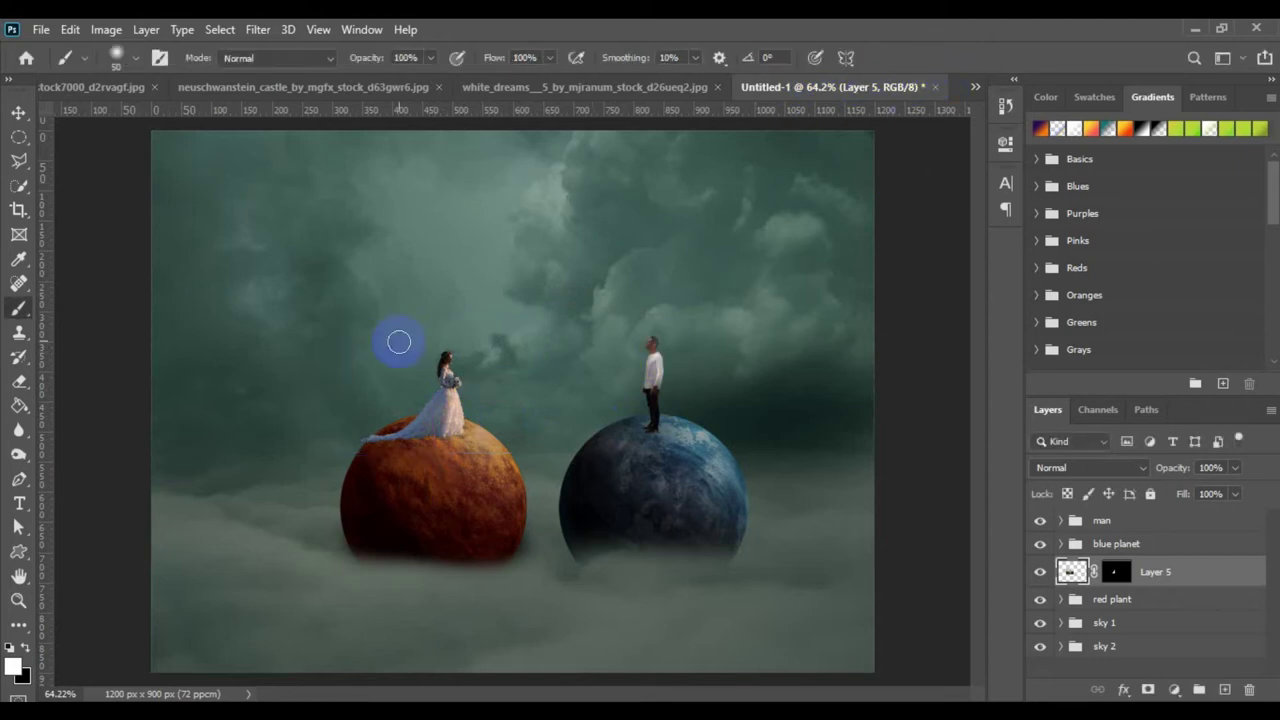
# - Nudge the bride up two steps with the Move tool
pyautogui.click(18, 112)
pyautogui.press('Up')
pyautogui.press('Up')
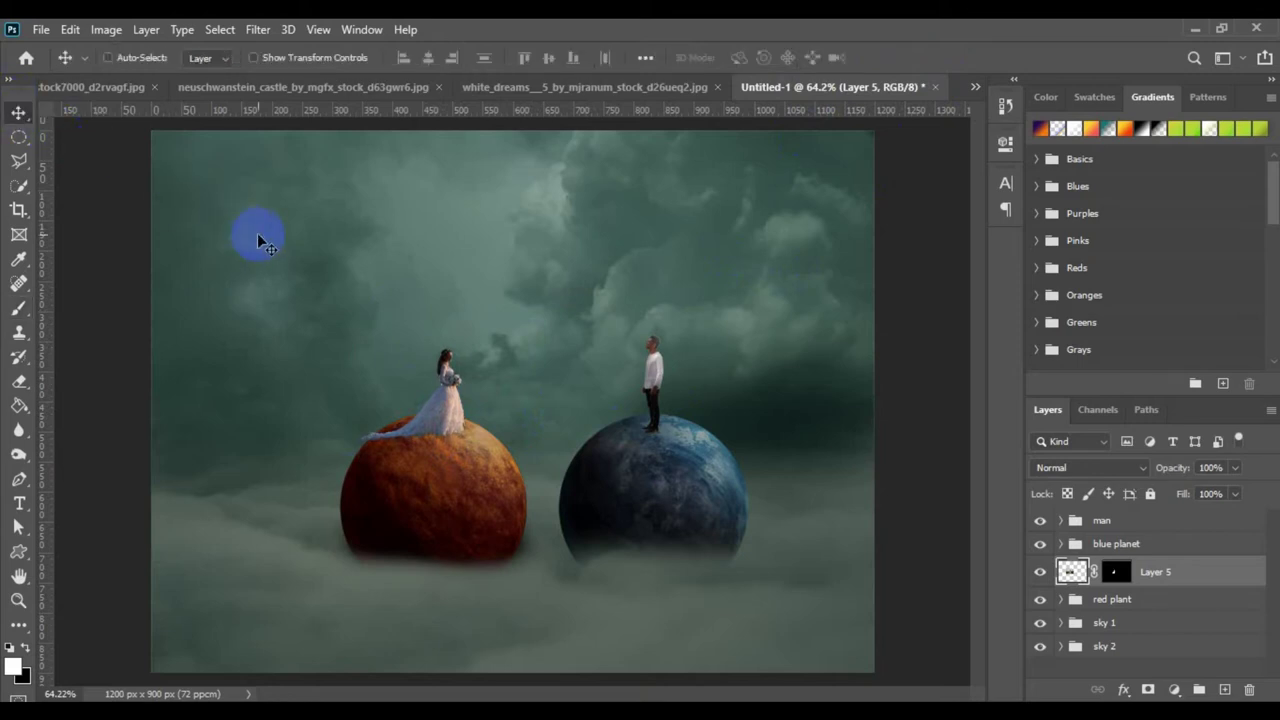
pyautogui.press('Up')
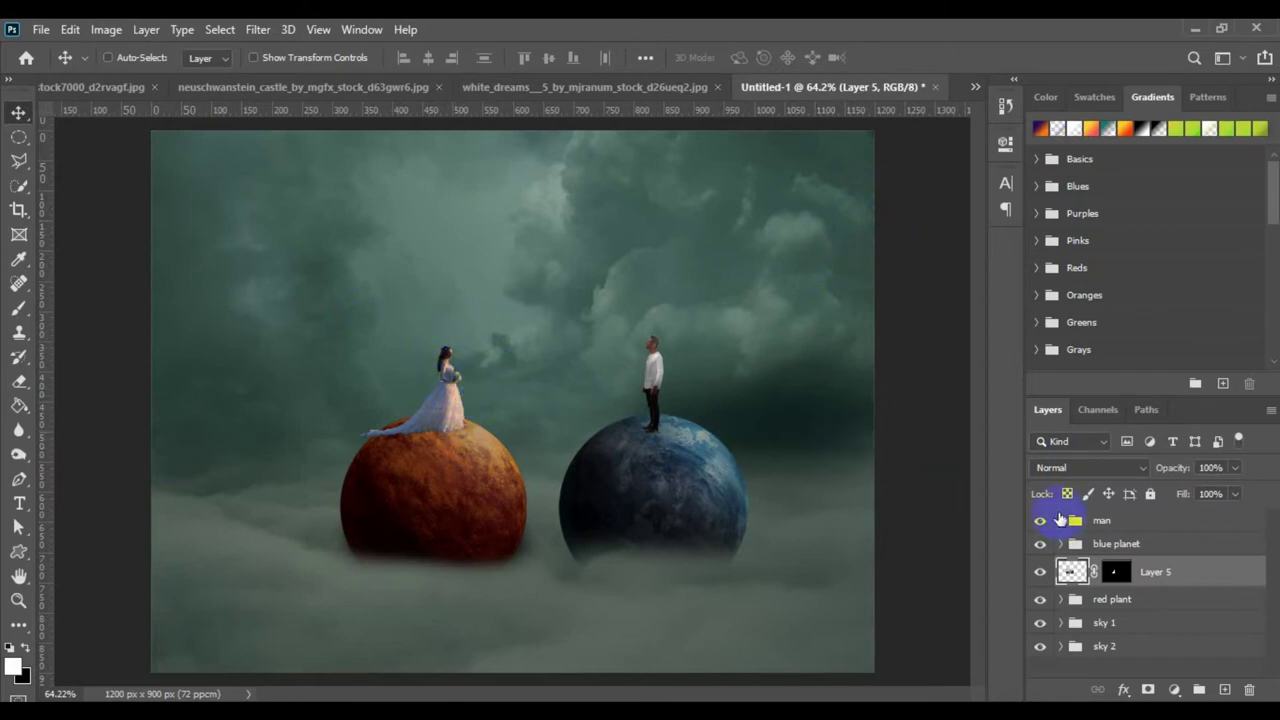
# - Brush black on Layer 5's mask to hide the train tip past the planet edge
pyautogui.click(1116, 573)
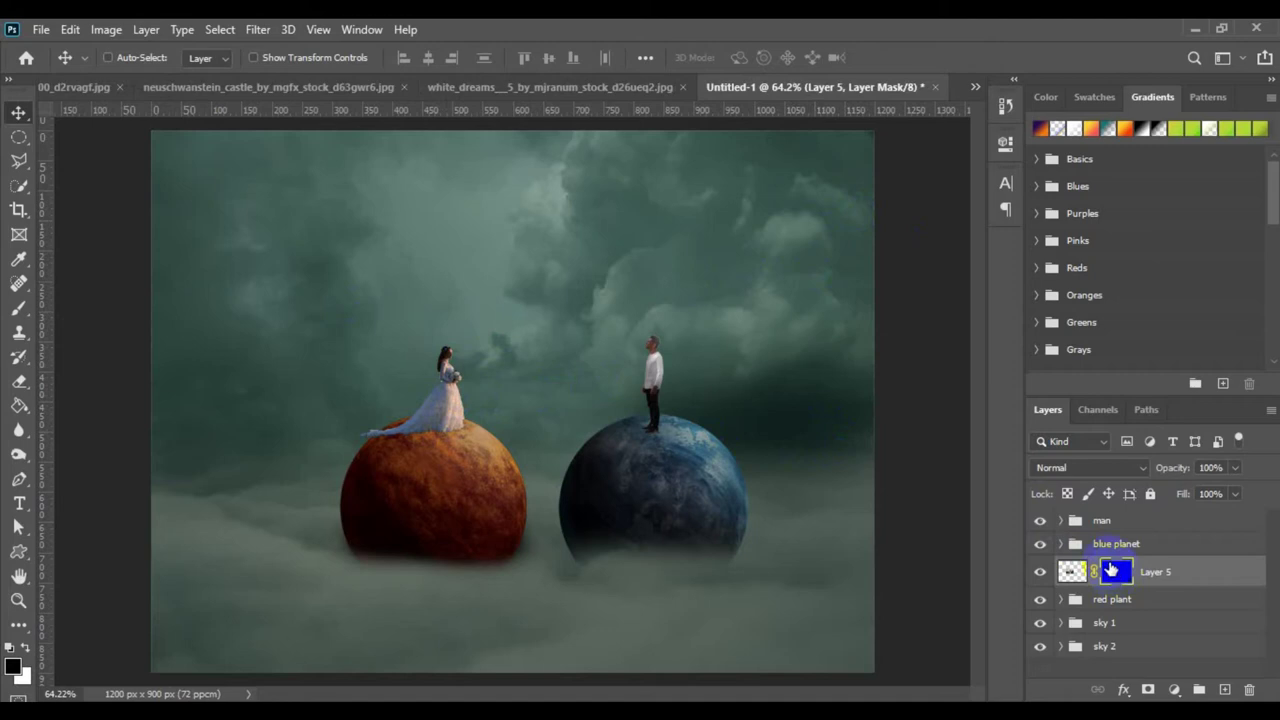
pyautogui.click(18, 308)
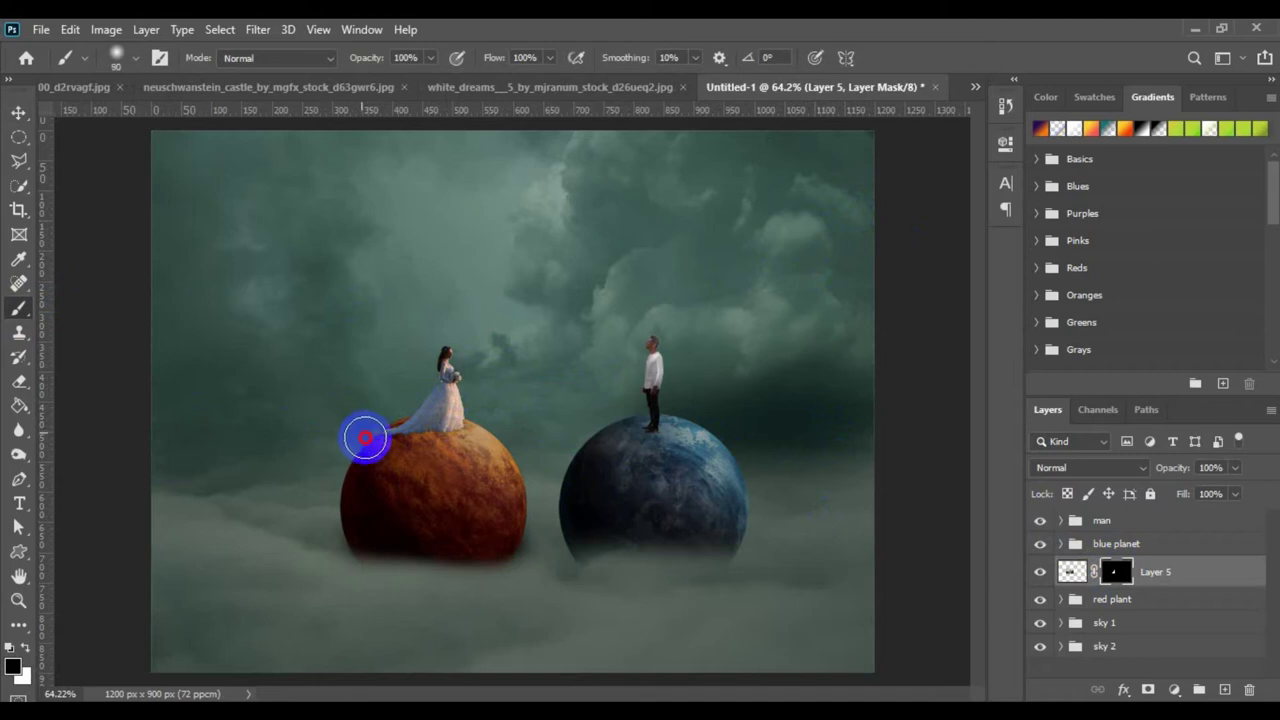
pyautogui.moveTo(364, 443)
pyautogui.mouseDown()
pyautogui.moveTo(375, 451)
pyautogui.moveTo(364, 440)
pyautogui.moveTo(366, 471)
pyautogui.mouseUp()
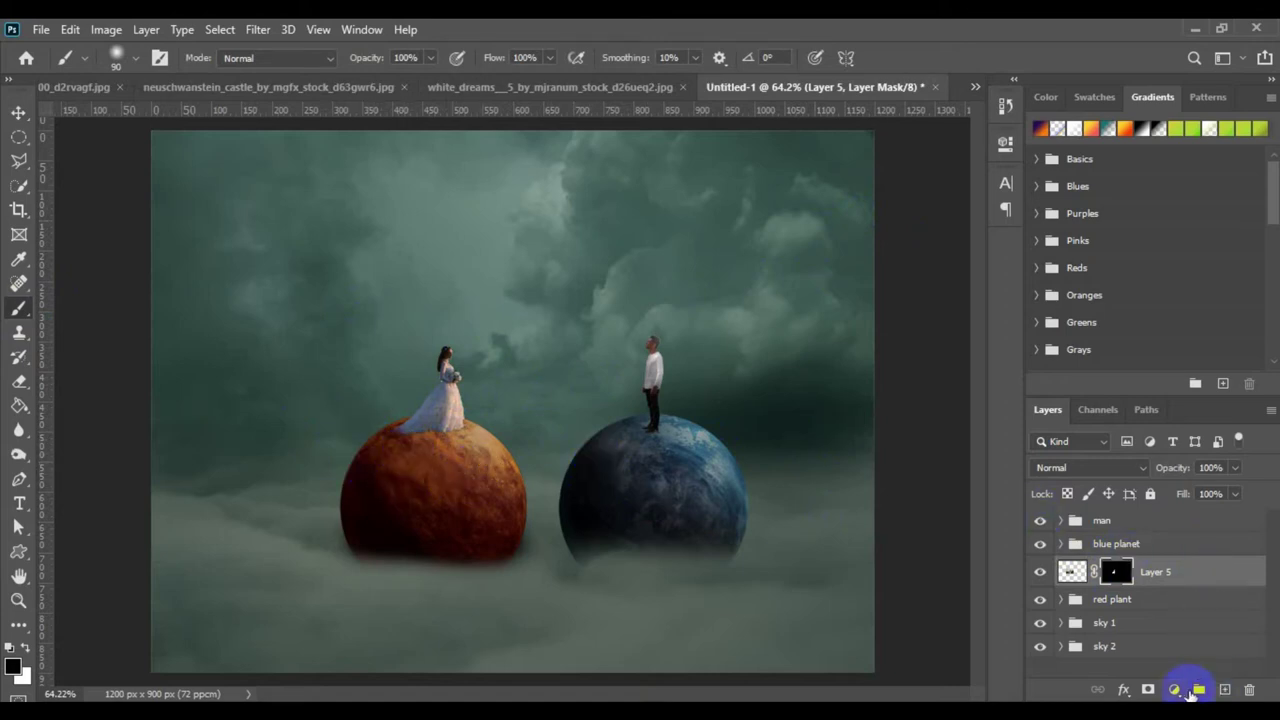
pyautogui.click(1176, 690)
# - Add a Curves adjustment clipped to Layer 5, reshape two points, and paint its mask with a 175 brush
pyautogui.click(1105, 449)
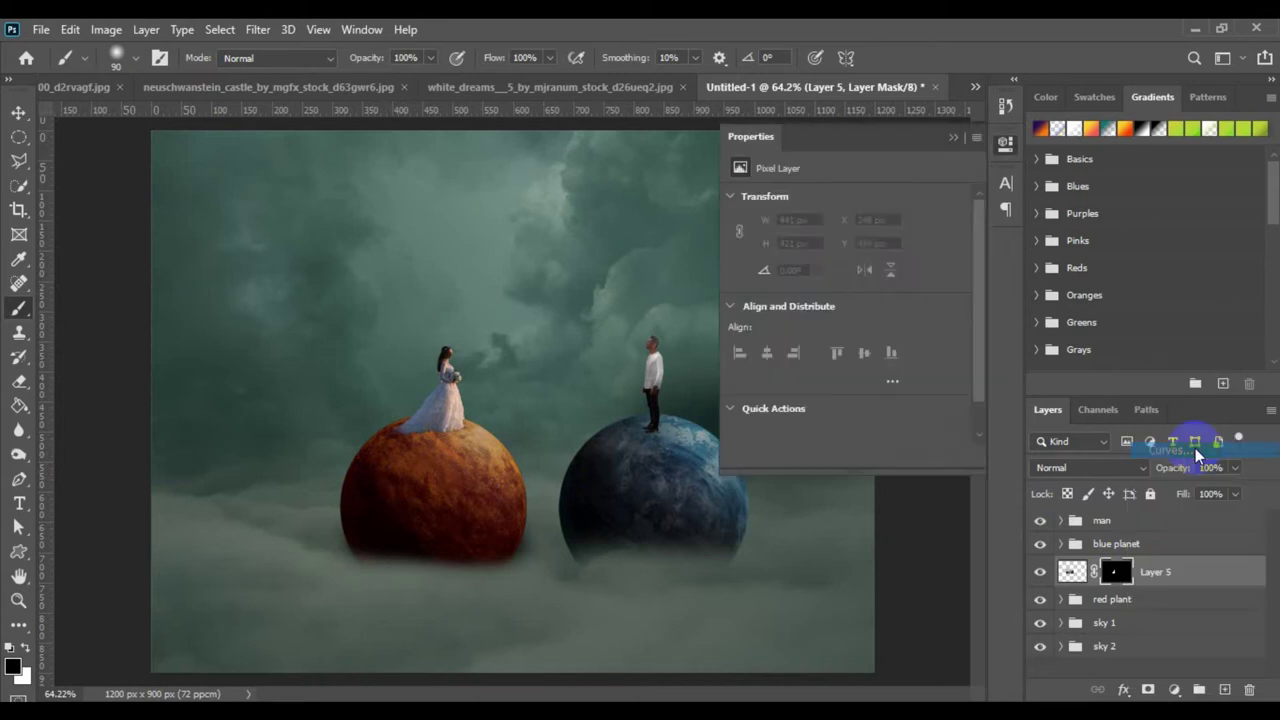
pyautogui.click(844, 456)
pyautogui.click(887, 319)
pyautogui.moveTo(887, 319); pyautogui.dragTo(955, 289)
pyautogui.moveTo(894, 346); pyautogui.dragTo(874, 357)
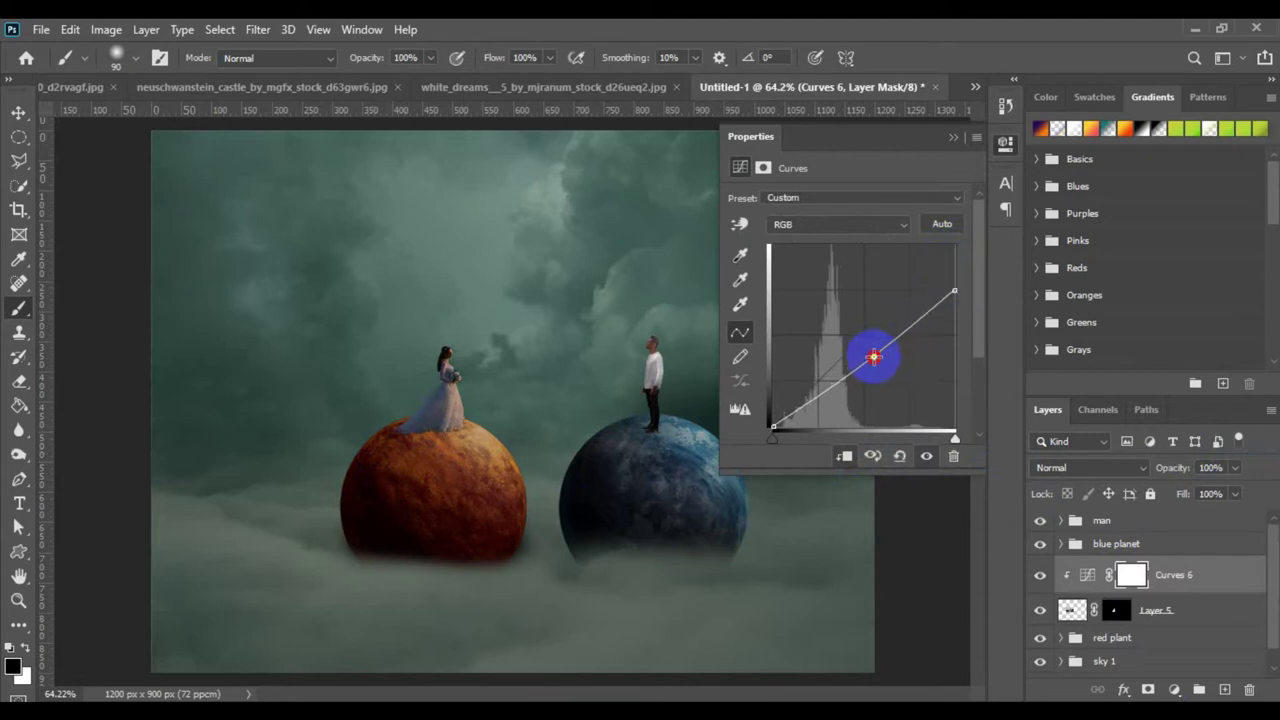
pyautogui.click(1133, 576)
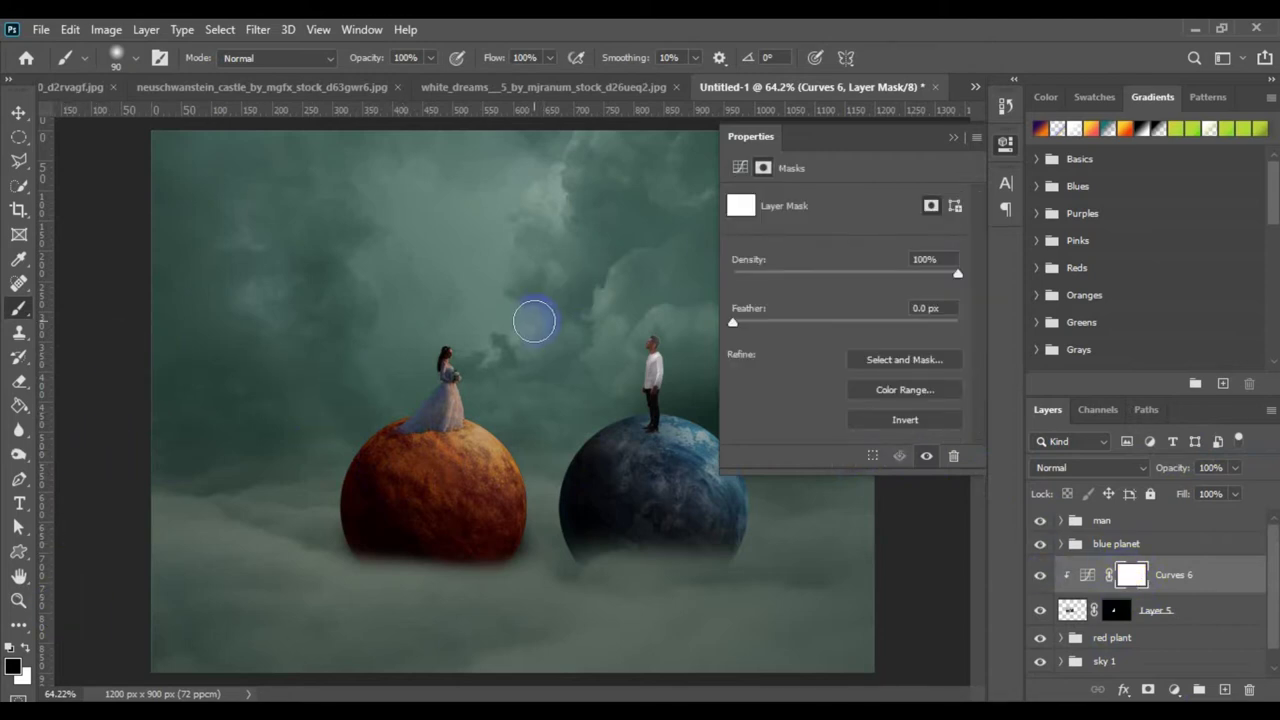
pyautogui.moveTo(486, 334)
pyautogui.mouseDown()
pyautogui.moveTo(497, 408)
pyautogui.moveTo(487, 353)
pyautogui.moveTo(402, 414)
pyautogui.moveTo(394, 380)
pyautogui.moveTo(494, 343)
pyautogui.moveTo(483, 366)
pyautogui.moveTo(530, 384)
pyautogui.mouseUp()
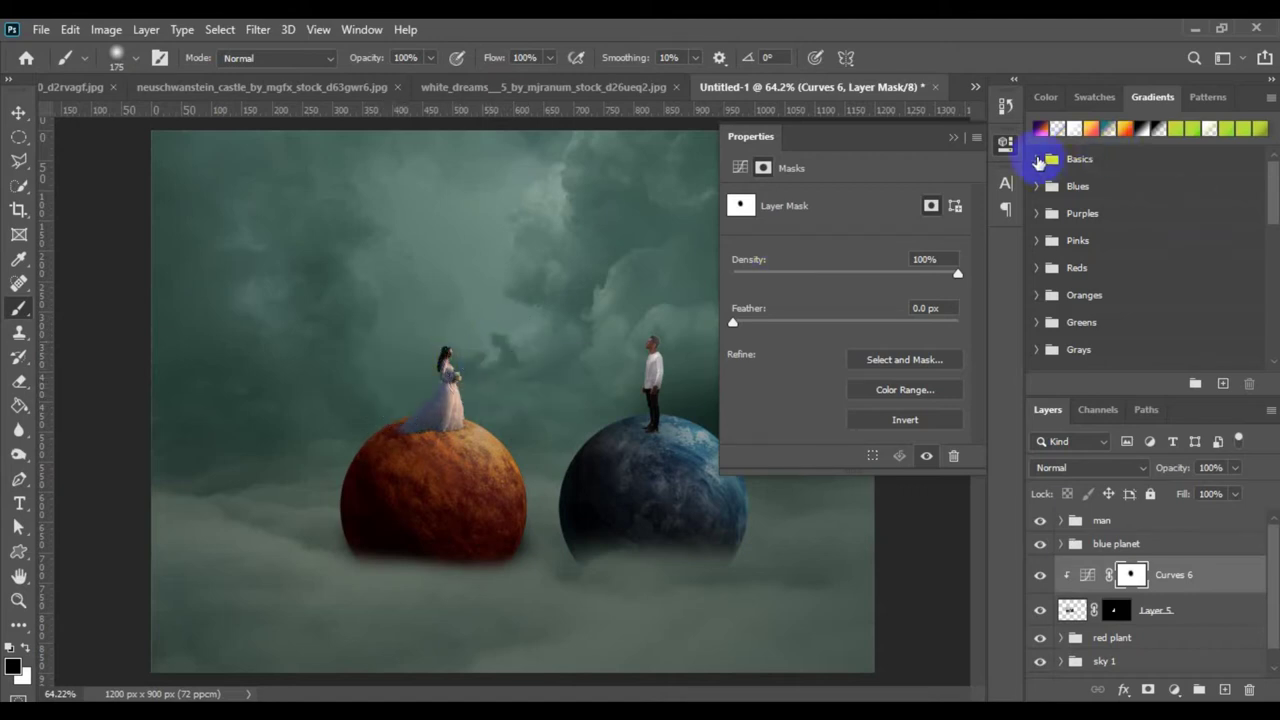
# - Create a new Layer 6 clipped above Curves 6 and brush white light over the bride
pyautogui.click(1005, 140)
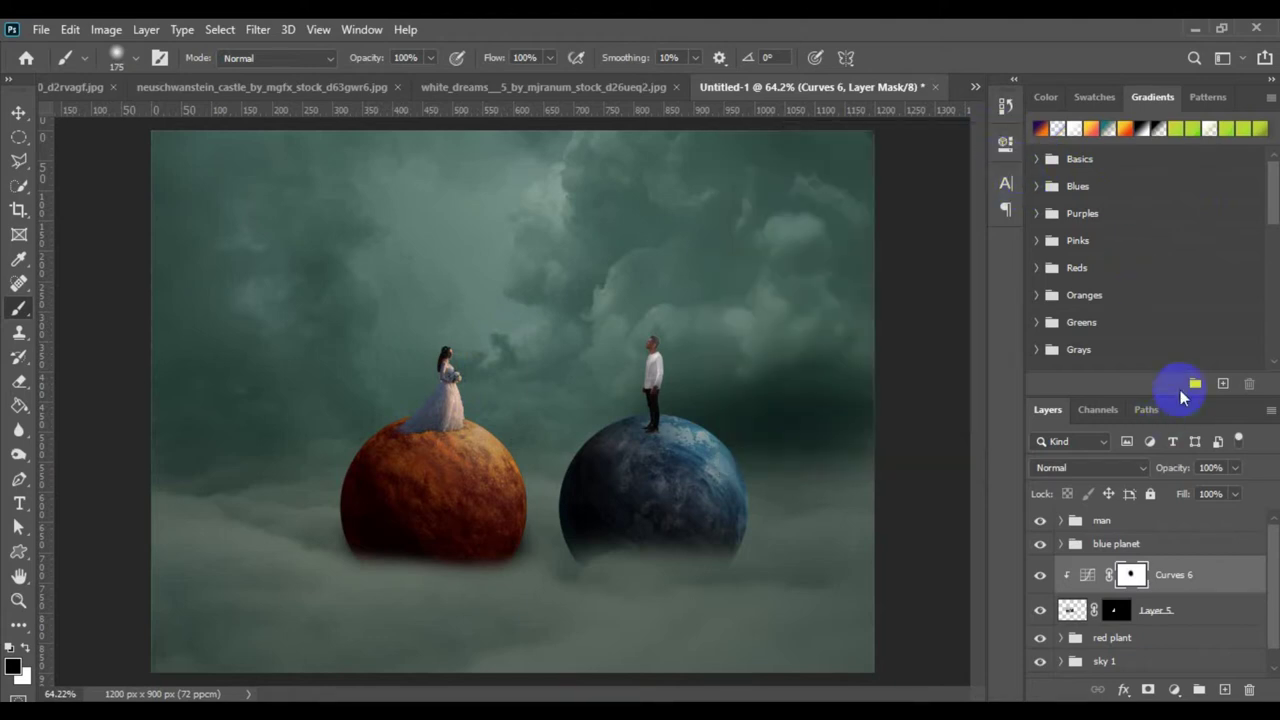
pyautogui.click(1224, 689)
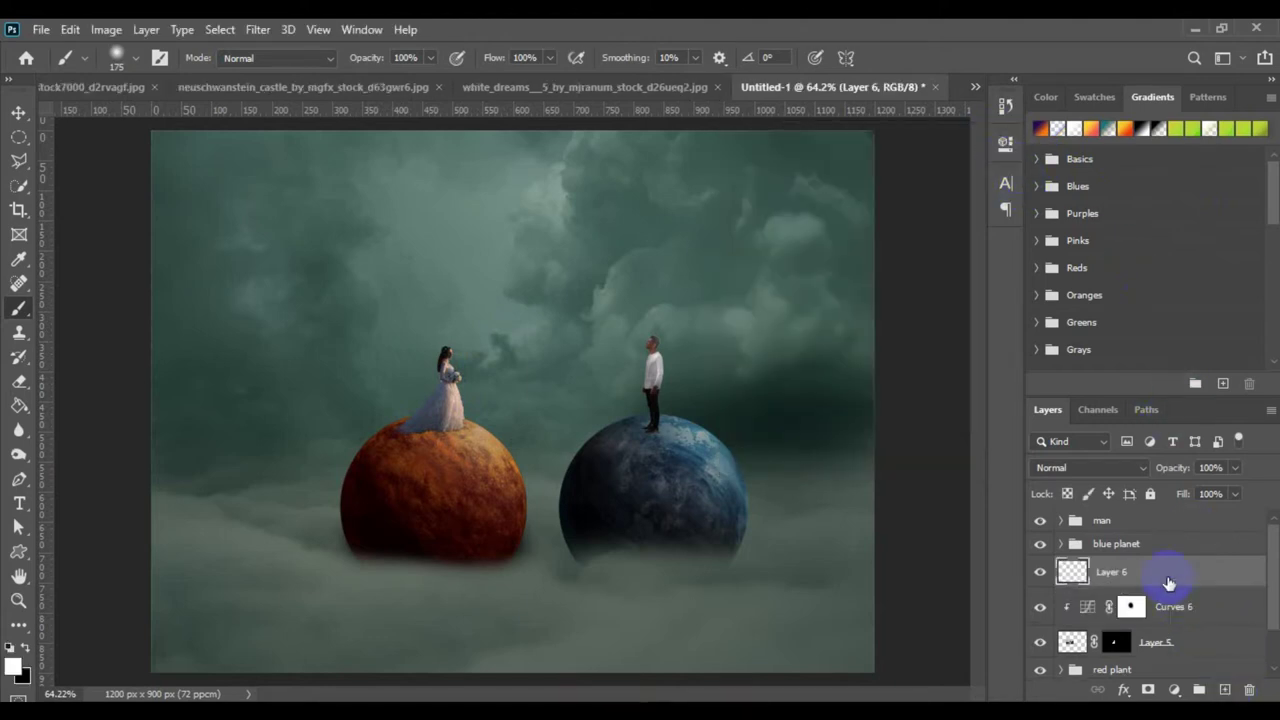
pyautogui.keyDown('alt'); pyautogui.click(1167, 580); pyautogui.keyUp('alt')
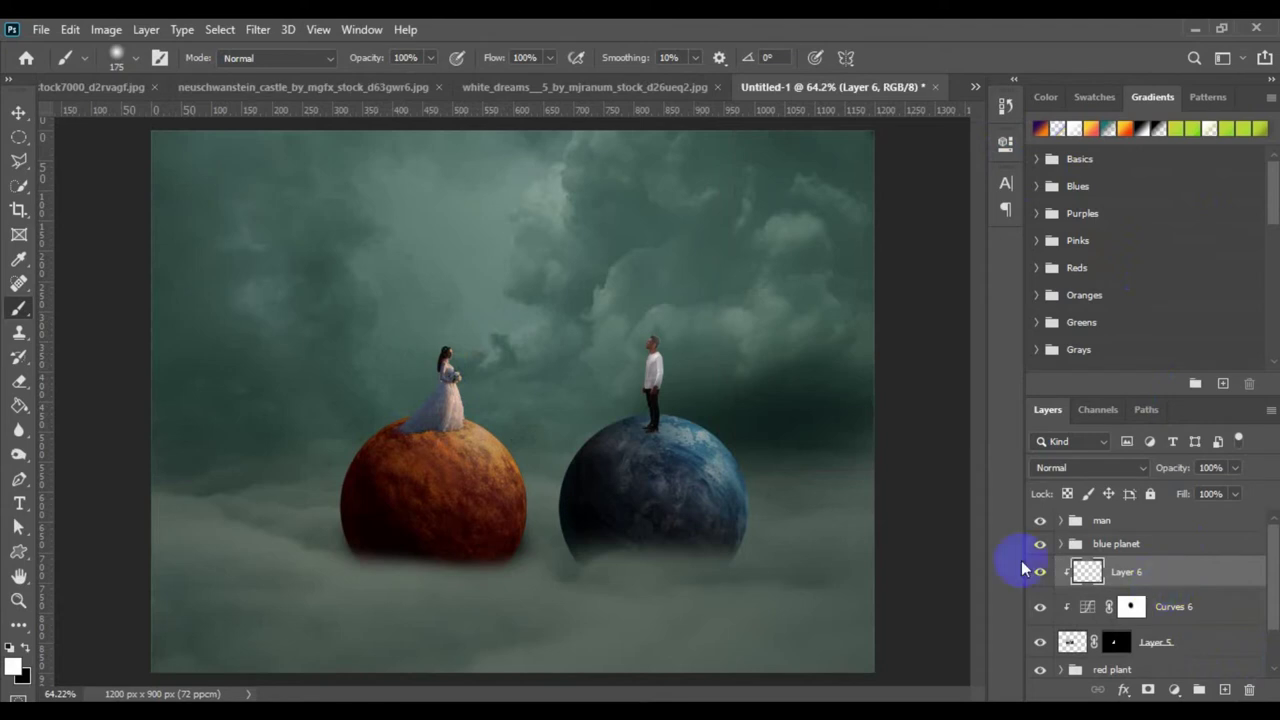
pyautogui.moveTo(351, 389)
pyautogui.mouseDown()
pyautogui.moveTo(460, 366)
pyautogui.moveTo(502, 331)
pyautogui.moveTo(474, 336)
pyautogui.moveTo(487, 336)
pyautogui.moveTo(497, 425)
pyautogui.moveTo(564, 389)
pyautogui.moveTo(753, 455)
pyautogui.moveTo(651, 440)
pyautogui.moveTo(490, 353)
pyautogui.moveTo(494, 389)
pyautogui.moveTo(512, 396)
pyautogui.moveTo(966, 443)
pyautogui.mouseUp()
# - Set Layer 6 to Screen blending at 30% opacity and toggle it to compare
pyautogui.click(1095, 465)
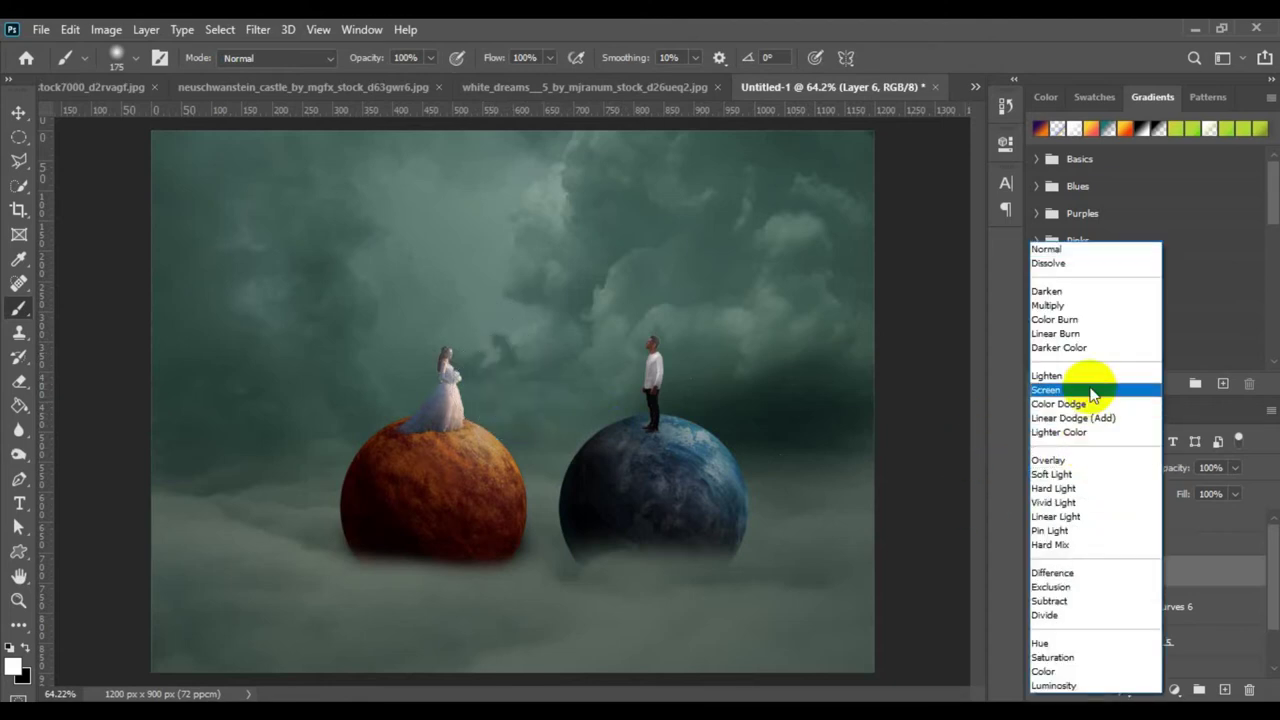
pyautogui.click(1090, 389)
pyautogui.moveTo(1143, 463); pyautogui.dragTo(1111, 468)
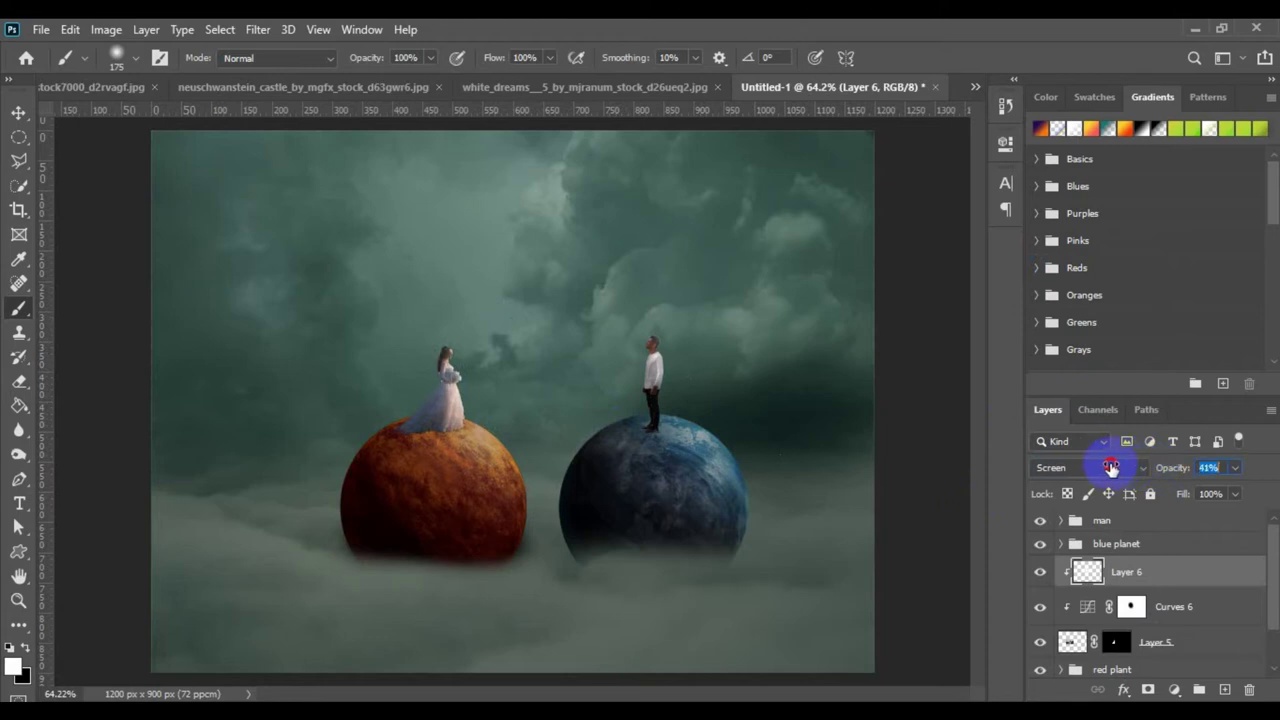
pyautogui.moveTo(1108, 467); pyautogui.dragTo(1157, 470)
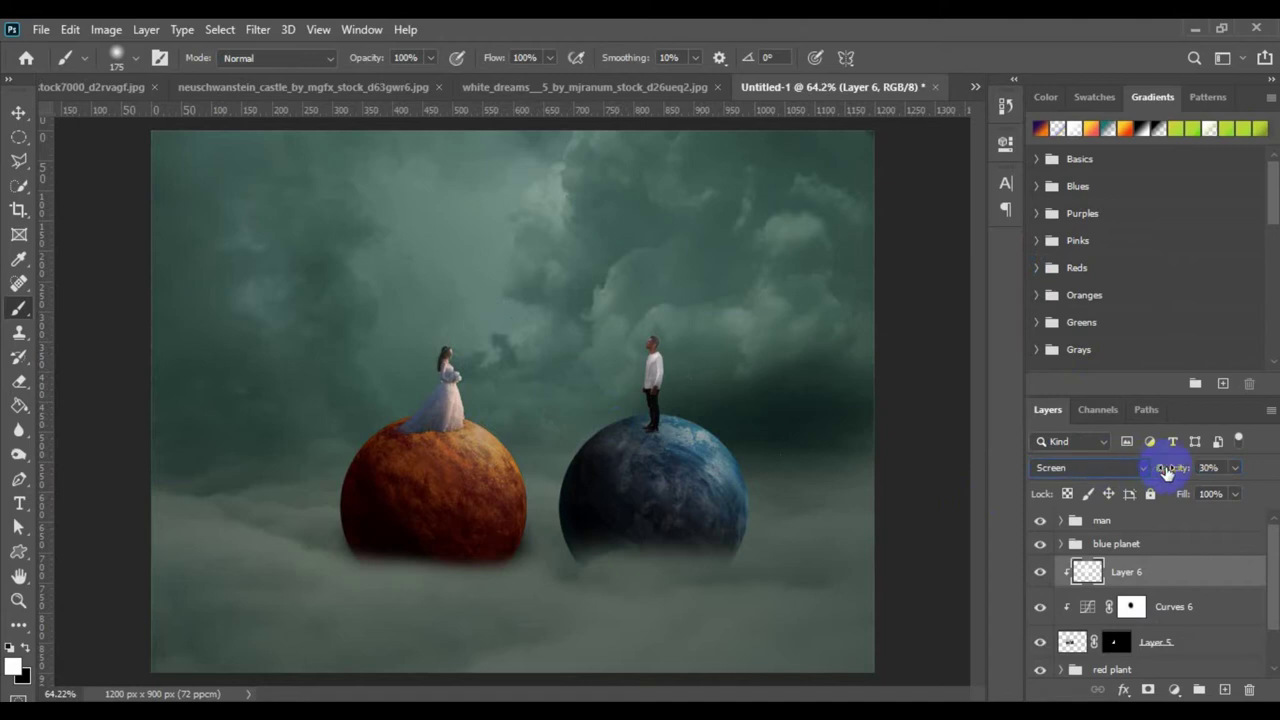
pyautogui.click(1040, 572)
pyautogui.click(1040, 574)
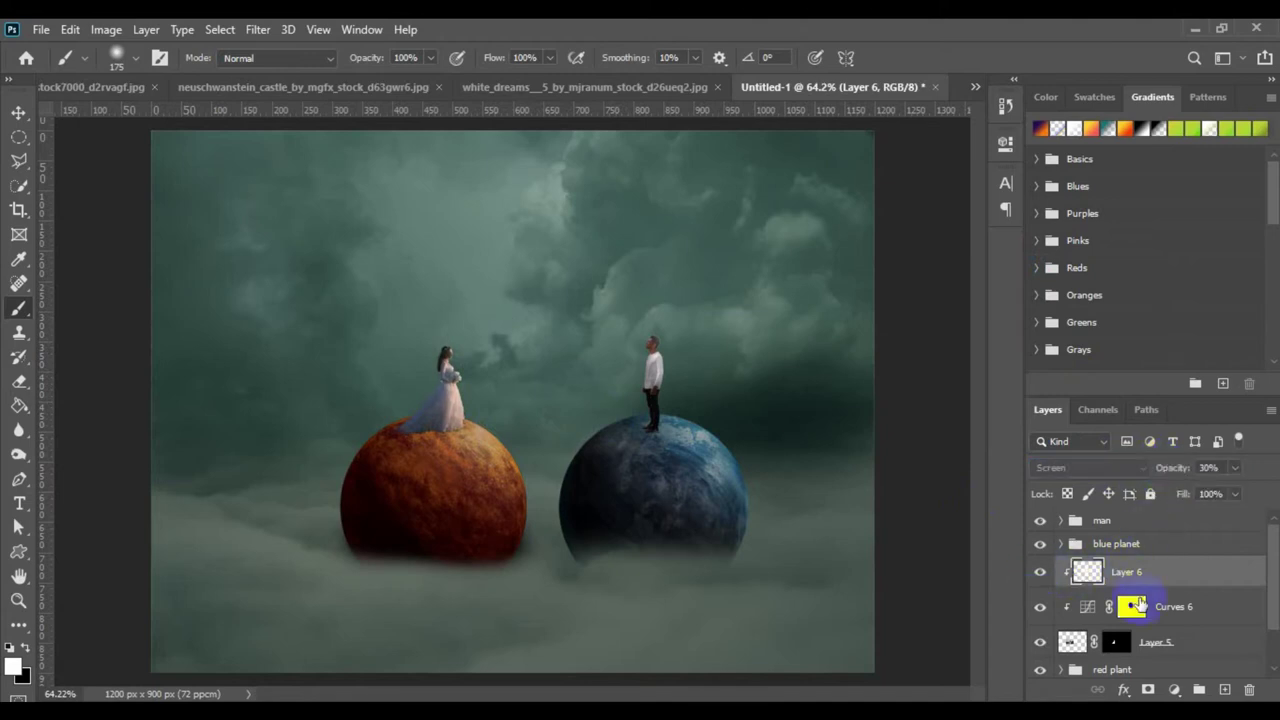
pyautogui.keyDown('shift'); pyautogui.click(1202, 643); pyautogui.keyUp('shift')
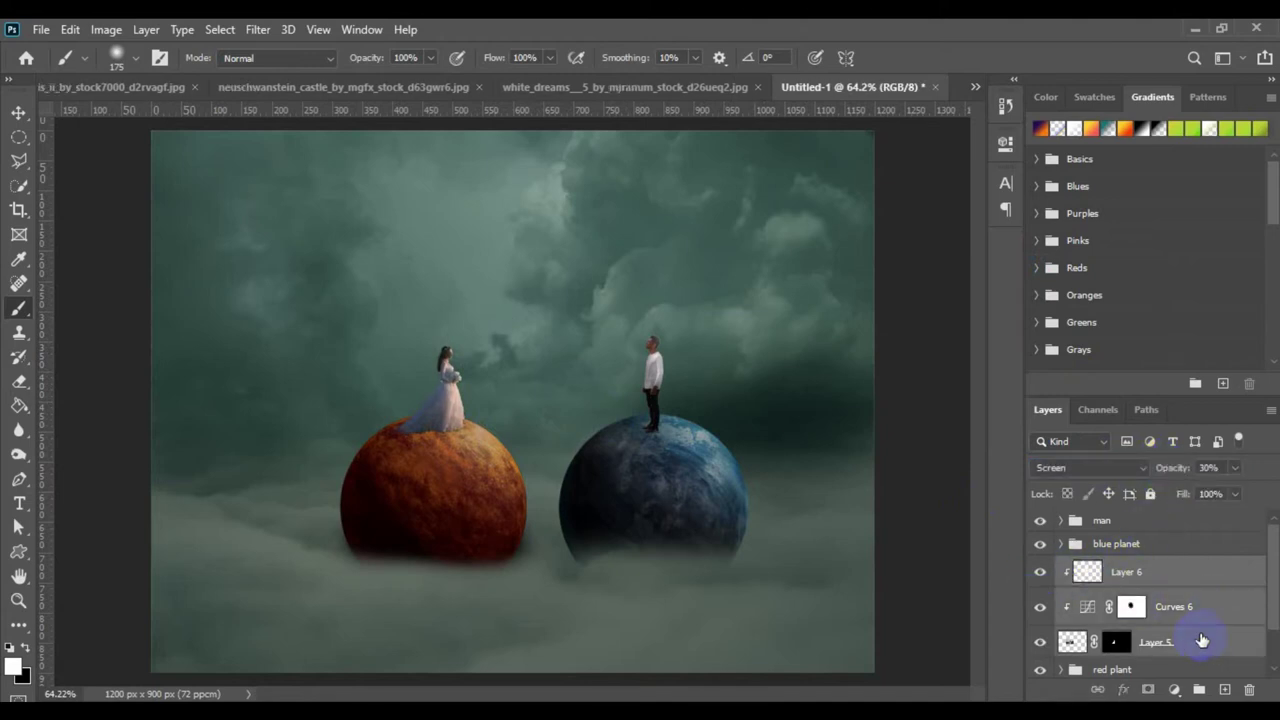
# - Group the selected bride layers and name the group woman
pyautogui.hotkey('ctrl', 'g')
pyautogui.doubleClick(1107, 570)
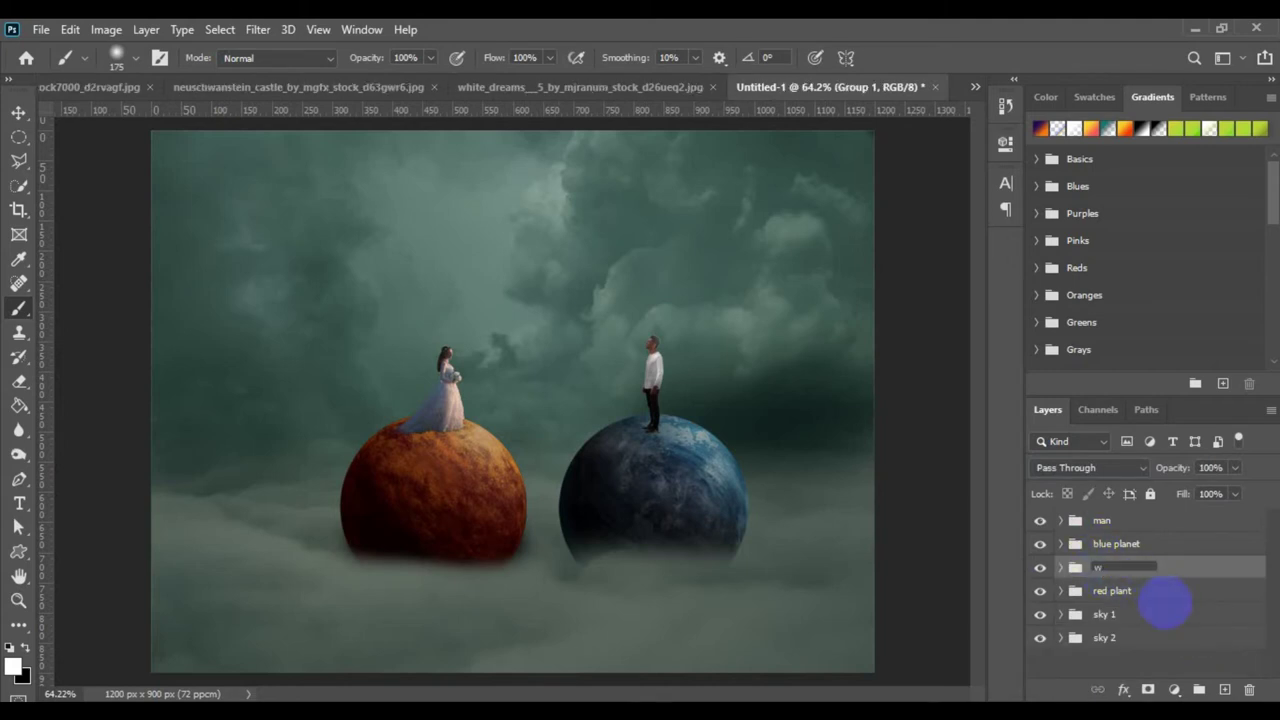
pyautogui.press('Return')
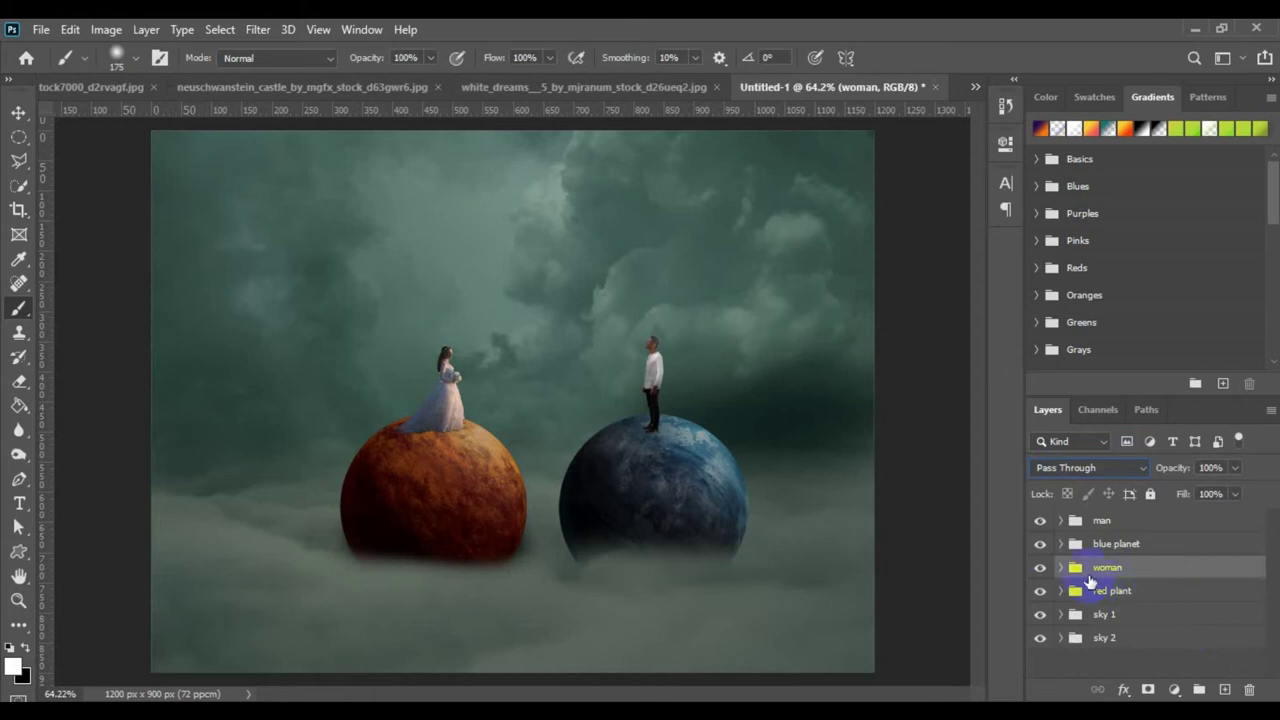
# - Duplicate Layer 5 as Layer 5 copy and convert the copy to a smart object
pyautogui.click(1060, 568)
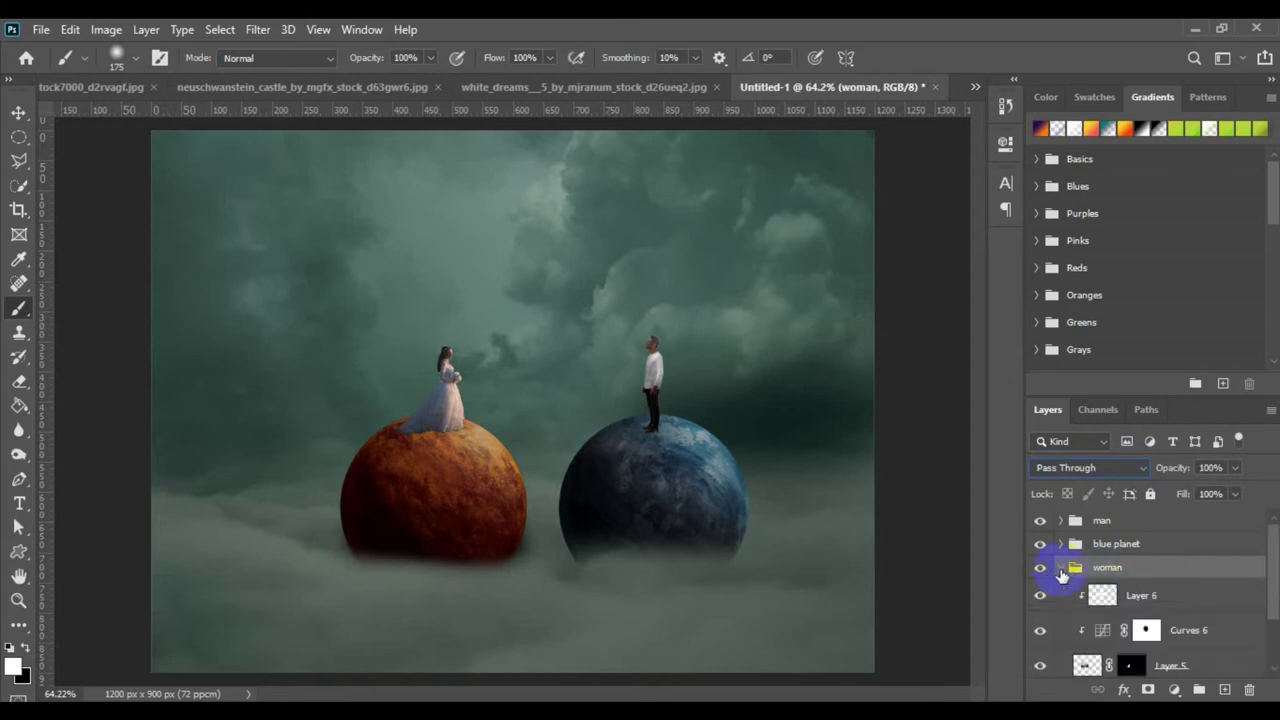
pyautogui.scroll(-1, 1208, 648)
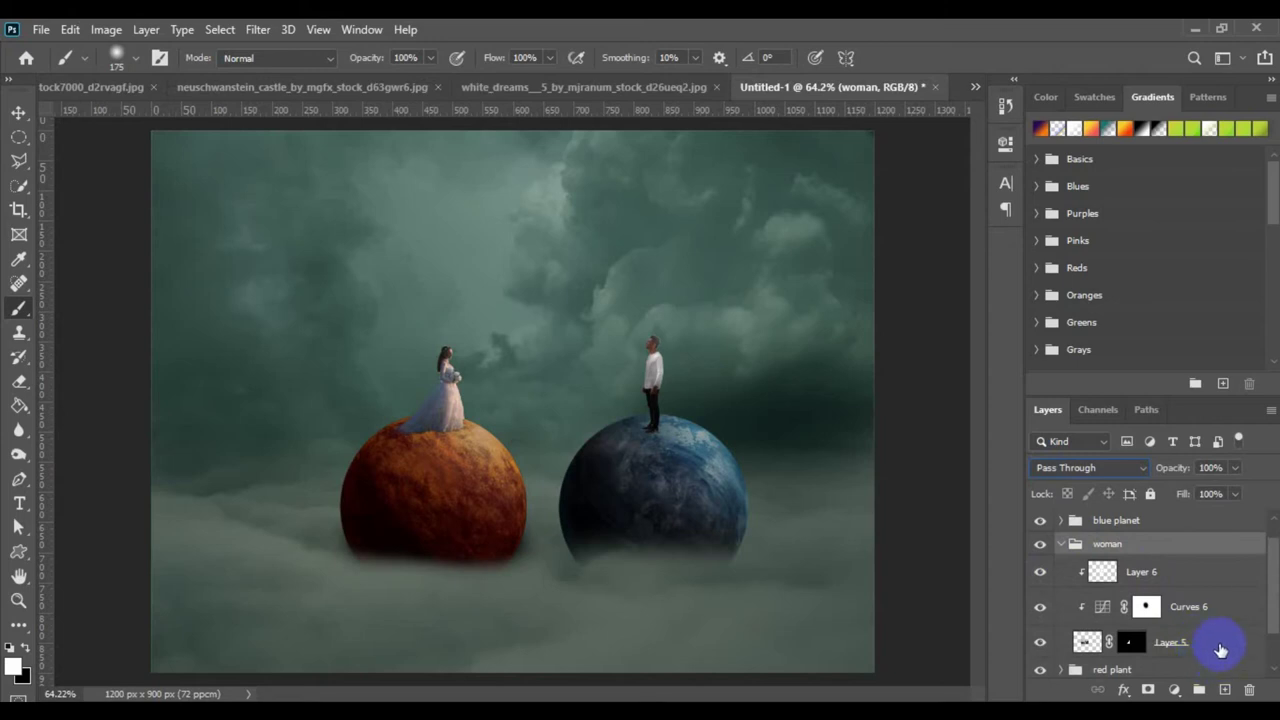
pyautogui.click(1233, 648)
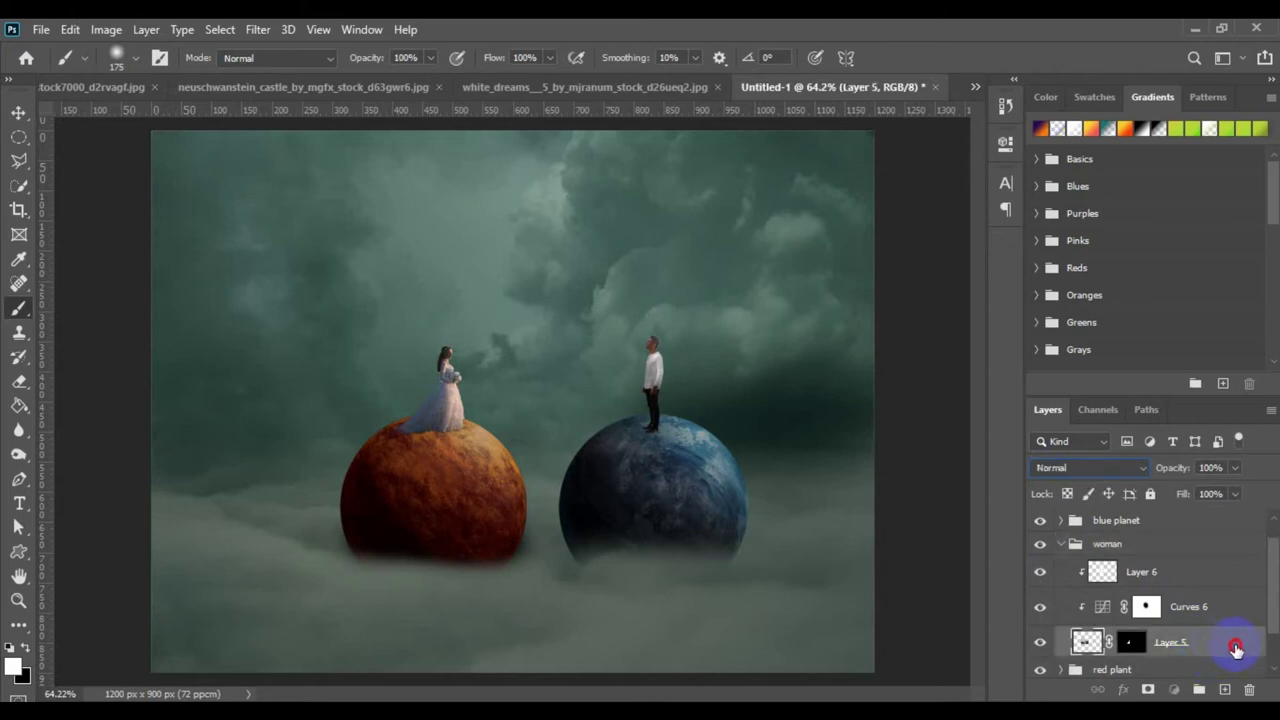
pyautogui.moveTo(1236, 650)
pyautogui.mouseDown()
pyautogui.moveTo(1201, 662)
pyautogui.moveTo(1220, 637)
pyautogui.moveTo(1216, 650)
pyautogui.mouseUp()
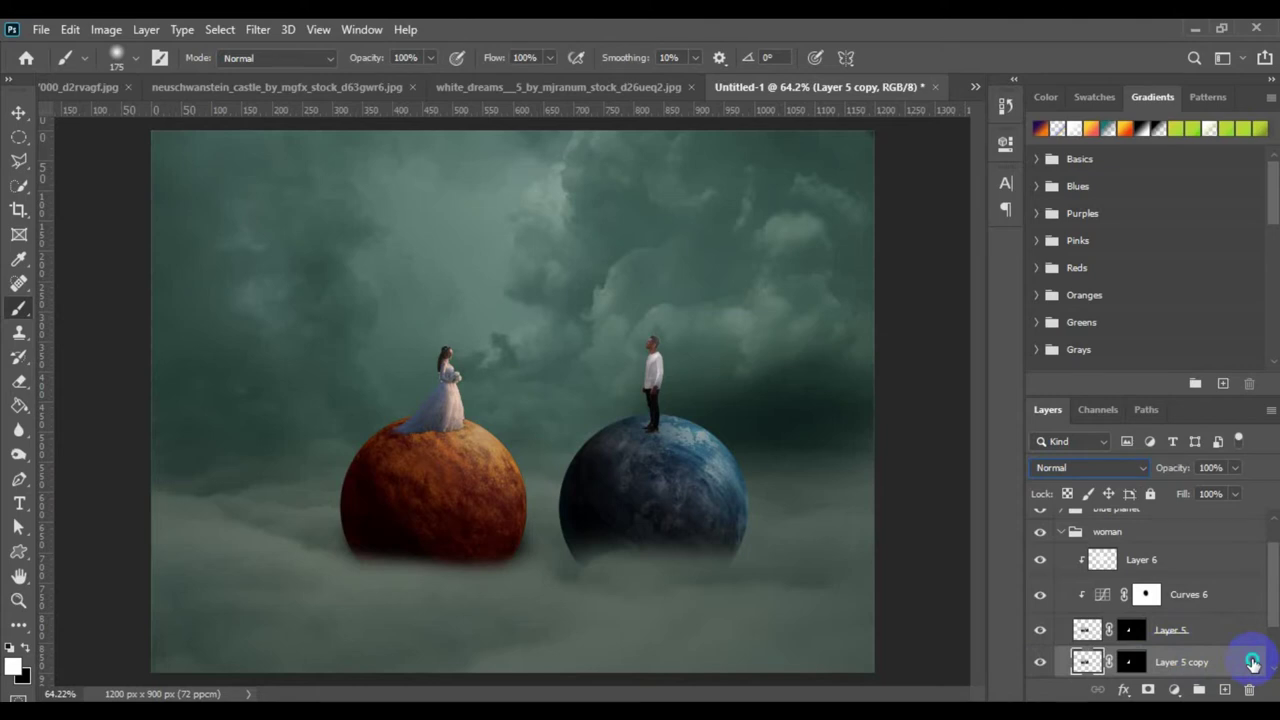
pyautogui.rightClick(1253, 662)
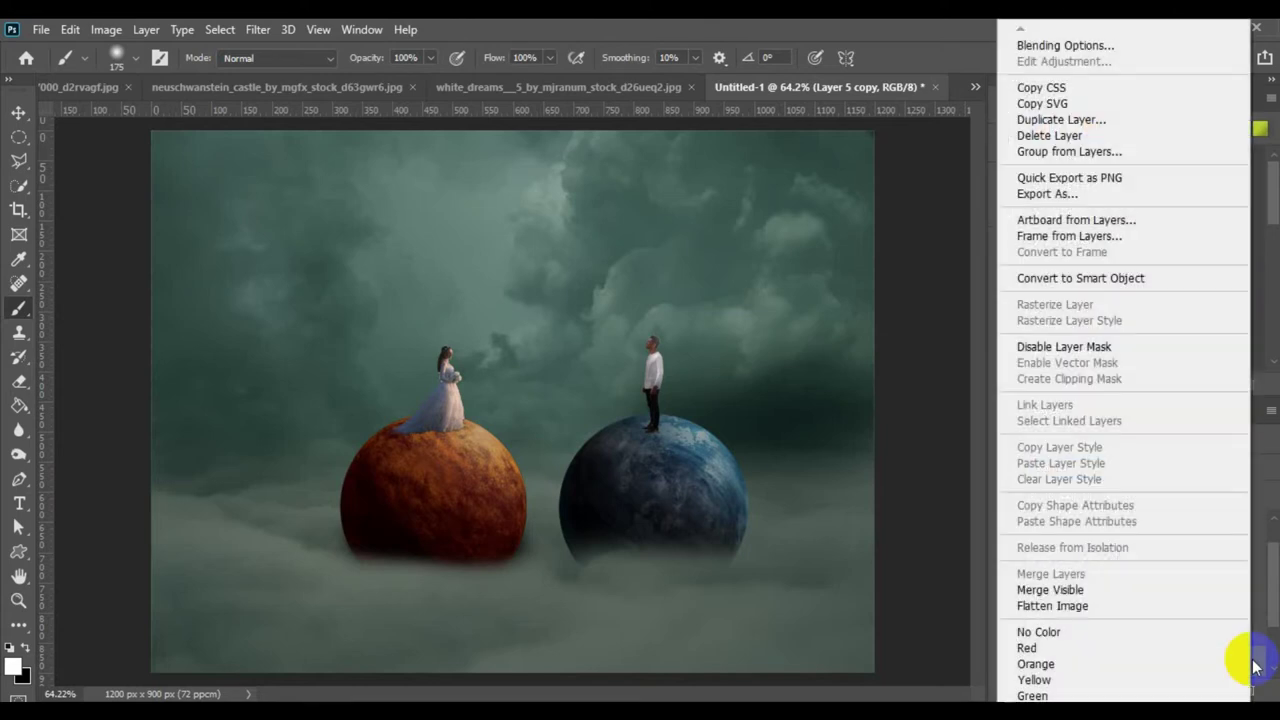
pyautogui.click(1118, 277)
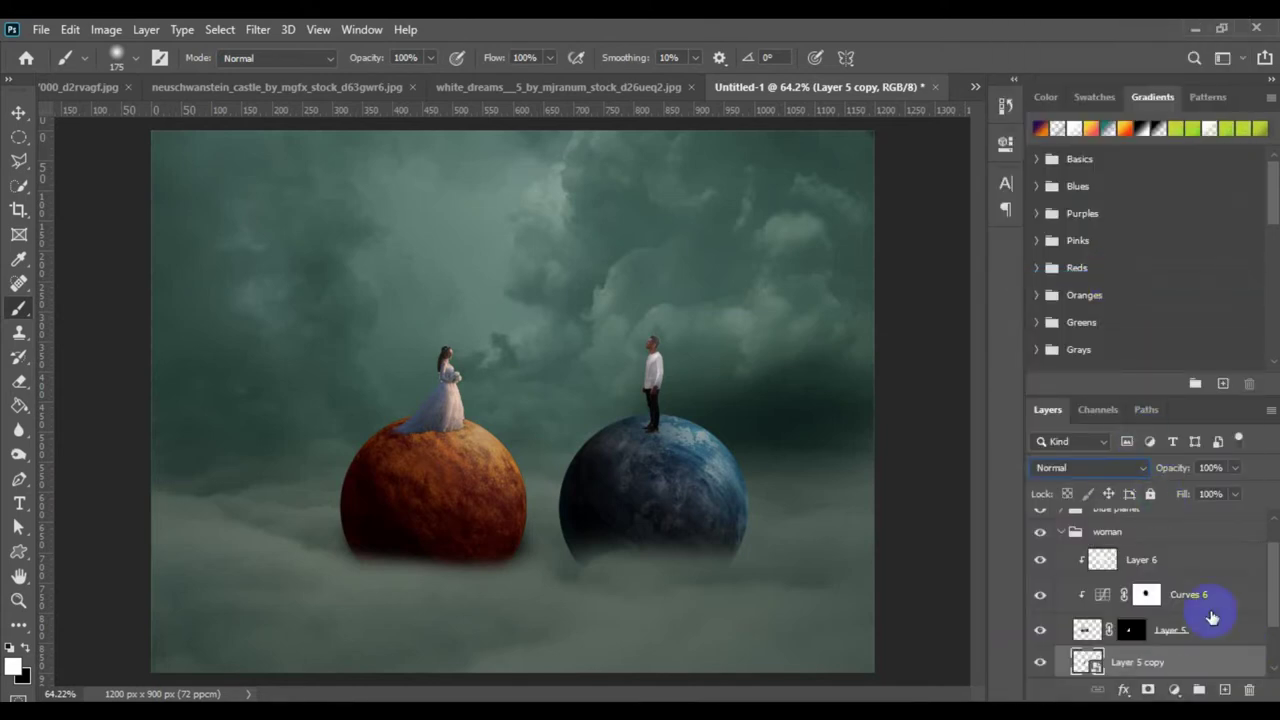
# - Give Layer 5 copy a black Color Overlay layer style
pyautogui.doubleClick(1232, 666)
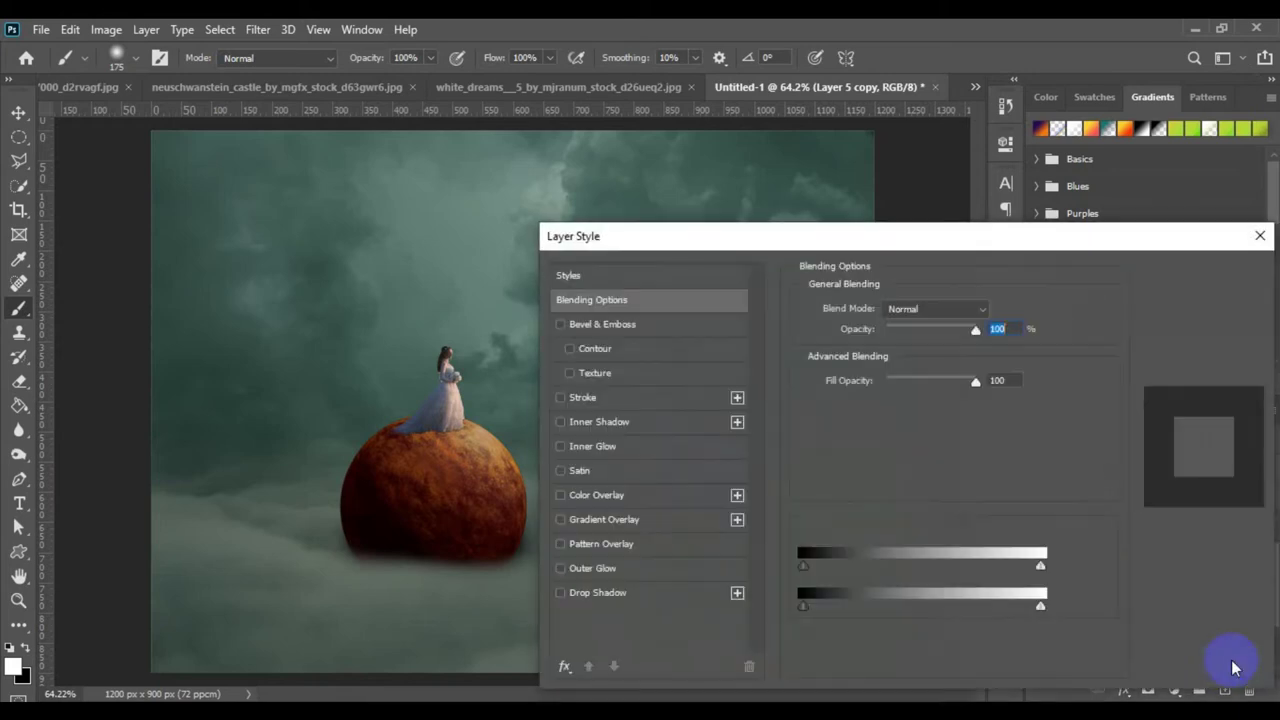
pyautogui.click(607, 495)
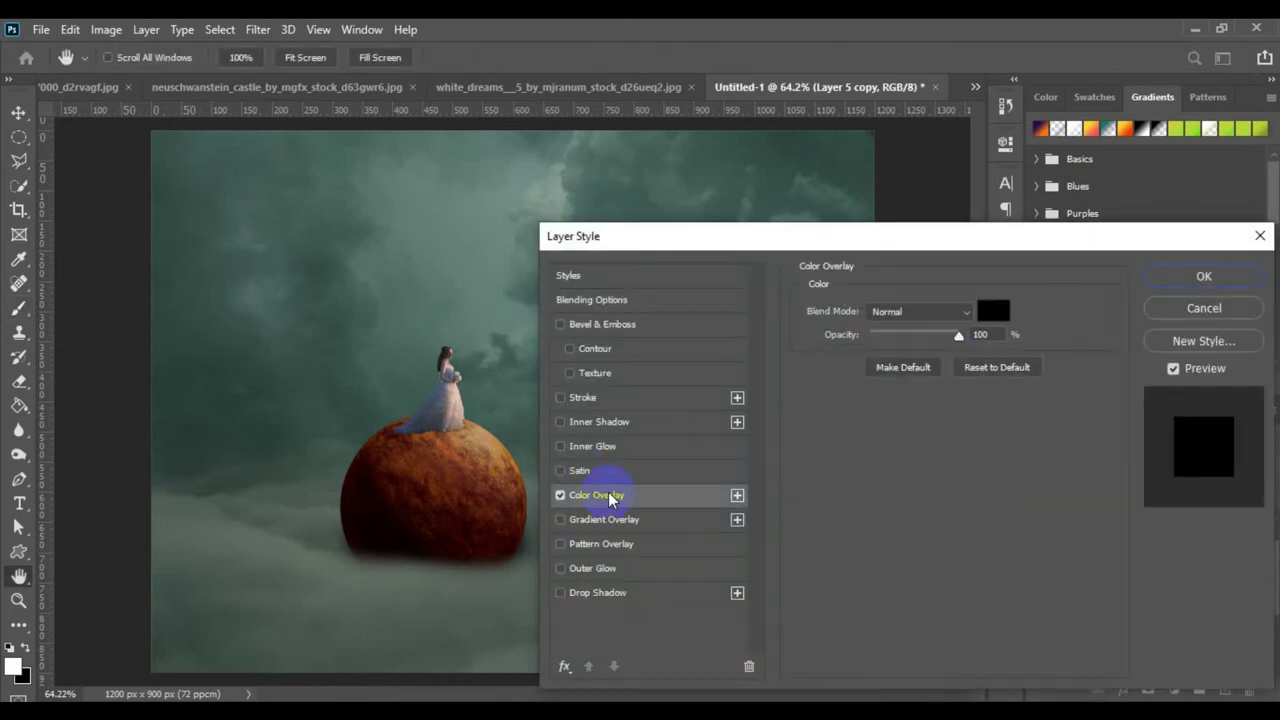
pyautogui.click(1160, 277)
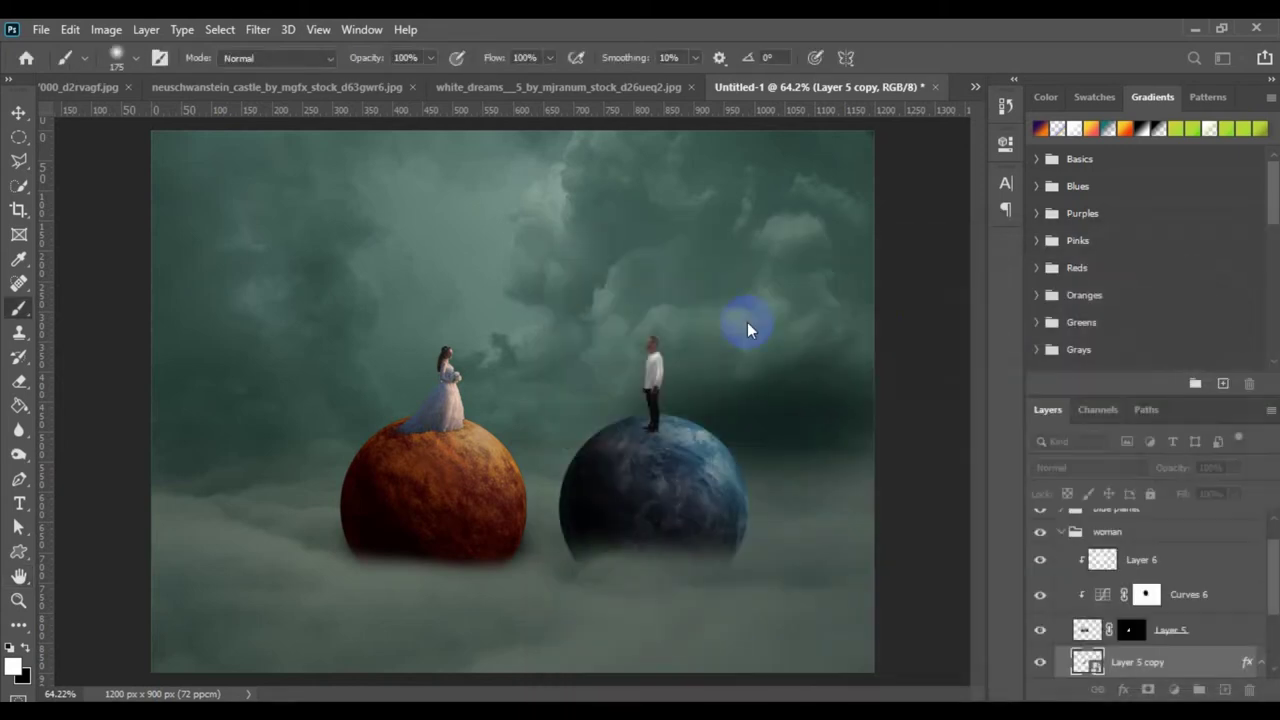
# - Flip, skew and warp the black copy into a shadow across the red planet
pyautogui.hotkey('ctrl', 't')
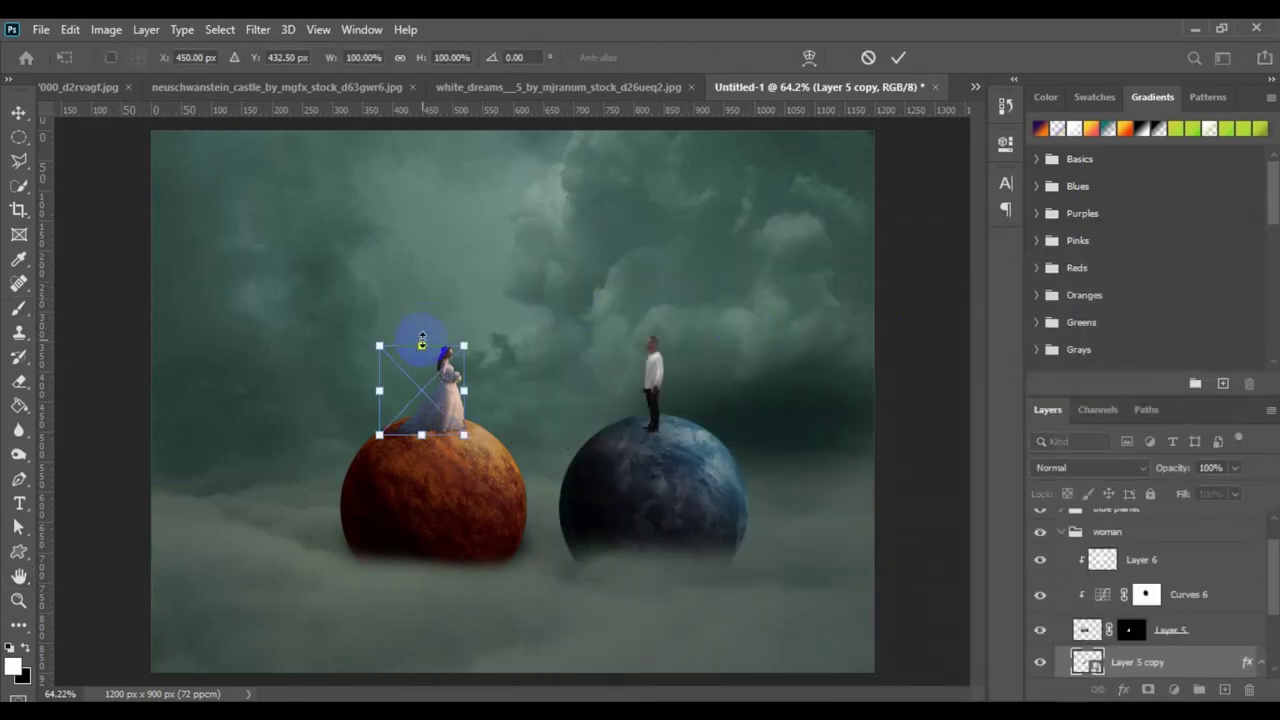
pyautogui.moveTo(422, 350); pyautogui.dragTo(447, 455)
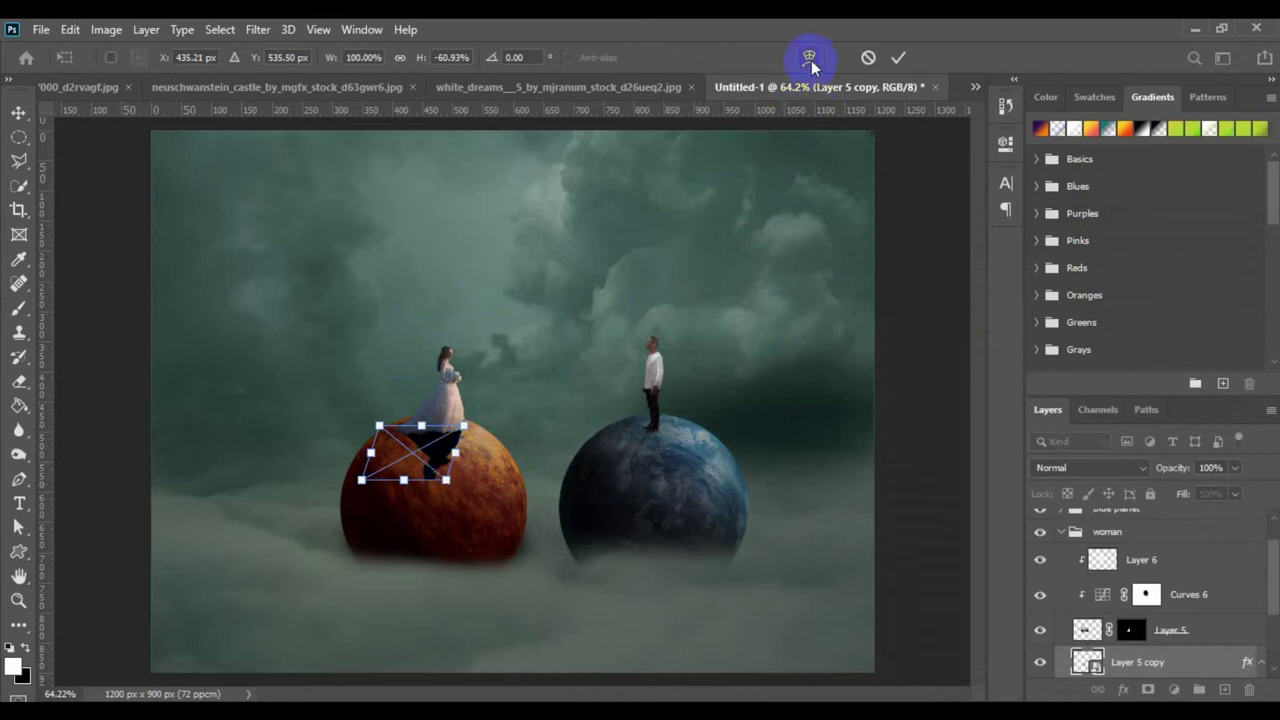
pyautogui.click(810, 58)
pyautogui.moveTo(423, 451); pyautogui.dragTo(419, 458)
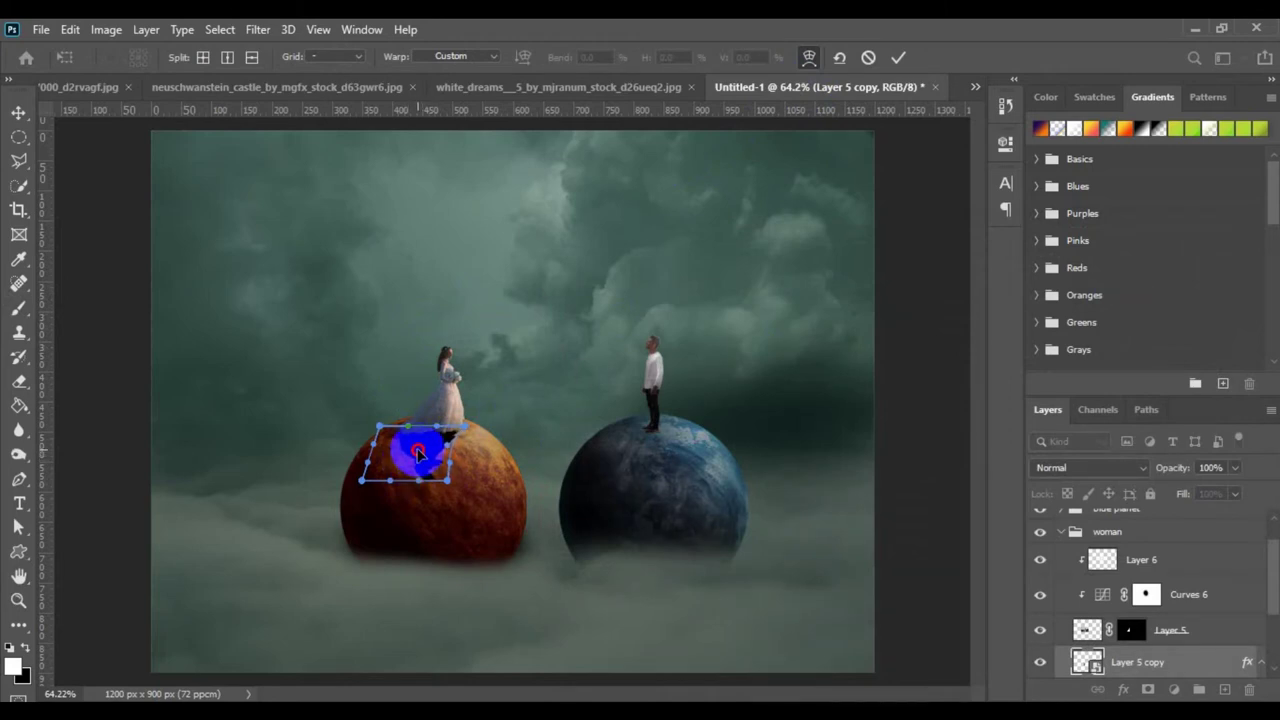
pyautogui.moveTo(418, 455)
pyautogui.mouseDown()
pyautogui.moveTo(405, 457)
pyautogui.moveTo(414, 470)
pyautogui.mouseUp()
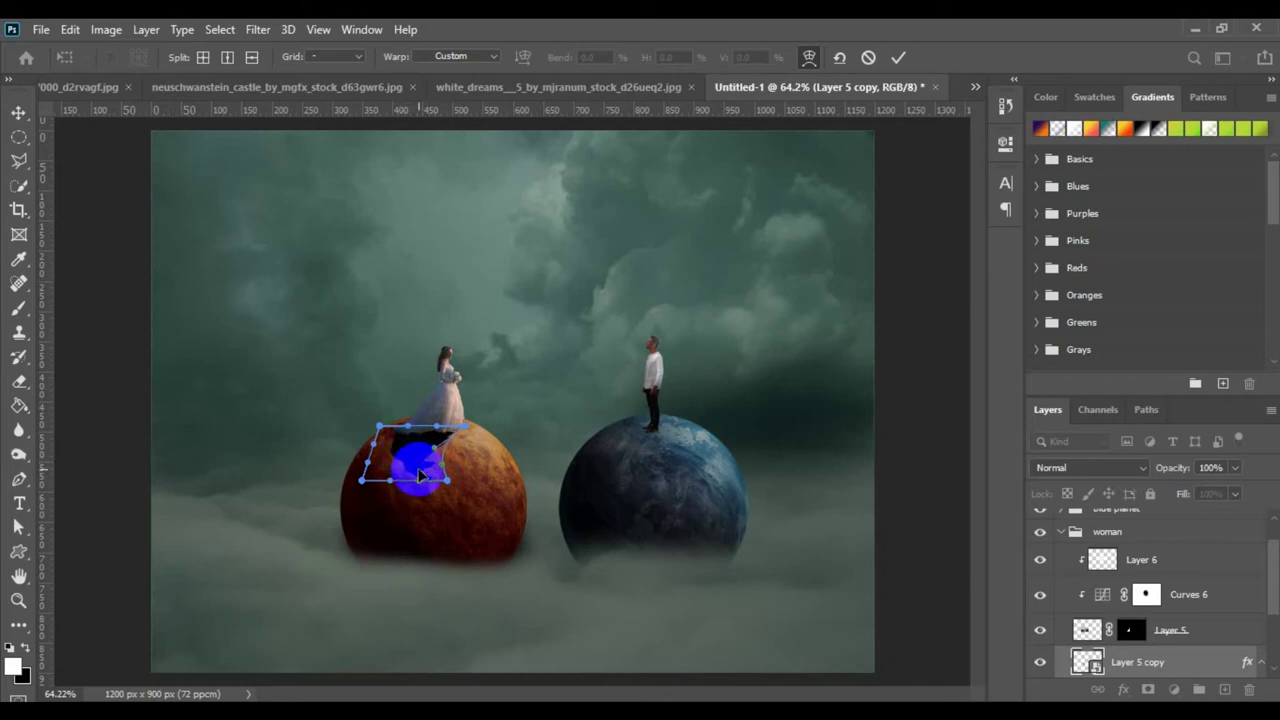
pyautogui.click(900, 60)
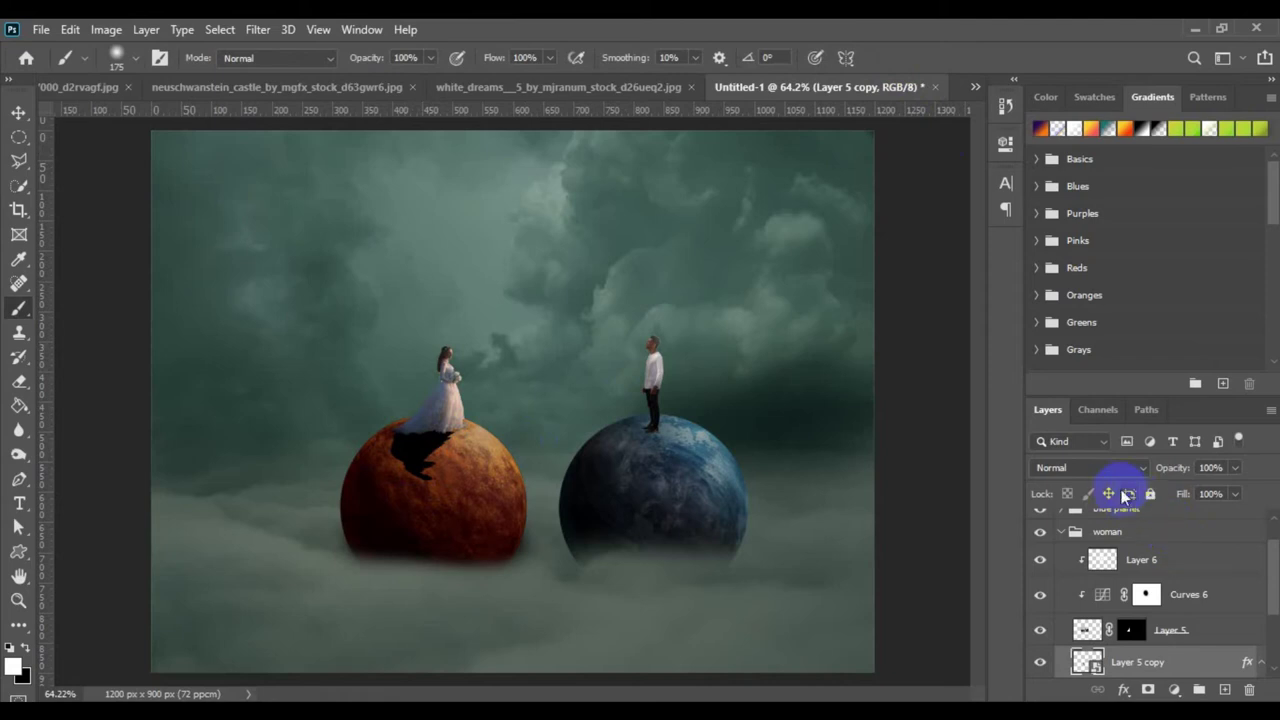
# - Set the bride's shadow to Multiply blending at about 46% opacity
pyautogui.click(1100, 468)
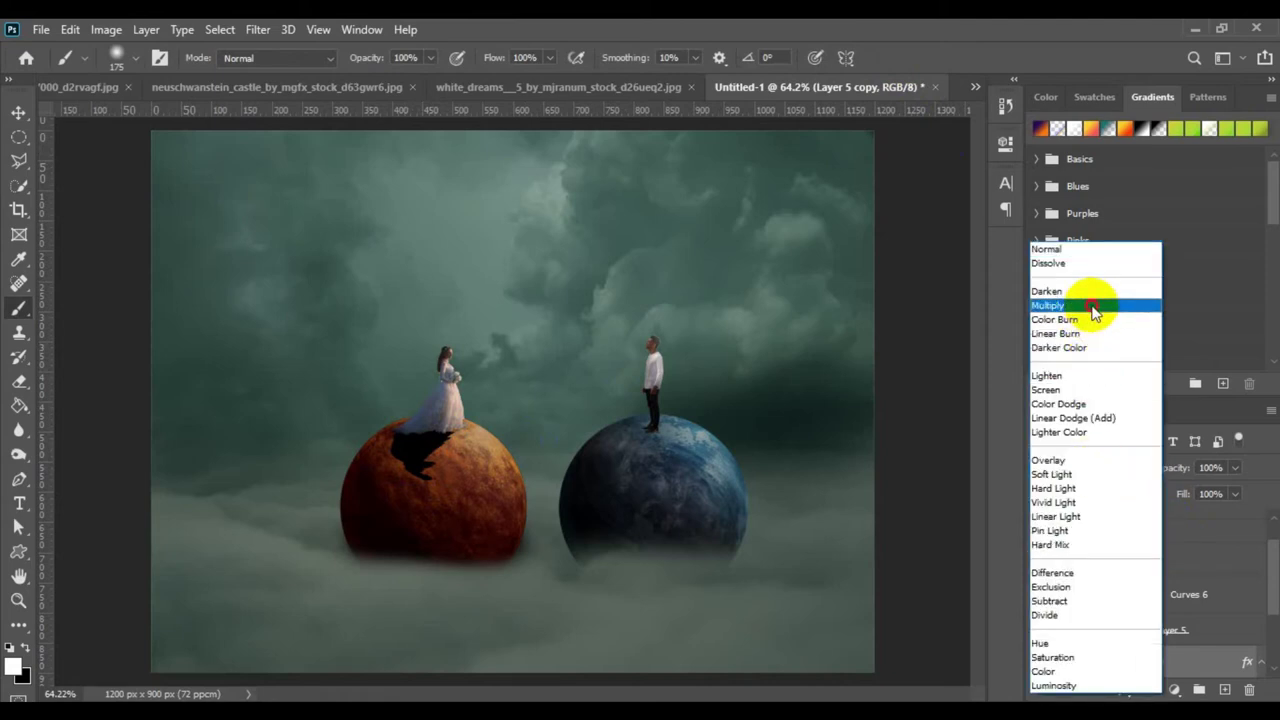
pyautogui.click(1108, 304)
pyautogui.click(1171, 473)
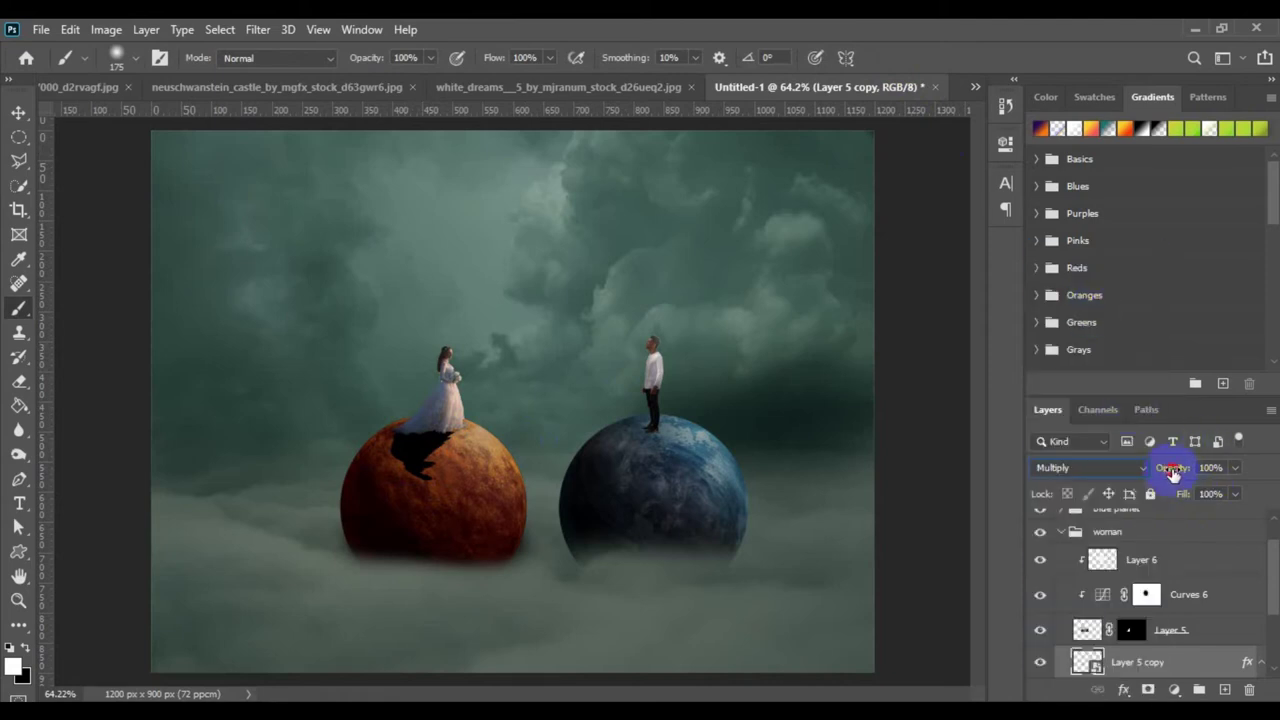
pyautogui.moveTo(1173, 473); pyautogui.dragTo(1124, 470)
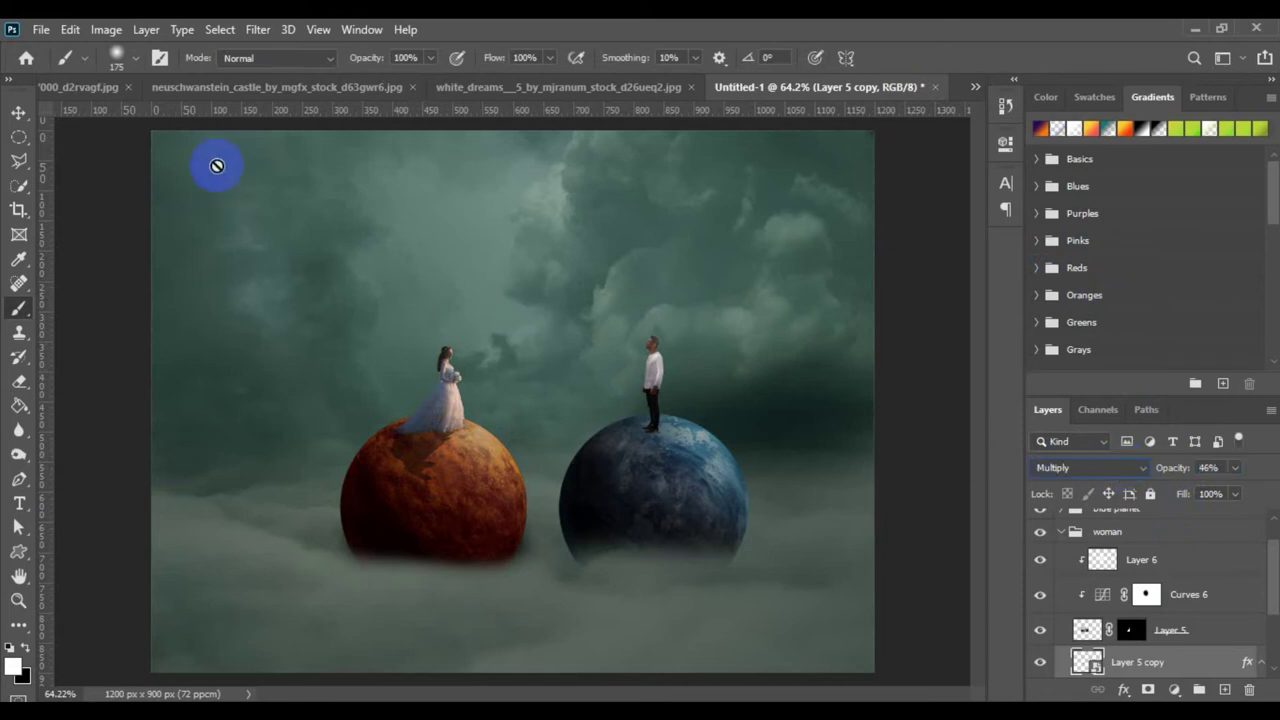
# - Apply a Gaussian Blur with a 2.3-pixel radius to the shadow
pyautogui.click(257, 29)
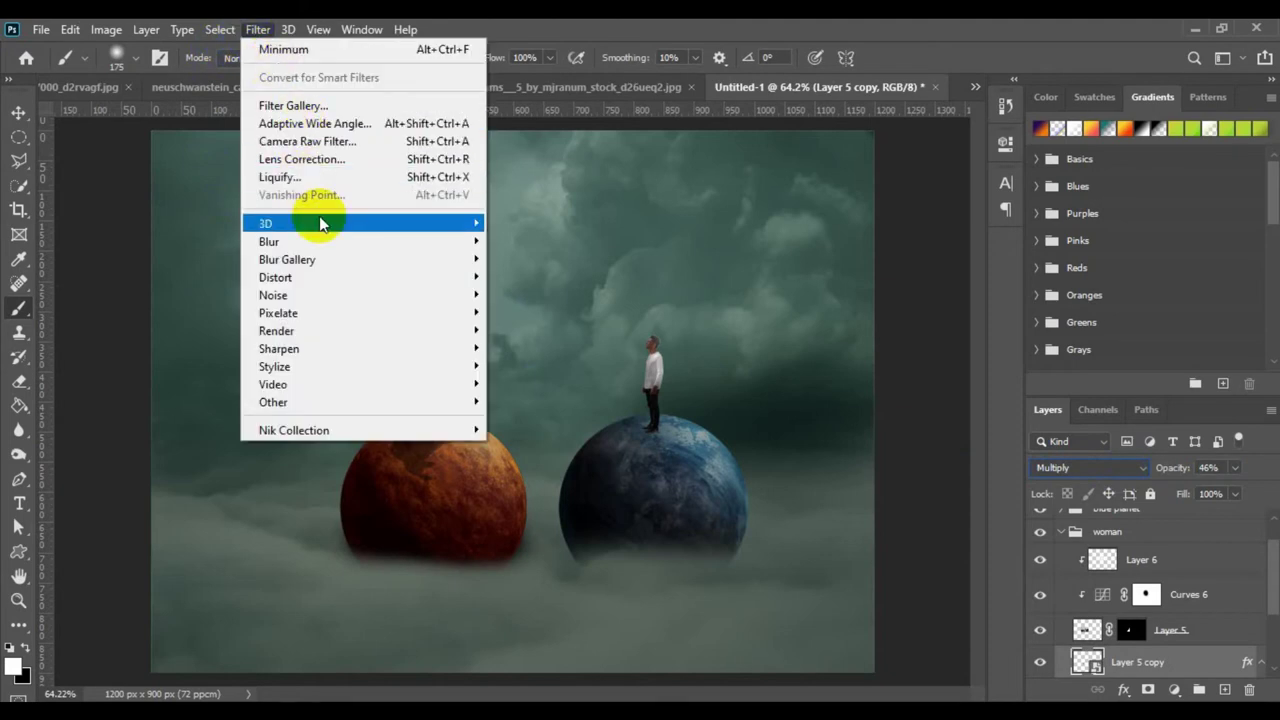
pyautogui.moveTo(328, 244)
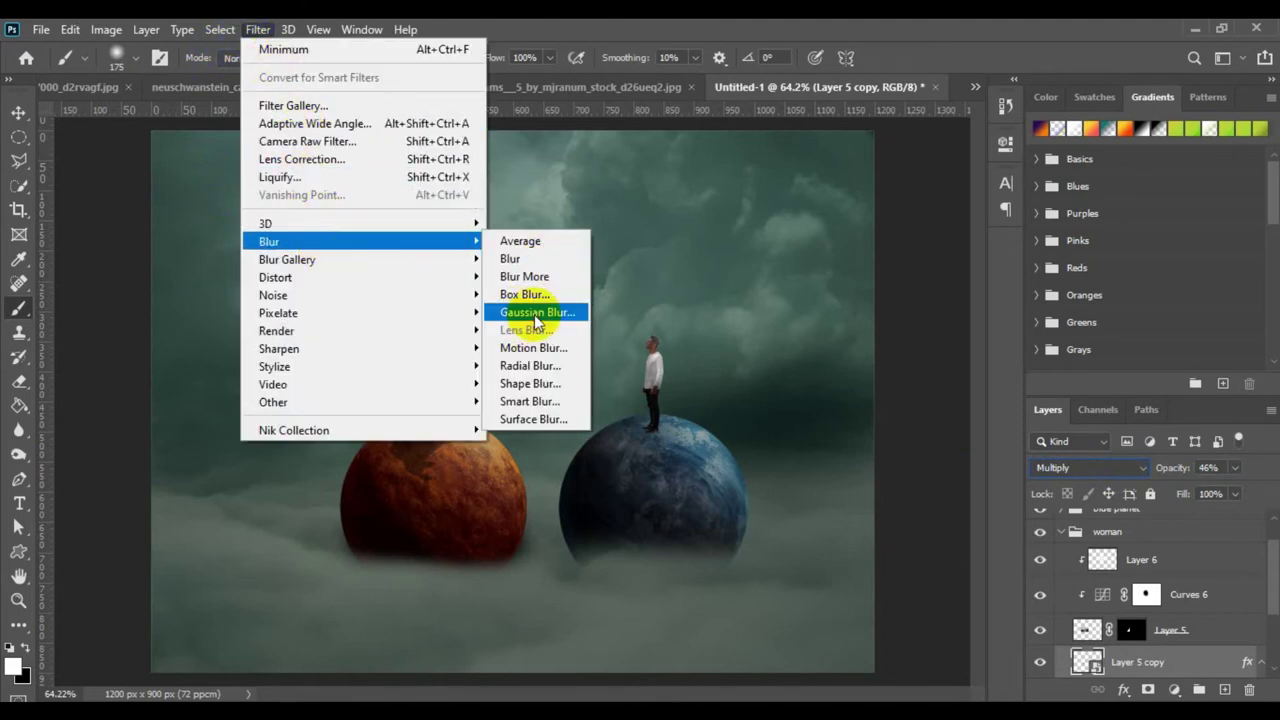
pyautogui.click(530, 313)
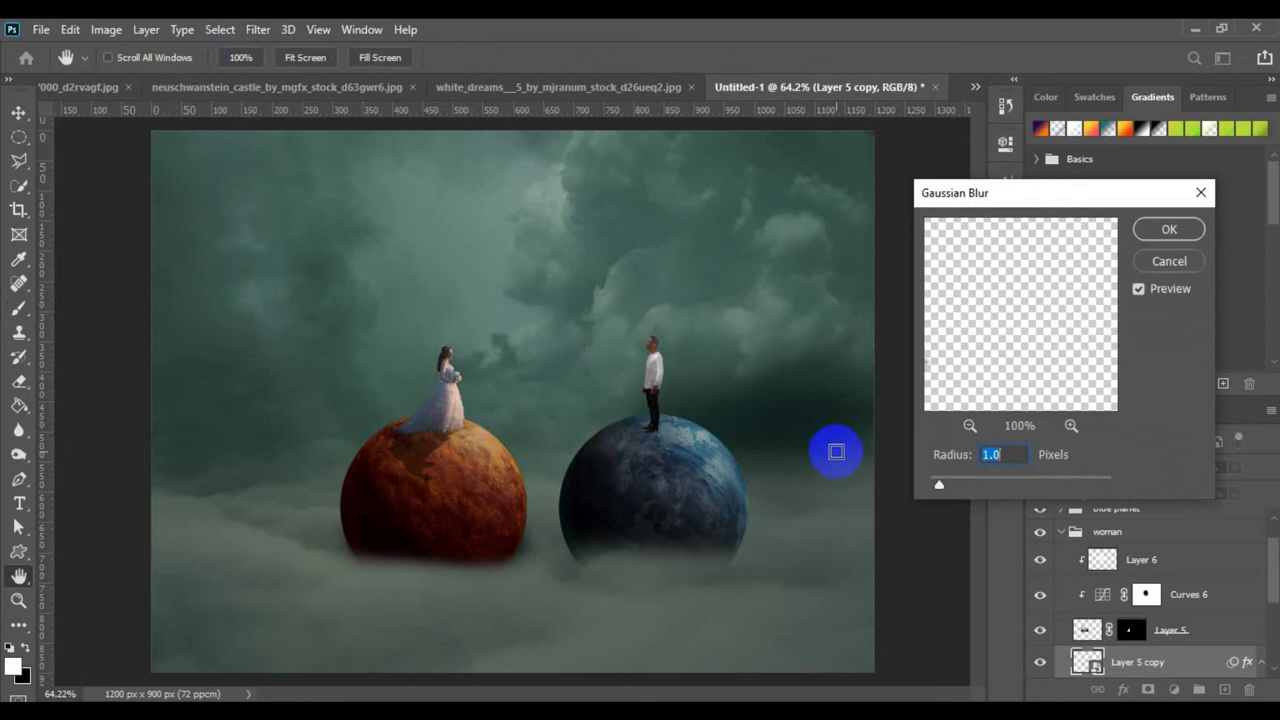
pyautogui.moveTo(942, 482)
pyautogui.mouseDown()
pyautogui.moveTo(973, 483)
pyautogui.moveTo(951, 488)
pyautogui.mouseUp()
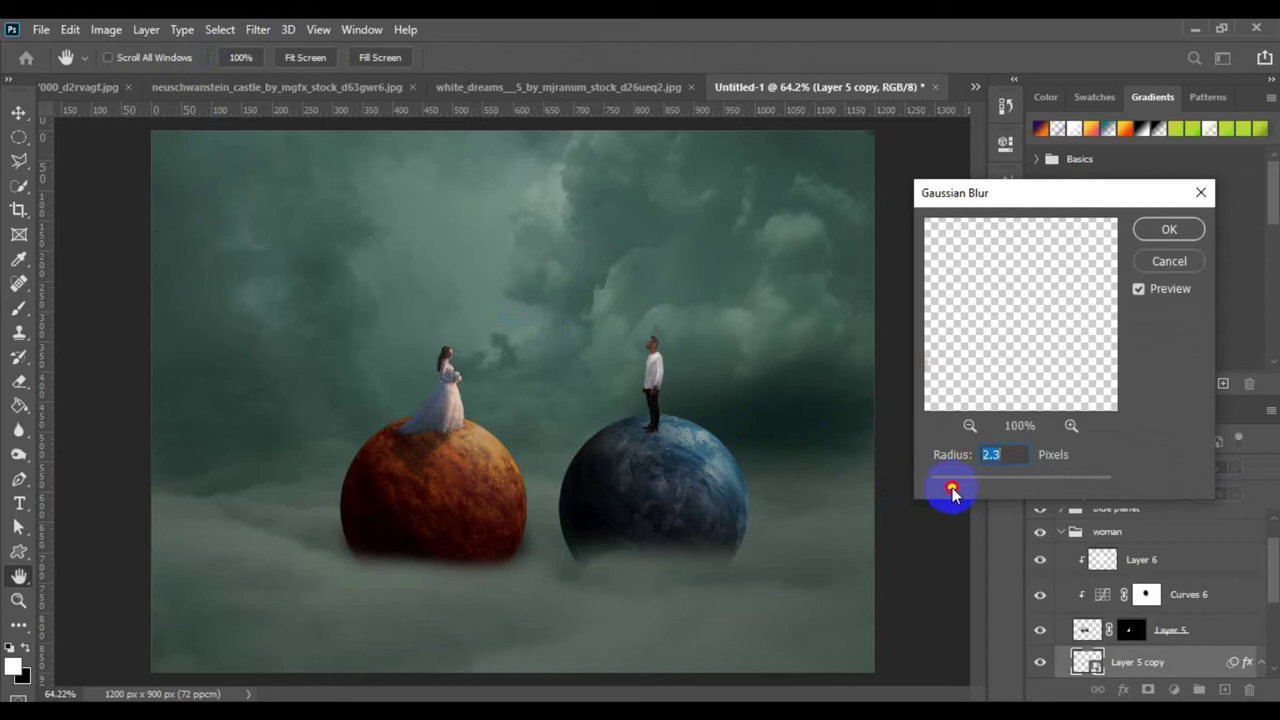
pyautogui.click(1154, 230)
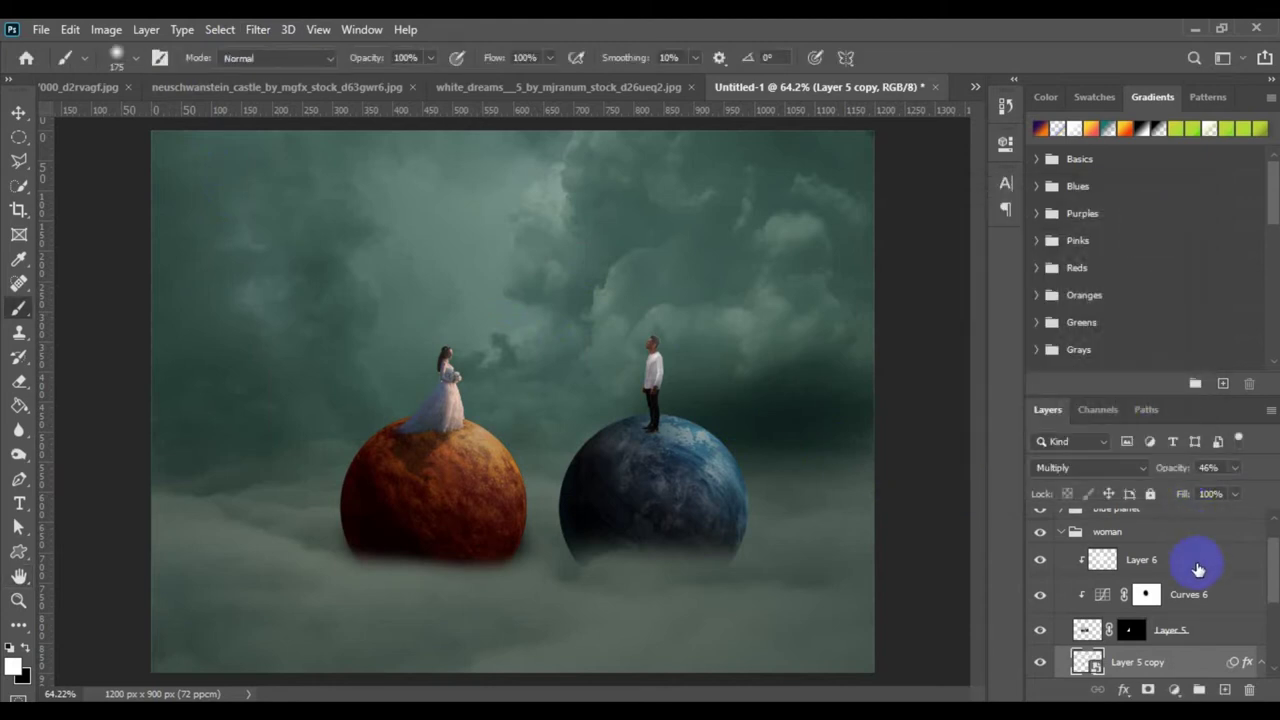
# - Collapse the woman group and toggle its visibility to check the shadow
pyautogui.click(1055, 535)
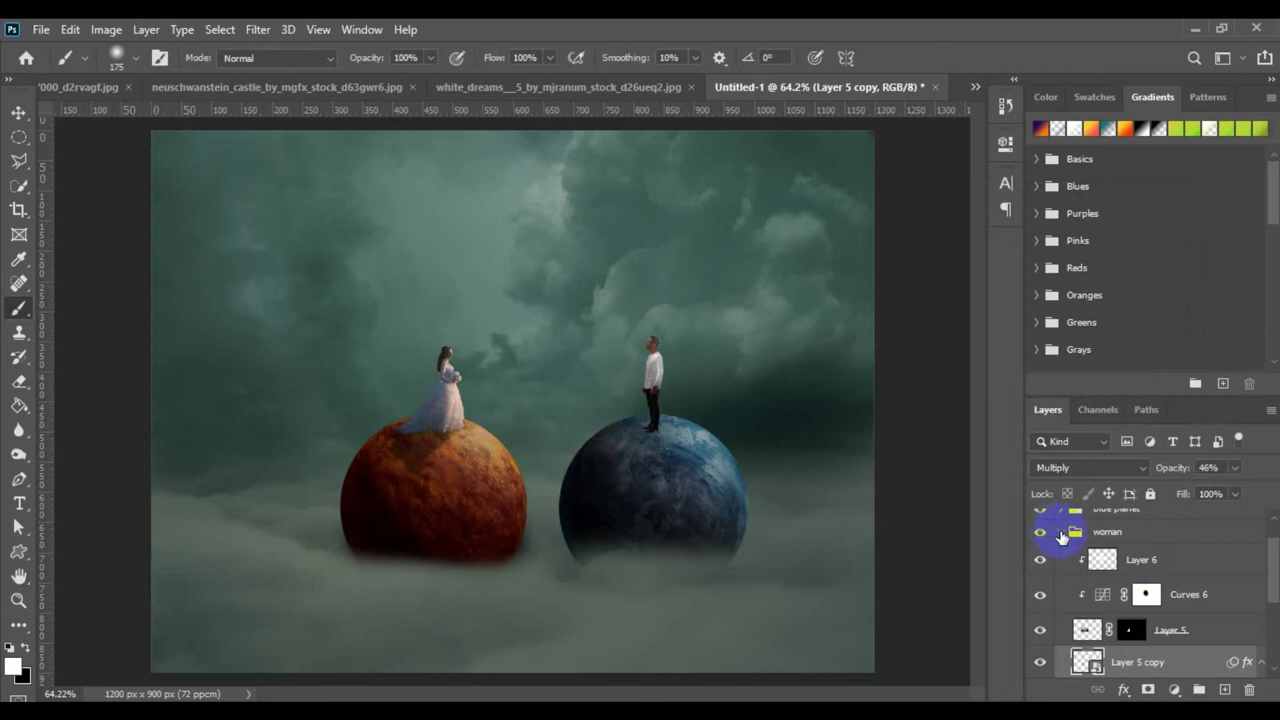
pyautogui.click(1045, 567)
pyautogui.click(1041, 568)
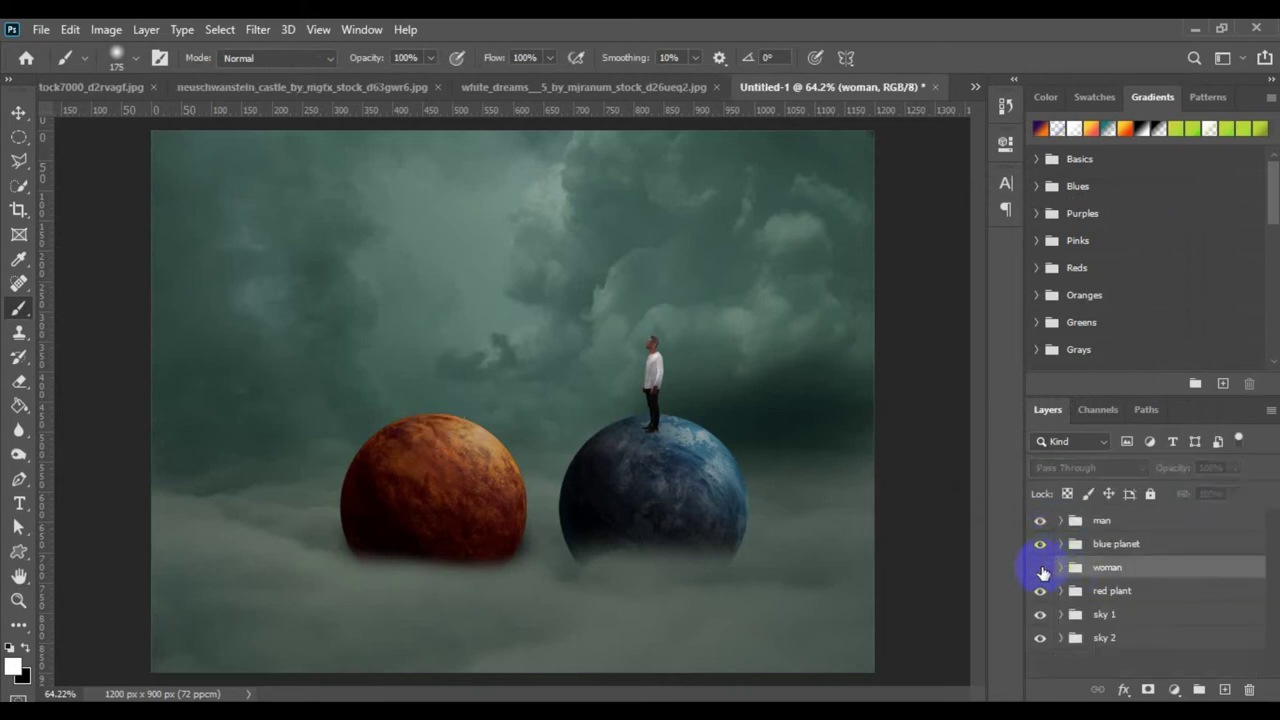
pyautogui.click(1041, 568)
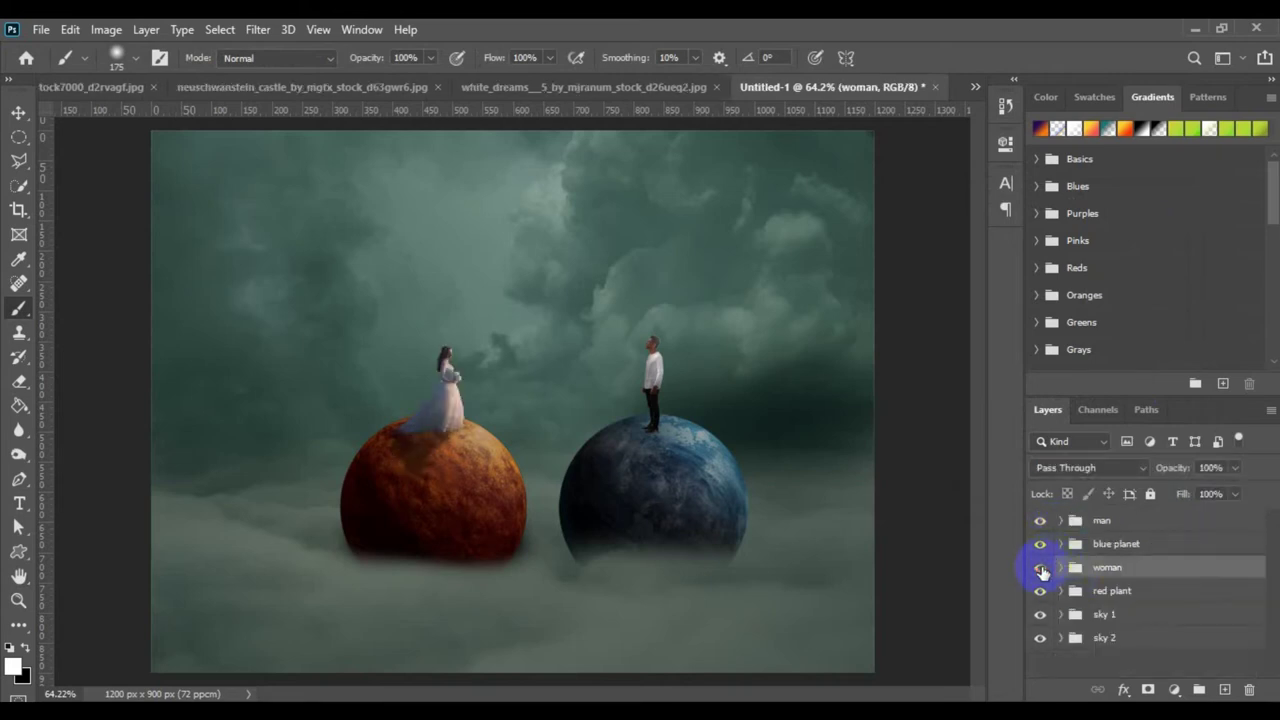
# - Expand the man group, duplicate Layer 3 as Layer 3 copy, and convert it to a smart object
pyautogui.click(1061, 521)
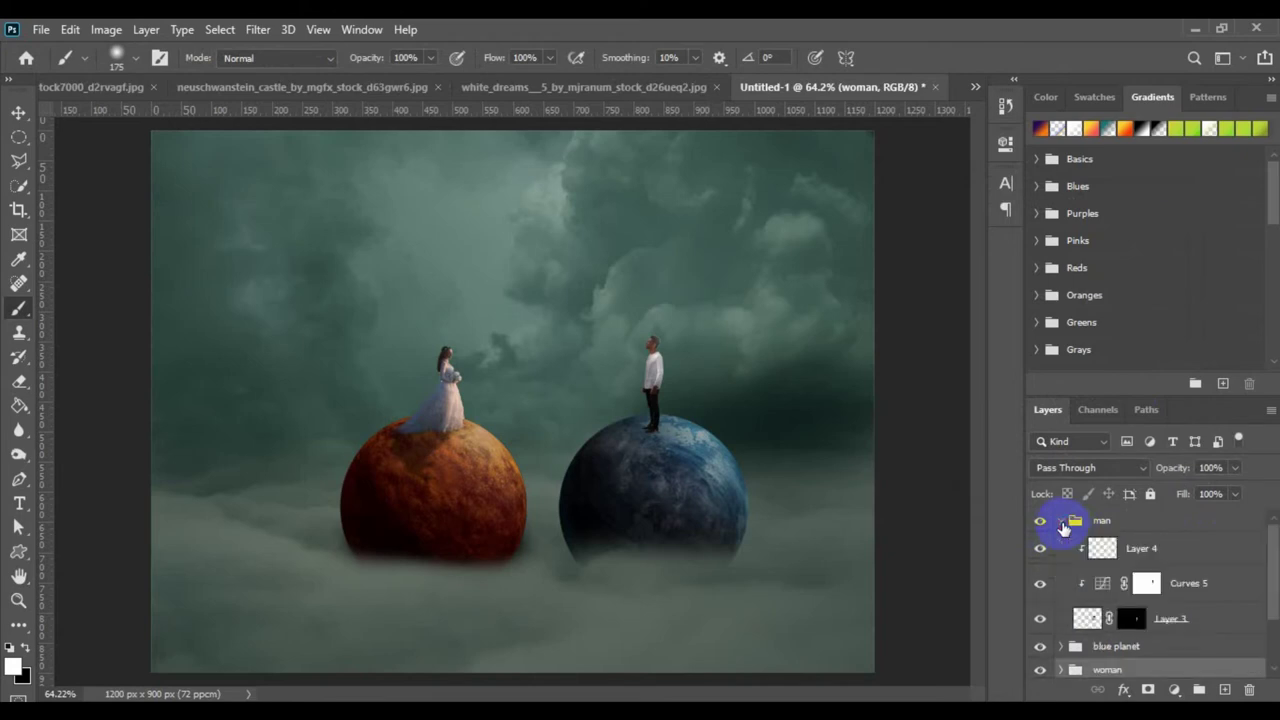
pyautogui.click(1226, 626)
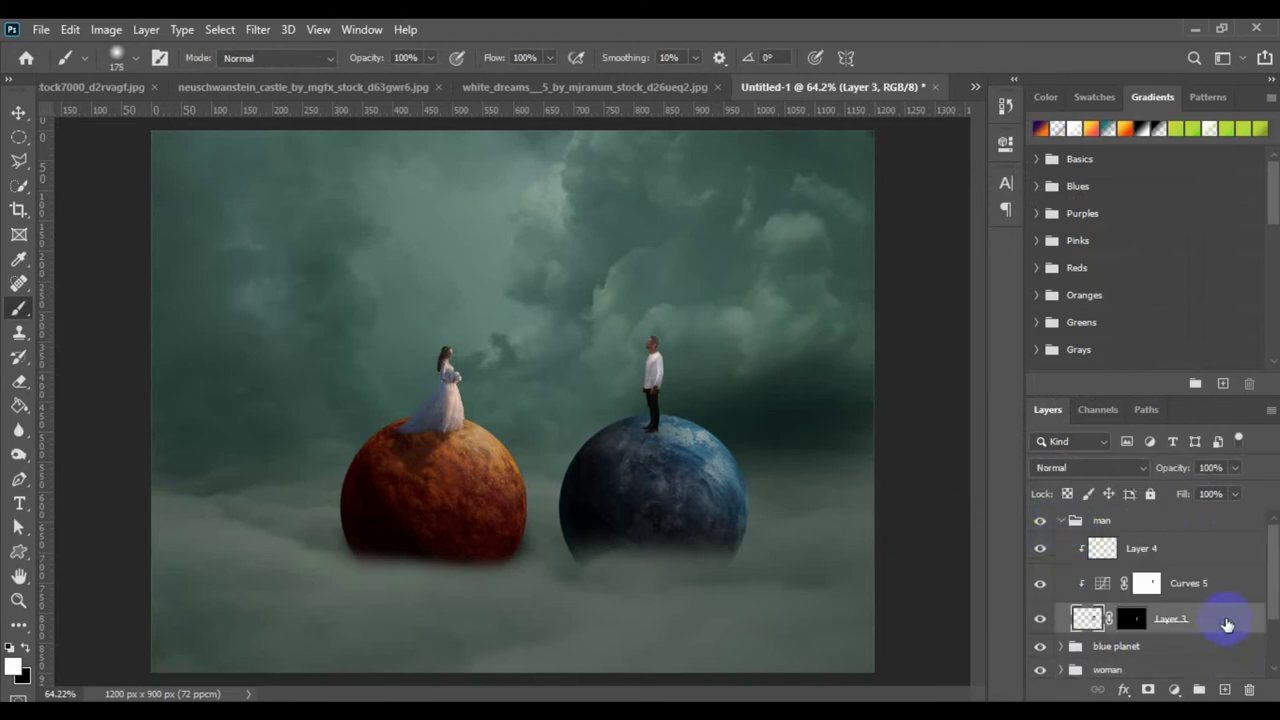
pyautogui.moveTo(1226, 626); pyautogui.dragTo(1221, 648)
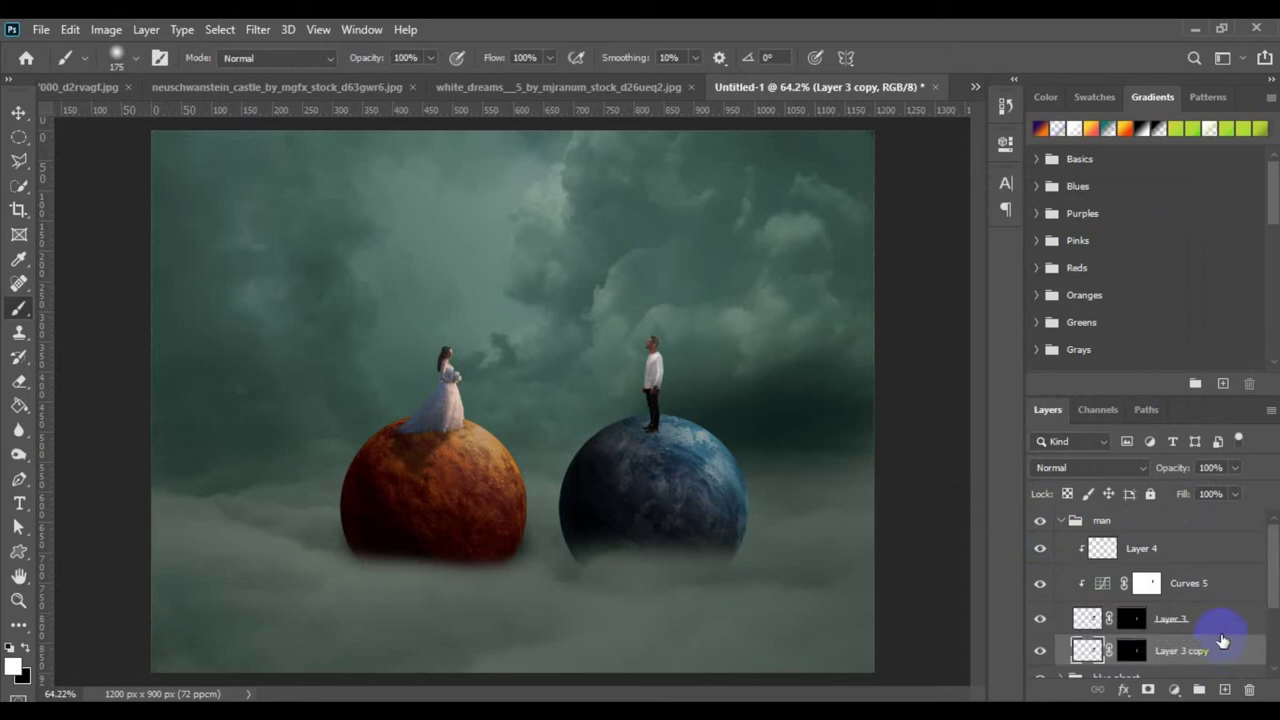
pyautogui.rightClick(1226, 654)
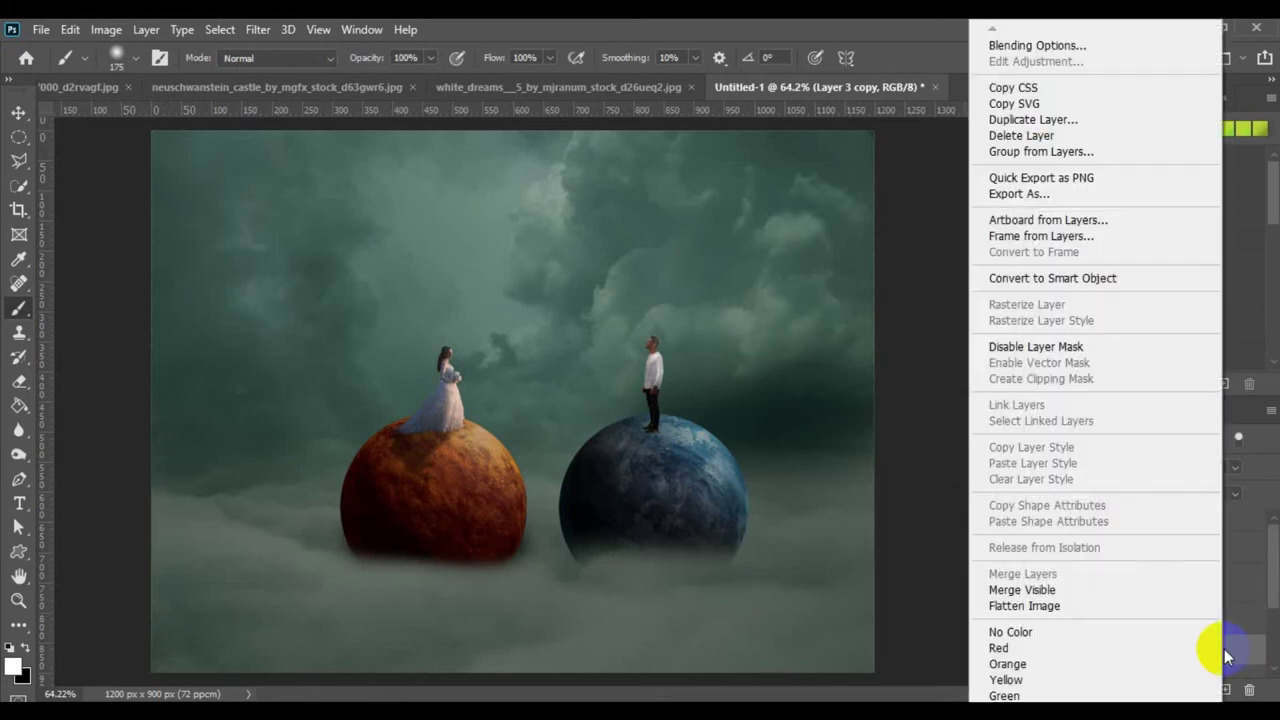
pyautogui.click(1064, 280)
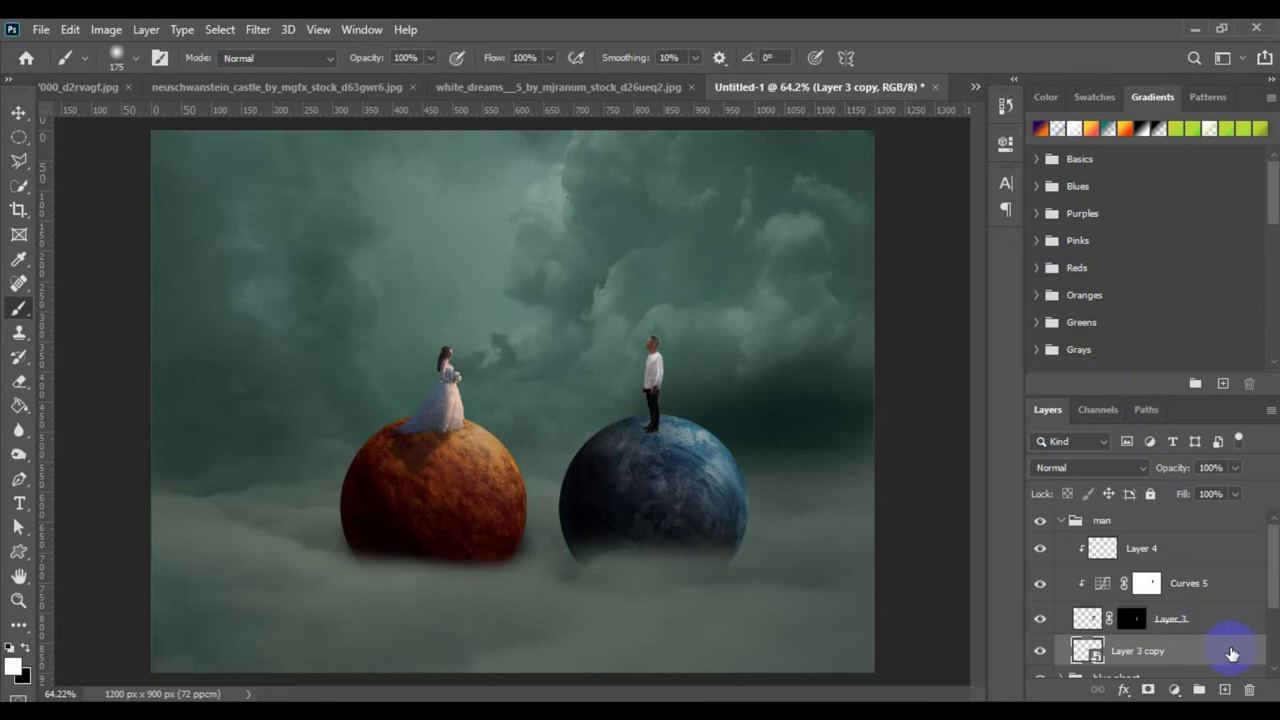
pyautogui.doubleClick(1232, 654)
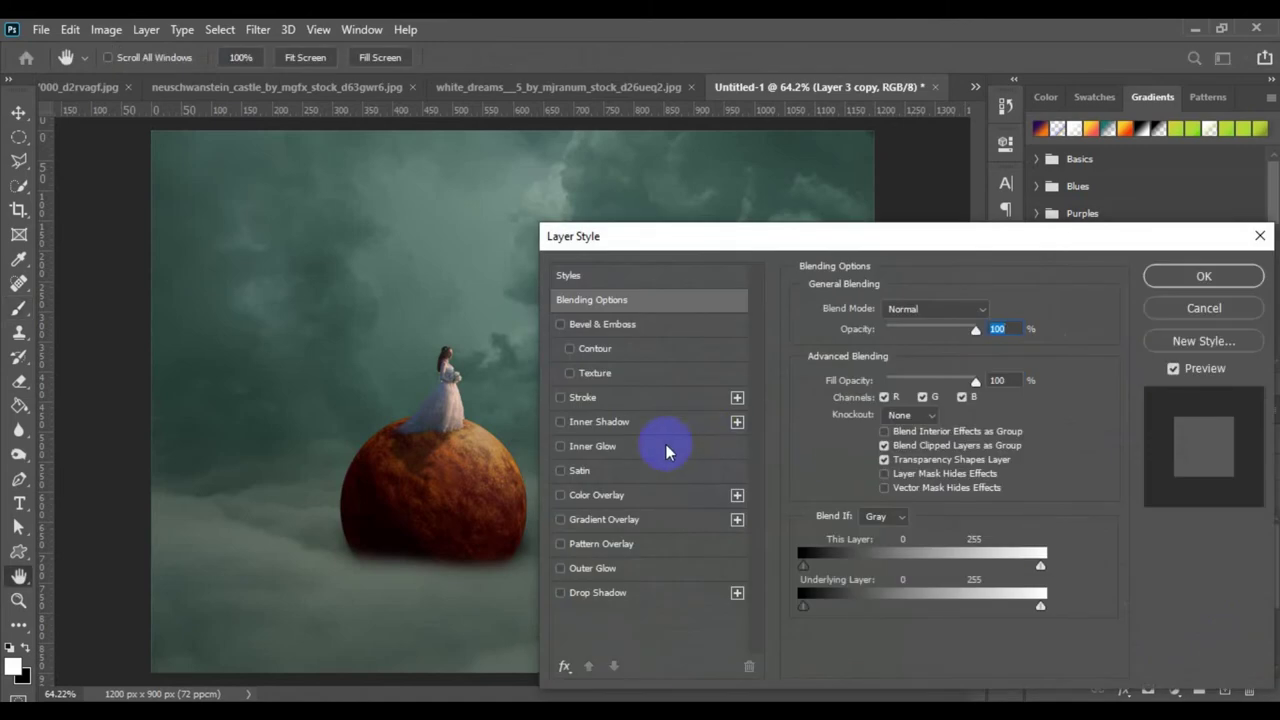
# - Give Layer 3 copy a black Color Overlay and Multiply blending
pyautogui.click(598, 495)
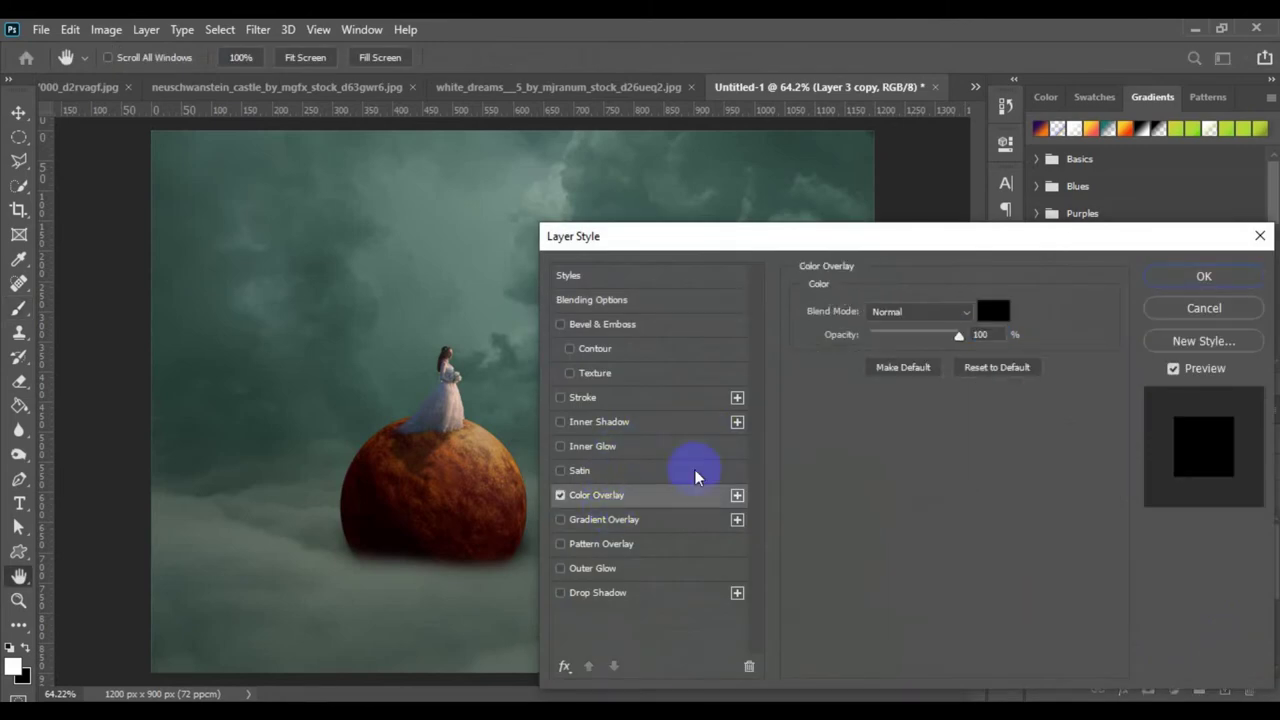
pyautogui.click(1203, 277)
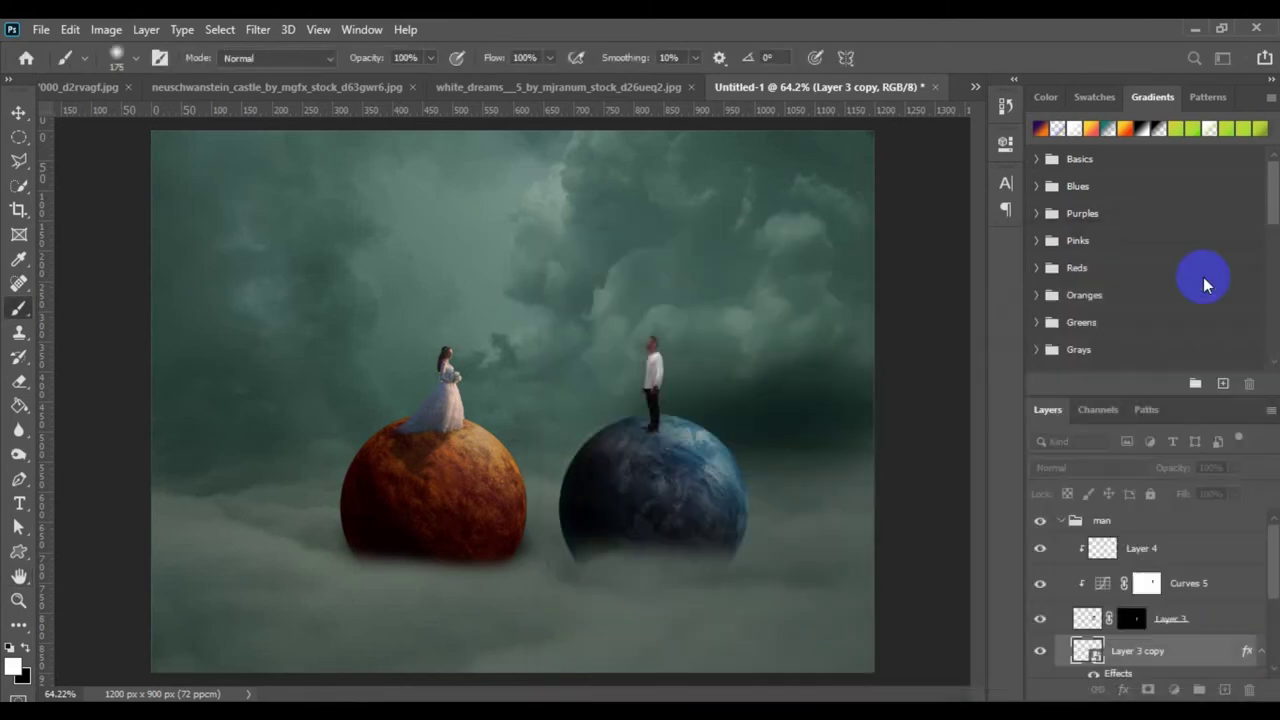
pyautogui.click(1073, 468)
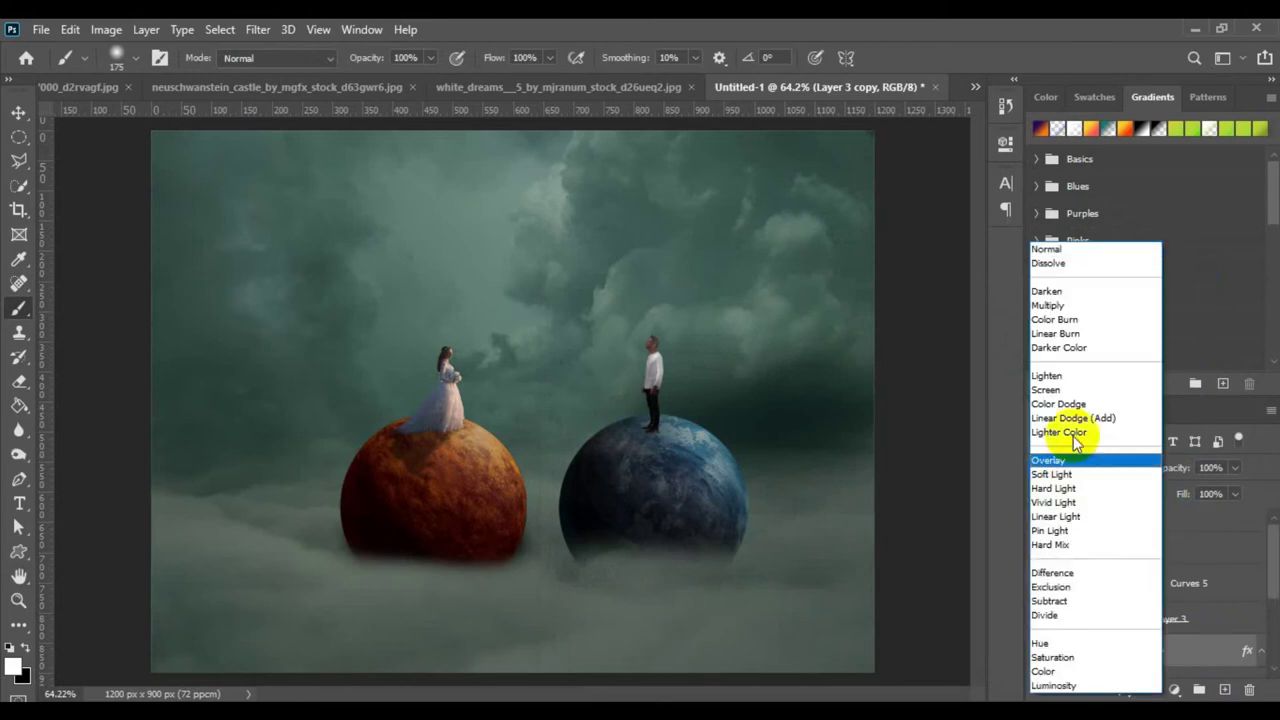
pyautogui.click(1066, 314)
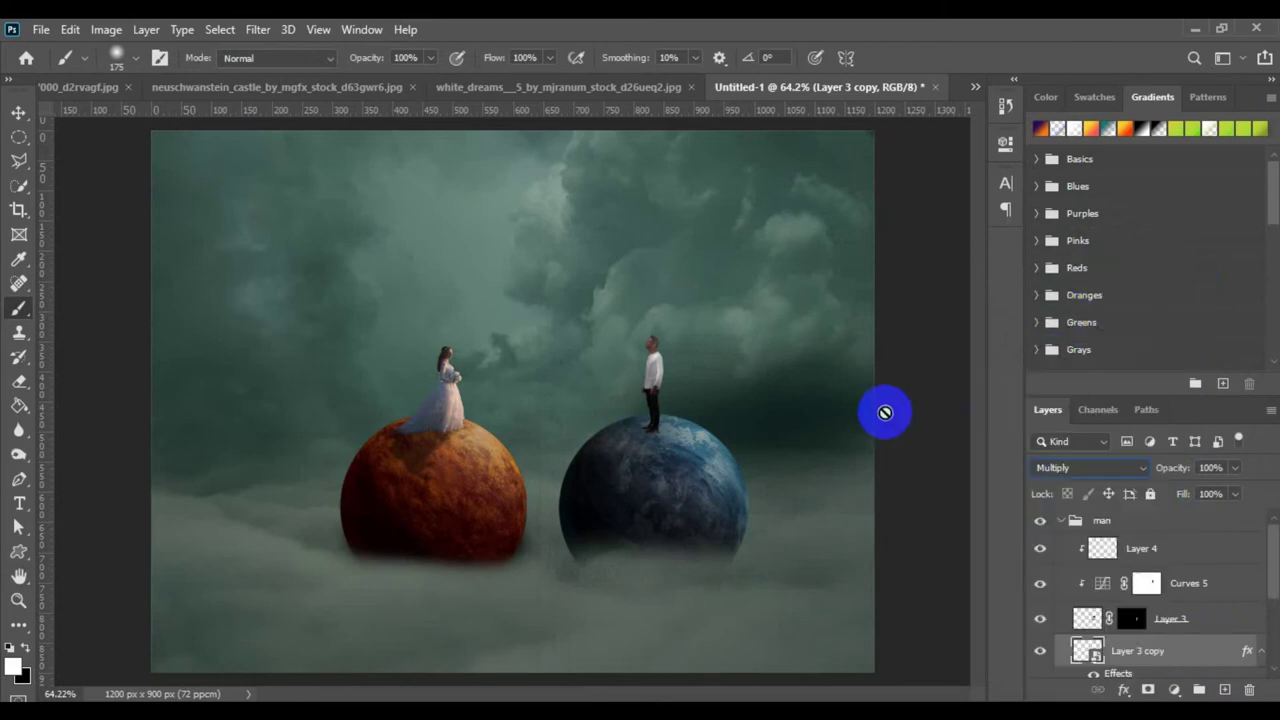
# - Flip the copy below the man's feet and warp it along the blue planet's curve
pyautogui.hotkey('ctrl', 't')
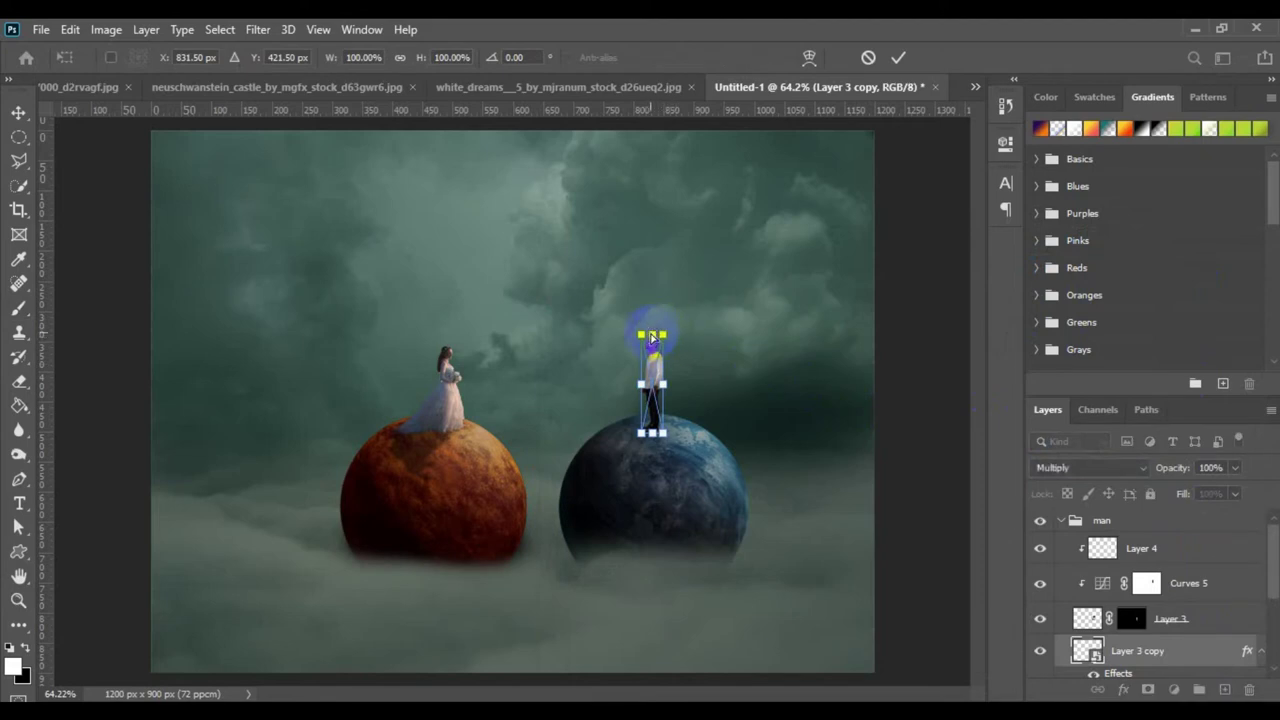
pyautogui.moveTo(651, 338); pyautogui.dragTo(625, 490)
pyautogui.click(810, 57)
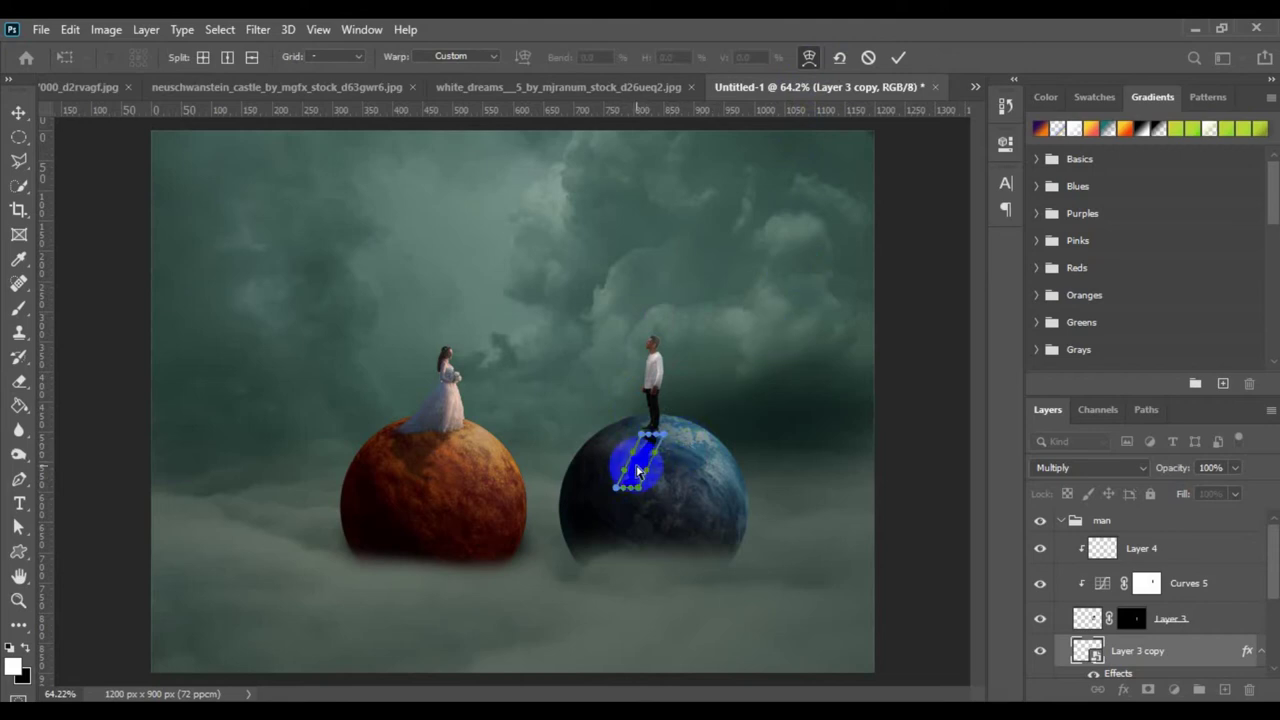
pyautogui.moveTo(638, 469)
pyautogui.mouseDown()
pyautogui.moveTo(648, 472)
pyautogui.moveTo(637, 466)
pyautogui.mouseUp()
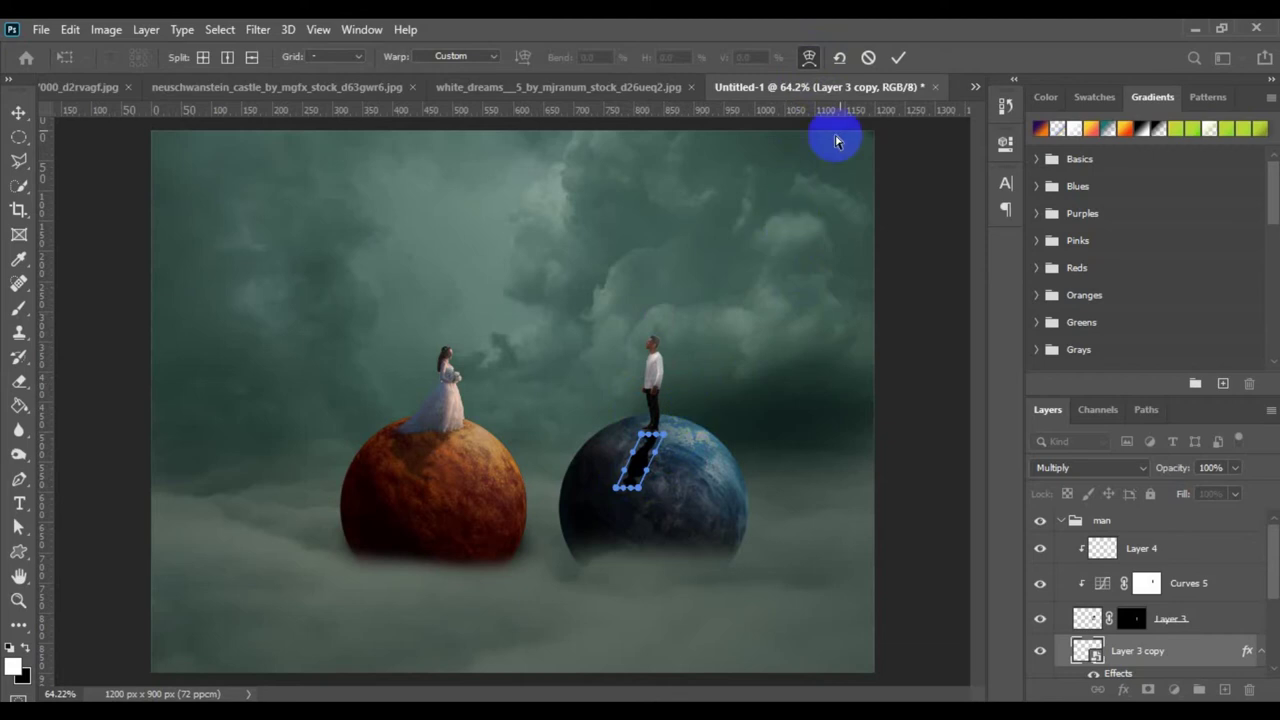
pyautogui.click(895, 60)
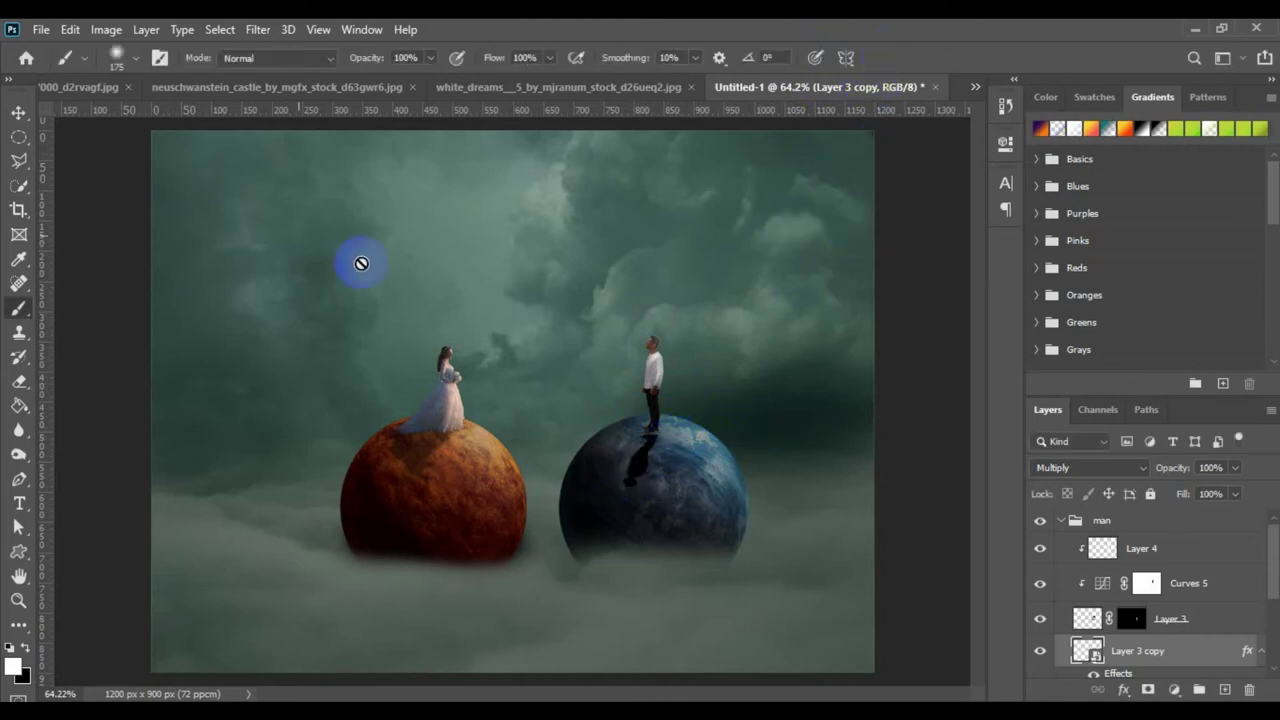
pyautogui.click(20, 113)
# - Lower the man's shadow layer, Layer 3 copy, to 35% opacity
pyautogui.click(657, 357)
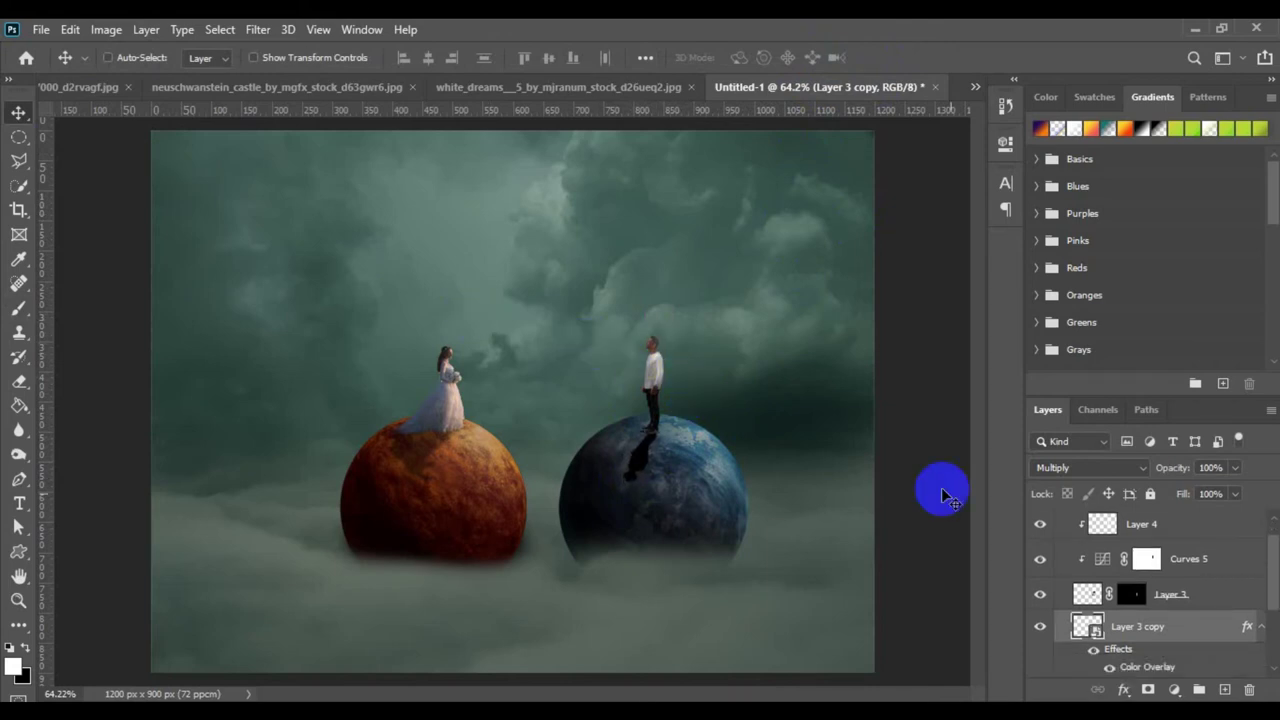
pyautogui.moveTo(1160, 470); pyautogui.dragTo(1128, 471)
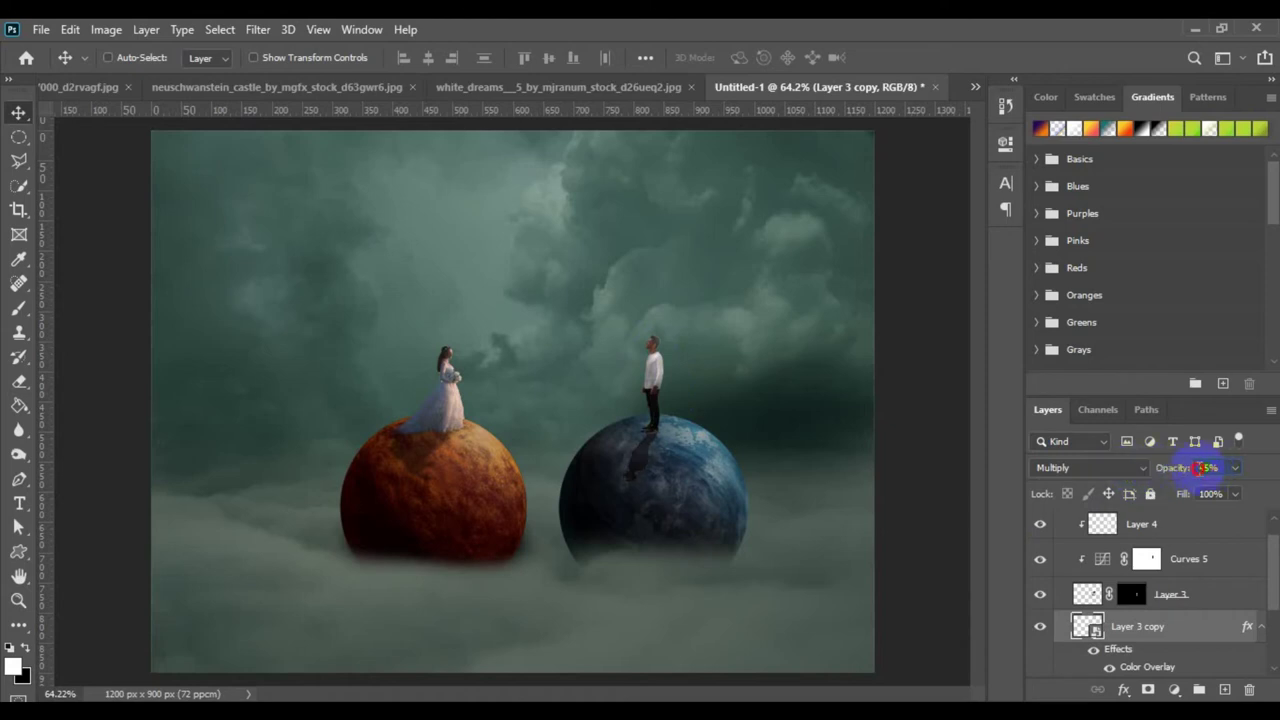
pyautogui.write('35')
pyautogui.press('Return')
# - Soften the shadow with a 2.3-pixel Gaussian Blur and collapse the man group
pyautogui.click(257, 29)
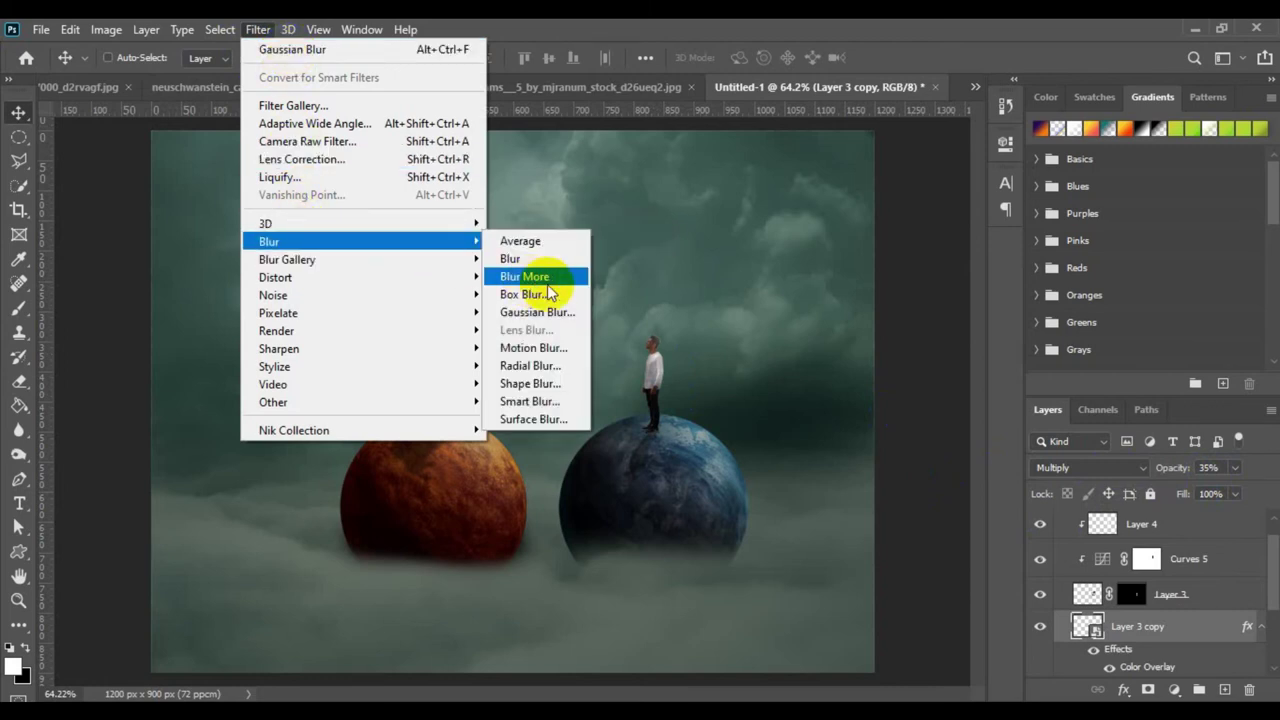
pyautogui.click(541, 311)
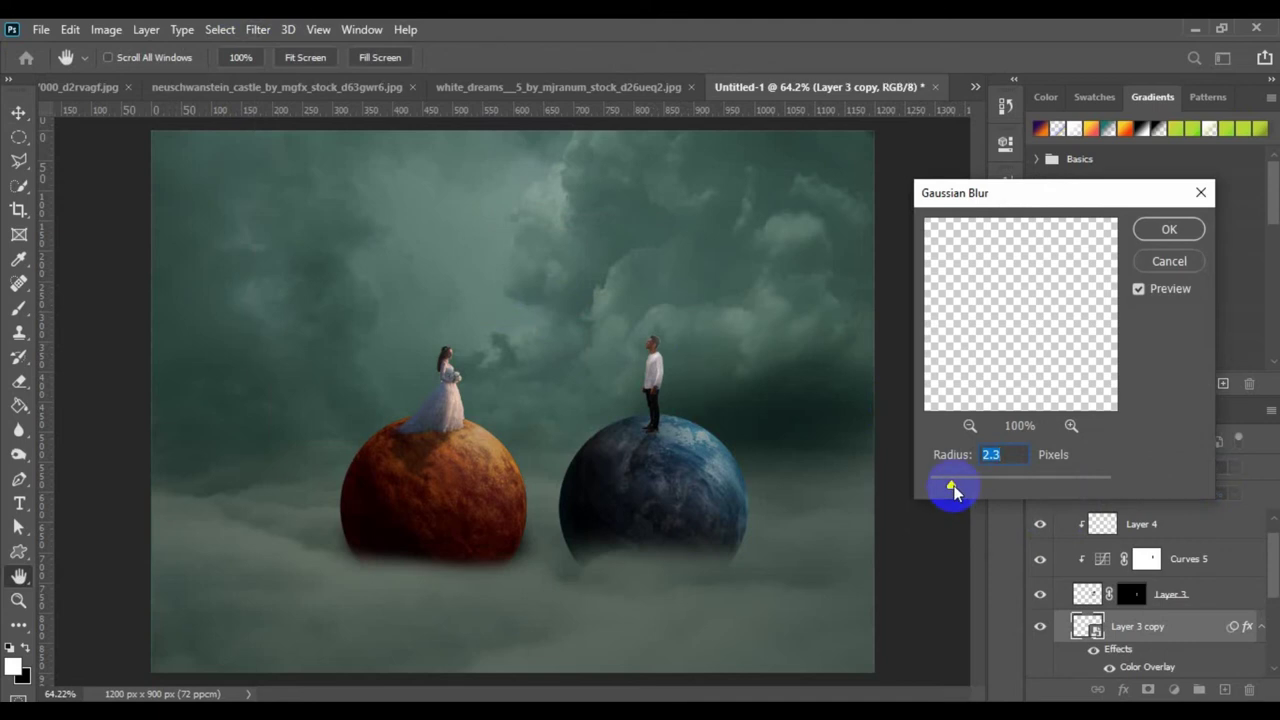
pyautogui.click(1168, 229)
pyautogui.moveTo(1108, 333); pyautogui.dragTo(1116, 545)
pyautogui.click(1059, 522)
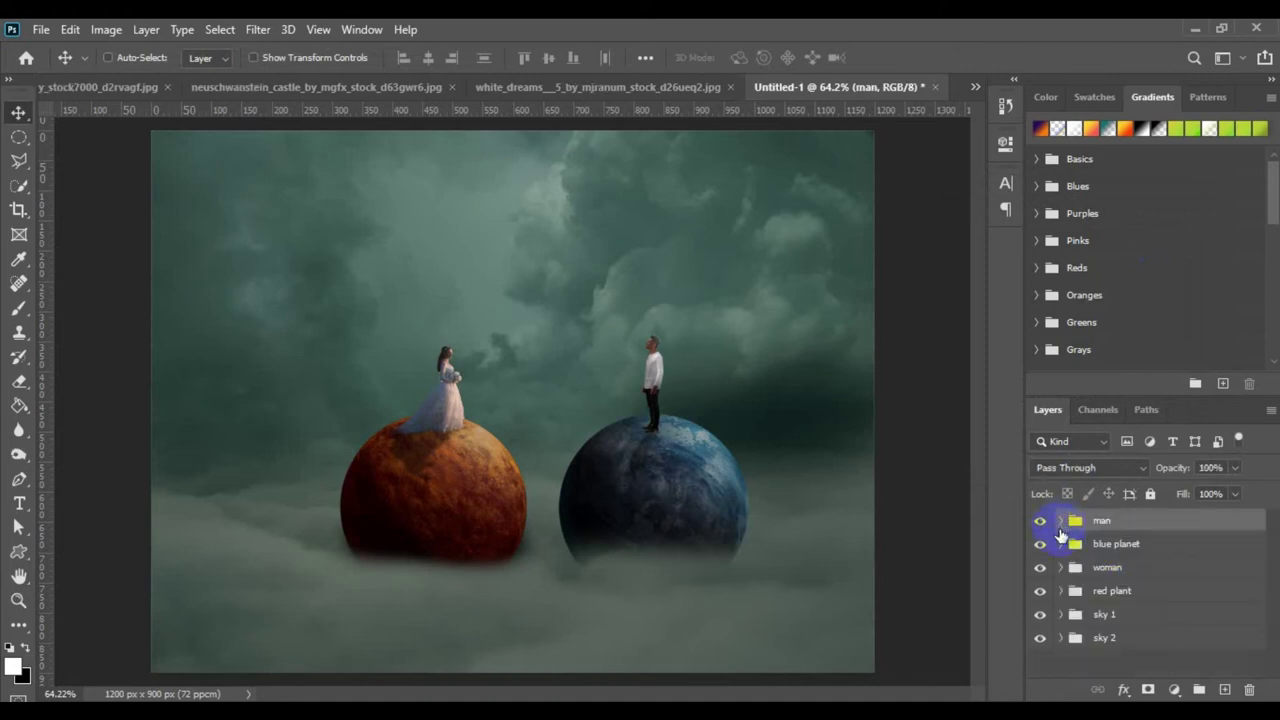
# - Hide and reshow the man group to check the shadow, then view the Neuschwanstein castle image
pyautogui.click(1040, 521)
pyautogui.click(1040, 521)
pyautogui.click(265, 89)
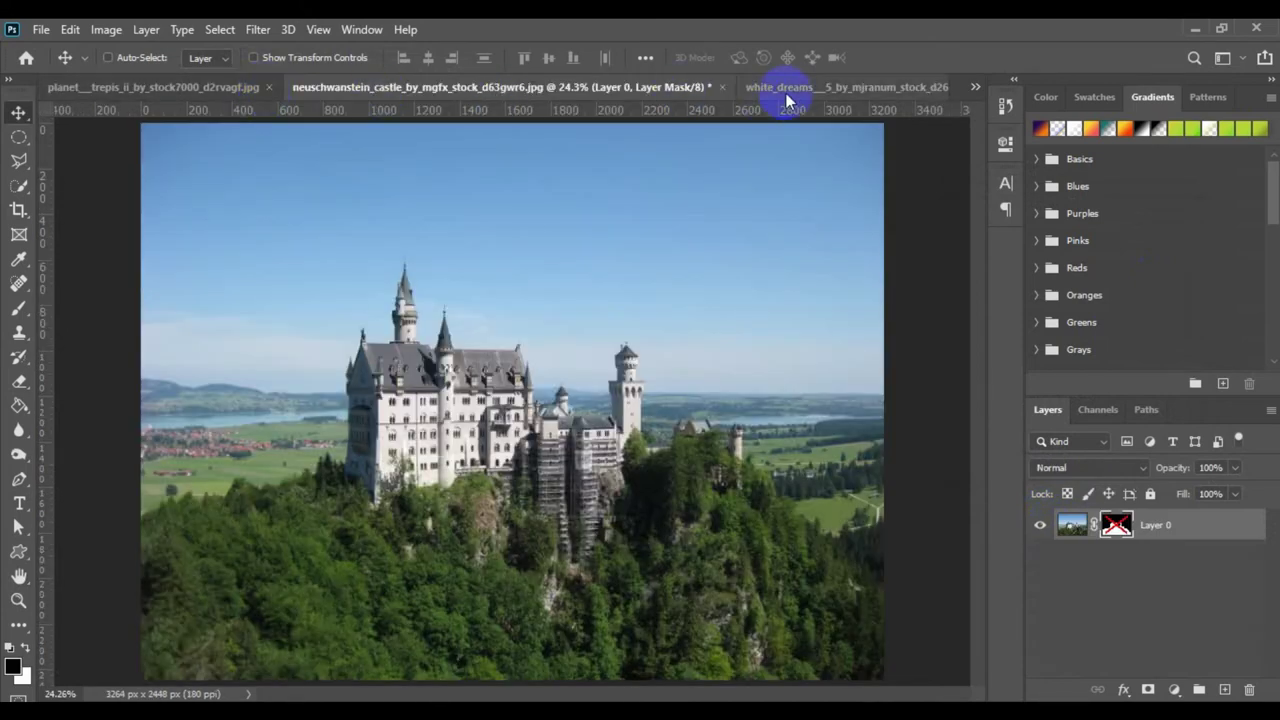
# - Close the white_dreams bride source image without saving changes
pyautogui.click(786, 90)
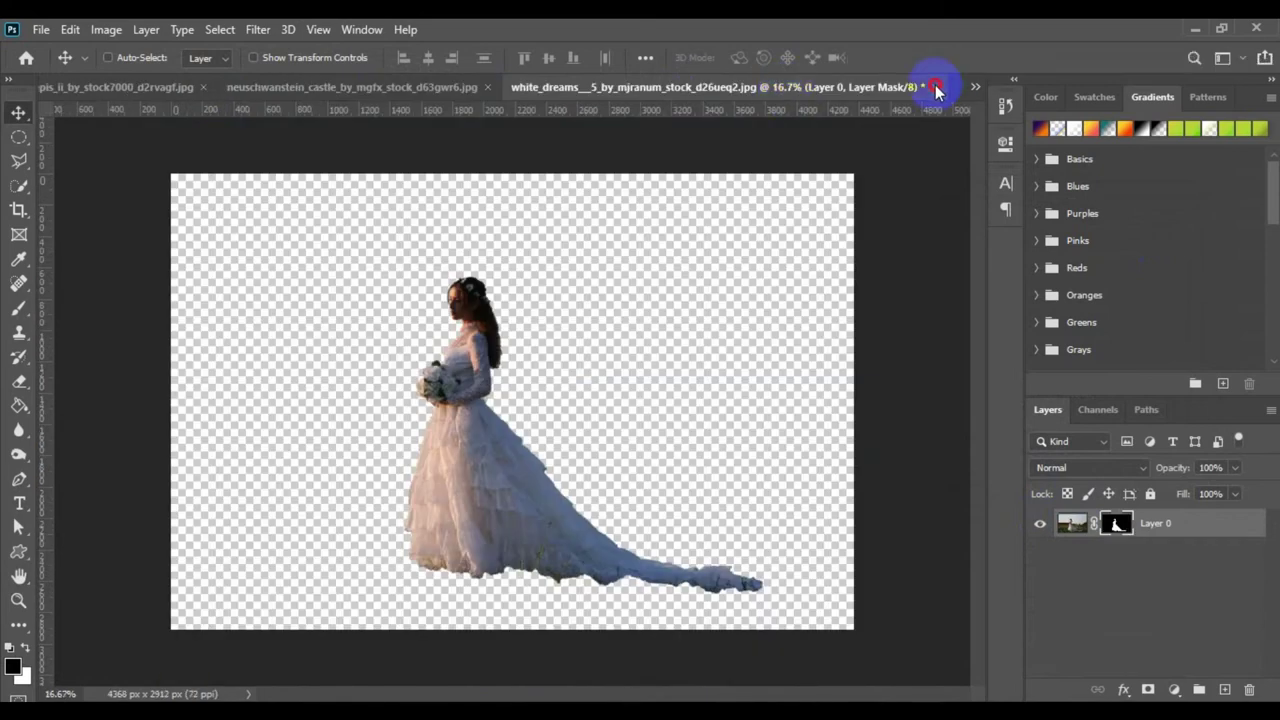
pyautogui.click(934, 87)
pyautogui.click(663, 308)
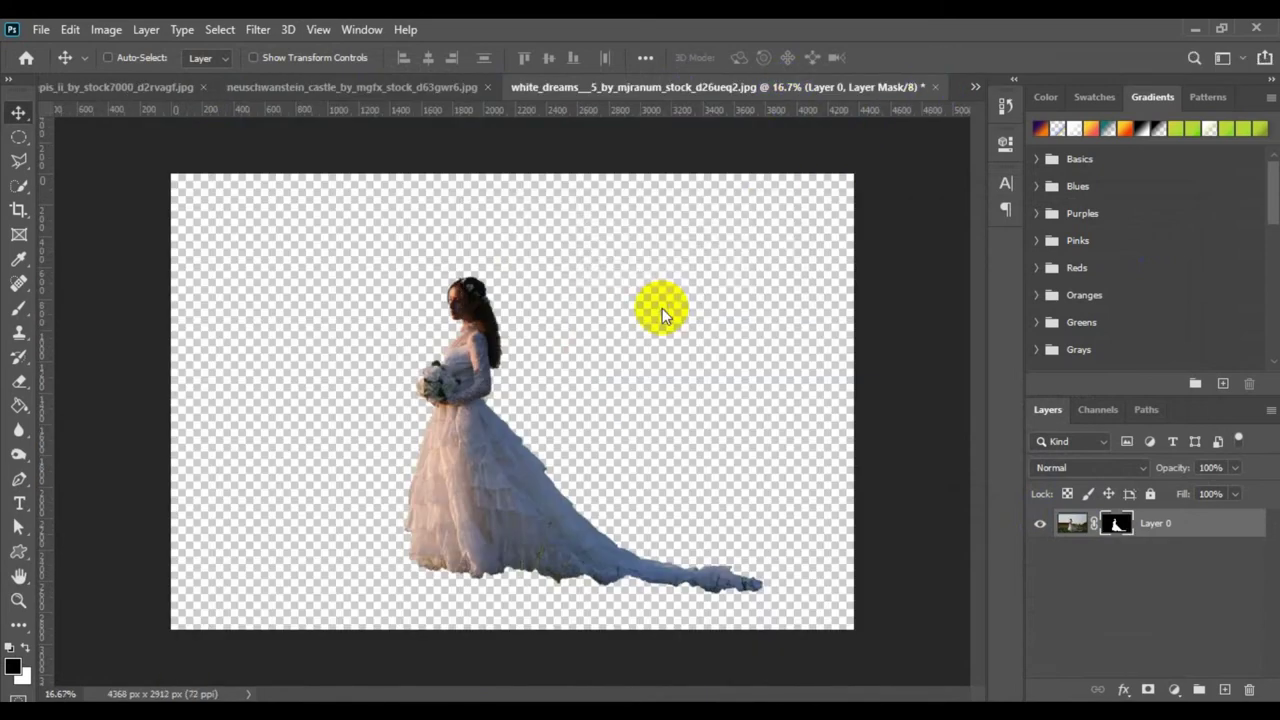
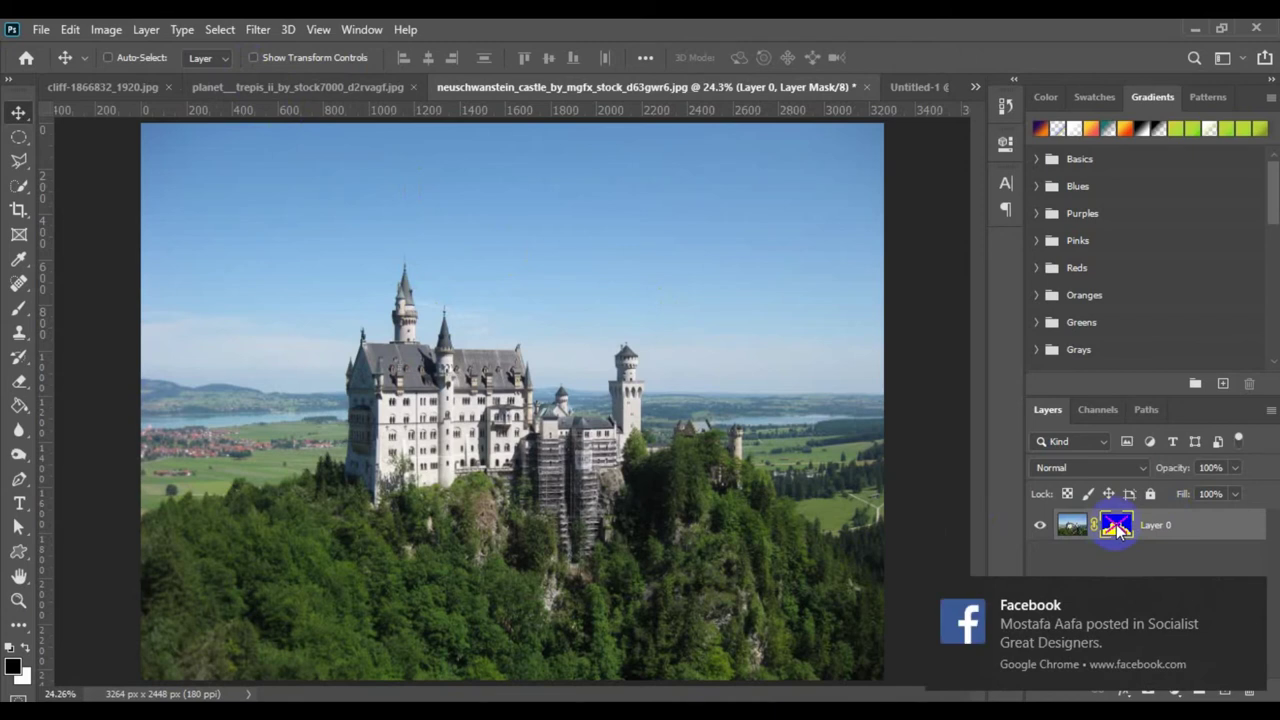
# - Dismiss the notification, re-enable the castle's mask, and drag the masked castle into Untitled-1 as Layer 7
pyautogui.click(1249, 593)
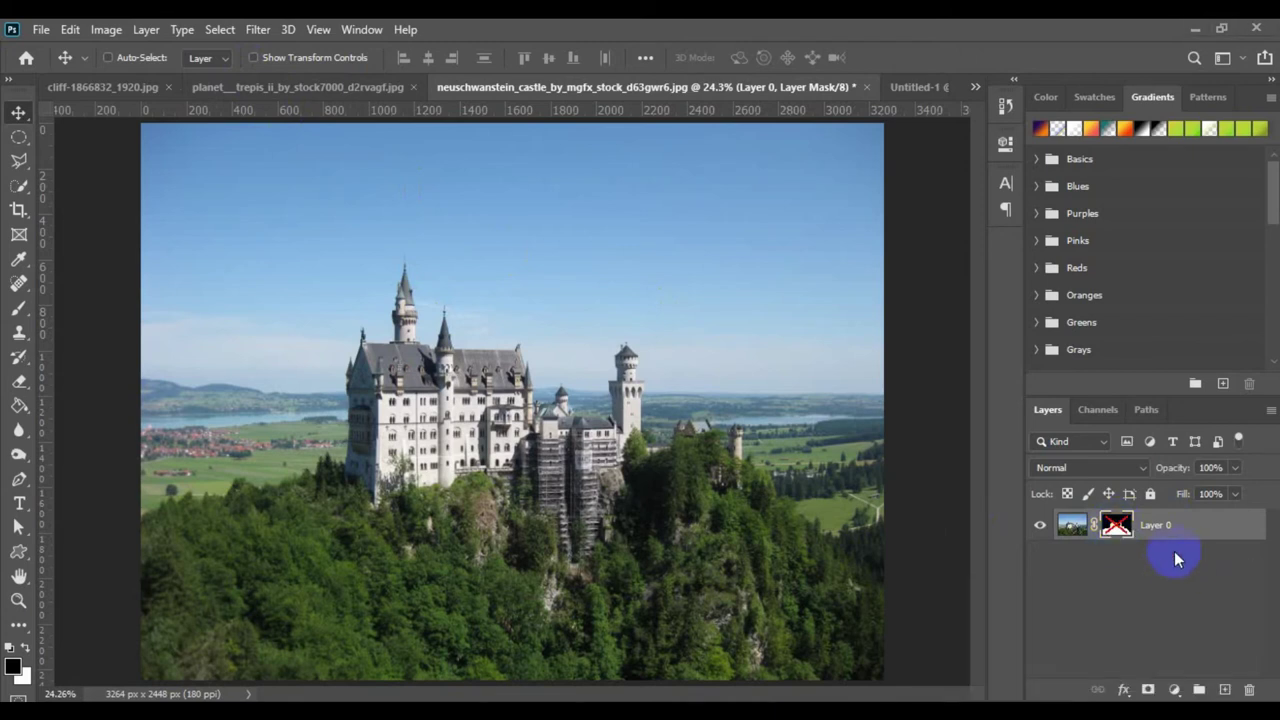
pyautogui.keyDown('shift'); pyautogui.click(1116, 528); pyautogui.keyUp('shift')
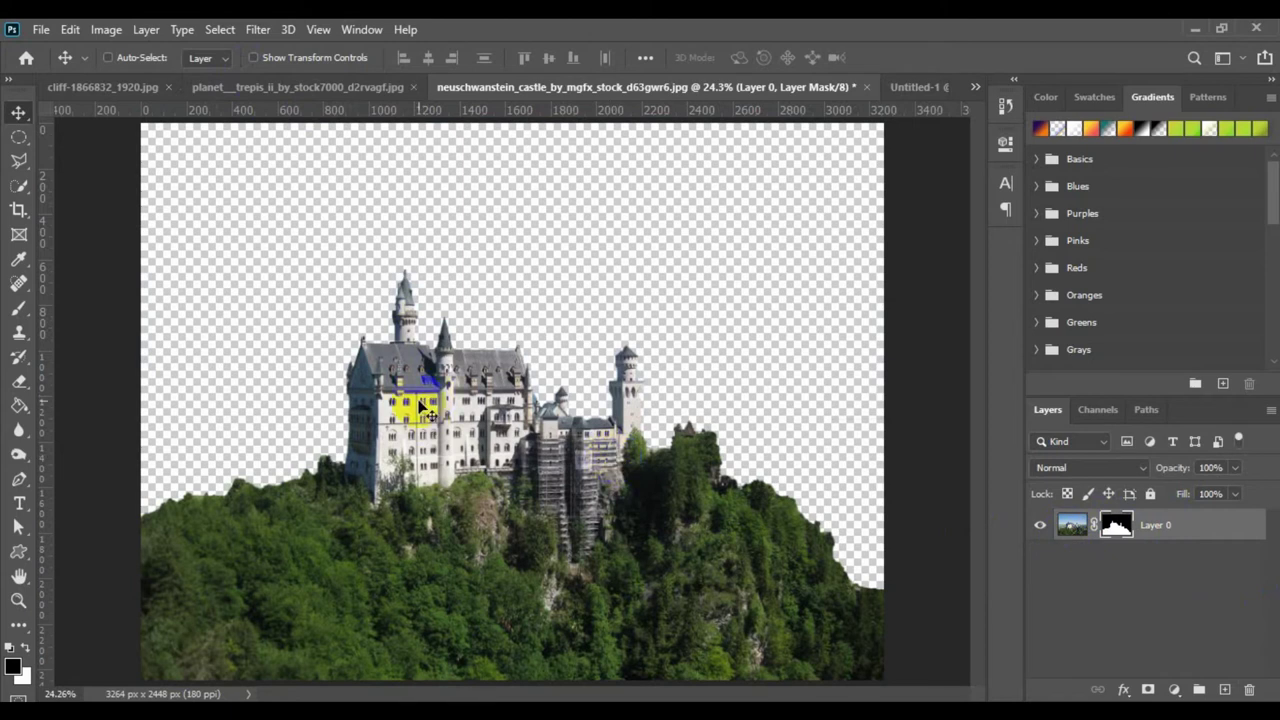
pyautogui.click(958, 88)
pyautogui.click(914, 87)
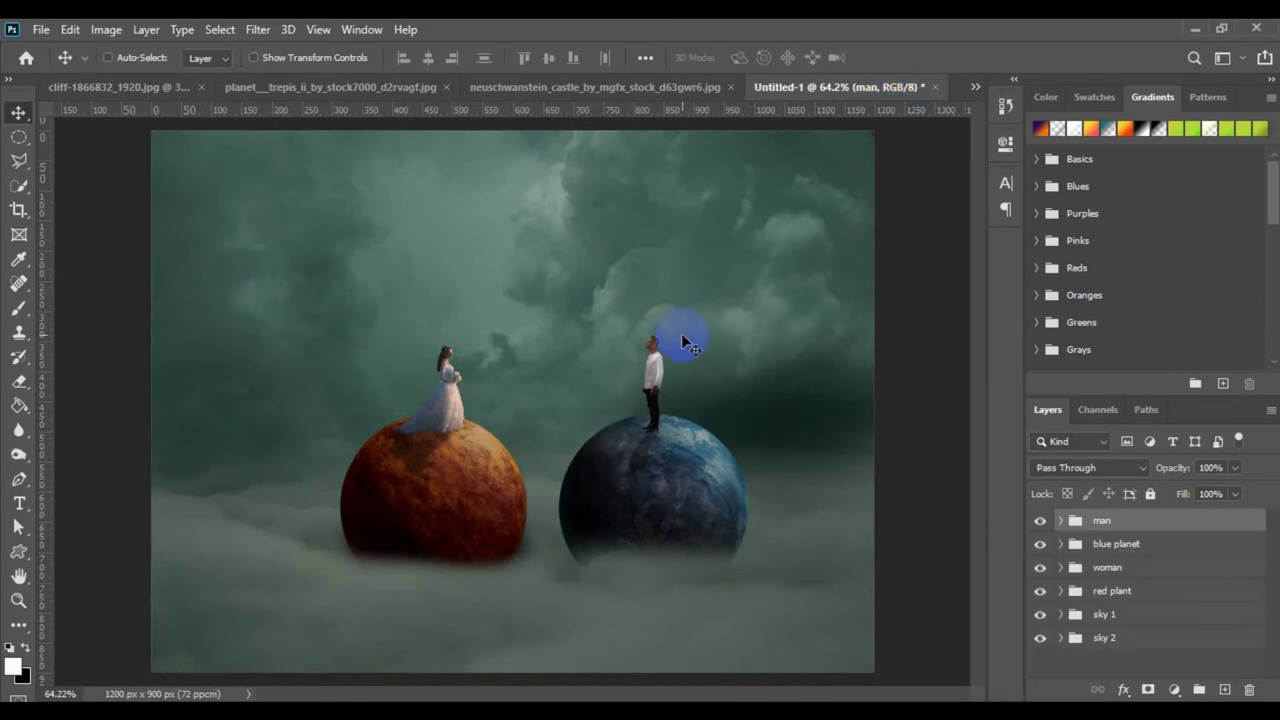
pyautogui.moveTo(626, 423); pyautogui.dragTo(559, 427)
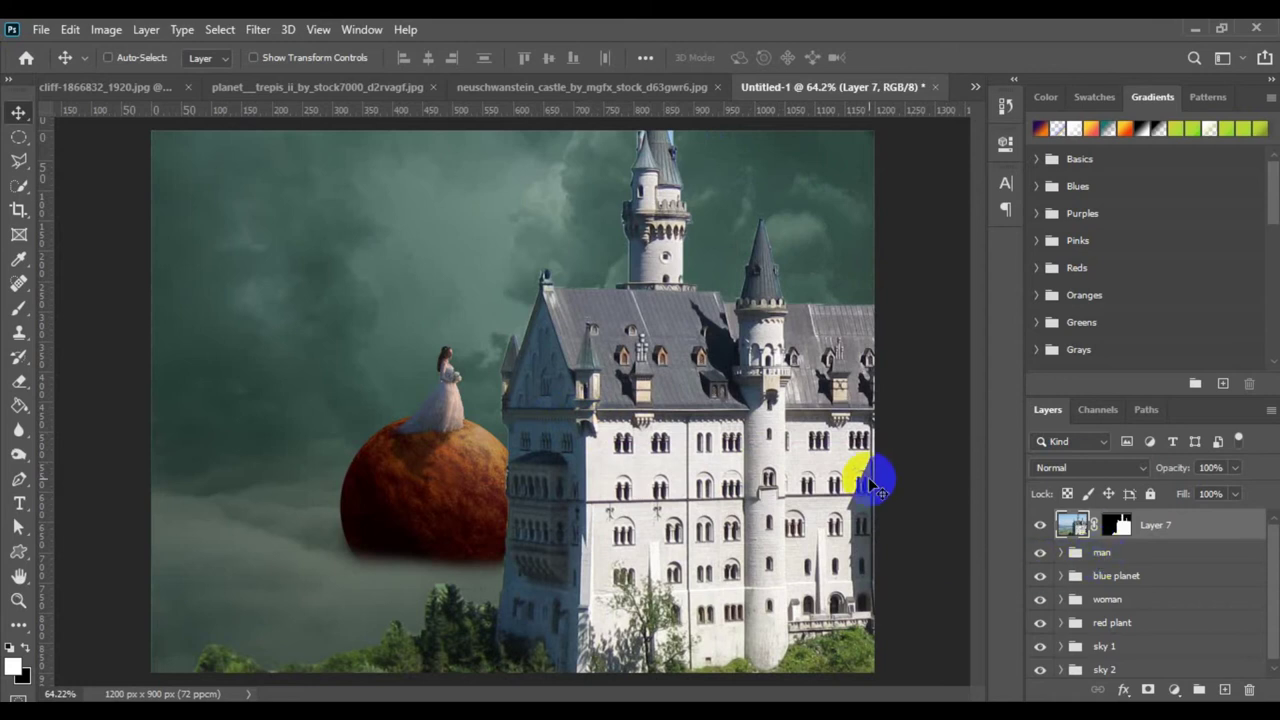
# - Free-transform the castle down to about 15% and place it at the right edge beside the blue planet
pyautogui.hotkey('ctrl', 't')
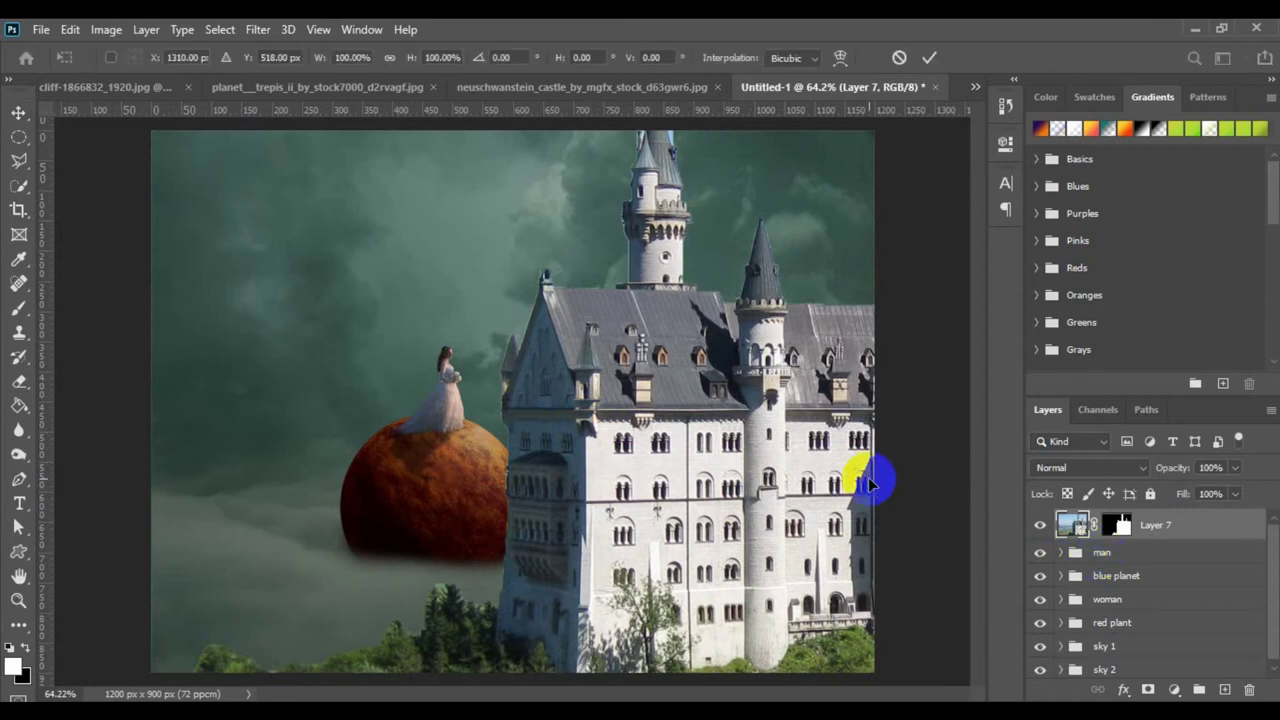
pyautogui.hotkey('ctrl', '0')
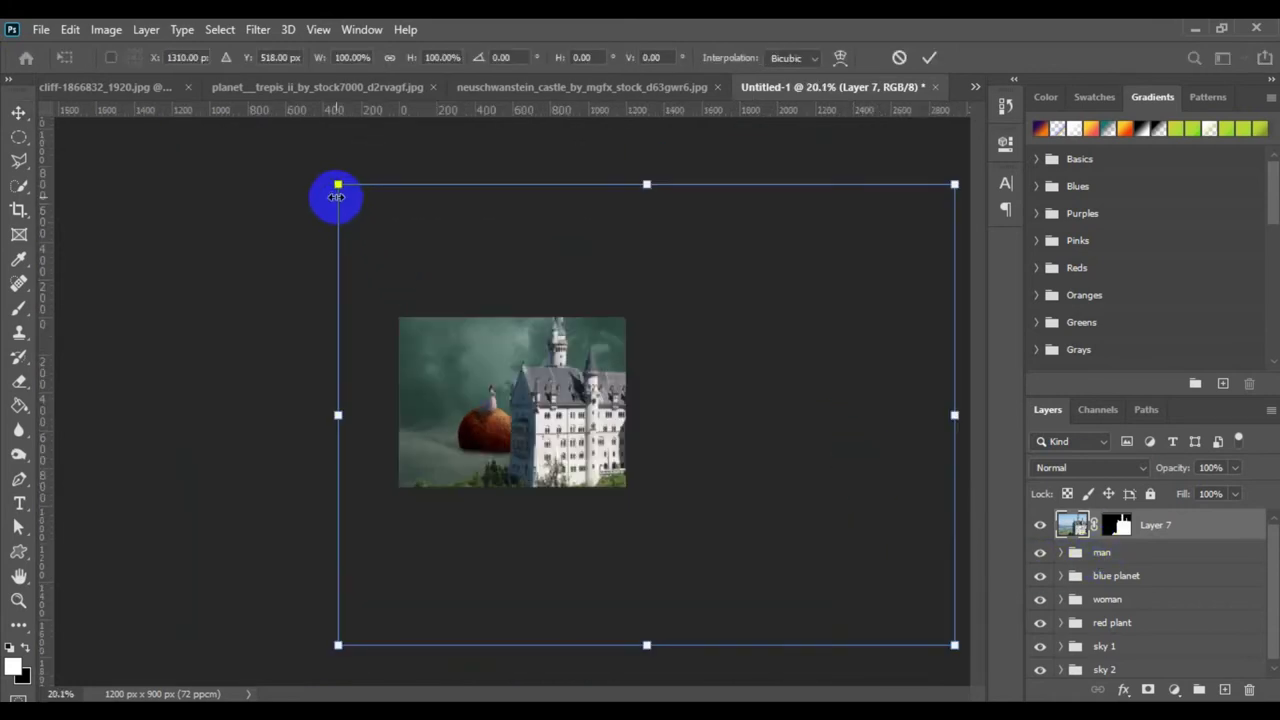
pyautogui.moveTo(337, 190); pyautogui.dragTo(584, 368)
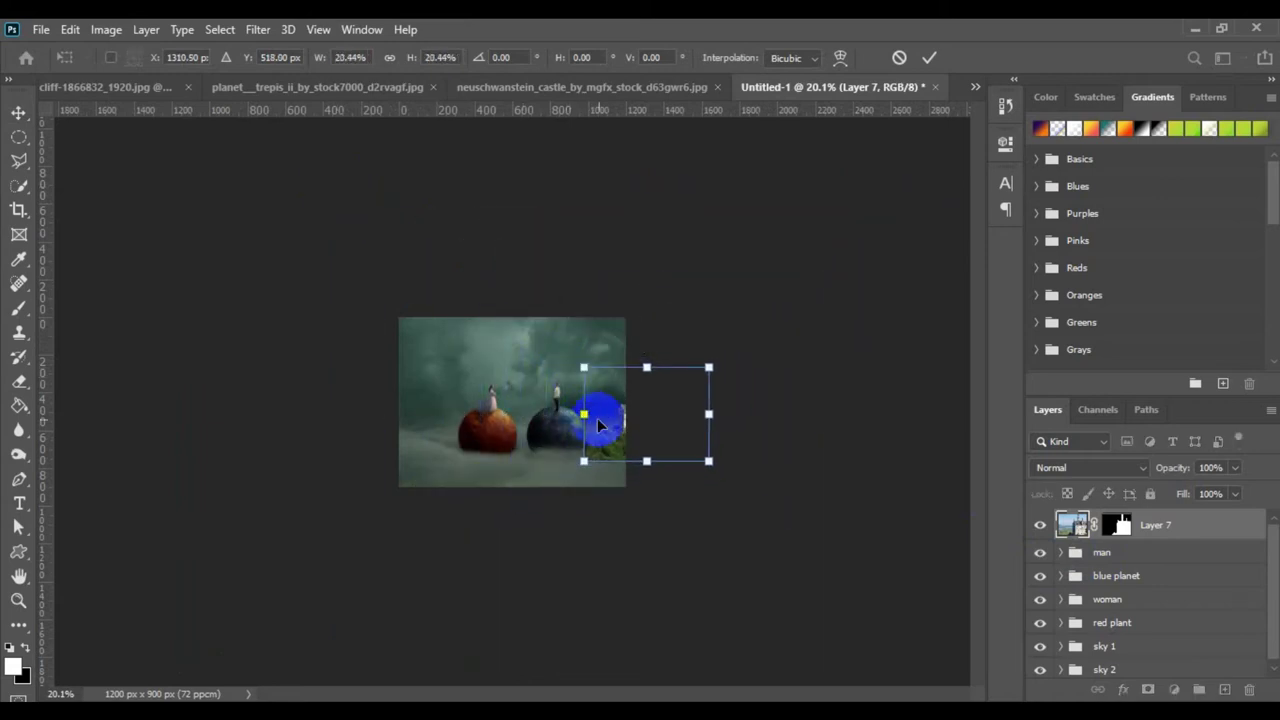
pyautogui.moveTo(614, 437); pyautogui.dragTo(588, 437)
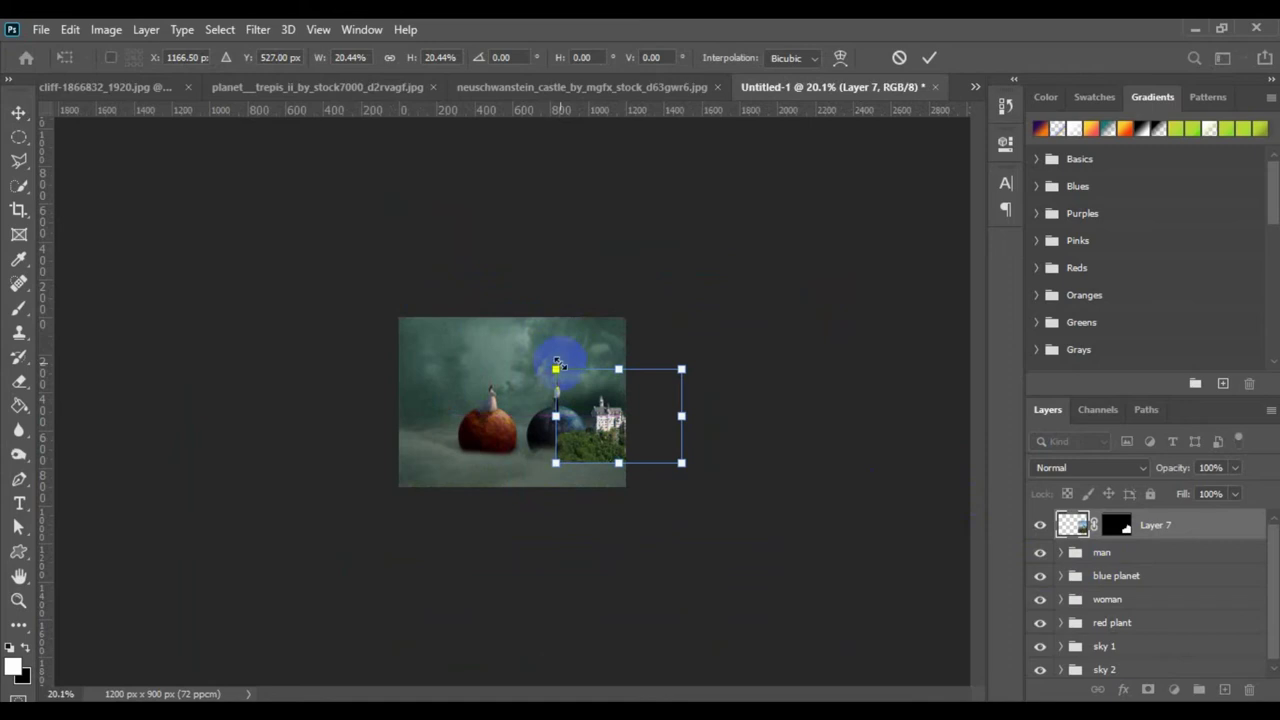
pyautogui.moveTo(555, 370); pyautogui.dragTo(571, 377)
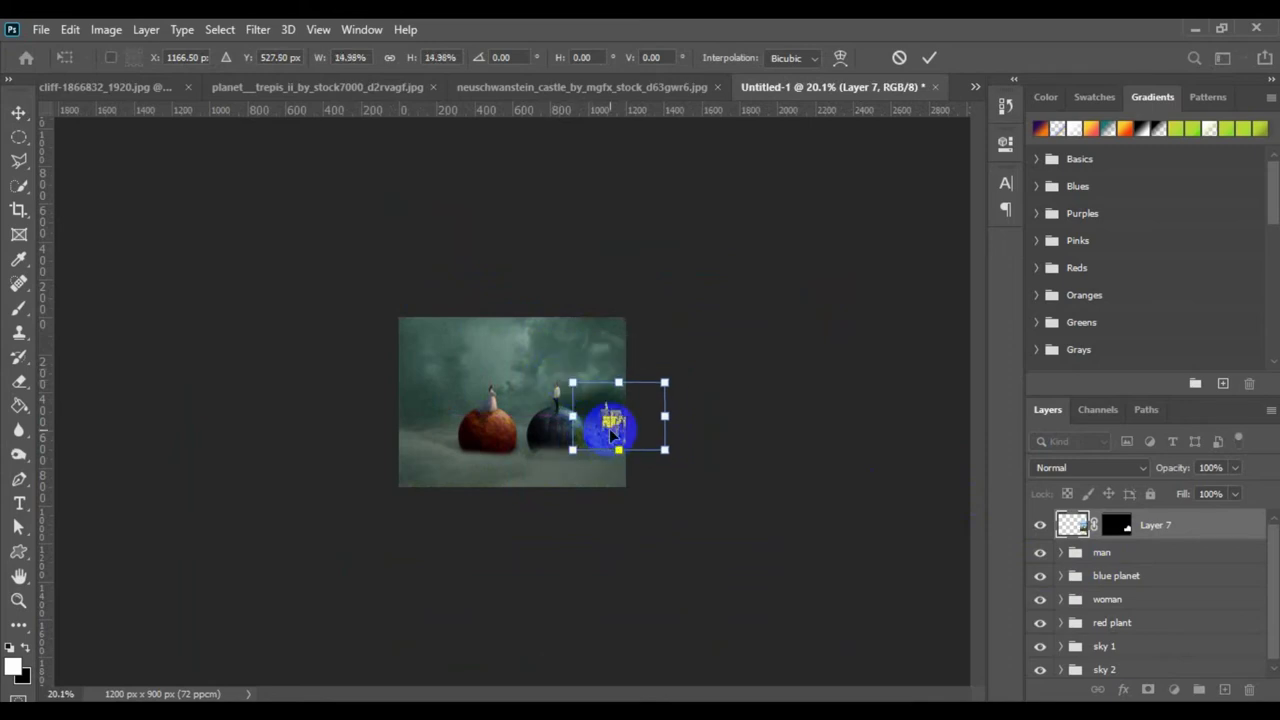
pyautogui.moveTo(609, 432); pyautogui.dragTo(613, 420)
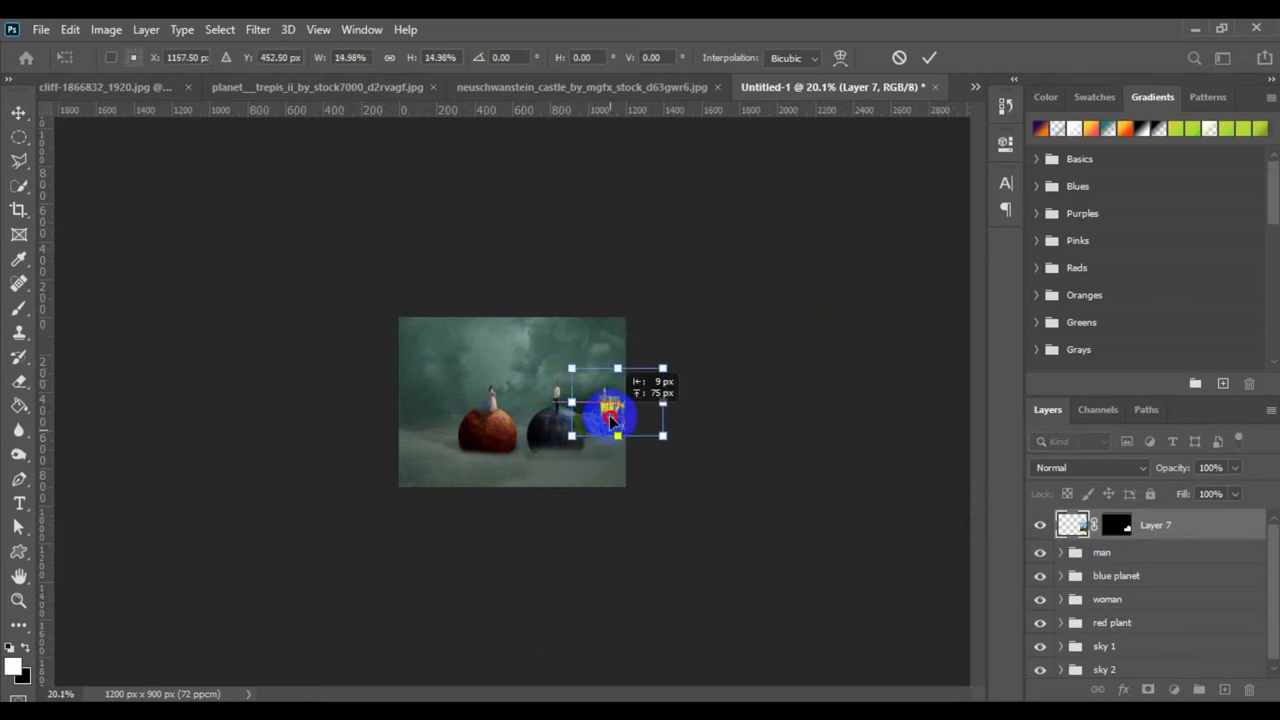
pyautogui.click(929, 57)
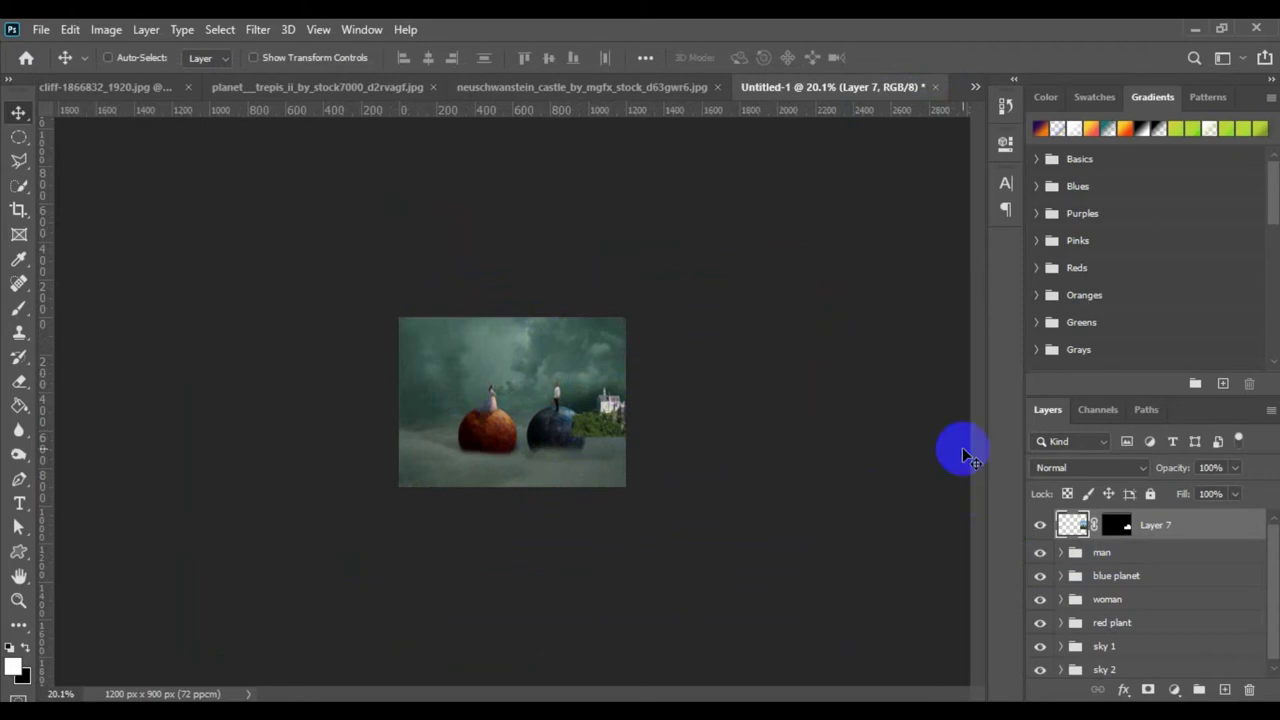
pyautogui.click(1208, 541)
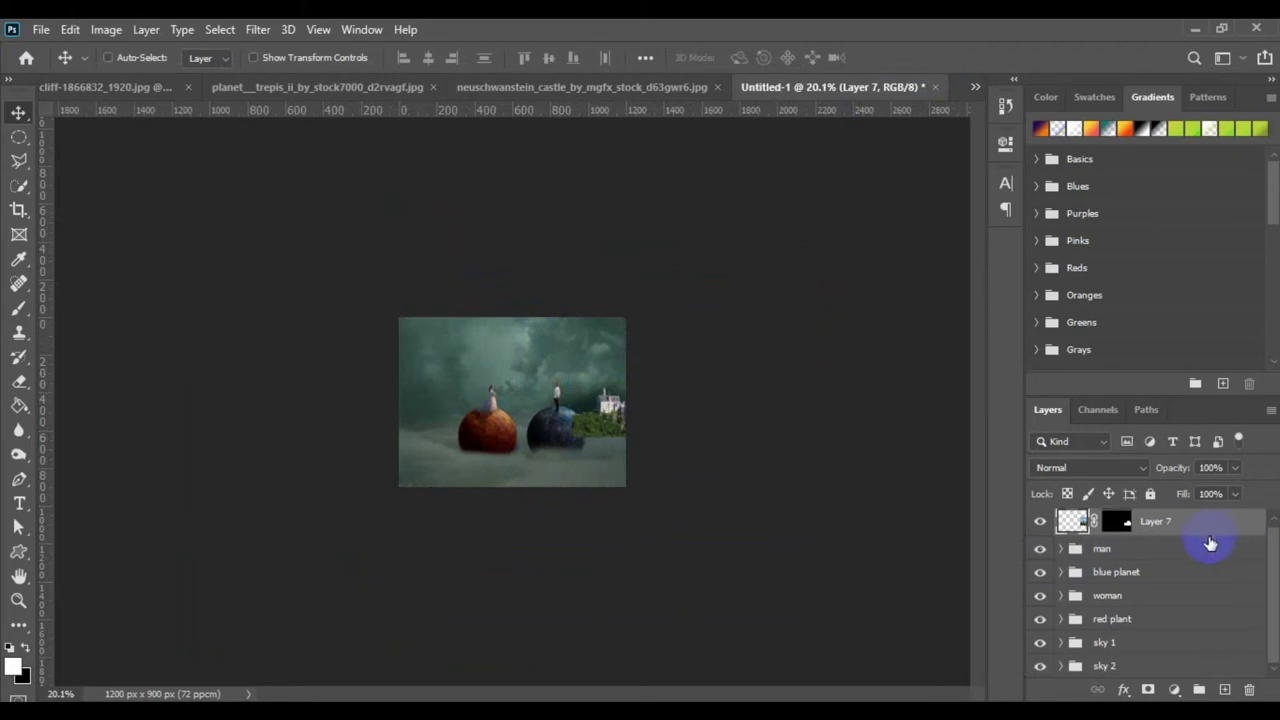
# - Move the man through red plant groups left, then drag Layer 7 beneath sky 1
pyautogui.hotkey('ctrl', '0')
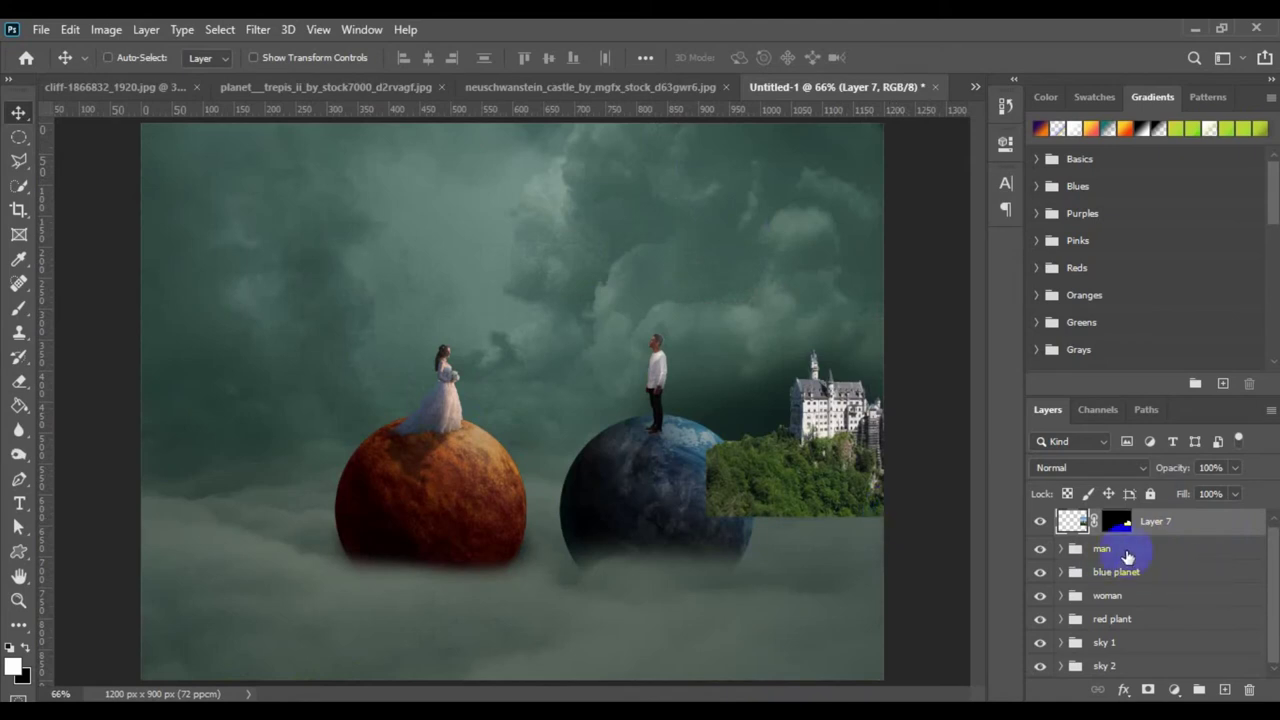
pyautogui.click(1101, 547)
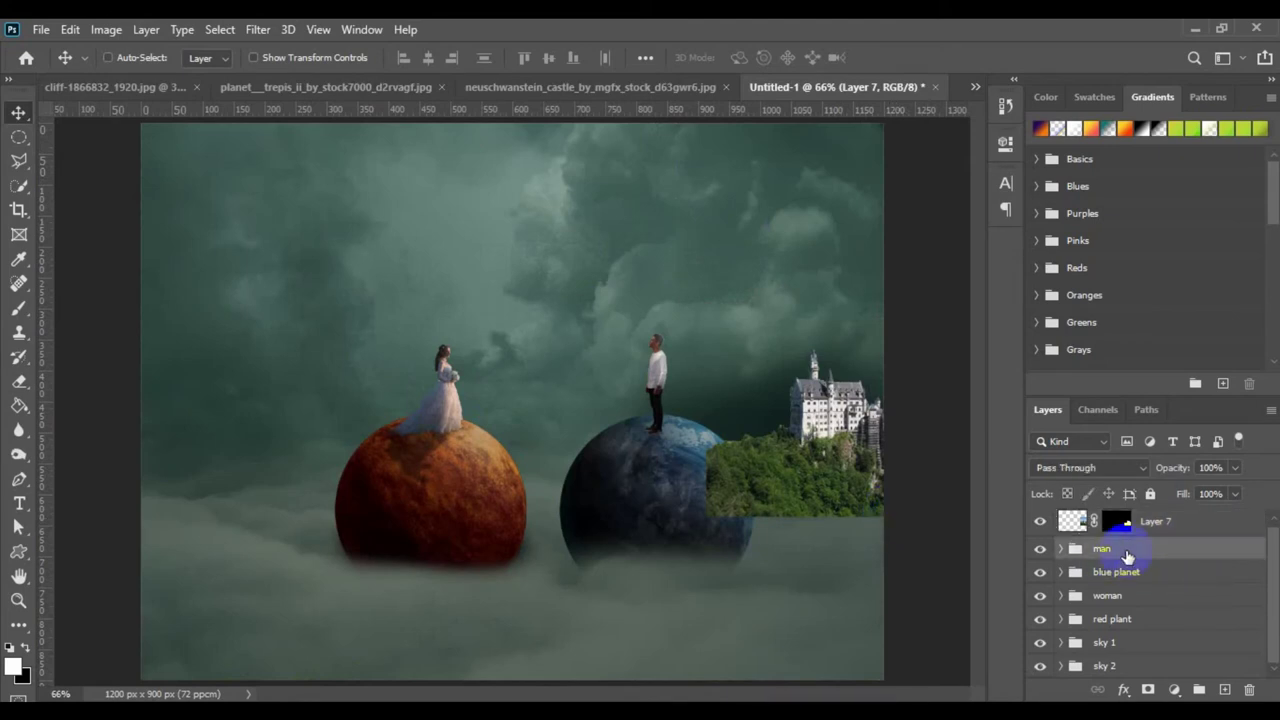
pyautogui.keyDown('shift'); pyautogui.click(1137, 620); pyautogui.keyUp('shift')
pyautogui.moveTo(457, 494); pyautogui.dragTo(411, 493)
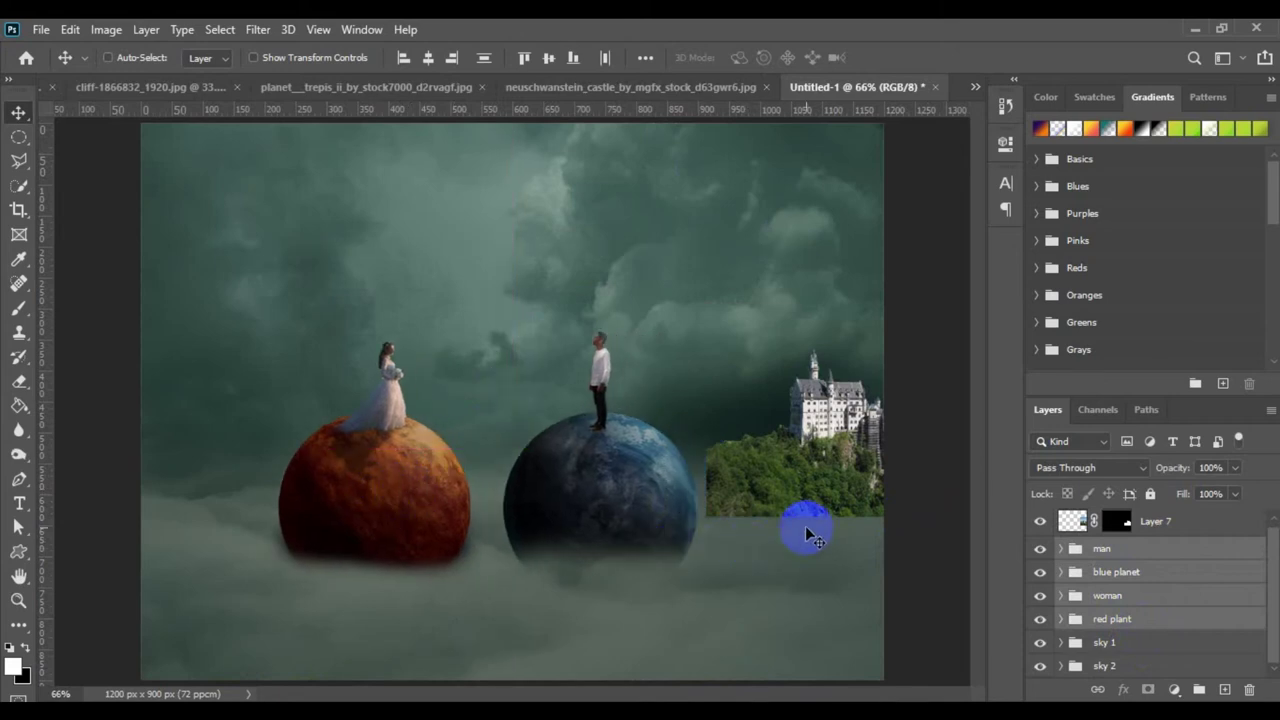
pyautogui.click(1189, 531)
pyautogui.moveTo(1196, 533); pyautogui.dragTo(1184, 650)
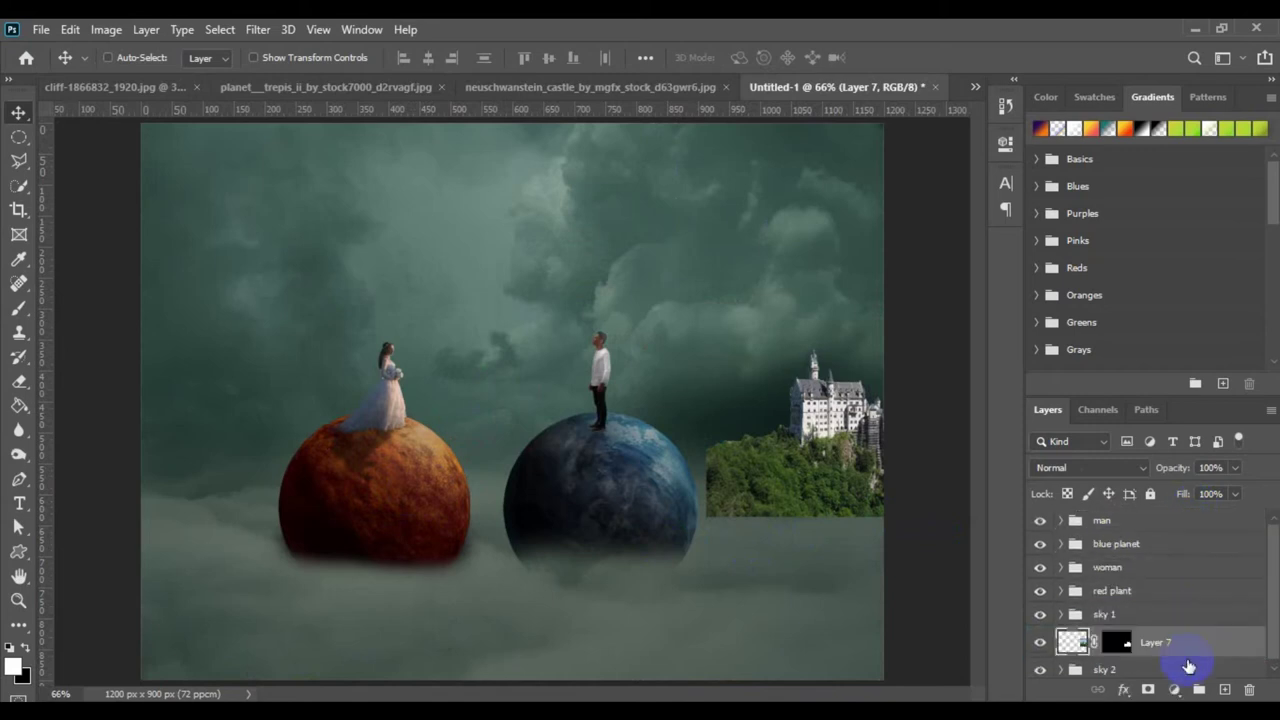
# - Paint black on Layer 7's mask with a 250 px Normal brush to fade the castle's base into the clouds
pyautogui.click(1117, 643)
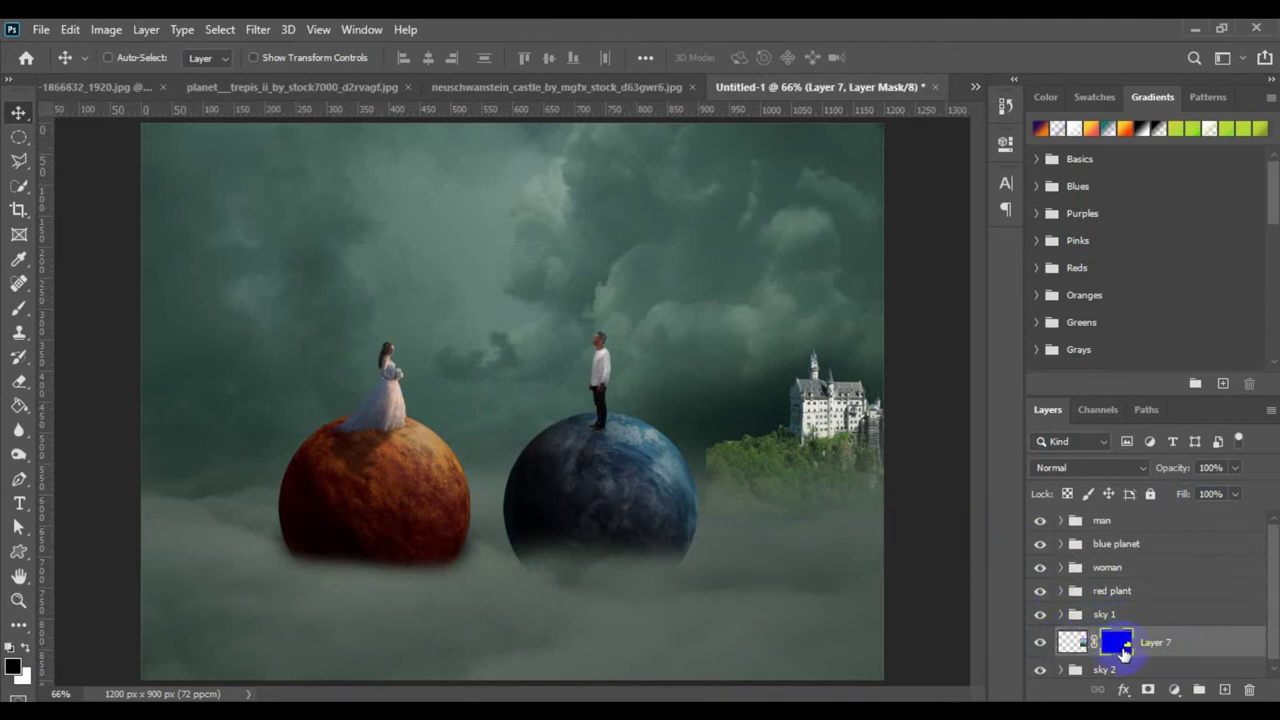
pyautogui.click(17, 310)
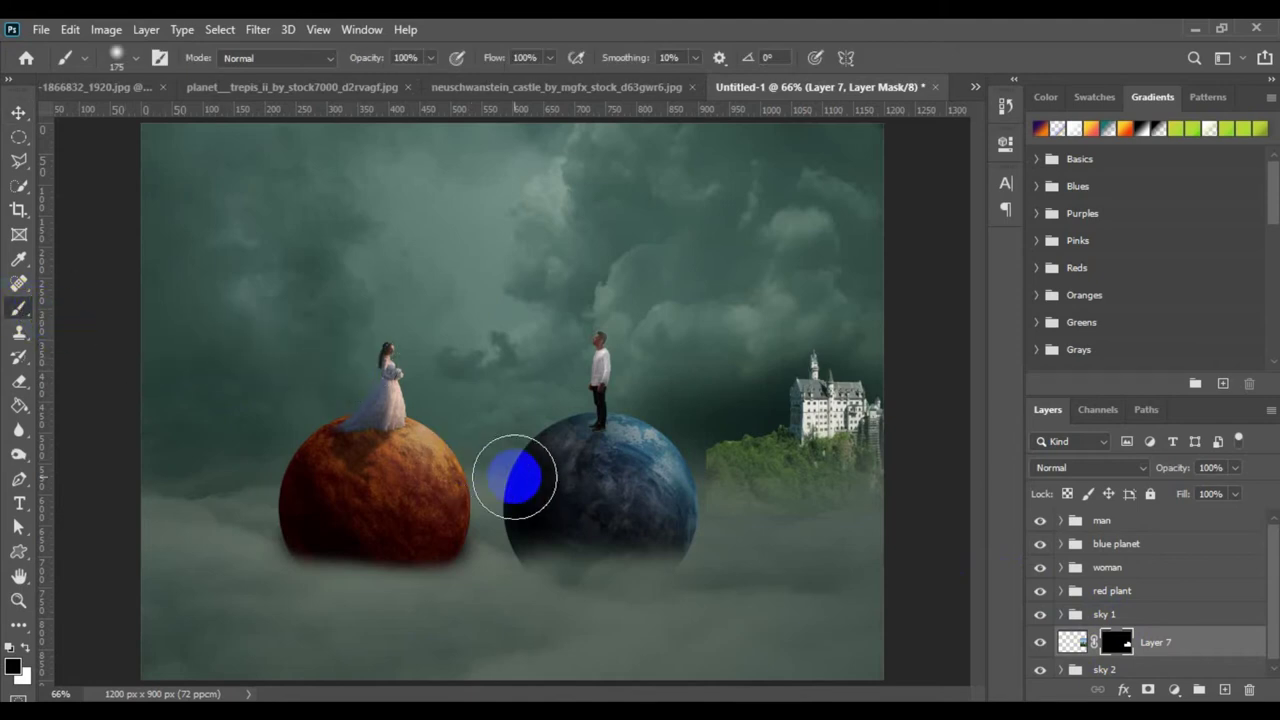
pyautogui.press('[')
pyautogui.press('[')
pyautogui.press('[')
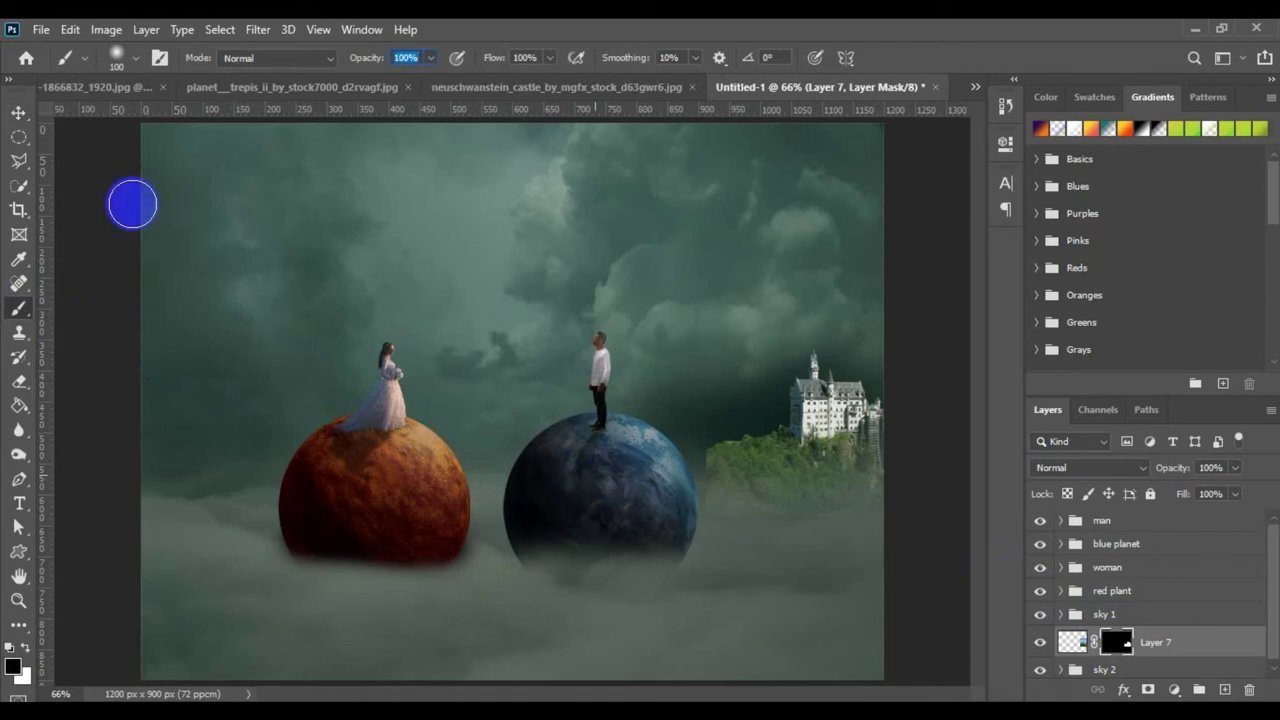
pyautogui.click(30, 308)
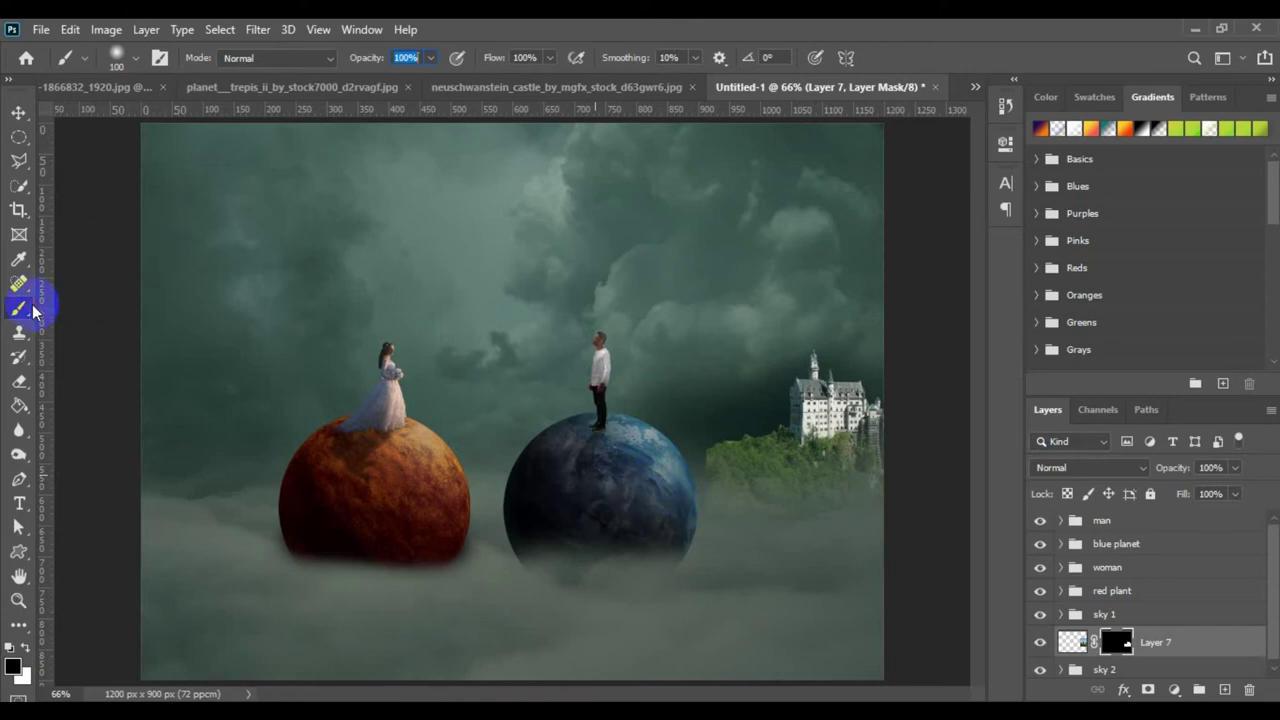
pyautogui.click(405, 57)
pyautogui.click(400, 57)
pyautogui.click(295, 60)
pyautogui.click(295, 60)
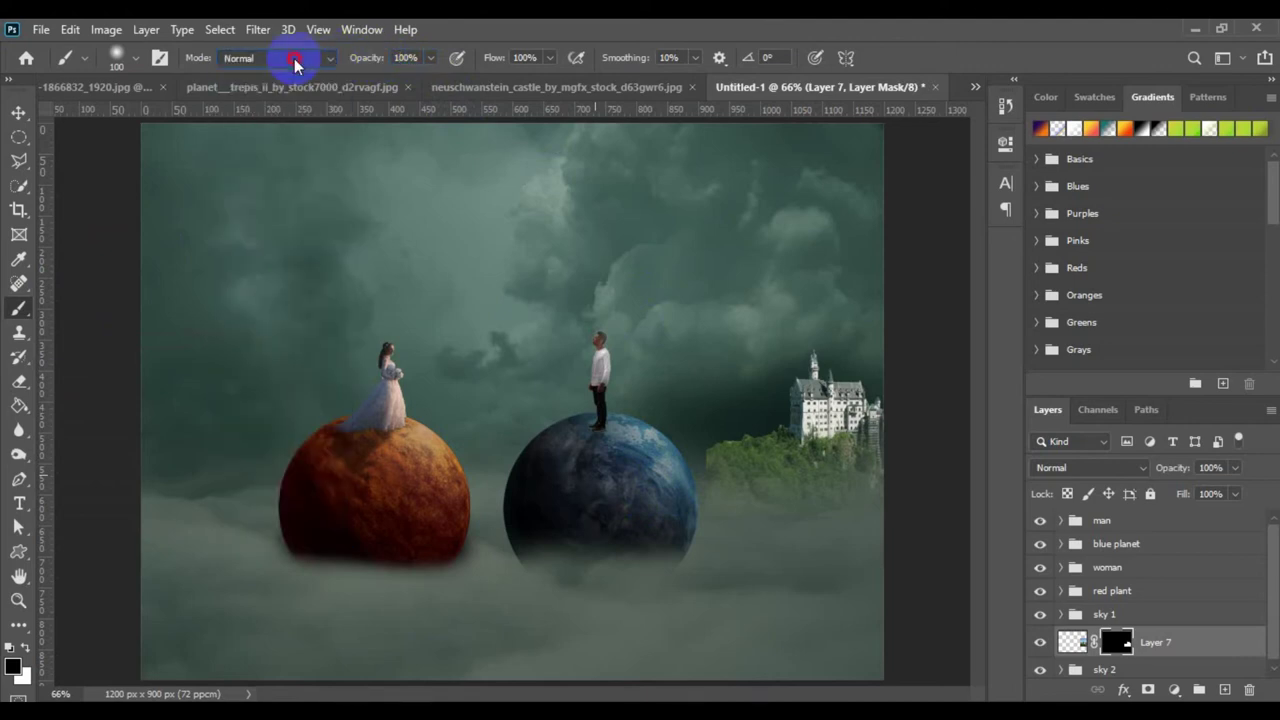
pyautogui.click(18, 260)
pyautogui.click(24, 309)
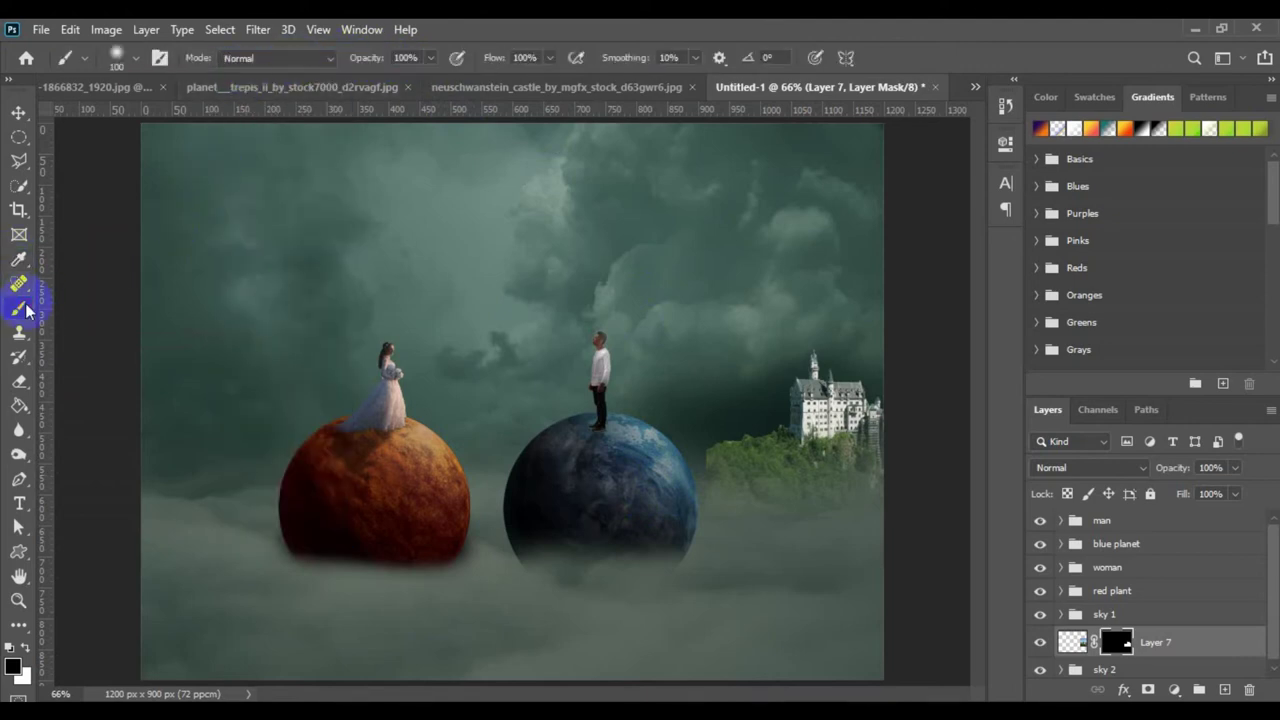
pyautogui.press(']')
pyautogui.press(']')
pyautogui.press(']')
pyautogui.press(']')
pyautogui.moveTo(651, 463)
pyautogui.mouseDown()
pyautogui.moveTo(663, 466)
pyautogui.moveTo(666, 442)
pyautogui.moveTo(708, 535)
pyautogui.moveTo(851, 557)
pyautogui.moveTo(980, 540)
pyautogui.moveTo(766, 549)
pyautogui.moveTo(709, 486)
pyautogui.moveTo(911, 559)
pyautogui.mouseUp()
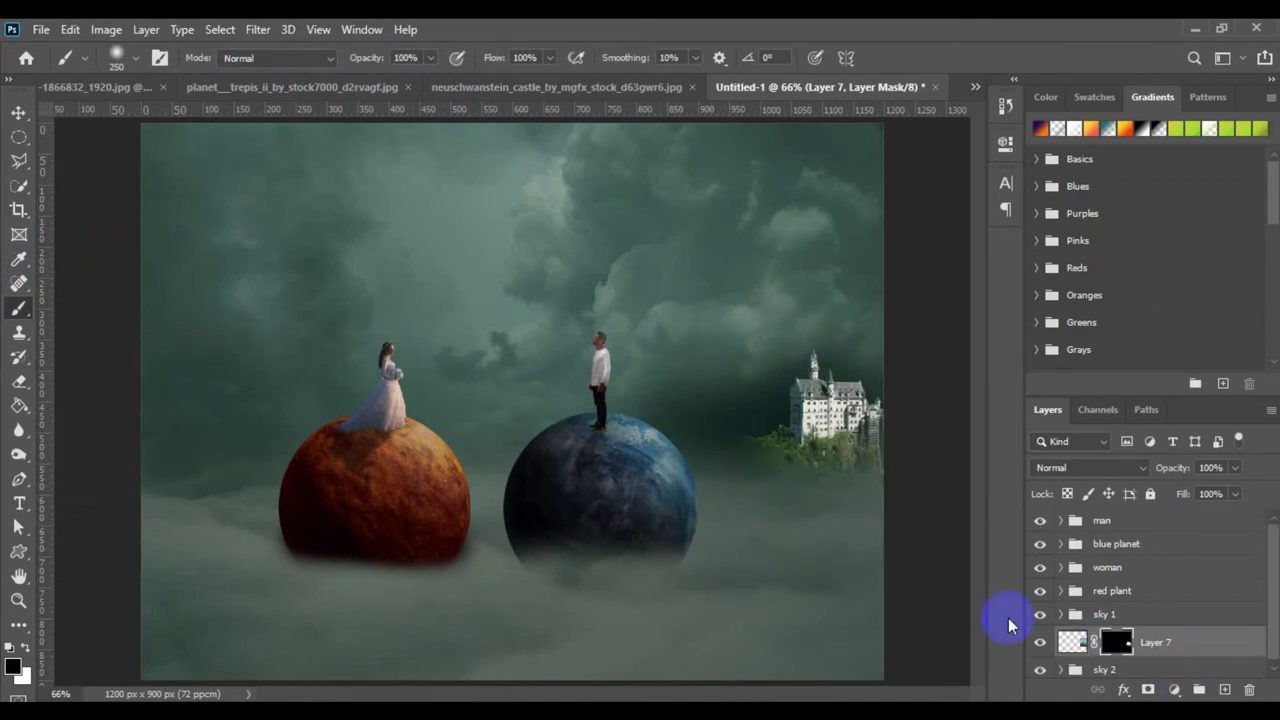
# - Scale the castle down to about 81% and nudge it slightly lower and left
pyautogui.hotkey('ctrl', 't')
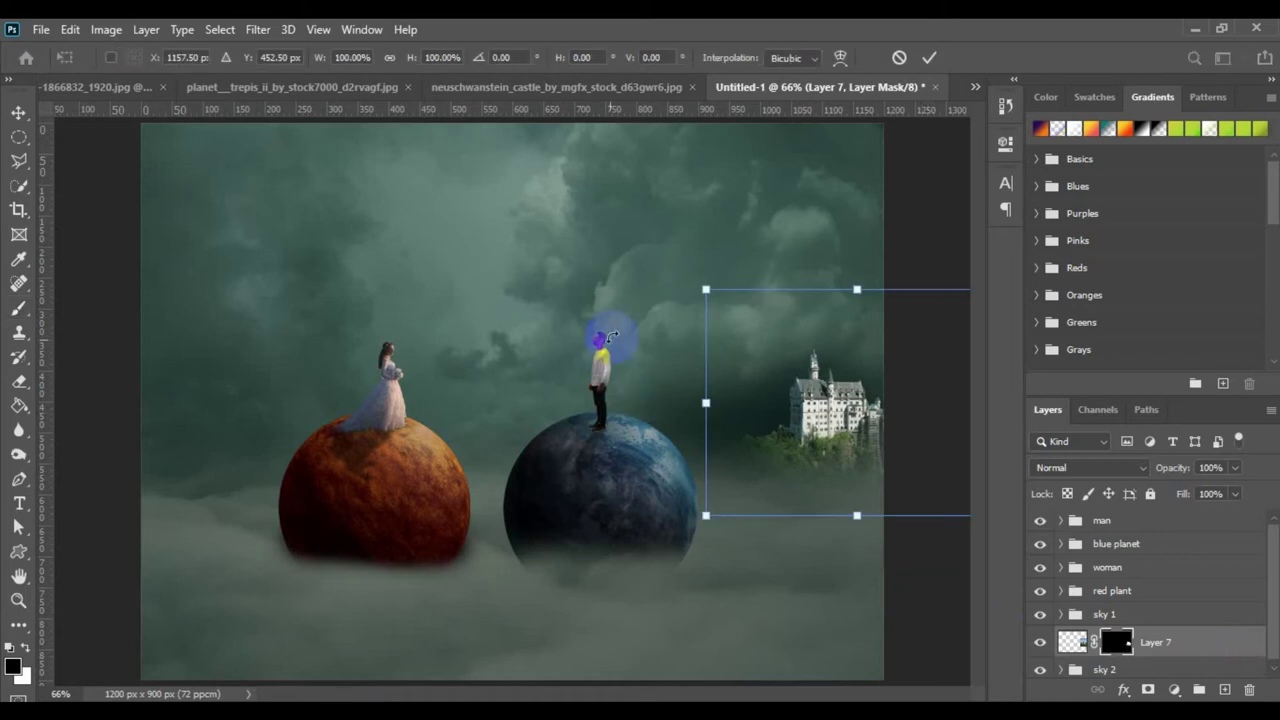
pyautogui.moveTo(703, 288); pyautogui.dragTo(729, 313)
pyautogui.moveTo(790, 425); pyautogui.dragTo(800, 437)
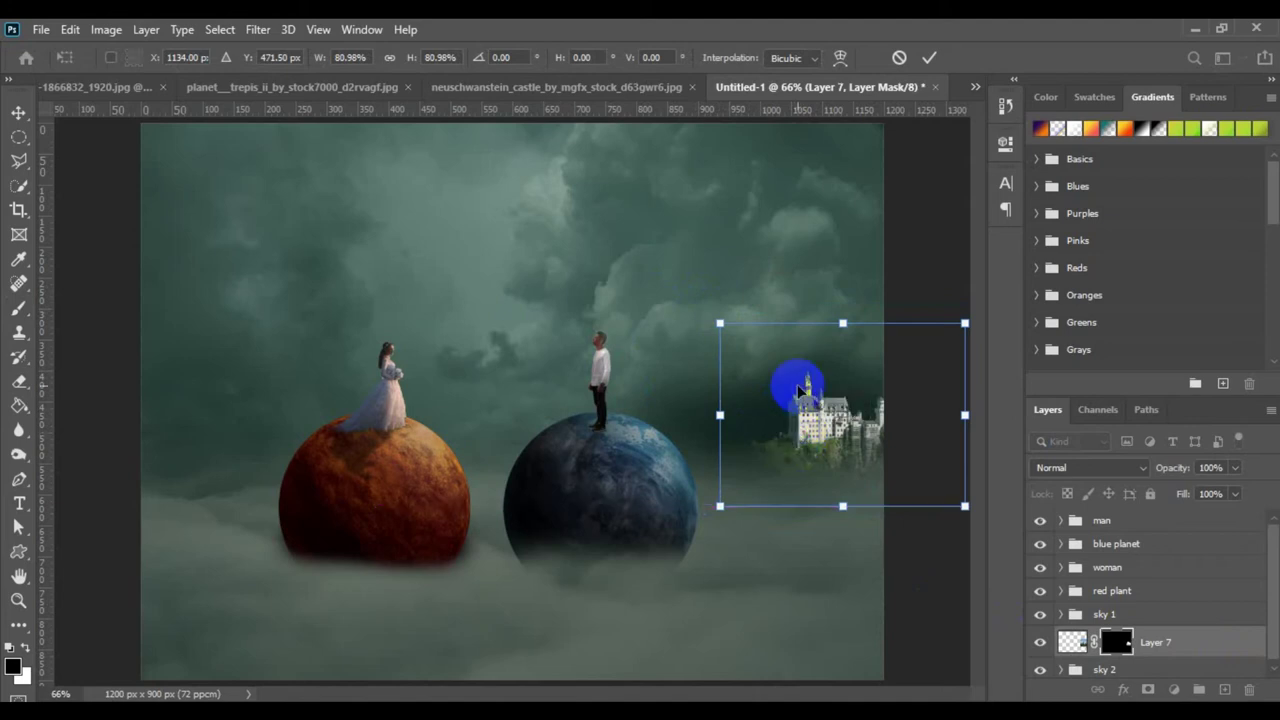
pyautogui.click(925, 62)
# - Return to the Move tool, add a new empty layer, then undo it
pyautogui.press('b')
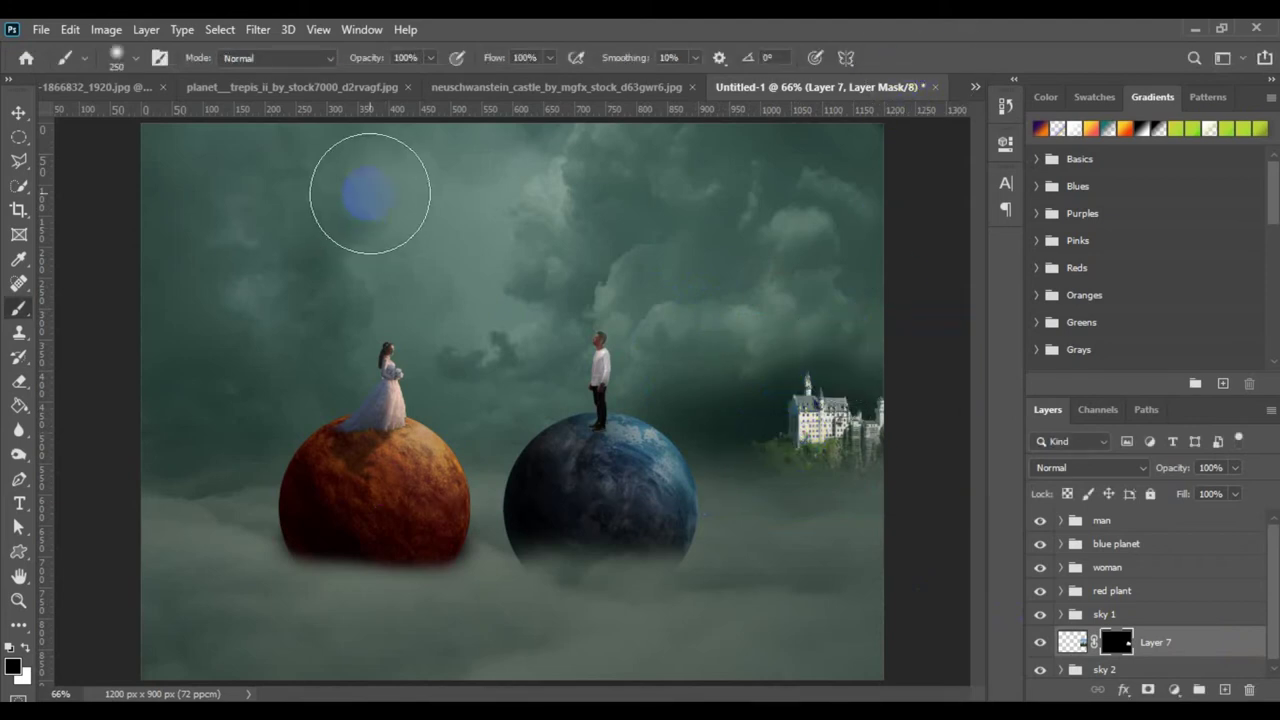
pyautogui.click(18, 112)
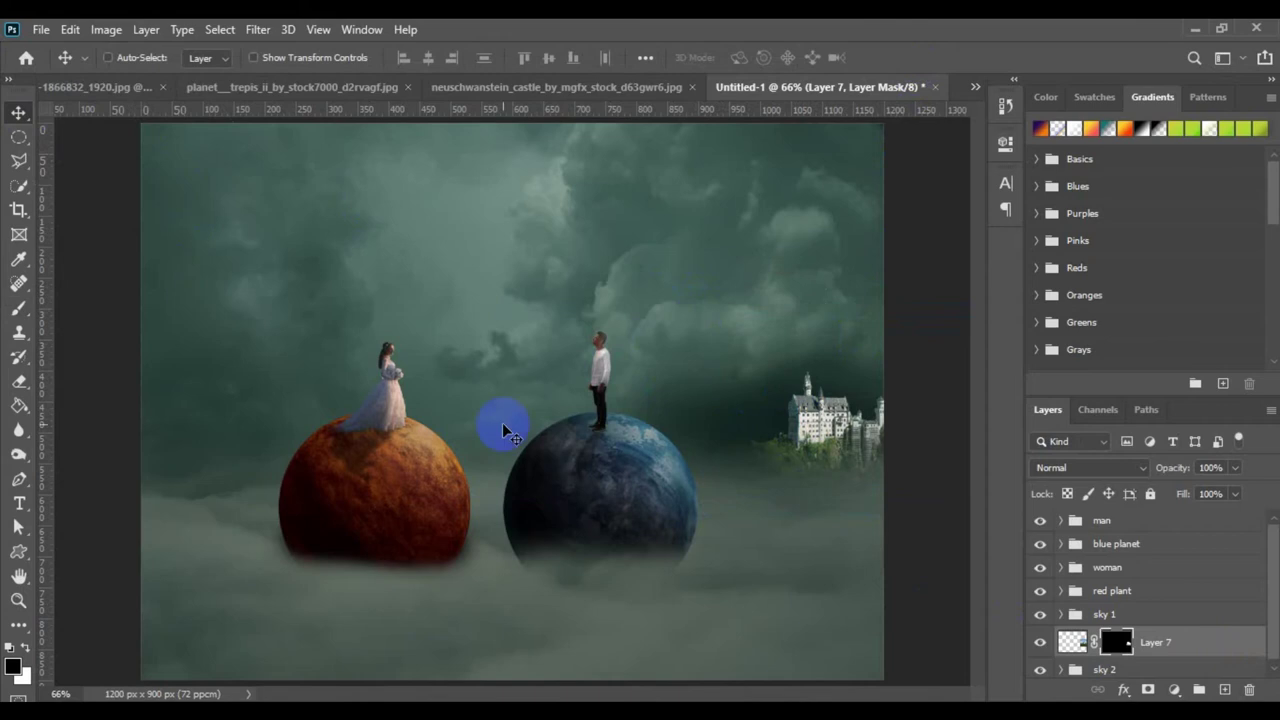
pyautogui.click(1226, 690)
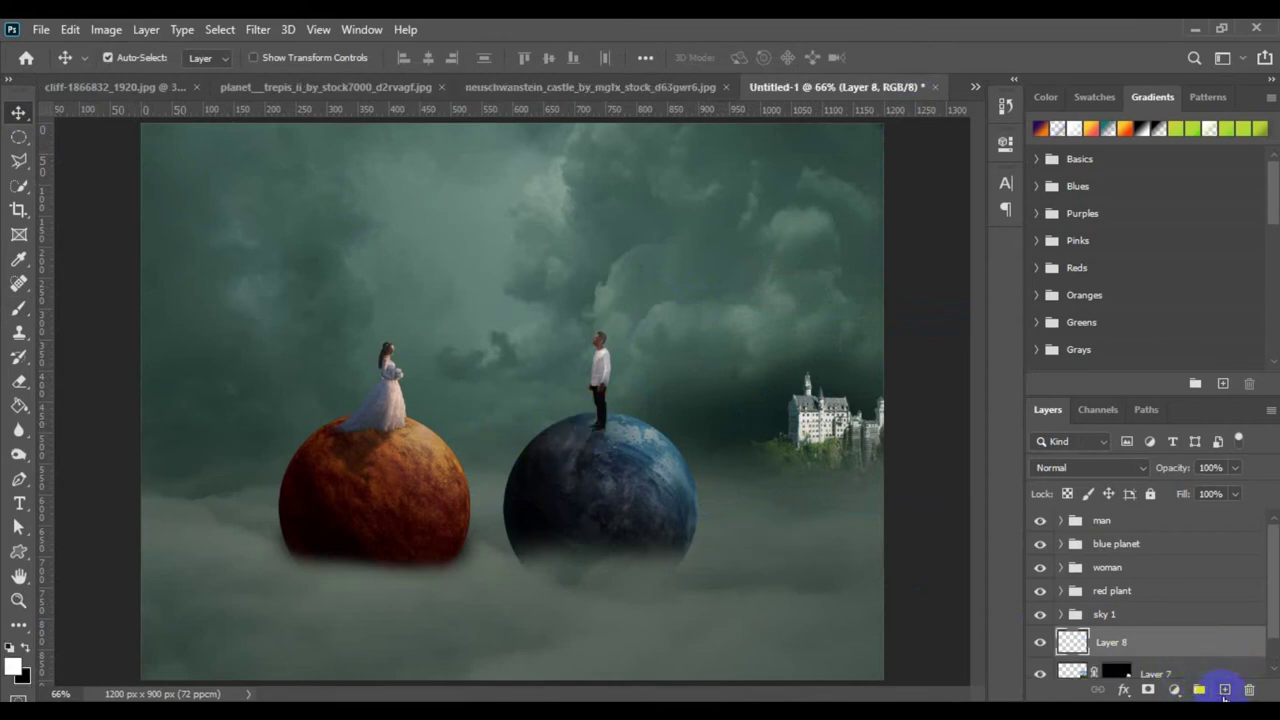
pyautogui.hotkey('ctrl', 'z')
# - Add a Curves adjustment clipped to the castle and pull its highlight endpoint down to darken it
pyautogui.click(1176, 691)
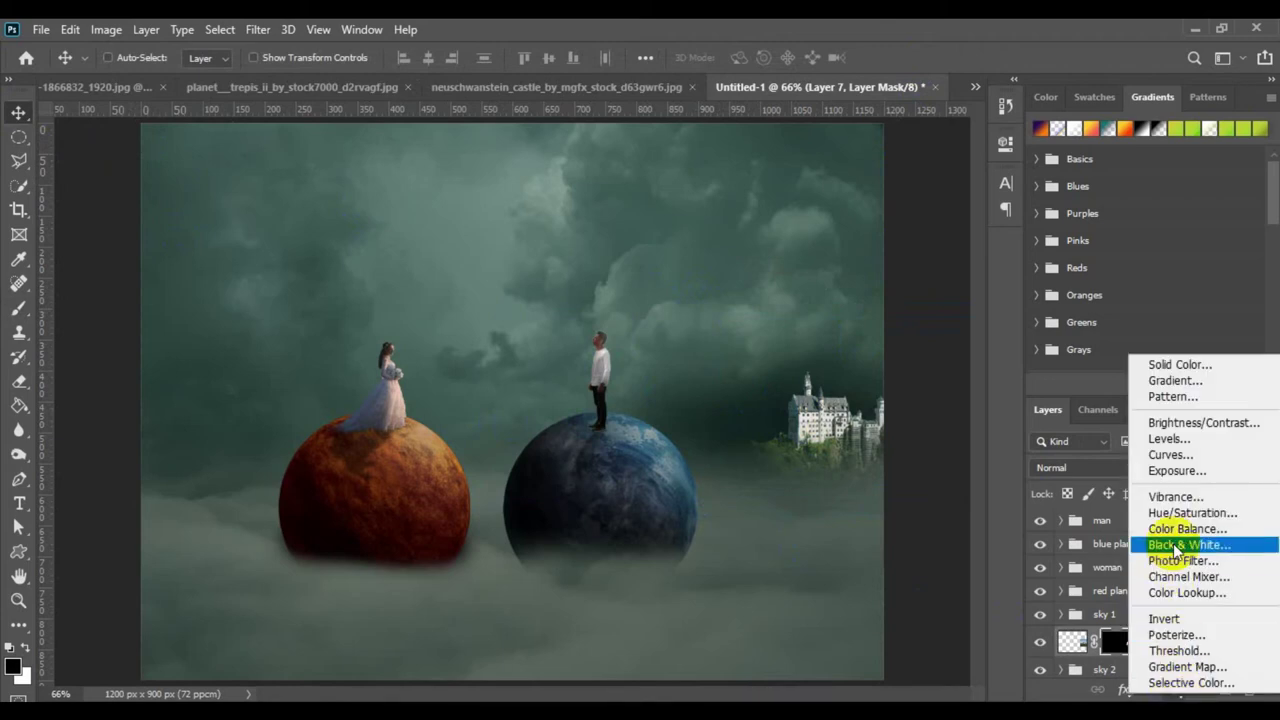
pyautogui.click(1183, 455)
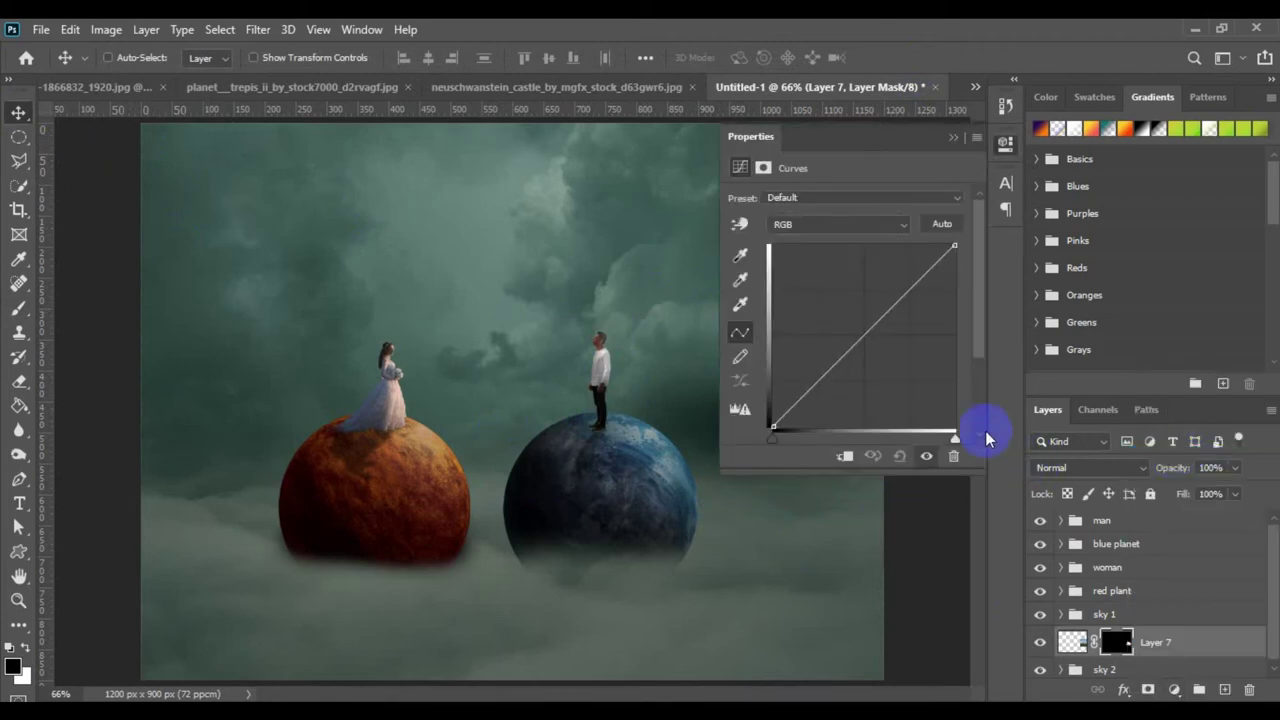
pyautogui.click(848, 457)
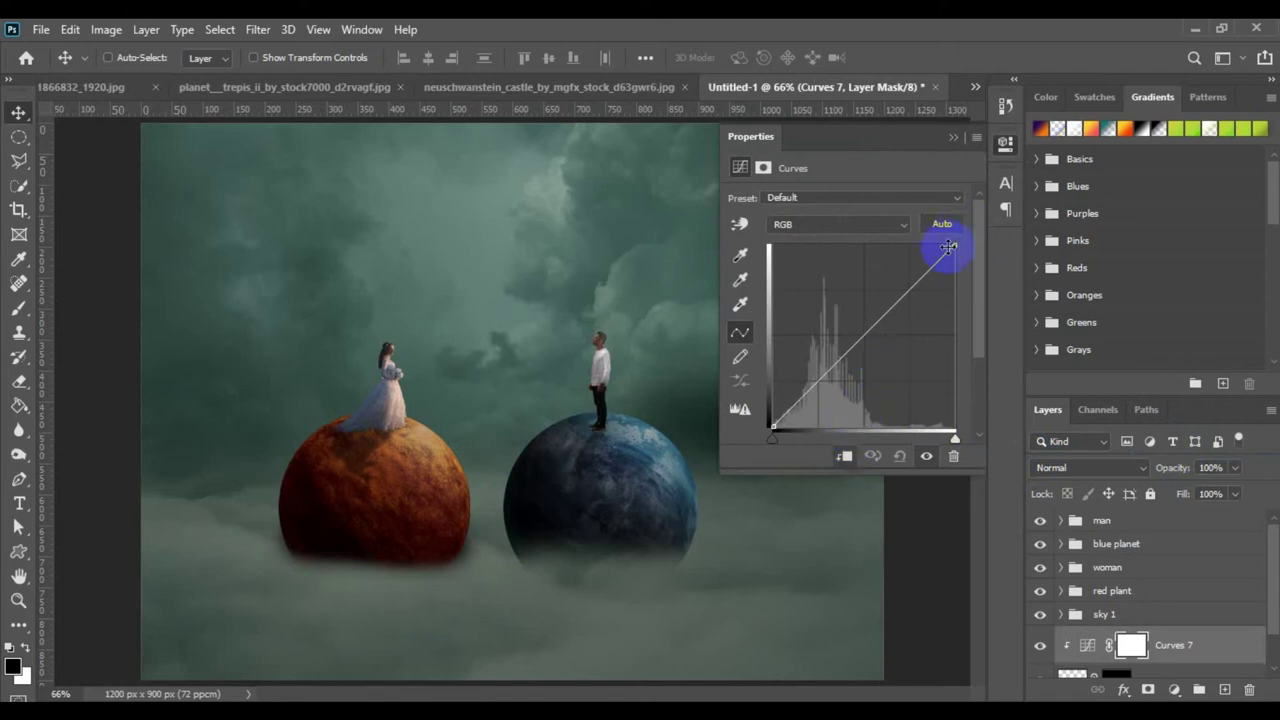
pyautogui.moveTo(951, 248); pyautogui.dragTo(960, 338)
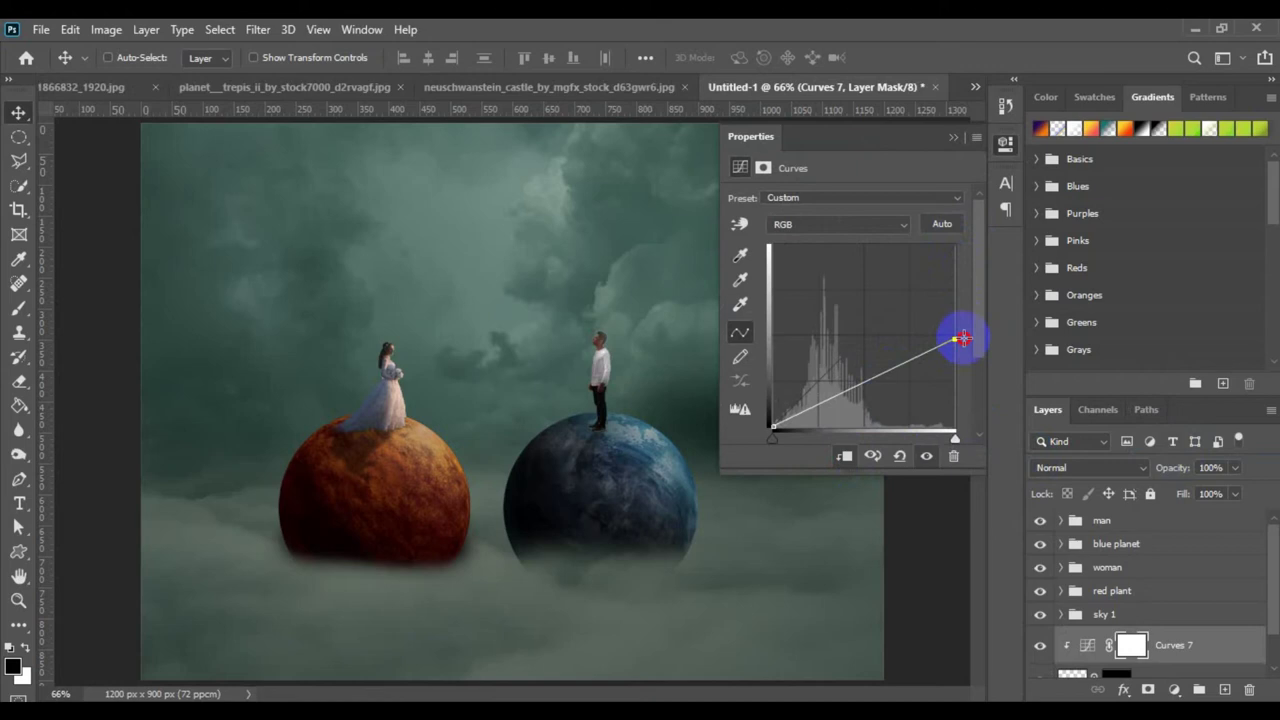
pyautogui.moveTo(885, 371); pyautogui.dragTo(875, 380)
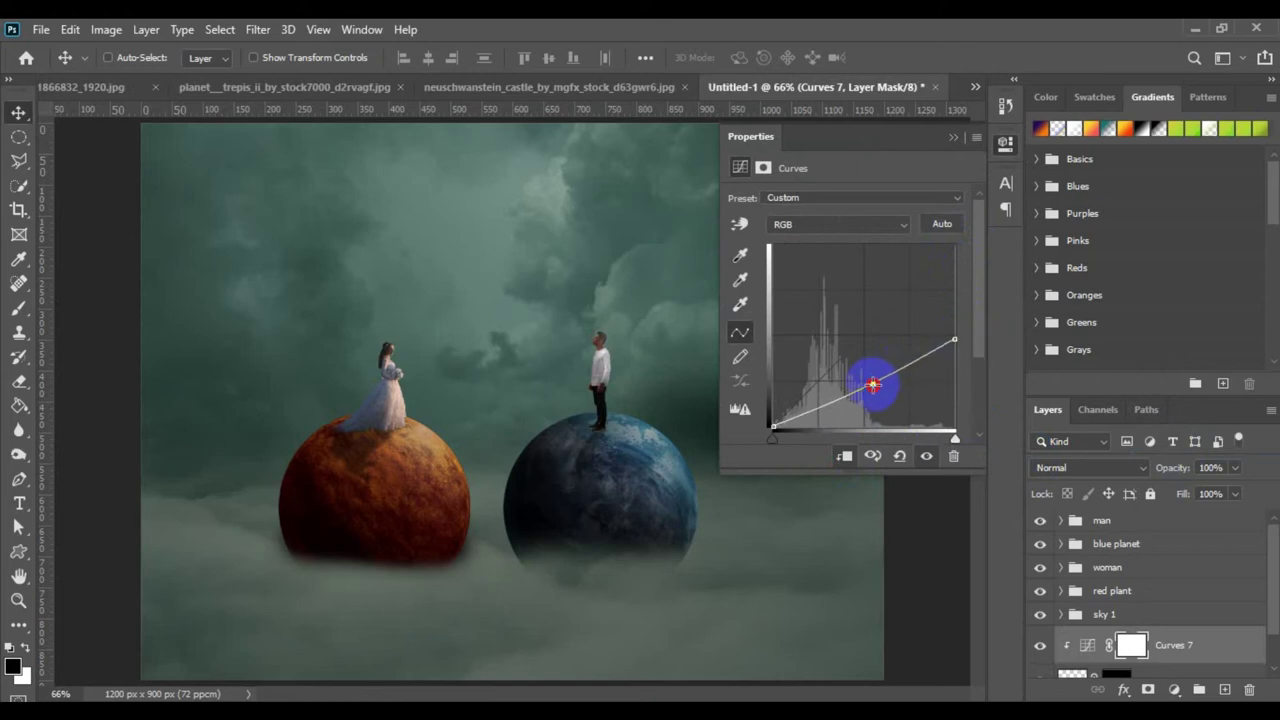
pyautogui.click(1005, 142)
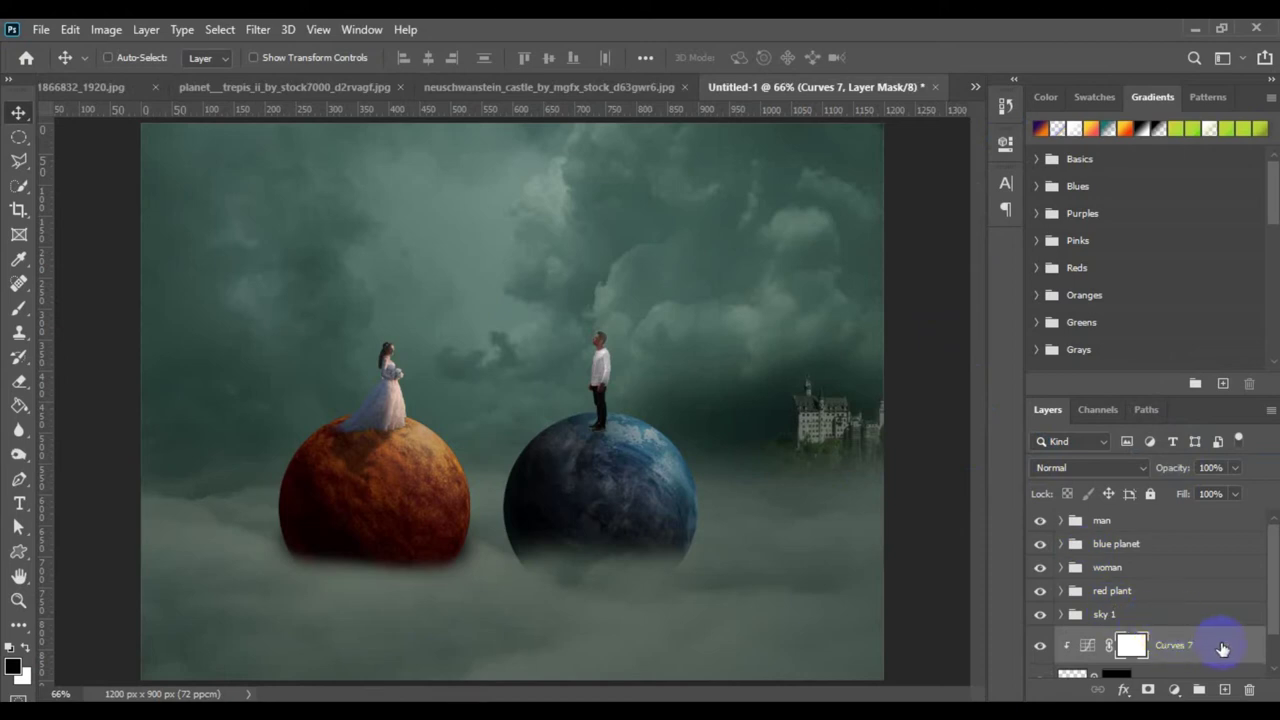
pyautogui.scroll(-1, 1198, 659)
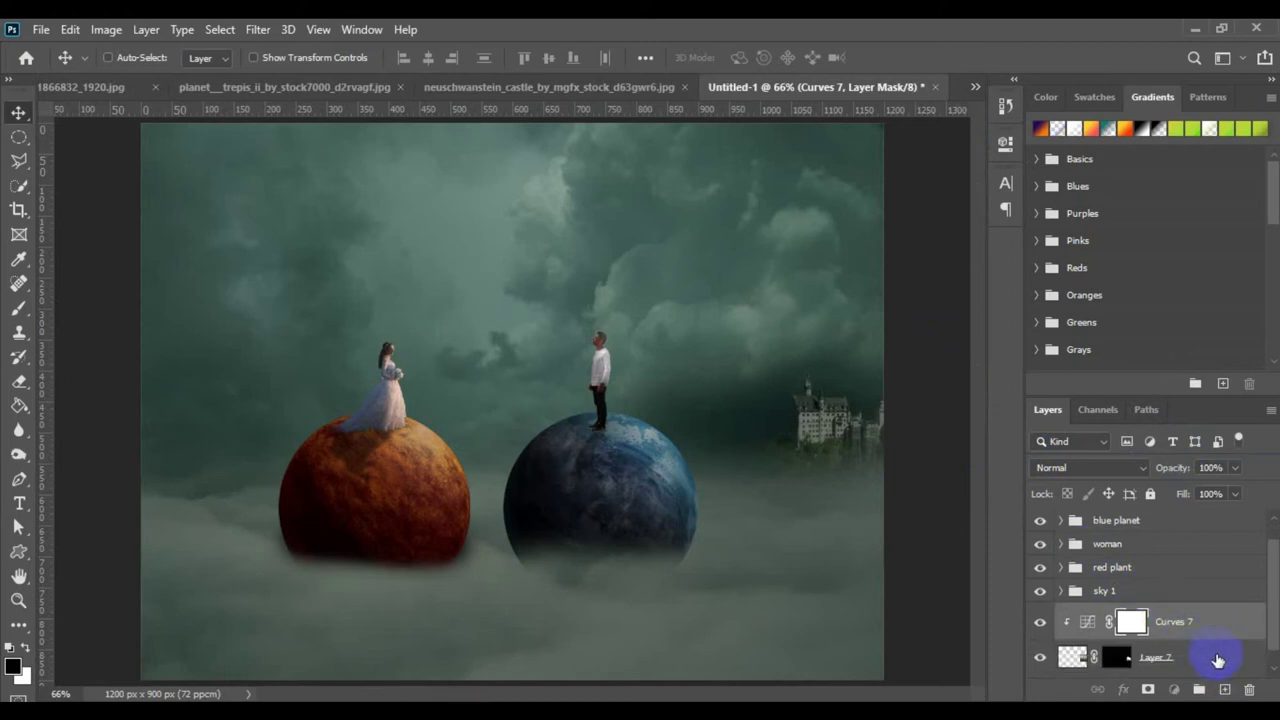
# - Apply a 2-pixel Gaussian Blur to Layer 7
pyautogui.click(1218, 660)
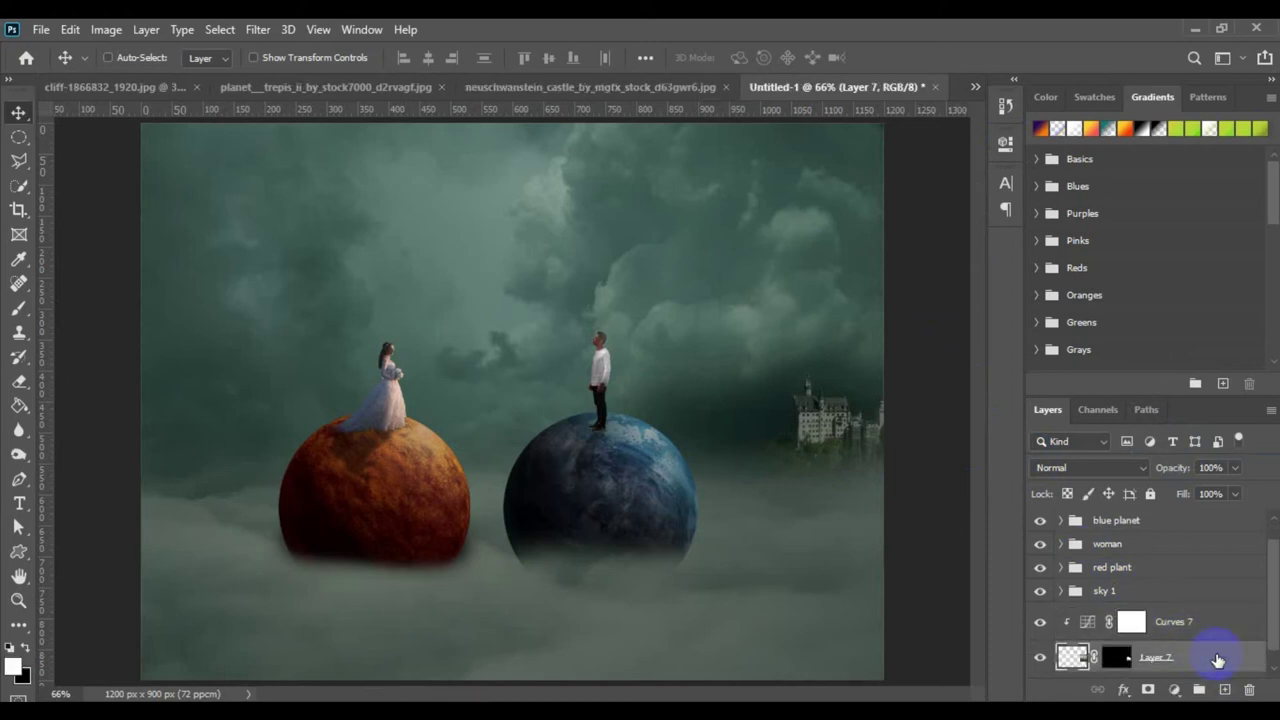
pyautogui.click(254, 30)
pyautogui.moveTo(283, 244)
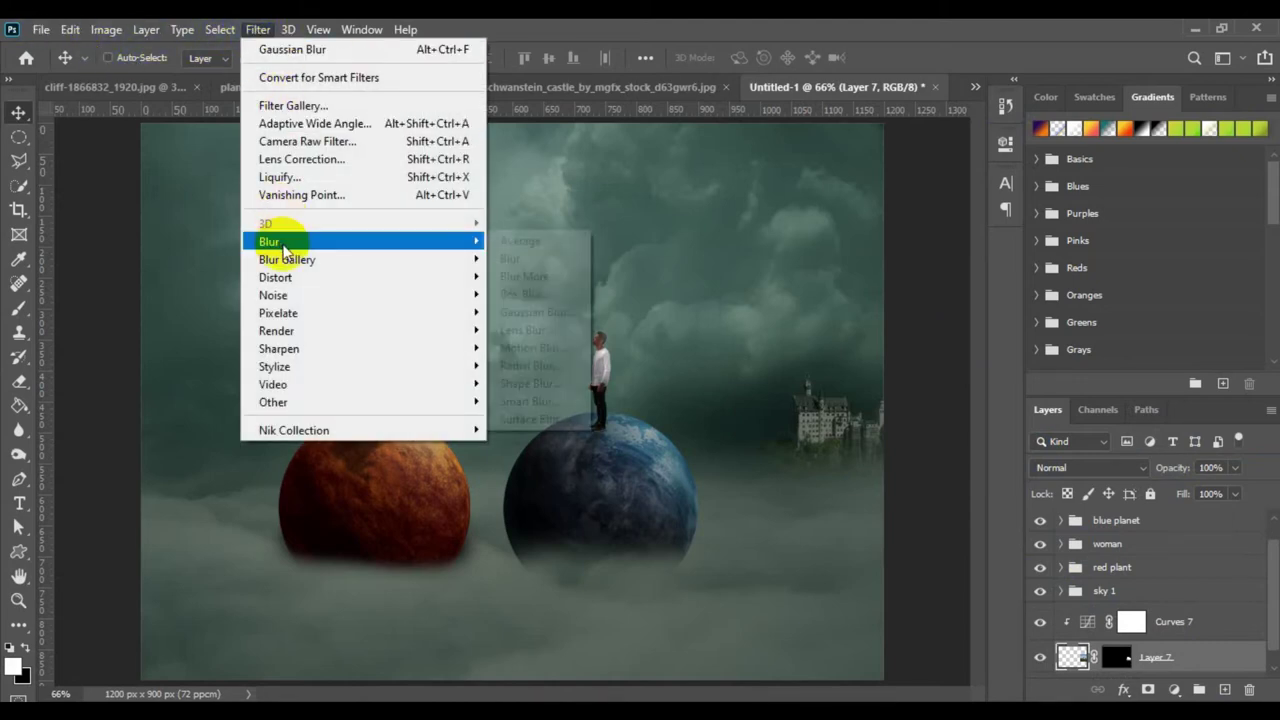
pyautogui.click(505, 318)
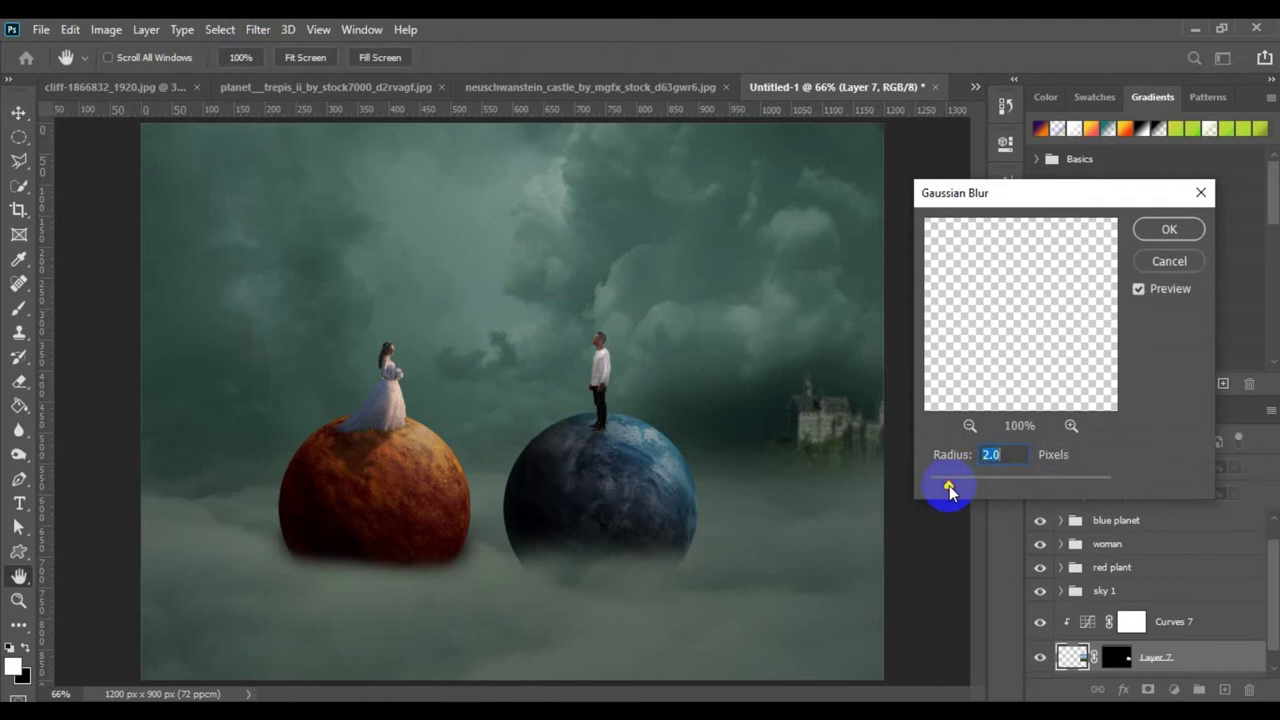
pyautogui.click(1168, 229)
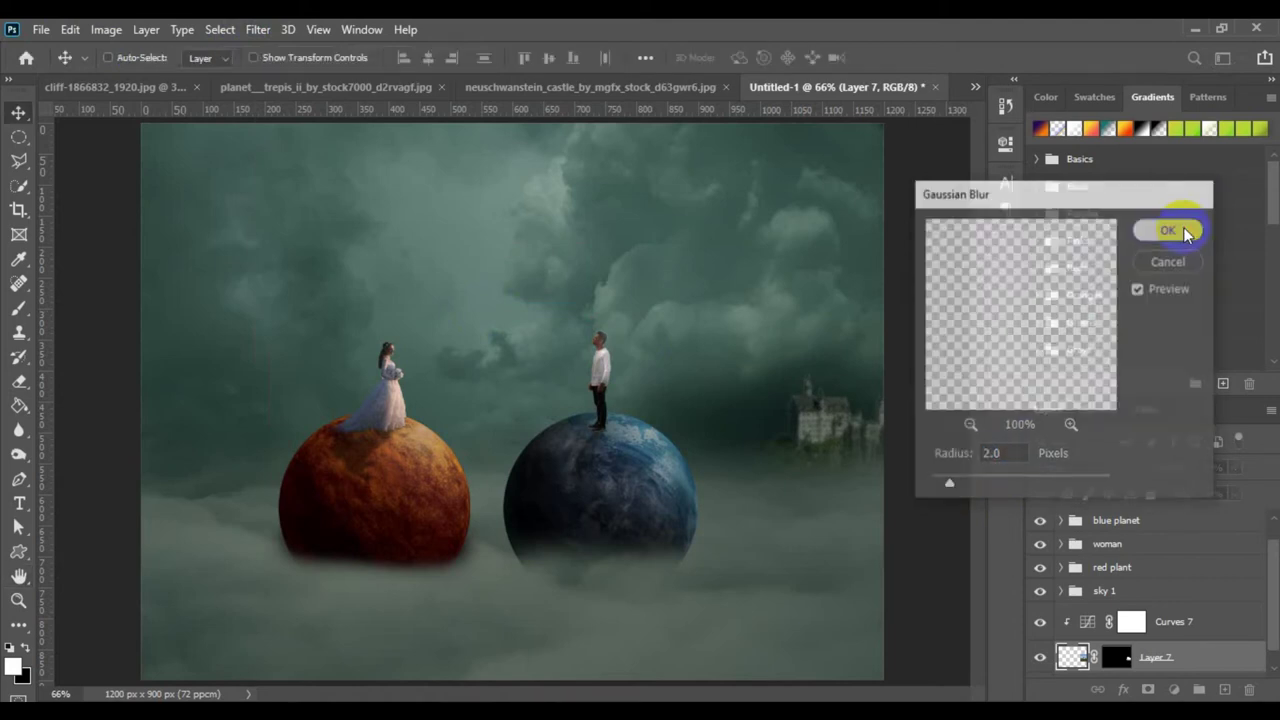
# - Apply a 2-pixel Minimum filter to Layer 7's mask to tighten its edges
pyautogui.click(1128, 660)
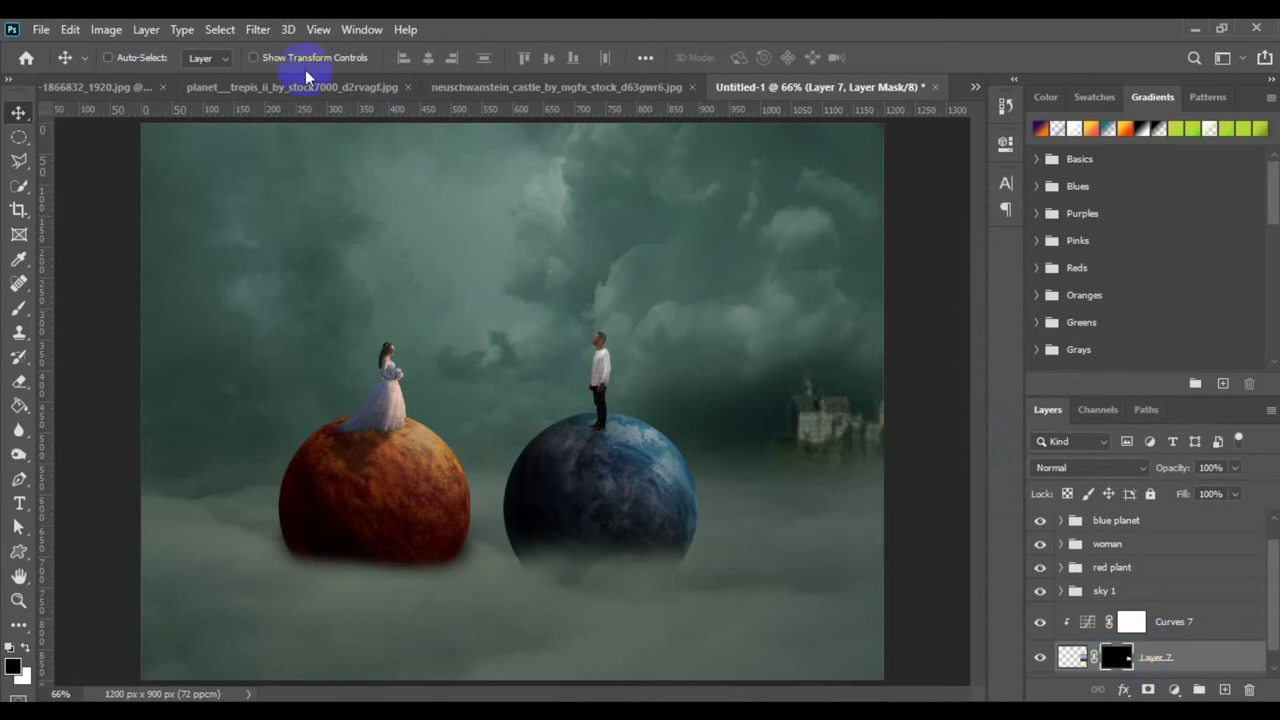
pyautogui.click(263, 31)
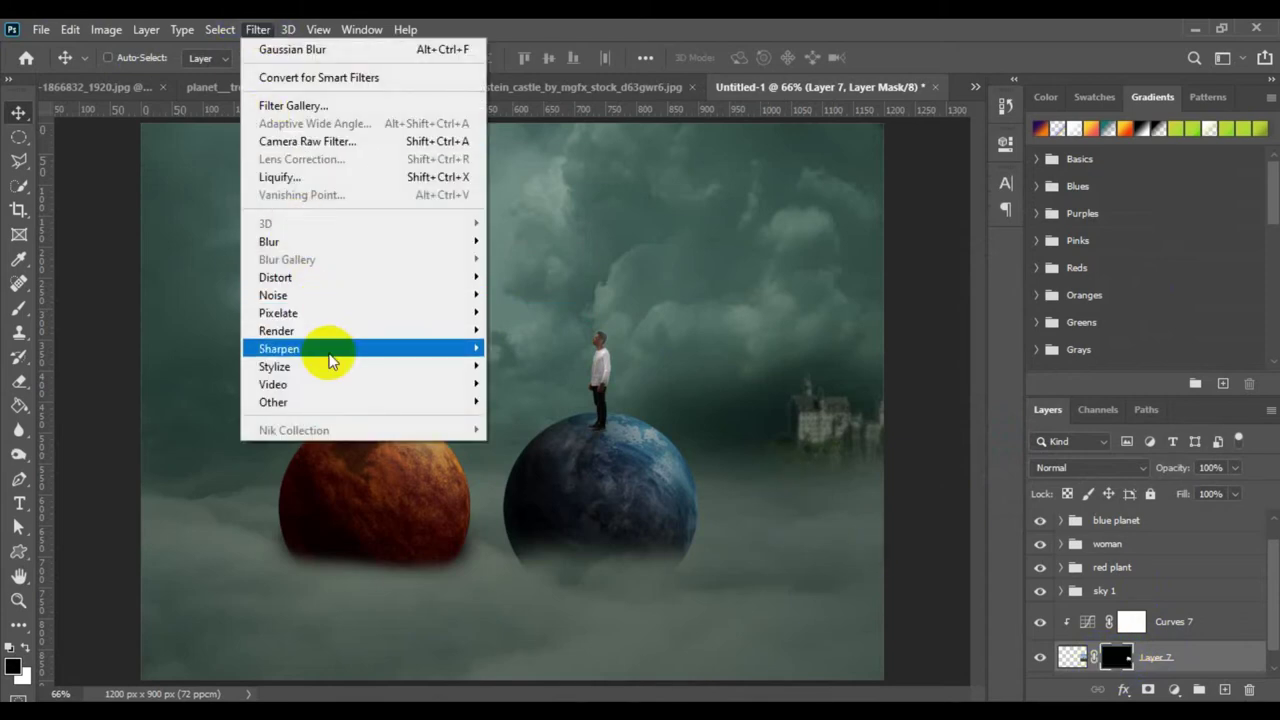
pyautogui.moveTo(322, 404)
pyautogui.click(540, 474)
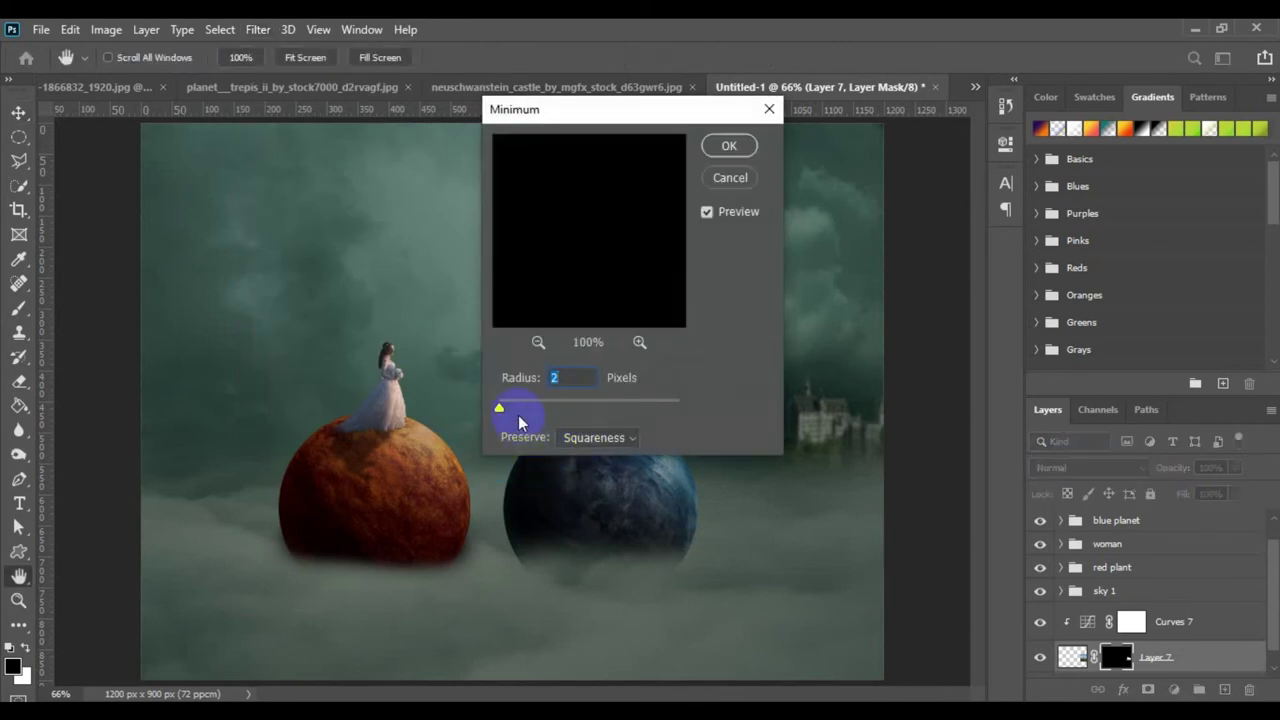
pyautogui.click(719, 156)
pyautogui.press('v')
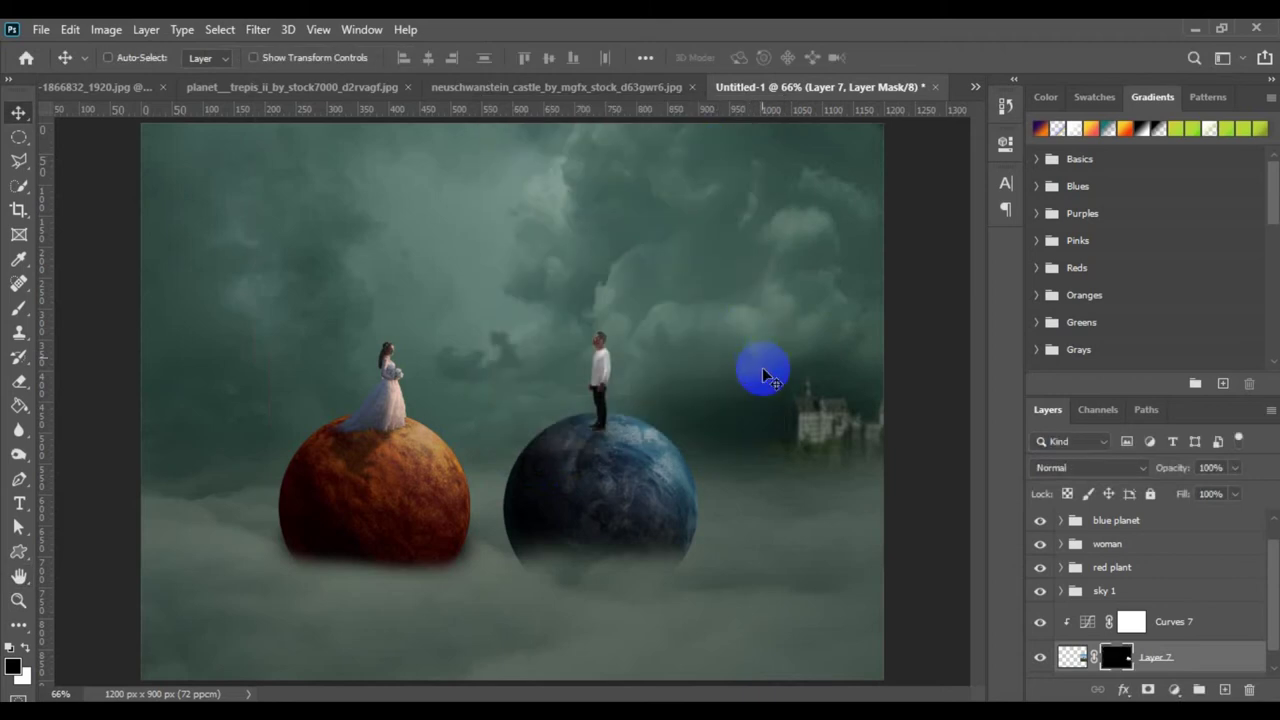
pyautogui.moveTo(797, 443); pyautogui.dragTo(803, 404)
pyautogui.click(1117, 657)
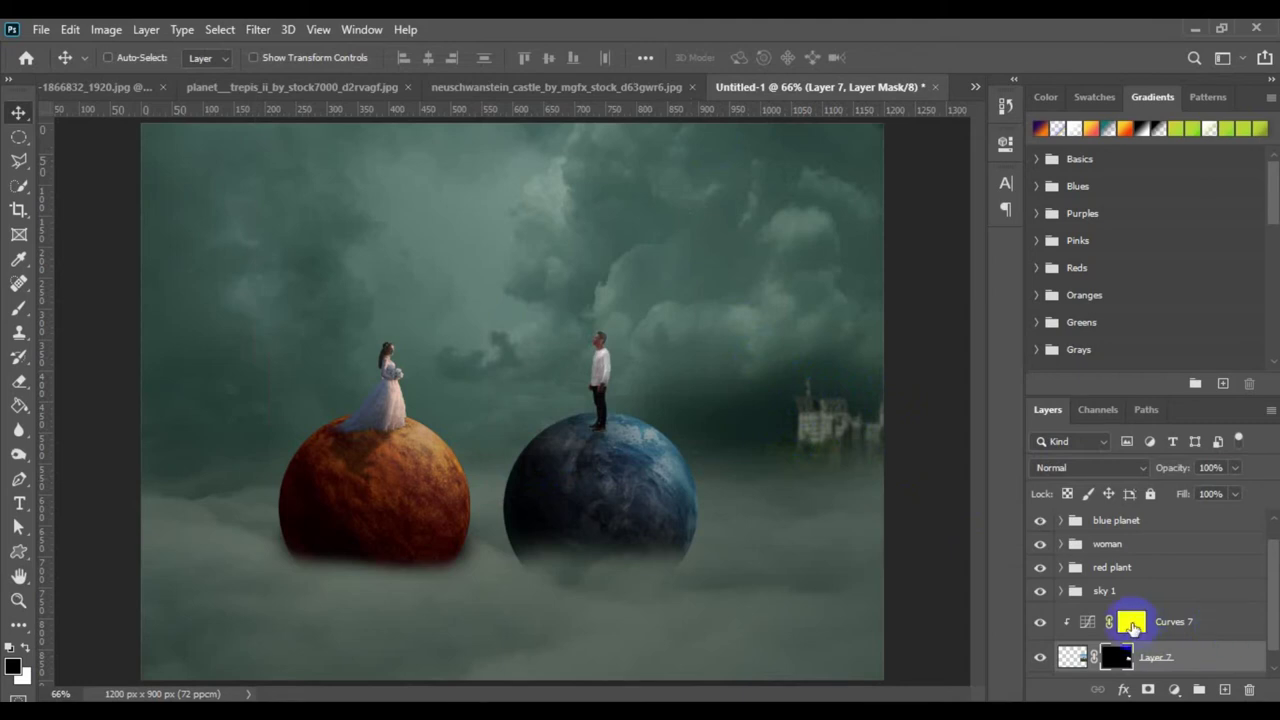
# - Lower the Curves 7 highlight endpoint a bit more to darken the castle further
pyautogui.doubleClick(1089, 622)
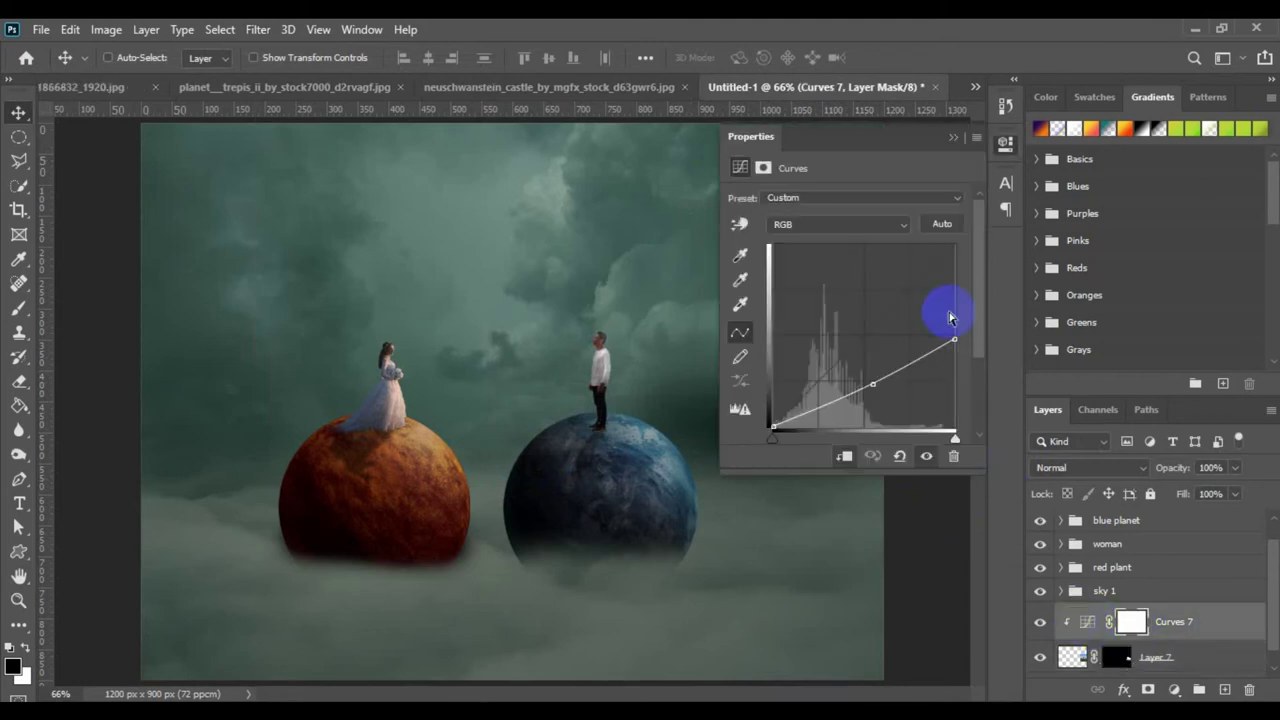
pyautogui.click(866, 393)
pyautogui.moveTo(866, 393); pyautogui.dragTo(871, 457)
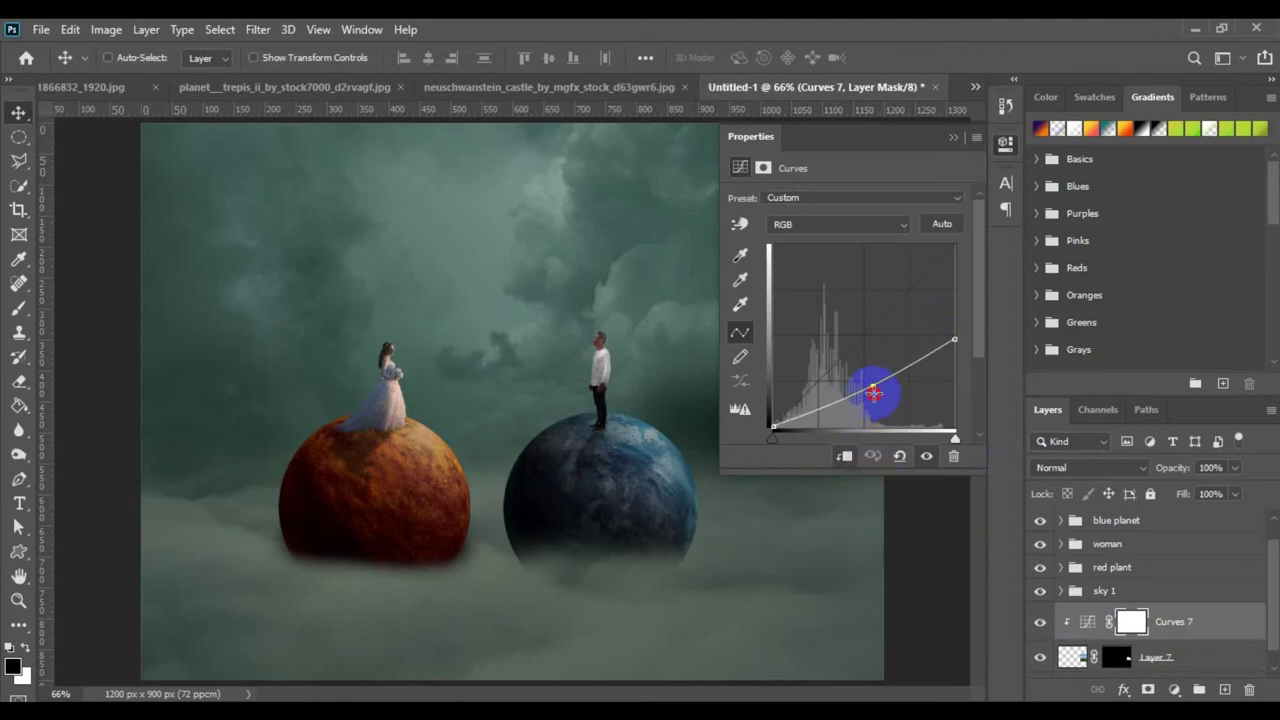
pyautogui.moveTo(954, 340); pyautogui.dragTo(954, 348)
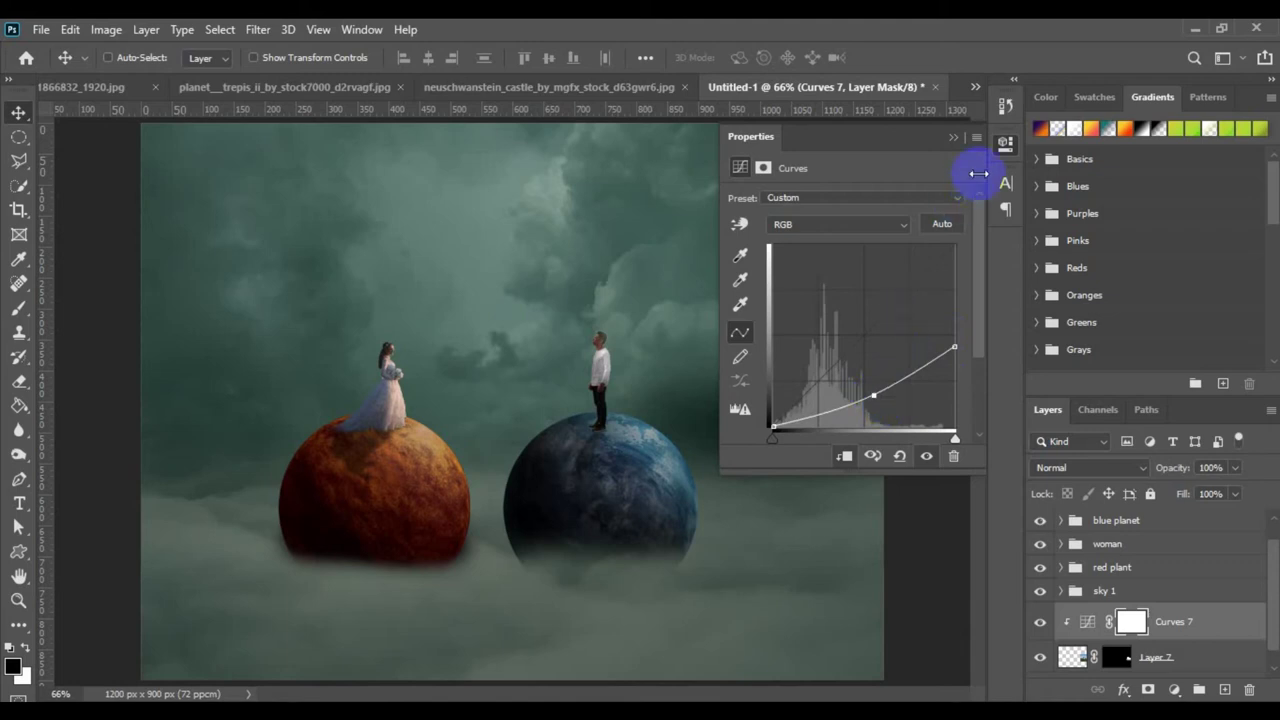
pyautogui.click(1005, 146)
# - Group Curves 7 and Layer 7 into a folder named castle
pyautogui.click(1130, 621)
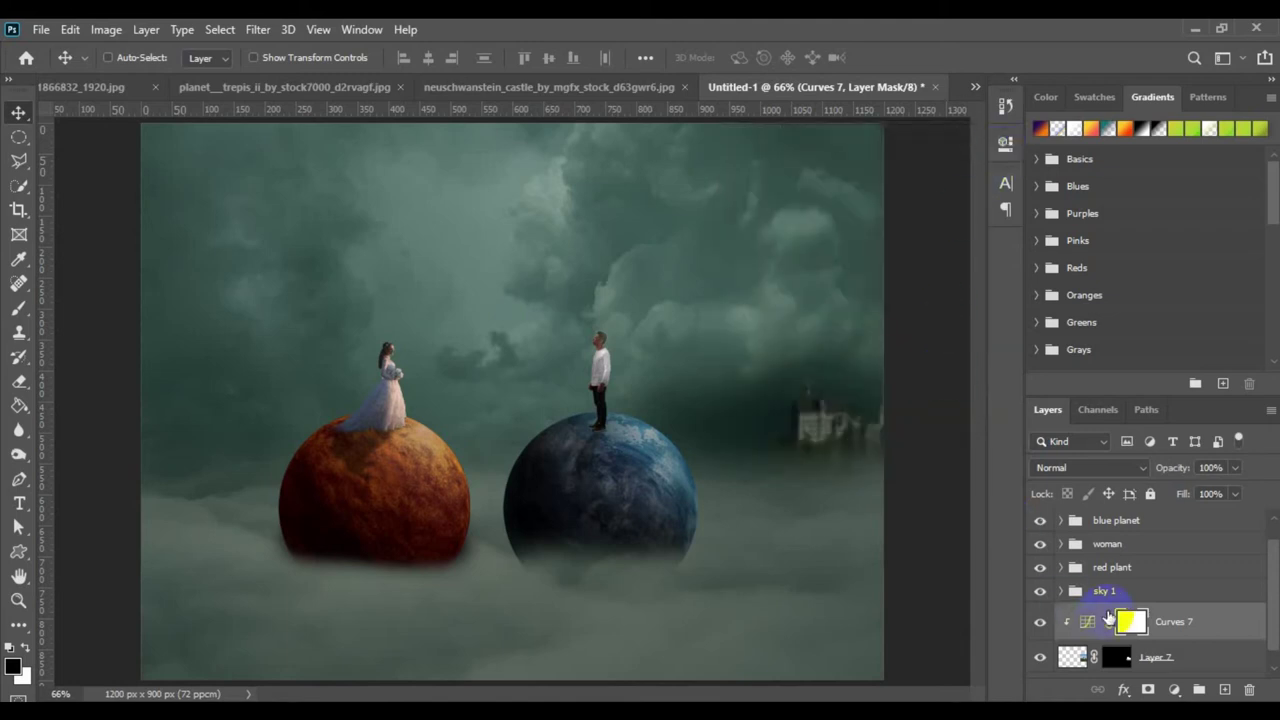
pyautogui.click(1201, 666)
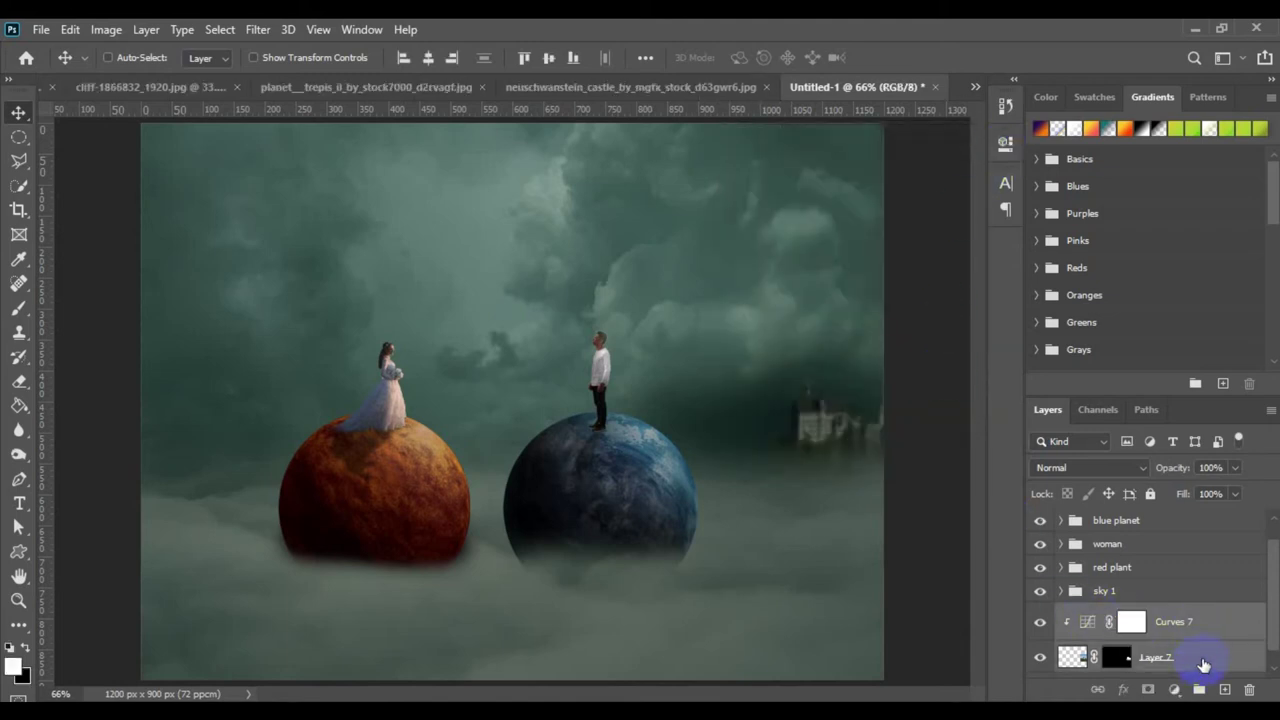
pyautogui.hotkey('ctrl', 'g')
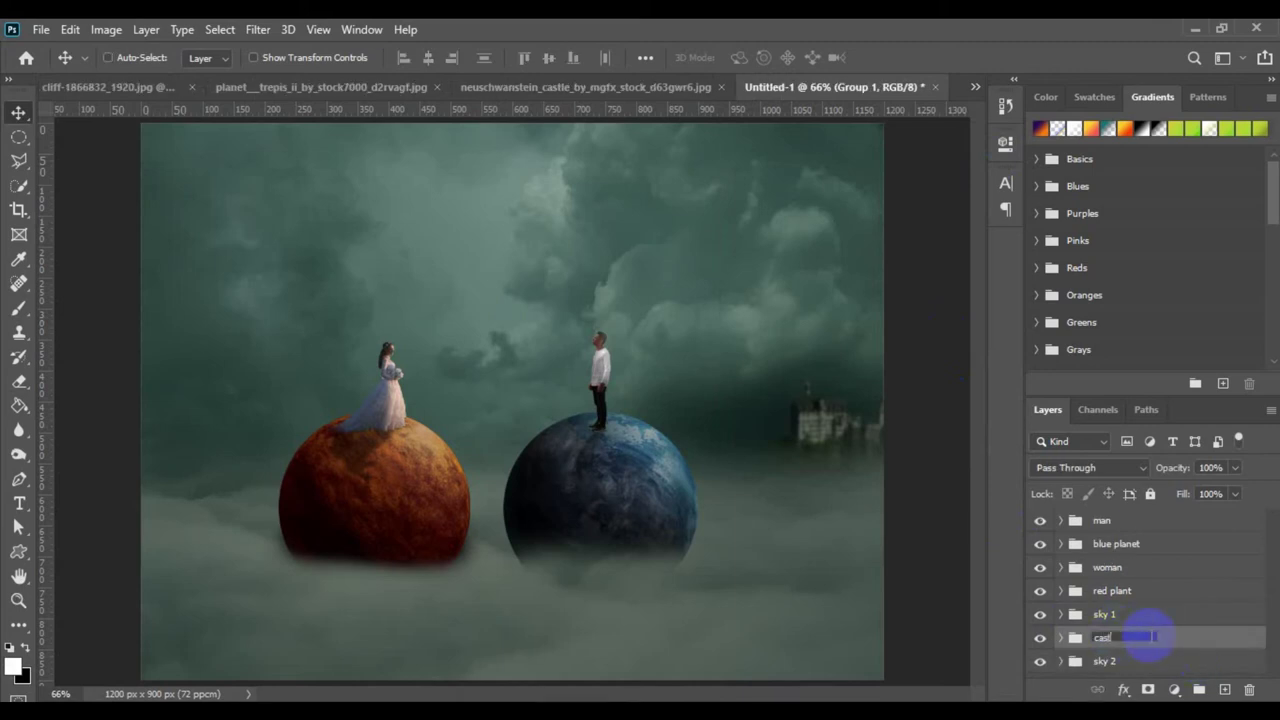
pyautogui.press('Return')
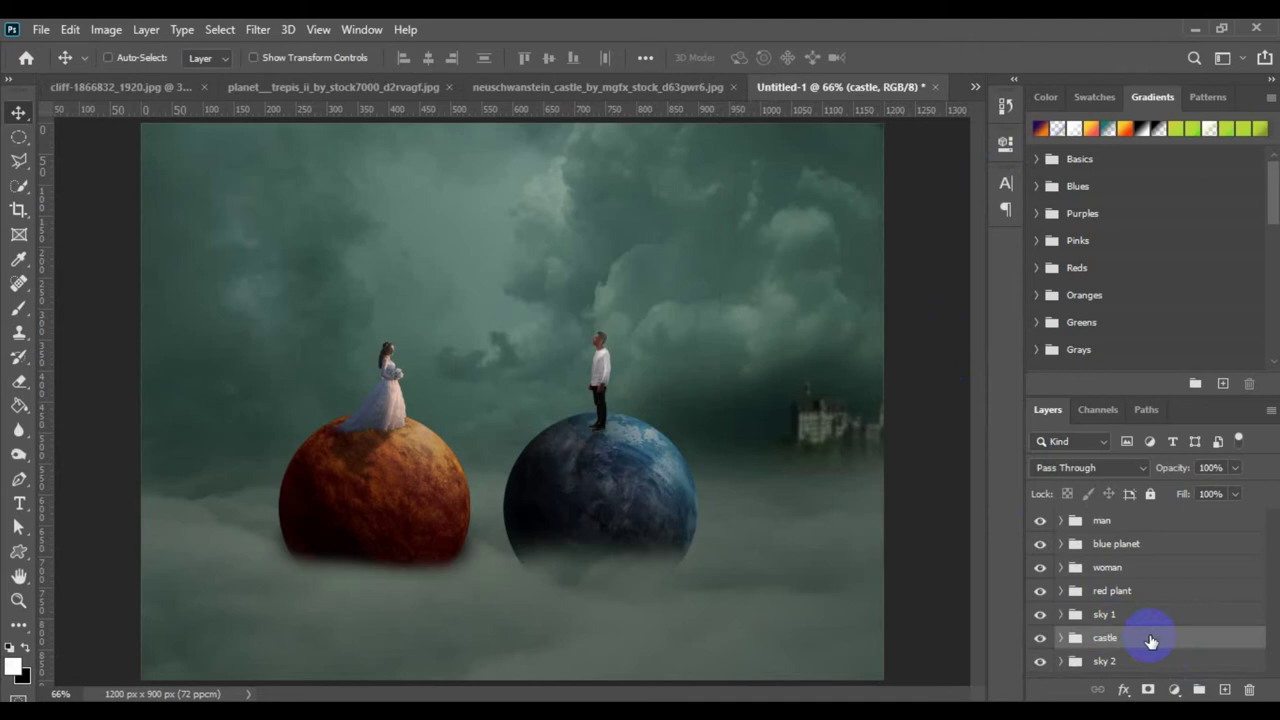
pyautogui.click(575, 90)
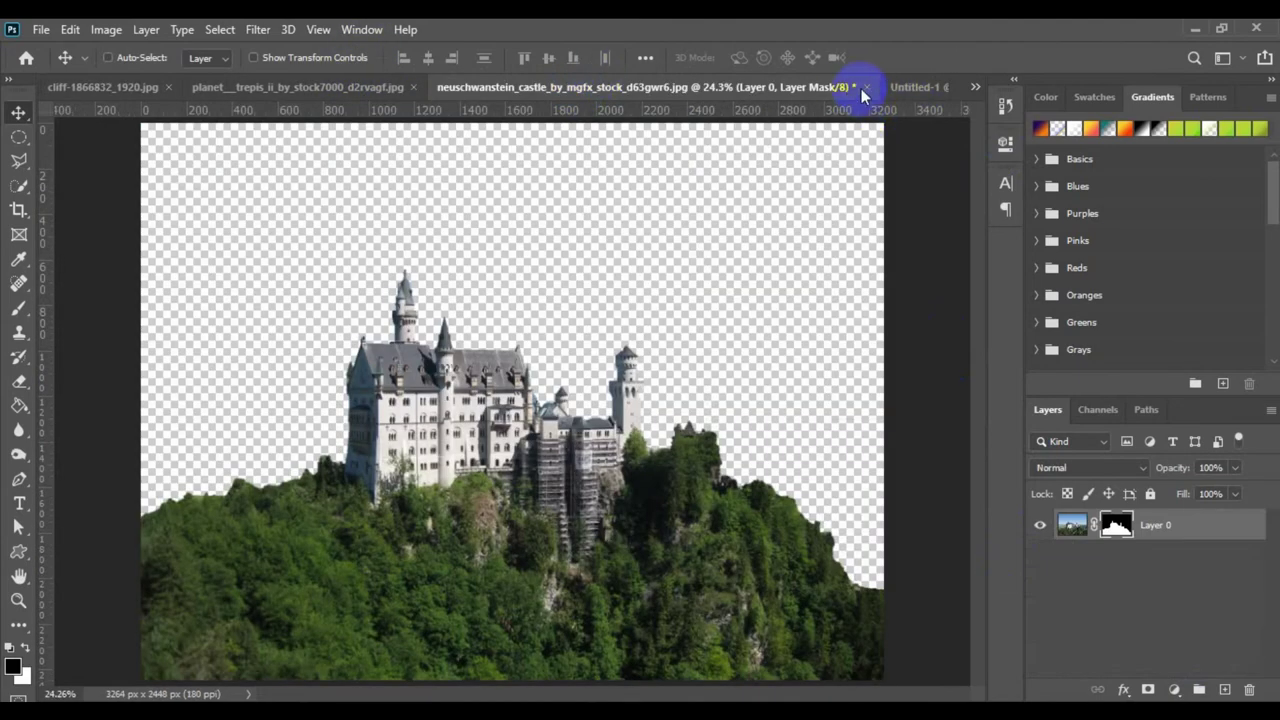
# - Close the castle source image without saving and shift the man, blue planet, woman and red plant groups right
pyautogui.click(866, 88)
pyautogui.press('Escape')
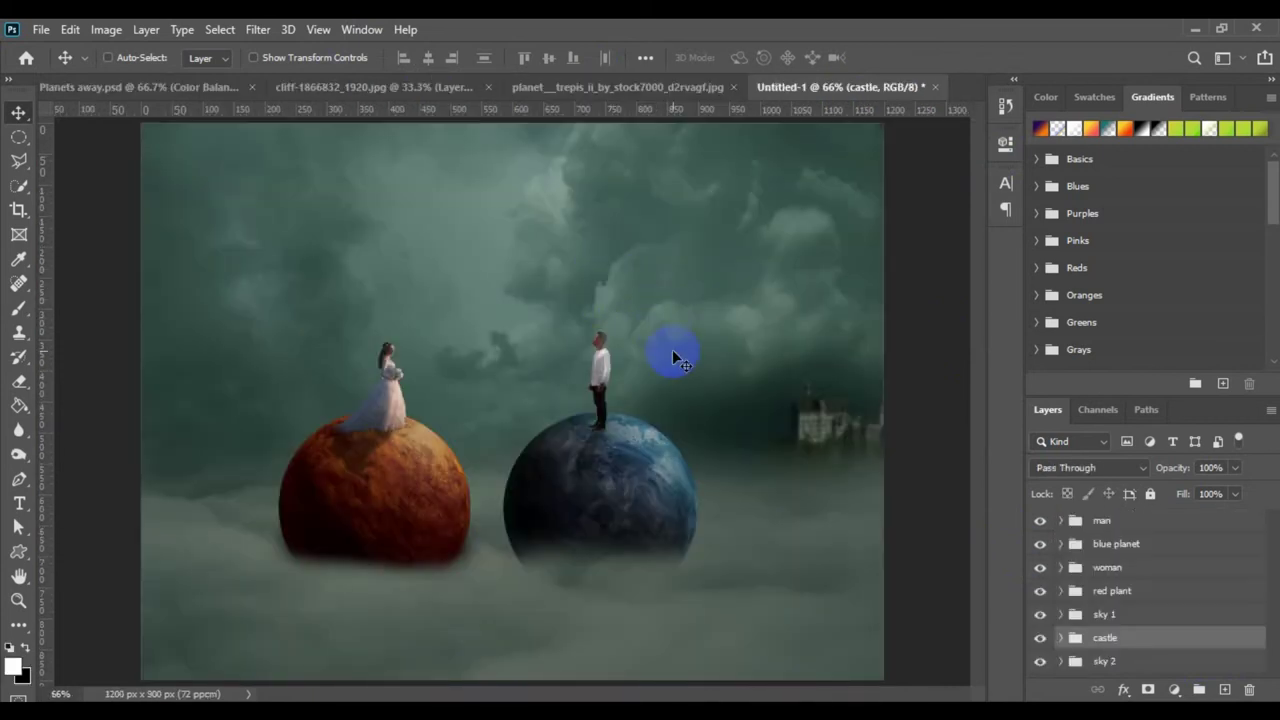
pyautogui.click(1143, 597)
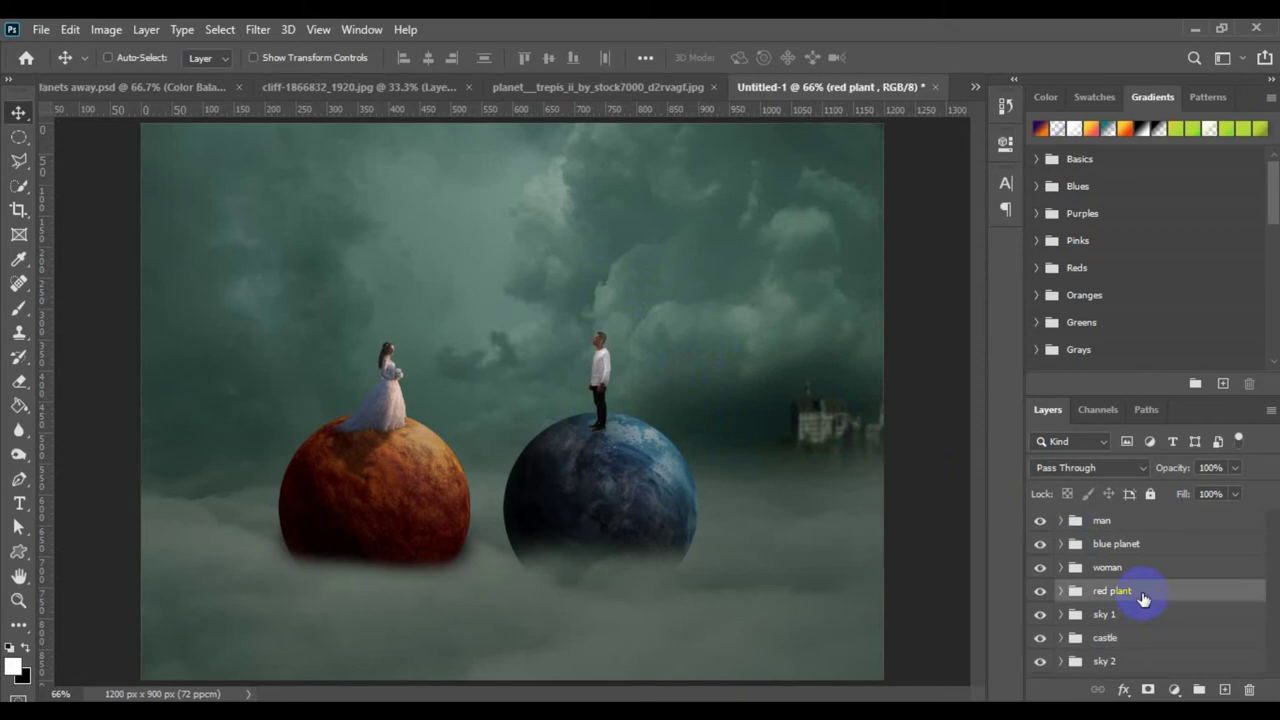
pyautogui.keyDown('shift'); pyautogui.click(1142, 522); pyautogui.keyUp('shift')
pyautogui.moveTo(632, 509); pyautogui.dragTo(670, 524)
pyautogui.click(672, 527)
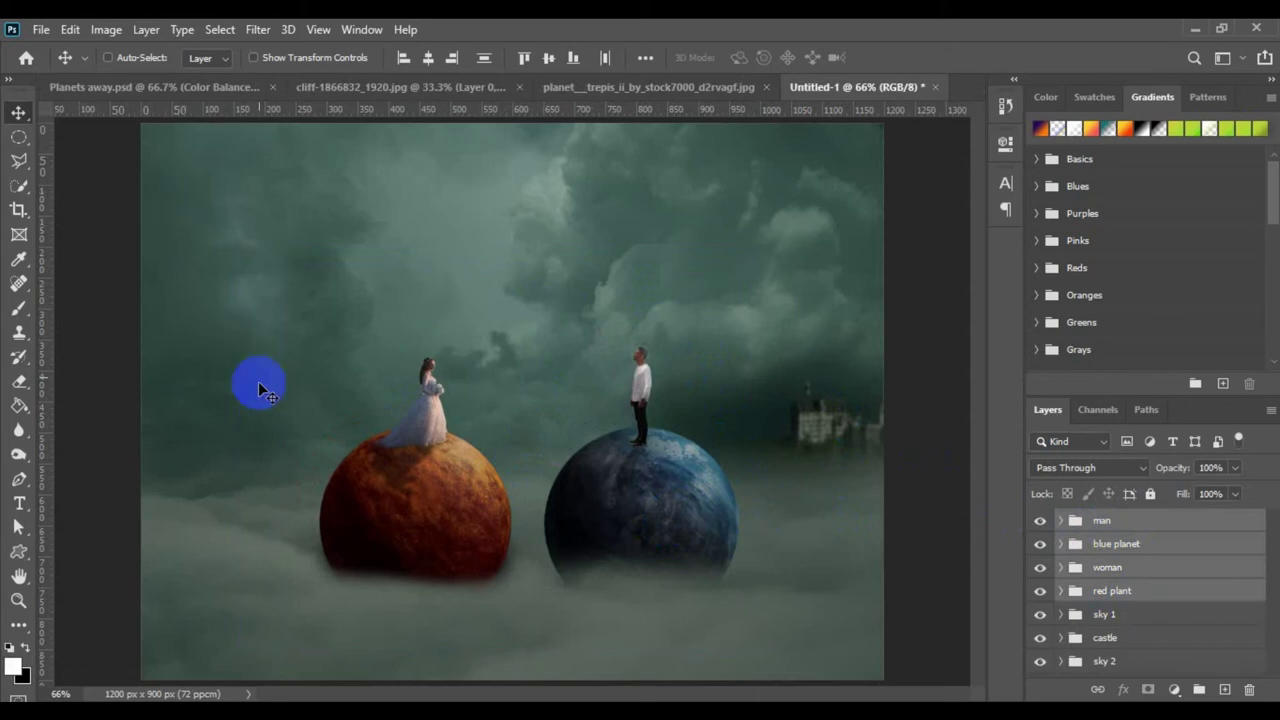
pyautogui.click(392, 90)
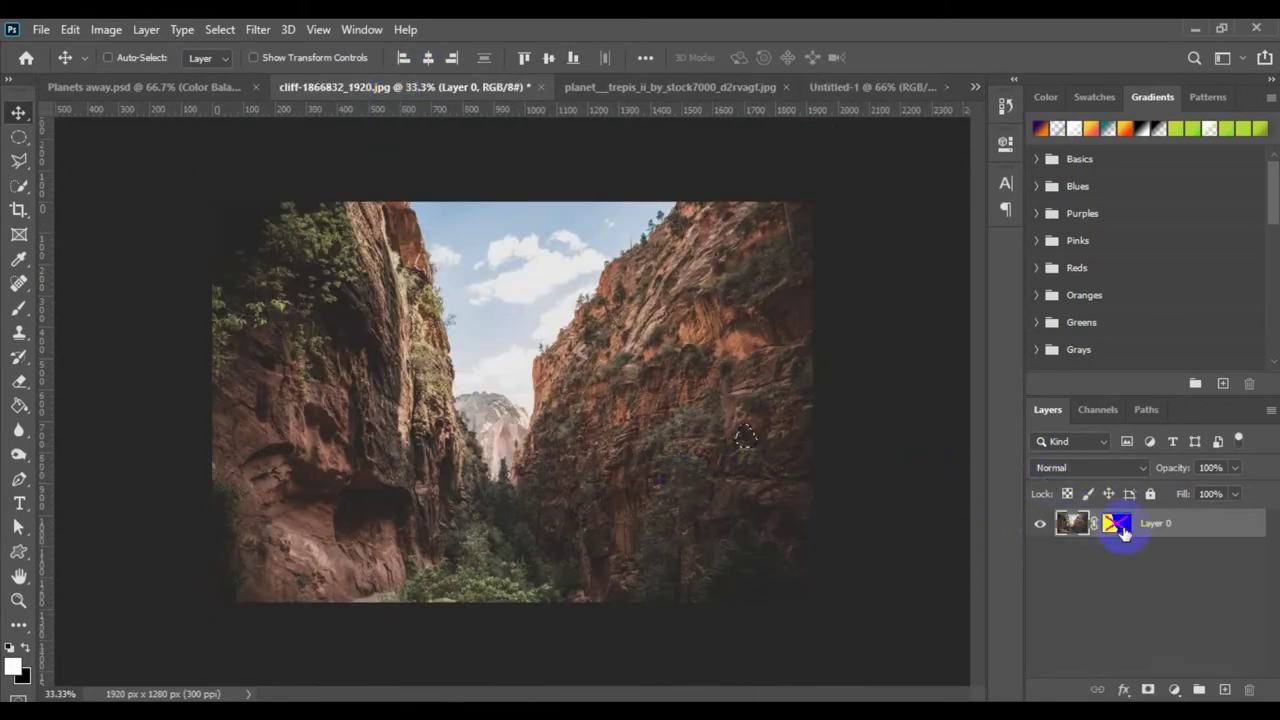
# - Enable the cliff's mask, drag the cliff into the composite, and move its layer lower in the stack
pyautogui.keyDown('shift'); pyautogui.click(1117, 527); pyautogui.keyUp('shift')
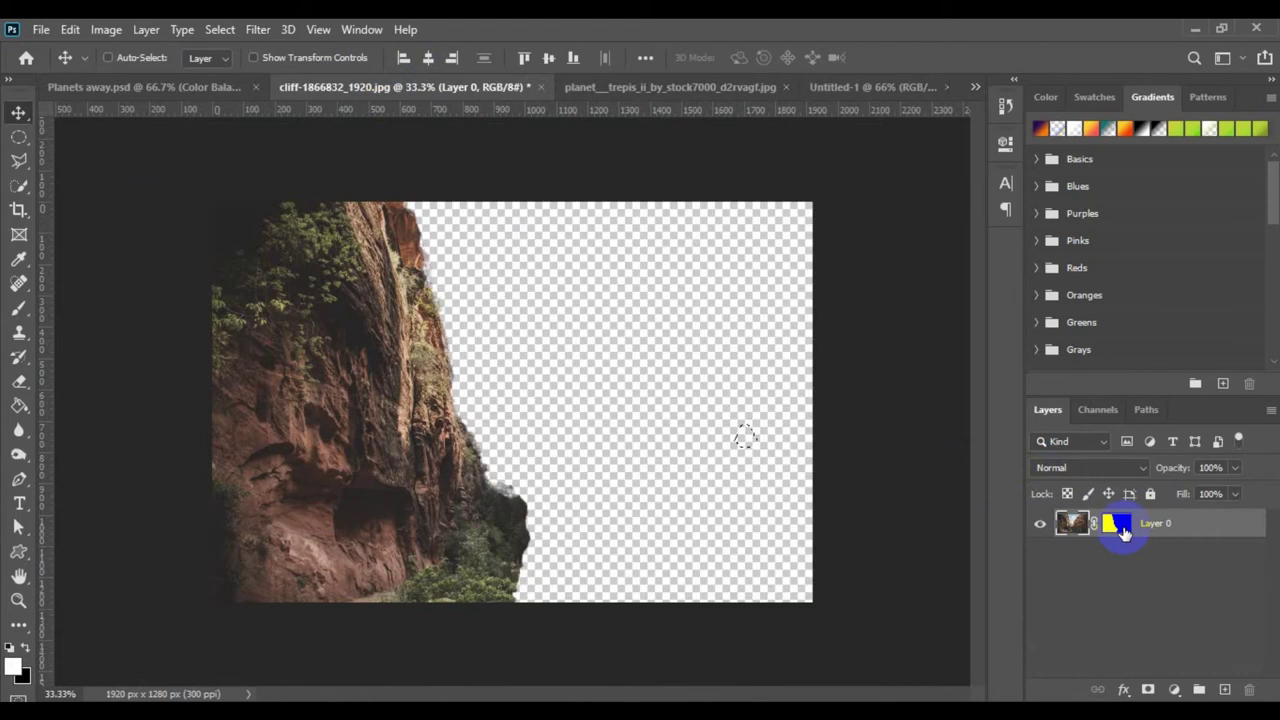
pyautogui.click(355, 340)
pyautogui.click(852, 88)
pyautogui.moveTo(538, 340); pyautogui.dragTo(394, 372)
pyautogui.click(1075, 525)
pyautogui.click(1040, 525)
pyautogui.click(1038, 524)
pyautogui.moveTo(1134, 524); pyautogui.dragTo(1249, 689)
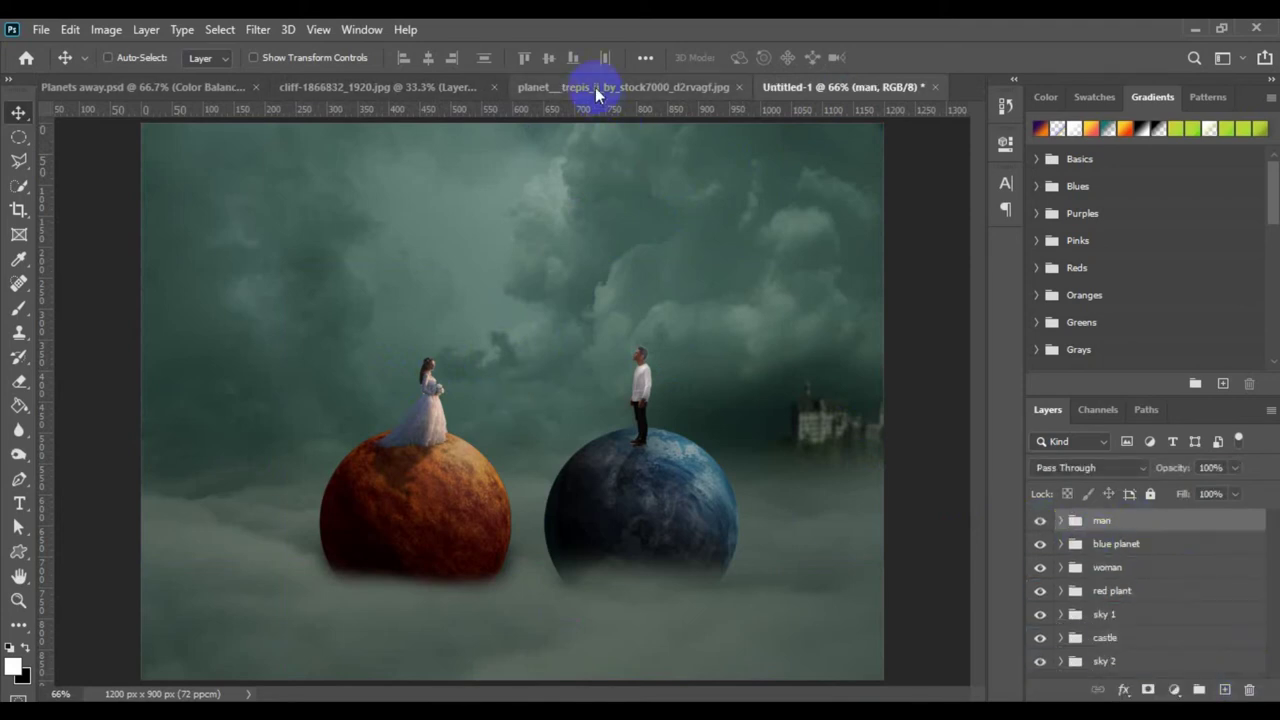
# - Bring the masked cliff image over again and place it along the composite's left edge as Layer 8
pyautogui.click(415, 90)
pyautogui.click(470, 256)
pyautogui.click(1113, 528)
pyautogui.click(1081, 527)
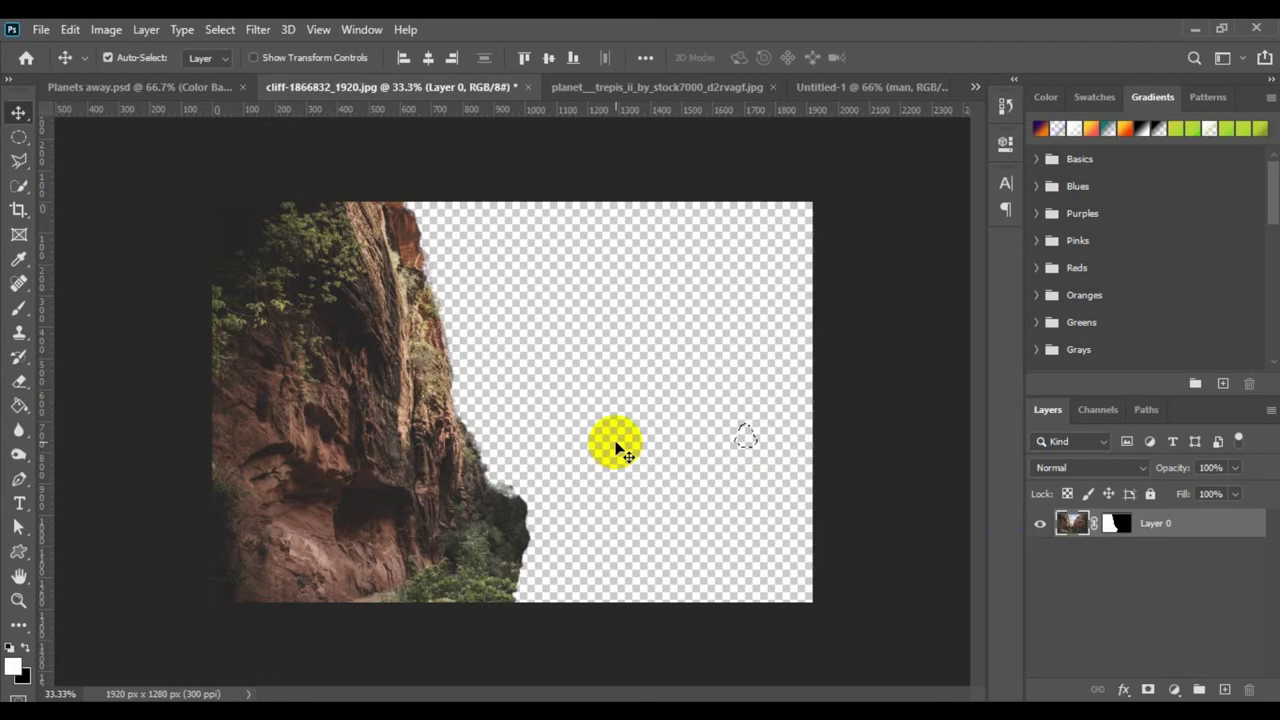
pyautogui.moveTo(343, 443)
pyautogui.mouseDown()
pyautogui.moveTo(523, 429)
pyautogui.moveTo(357, 434)
pyautogui.moveTo(530, 380)
pyautogui.moveTo(808, 189)
pyautogui.moveTo(826, 62)
pyautogui.moveTo(831, 98)
pyautogui.moveTo(477, 243)
pyautogui.moveTo(329, 429)
pyautogui.mouseUp()
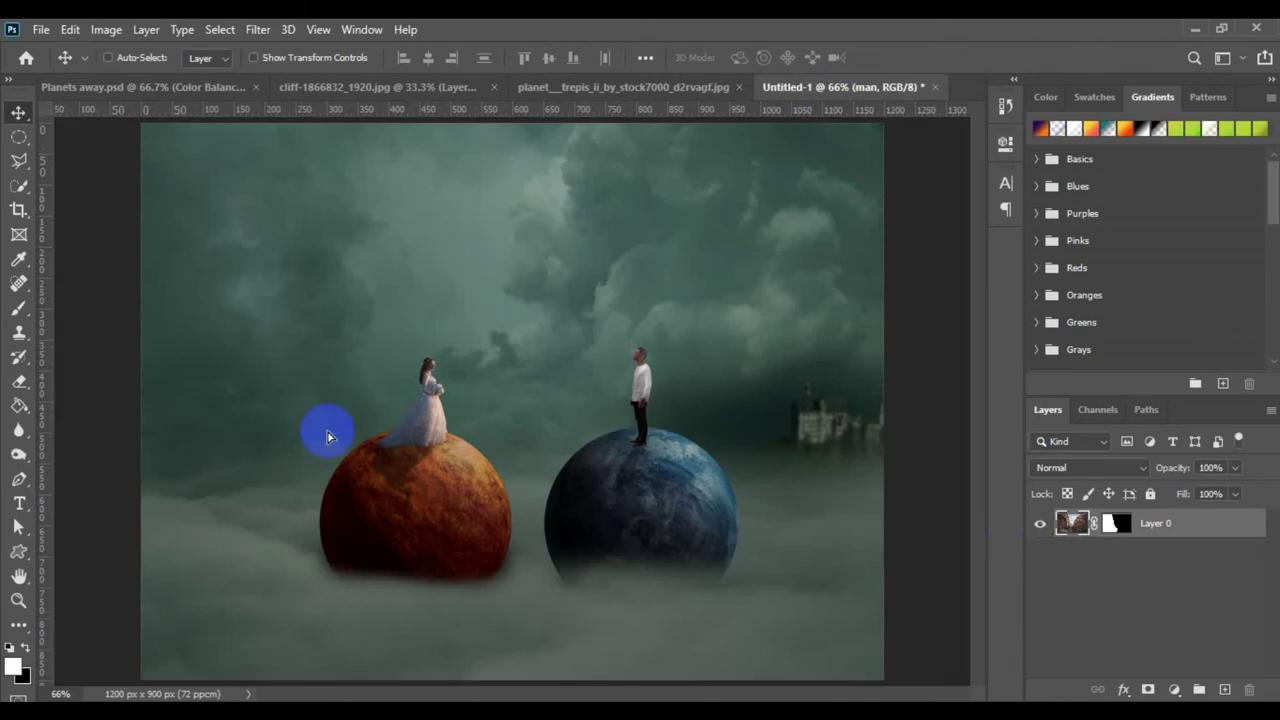
pyautogui.moveTo(186, 443); pyautogui.dragTo(280, 425)
# - Free-transform the cliff layer down to about 58% and shift it left
pyautogui.hotkey('ctrl', 't')
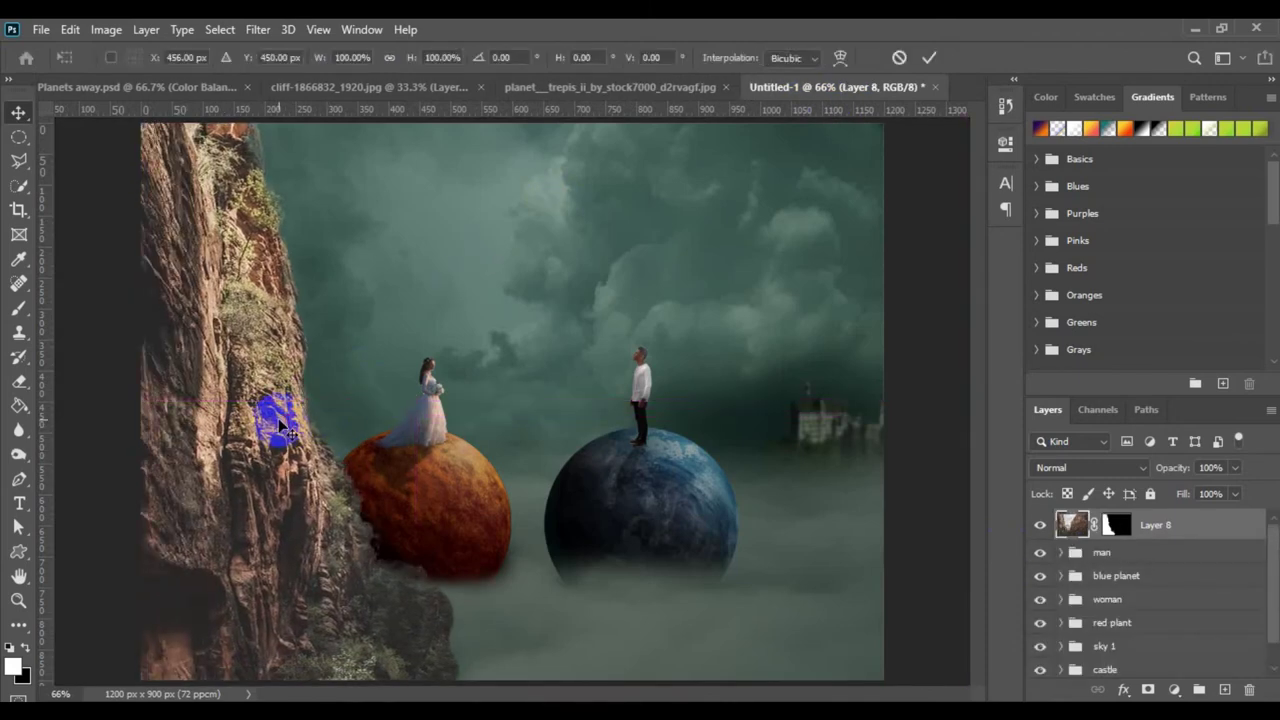
pyautogui.hotkey('ctrl', '0')
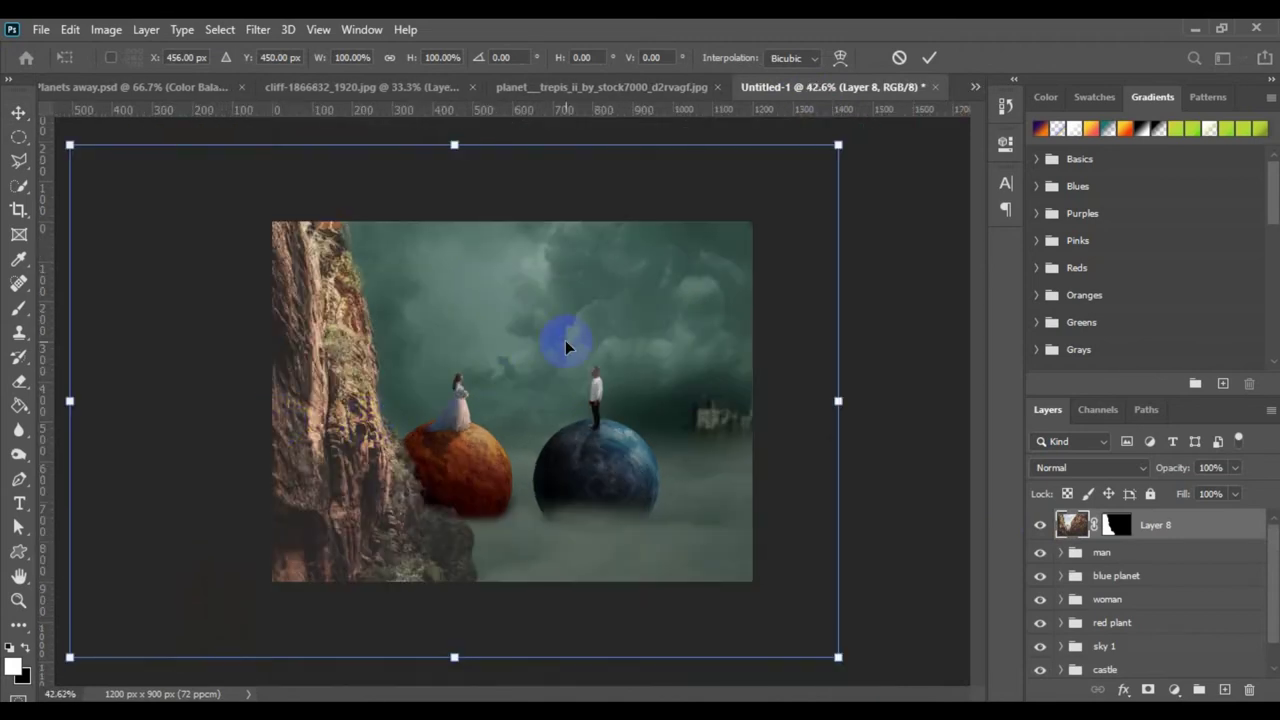
pyautogui.moveTo(838, 142); pyautogui.dragTo(745, 234)
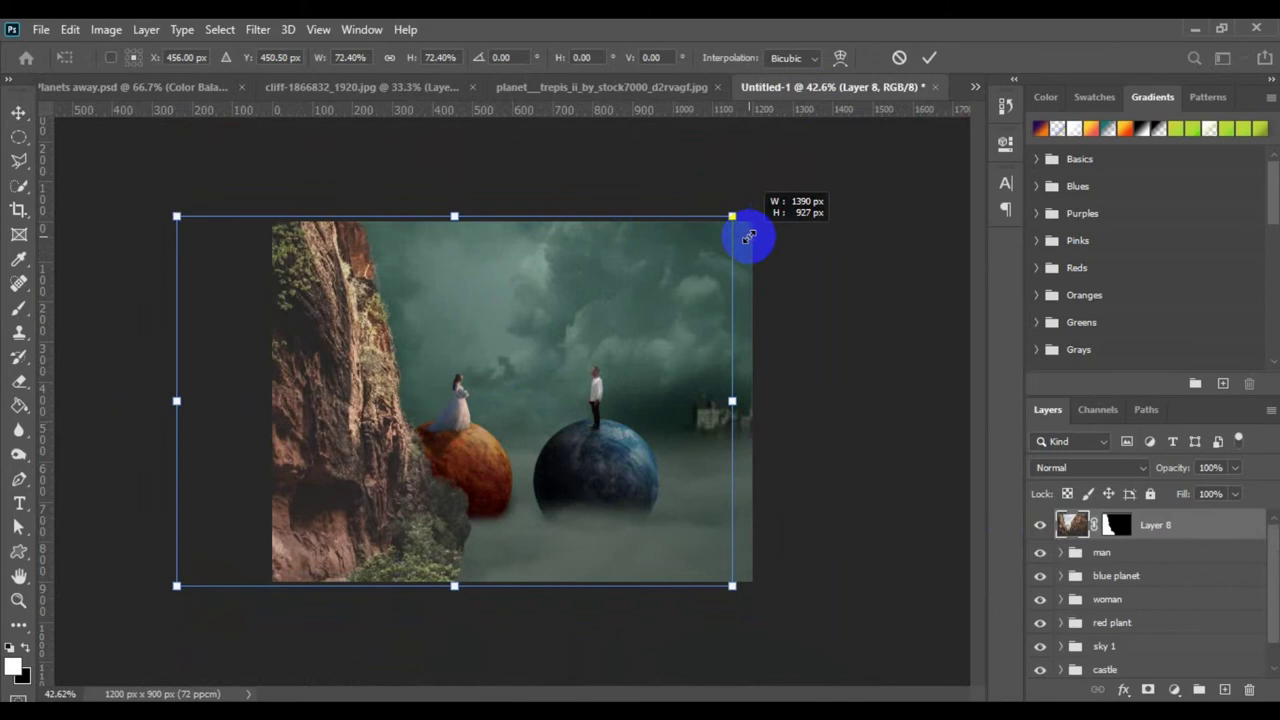
pyautogui.moveTo(397, 410); pyautogui.dragTo(300, 407)
pyautogui.moveTo(661, 200); pyautogui.dragTo(620, 215)
pyautogui.moveTo(320, 436)
pyautogui.mouseDown()
pyautogui.moveTo(309, 429)
pyautogui.moveTo(320, 455)
pyautogui.moveTo(309, 423)
pyautogui.mouseUp()
pyautogui.moveTo(604, 220); pyautogui.dragTo(589, 230)
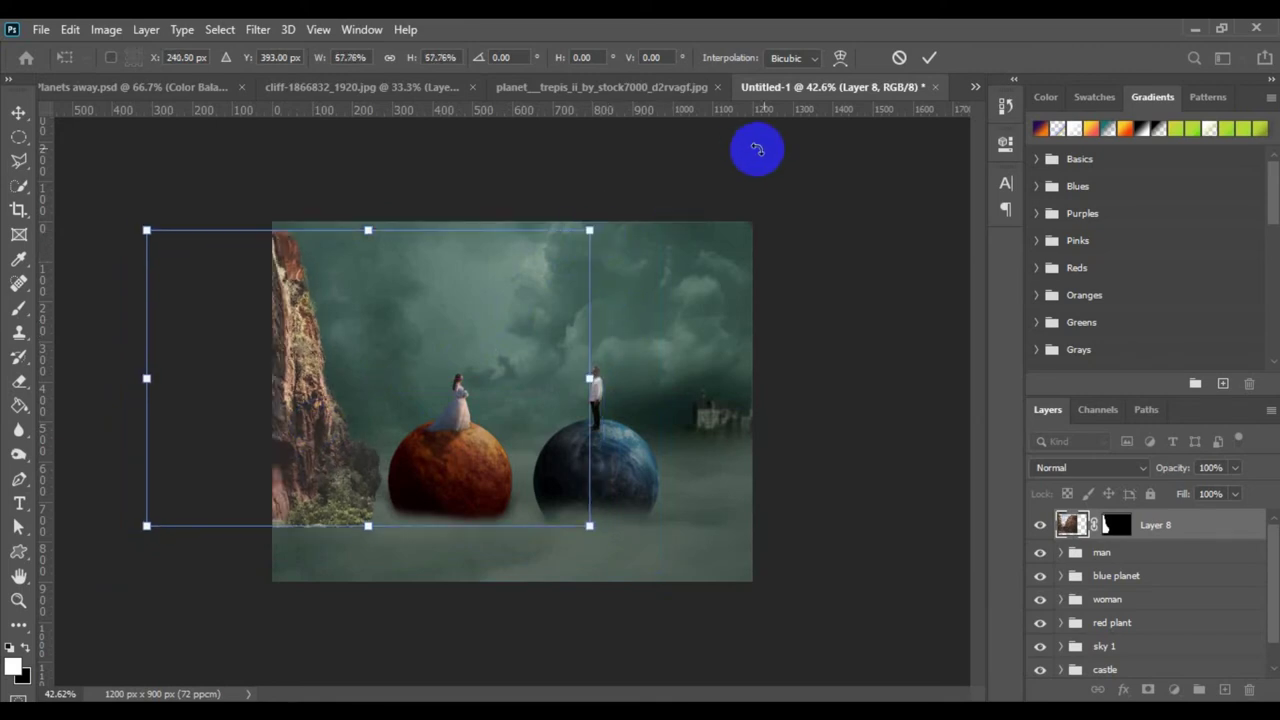
pyautogui.click(928, 62)
# - Push the cliff against the left edge and move Layer 8 below the sky 1 group
pyautogui.moveTo(288, 407); pyautogui.dragTo(292, 392)
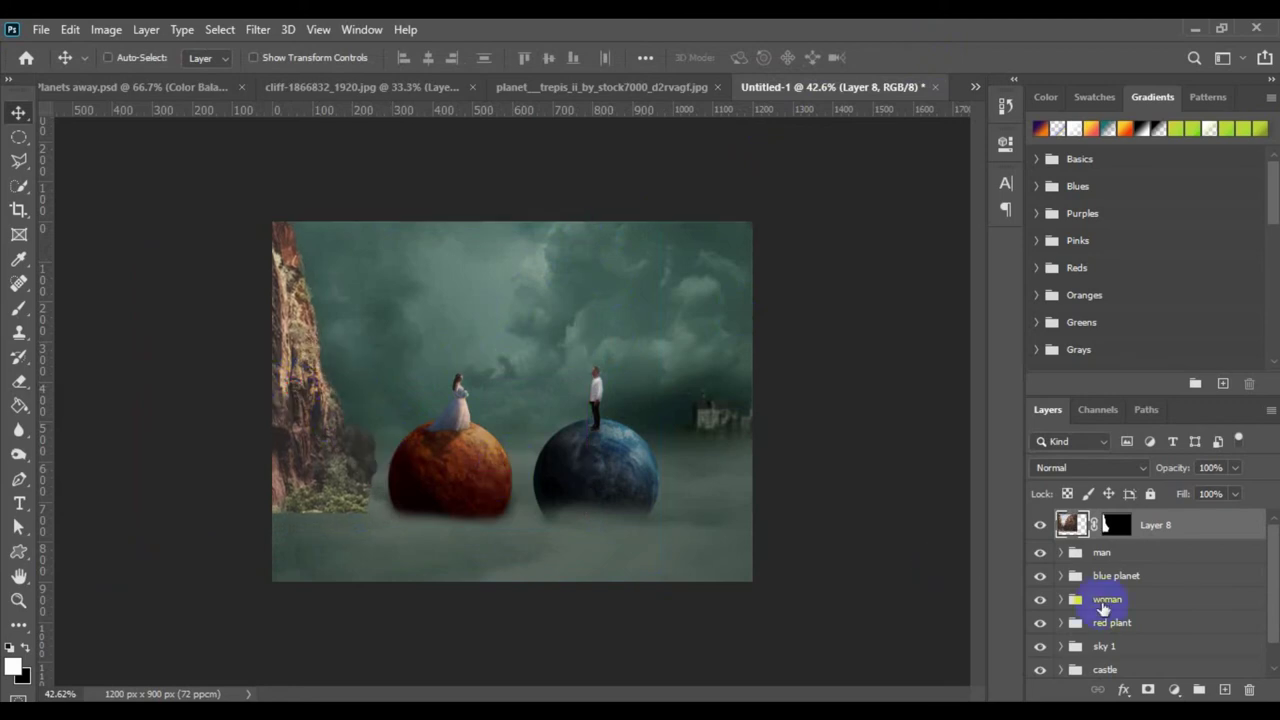
pyautogui.moveTo(1223, 535); pyautogui.dragTo(1214, 663)
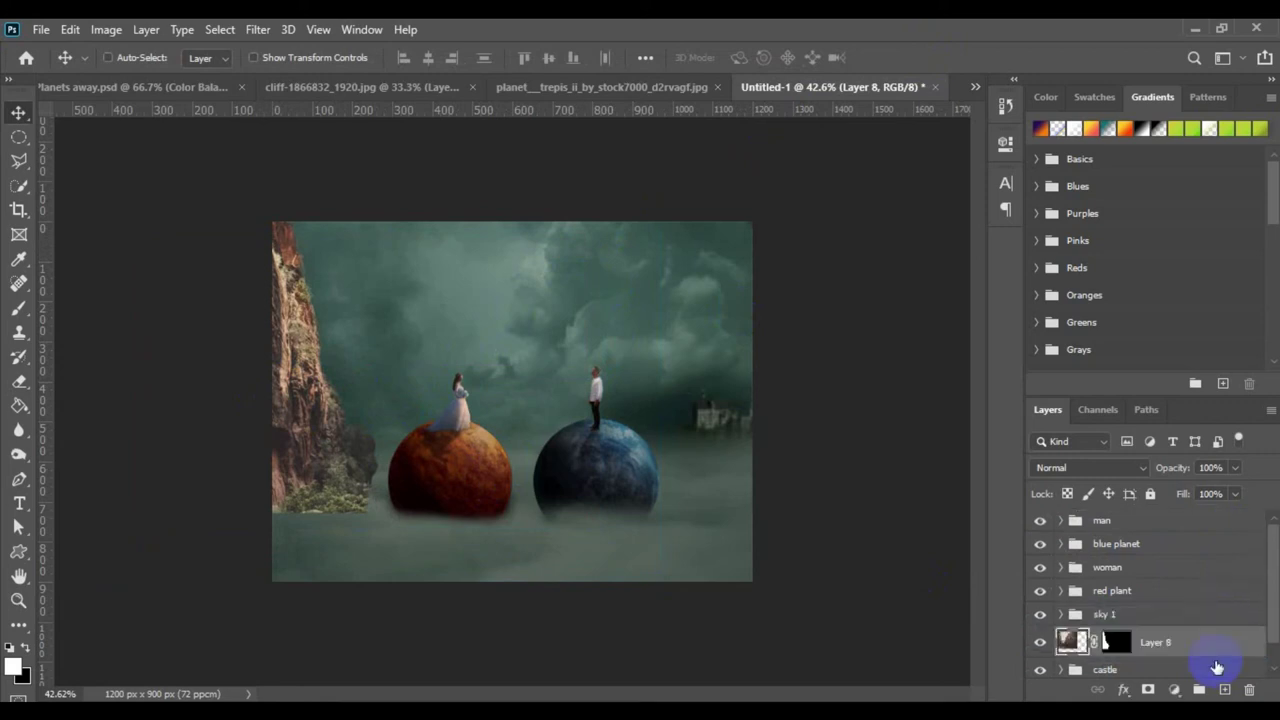
pyautogui.click(1092, 643)
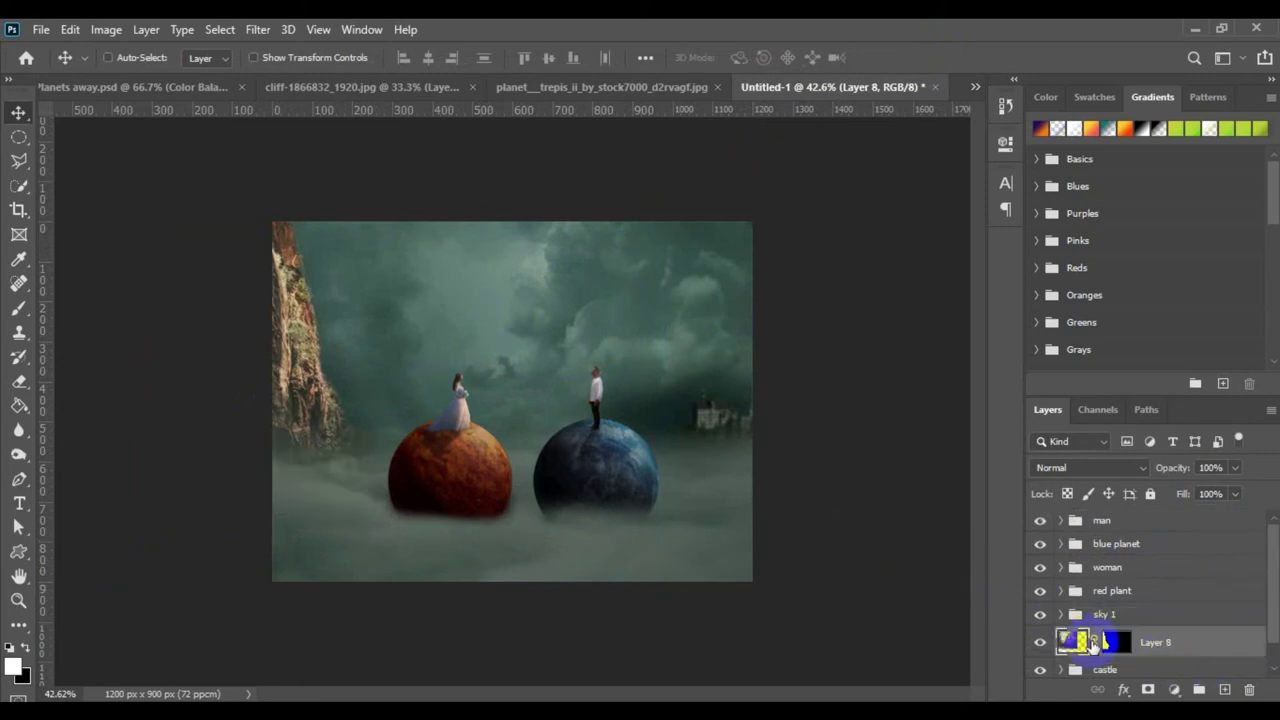
# - Paint black on Layer 8's mask to fade the cliff's lower-left base
pyautogui.click(664, 606)
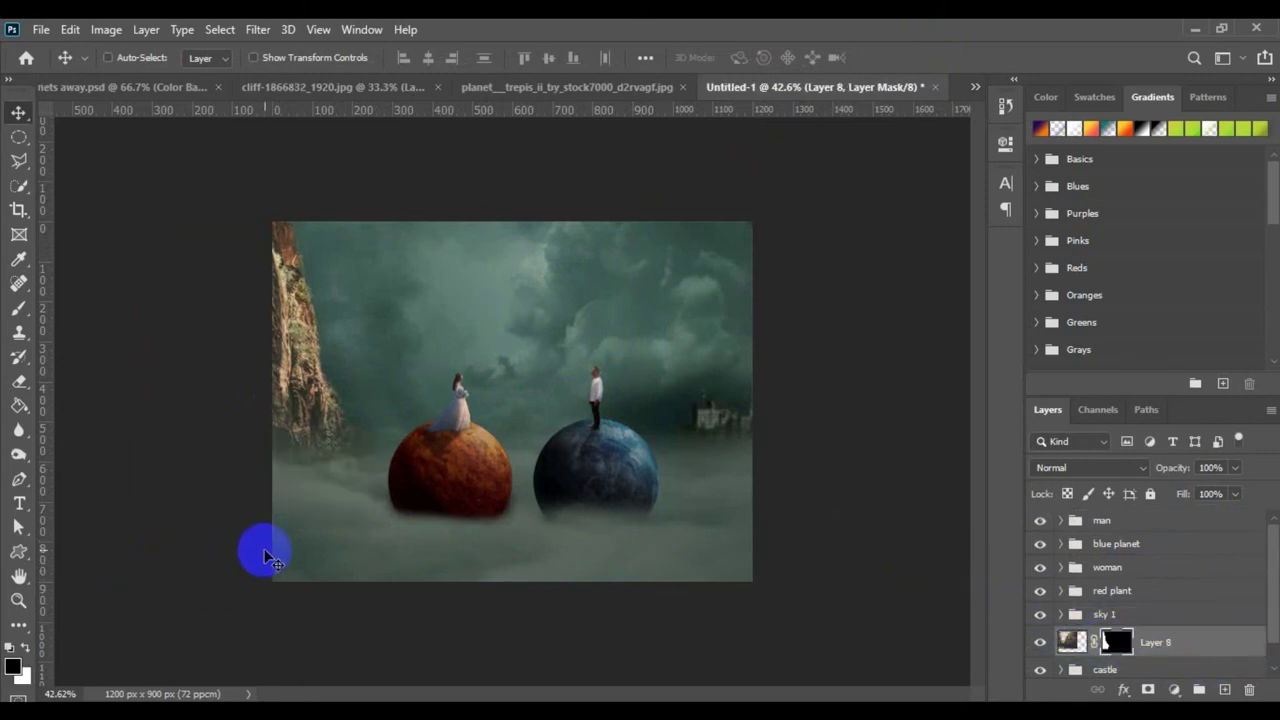
pyautogui.press('b')
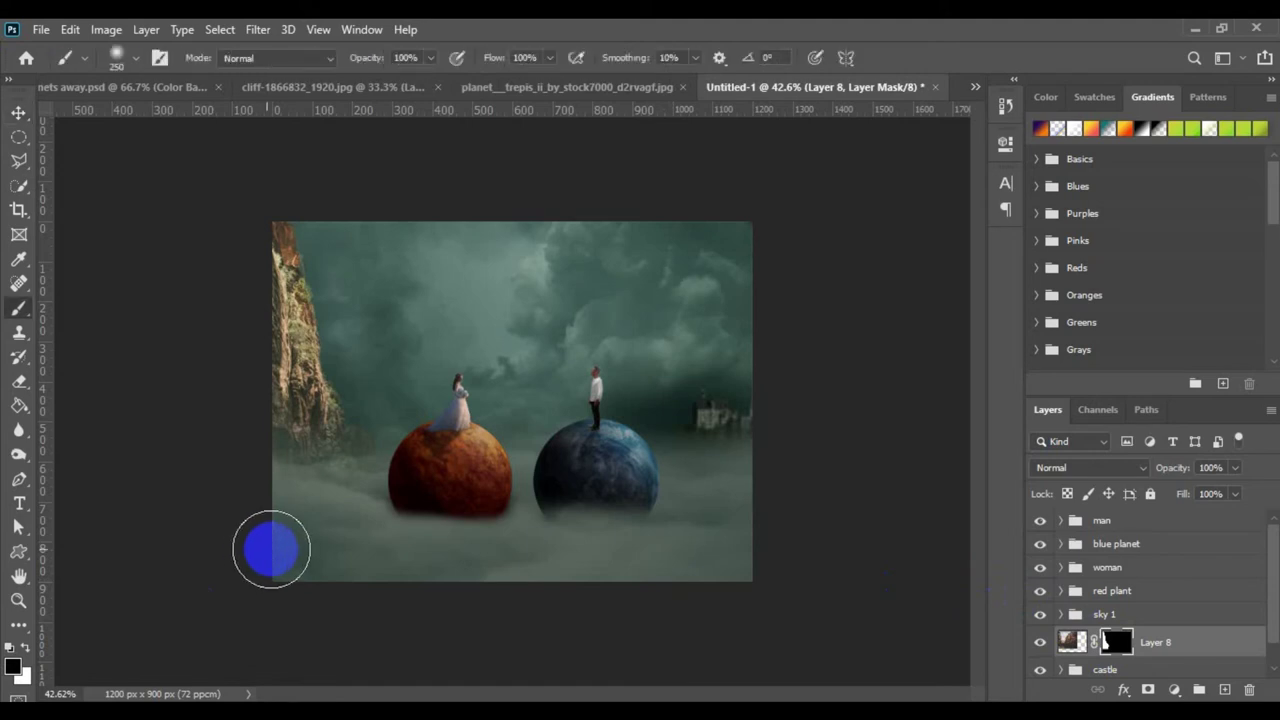
pyautogui.moveTo(331, 494)
pyautogui.mouseDown()
pyautogui.moveTo(298, 505)
pyautogui.moveTo(338, 505)
pyautogui.moveTo(374, 469)
pyautogui.moveTo(354, 493)
pyautogui.moveTo(285, 503)
pyautogui.moveTo(423, 534)
pyautogui.mouseUp()
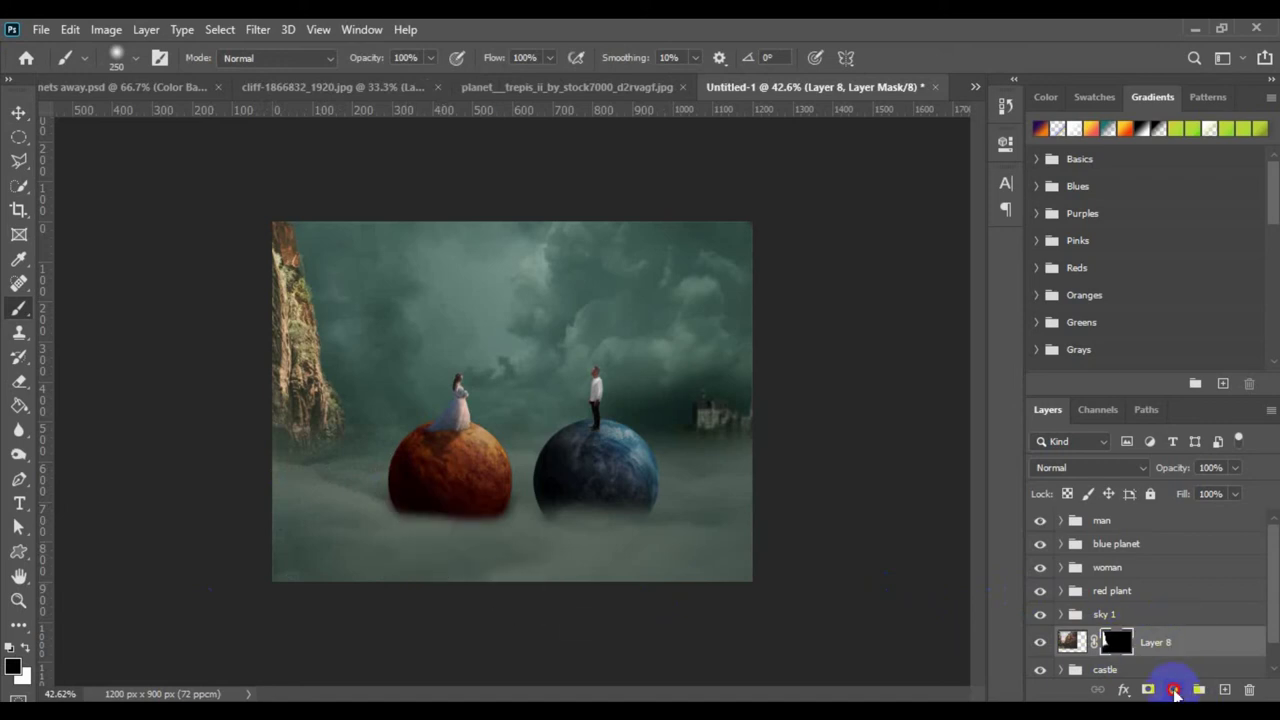
# - Add a Curves adjustment clipped to Layer 8 and pull the curve down to darken the cliff
pyautogui.click(1174, 690)
pyautogui.click(1204, 446)
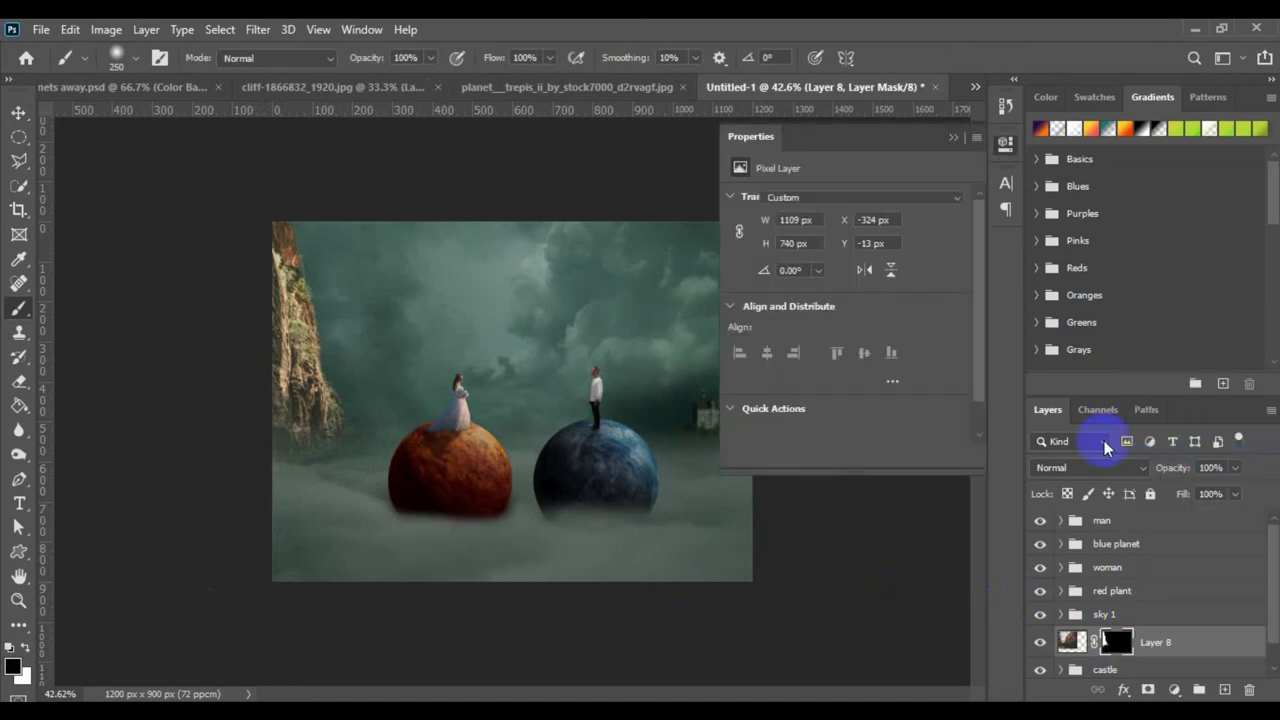
pyautogui.click(844, 456)
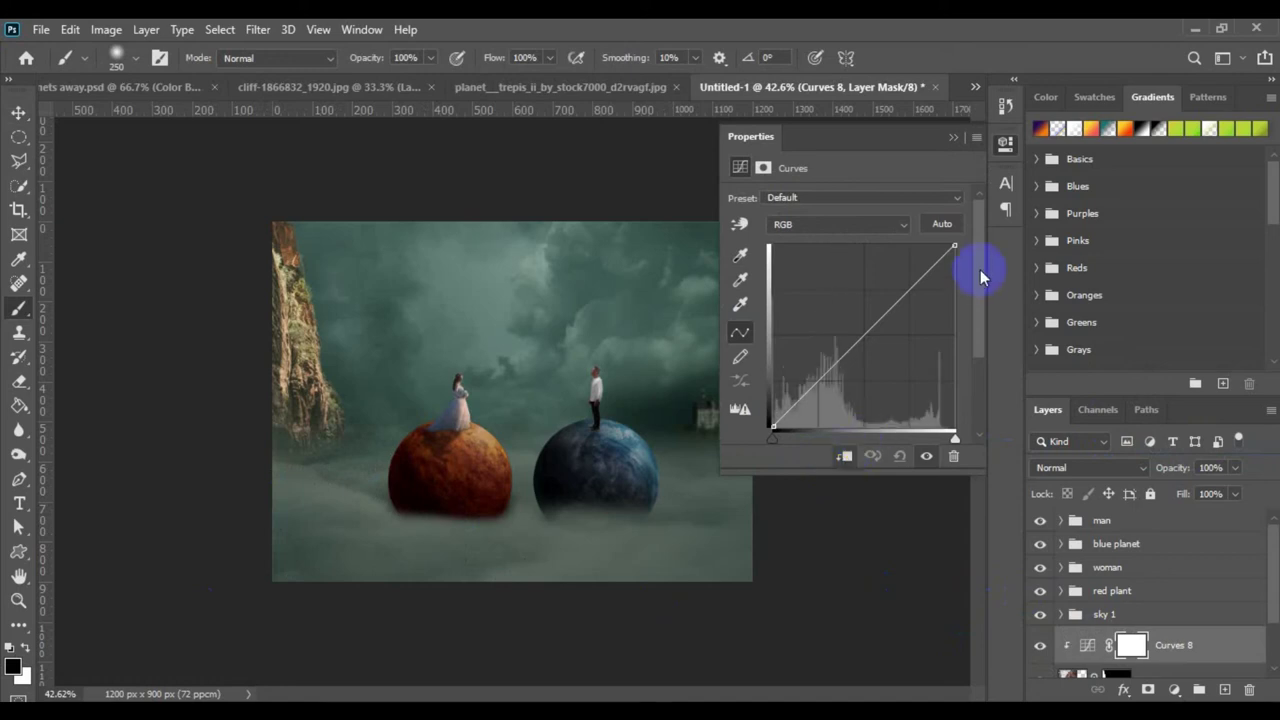
pyautogui.moveTo(953, 250); pyautogui.dragTo(957, 314)
pyautogui.moveTo(869, 372); pyautogui.dragTo(870, 374)
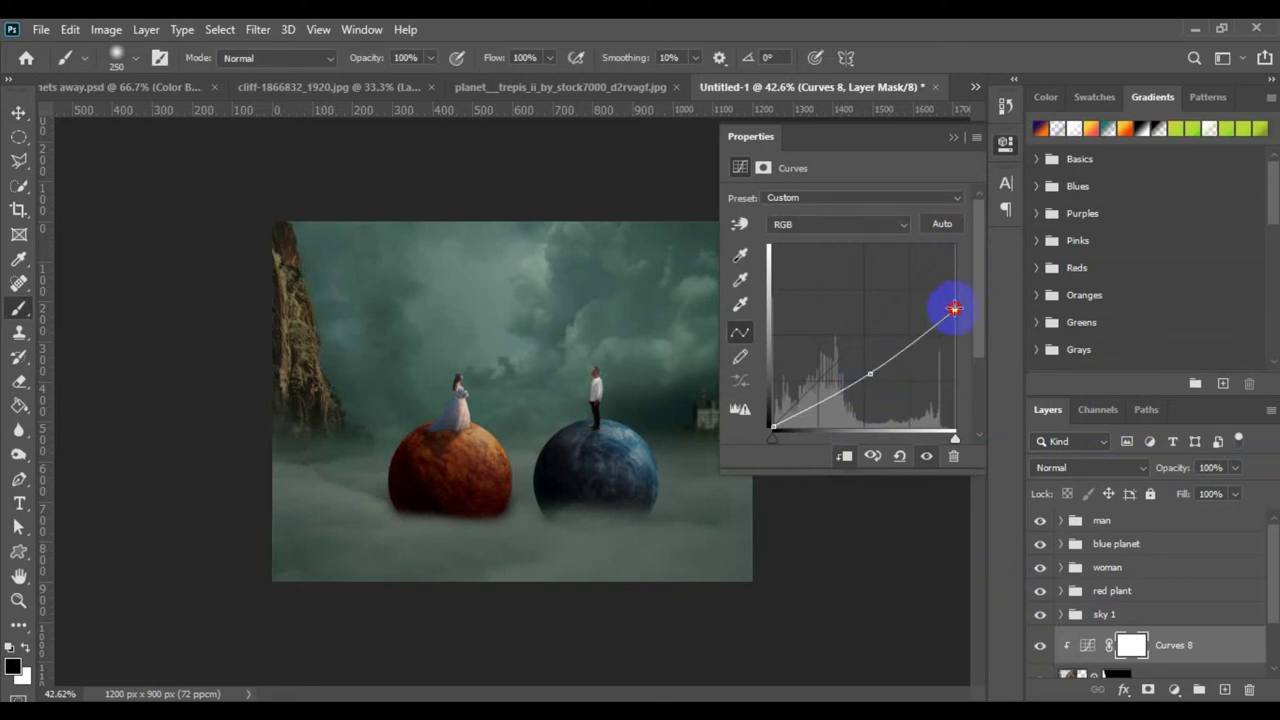
pyautogui.moveTo(955, 309); pyautogui.dragTo(955, 312)
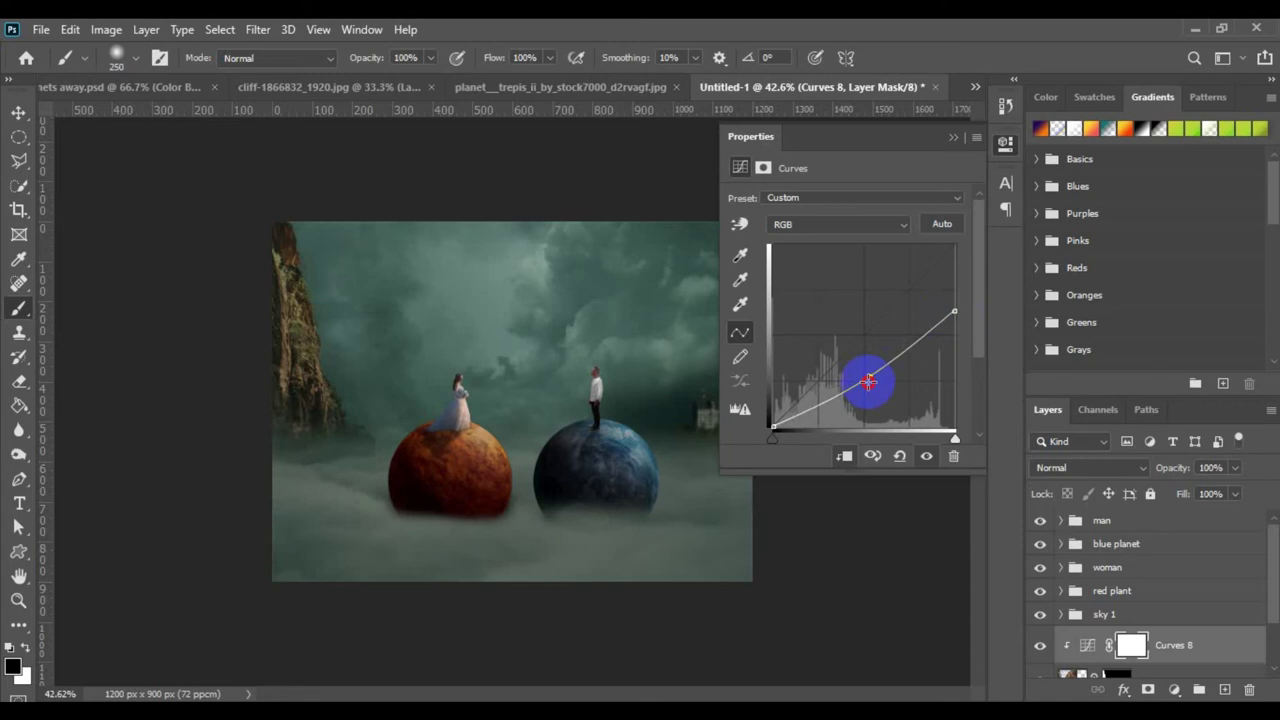
pyautogui.click(1006, 145)
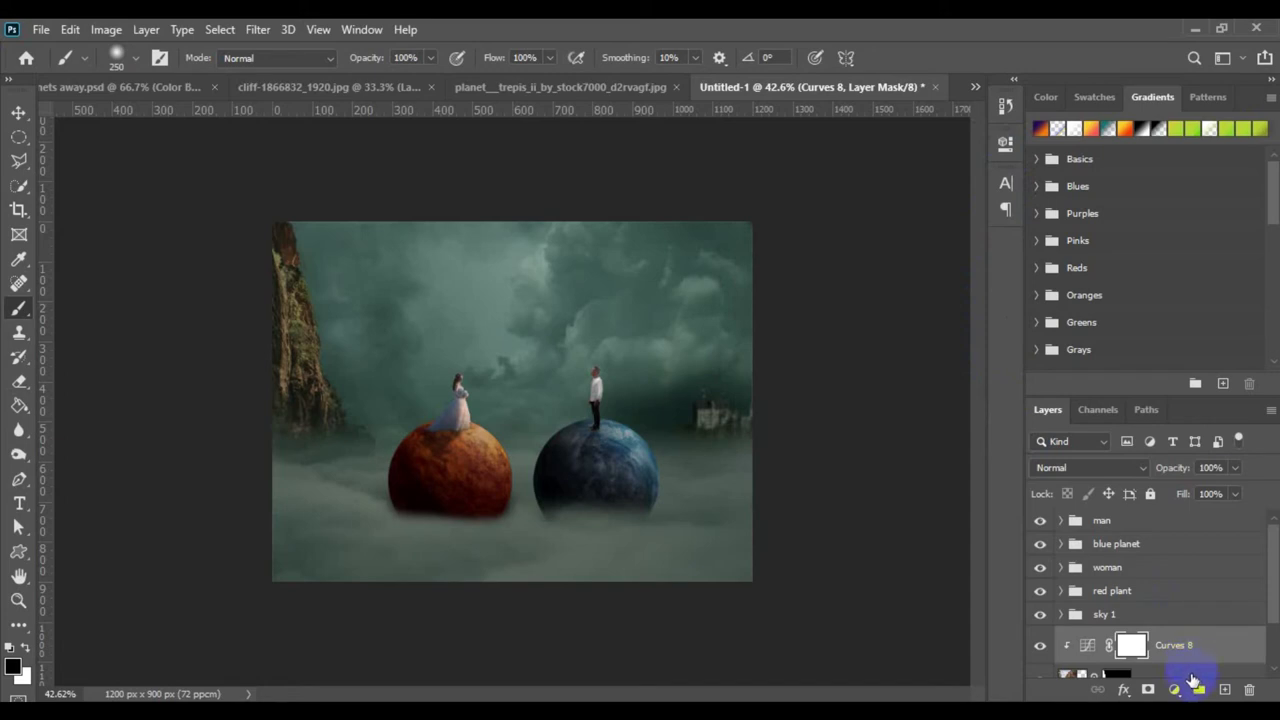
pyautogui.scroll(-1, 1173, 668)
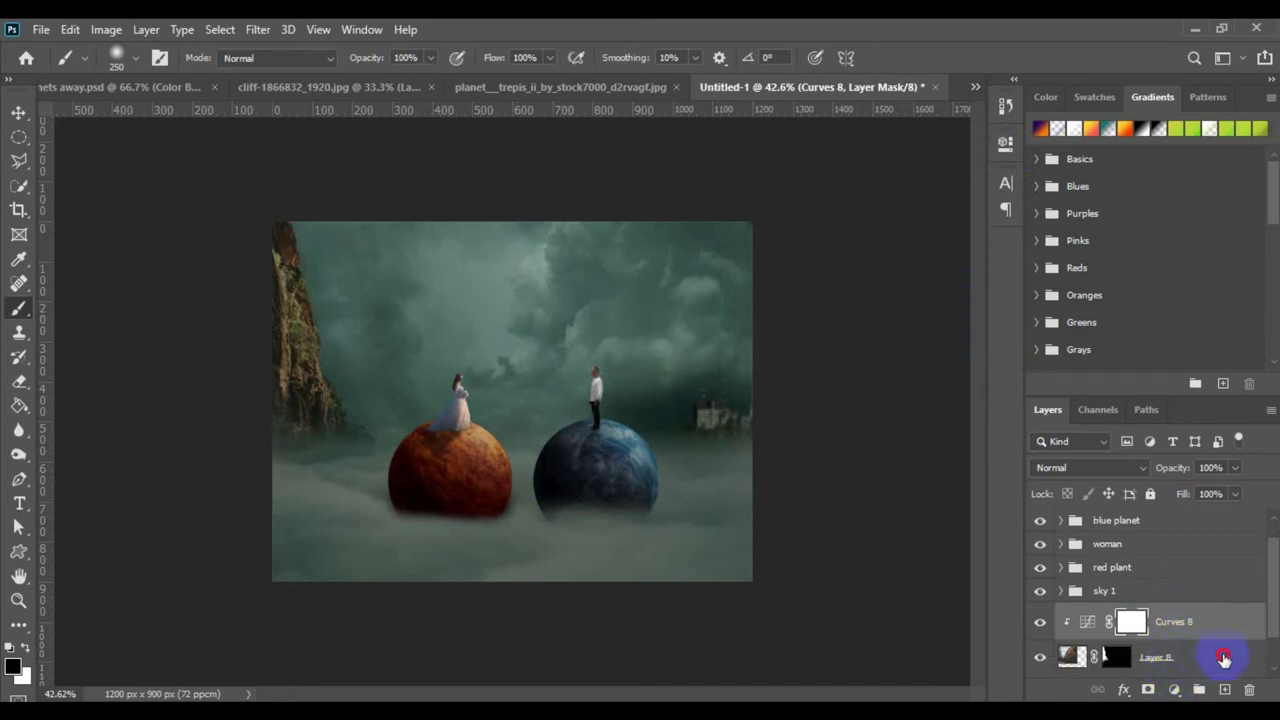
# - Apply a Gaussian Blur with 0.8 px radius to the cliff layer
pyautogui.click(1223, 657)
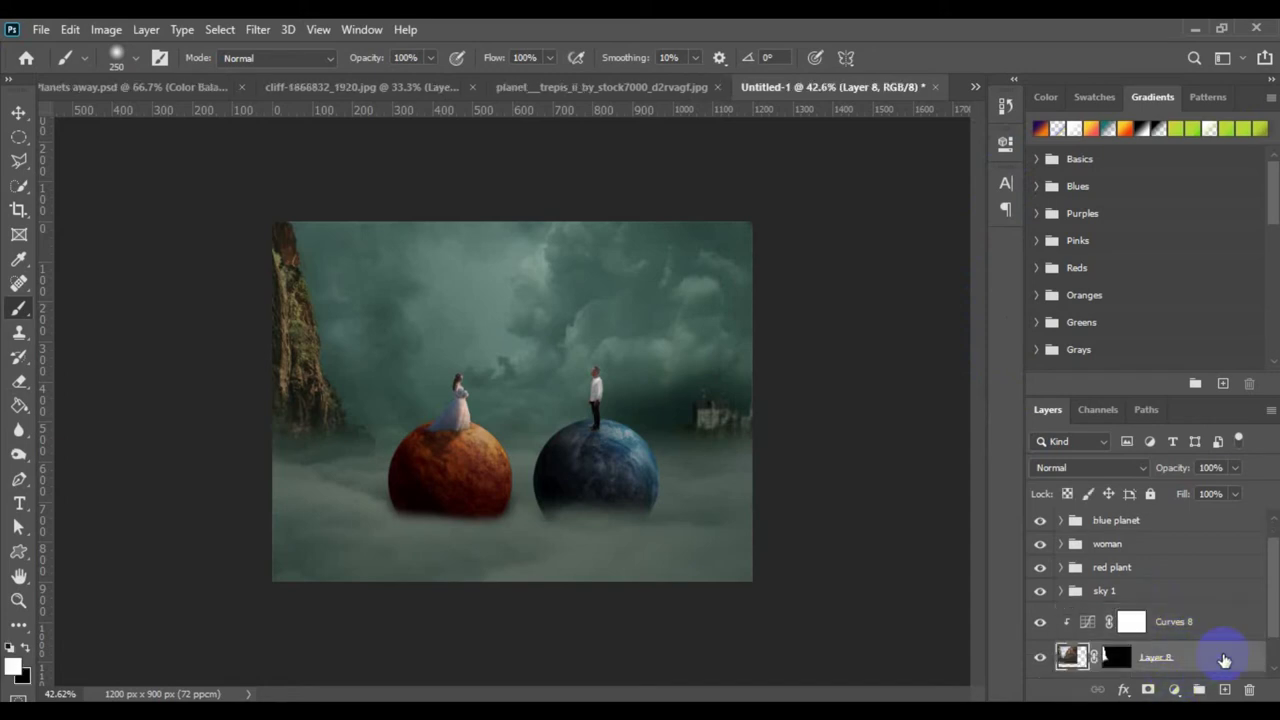
pyautogui.click(262, 31)
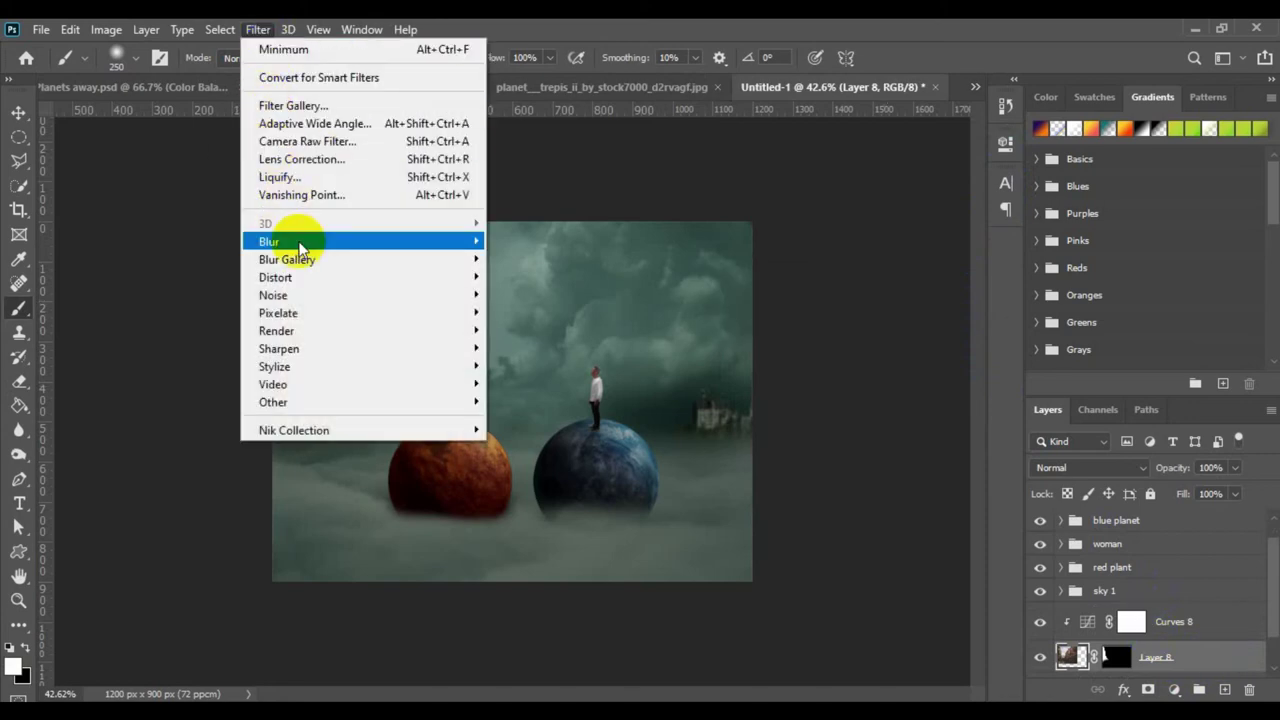
pyautogui.moveTo(329, 243)
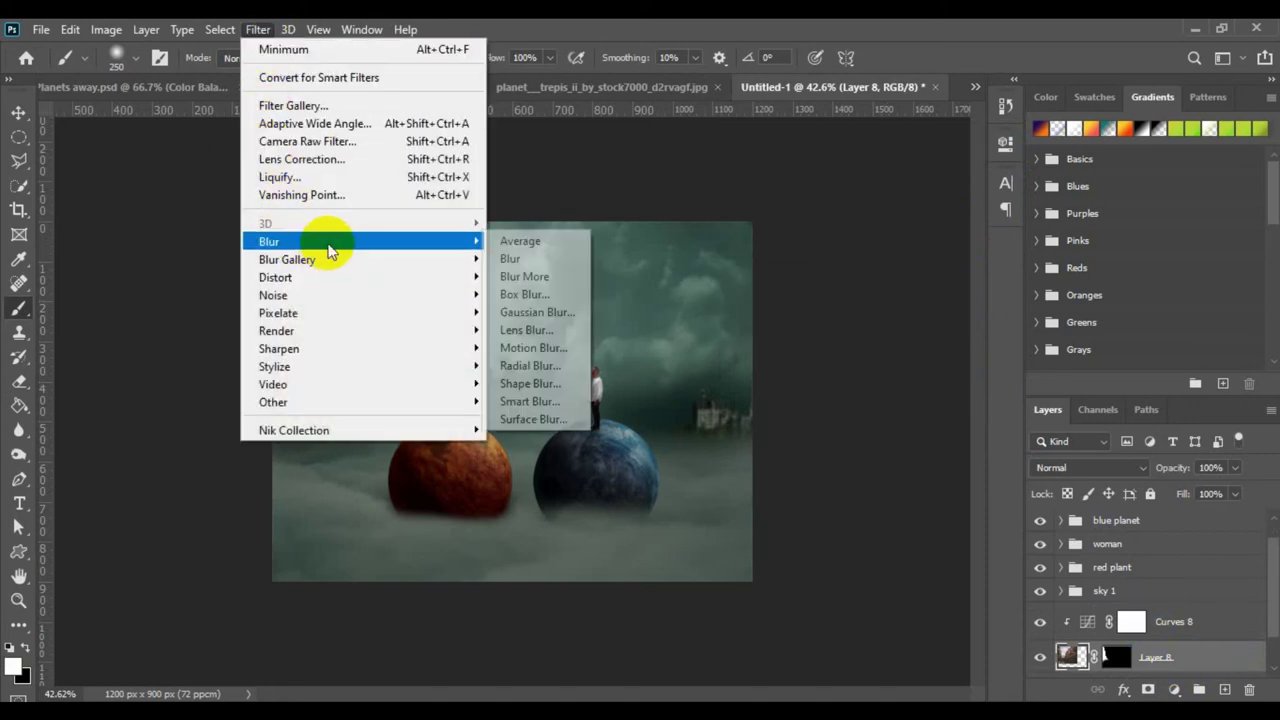
pyautogui.click(557, 319)
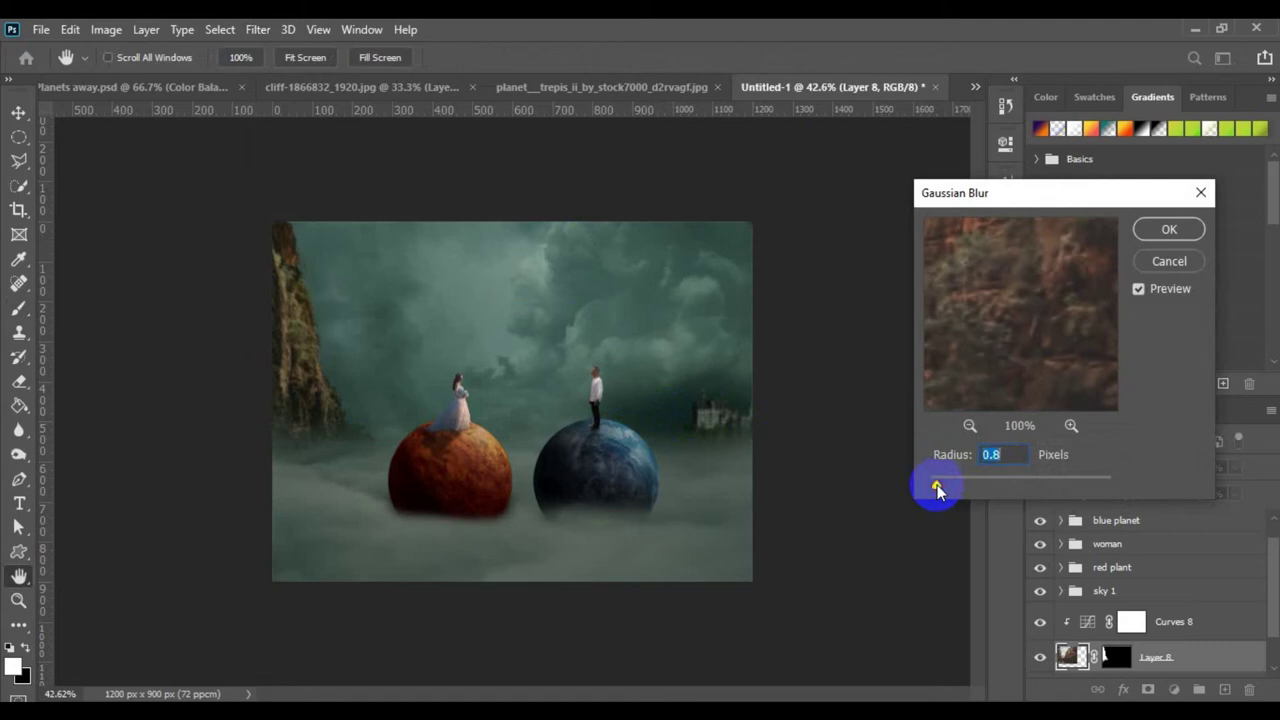
pyautogui.click(1162, 229)
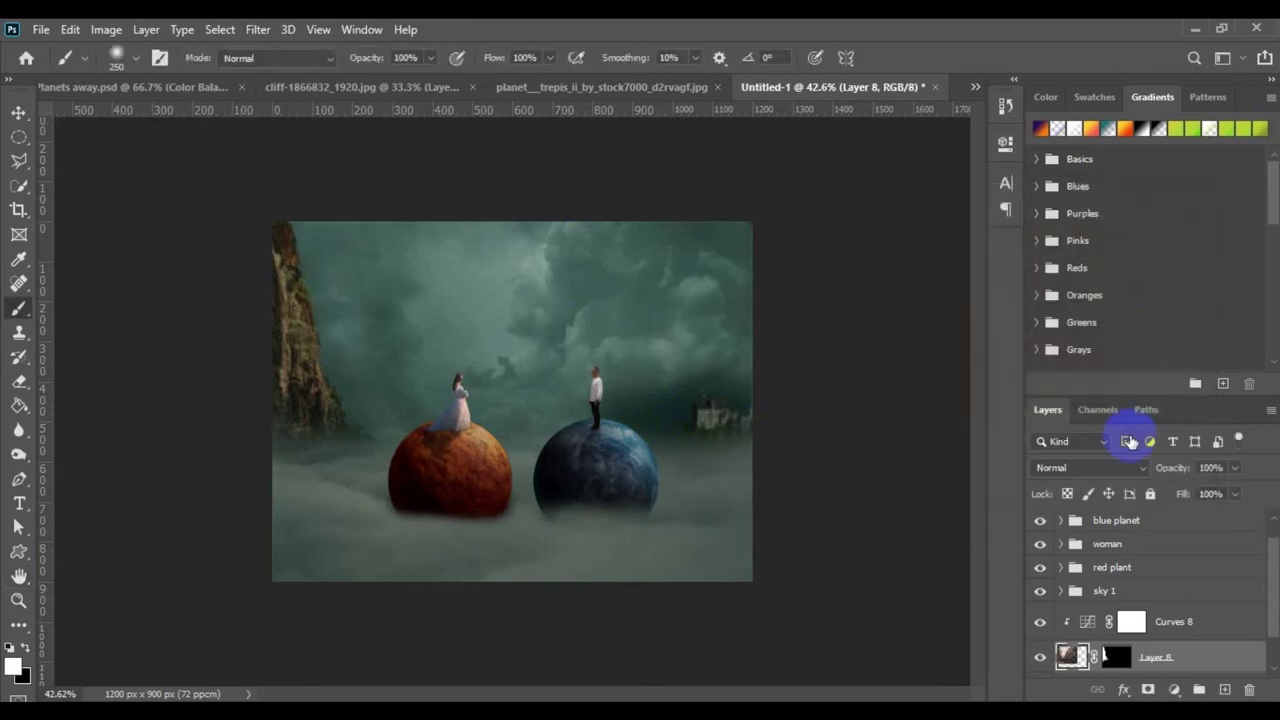
# - Brush more of the cliff's lower edge into the fog on Layer 8's mask
pyautogui.click(1094, 656)
pyautogui.click(1112, 658)
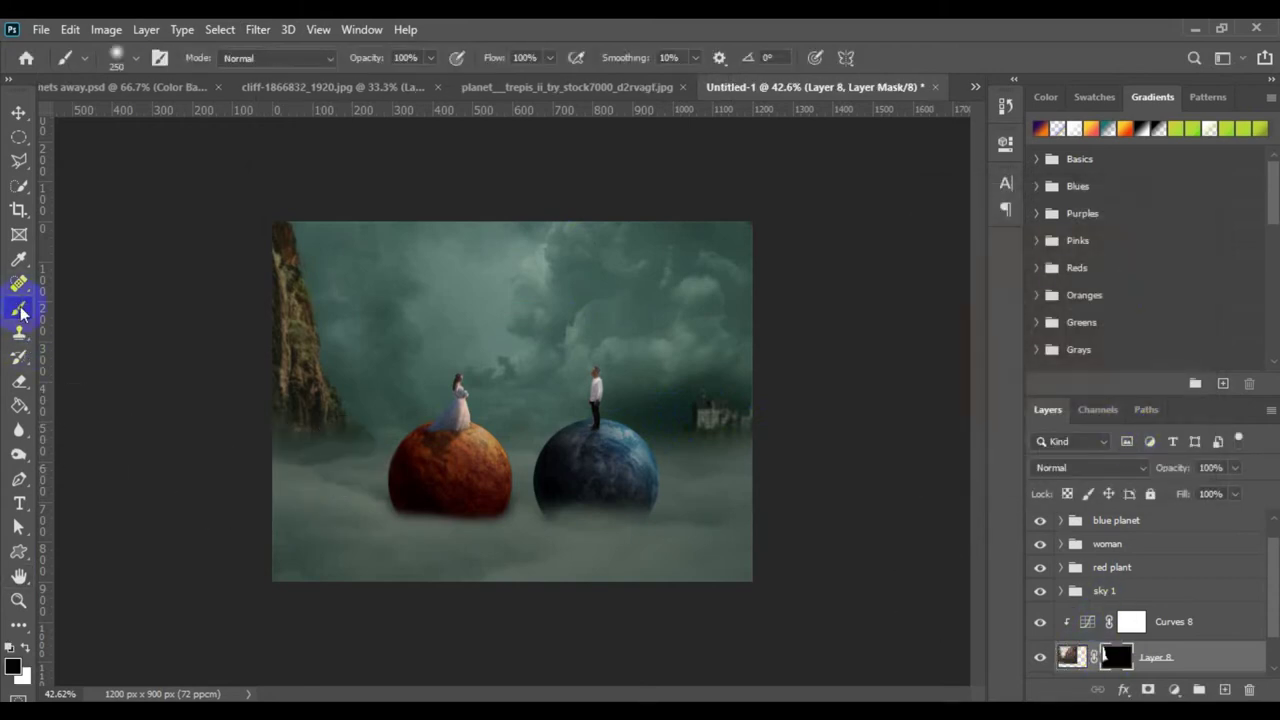
pyautogui.click(293, 490)
pyautogui.moveTo(293, 490)
pyautogui.mouseDown()
pyautogui.moveTo(373, 460)
pyautogui.moveTo(324, 482)
pyautogui.moveTo(330, 500)
pyautogui.moveTo(384, 508)
pyautogui.moveTo(389, 479)
pyautogui.moveTo(311, 484)
pyautogui.moveTo(366, 550)
pyautogui.moveTo(433, 521)
pyautogui.moveTo(532, 527)
pyautogui.moveTo(599, 562)
pyautogui.moveTo(1217, 661)
pyautogui.mouseUp()
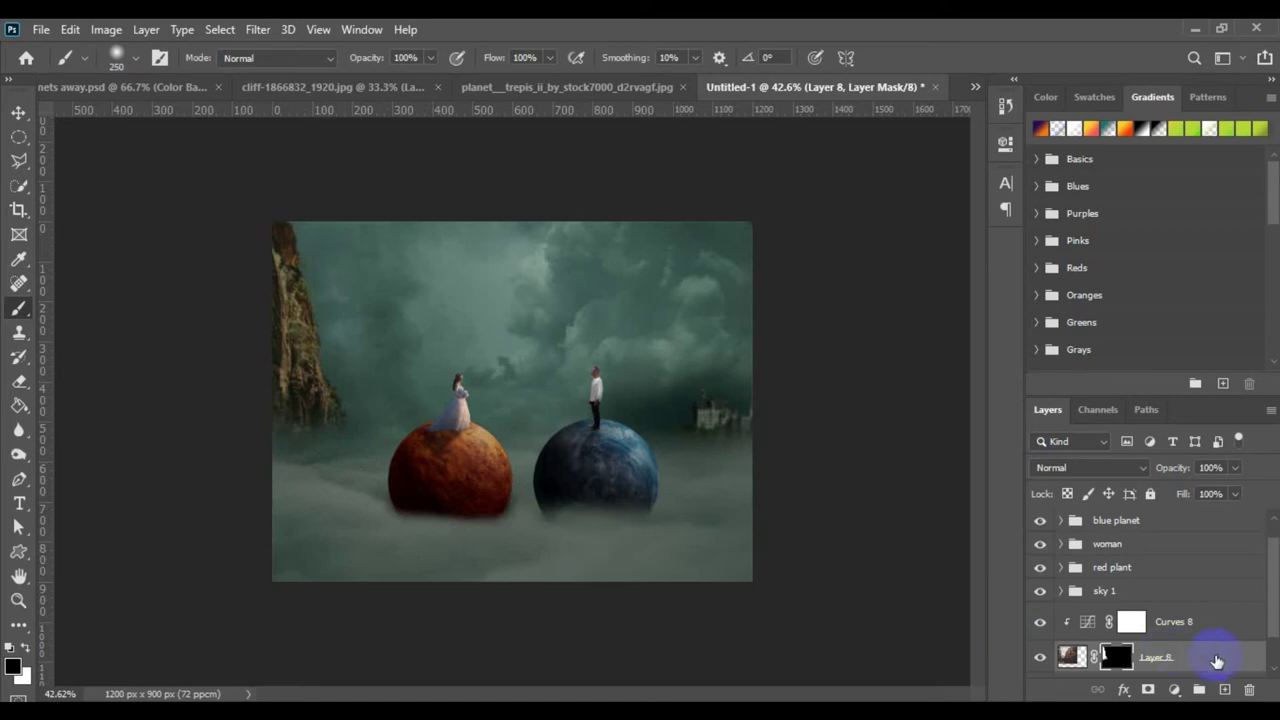
pyautogui.click(1237, 624)
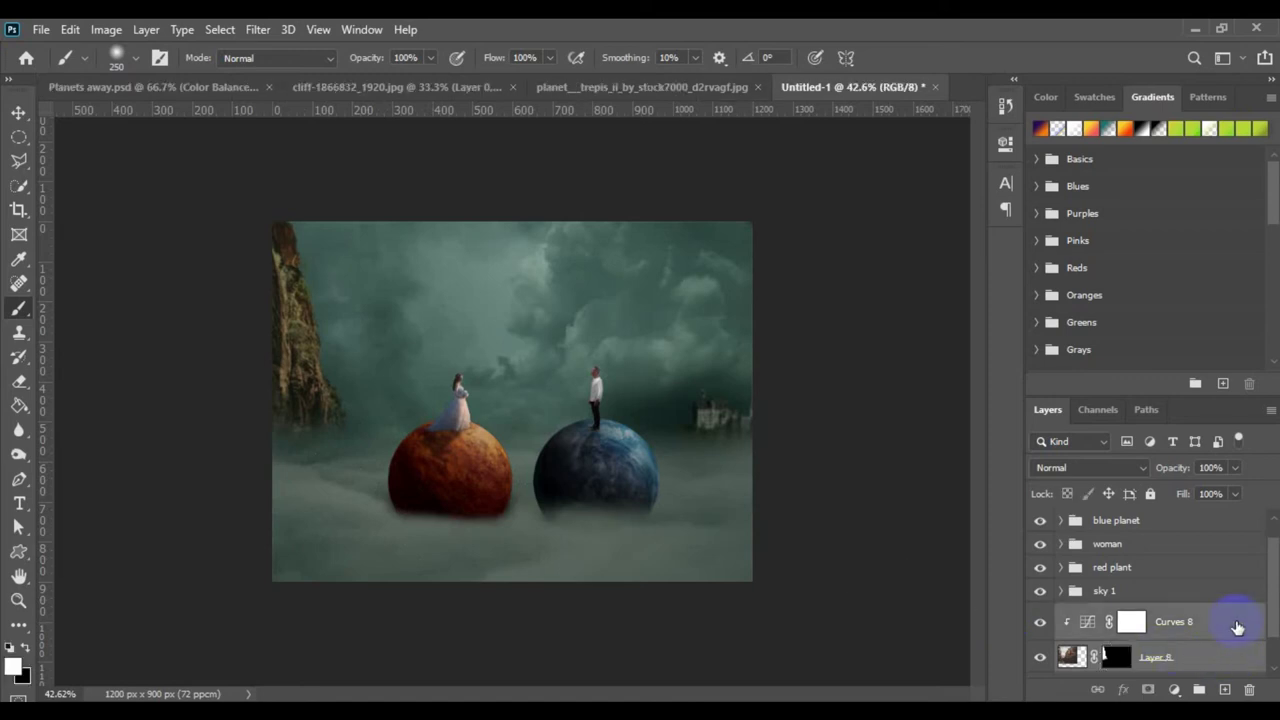
# - Group Curves 8 and Layer 8 into a group named 'cliff' and move it down slightly
pyautogui.hotkey('ctrl', 'g')
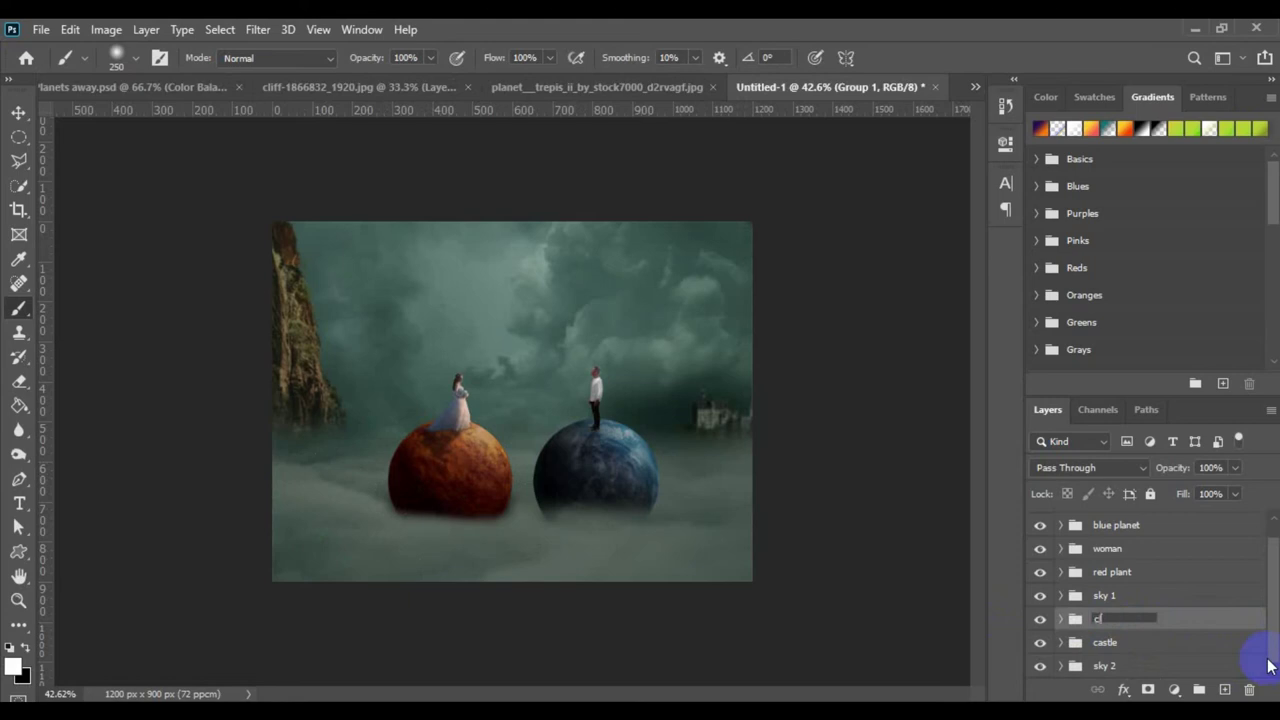
pyautogui.press('Return')
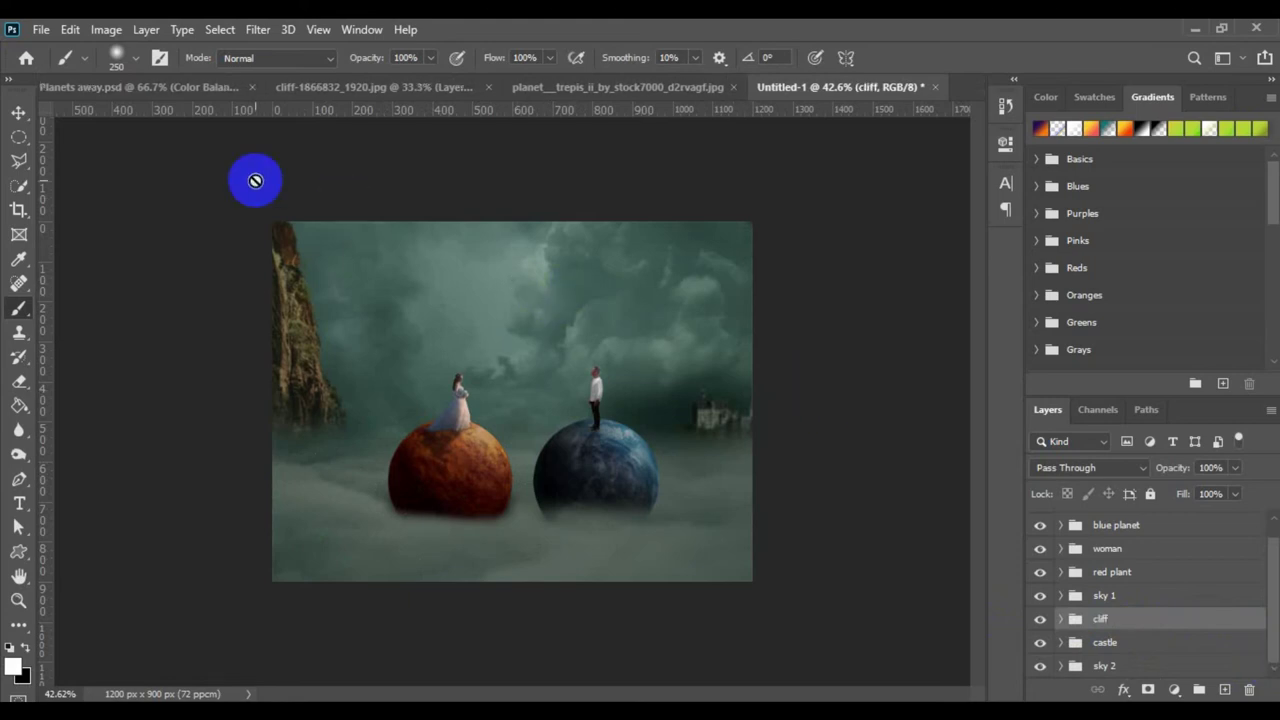
pyautogui.click(17, 113)
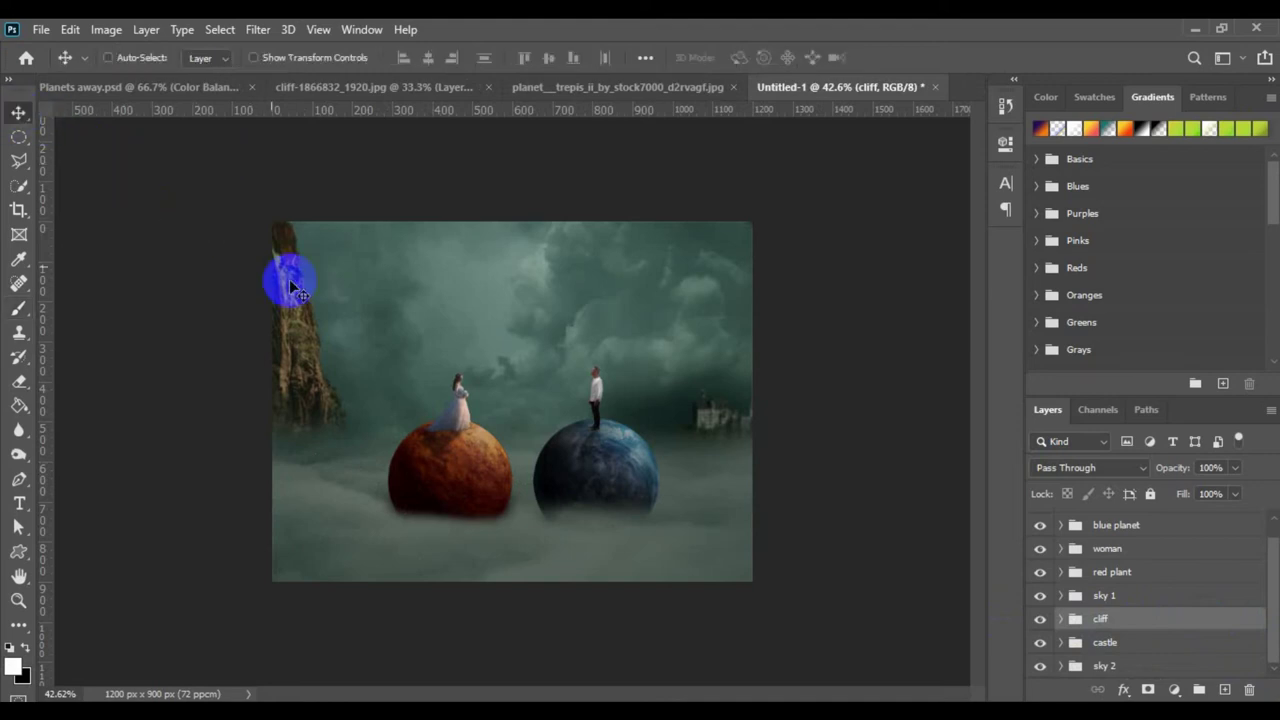
pyautogui.moveTo(297, 362)
pyautogui.mouseDown()
pyautogui.moveTo(318, 388)
pyautogui.moveTo(302, 385)
pyautogui.mouseUp()
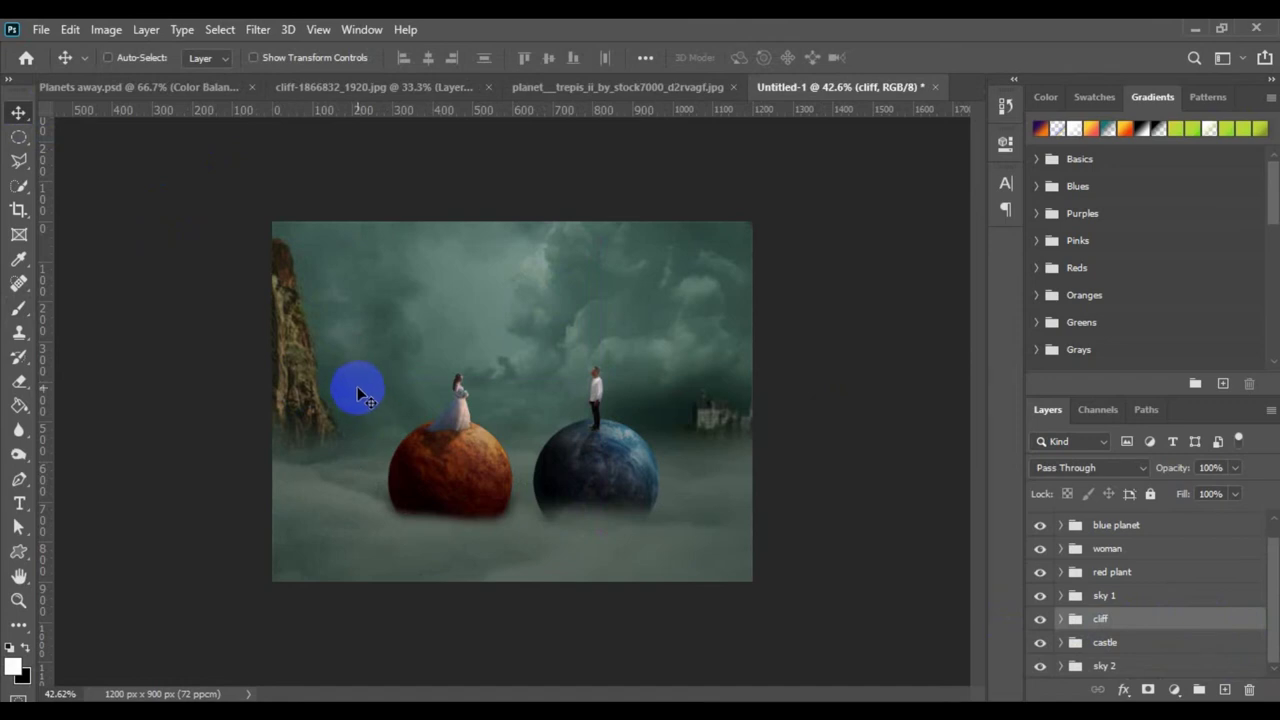
# - Enlarge the cliff group to 118% and nudge it into place
pyautogui.hotkey('ctrl', 't')
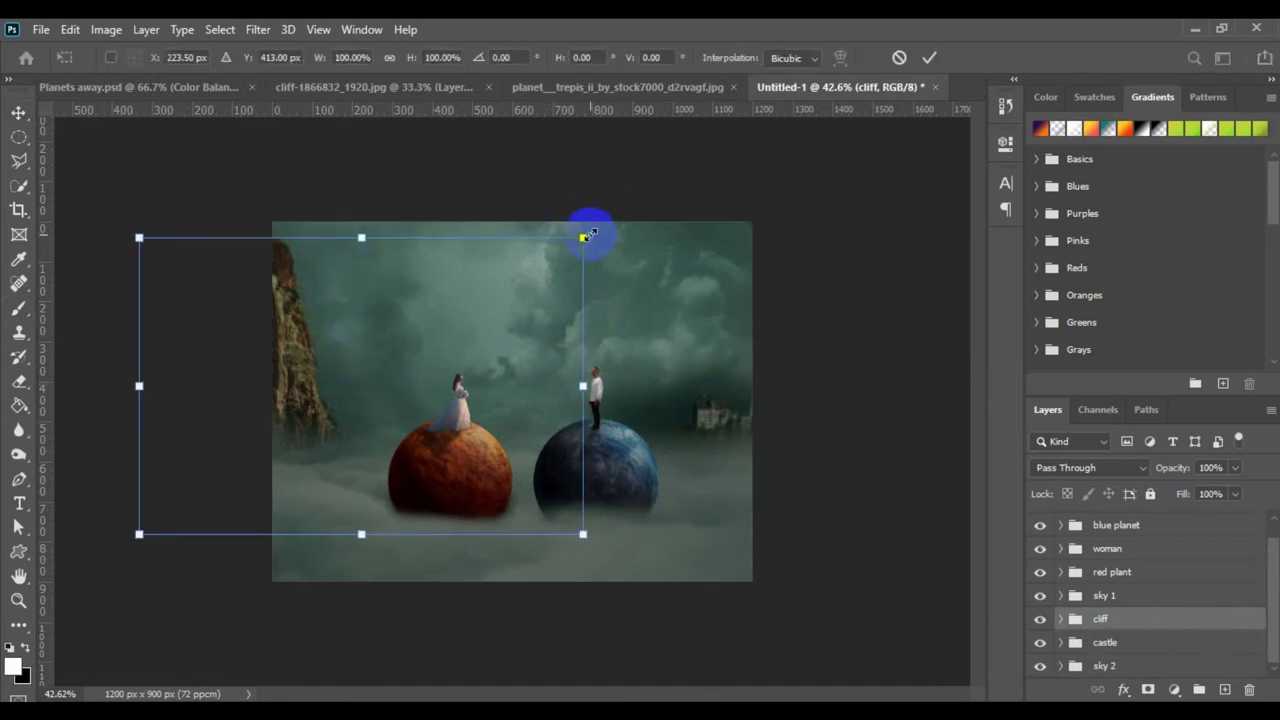
pyautogui.moveTo(581, 237); pyautogui.dragTo(623, 210)
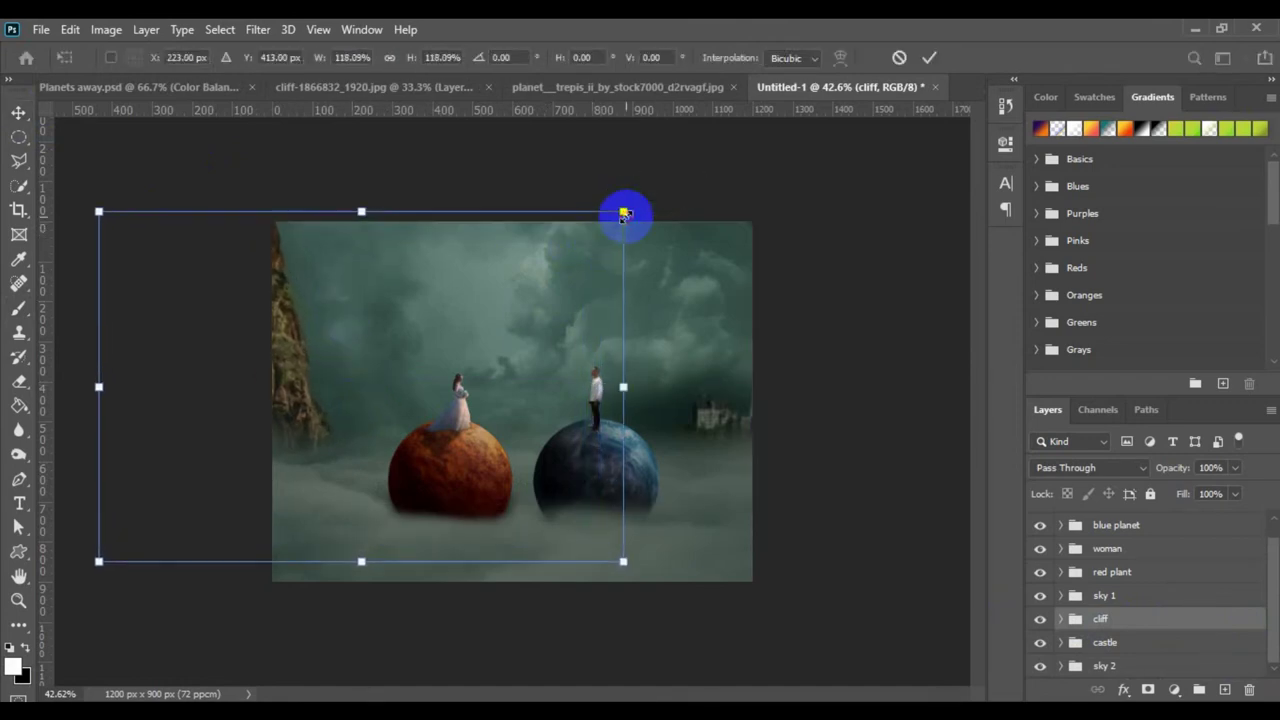
pyautogui.moveTo(307, 388); pyautogui.dragTo(322, 410)
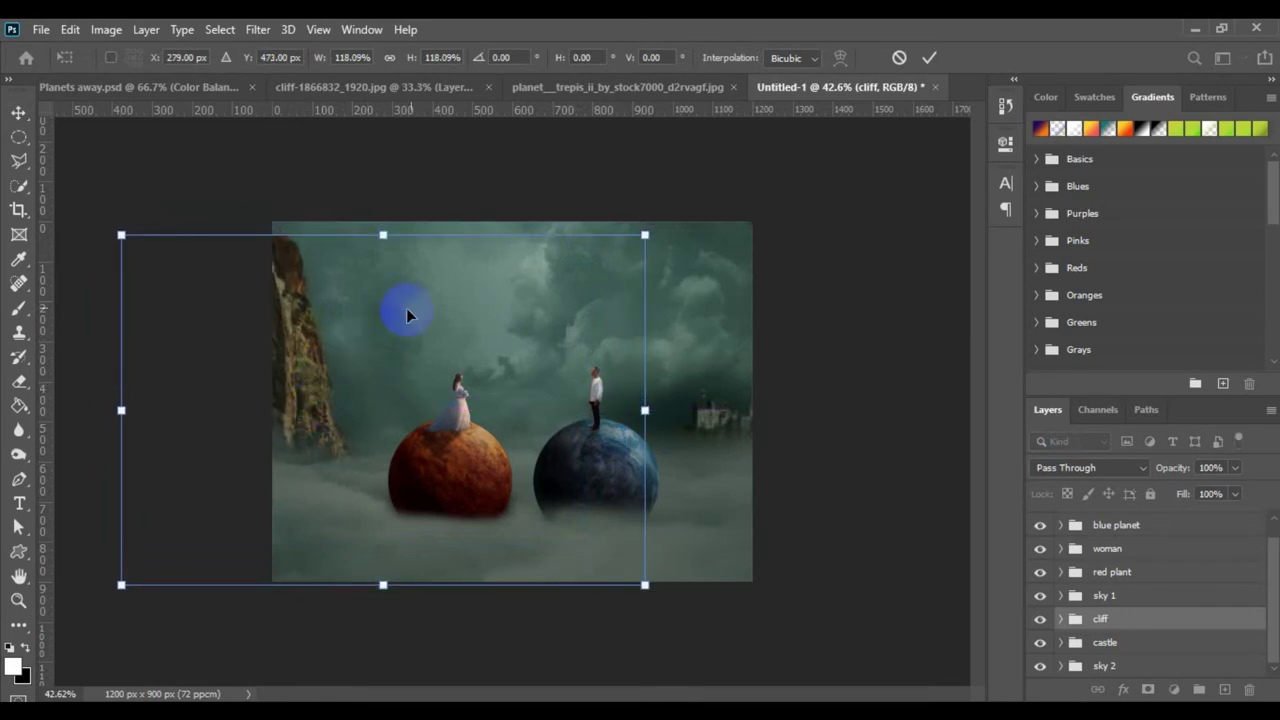
pyautogui.click(926, 57)
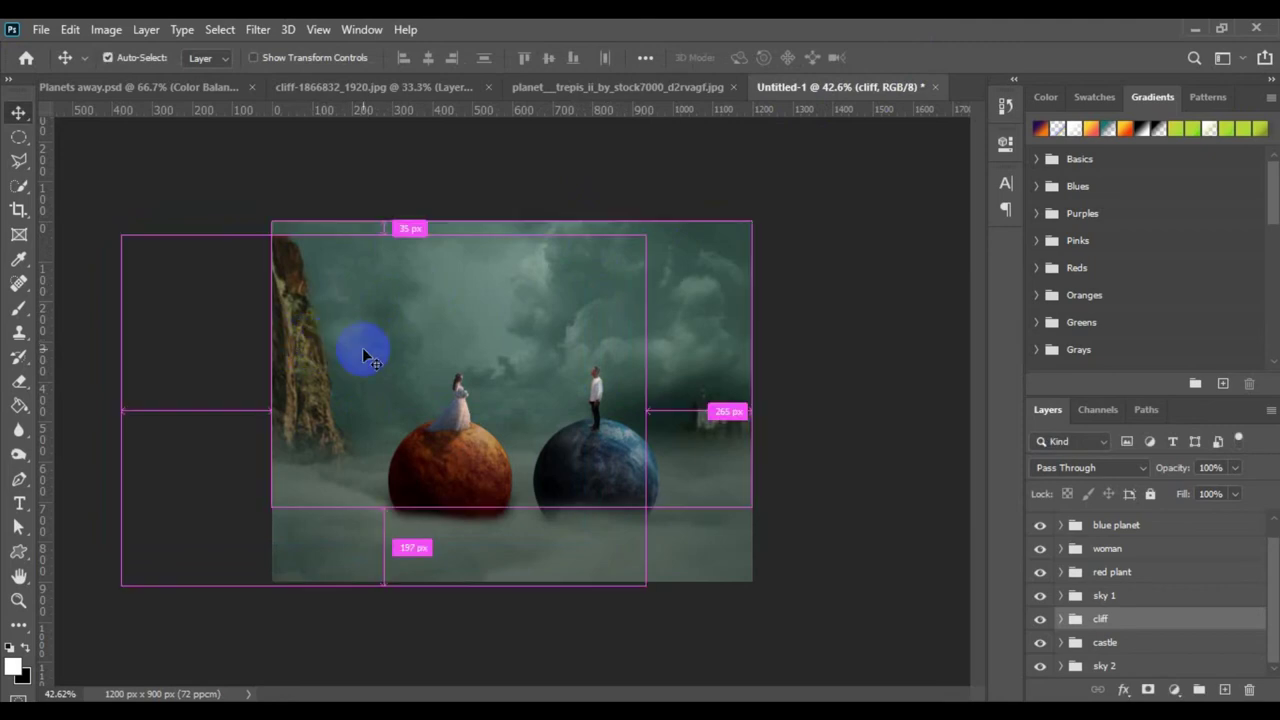
pyautogui.hotkey('ctrl', '0')
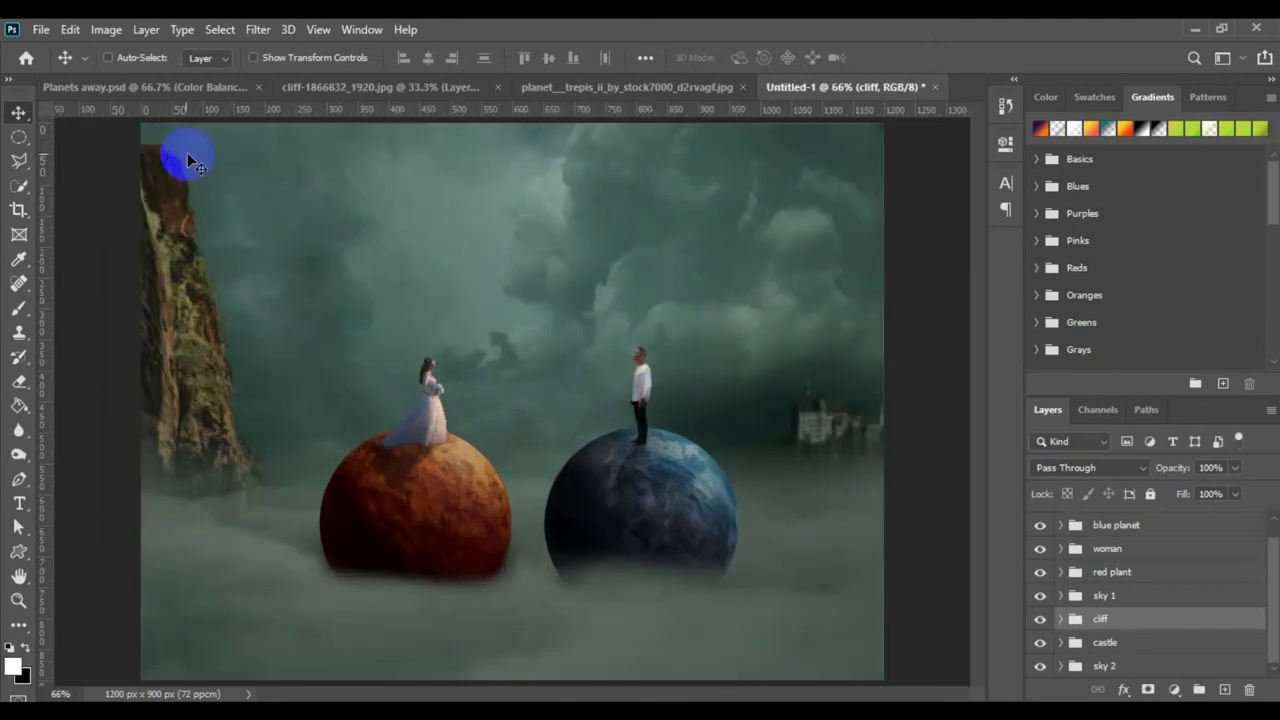
pyautogui.moveTo(181, 355); pyautogui.dragTo(177, 322)
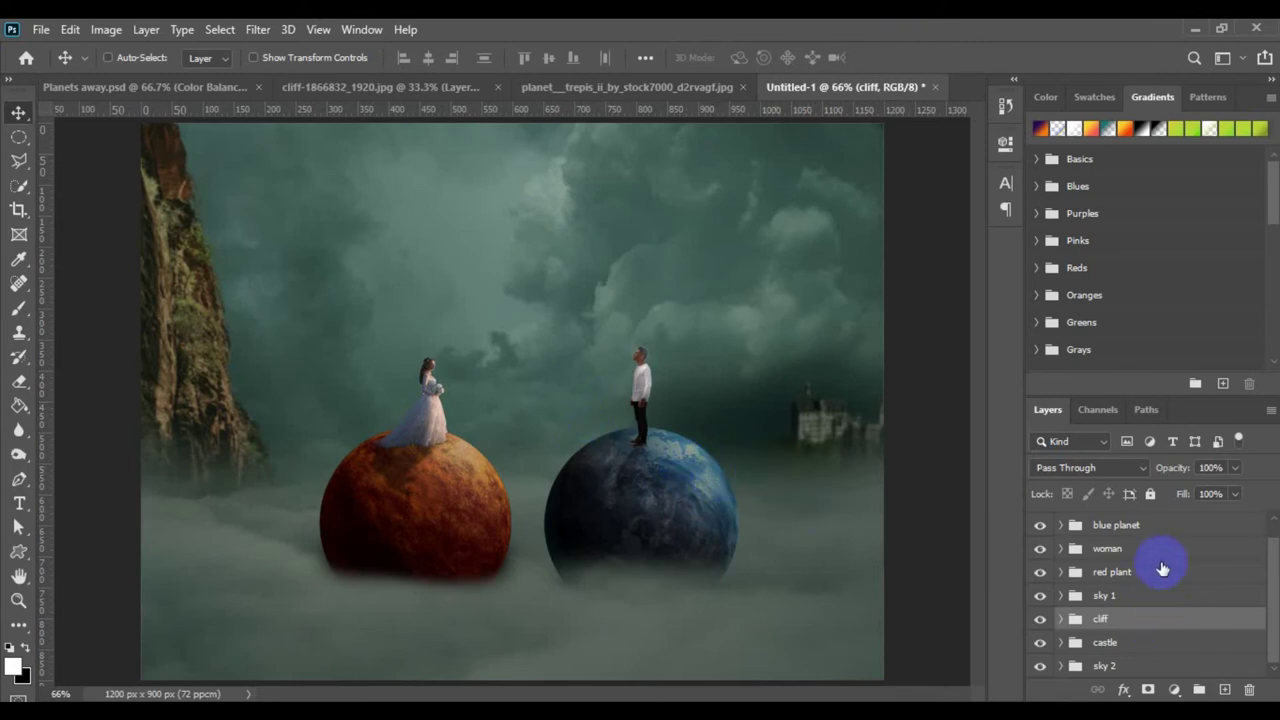
# - Add a new empty Layer 9 above the man group
pyautogui.scroll(1, 1231, 581)
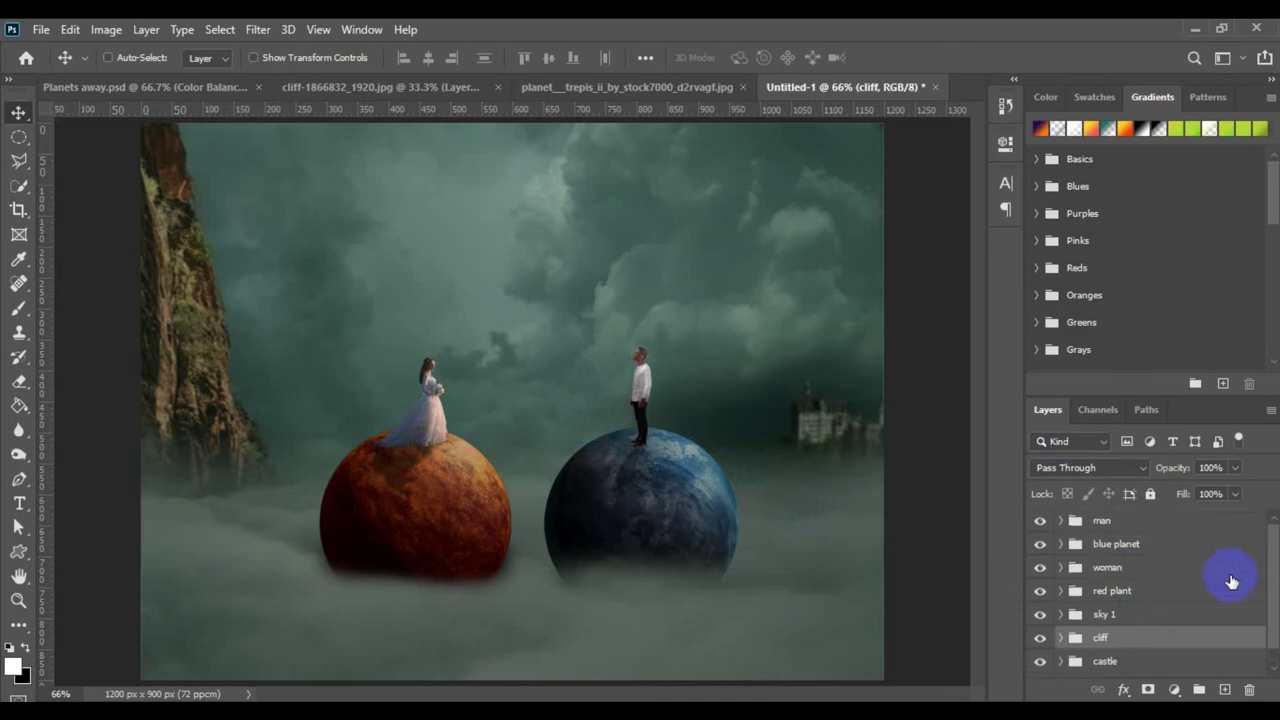
pyautogui.click(1188, 521)
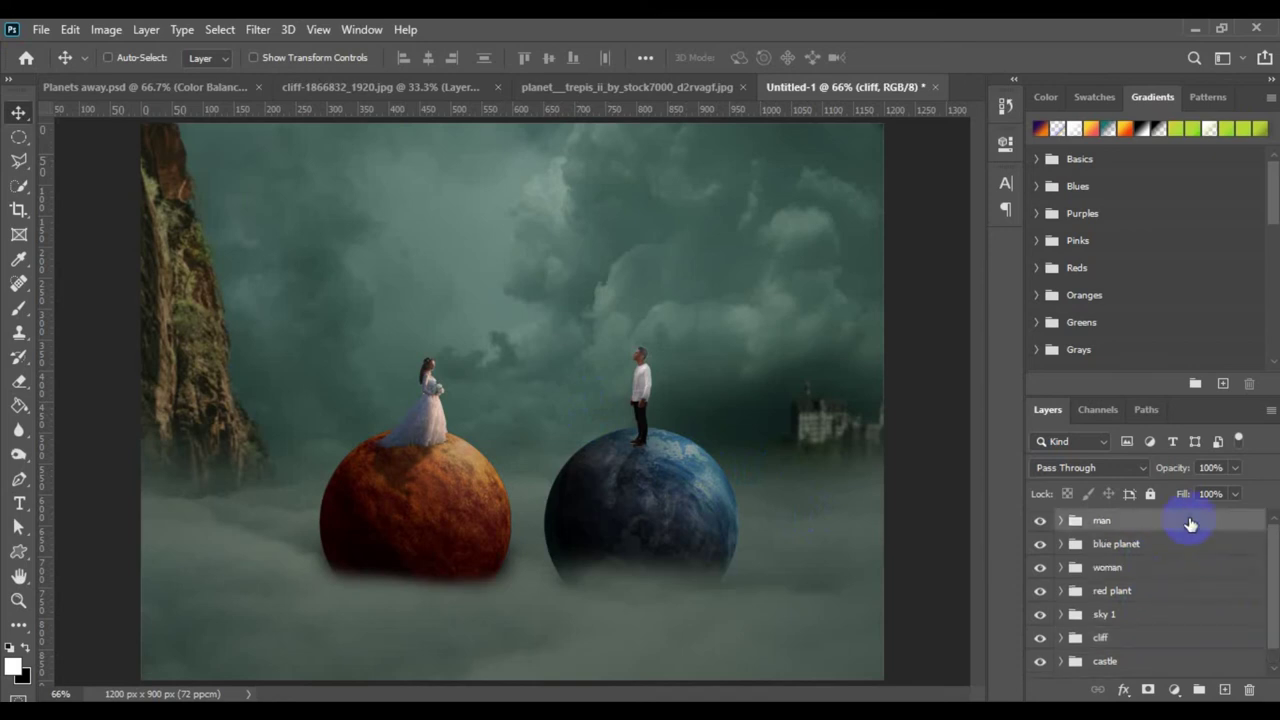
pyautogui.click(1226, 690)
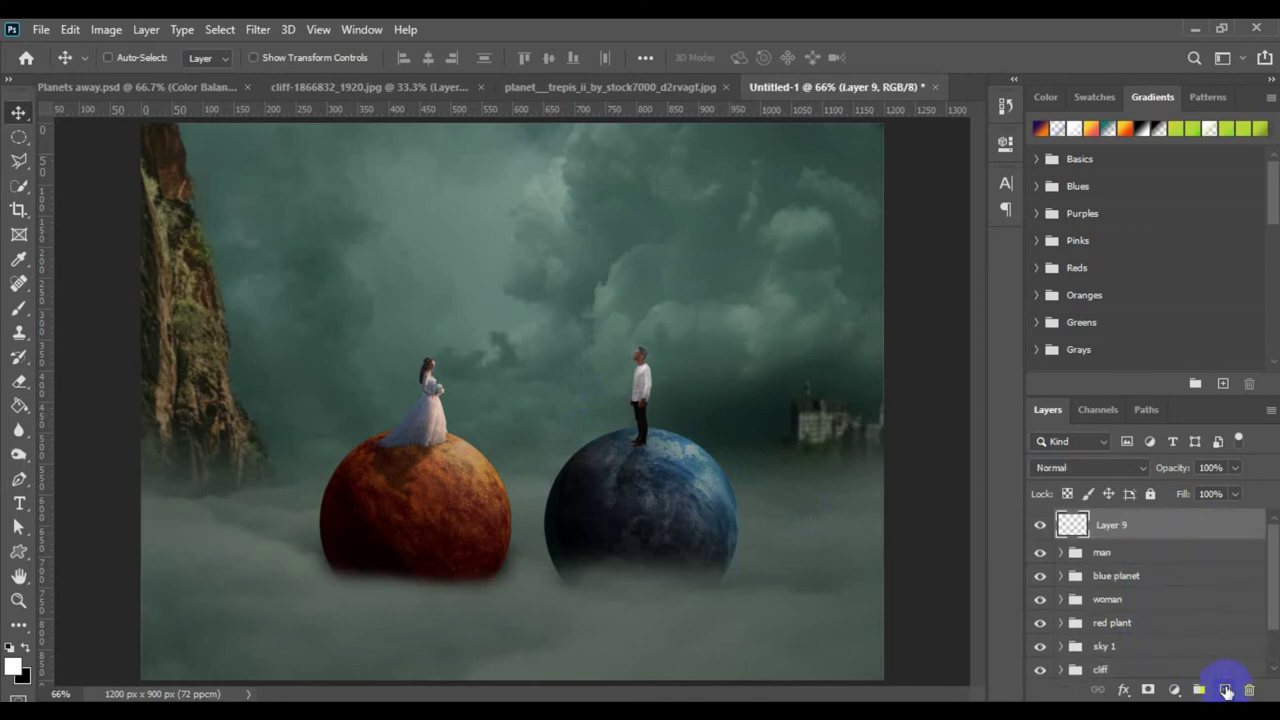
# - Paint a soft white sun glow in the top-right sky on Layer 9
pyautogui.click(18, 310)
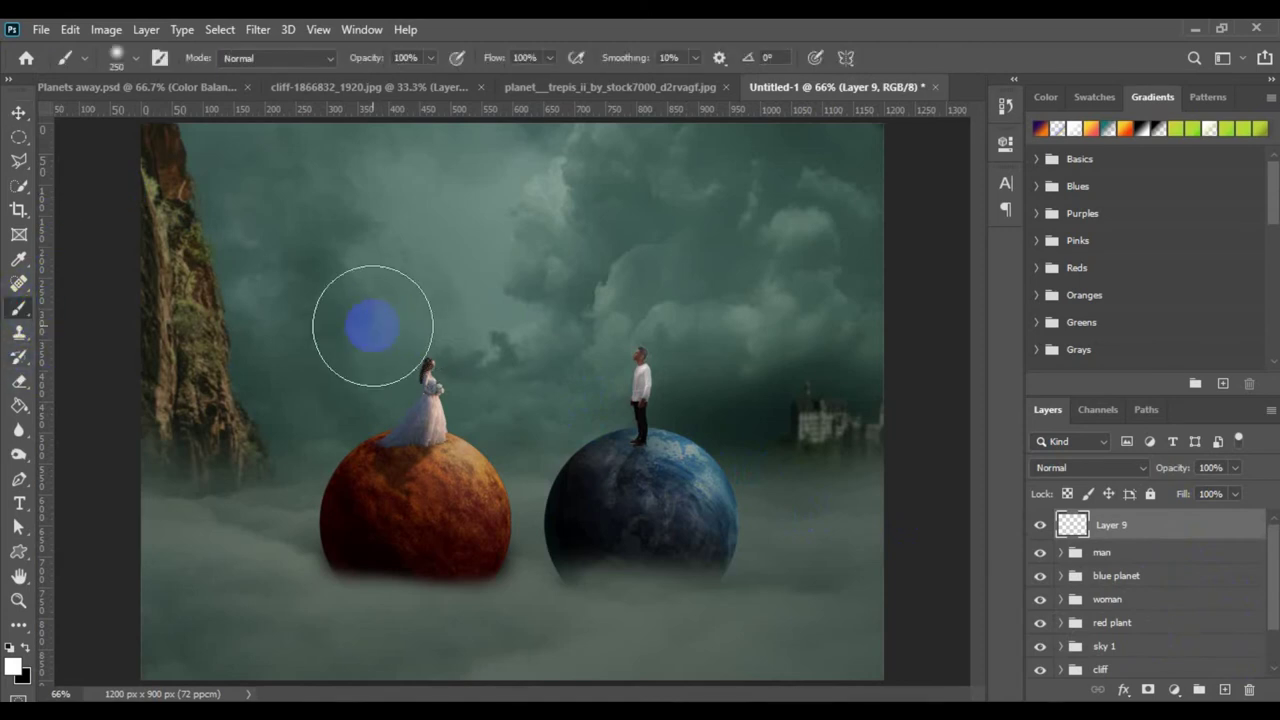
pyautogui.press(']')
pyautogui.press(']')
pyautogui.press(']')
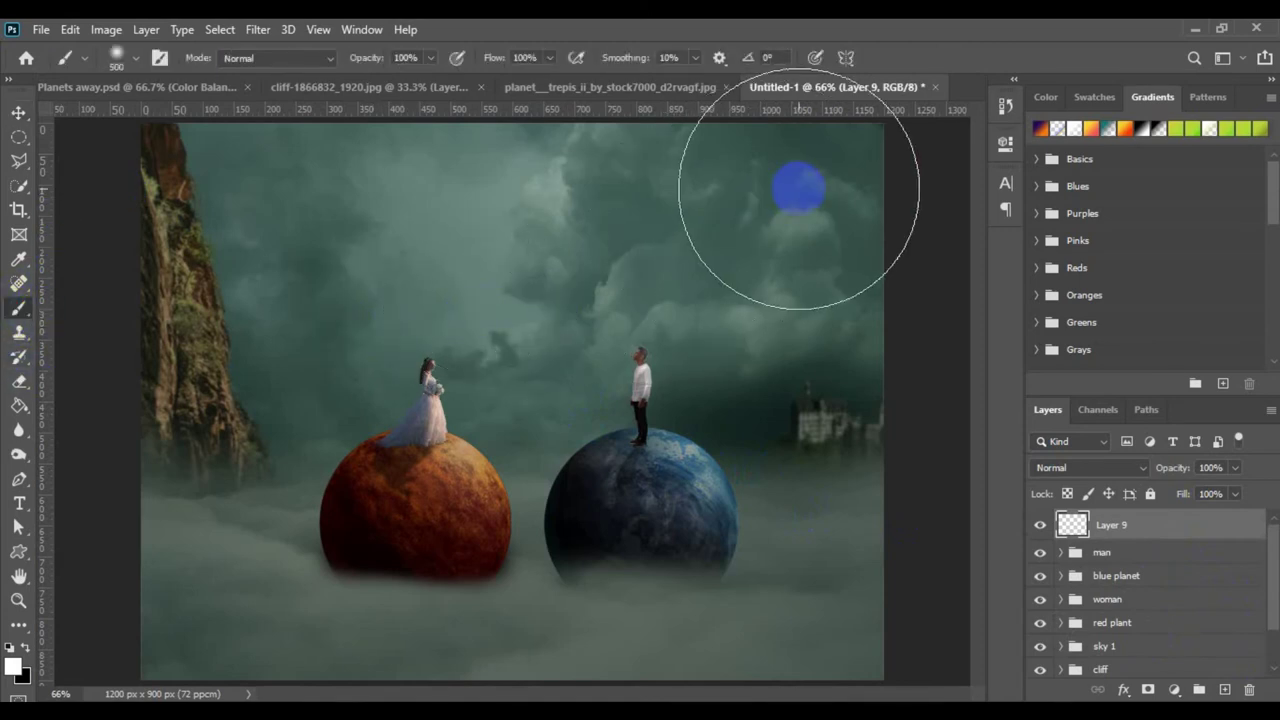
pyautogui.press('[')
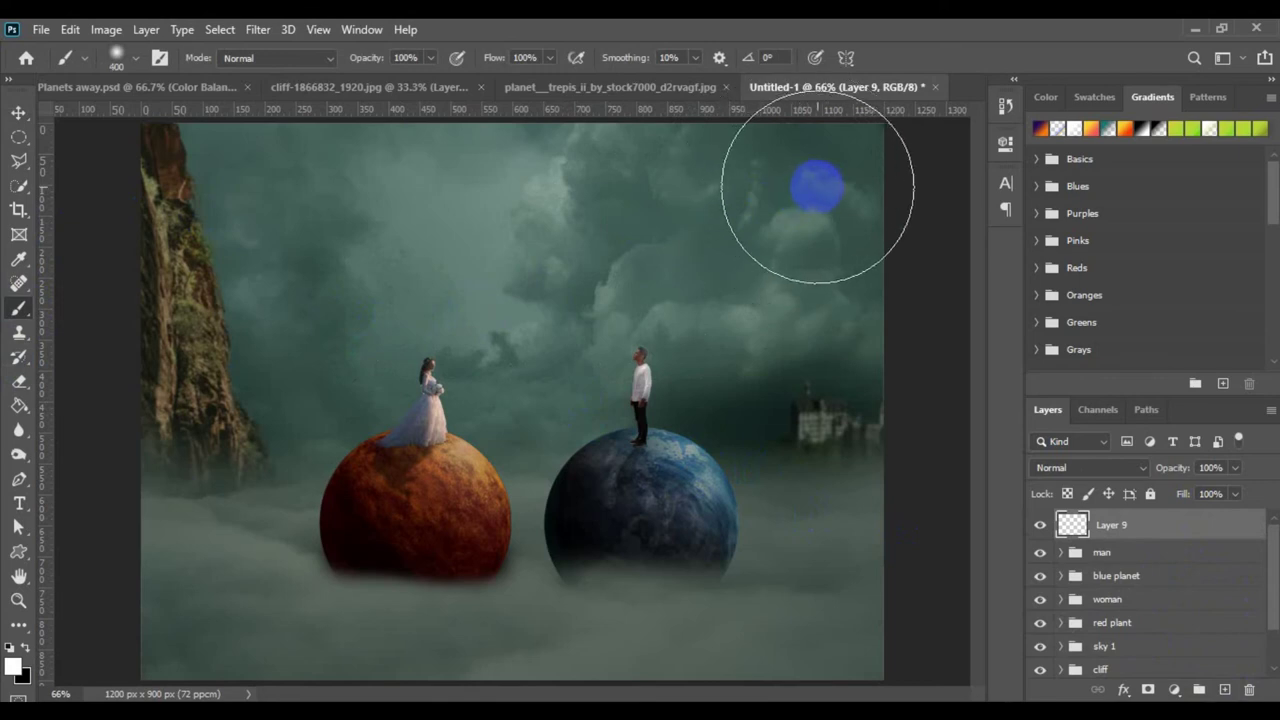
pyautogui.click(820, 187)
pyautogui.moveTo(820, 187)
pyautogui.mouseDown()
pyautogui.moveTo(797, 194)
pyautogui.moveTo(849, 177)
pyautogui.moveTo(835, 185)
pyautogui.mouseUp()
# - Set the glow layer to Screen blend mode and scale it up
pyautogui.click(1090, 468)
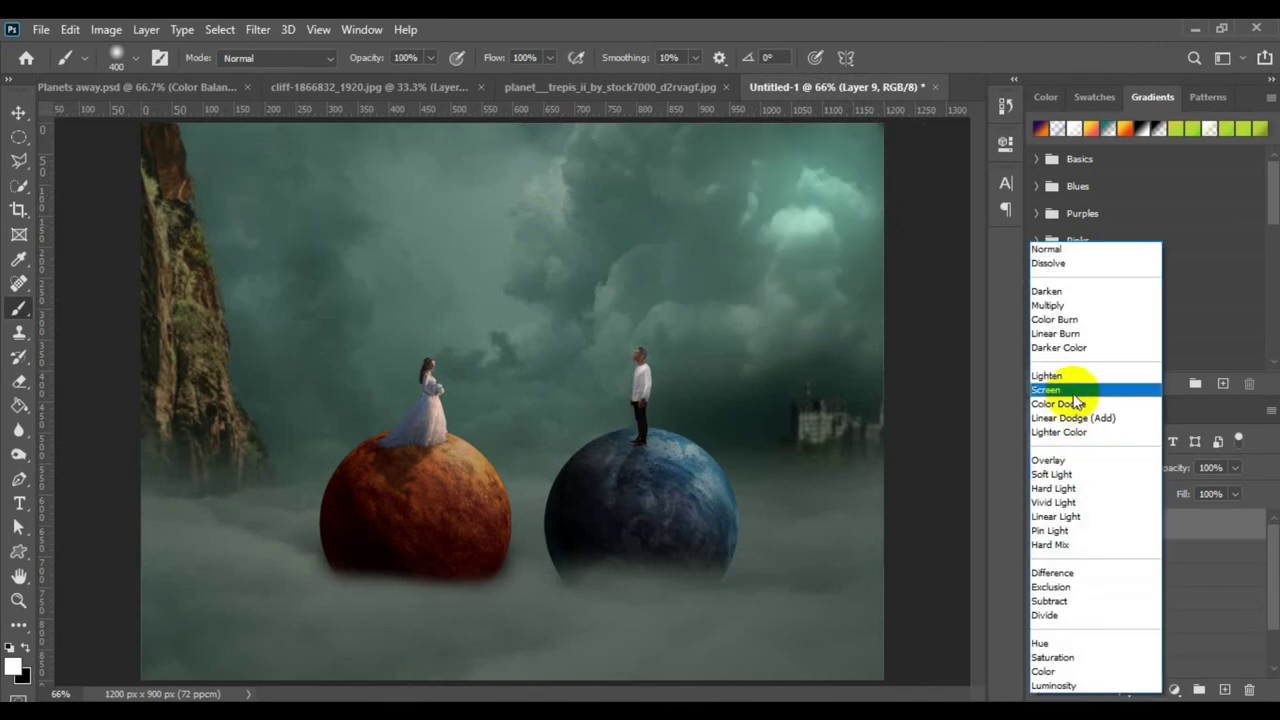
pyautogui.click(1071, 387)
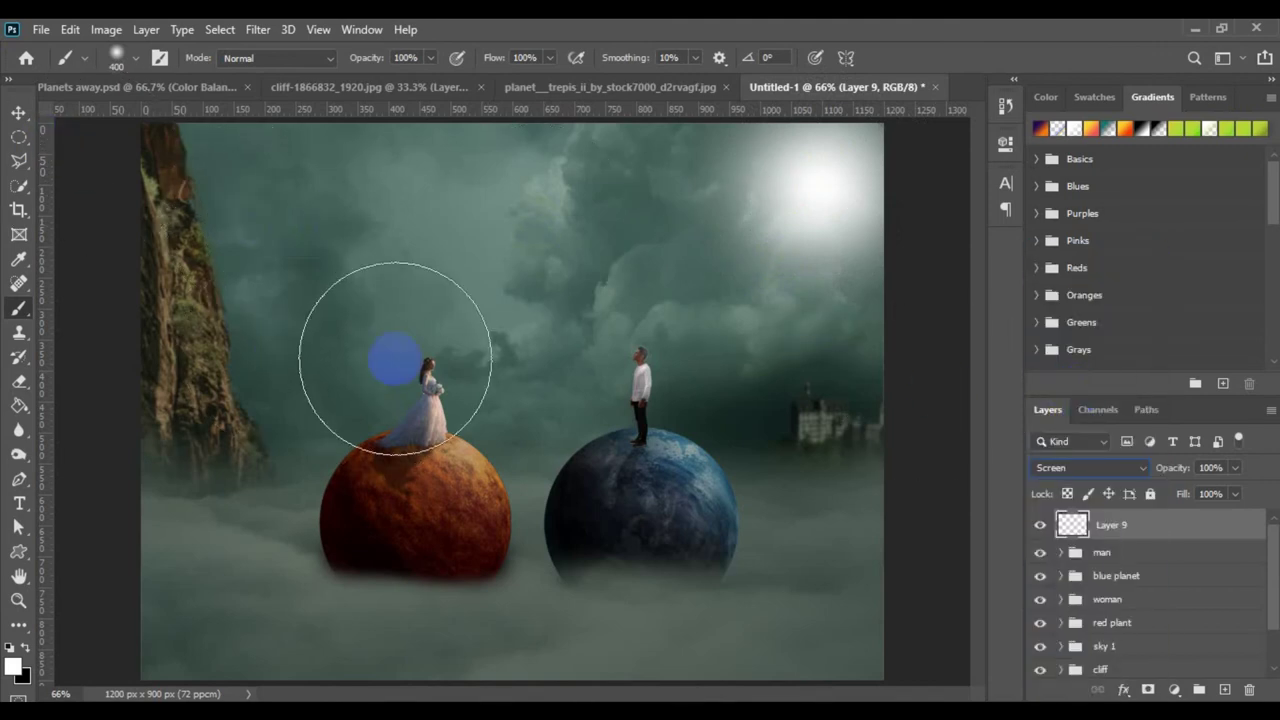
pyautogui.hotkey('ctrl', 't')
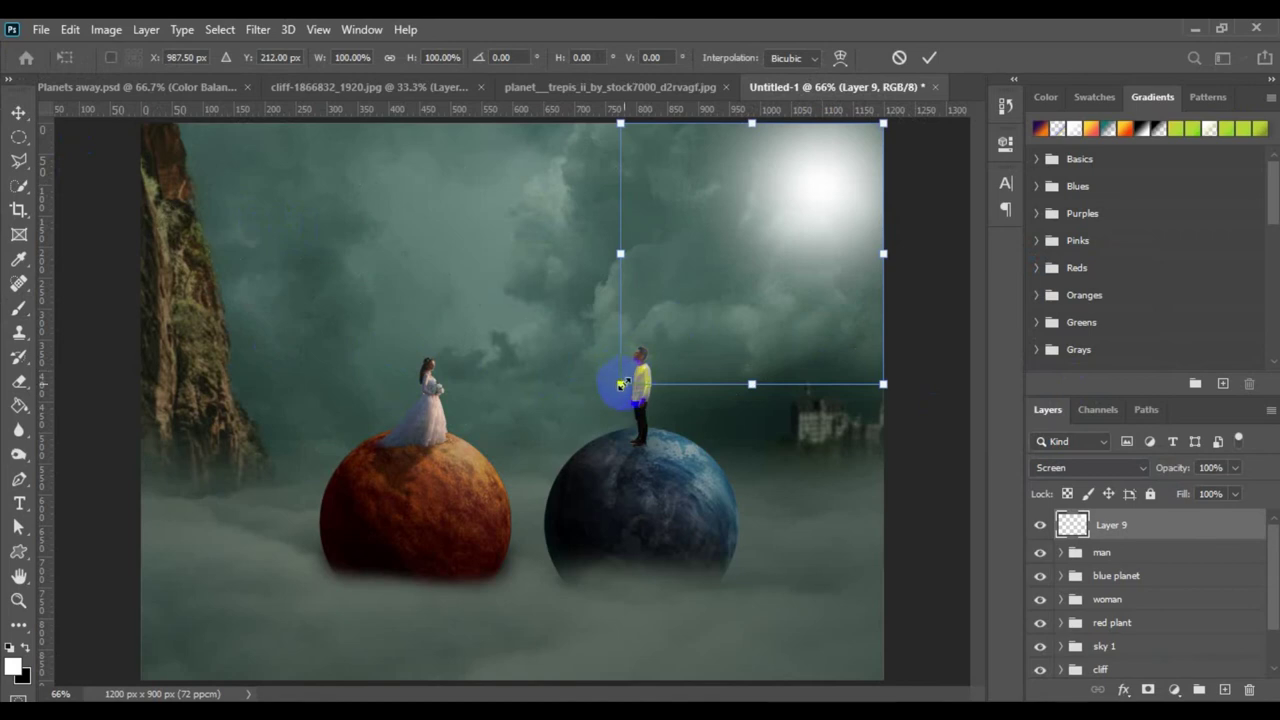
pyautogui.moveTo(608, 396); pyautogui.dragTo(566, 437)
pyautogui.moveTo(769, 200); pyautogui.dragTo(759, 213)
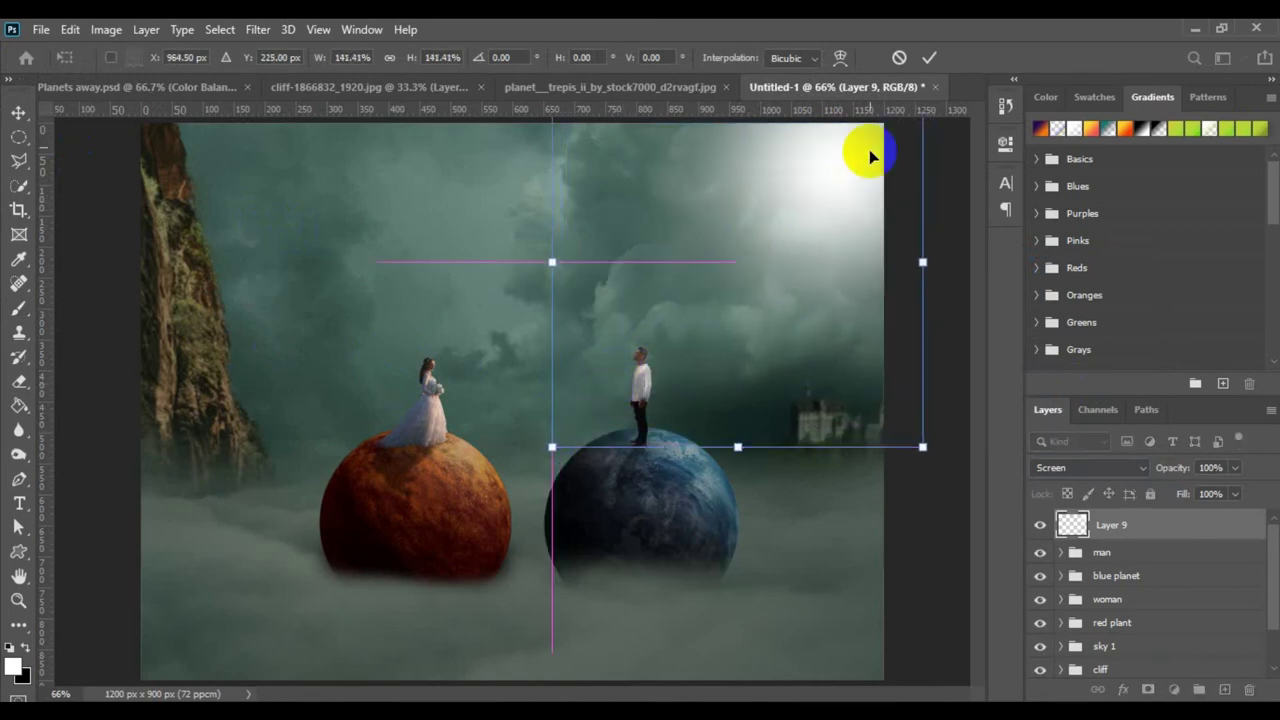
pyautogui.click(929, 62)
pyautogui.press('b')
pyautogui.click(409, 497)
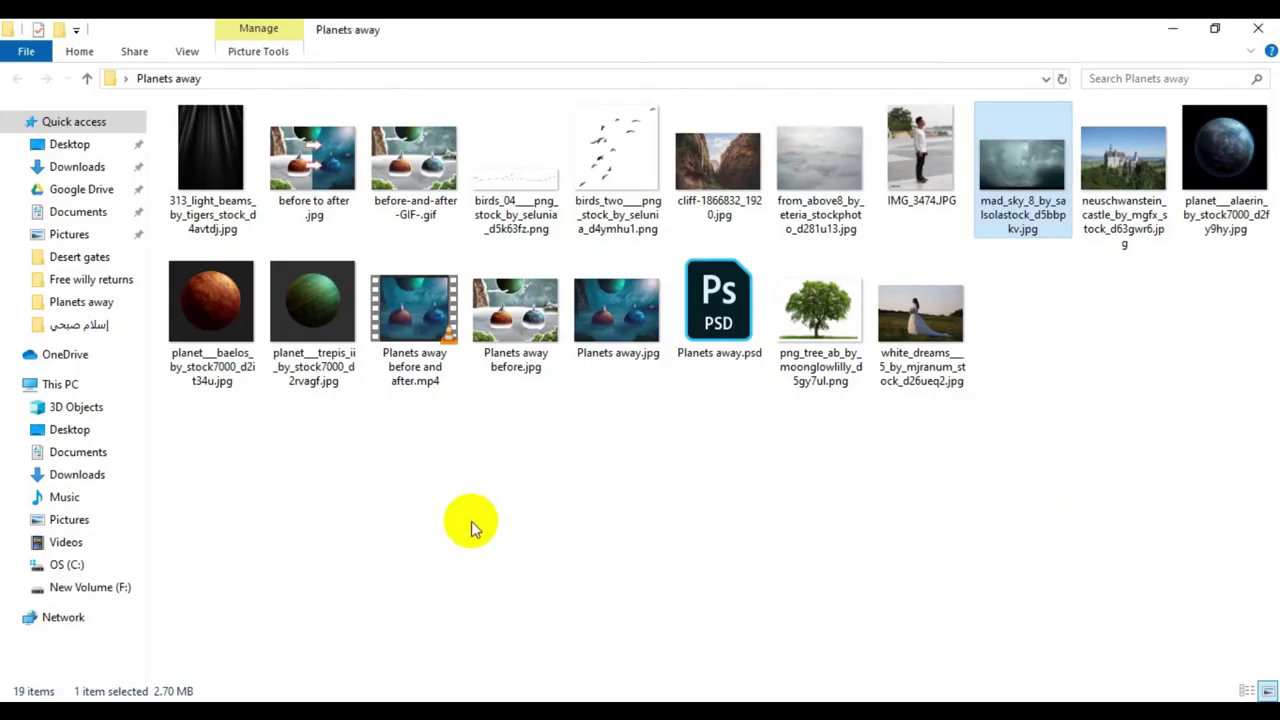
# - Drag 313_light_beams_by_tigers_stock_d4avtdj.jpg from the Planets away folder onto the composite
pyautogui.moveTo(225, 170); pyautogui.dragTo(244, 660)
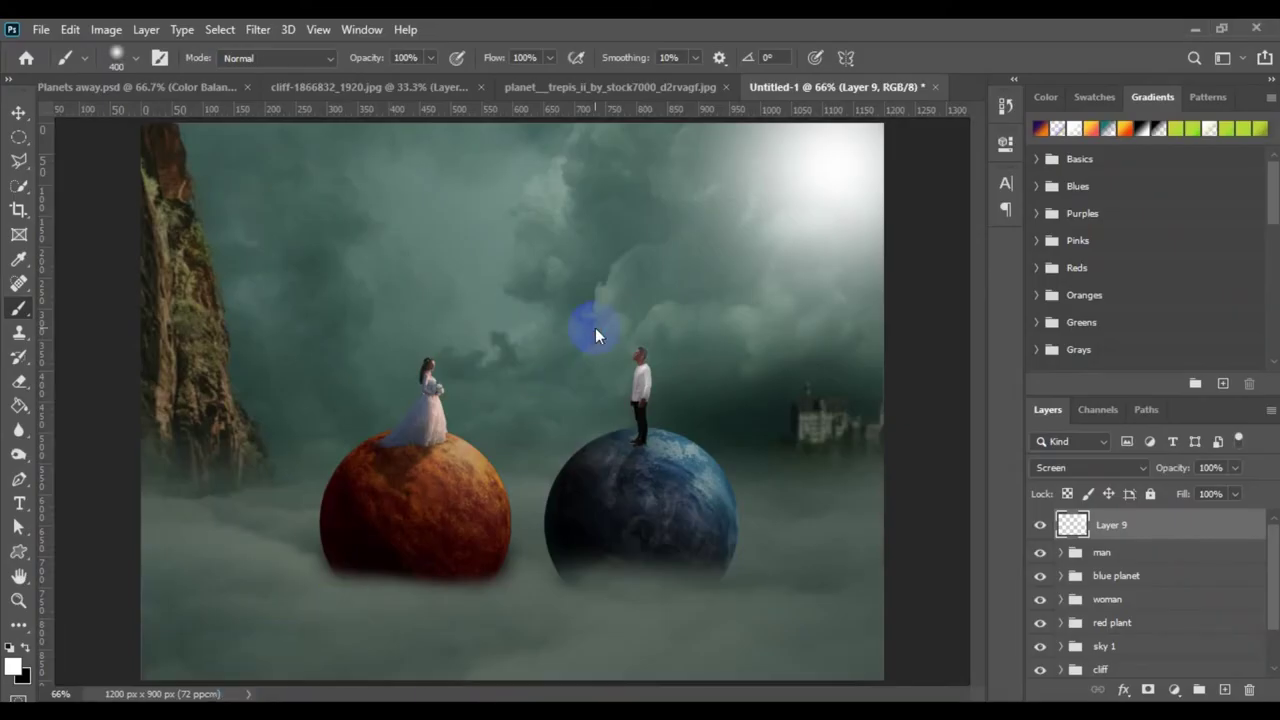
pyautogui.moveTo(595, 327); pyautogui.dragTo(591, 306)
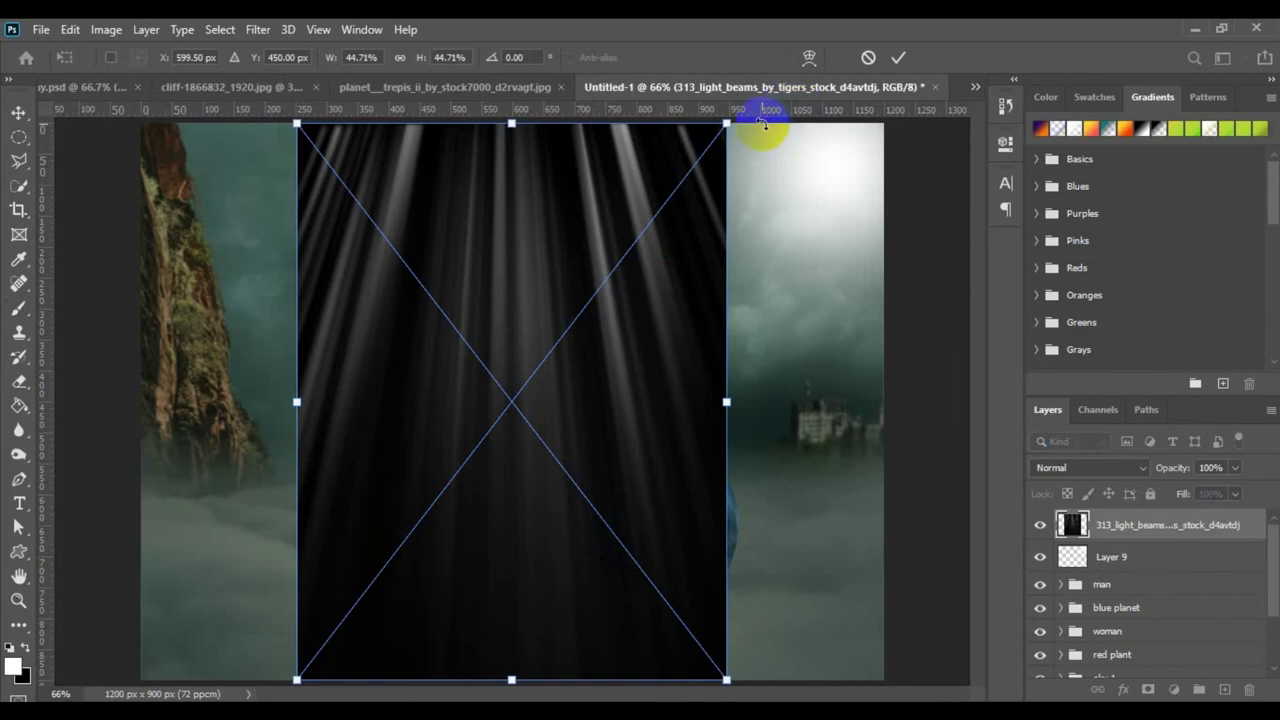
# - Rotate the light beams, shrink them to about 35.8% and move them toward the sun
pyautogui.moveTo(777, 143); pyautogui.dragTo(820, 328)
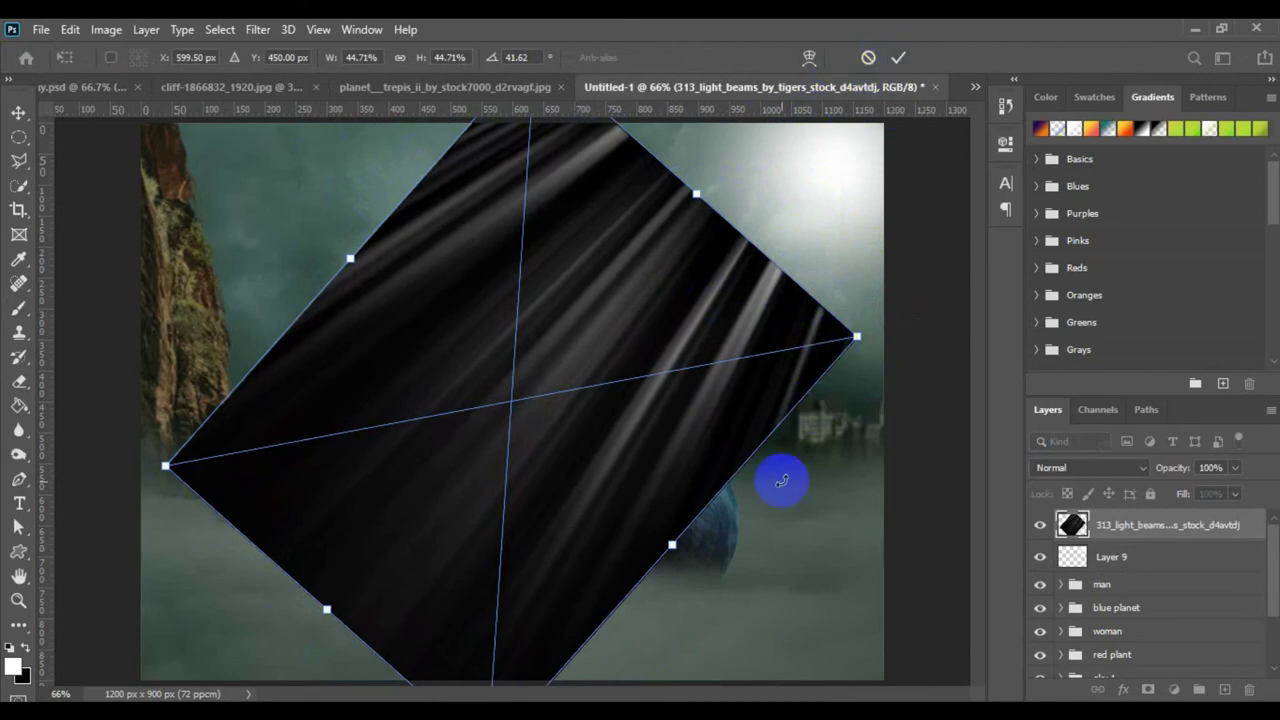
pyautogui.moveTo(858, 340); pyautogui.dragTo(789, 349)
pyautogui.moveTo(617, 305); pyautogui.dragTo(847, 177)
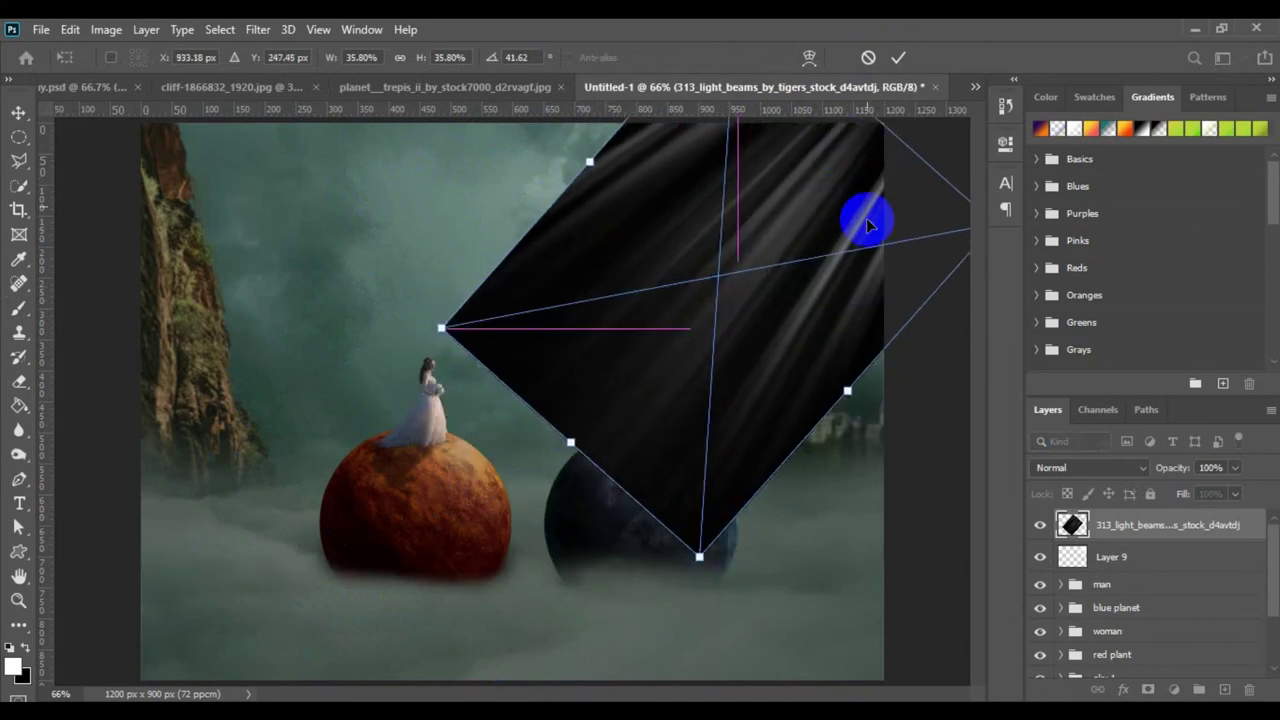
pyautogui.click(897, 58)
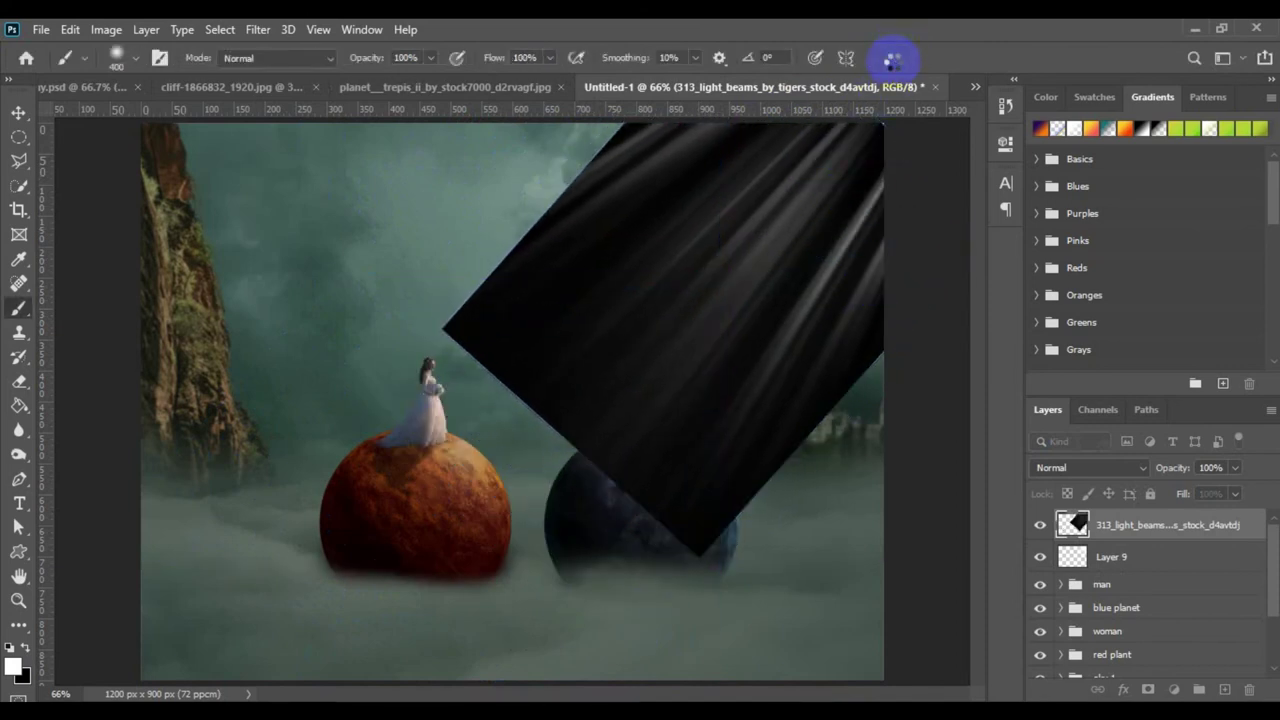
# - Set the light beams layer to Screen blend mode and add a layer mask
pyautogui.click(1060, 467)
pyautogui.click(1070, 392)
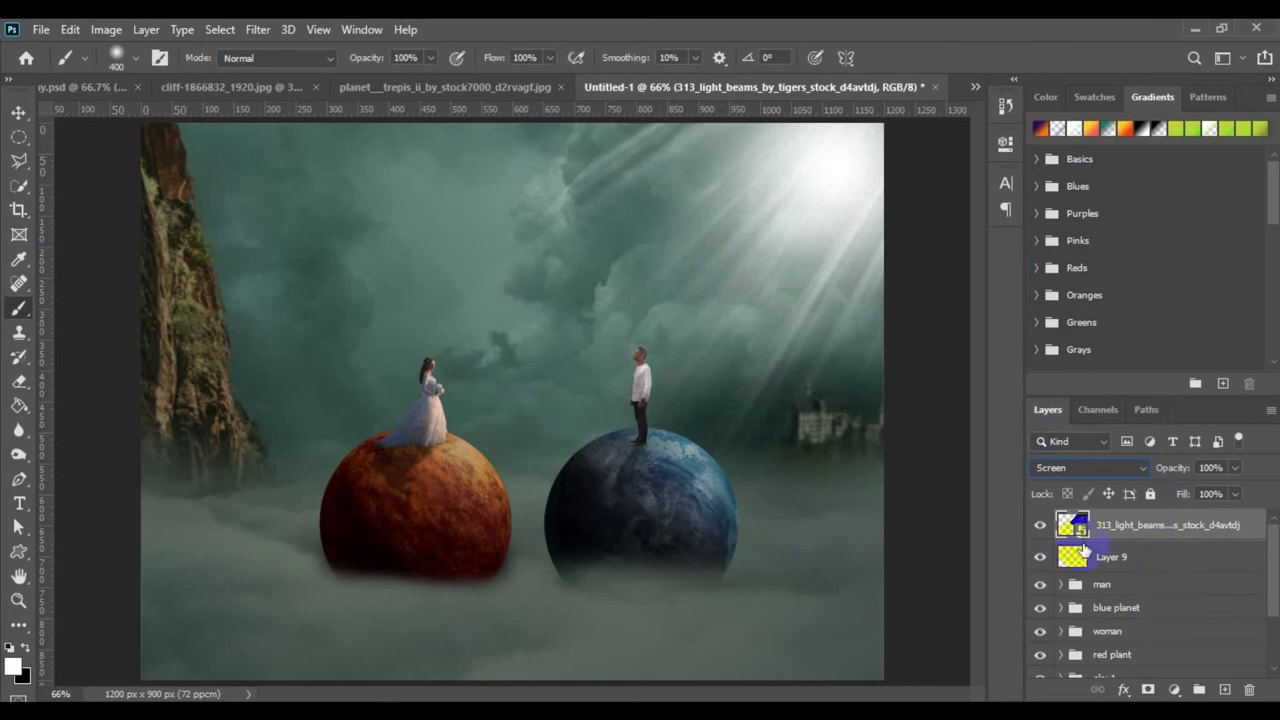
pyautogui.click(1148, 689)
# - Paint black on the beams' mask to fade rays near the sun and over the planets
pyautogui.press('x')
pyautogui.press('[')
pyautogui.press('[')
pyautogui.press('[')
pyautogui.press('[')
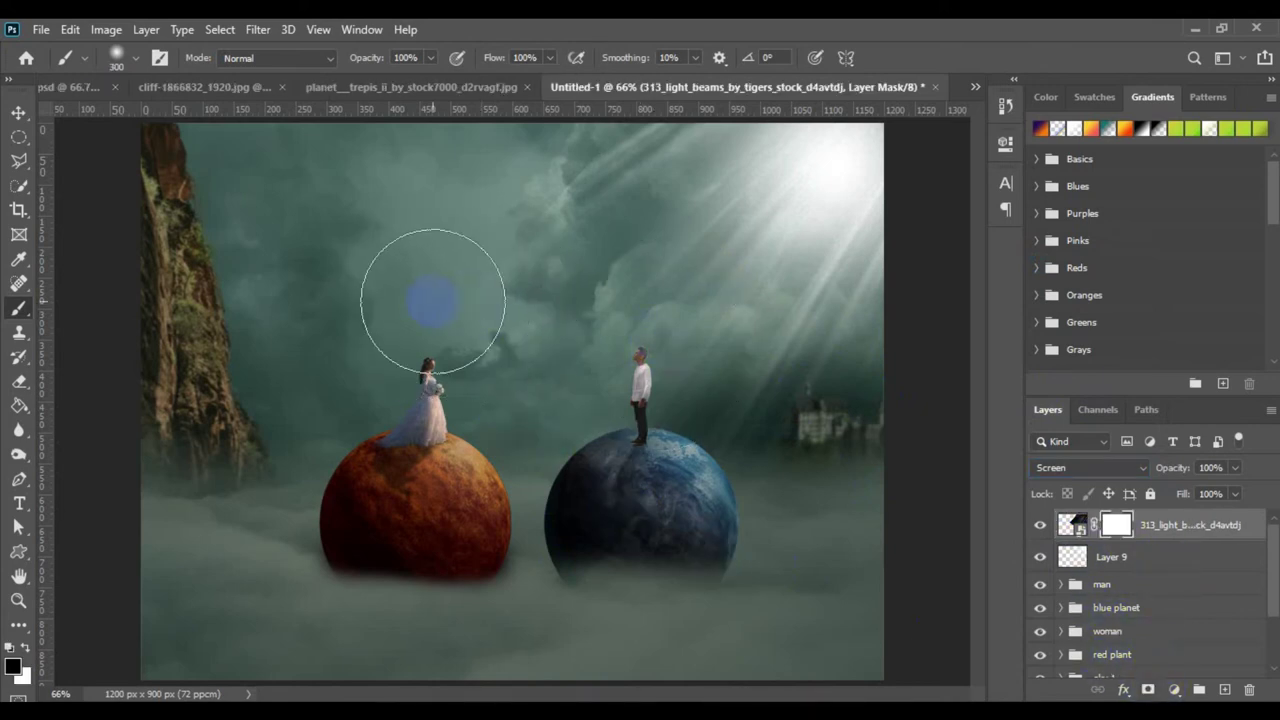
pyautogui.moveTo(531, 174)
pyautogui.mouseDown()
pyautogui.moveTo(551, 189)
pyautogui.moveTo(577, 146)
pyautogui.moveTo(617, 126)
pyautogui.moveTo(524, 197)
pyautogui.mouseUp()
pyautogui.moveTo(478, 405)
pyautogui.mouseDown()
pyautogui.moveTo(494, 437)
pyautogui.moveTo(640, 514)
pyautogui.moveTo(817, 513)
pyautogui.moveTo(803, 491)
pyautogui.moveTo(903, 377)
pyautogui.moveTo(880, 434)
pyautogui.moveTo(901, 415)
pyautogui.moveTo(811, 491)
pyautogui.moveTo(874, 394)
pyautogui.moveTo(891, 391)
pyautogui.moveTo(900, 309)
pyautogui.moveTo(790, 472)
pyautogui.moveTo(980, 543)
pyautogui.moveTo(820, 434)
pyautogui.moveTo(857, 463)
pyautogui.moveTo(806, 534)
pyautogui.mouseUp()
# - Rotate the light beams about 5° more
pyautogui.hotkey('ctrl', 't')
pyautogui.moveTo(400, 571); pyautogui.dragTo(378, 550)
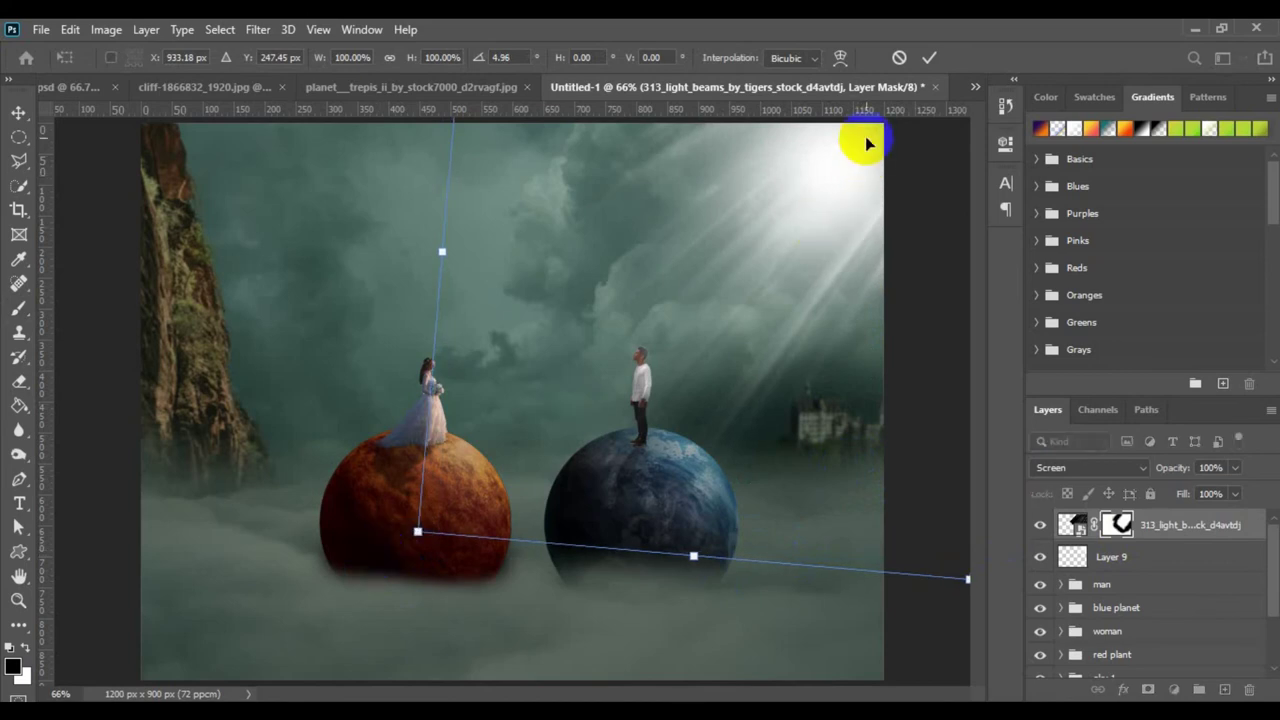
pyautogui.click(926, 60)
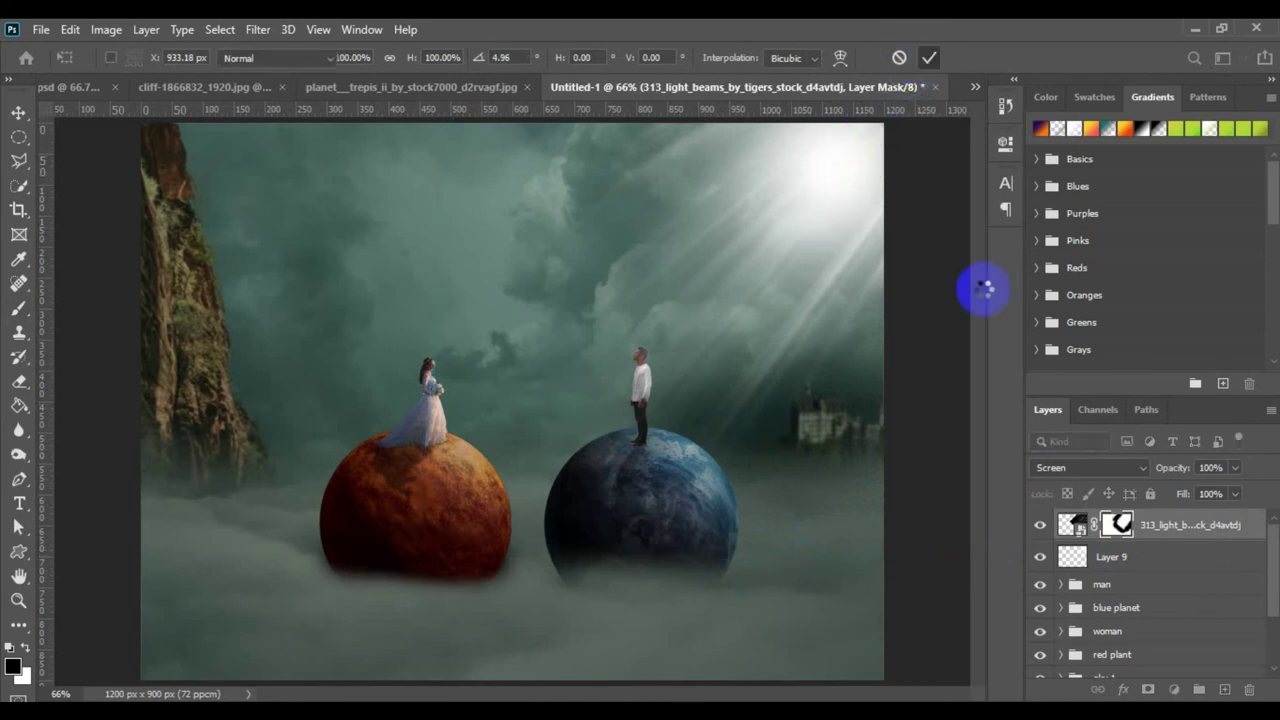
pyautogui.click(26, 114)
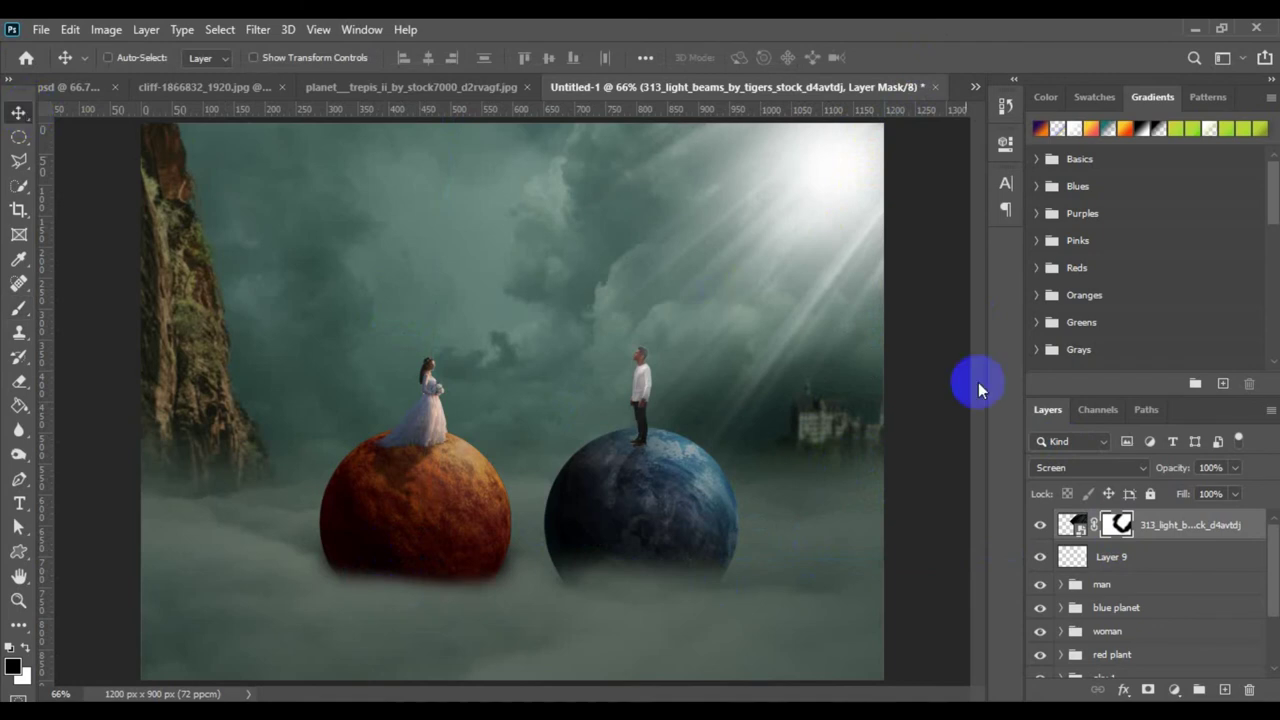
pyautogui.click(1154, 562)
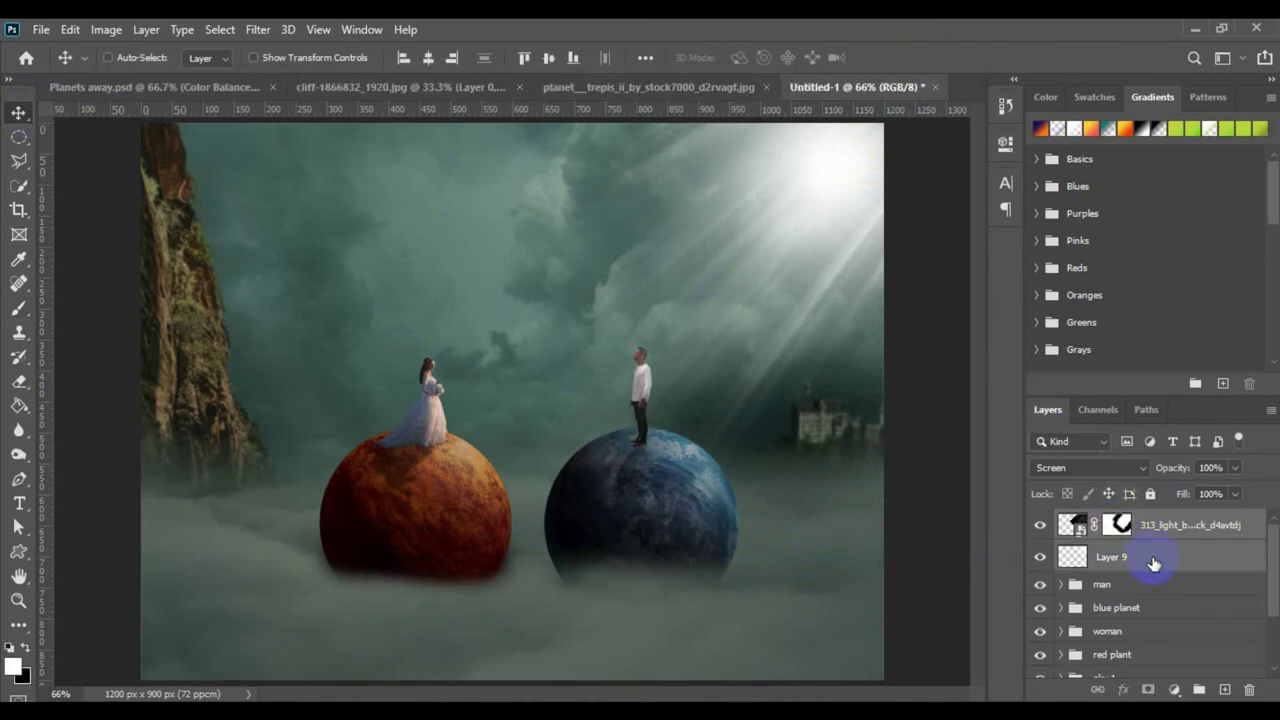
# - Group the light beams and Layer 9 into a group named 'sun'
pyautogui.hotkey('ctrl', 'g')
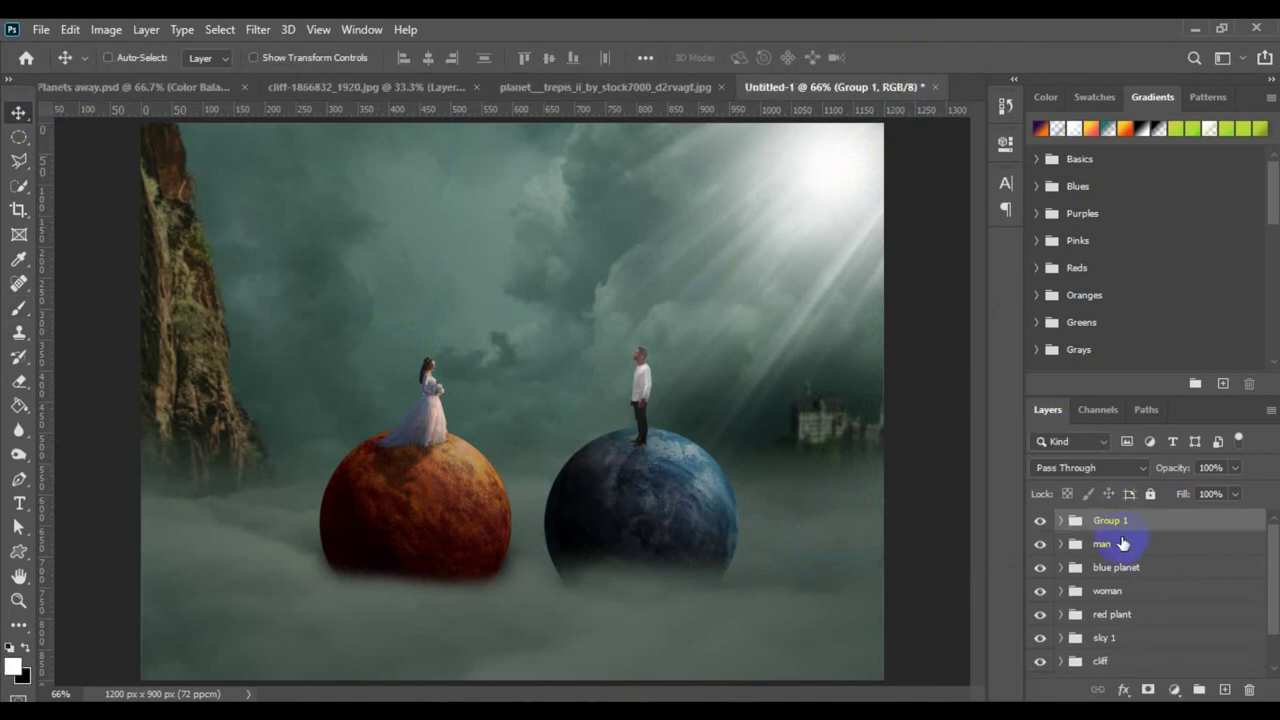
pyautogui.doubleClick(1118, 521)
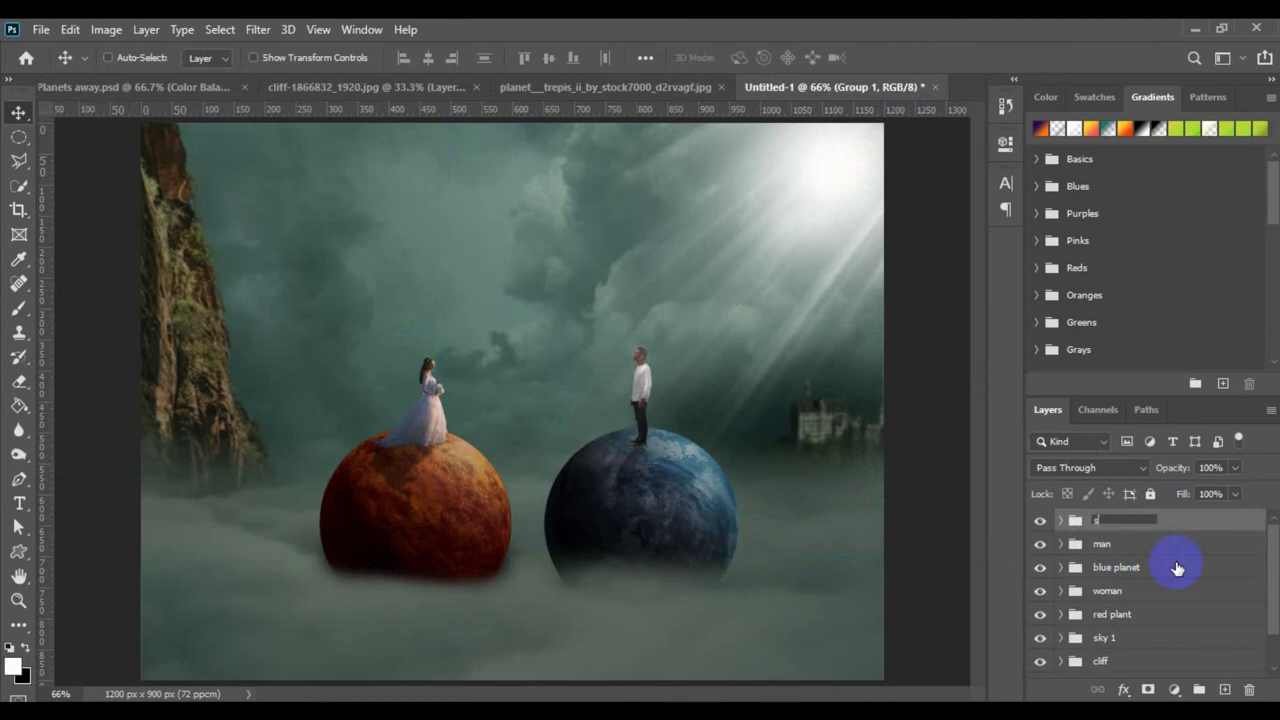
pyautogui.press('Return')
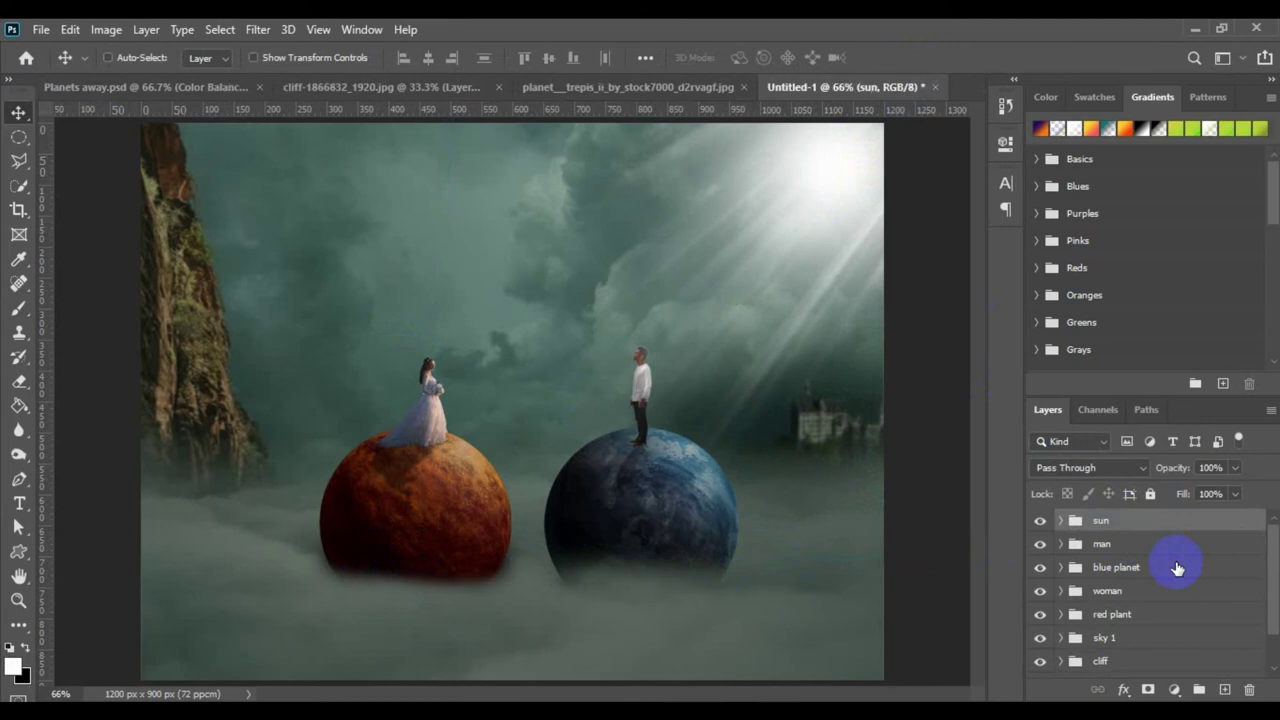
# - Toggle the sun group's visibility a few times to compare the effect
pyautogui.click(1039, 522)
pyautogui.click(1039, 522)
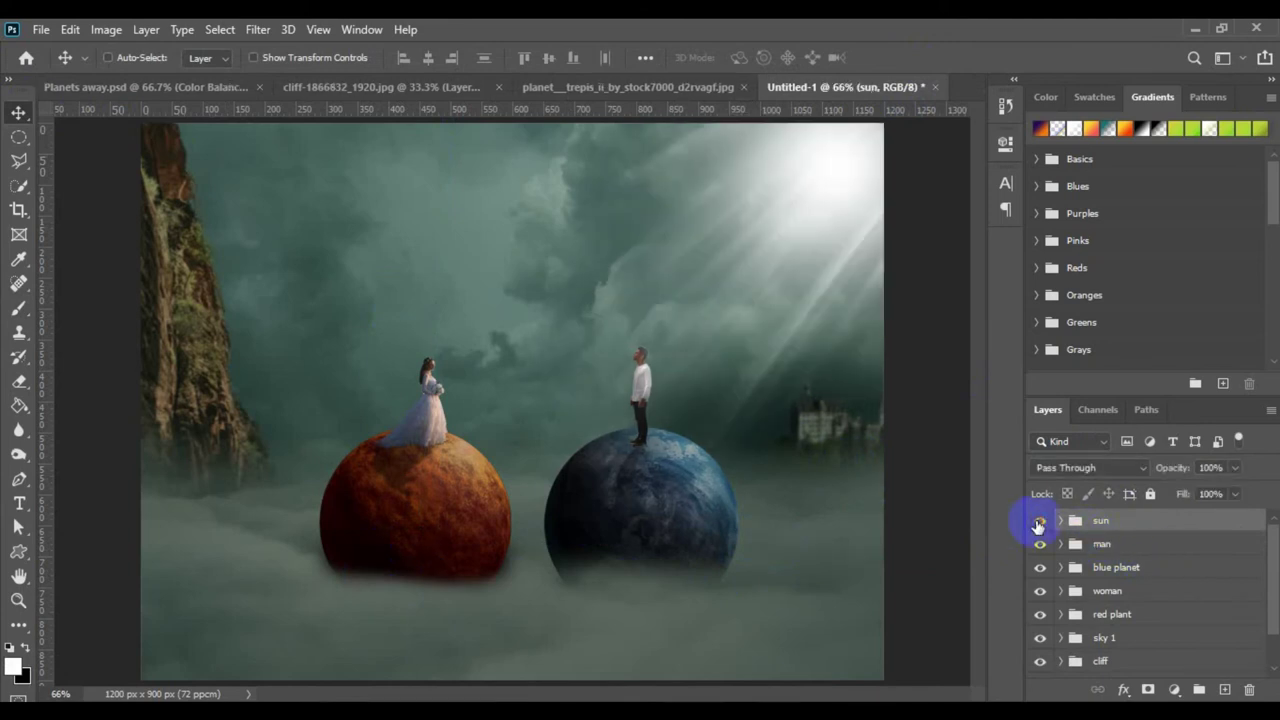
pyautogui.click(1039, 522)
pyautogui.click(1039, 521)
pyautogui.click(1039, 521)
pyautogui.click(1039, 521)
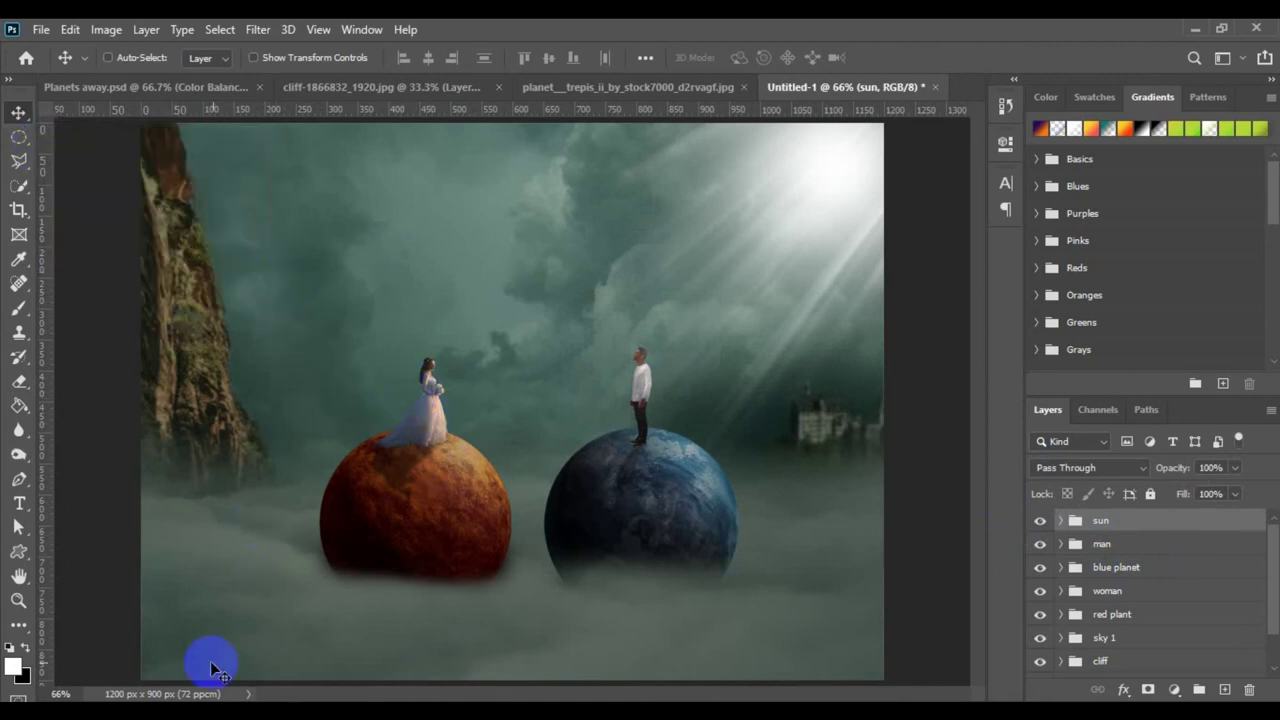
# - Close the cliff document without saving and switch to the green planet image
pyautogui.click(258, 712)
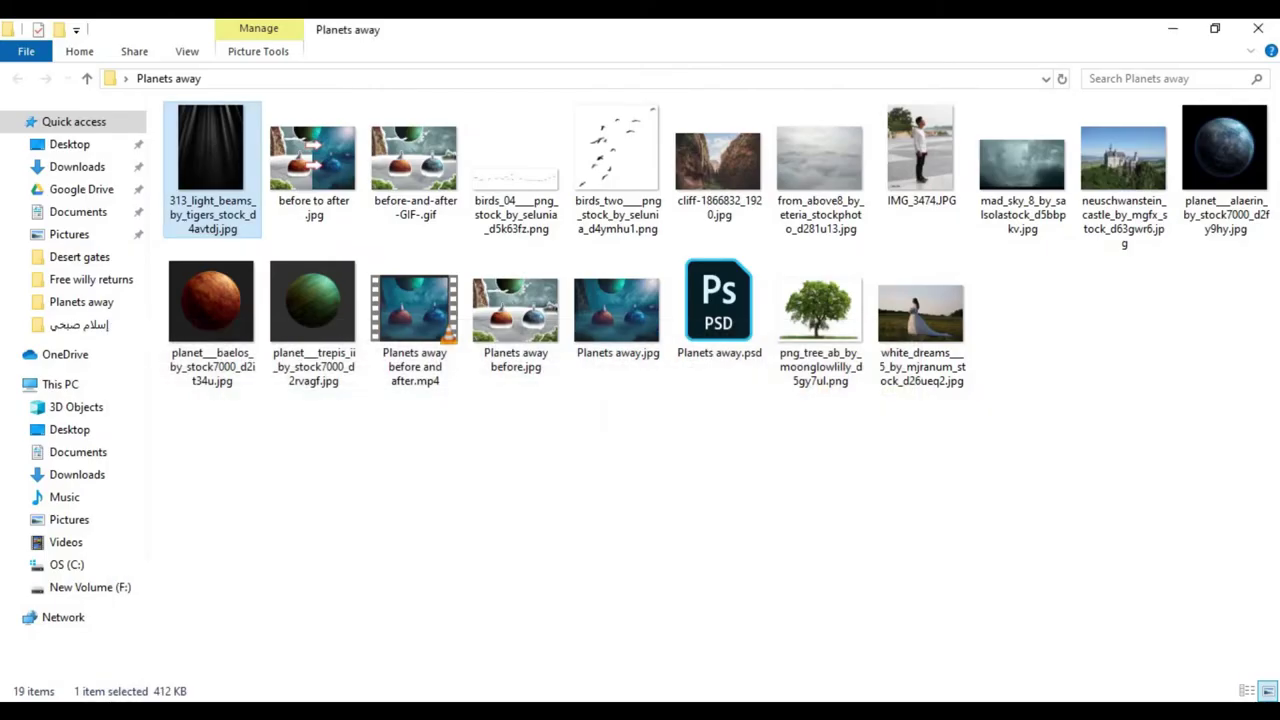
pyautogui.hotkey('alt', 'Tab')
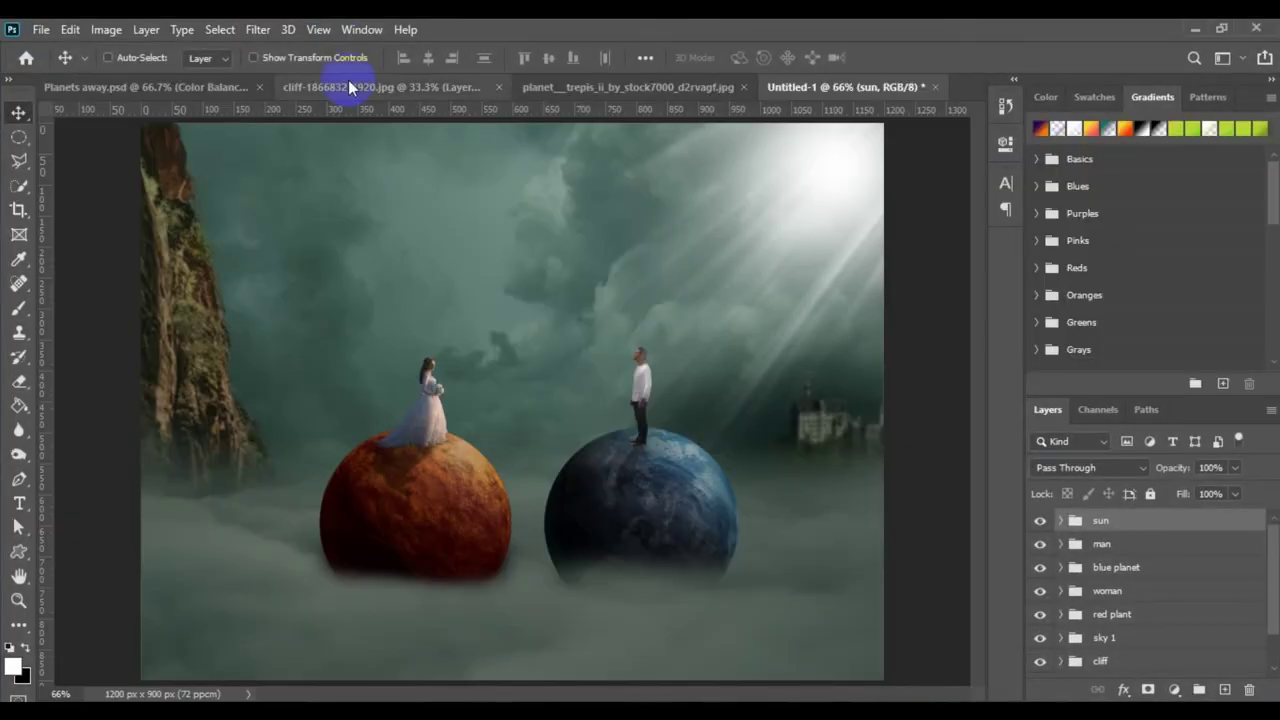
pyautogui.click(480, 87)
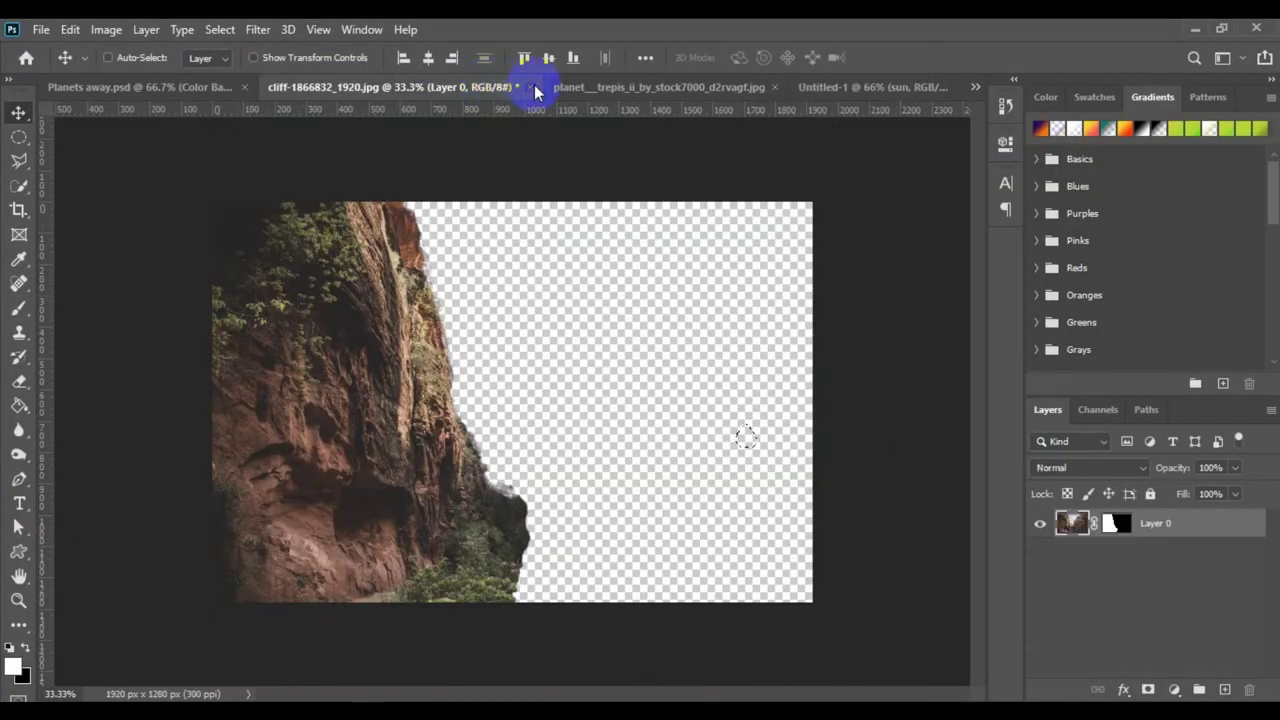
pyautogui.click(531, 88)
pyautogui.click(623, 289)
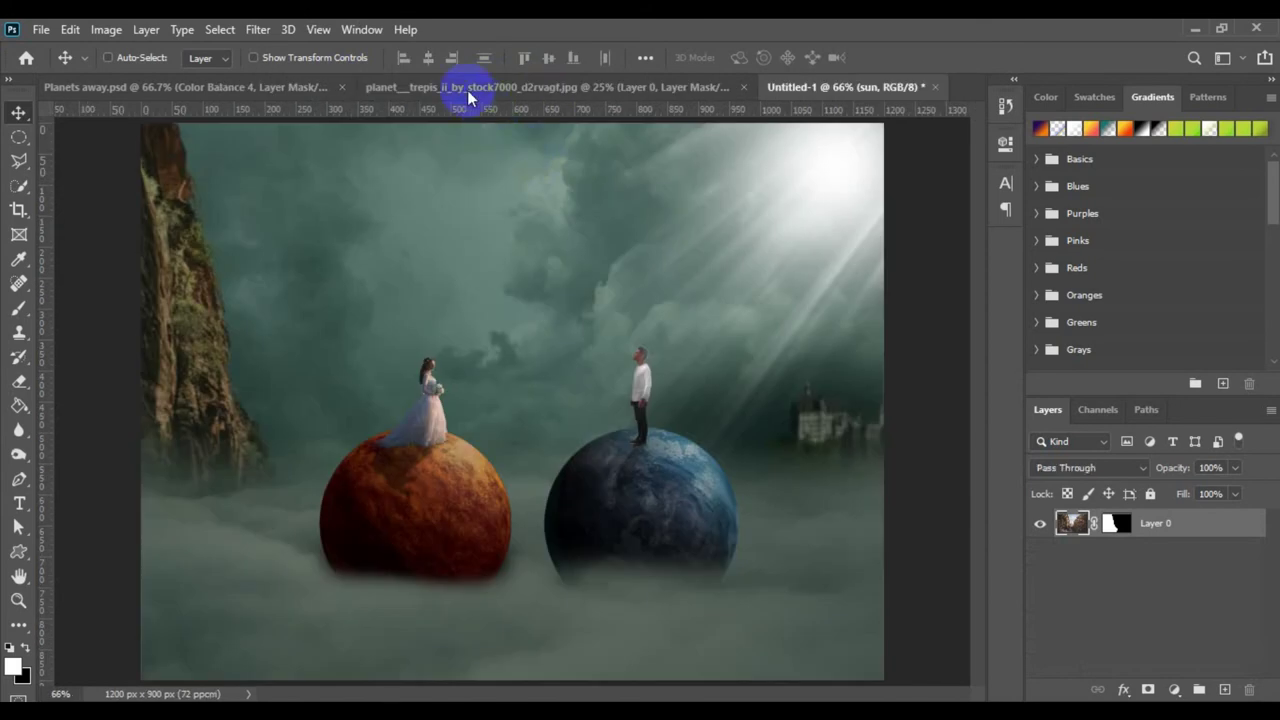
pyautogui.click(455, 87)
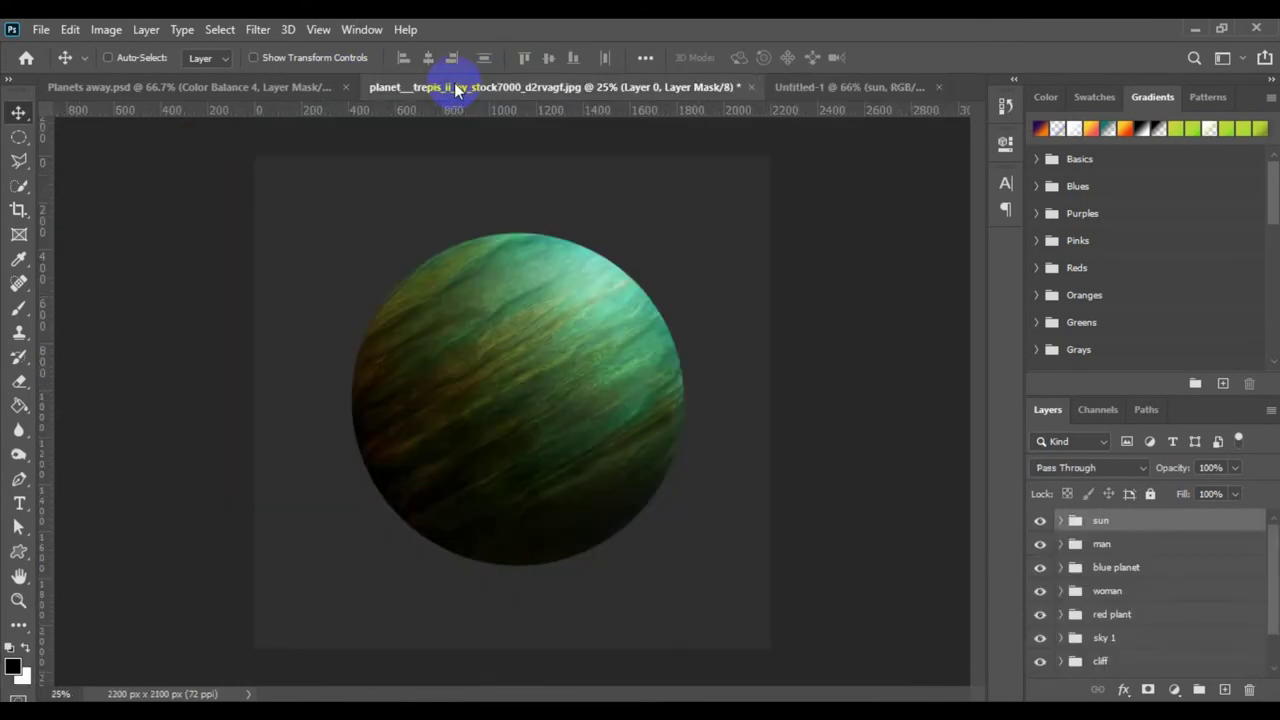
# - Enable the planet's mask, drag it into the composite and place it below the sun group
pyautogui.click(1116, 528)
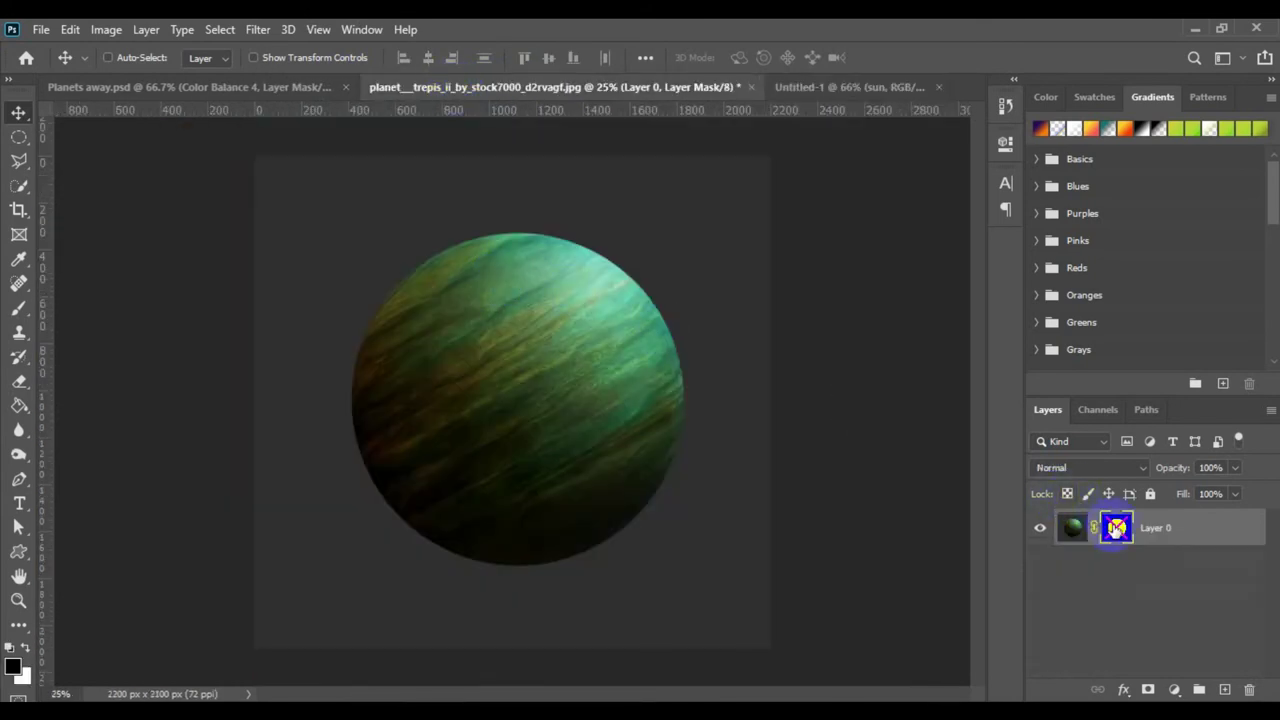
pyautogui.keyDown('shift'); pyautogui.click(1116, 528); pyautogui.keyUp('shift')
pyautogui.moveTo(529, 377); pyautogui.dragTo(476, 167)
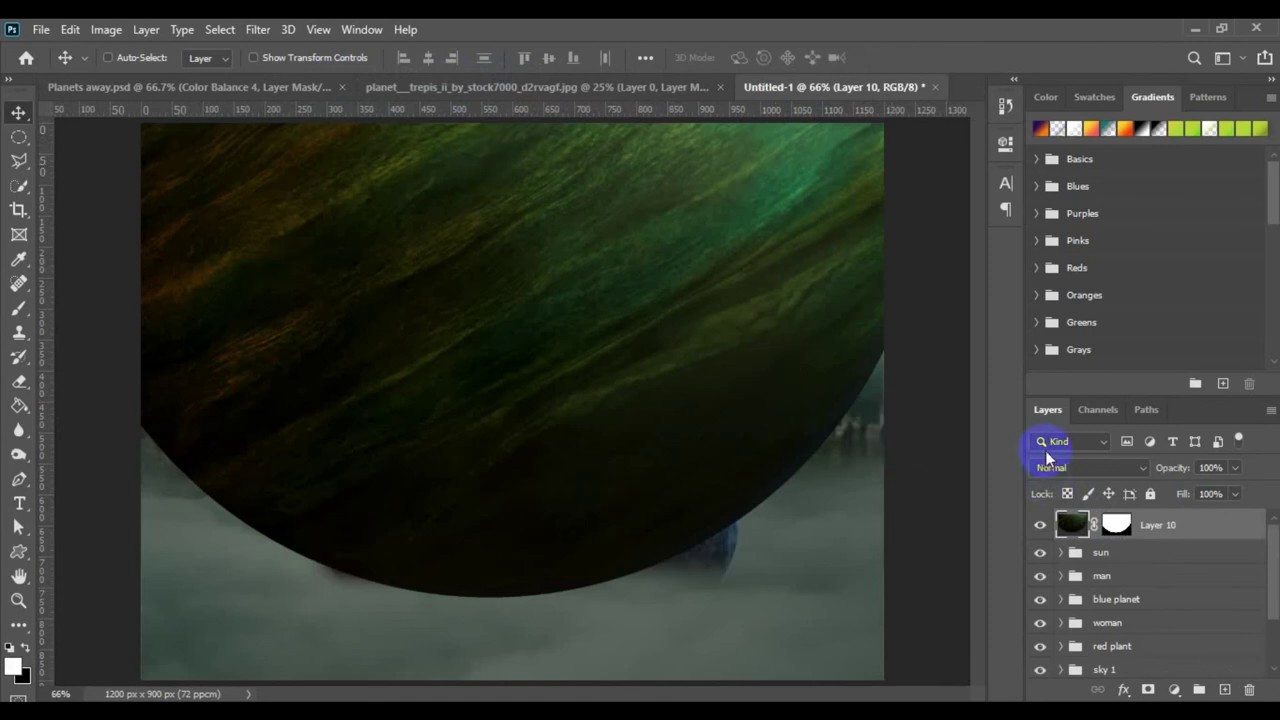
pyautogui.moveTo(1193, 528); pyautogui.dragTo(1192, 573)
# - Scale the planet to about 28%, rotate it about 50° and fit it against the top edge
pyautogui.keyDown('ctrl'); pyautogui.click(686, 446); pyautogui.keyUp('ctrl')
pyautogui.hotkey('ctrl', 't')
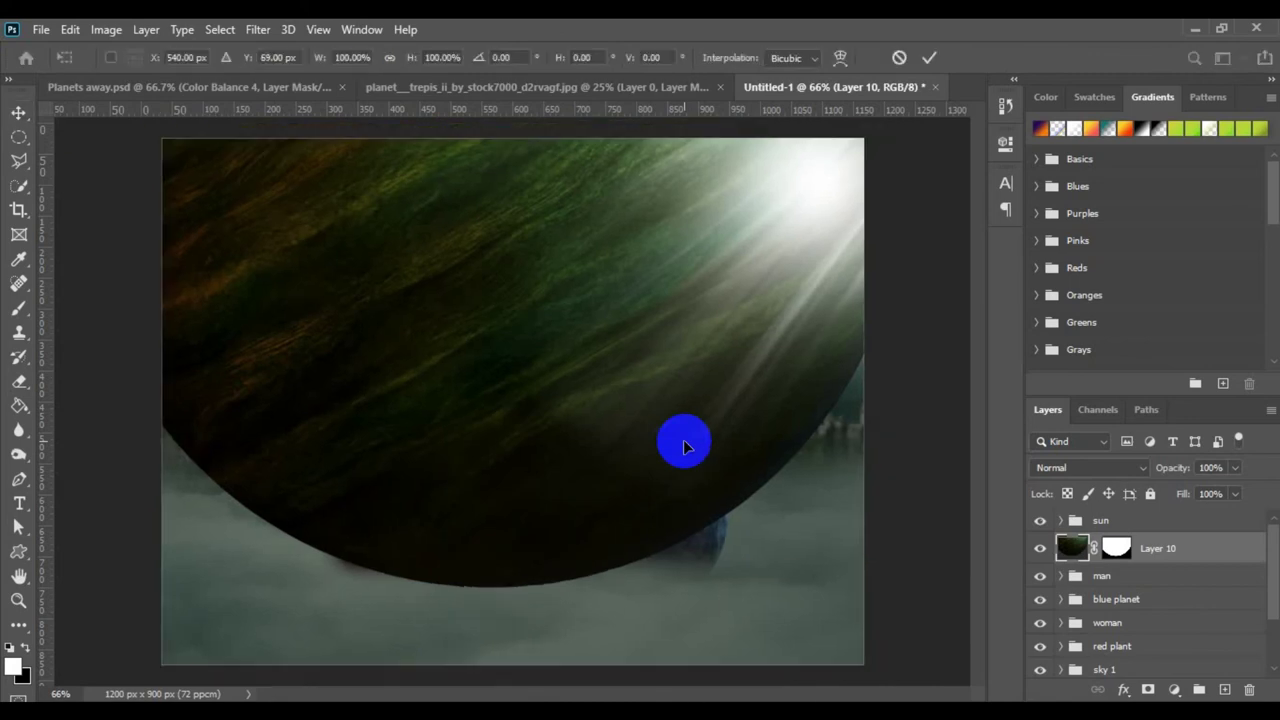
pyautogui.hotkey('ctrl', '0')
pyautogui.moveTo(710, 528); pyautogui.dragTo(550, 376)
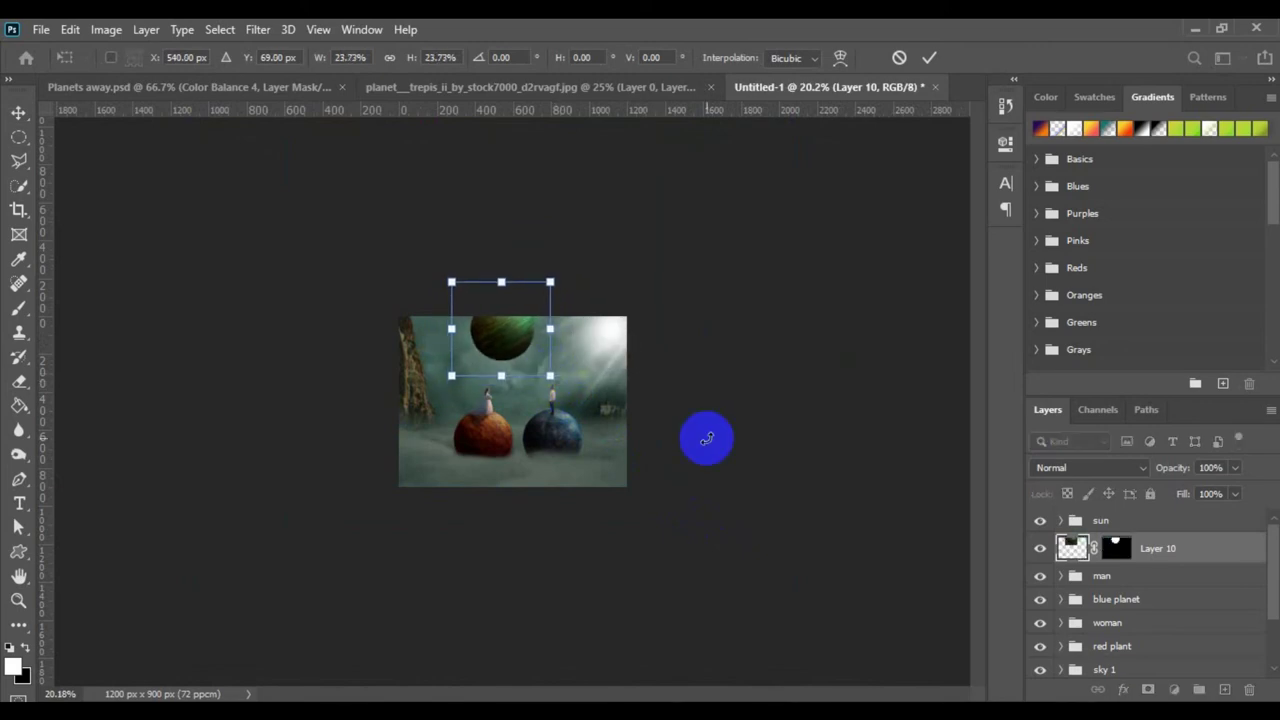
pyautogui.hotkey('ctrl', '0')
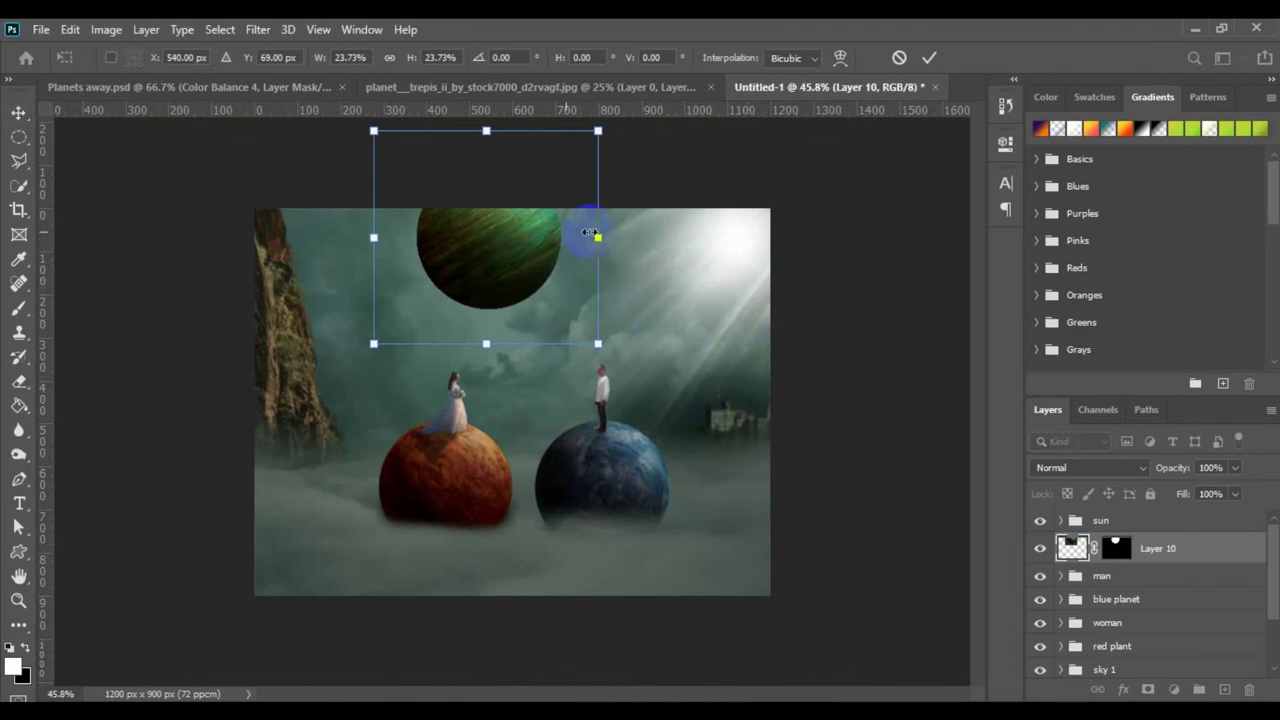
pyautogui.moveTo(605, 360); pyautogui.dragTo(450, 381)
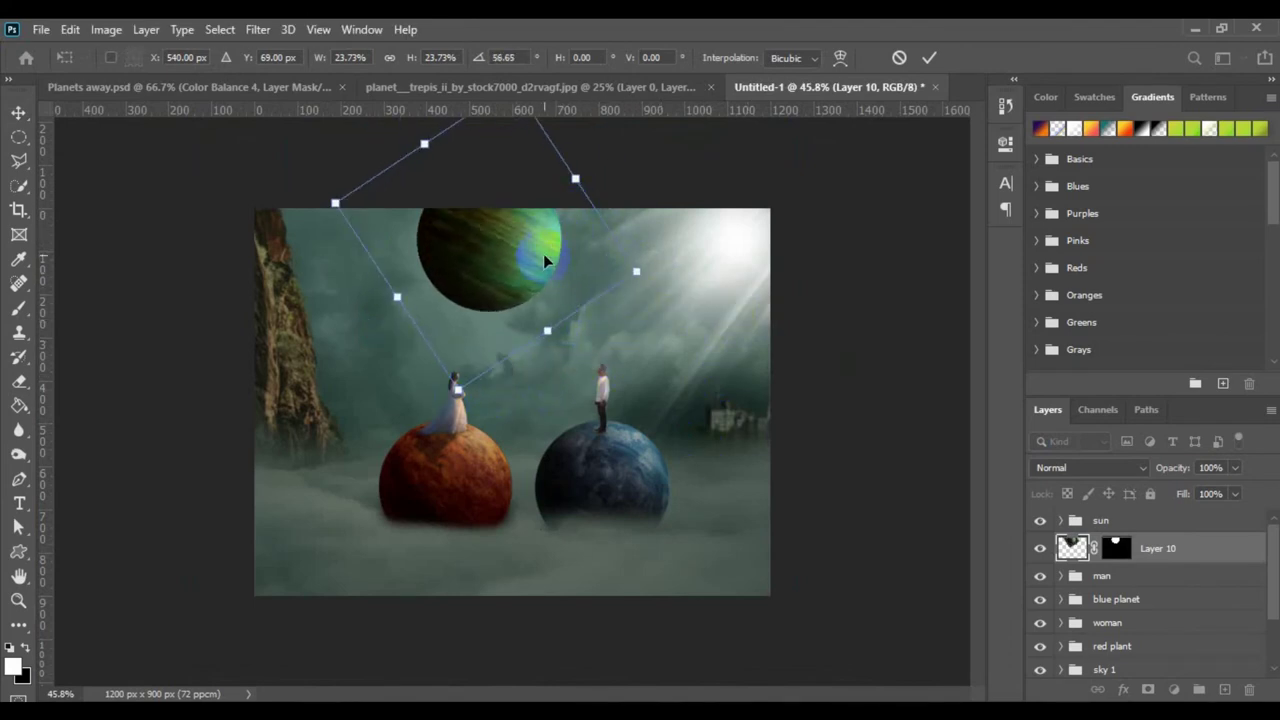
pyautogui.moveTo(457, 408); pyautogui.dragTo(501, 236)
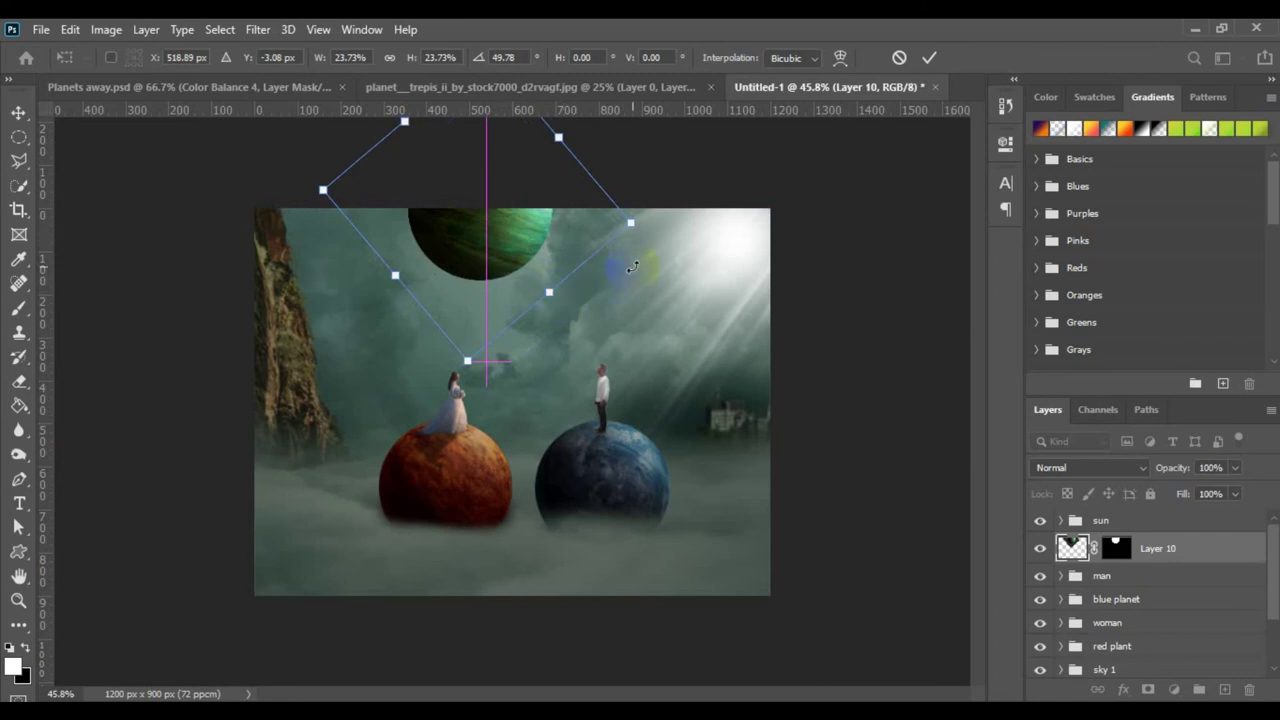
pyautogui.moveTo(631, 223); pyautogui.dragTo(660, 228)
pyautogui.moveTo(520, 262); pyautogui.dragTo(502, 295)
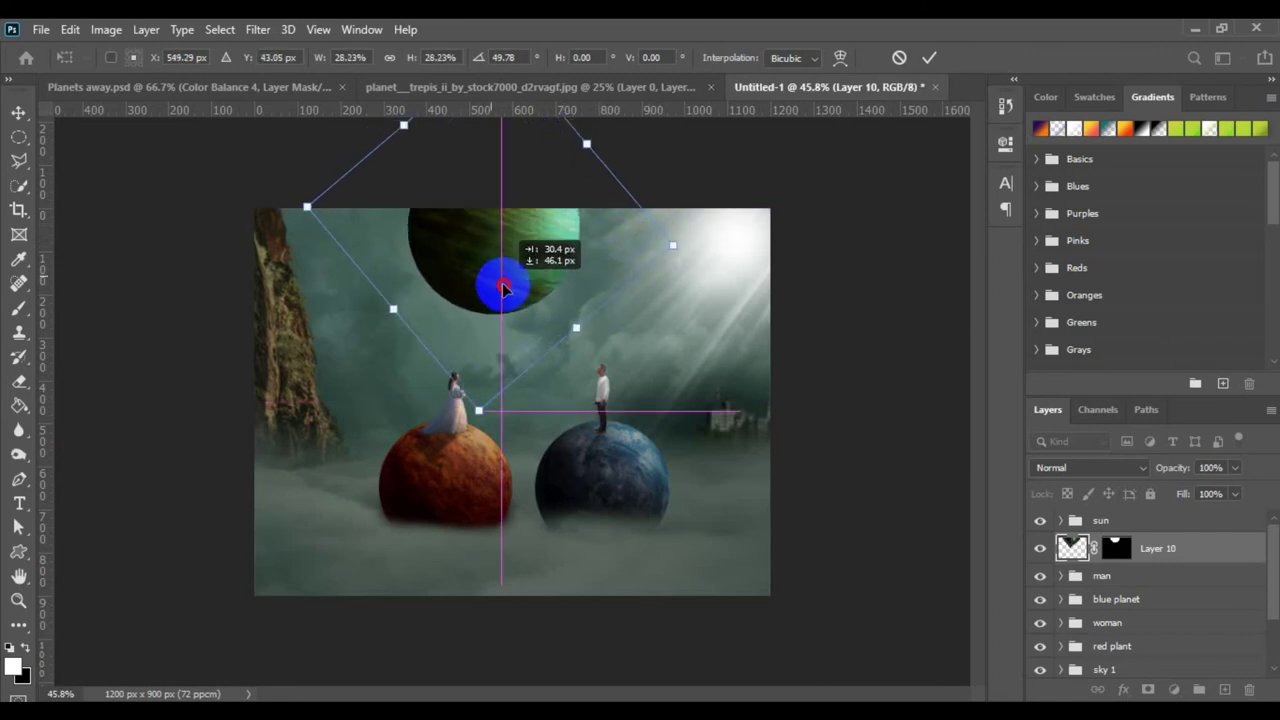
pyautogui.click(931, 57)
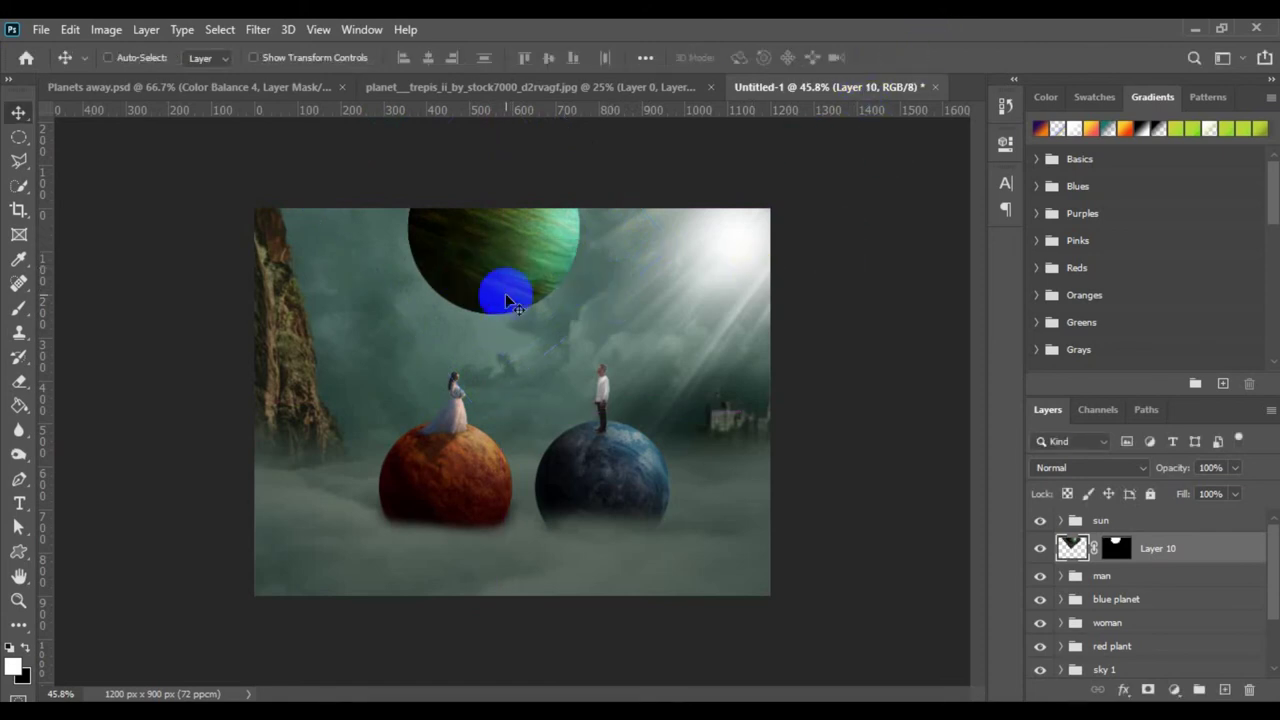
# - Nudge the green planet up and soften it with a 1.9-pixel Gaussian blur
pyautogui.moveTo(507, 301); pyautogui.dragTo(507, 282)
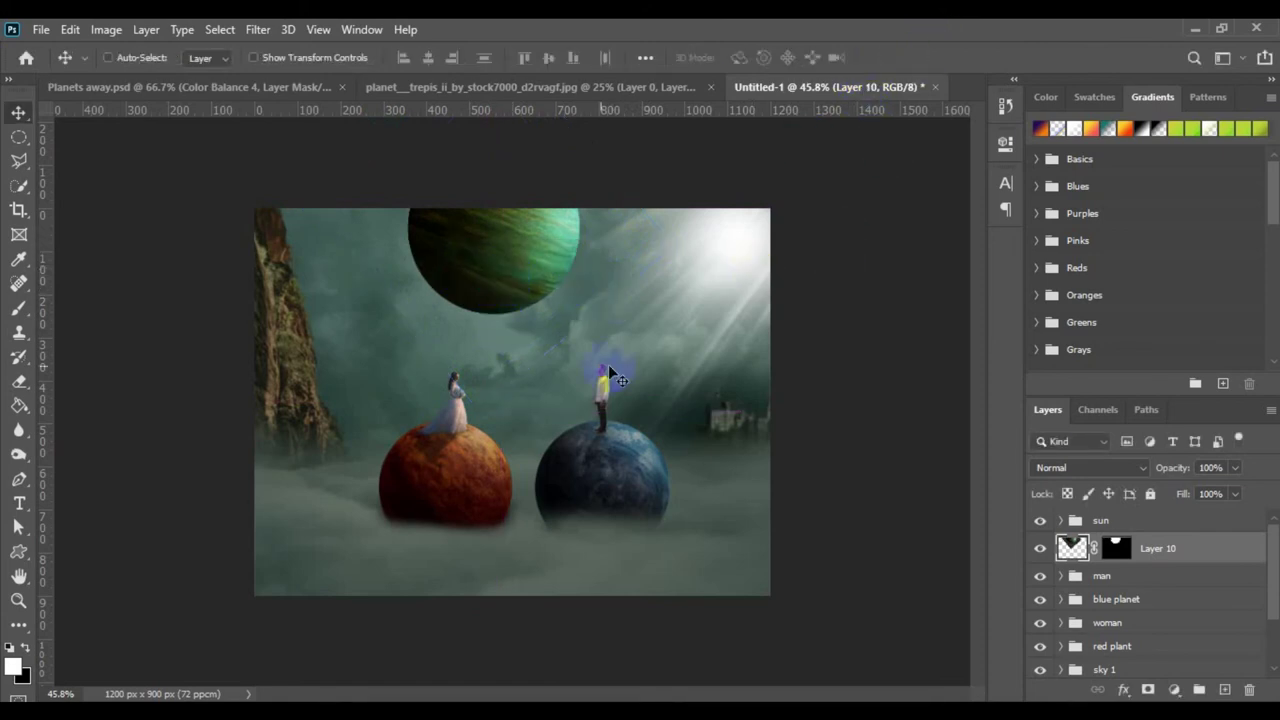
pyautogui.click(258, 30)
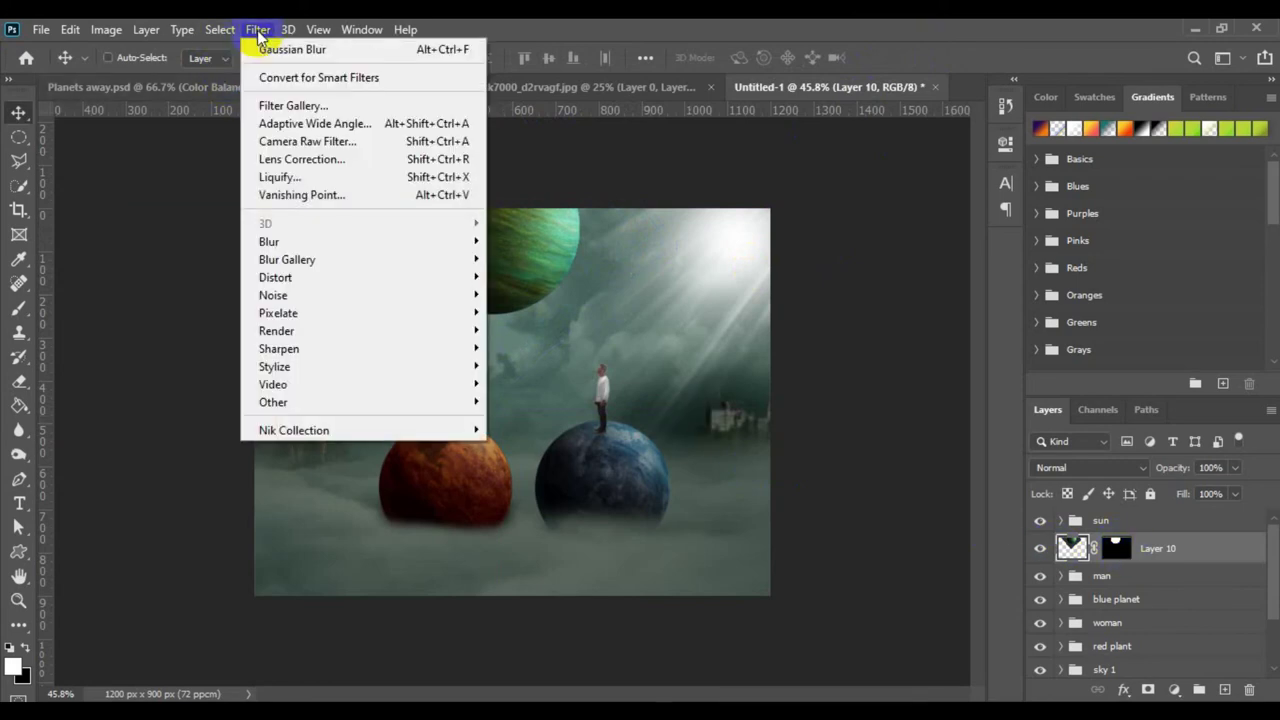
pyautogui.click(266, 48)
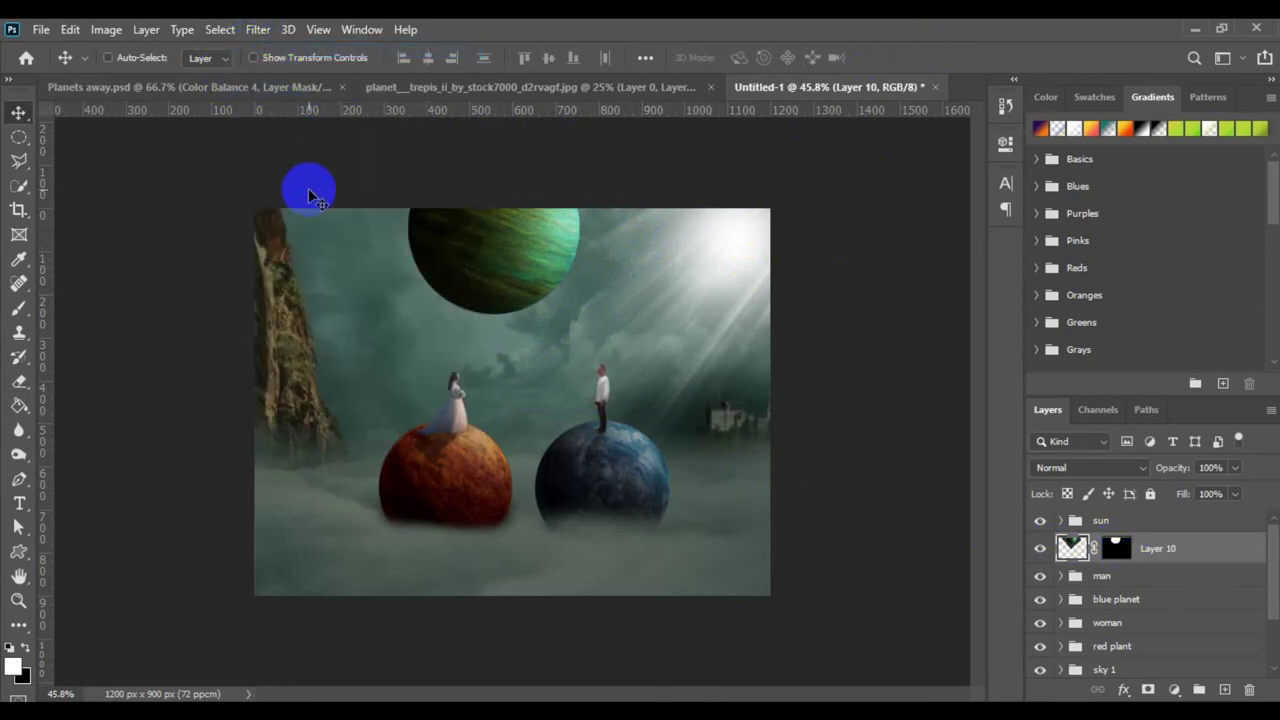
pyautogui.click(260, 30)
pyautogui.moveTo(432, 250)
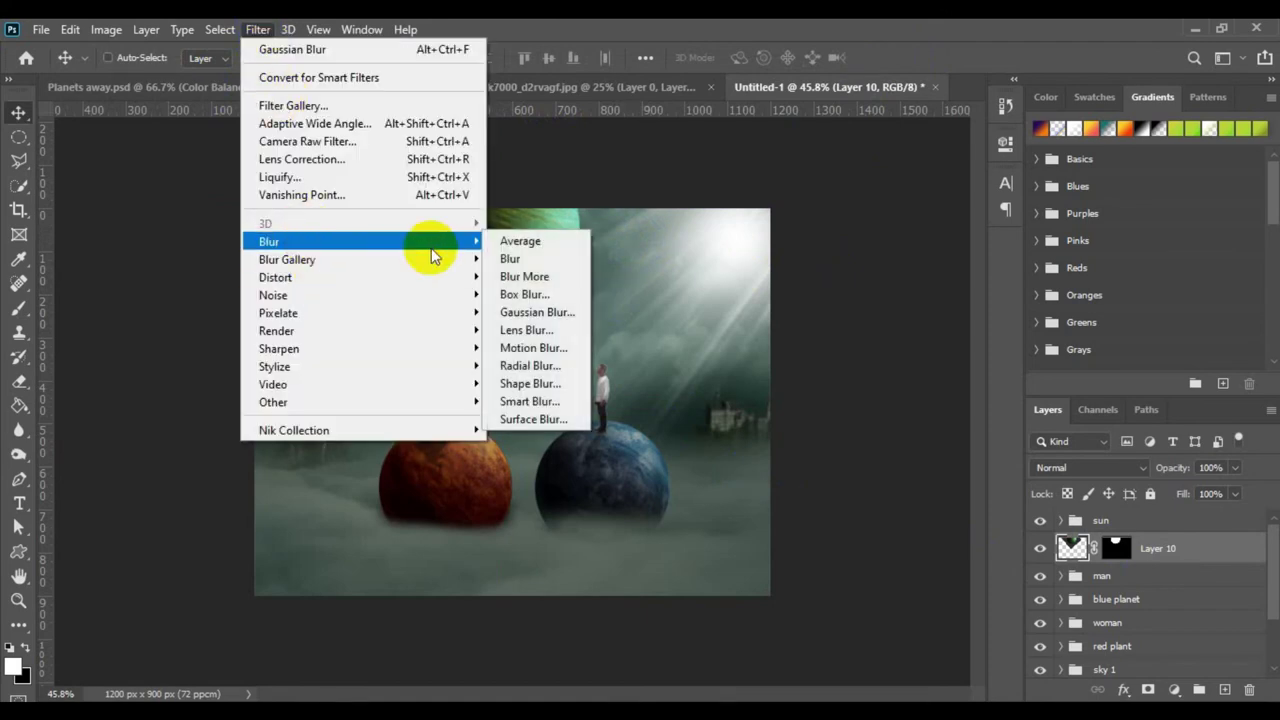
pyautogui.click(530, 312)
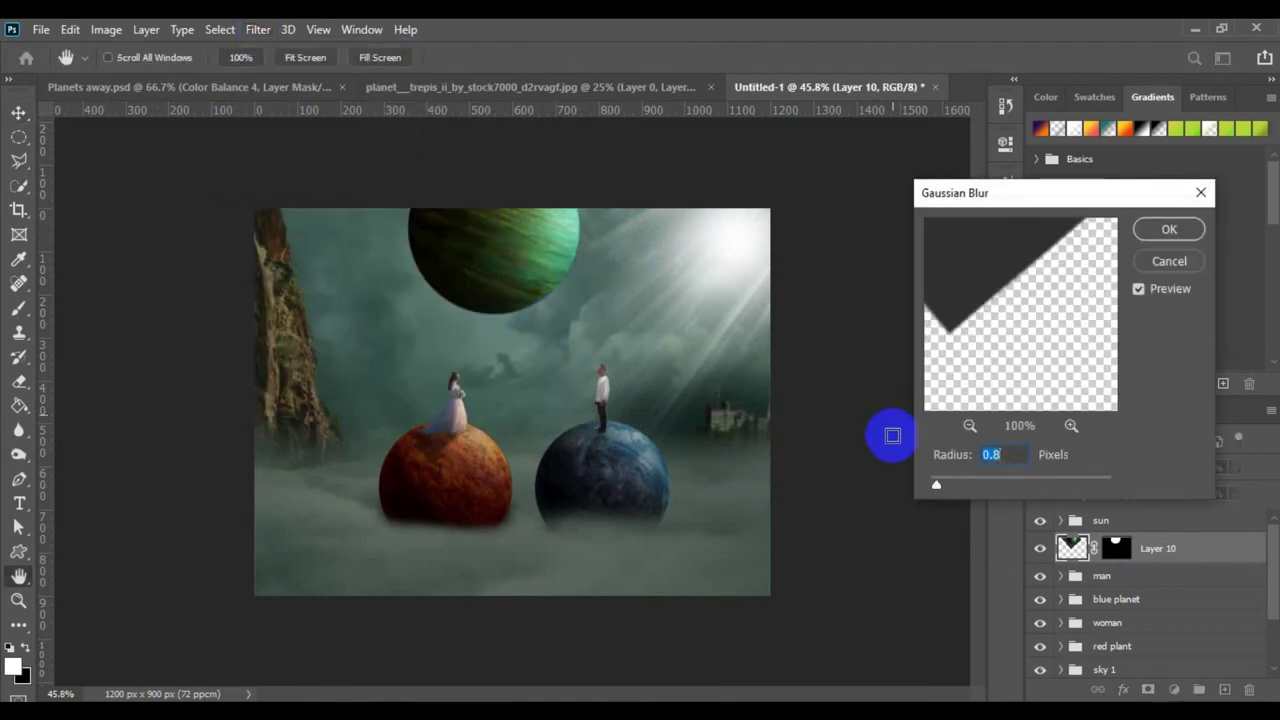
pyautogui.moveTo(942, 489); pyautogui.dragTo(949, 495)
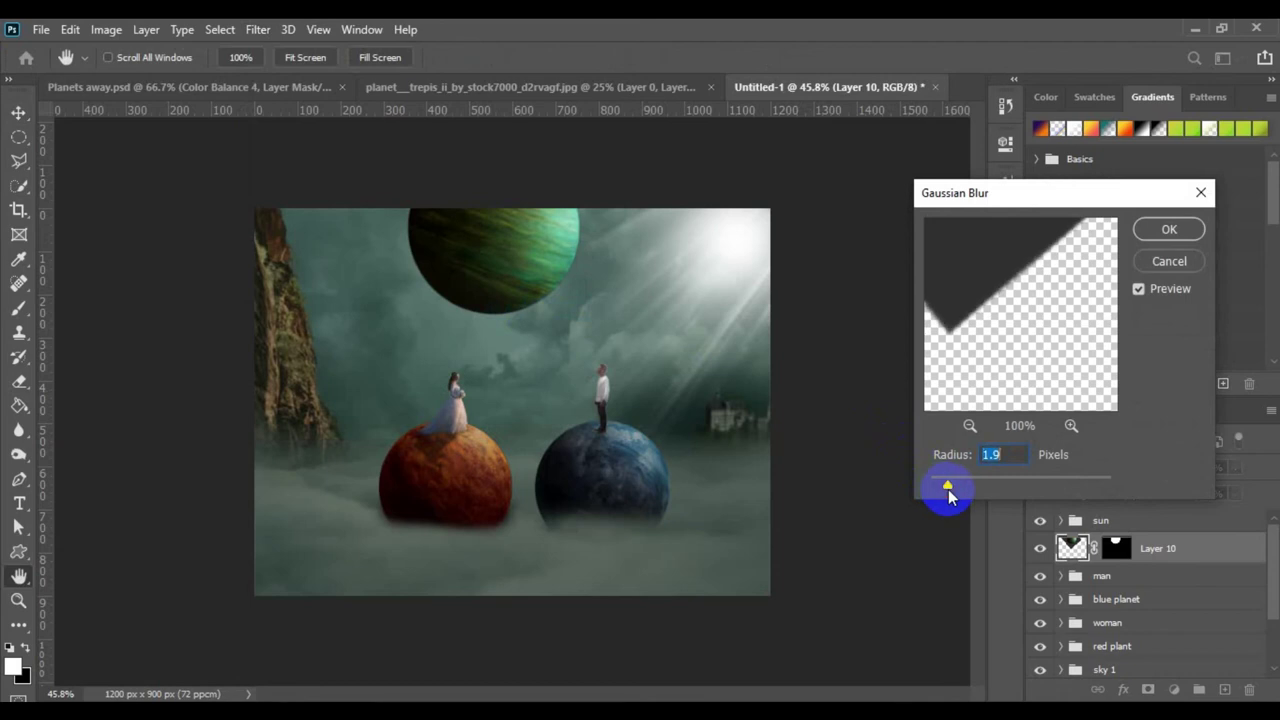
pyautogui.click(1167, 229)
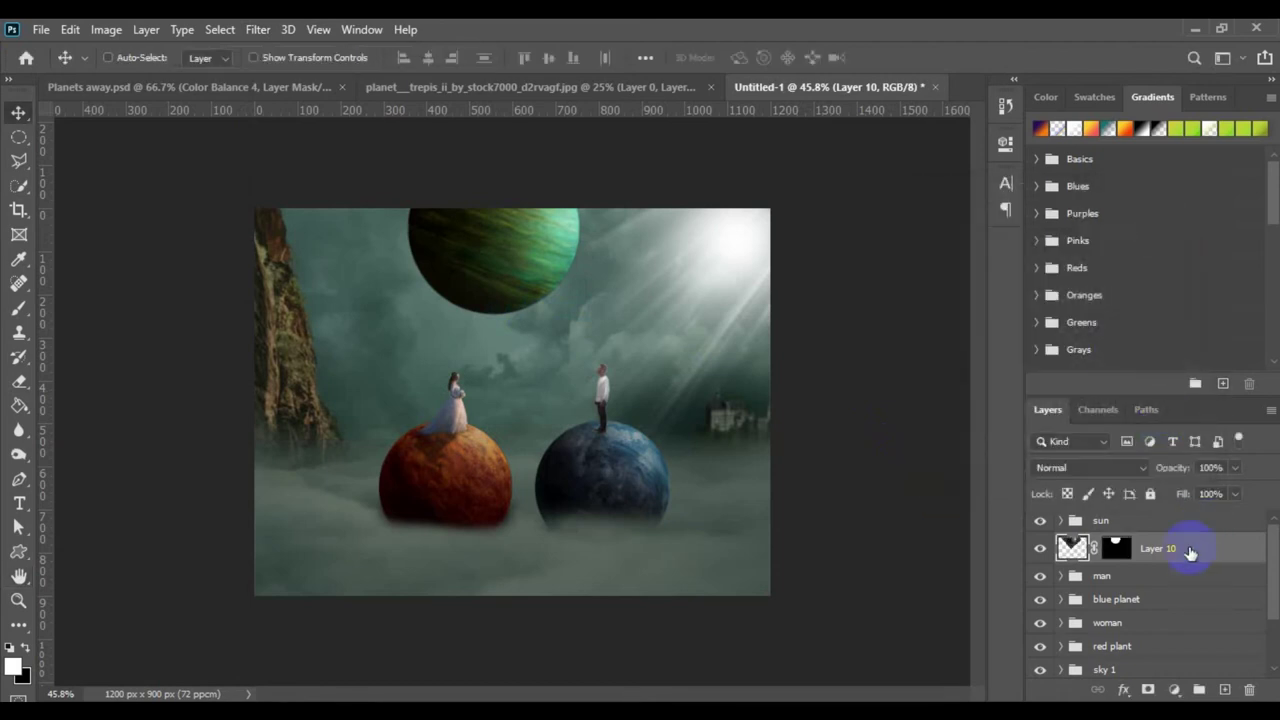
# - Group the planet layer (Layer 10) as 'green planet' and collapse the group
pyautogui.hotkey('ctrl', 'g')
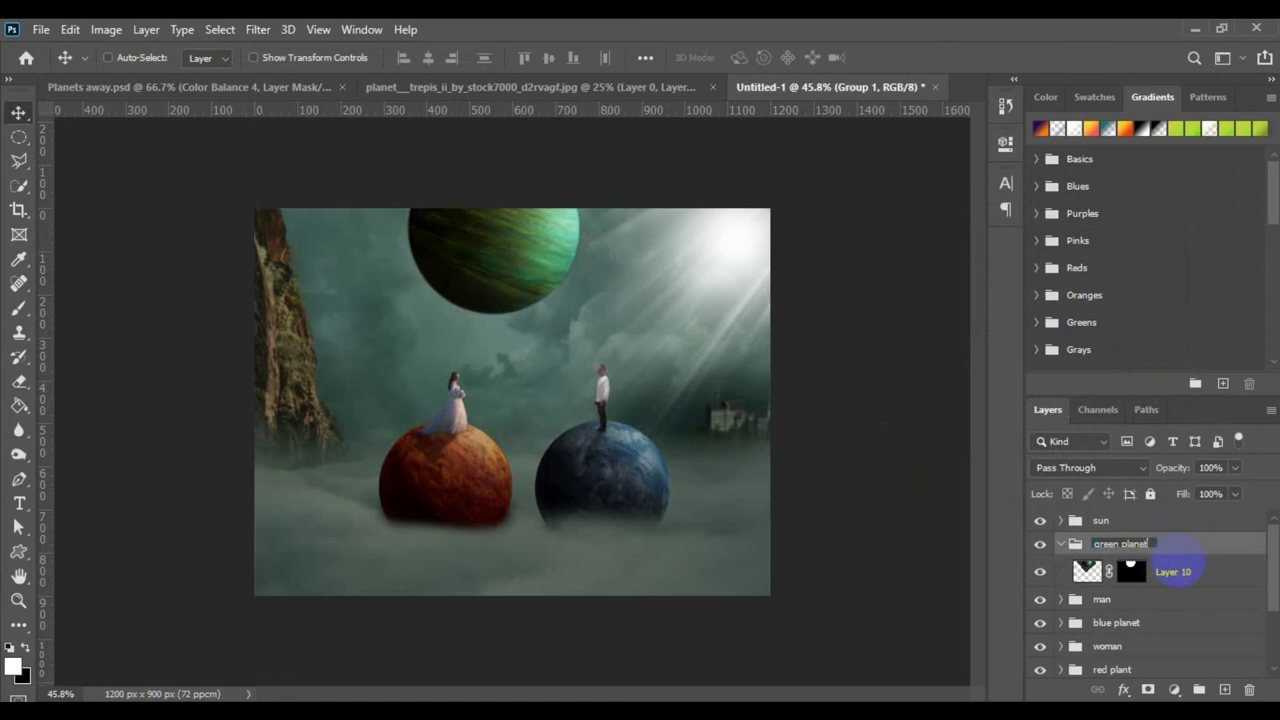
pyautogui.press('Return')
pyautogui.moveTo(1175, 555); pyautogui.dragTo(1058, 537)
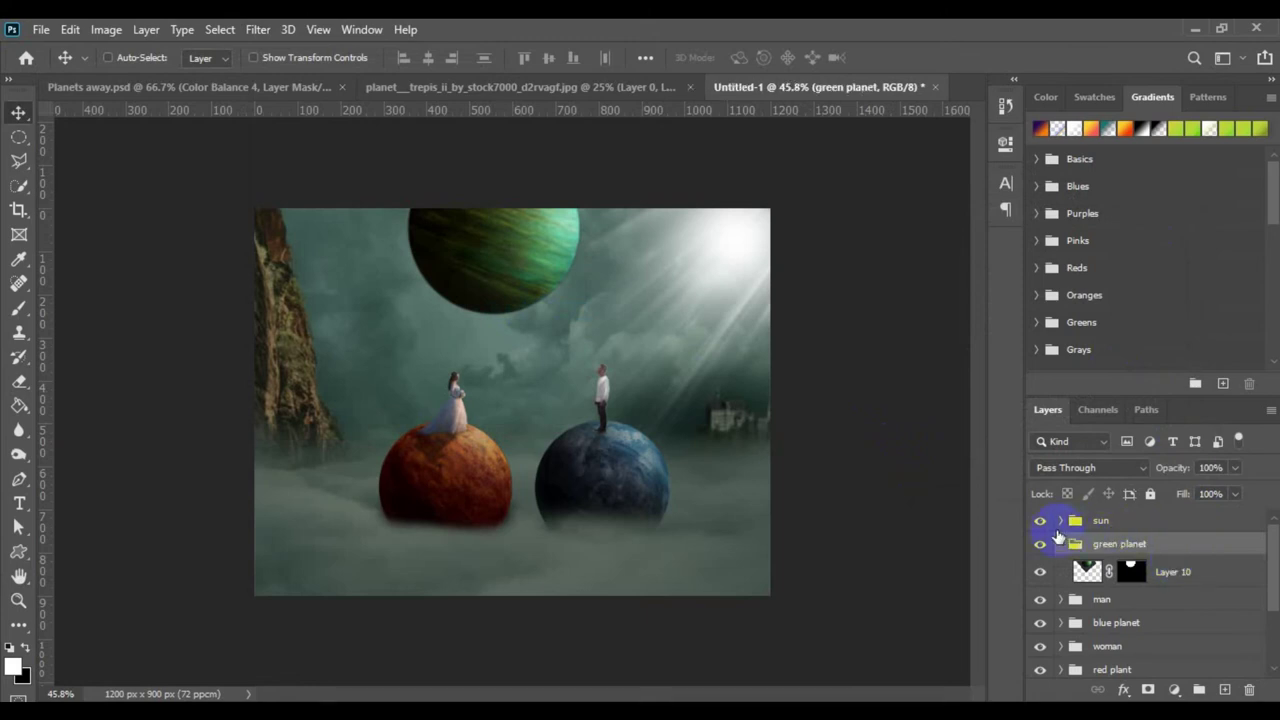
pyautogui.click(1061, 545)
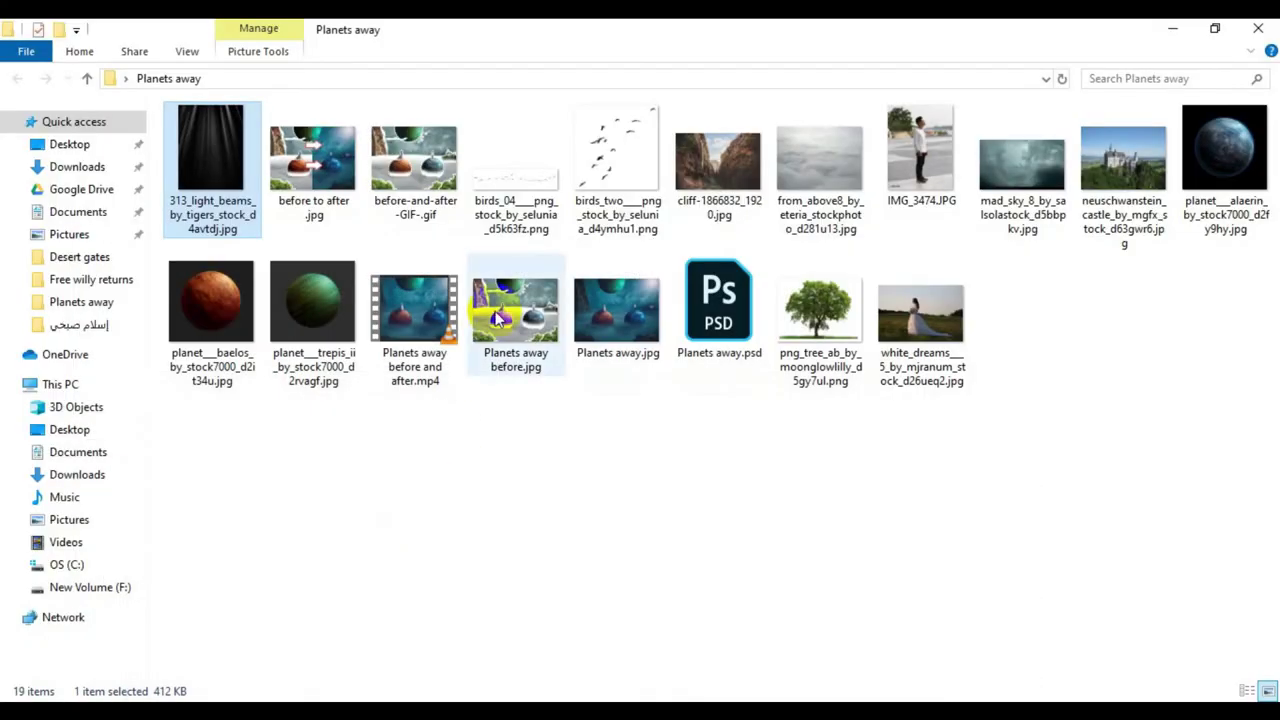
# - Place birds_04 into the composite, shrunk to 5.56% in the upper-left sky
pyautogui.click(590, 155)
pyautogui.click(523, 194)
pyautogui.moveTo(523, 194); pyautogui.dragTo(376, 300)
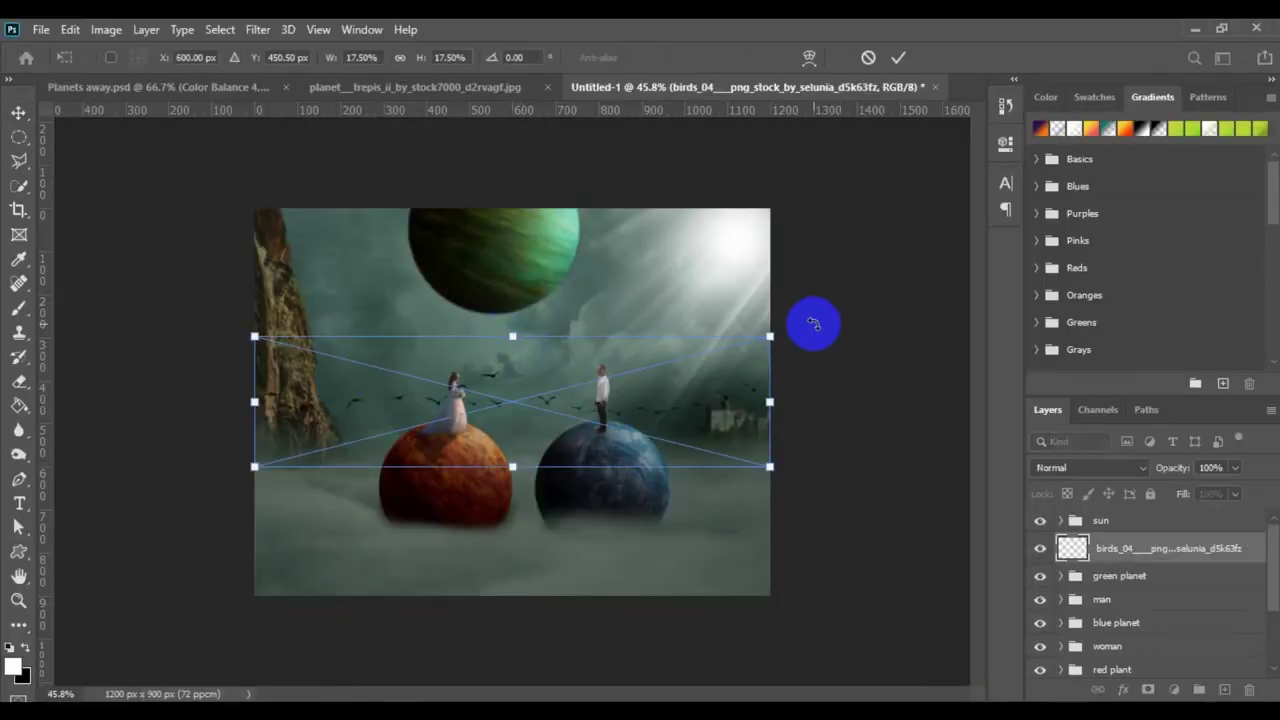
pyautogui.moveTo(766, 336); pyautogui.dragTo(652, 367)
pyautogui.moveTo(510, 393); pyautogui.dragTo(402, 281)
pyautogui.moveTo(576, 258); pyautogui.dragTo(506, 270)
pyautogui.moveTo(377, 296); pyautogui.dragTo(363, 288)
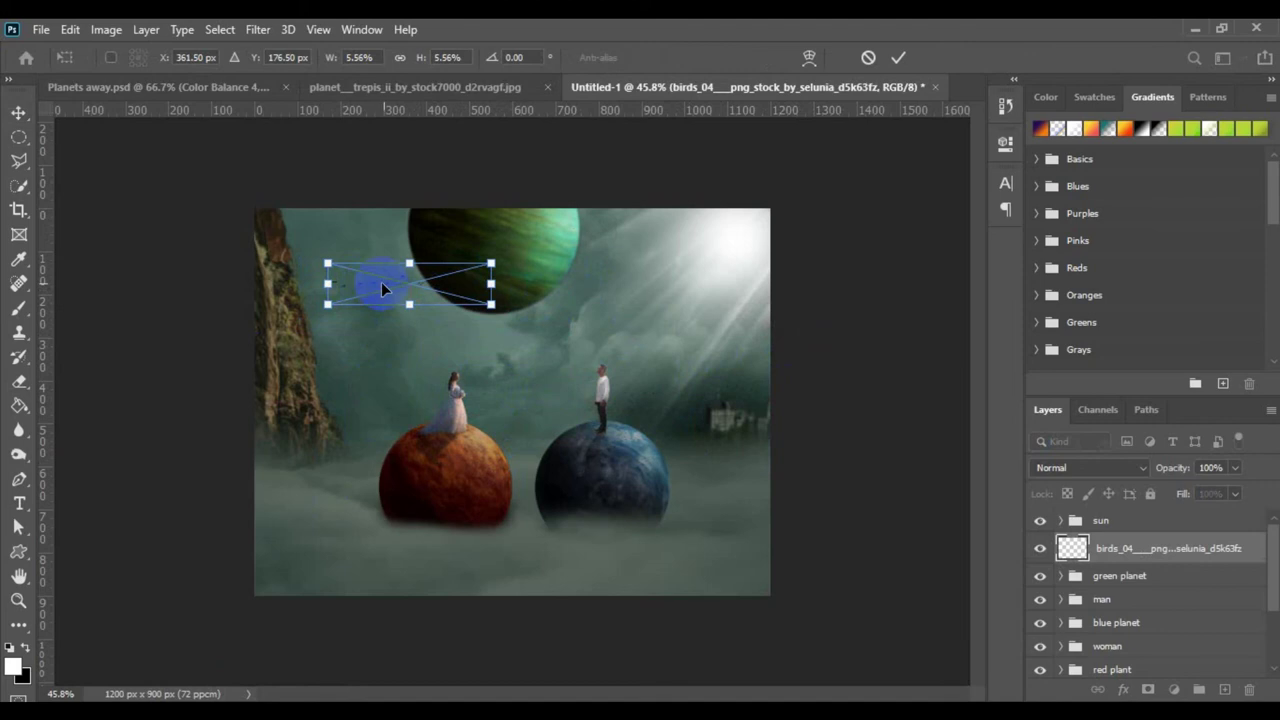
pyautogui.click(899, 58)
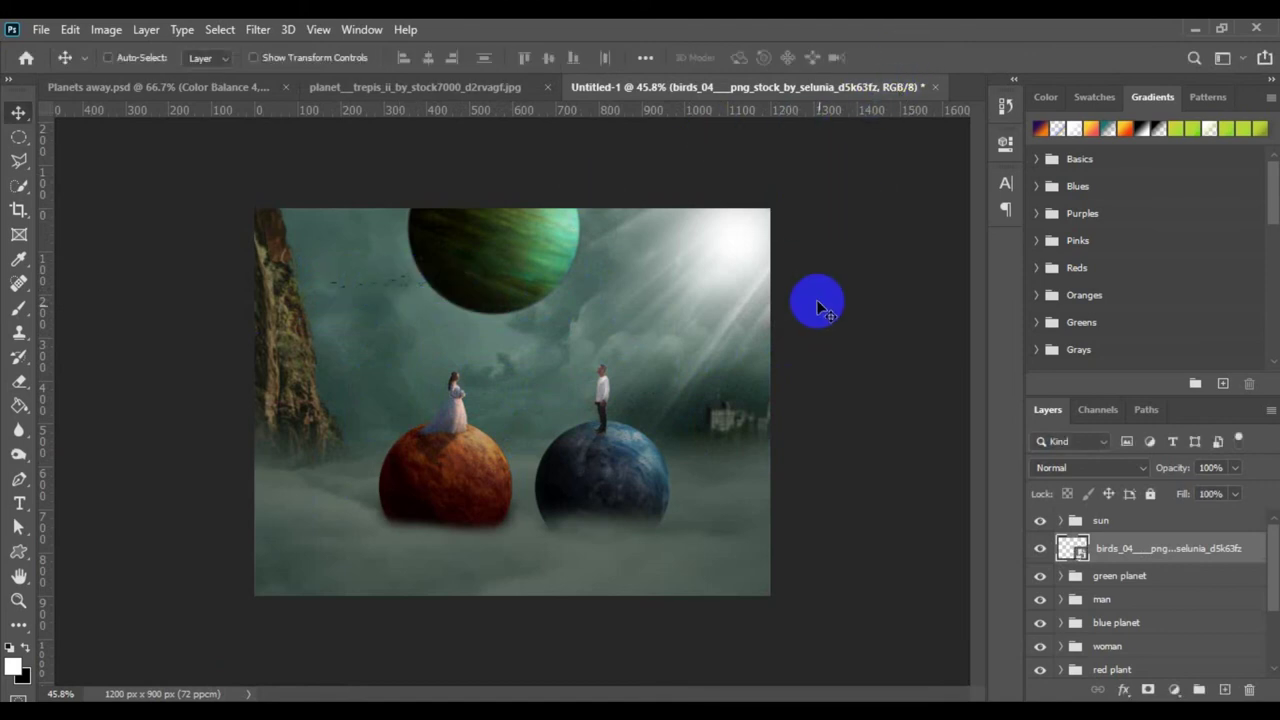
pyautogui.hotkey('alt', 'Tab')
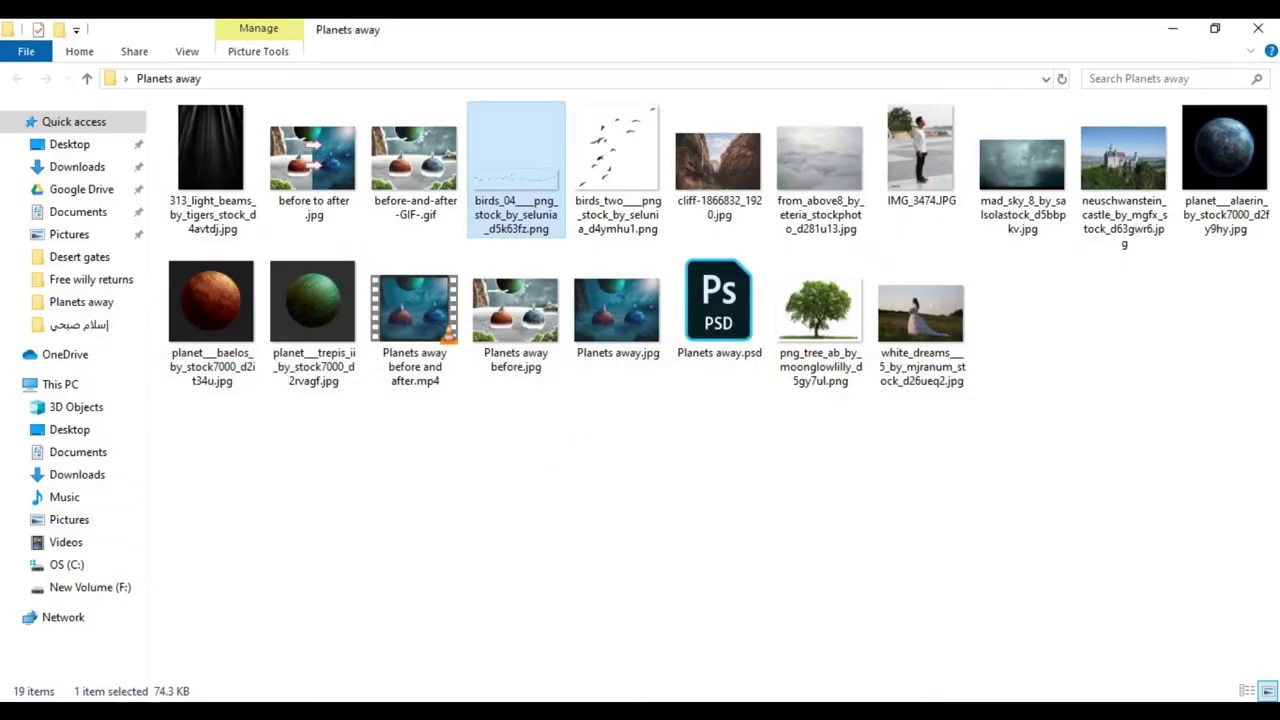
# - Place birds_two into the composite at about 14% size, near the sun rays
pyautogui.moveTo(631, 190); pyautogui.dragTo(606, 287)
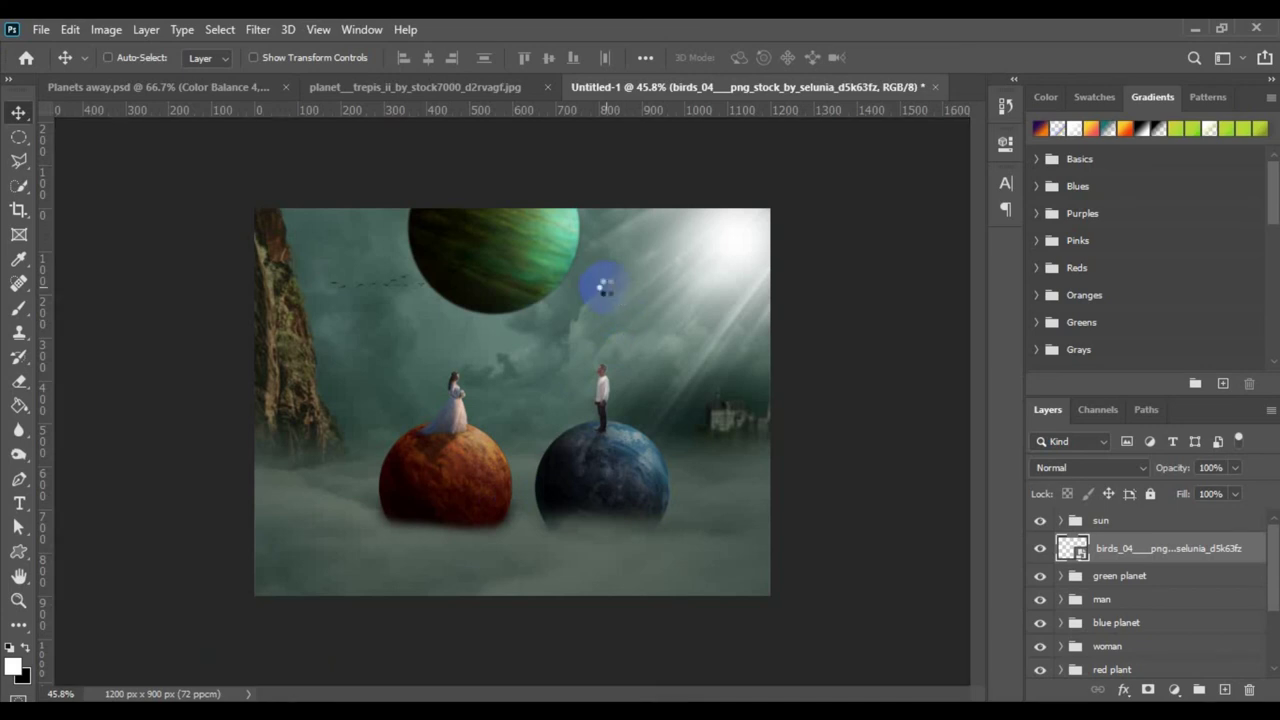
pyautogui.moveTo(701, 210); pyautogui.dragTo(645, 237)
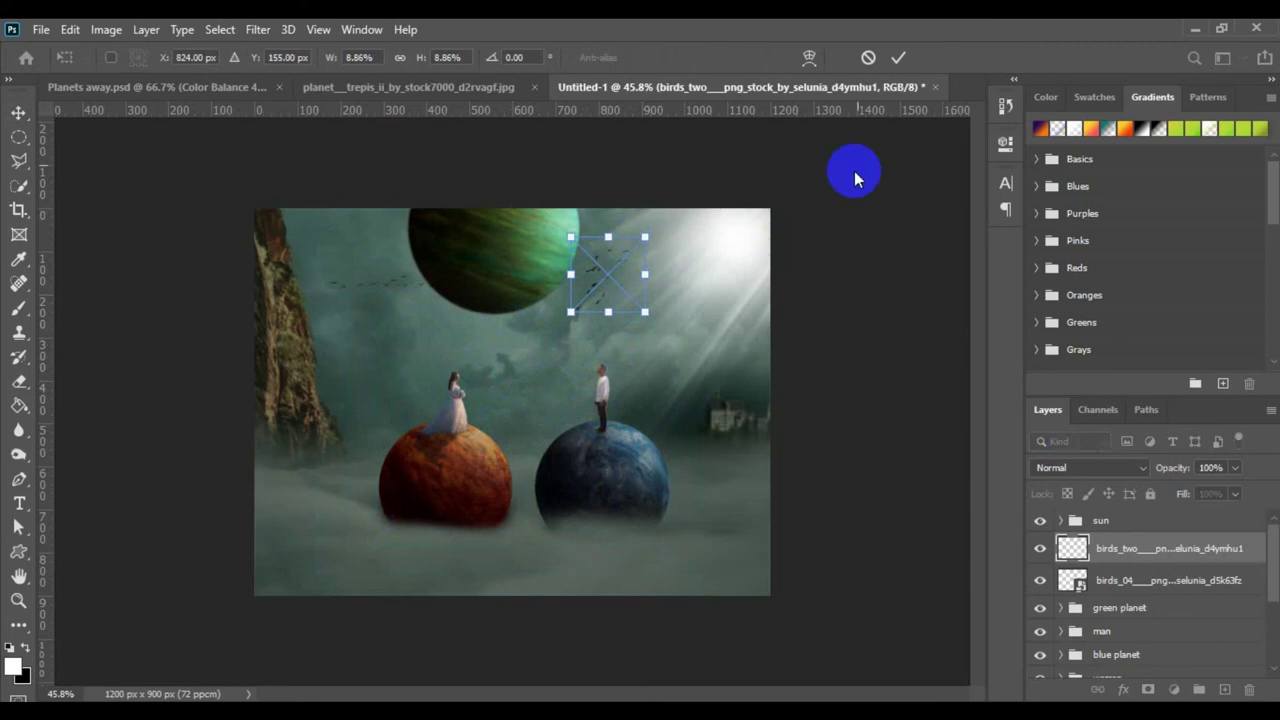
pyautogui.click(899, 62)
pyautogui.moveTo(591, 286); pyautogui.dragTo(605, 292)
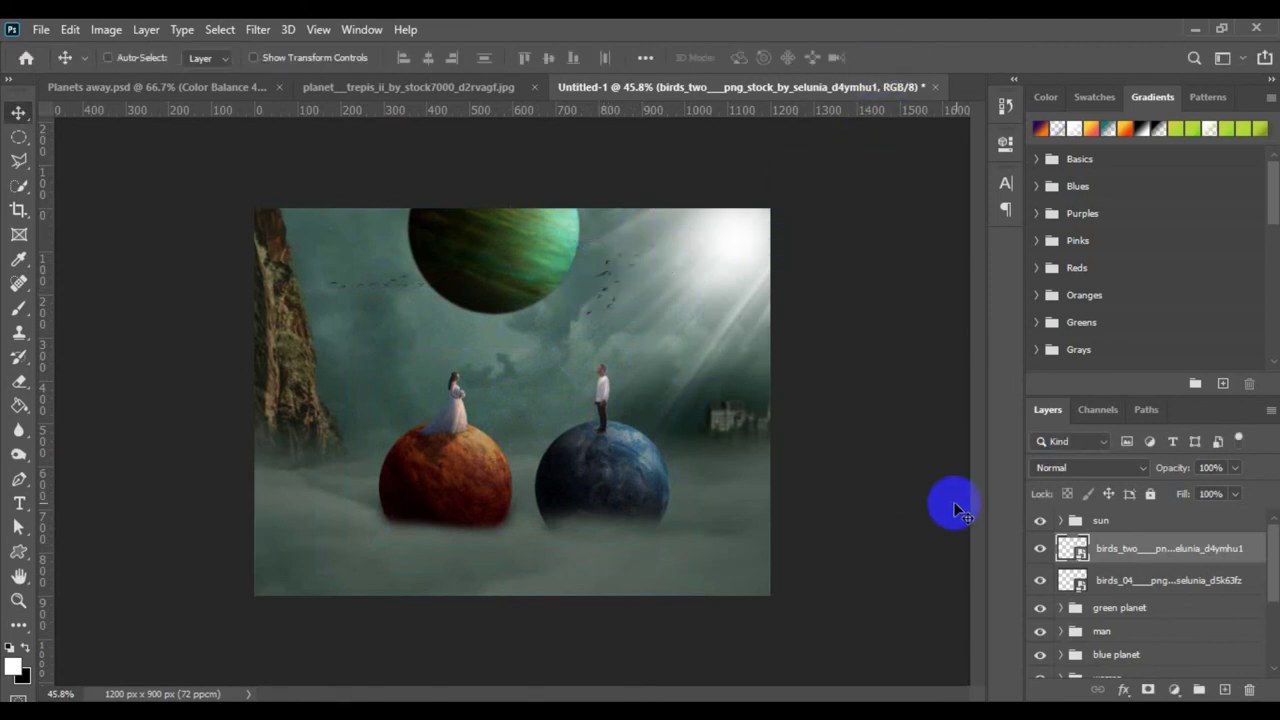
# - Group both bird layers into a group named 'birds'
pyautogui.keyDown('shift'); pyautogui.click(1152, 588); pyautogui.keyUp('shift')
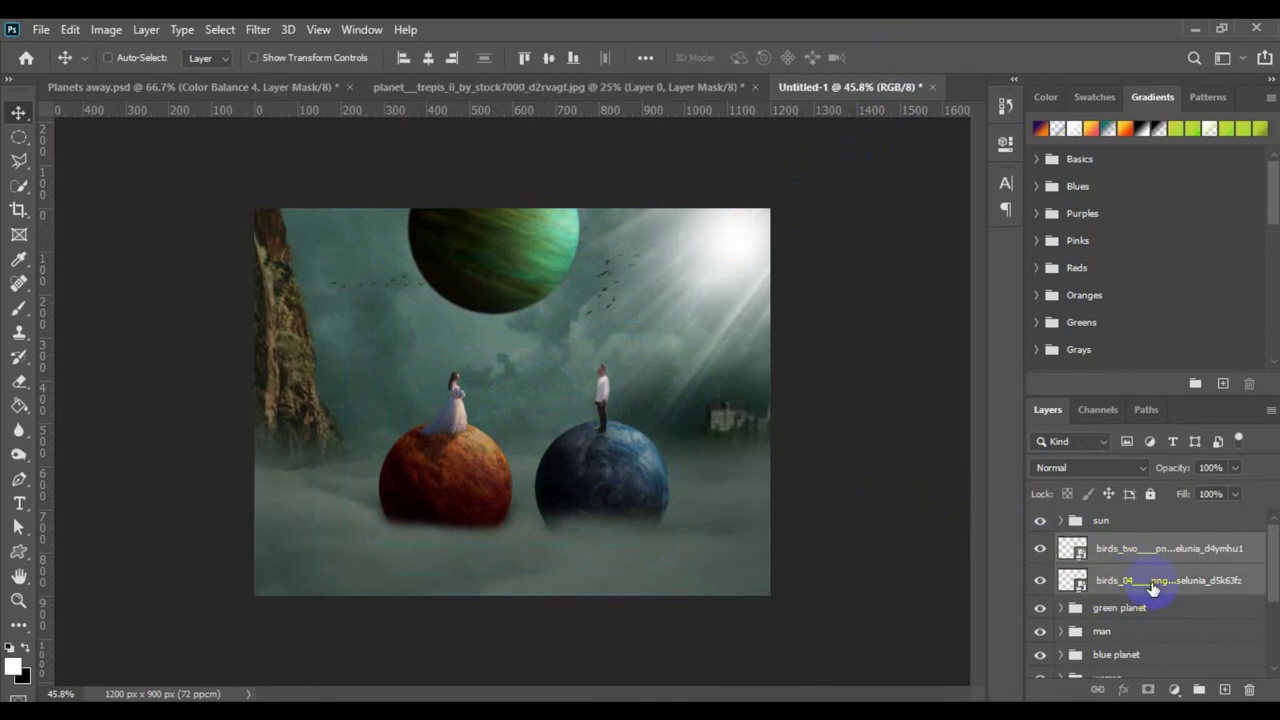
pyautogui.hotkey('ctrl', 'g')
pyautogui.doubleClick(1110, 544)
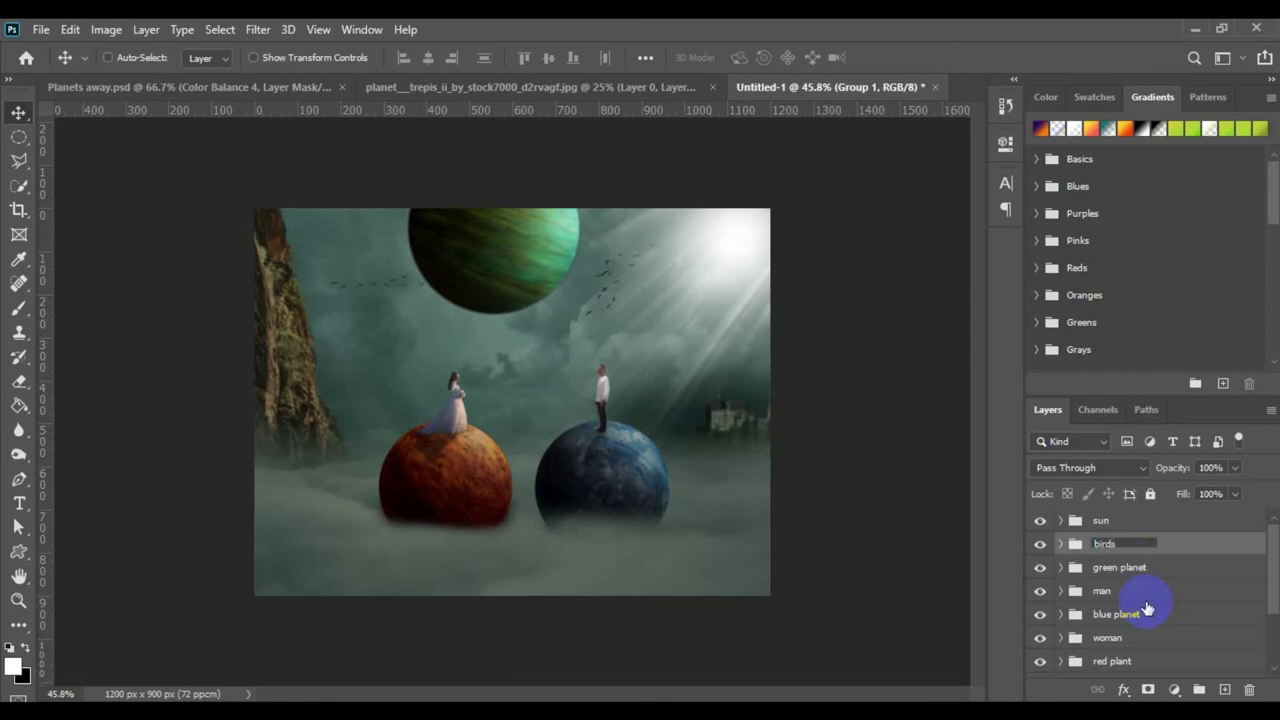
pyautogui.press('Return')
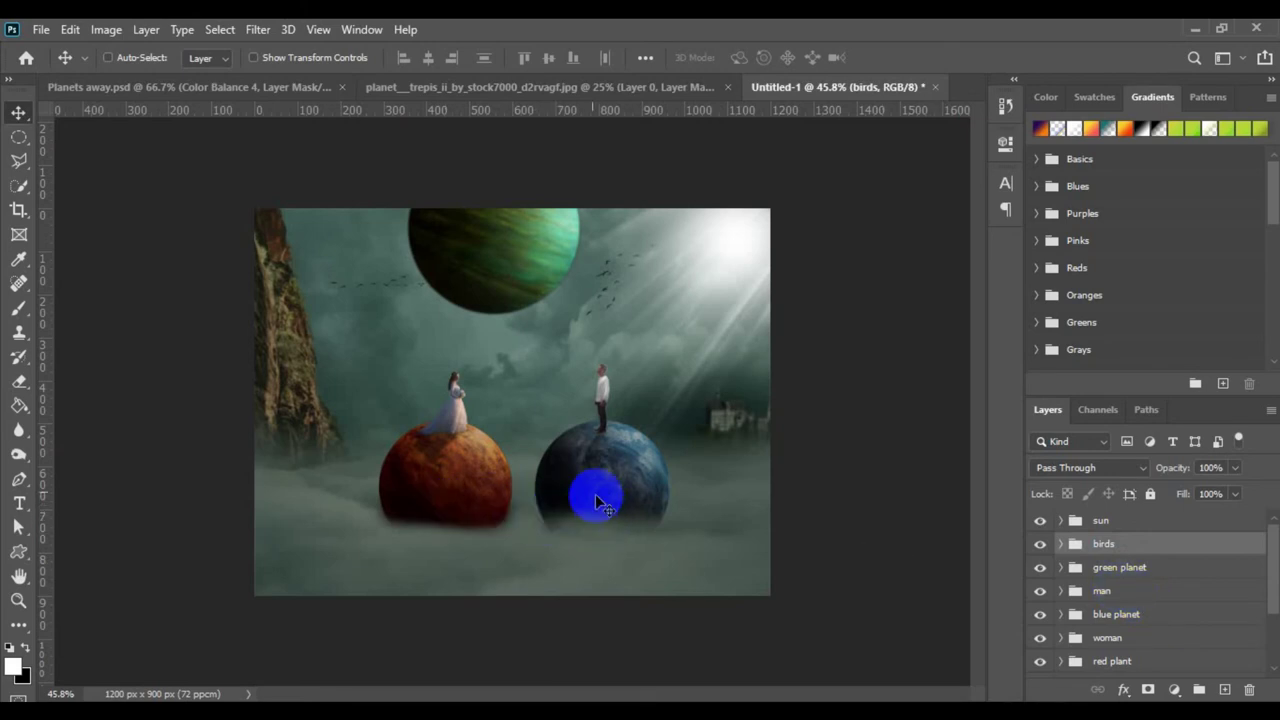
# - On a new layer, paint a black soft-brush shadow beneath the blue planet
pyautogui.scroll(-3, 1136, 612)
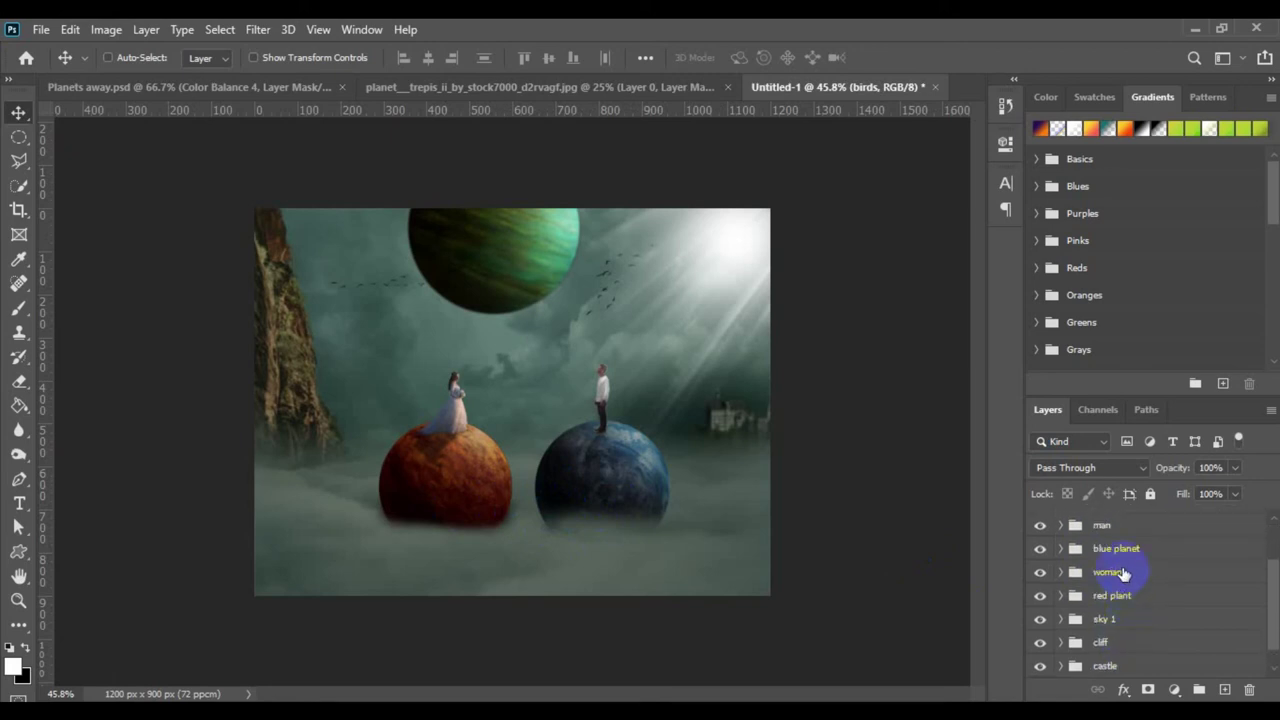
pyautogui.click(1123, 570)
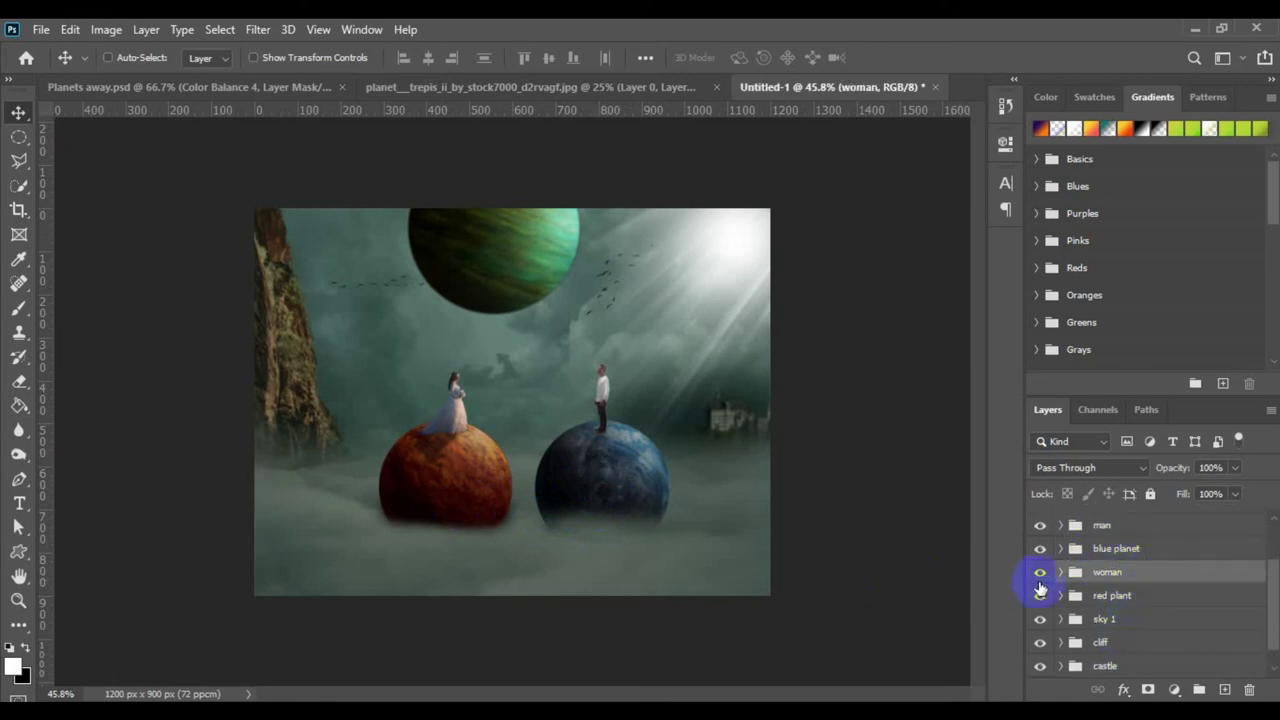
pyautogui.click(1040, 550)
pyautogui.click(1040, 550)
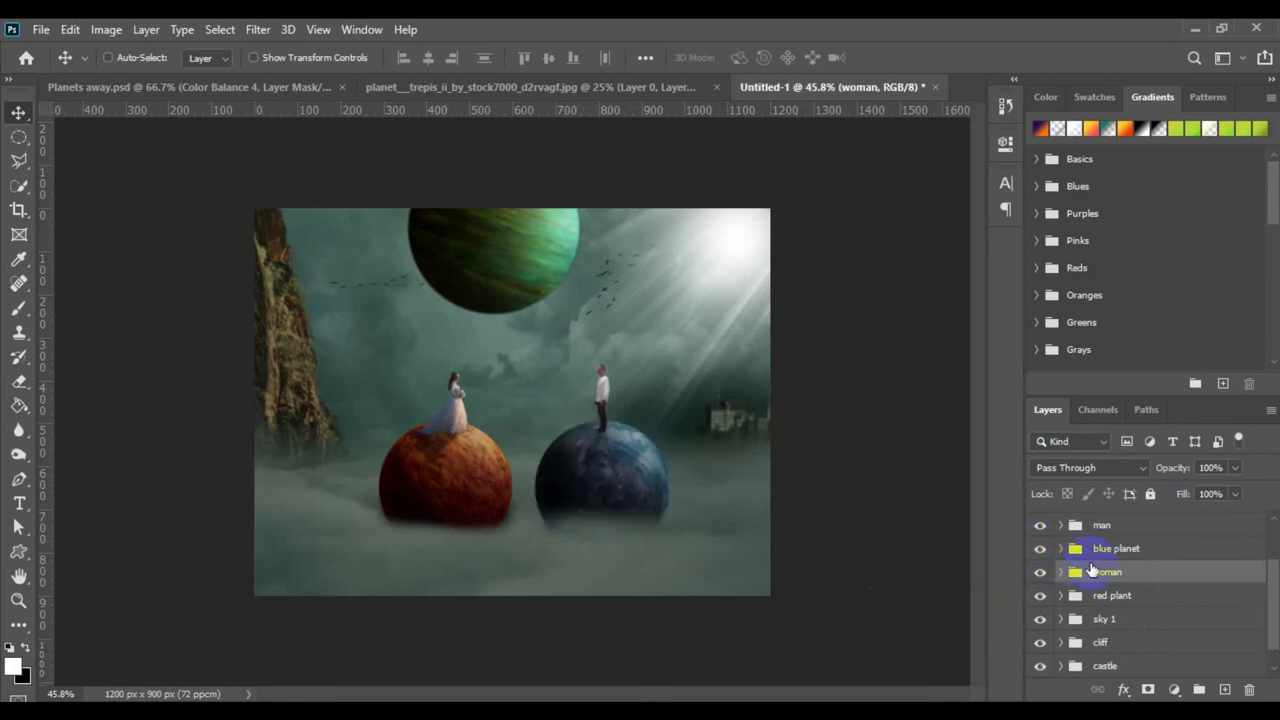
pyautogui.click(1225, 690)
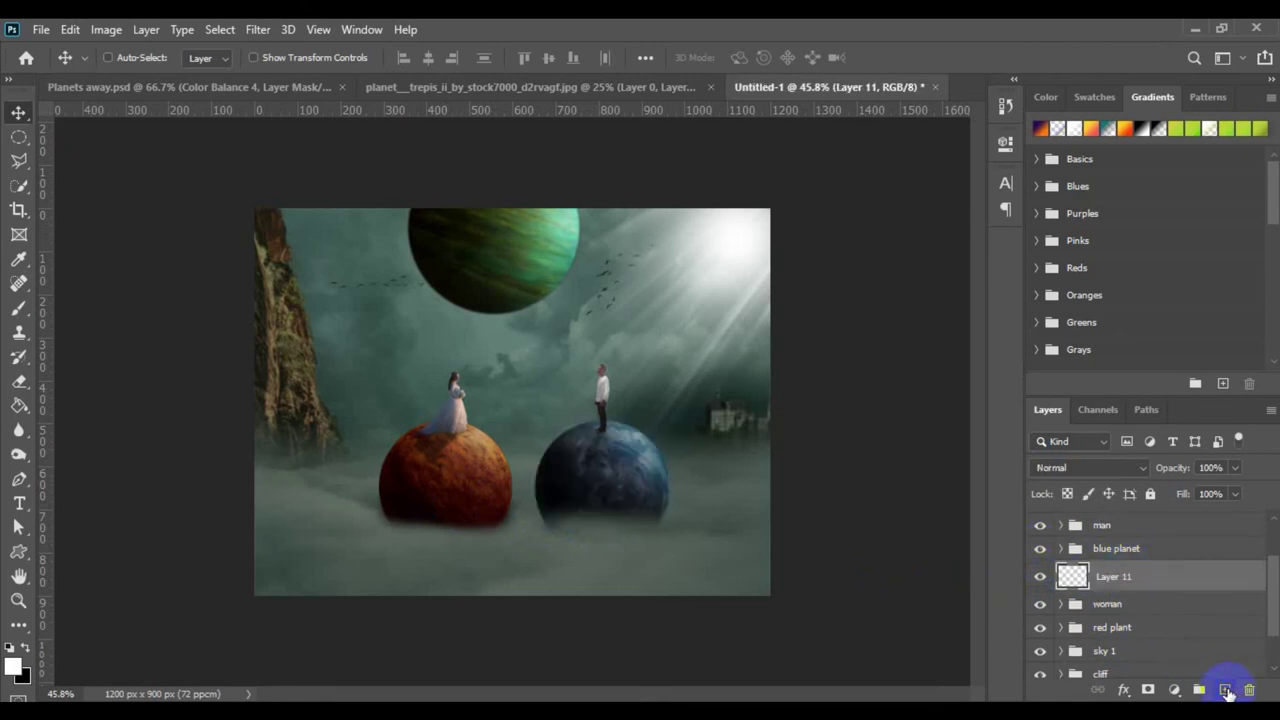
pyautogui.click(19, 307)
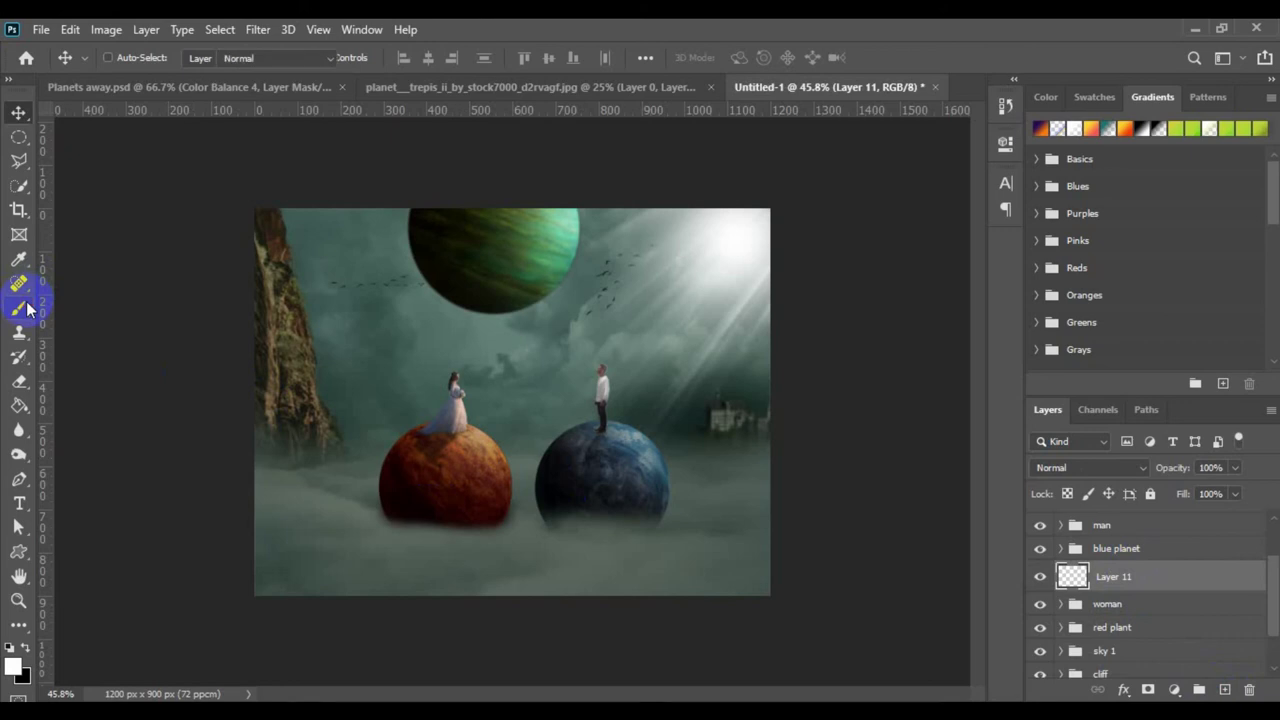
pyautogui.click(26, 647)
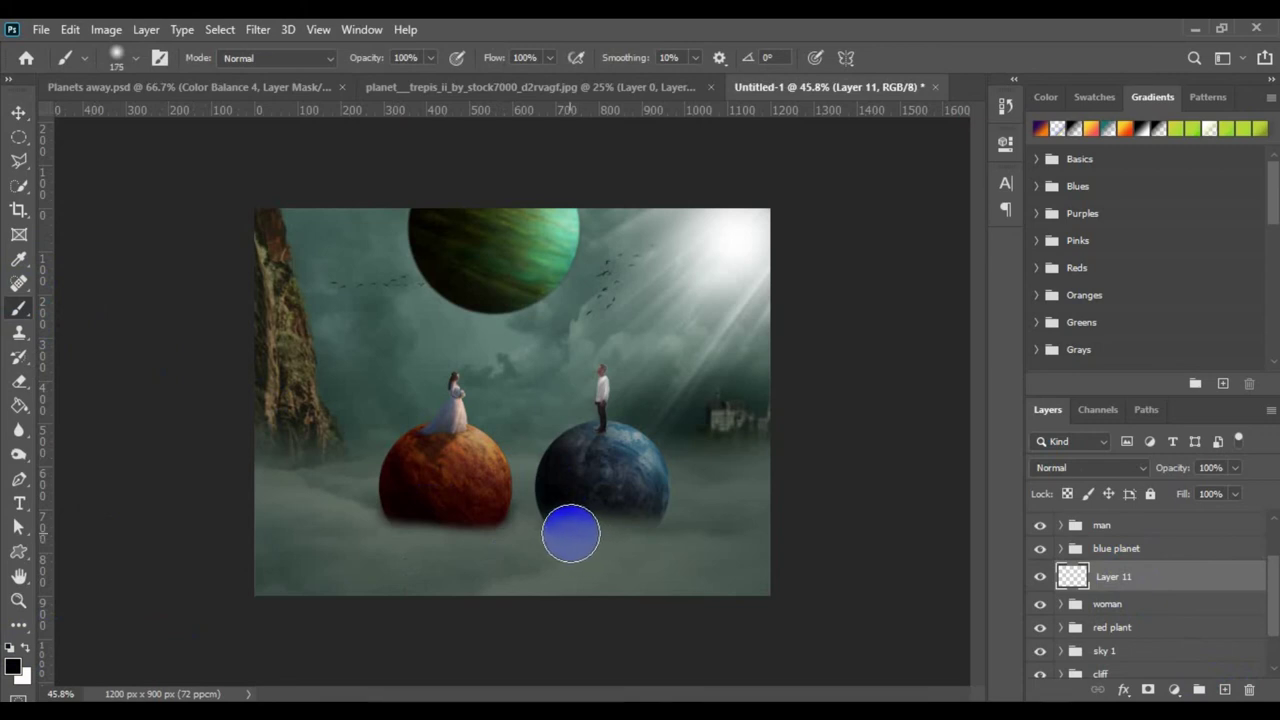
pyautogui.press(']')
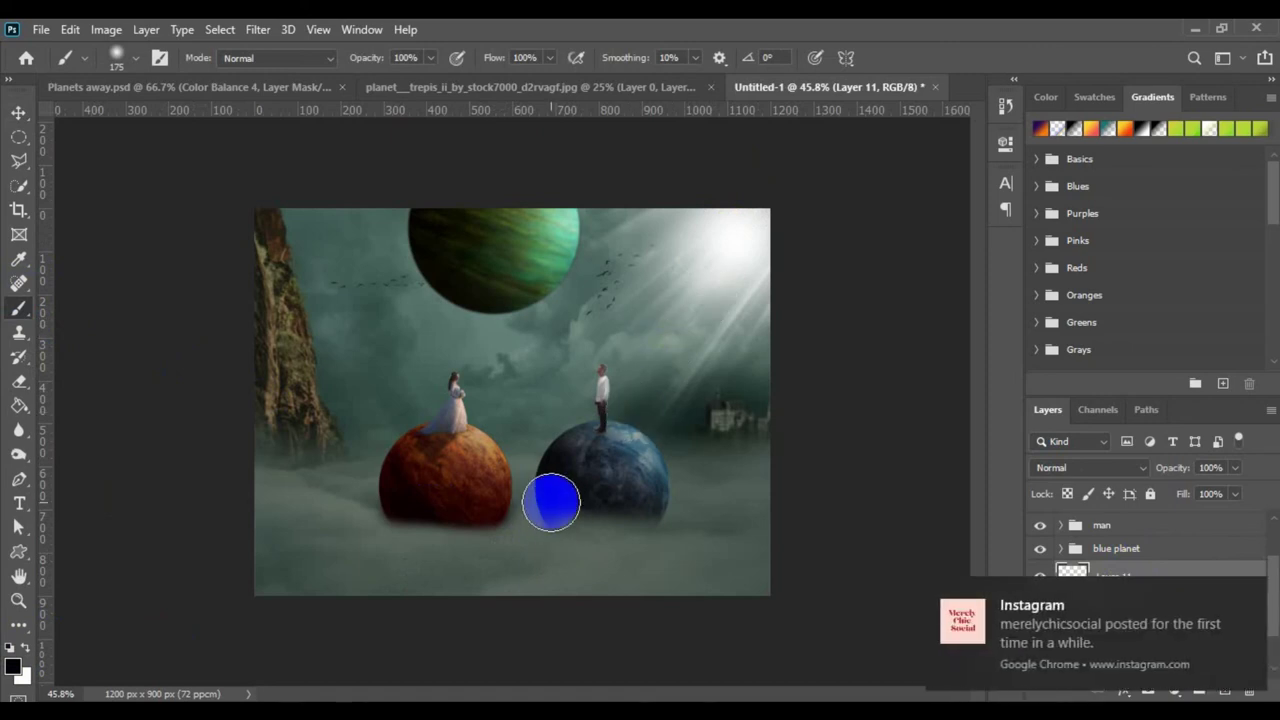
pyautogui.click(1240, 597)
pyautogui.moveTo(557, 523)
pyautogui.mouseDown()
pyautogui.moveTo(519, 561)
pyautogui.moveTo(537, 546)
pyautogui.moveTo(561, 555)
pyautogui.moveTo(654, 528)
pyautogui.moveTo(548, 553)
pyautogui.mouseUp()
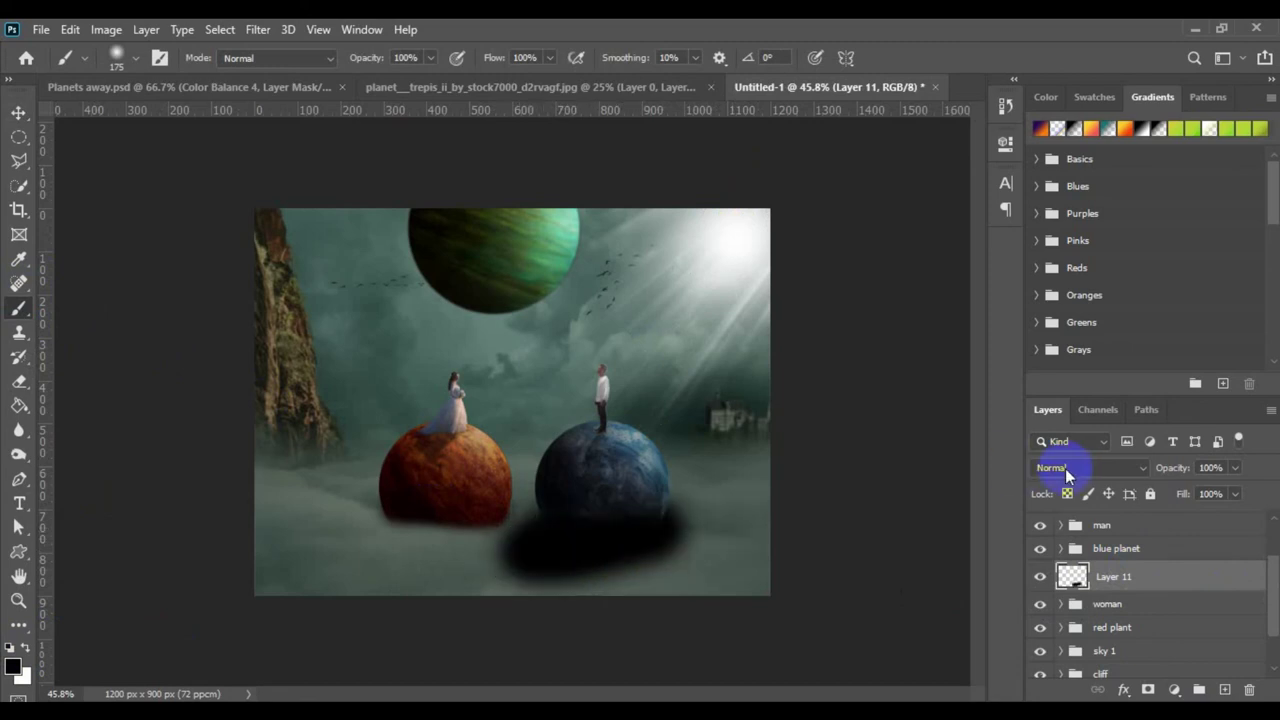
# - Blend the shadow layer with Multiply at 23% opacity
pyautogui.click(1065, 467)
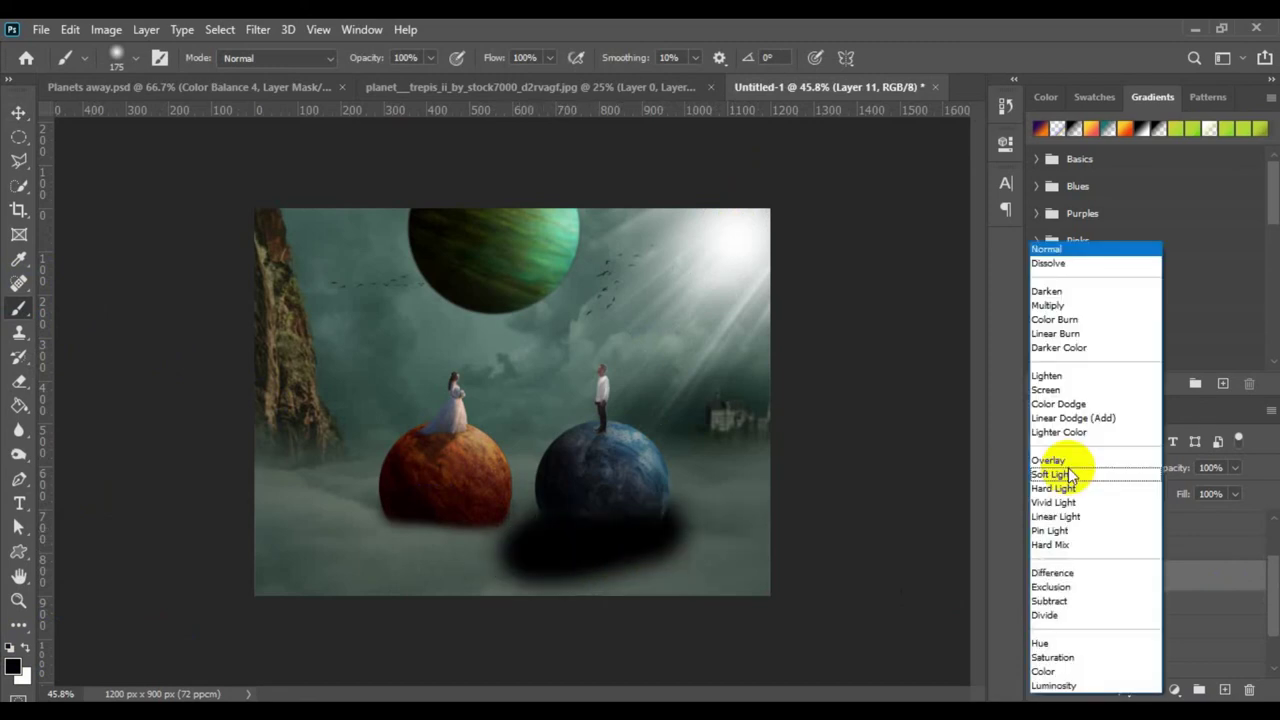
pyautogui.click(1060, 305)
pyautogui.moveTo(1175, 470); pyautogui.dragTo(1120, 475)
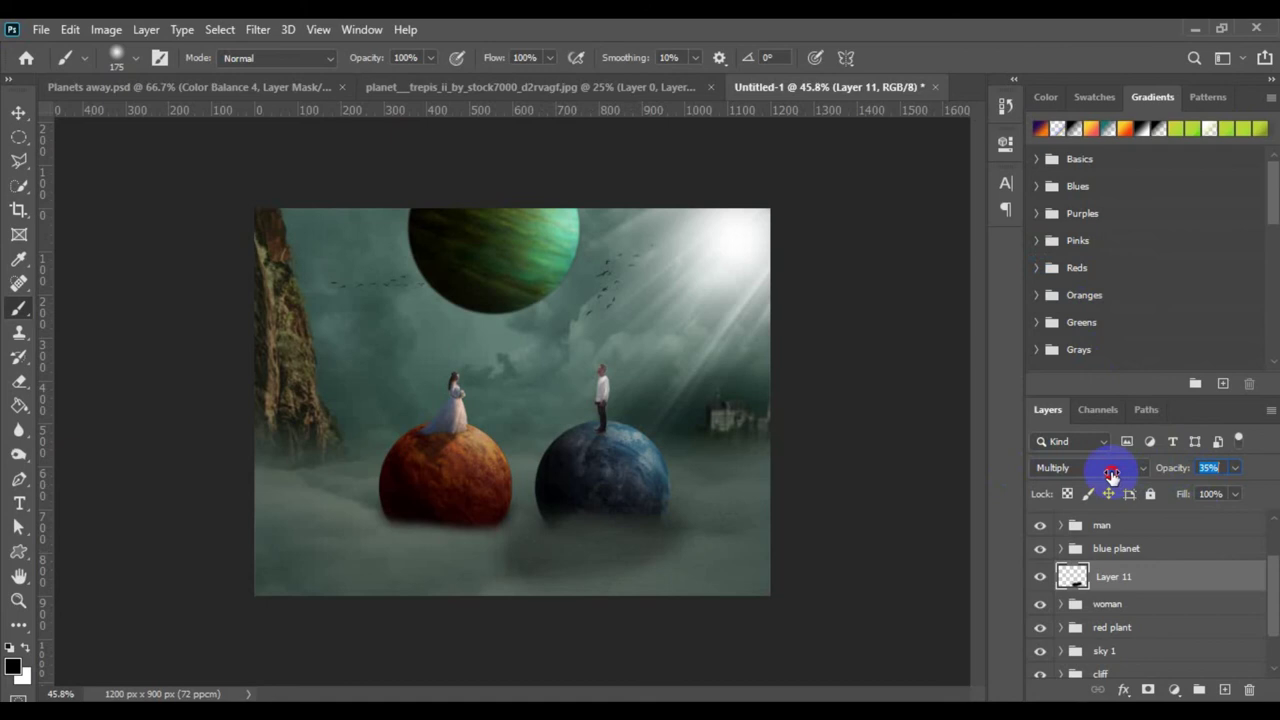
pyautogui.click(1110, 470)
pyautogui.click(1108, 477)
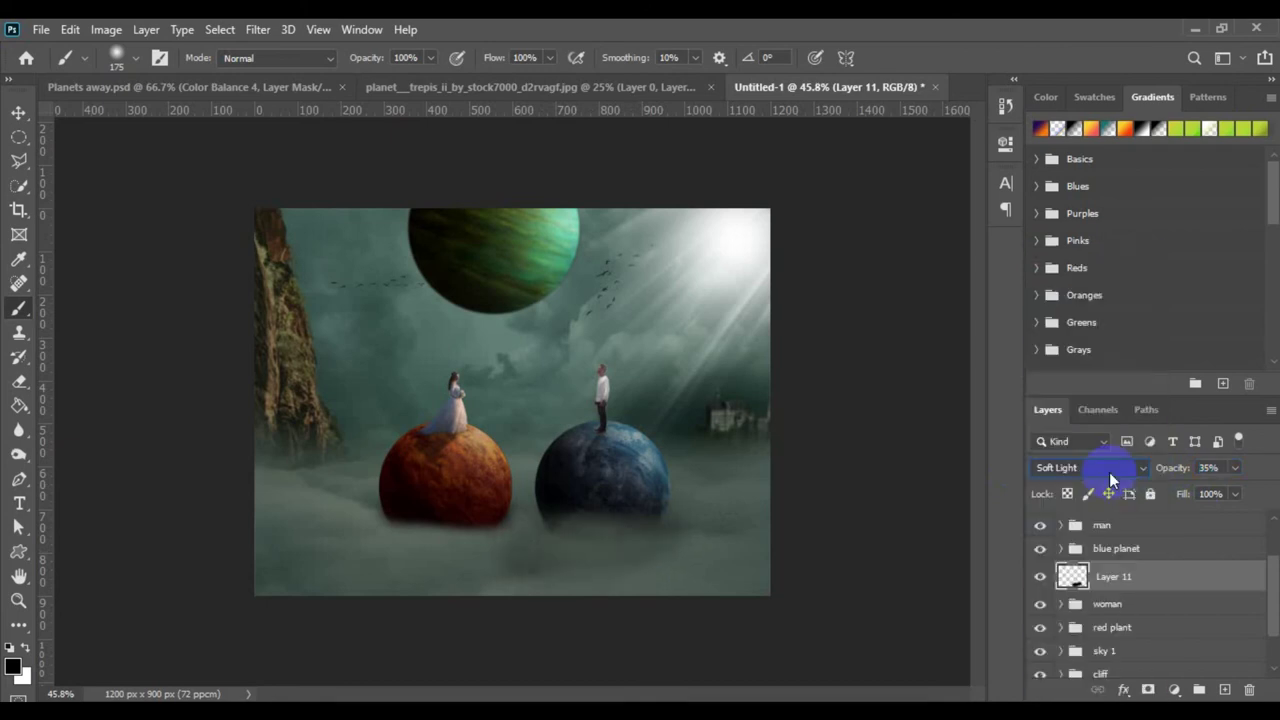
pyautogui.click(1116, 470)
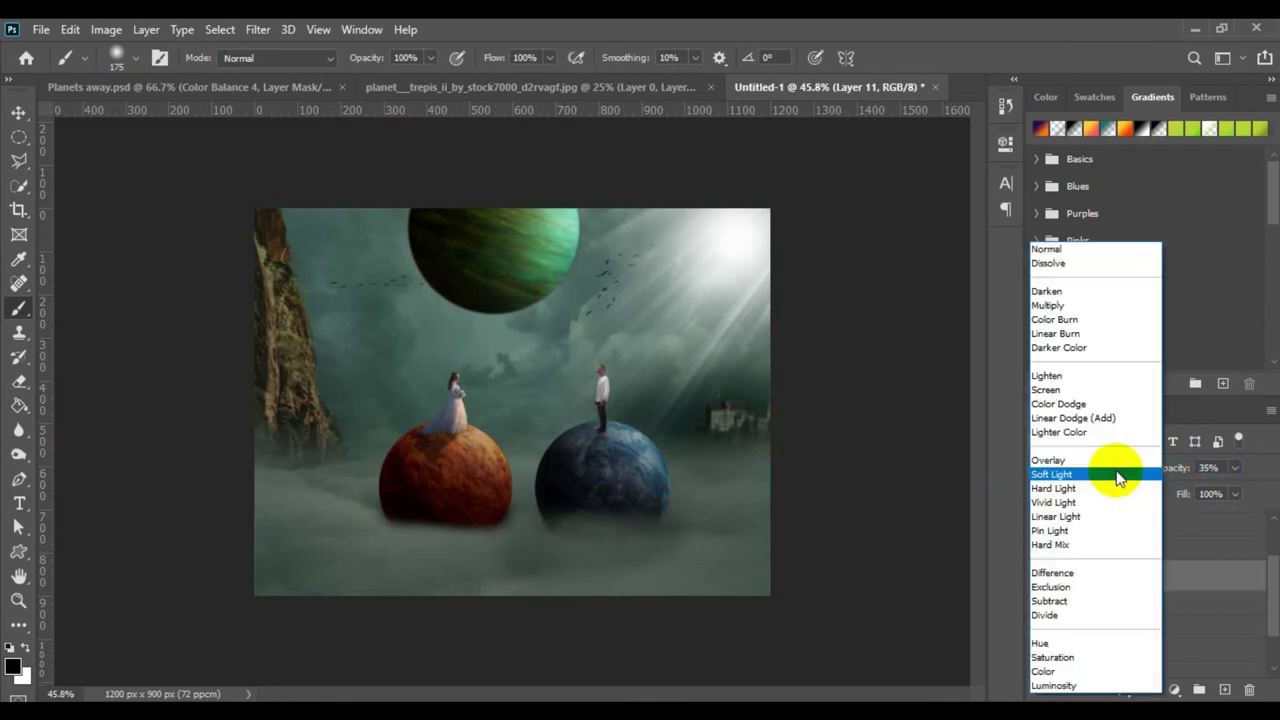
pyautogui.click(1058, 302)
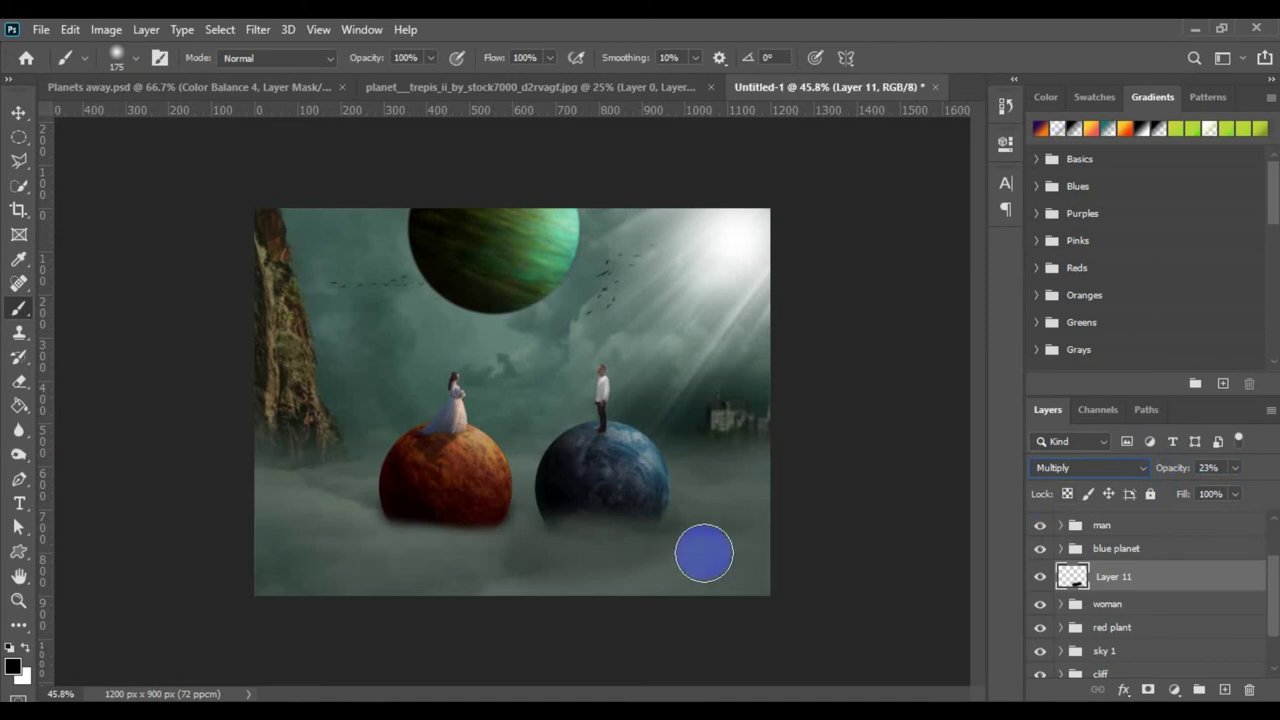
pyautogui.click(1091, 588)
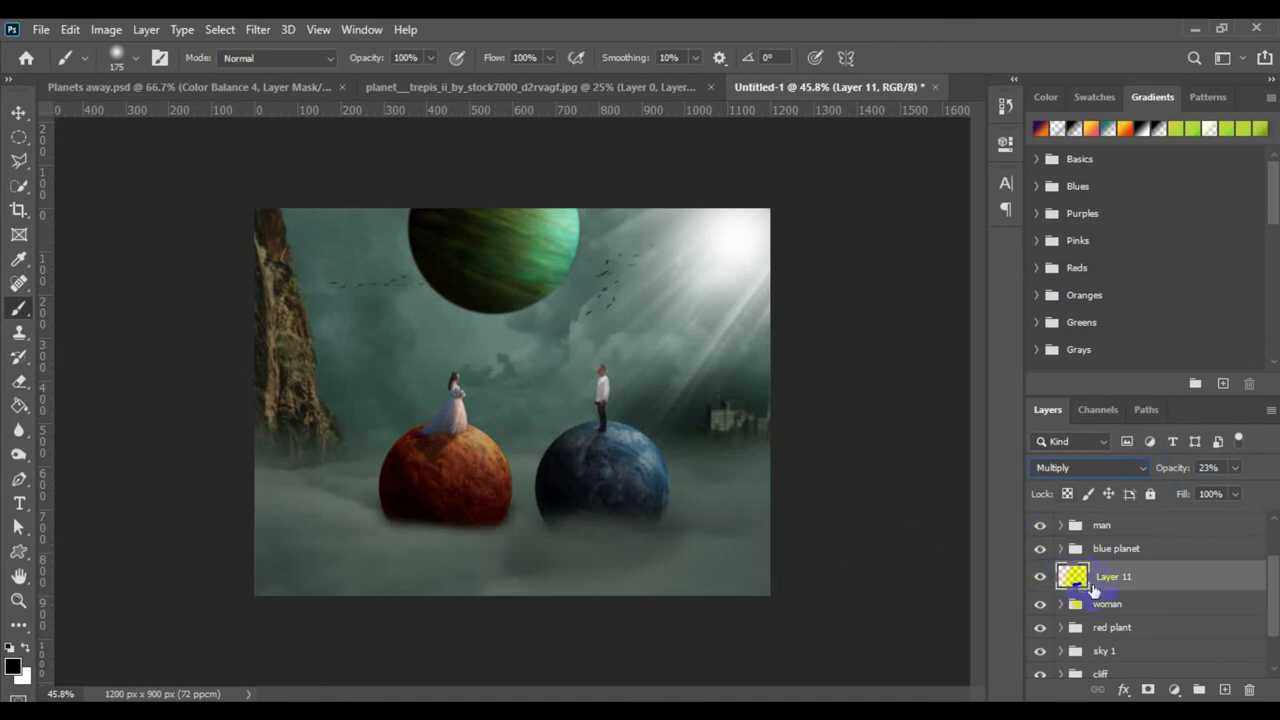
# - Soften and trim the shadow with a size-250 eraser, comparing it on and off
pyautogui.click(24, 386)
pyautogui.hotkey('shift', 'e')
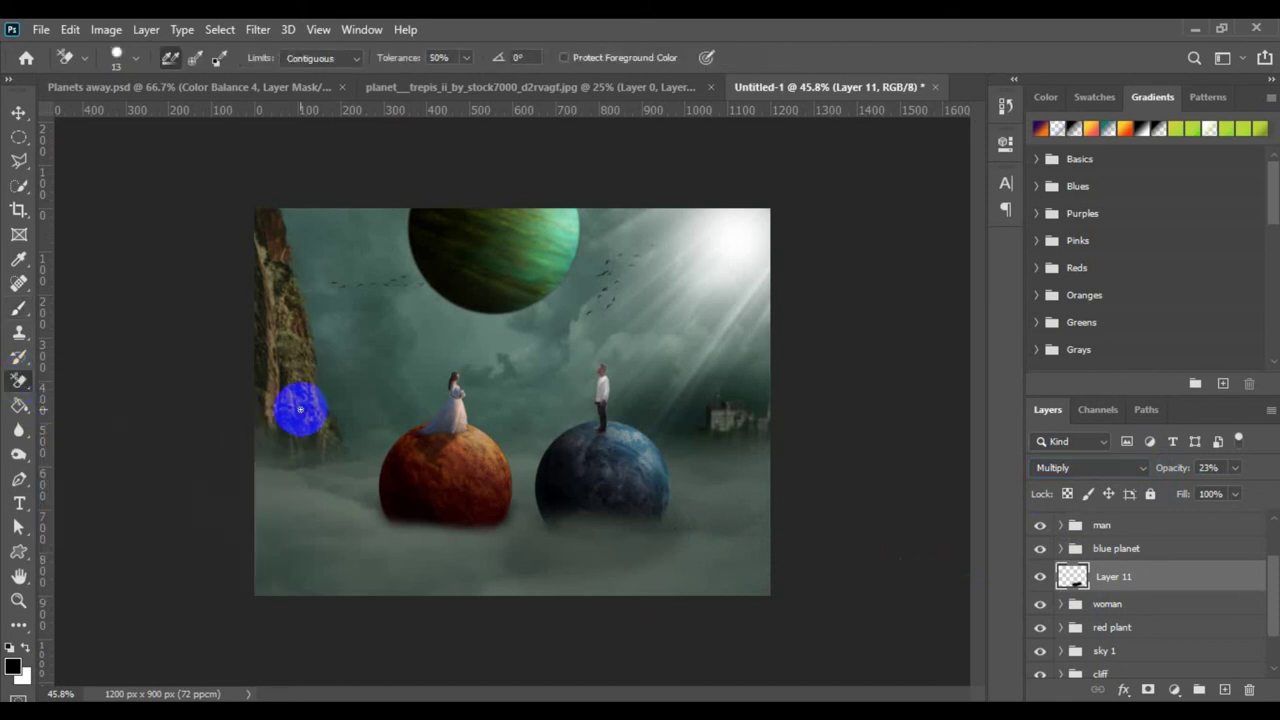
pyautogui.rightClick(19, 381)
pyautogui.click(80, 380)
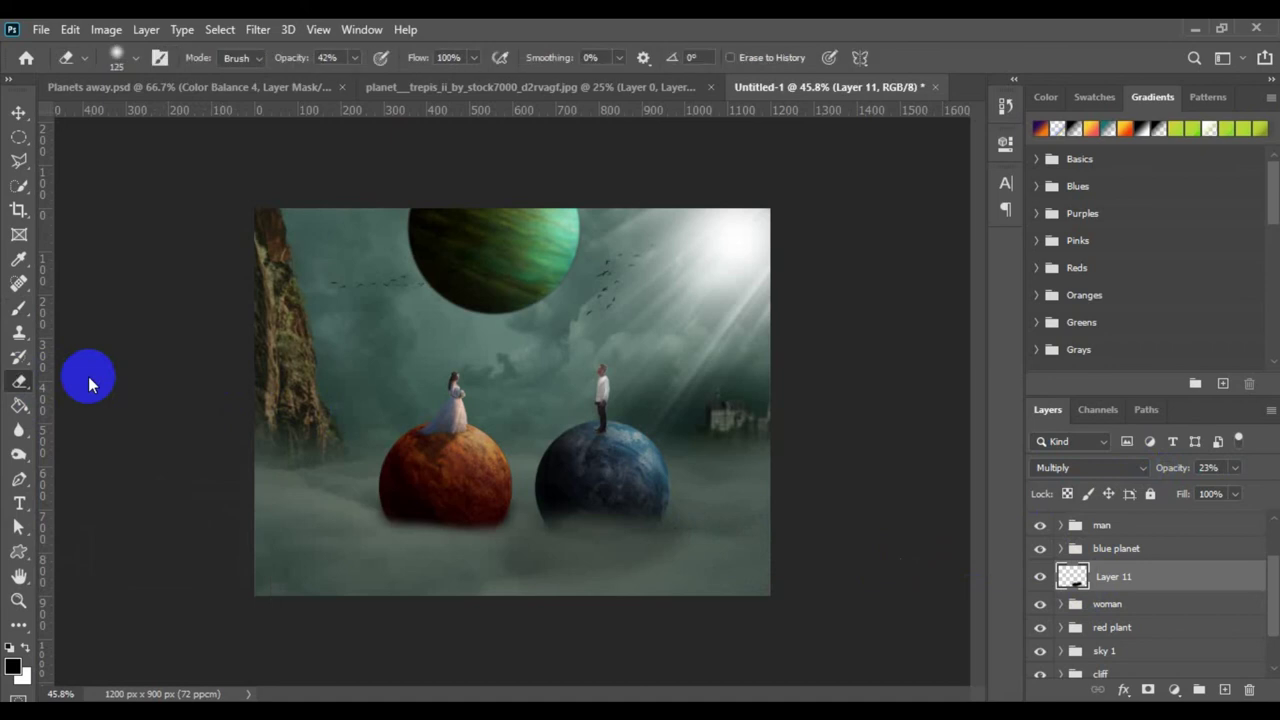
pyautogui.press(']')
pyautogui.press(']')
pyautogui.press(']')
pyautogui.press(']')
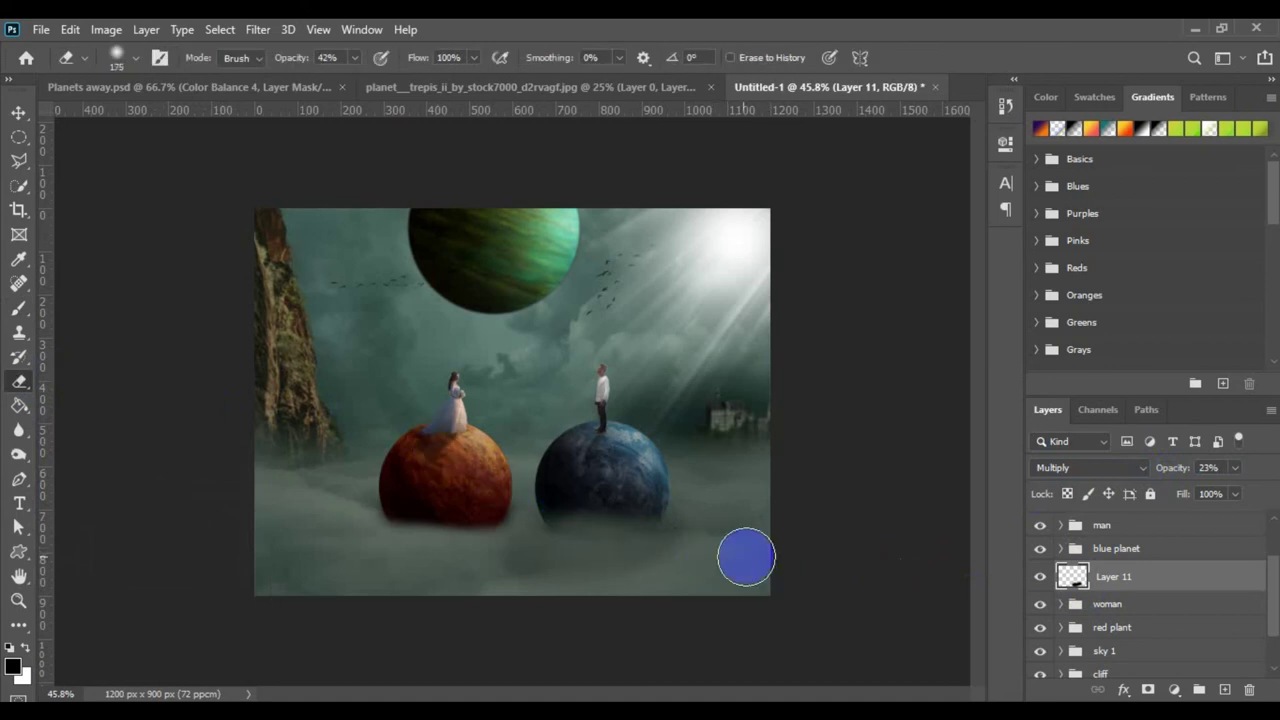
pyautogui.moveTo(700, 540)
pyautogui.mouseDown()
pyautogui.moveTo(639, 608)
pyautogui.moveTo(688, 578)
pyautogui.moveTo(694, 537)
pyautogui.moveTo(475, 537)
pyautogui.moveTo(476, 600)
pyautogui.moveTo(629, 609)
pyautogui.mouseUp()
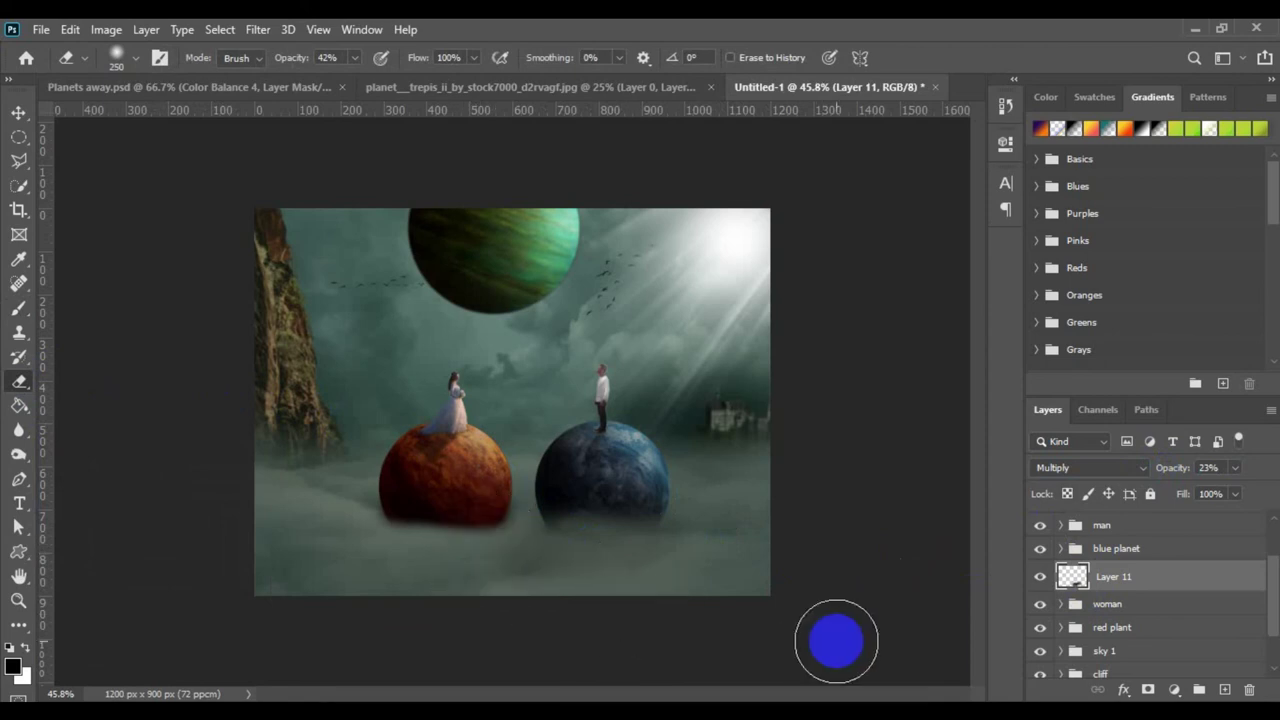
pyautogui.click(1040, 577)
pyautogui.click(1040, 577)
pyautogui.click(1038, 578)
pyautogui.click(1038, 578)
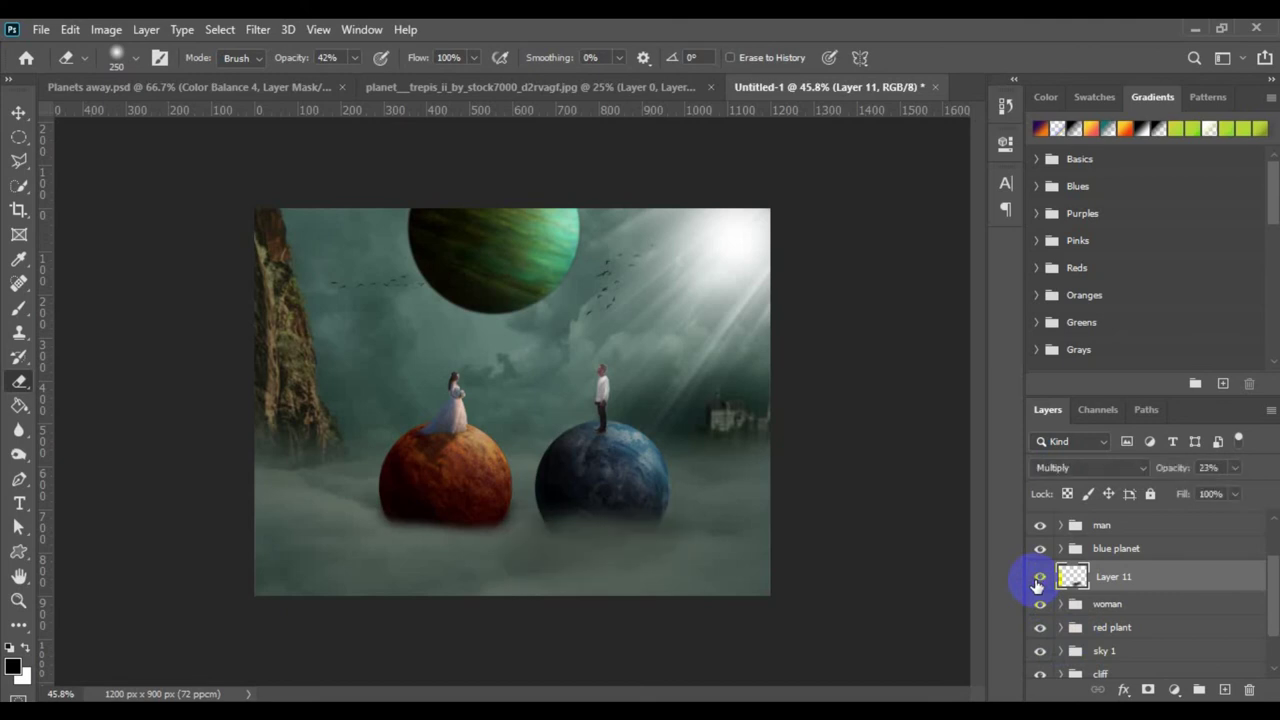
pyautogui.scroll(2, 1167, 594)
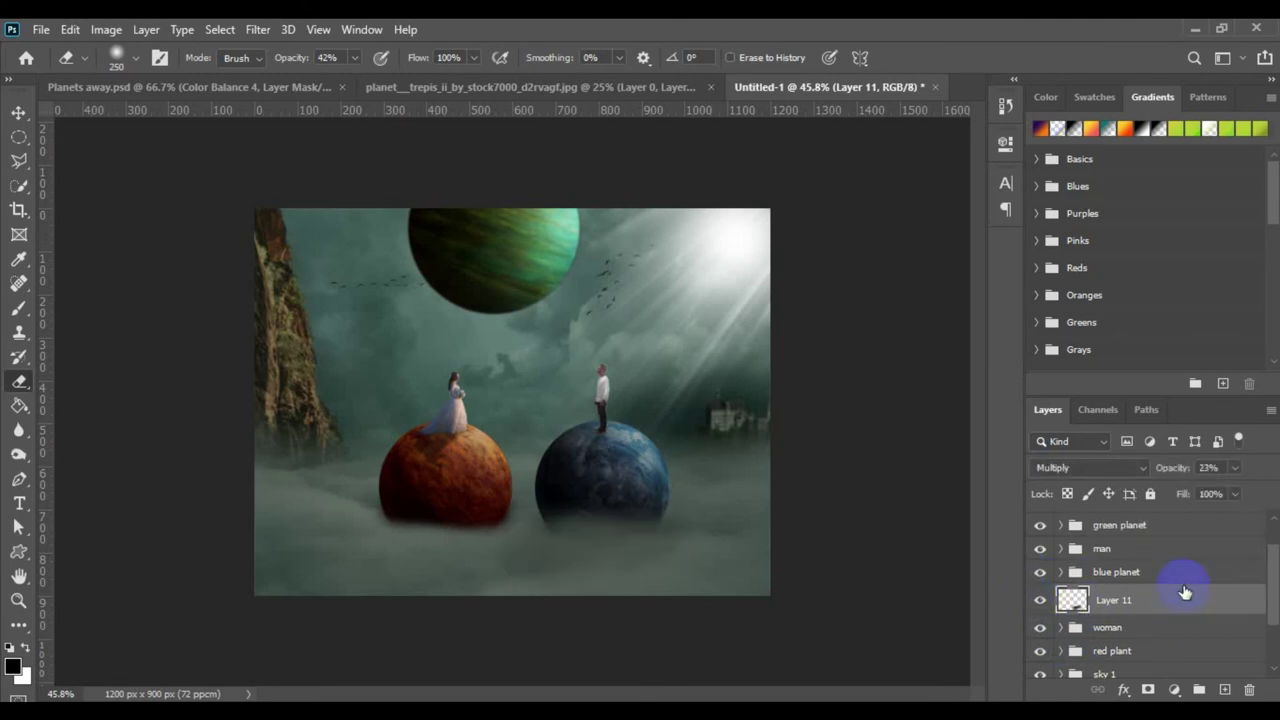
pyautogui.scroll(-2, 1168, 584)
pyautogui.scroll(-1, 1168, 582)
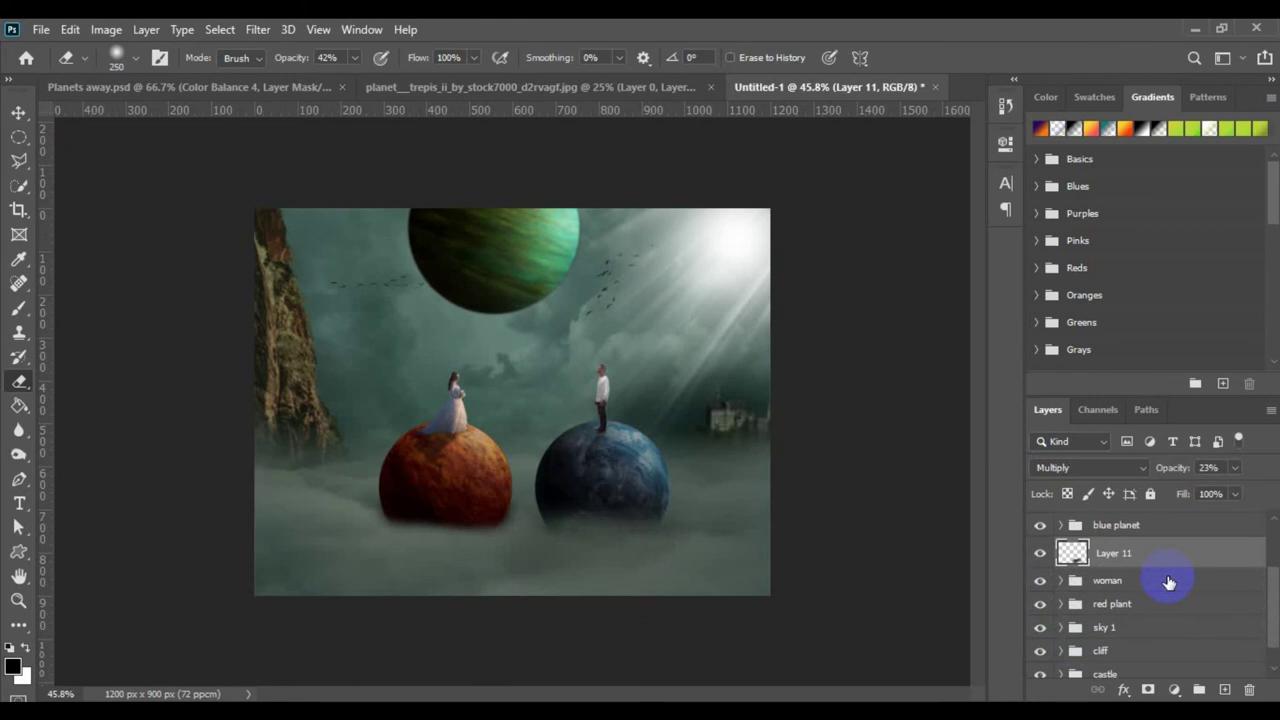
pyautogui.click(1163, 629)
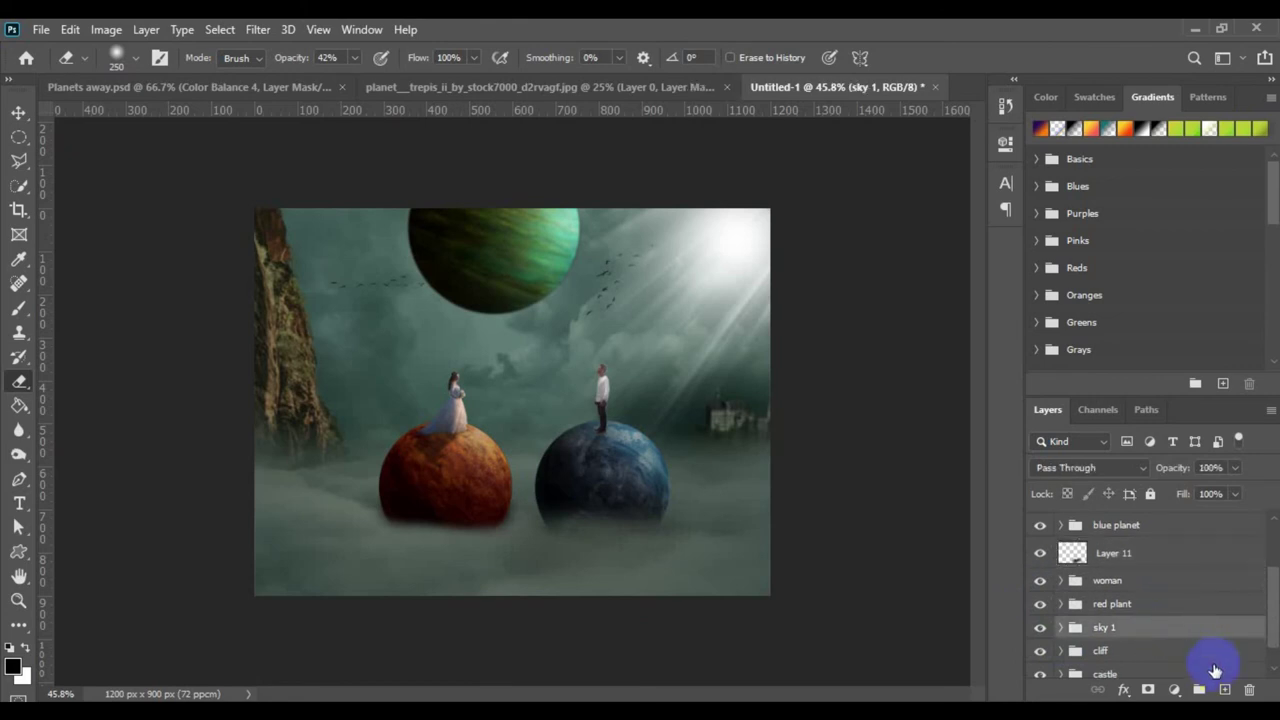
# - On a new layer, paint a black shadow under the red planet, blended Multiply at 20%
pyautogui.click(1225, 690)
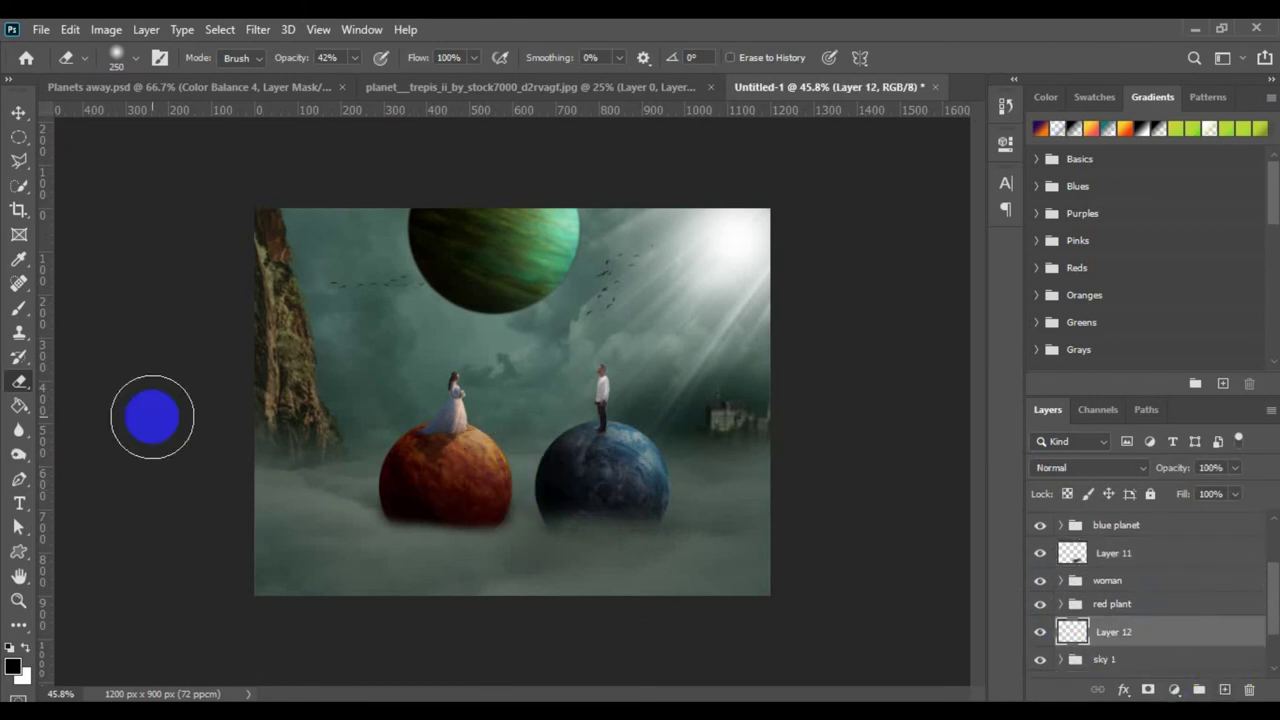
pyautogui.click(20, 309)
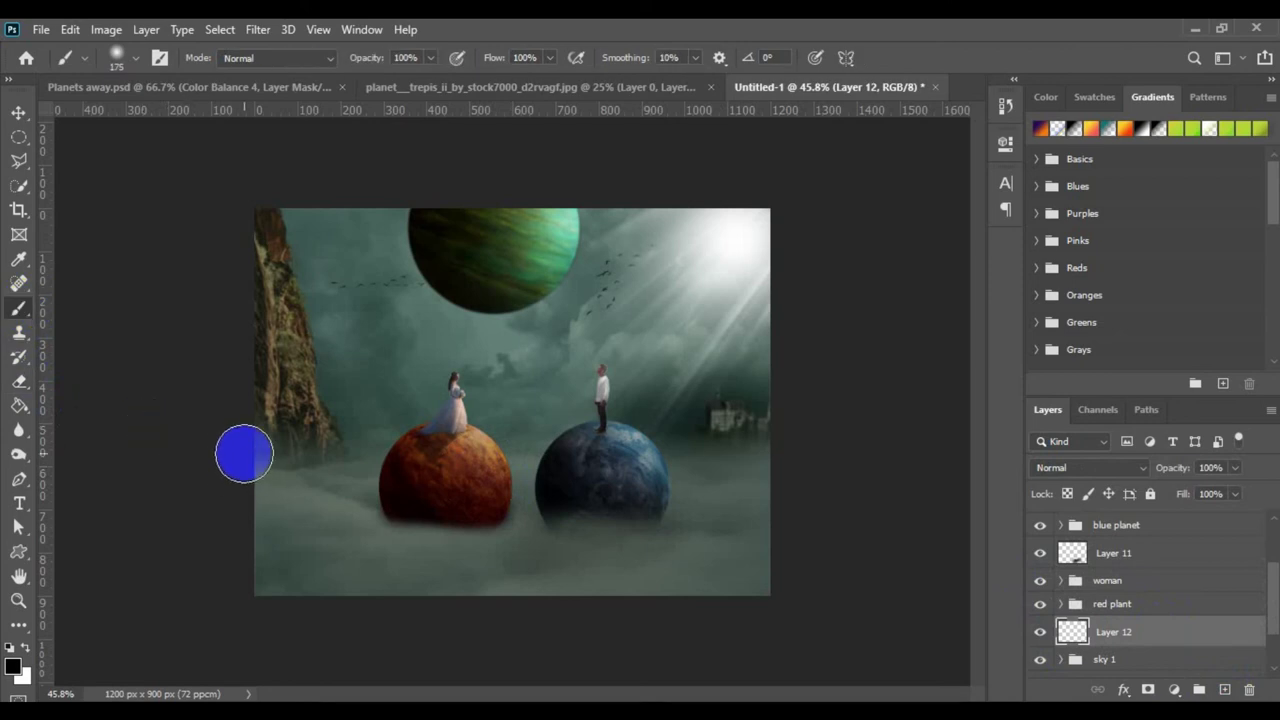
pyautogui.moveTo(471, 525)
pyautogui.mouseDown()
pyautogui.moveTo(409, 563)
pyautogui.moveTo(420, 543)
pyautogui.moveTo(406, 534)
pyautogui.moveTo(349, 591)
pyautogui.moveTo(420, 567)
pyautogui.mouseUp()
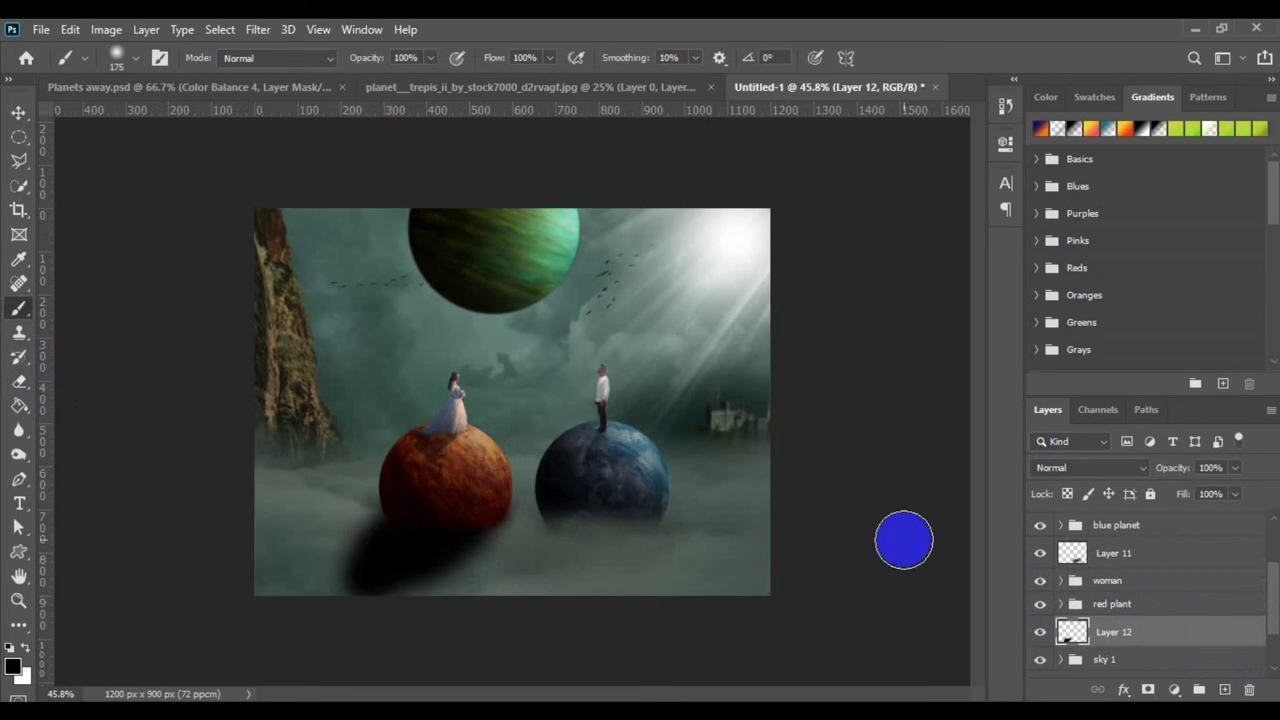
pyautogui.click(1083, 469)
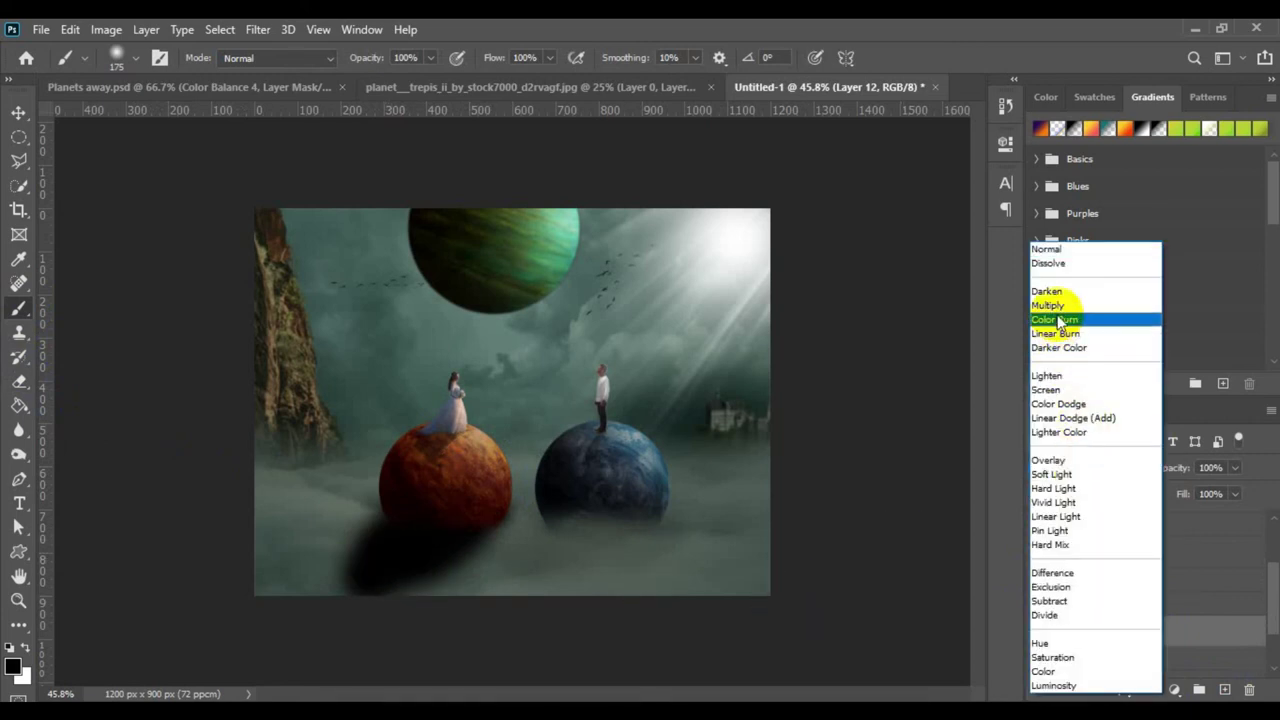
pyautogui.click(1057, 300)
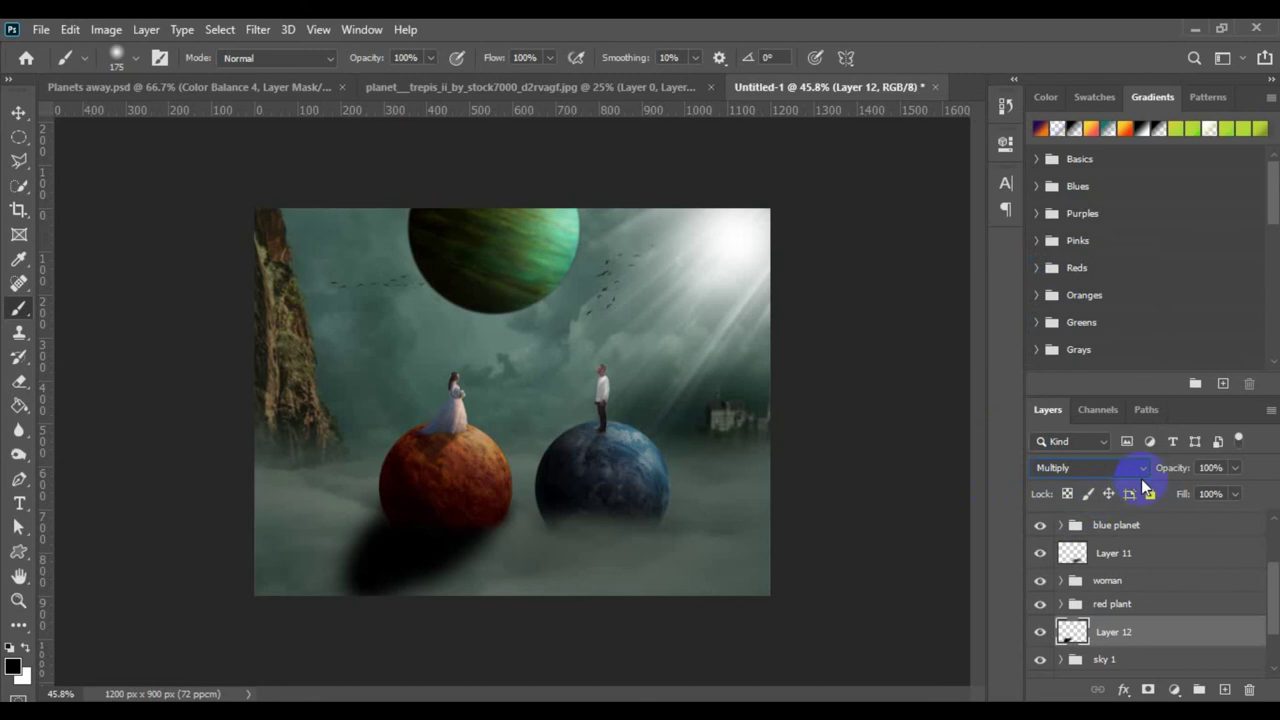
pyautogui.click(1206, 467)
pyautogui.write('20')
pyautogui.press('Return')
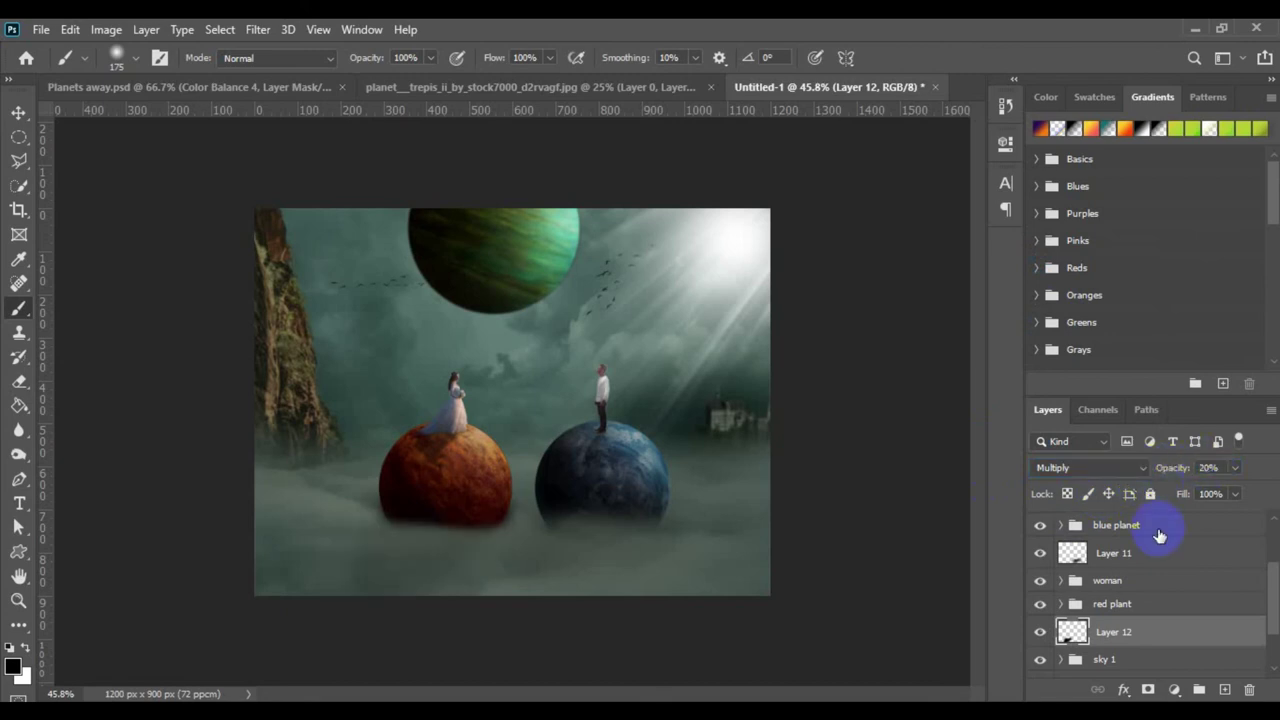
# - Toggle the red planet's shadow layer on and off to compare
pyautogui.click(1041, 635)
pyautogui.click(1041, 635)
pyautogui.click(1042, 636)
pyautogui.click(1041, 635)
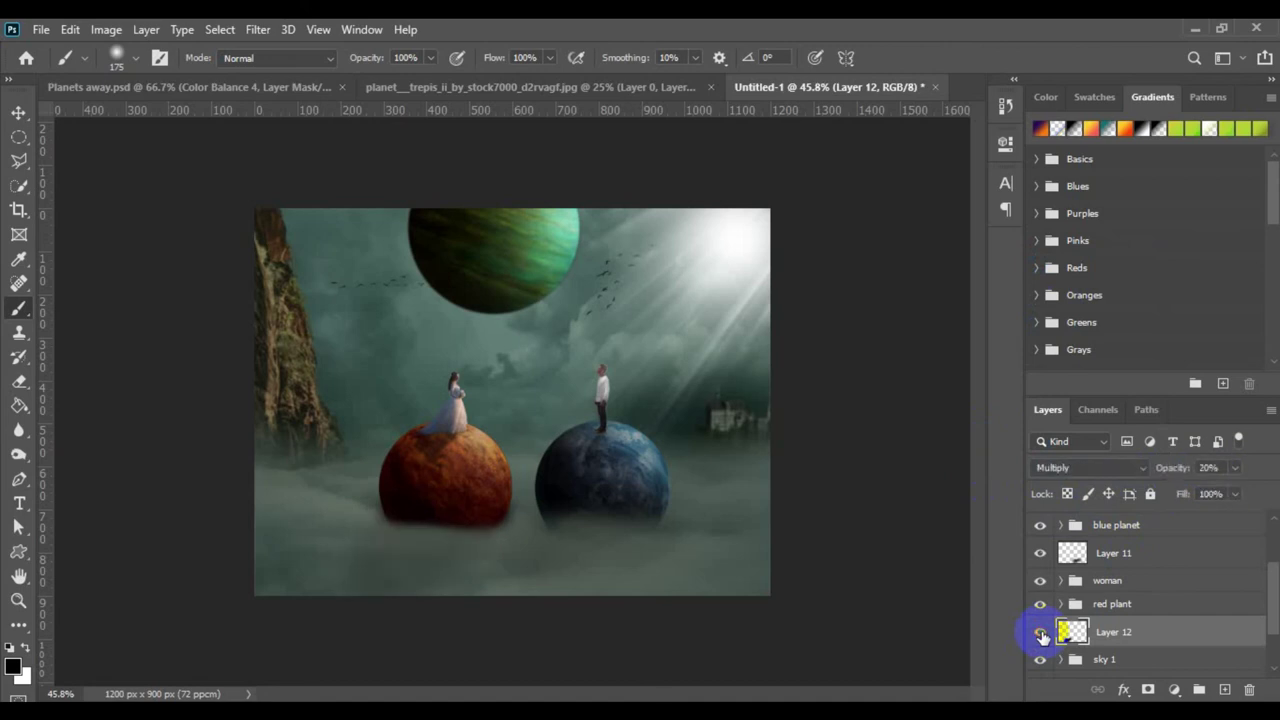
pyautogui.click(1041, 635)
pyautogui.click(1041, 635)
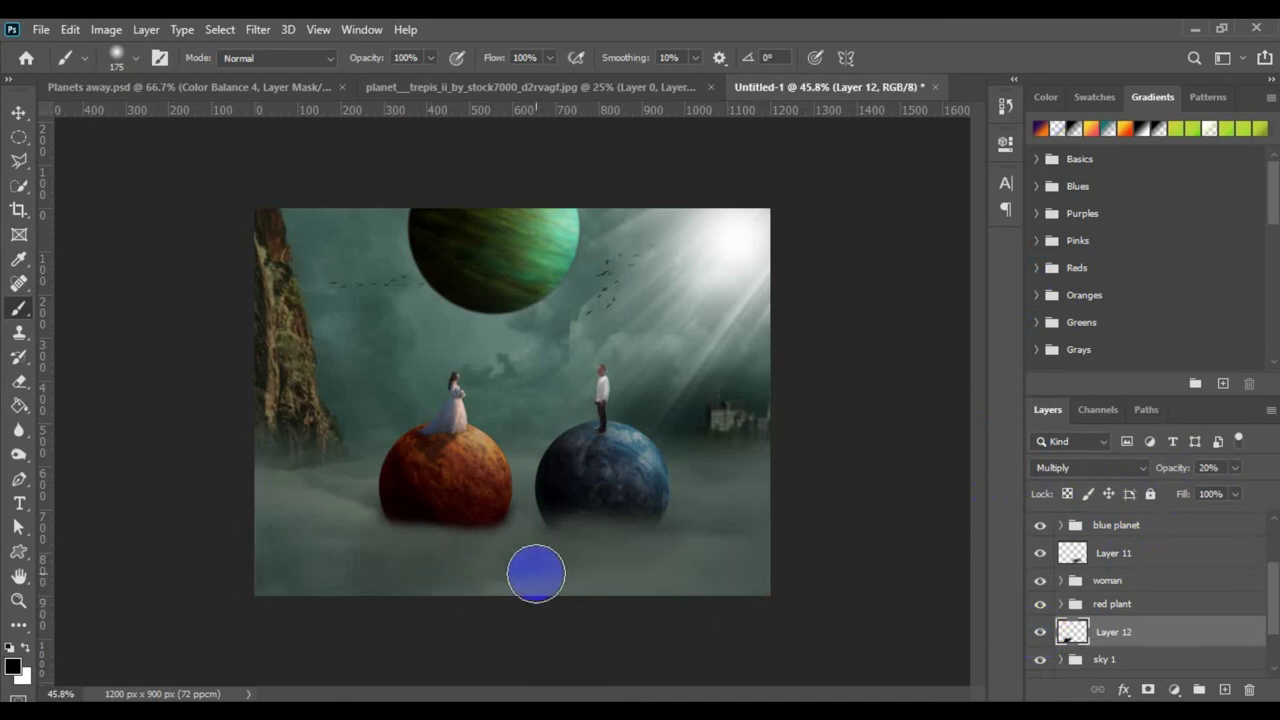
# - Drag the tree PNG from the Planets away folder into the composite
pyautogui.click(18, 112)
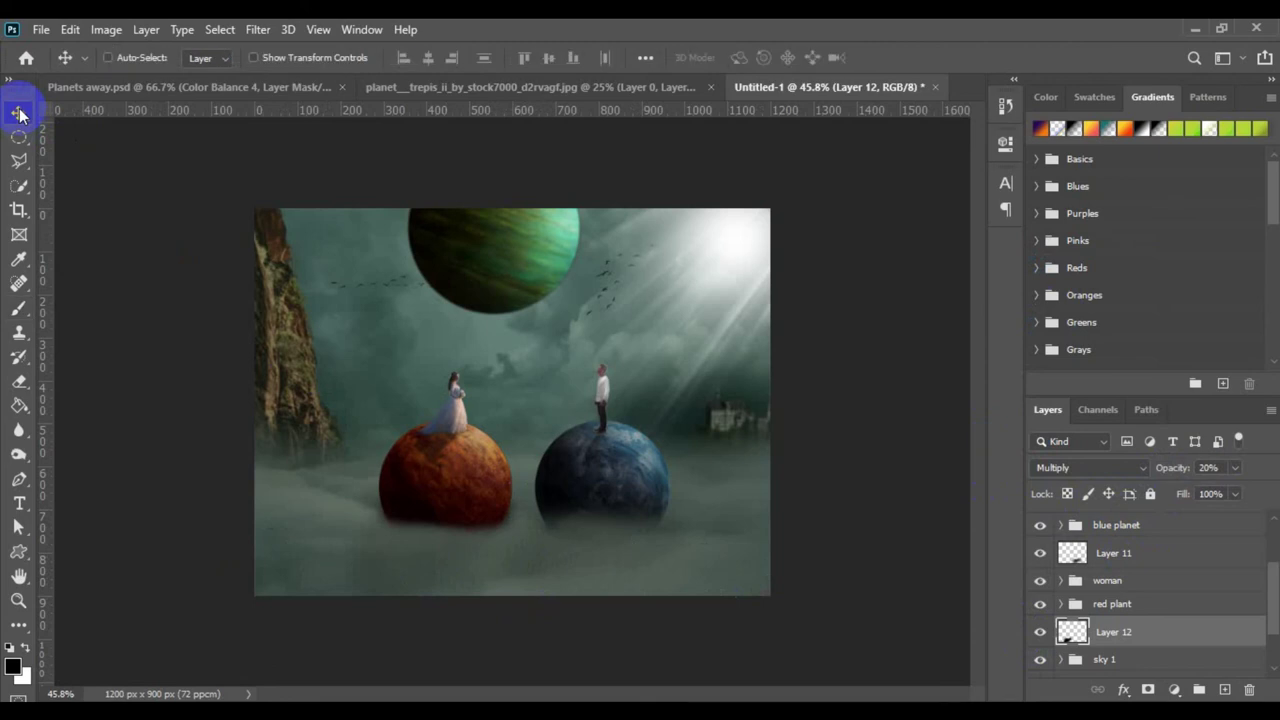
pyautogui.click(300, 698)
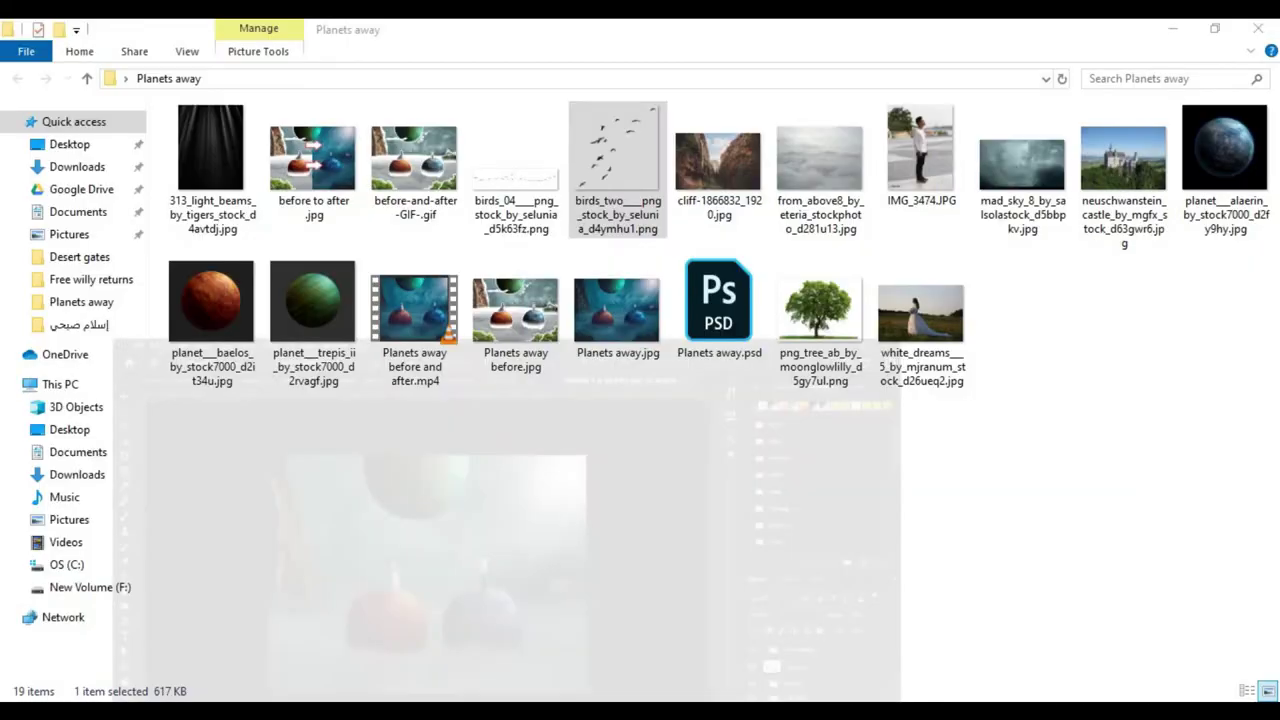
pyautogui.click(820, 320)
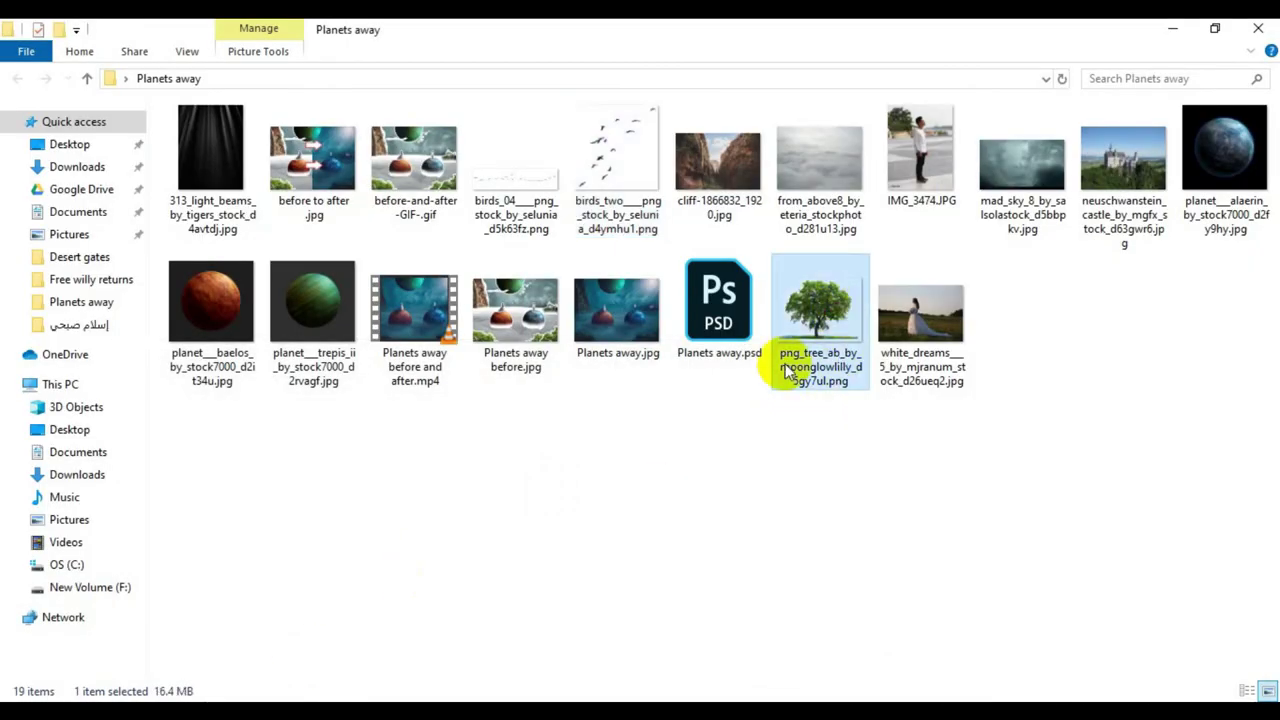
pyautogui.moveTo(845, 330); pyautogui.dragTo(685, 568)
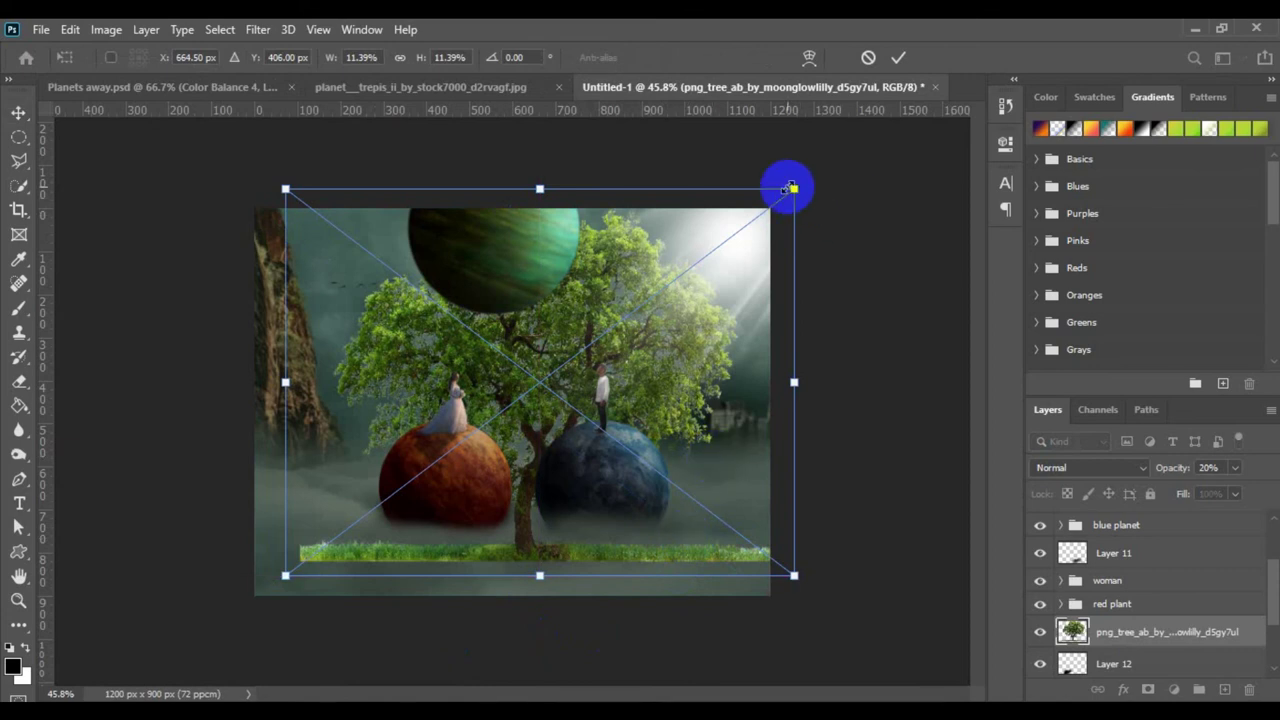
# - Shrink the tree drastically, tilt it slightly, and place it toward the lower right
pyautogui.moveTo(790, 188); pyautogui.dragTo(666, 286)
pyautogui.moveTo(512, 327); pyautogui.dragTo(726, 560)
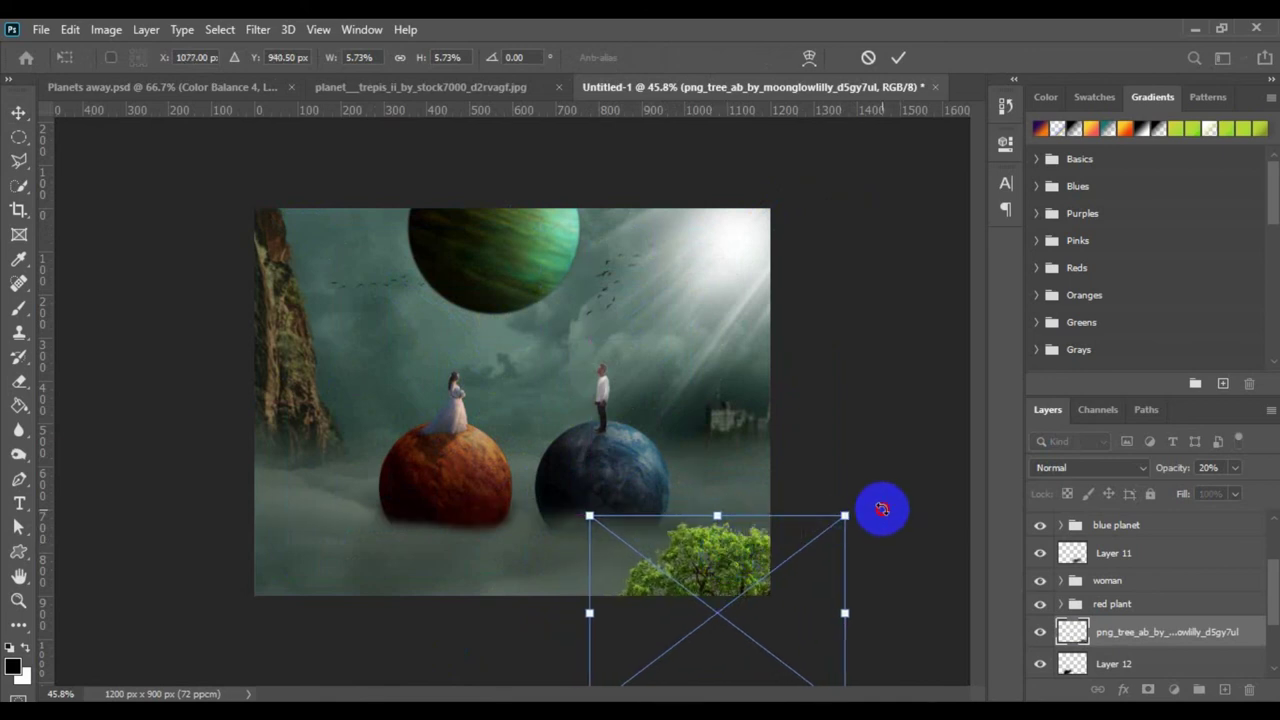
pyautogui.moveTo(883, 509); pyautogui.dragTo(866, 489)
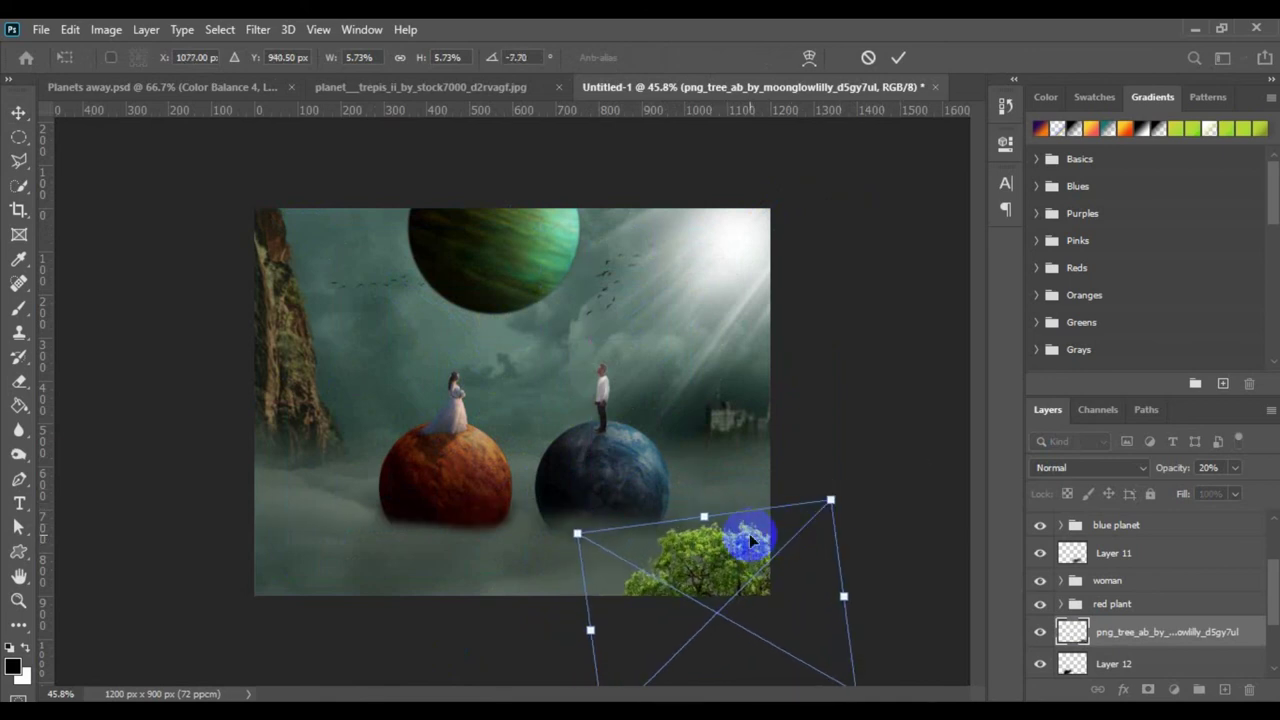
pyautogui.click(893, 62)
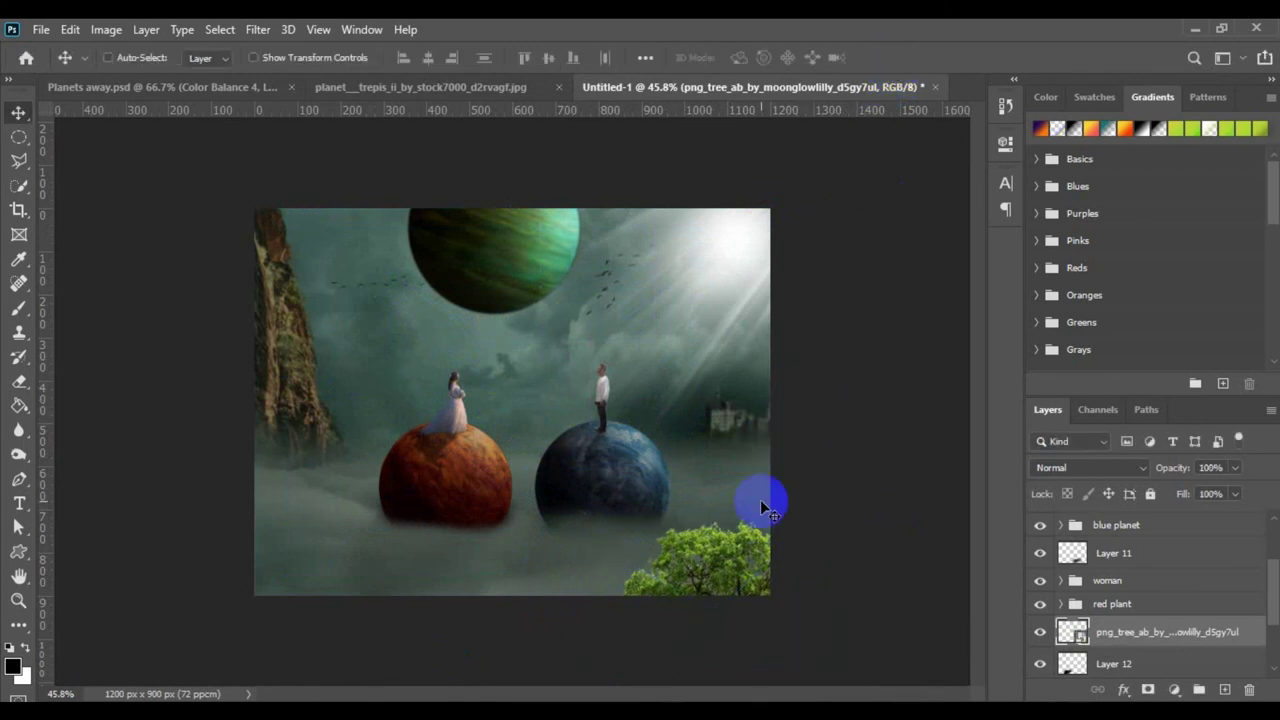
# - Nudge the tree into the bottom-right corner and restack its layer just below the sun group
pyautogui.moveTo(727, 558)
pyautogui.mouseDown()
pyautogui.moveTo(745, 540)
pyautogui.moveTo(748, 563)
pyautogui.mouseUp()
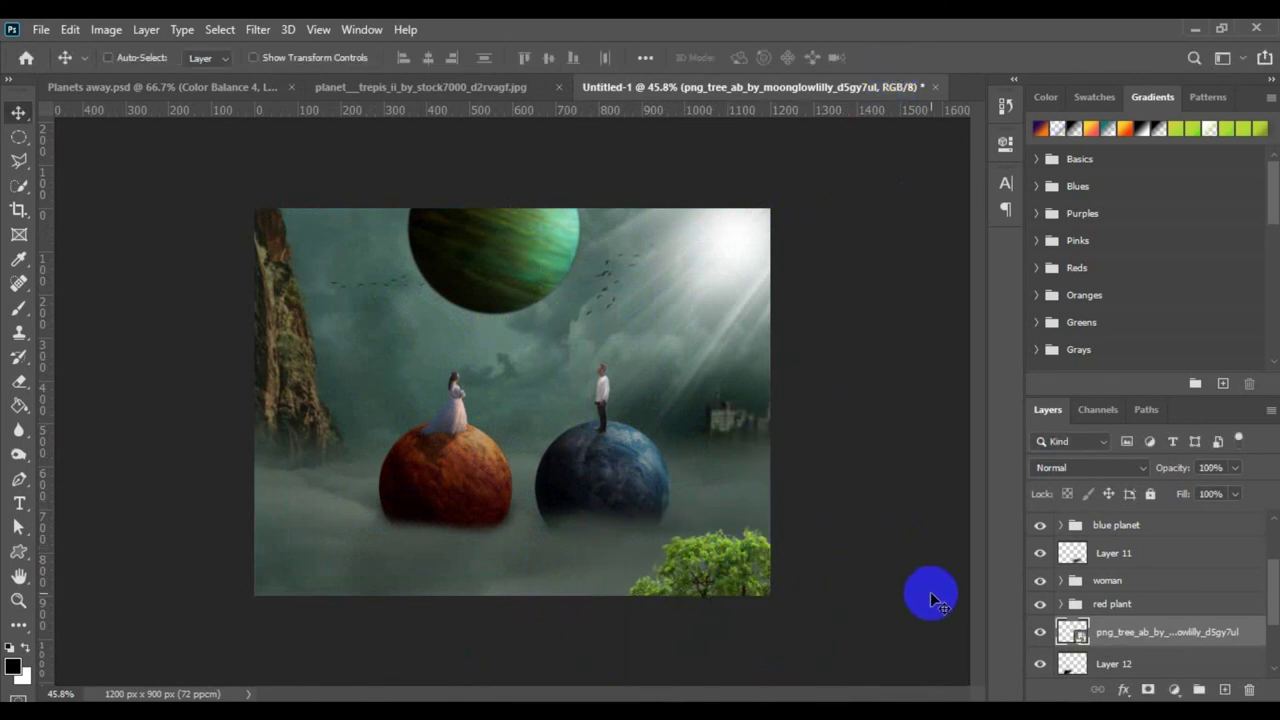
pyautogui.scroll(2, 1124, 618)
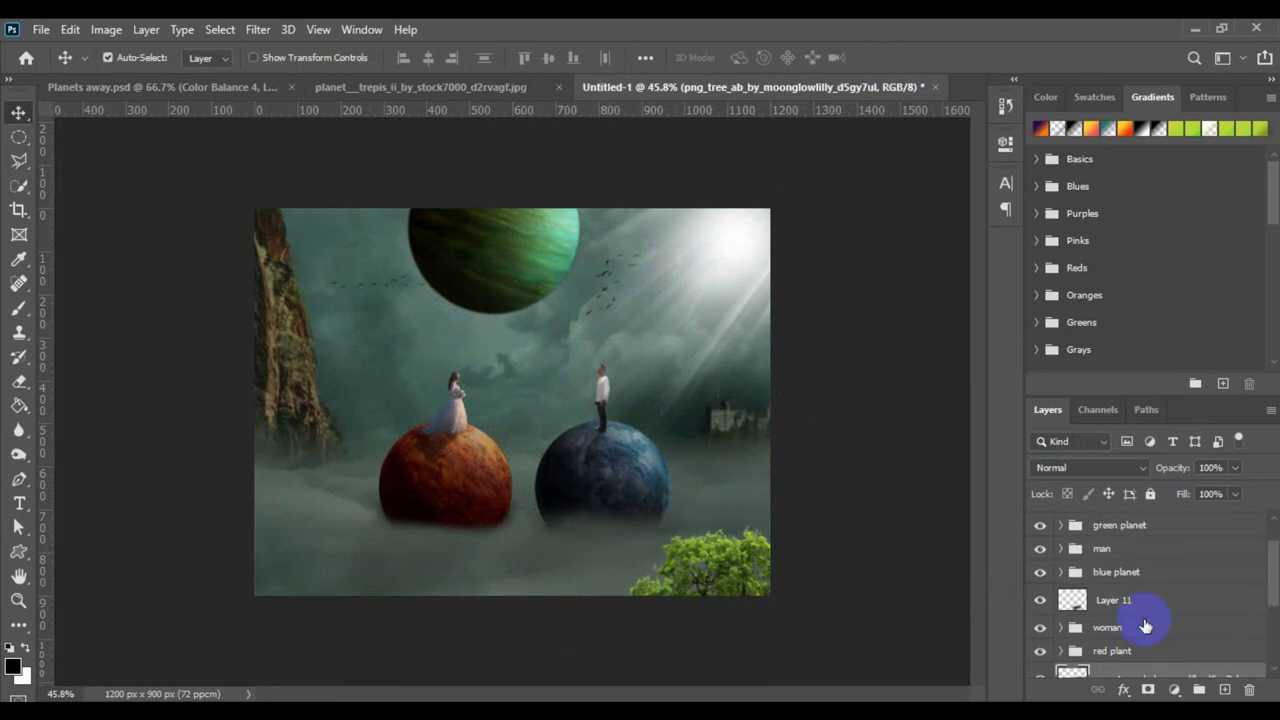
pyautogui.scroll(-4, 1145, 626)
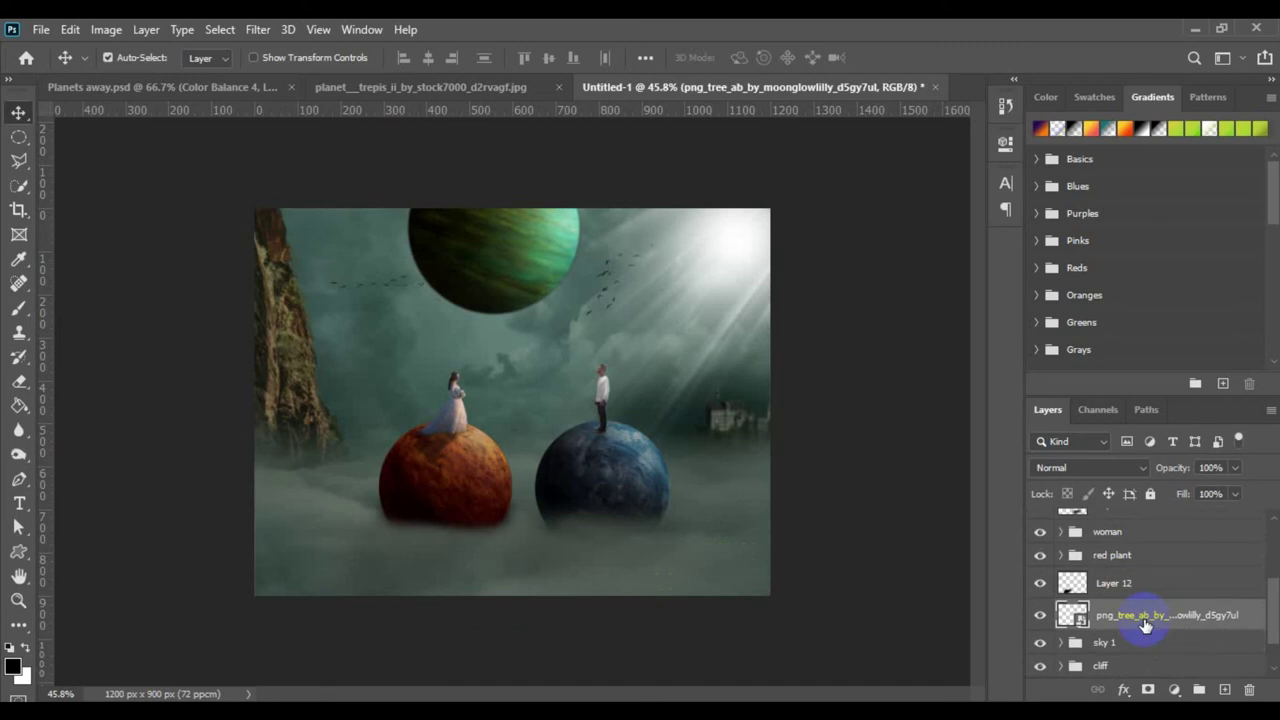
pyautogui.hotkey('ctrl', ']')
pyautogui.hotkey('ctrl', ']')
pyautogui.hotkey('ctrl', ']')
pyautogui.hotkey('ctrl', ']')
pyautogui.hotkey('ctrl', ']')
pyautogui.hotkey('ctrl', ']')
pyautogui.hotkey('ctrl', ']')
pyautogui.hotkey('ctrl', ']')
pyautogui.hotkey('ctrl', ']')
pyautogui.hotkey('ctrl', '[')
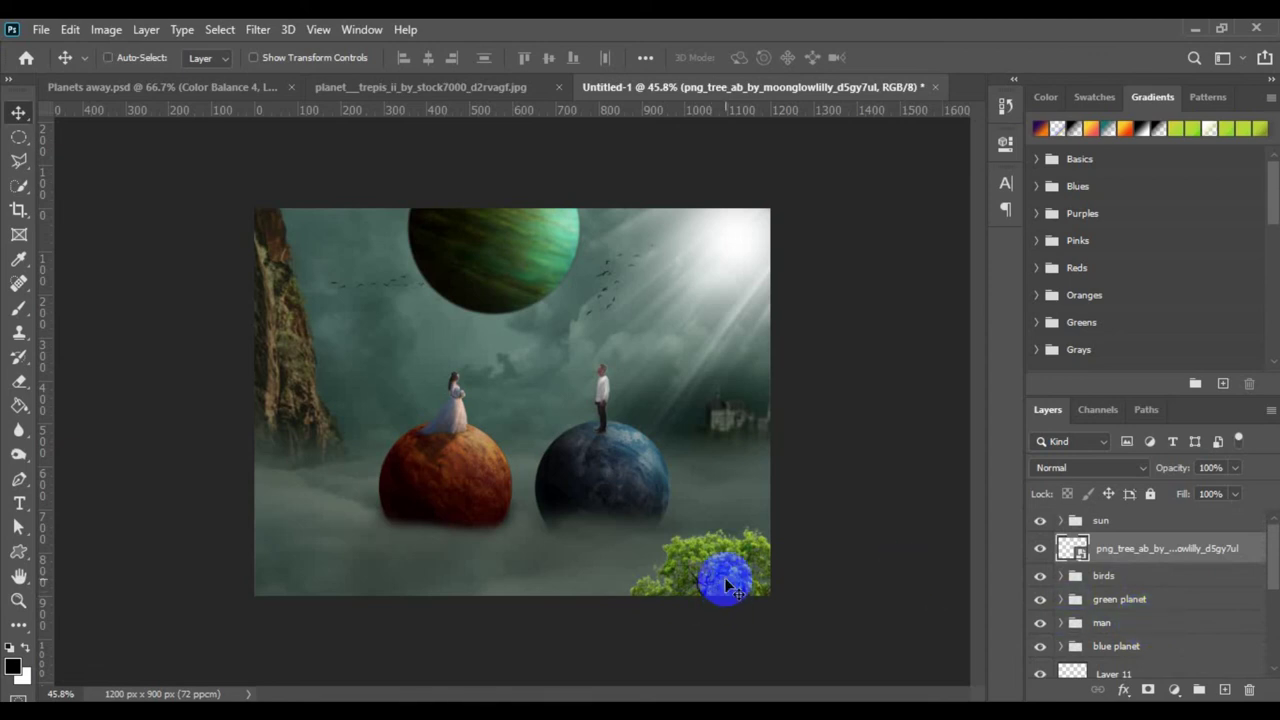
# - Alt-drag a copy of the tree, then tilt, shrink and position it beside the original
pyautogui.moveTo(725, 582)
pyautogui.mouseDown()
pyautogui.moveTo(737, 589)
pyautogui.moveTo(735, 577)
pyautogui.mouseUp()
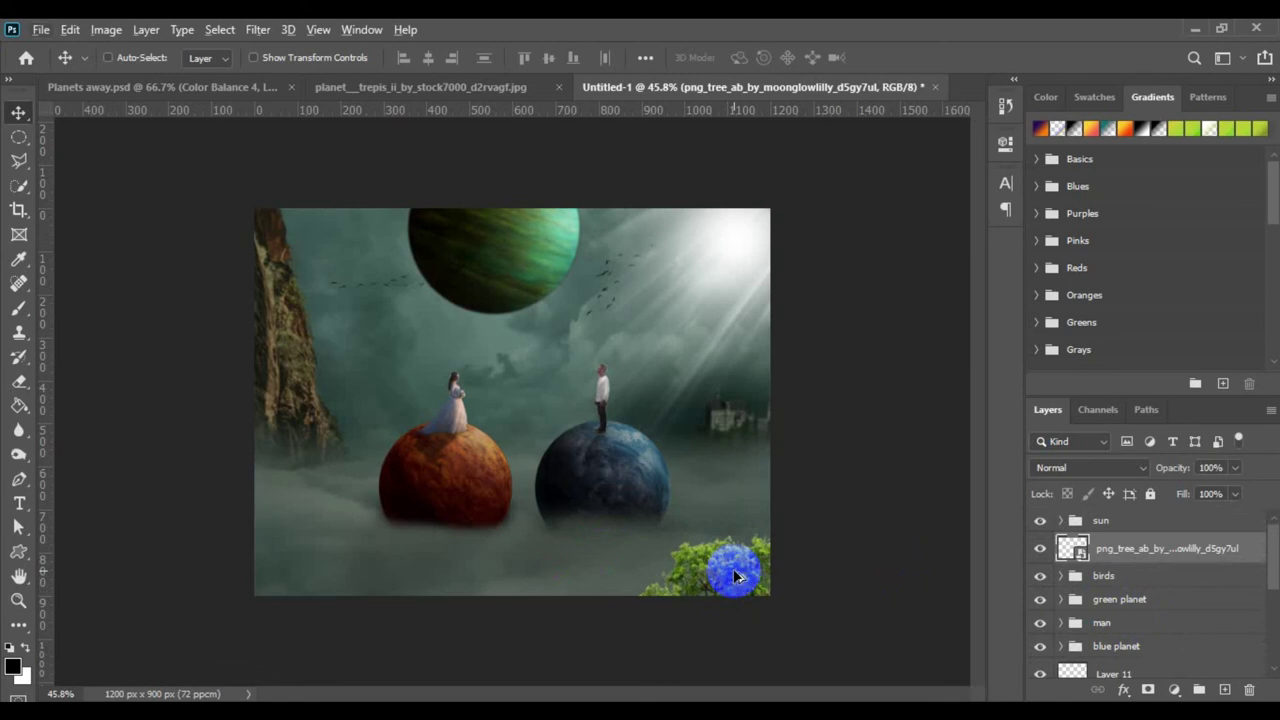
pyautogui.keyDown('alt'); pyautogui.moveTo(735, 577); pyautogui.dragTo(705, 585); pyautogui.keyUp('alt')
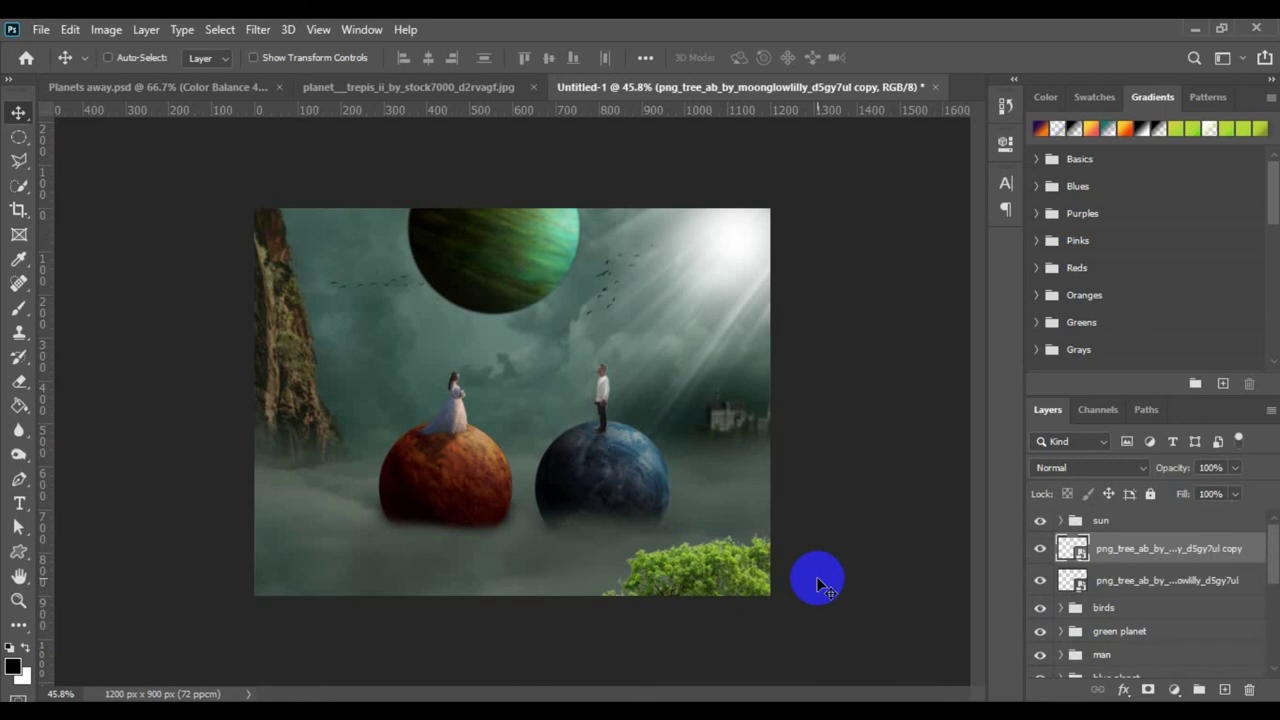
pyautogui.hotkey('ctrl', 't')
pyautogui.moveTo(811, 578); pyautogui.dragTo(837, 549)
pyautogui.moveTo(694, 563)
pyautogui.mouseDown()
pyautogui.moveTo(654, 591)
pyautogui.moveTo(676, 578)
pyautogui.mouseUp()
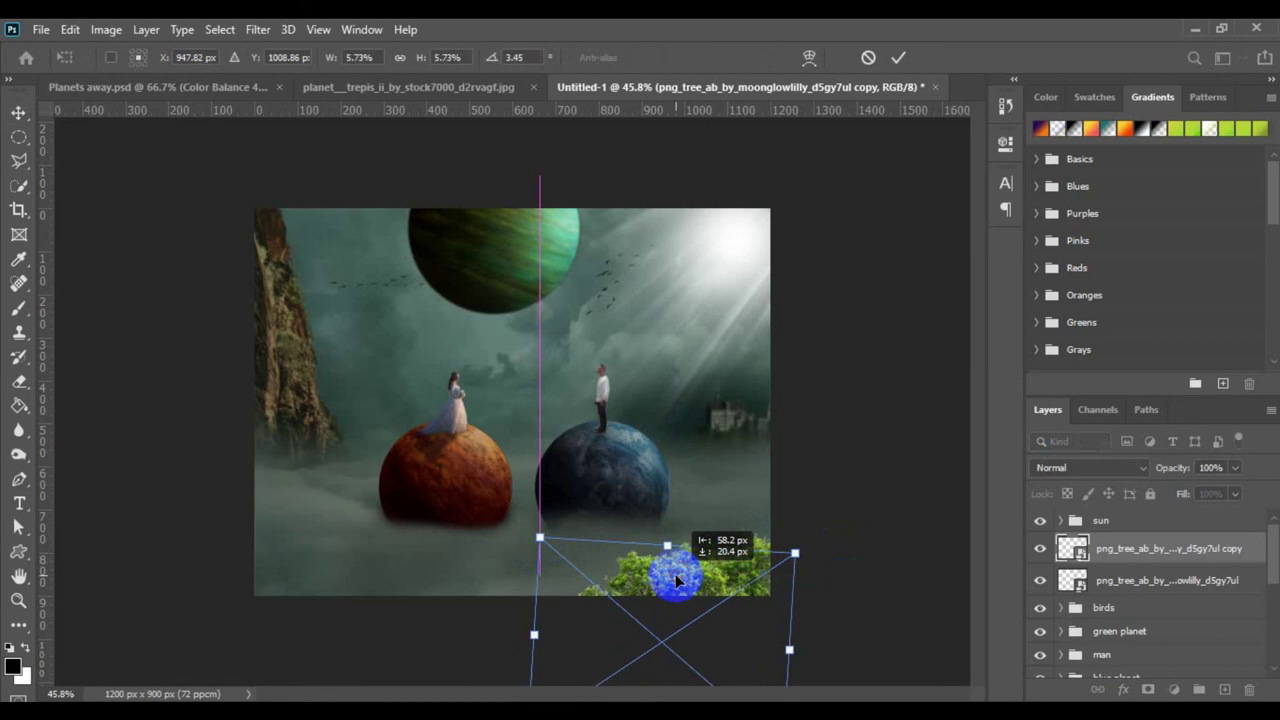
pyautogui.moveTo(796, 552); pyautogui.dragTo(778, 565)
pyautogui.moveTo(661, 575); pyautogui.dragTo(658, 577)
pyautogui.click(898, 57)
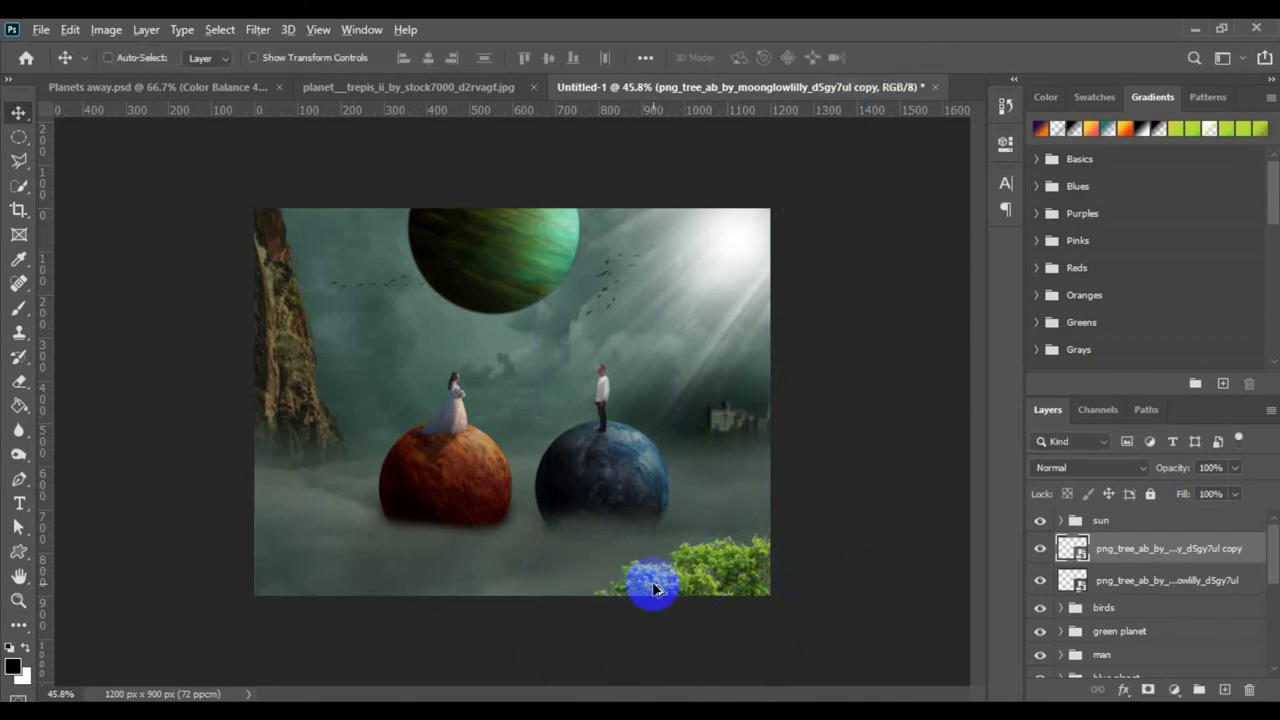
# - Move the copy to the lower left, duplicate it, and enlarge it into the lower-left corner
pyautogui.moveTo(643, 588); pyautogui.dragTo(297, 571)
pyautogui.hotkey('ctrl', 'j')
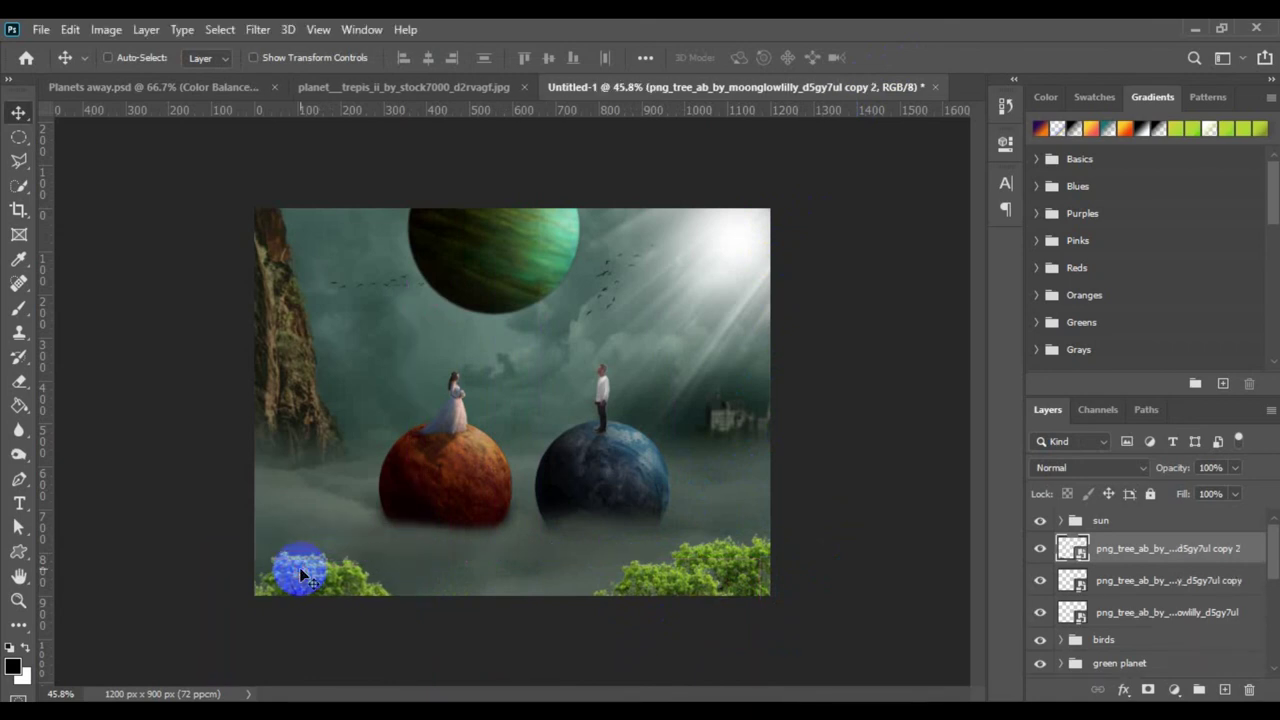
pyautogui.hotkey('ctrl', 't')
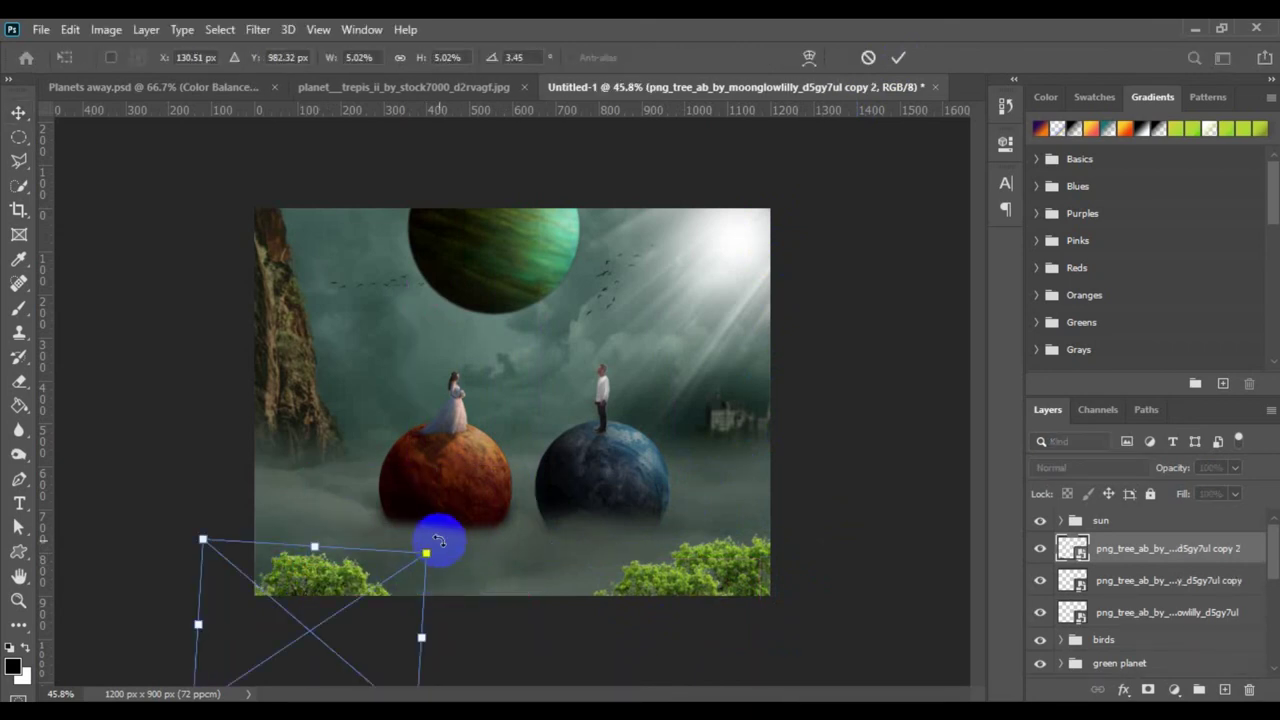
pyautogui.moveTo(426, 552); pyautogui.dragTo(512, 612)
pyautogui.moveTo(327, 589); pyautogui.dragTo(291, 588)
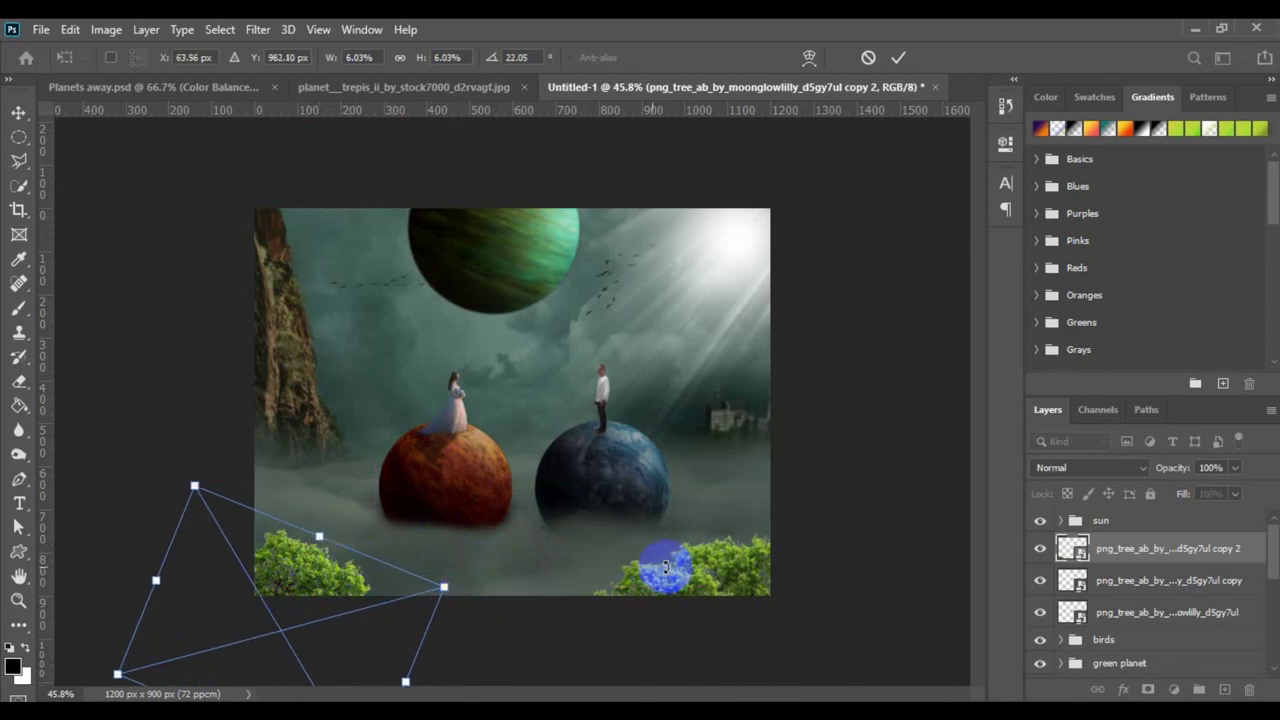
pyautogui.click(898, 57)
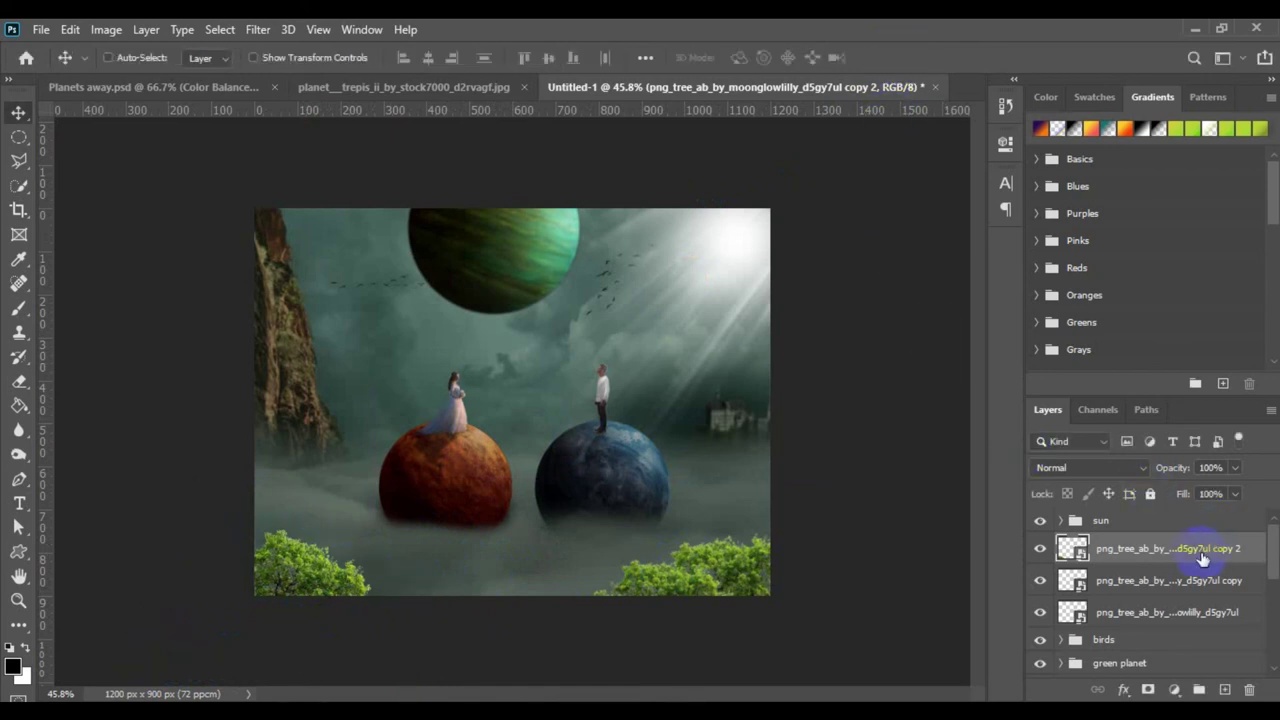
pyautogui.click(1175, 690)
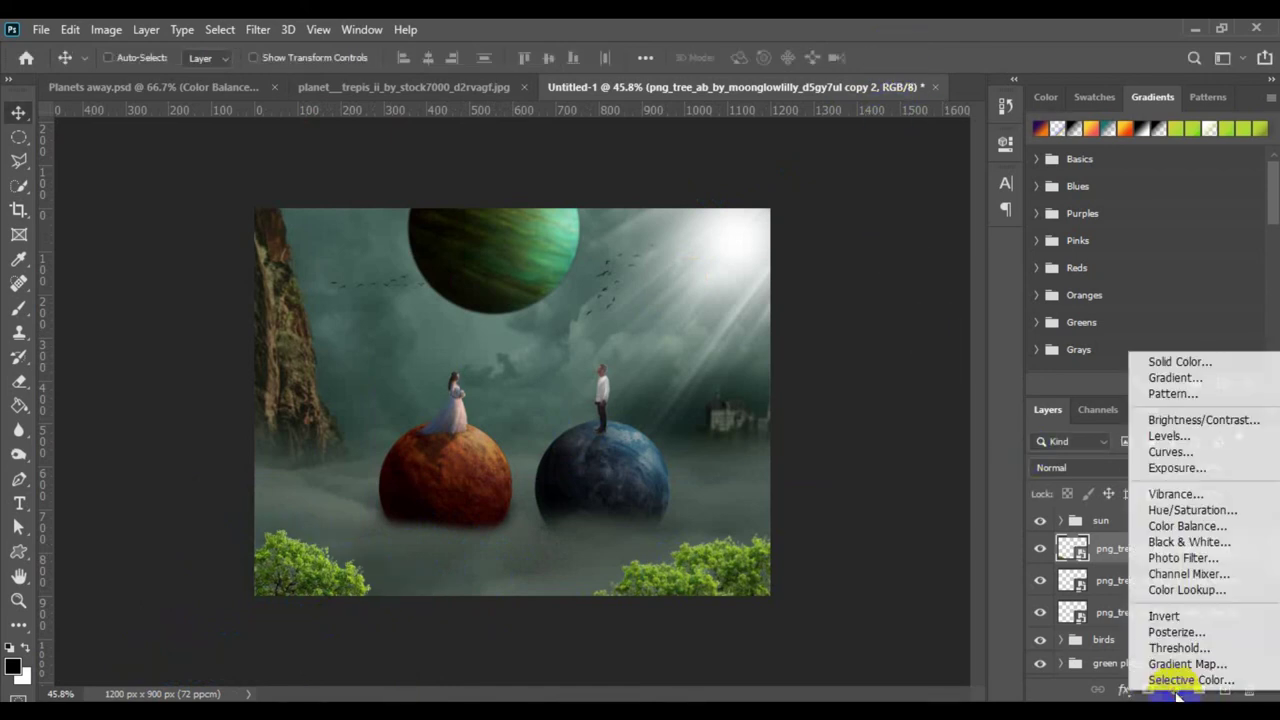
# - Darken the selected tree with a clipped Curves 9, lowering the curve's top point
pyautogui.click(1167, 452)
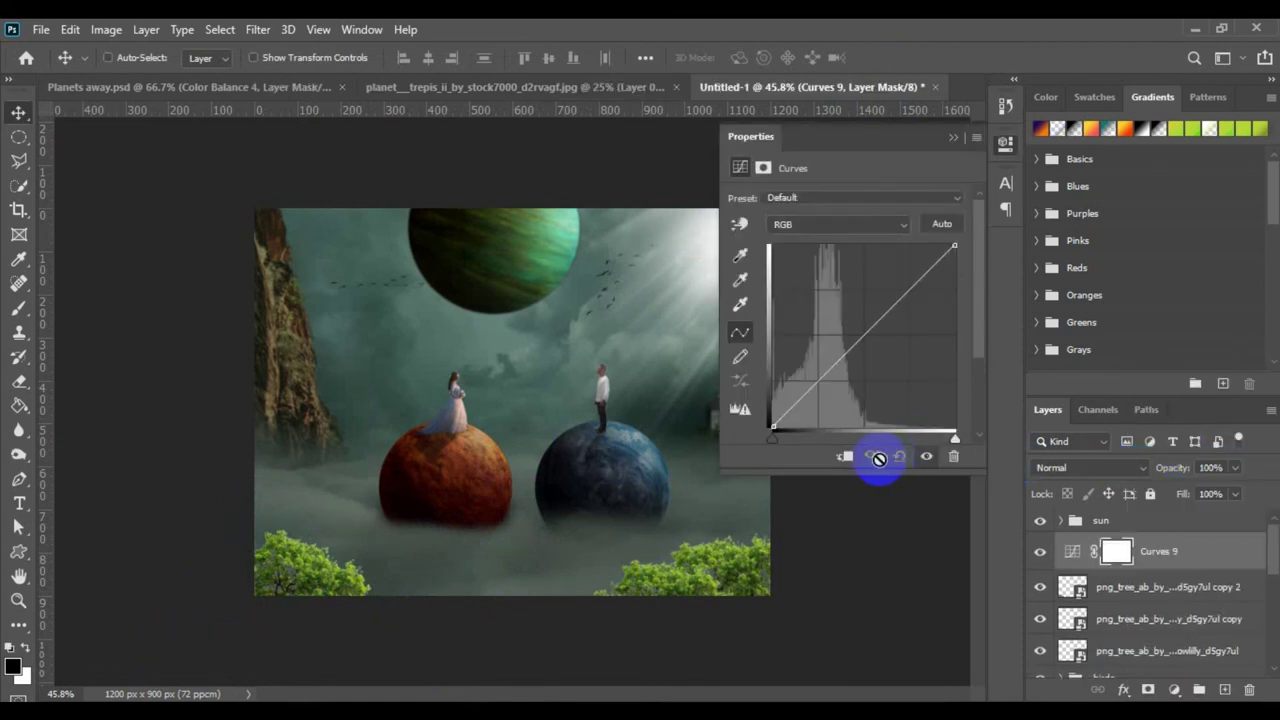
pyautogui.click(843, 457)
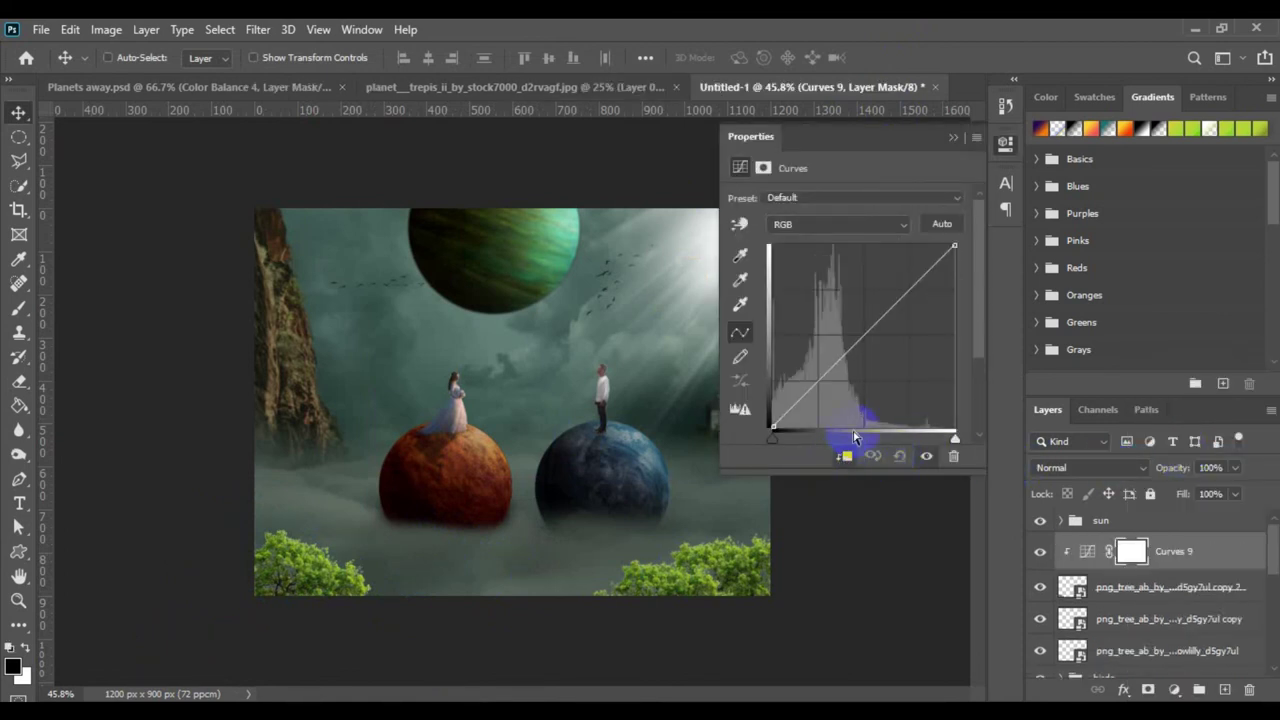
pyautogui.moveTo(953, 248); pyautogui.dragTo(958, 317)
pyautogui.click(873, 366)
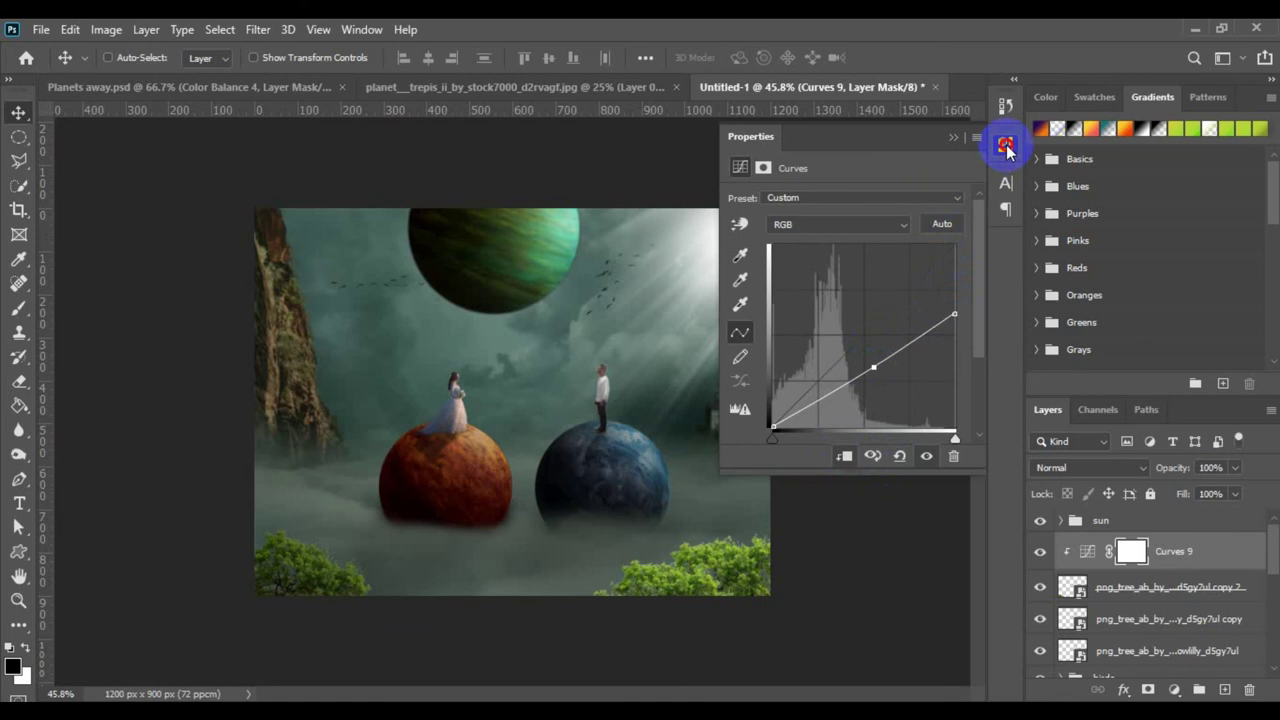
pyautogui.click(1006, 148)
# - Darken the first tree copy with a clipped Curves 10, pulling the top and midpoint down
pyautogui.click(1188, 621)
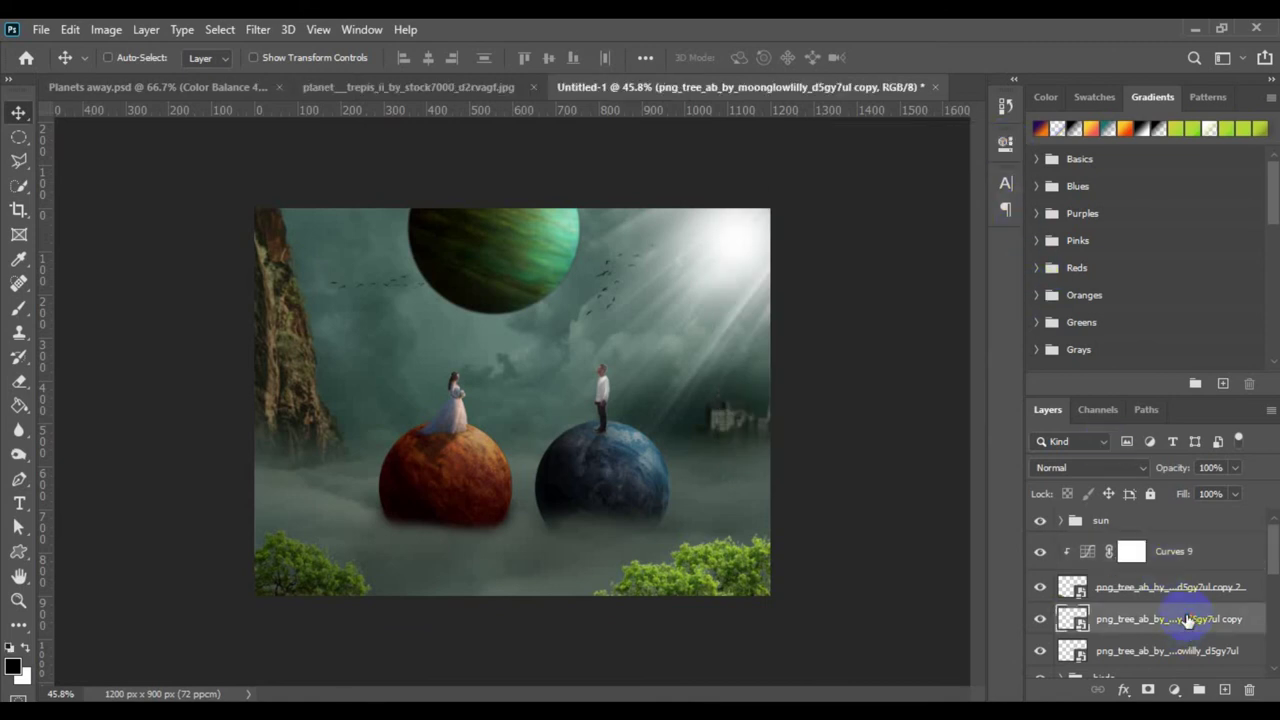
pyautogui.click(1180, 692)
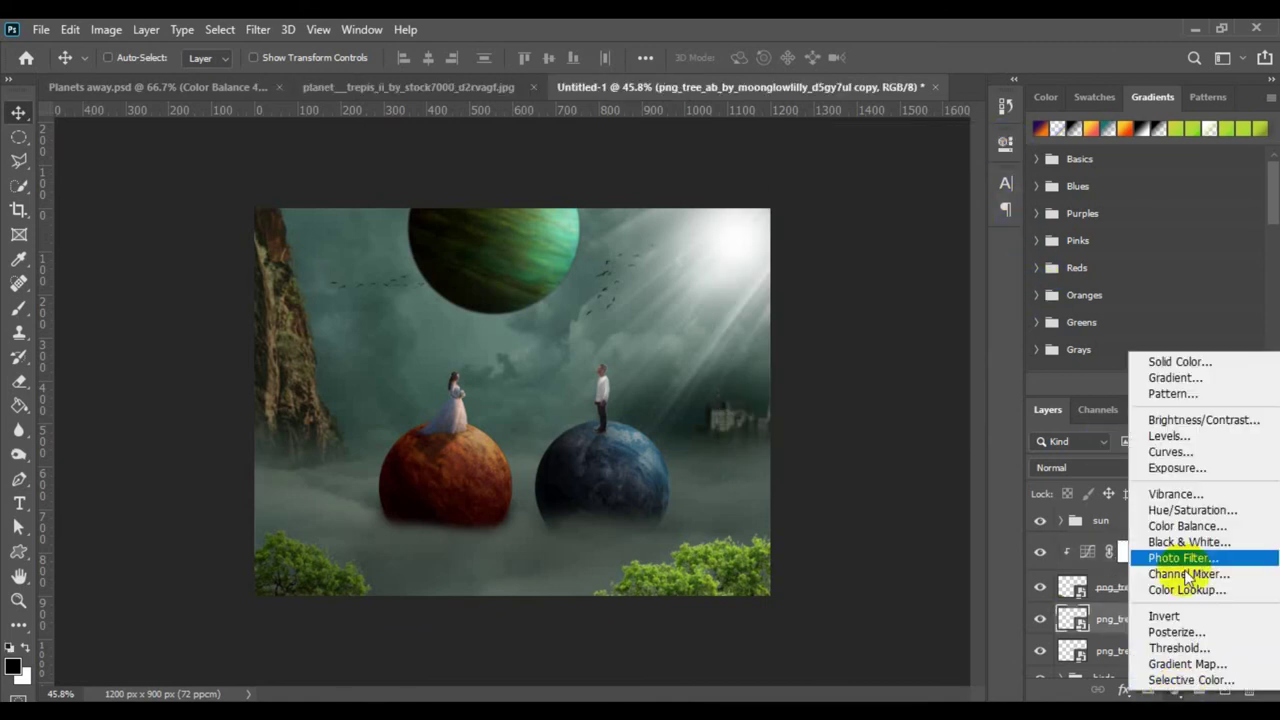
pyautogui.click(1202, 452)
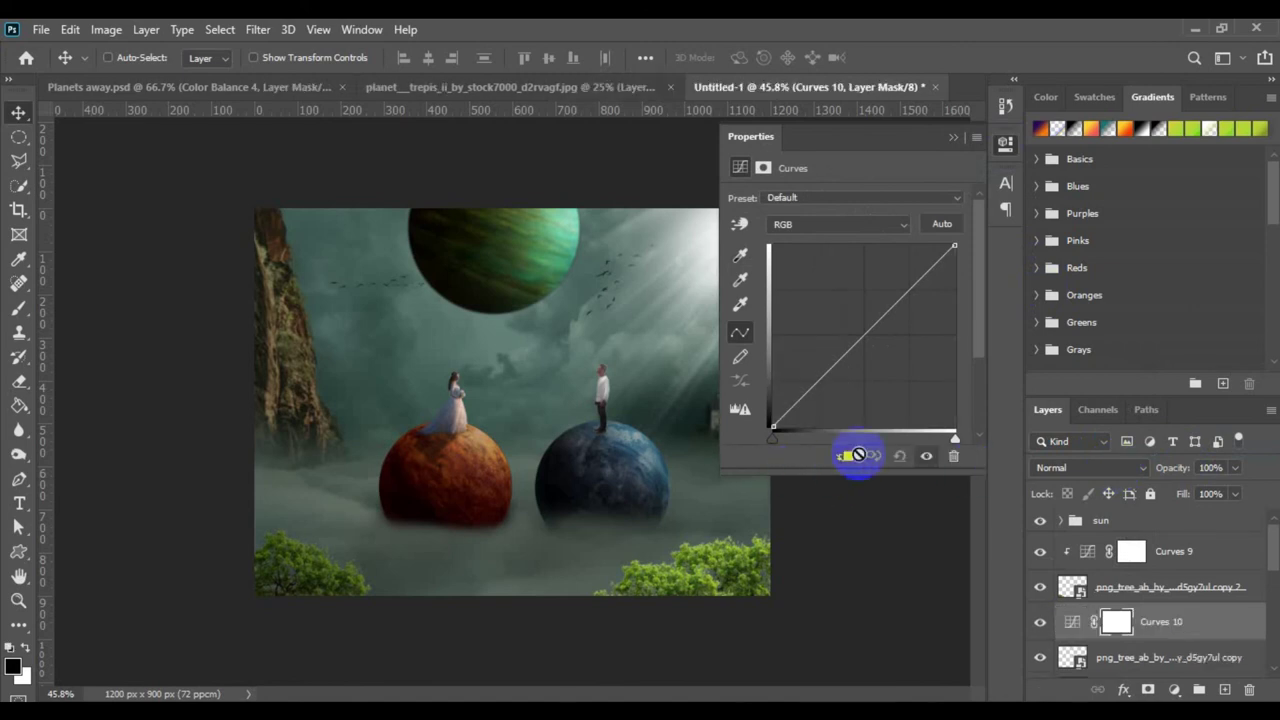
pyautogui.click(845, 458)
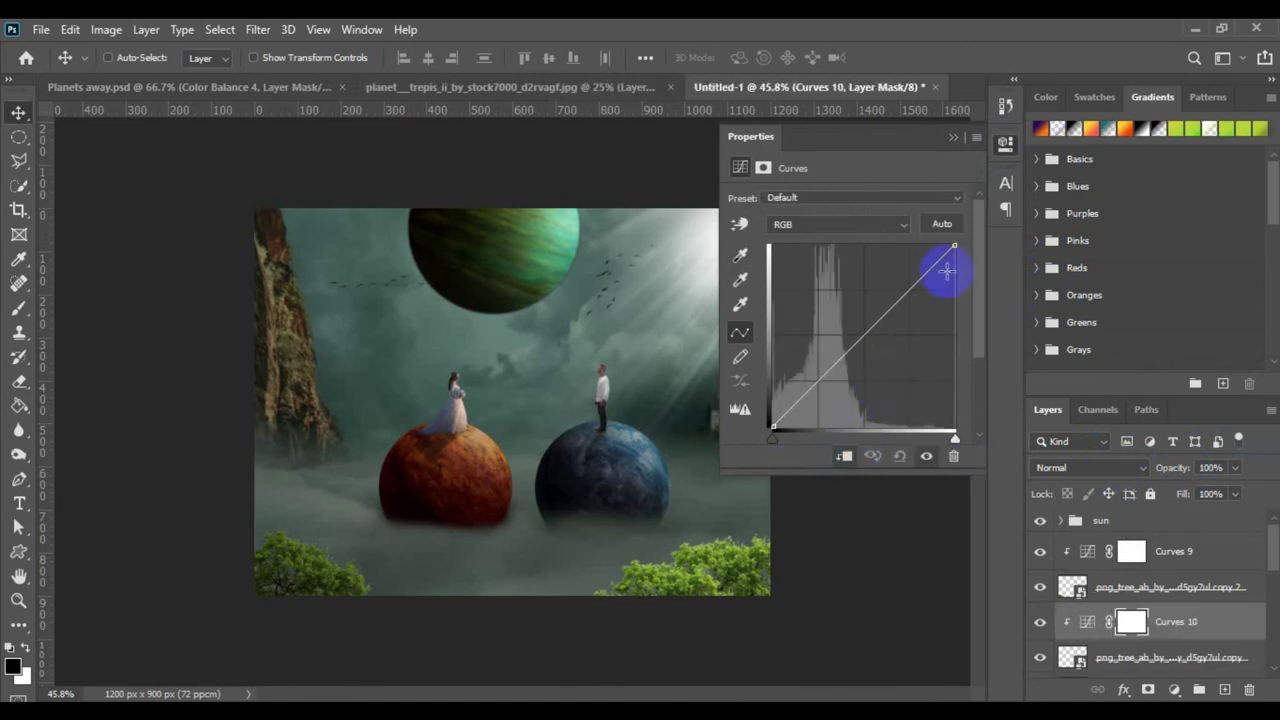
pyautogui.moveTo(954, 246); pyautogui.dragTo(962, 304)
pyautogui.click(853, 383)
pyautogui.moveTo(870, 372); pyautogui.dragTo(873, 381)
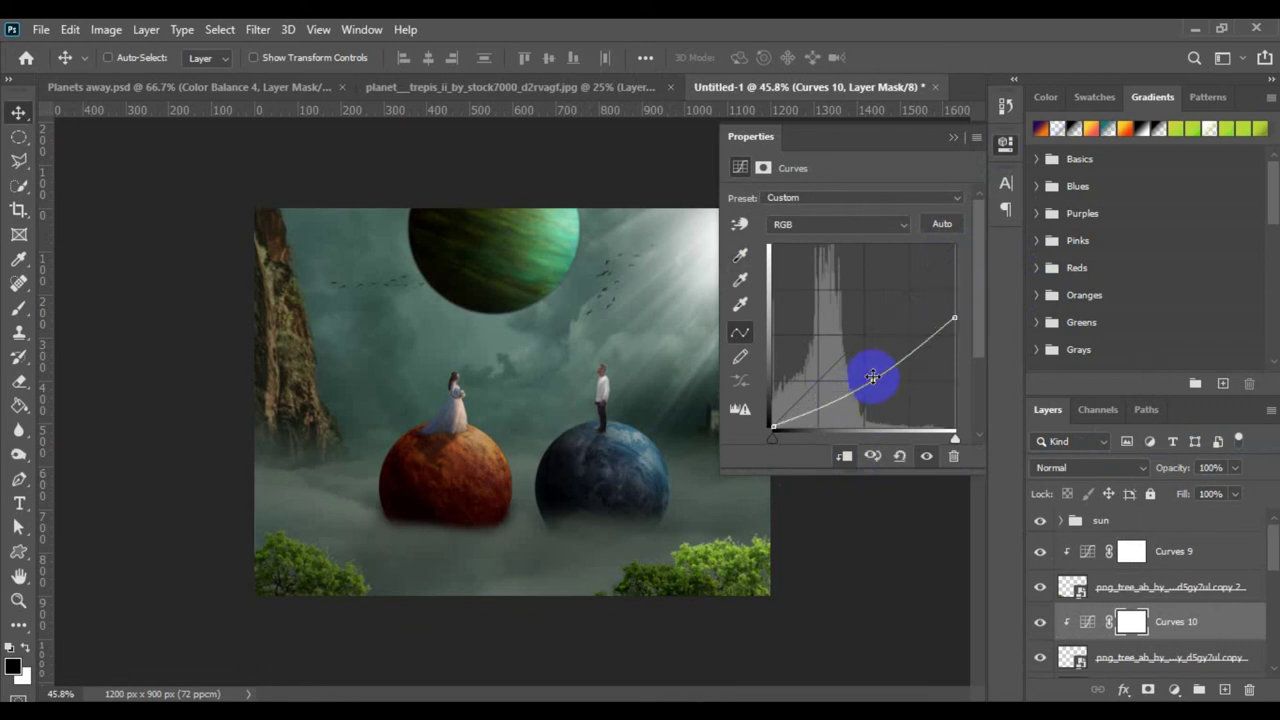
pyautogui.click(1006, 145)
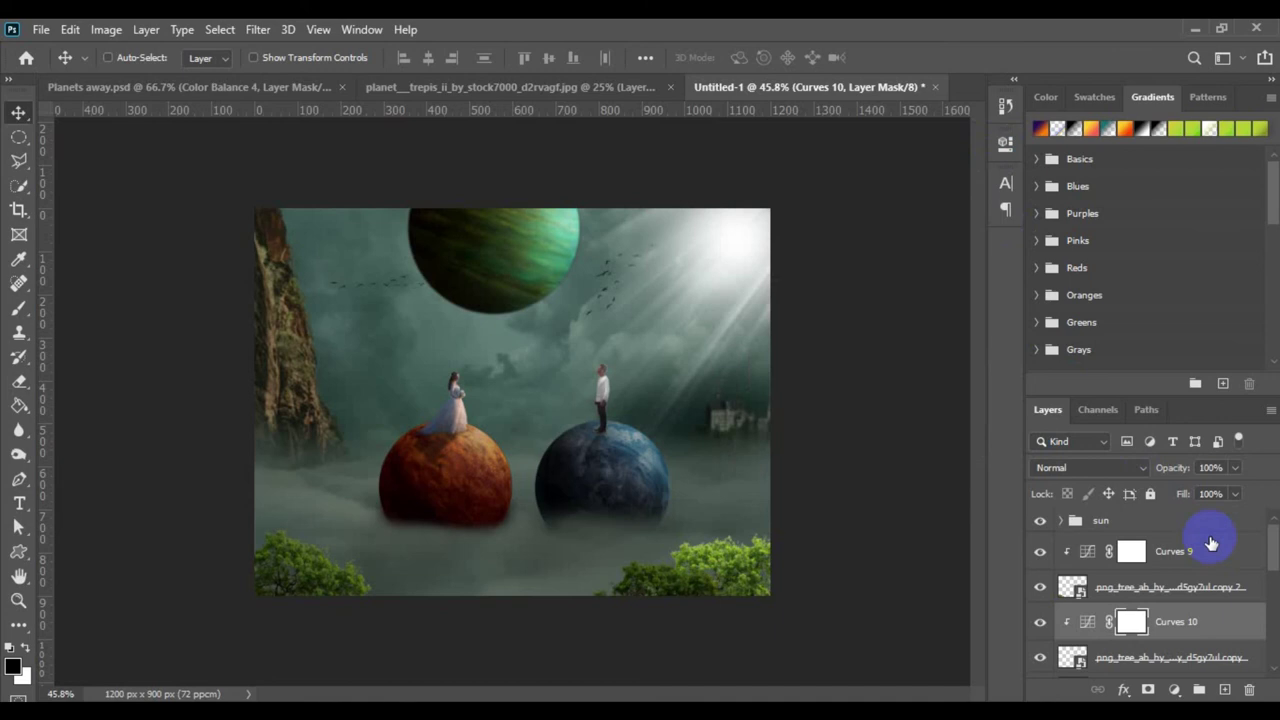
pyautogui.scroll(-2, 1200, 560)
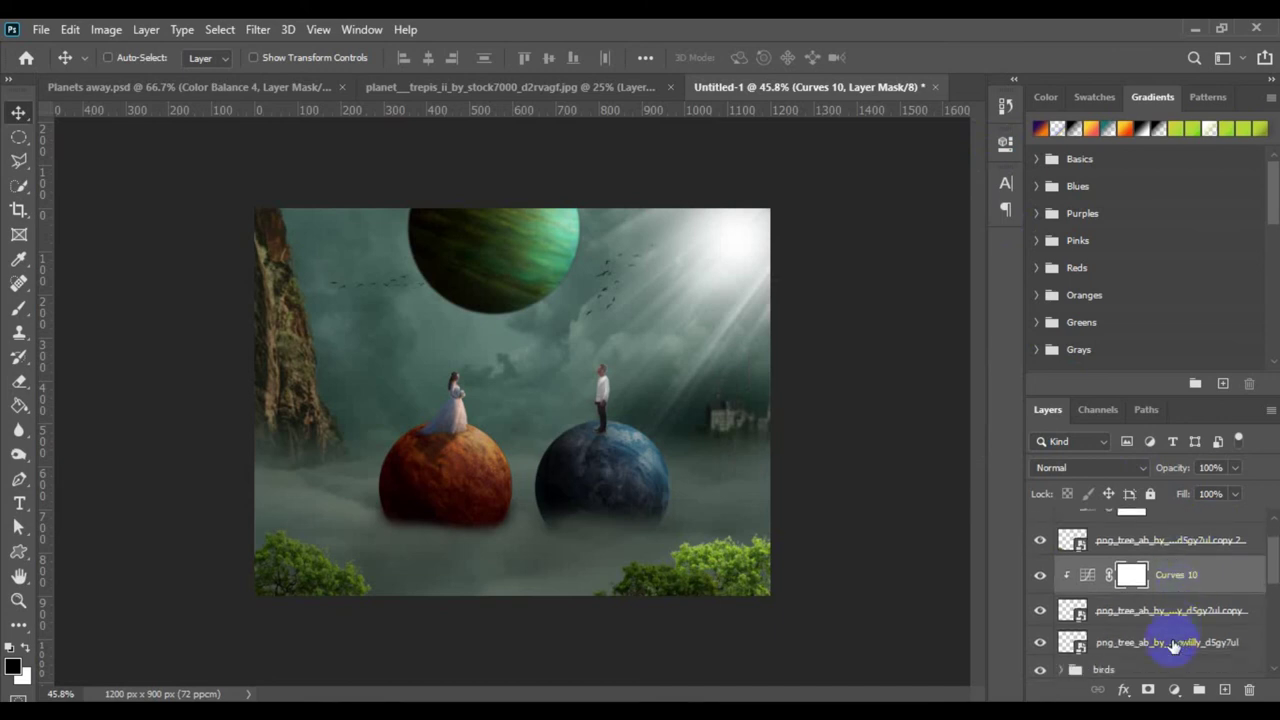
# - Darken the original tree with a clipped Curves 11, lowering the top and midtones
pyautogui.click(1175, 645)
pyautogui.click(1175, 690)
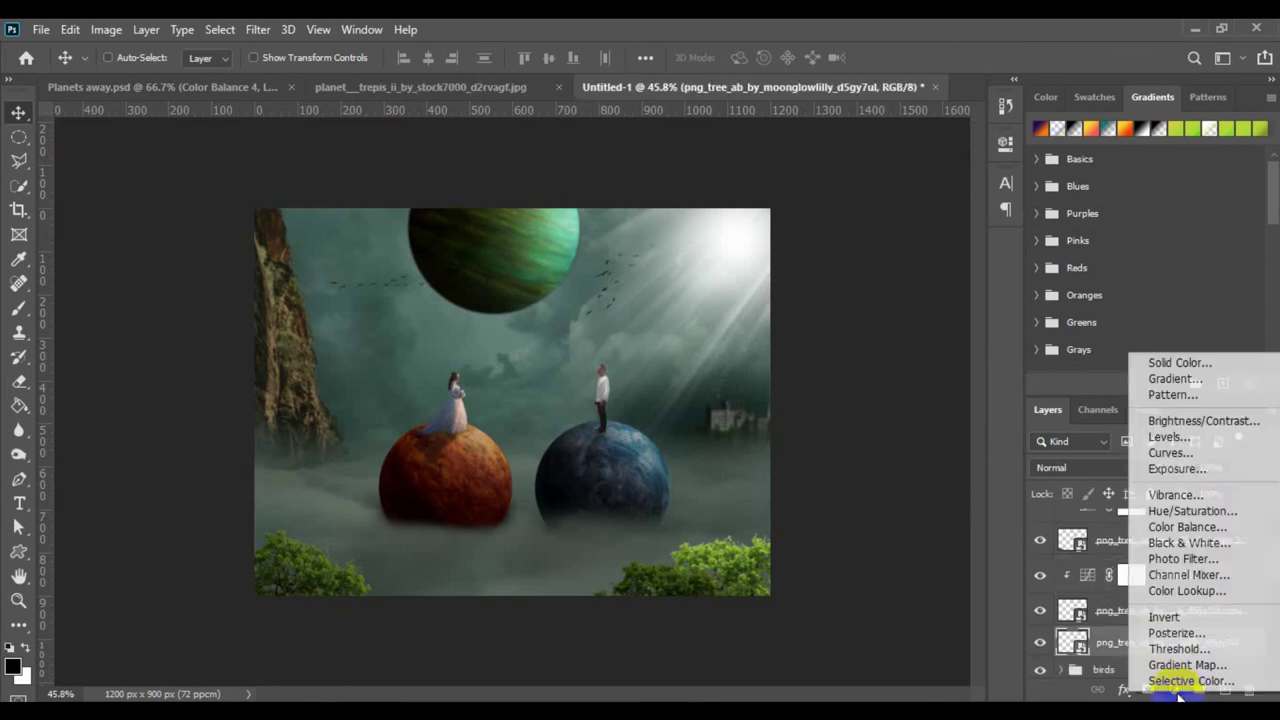
pyautogui.click(1170, 453)
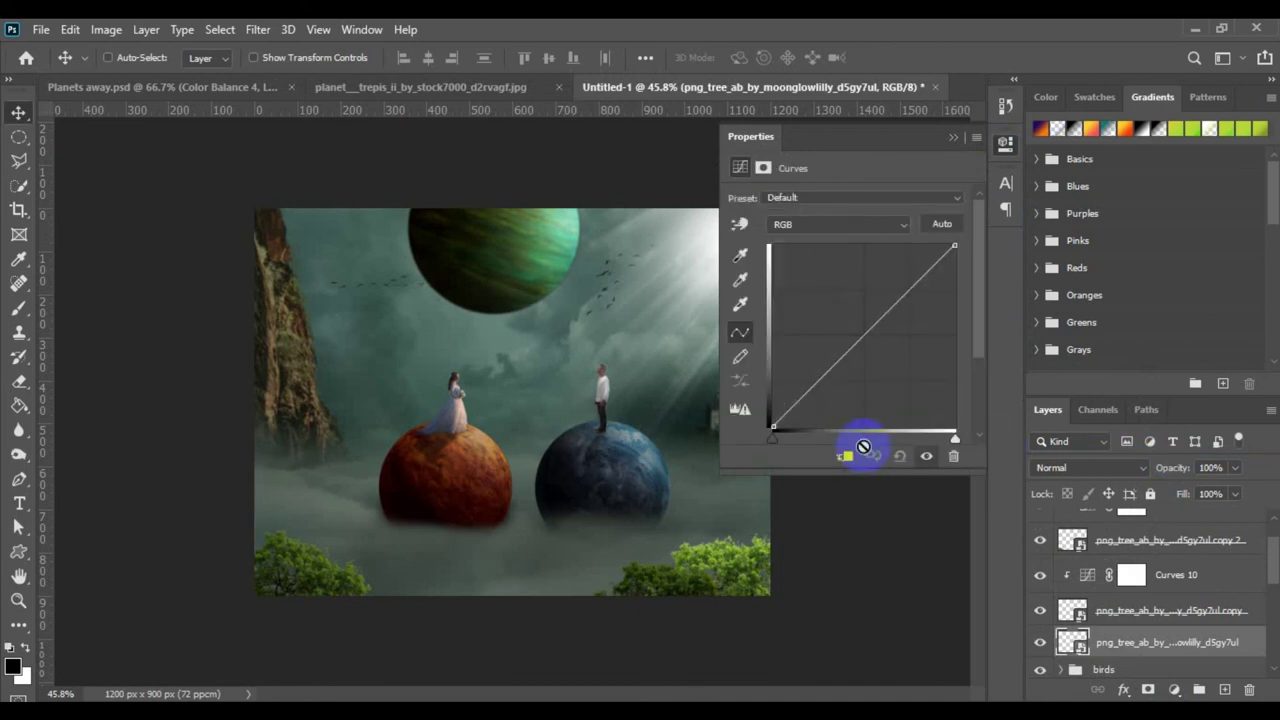
pyautogui.click(845, 458)
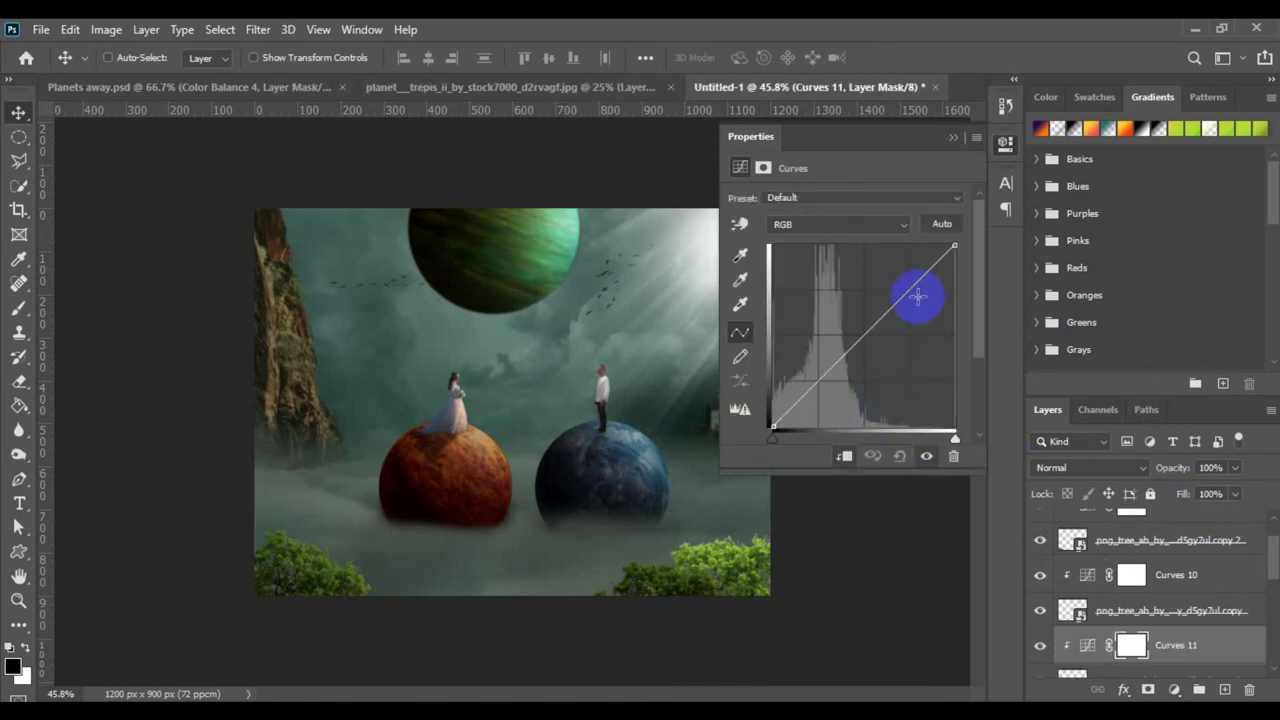
pyautogui.moveTo(954, 246); pyautogui.dragTo(954, 314)
pyautogui.moveTo(889, 374); pyautogui.dragTo(890, 381)
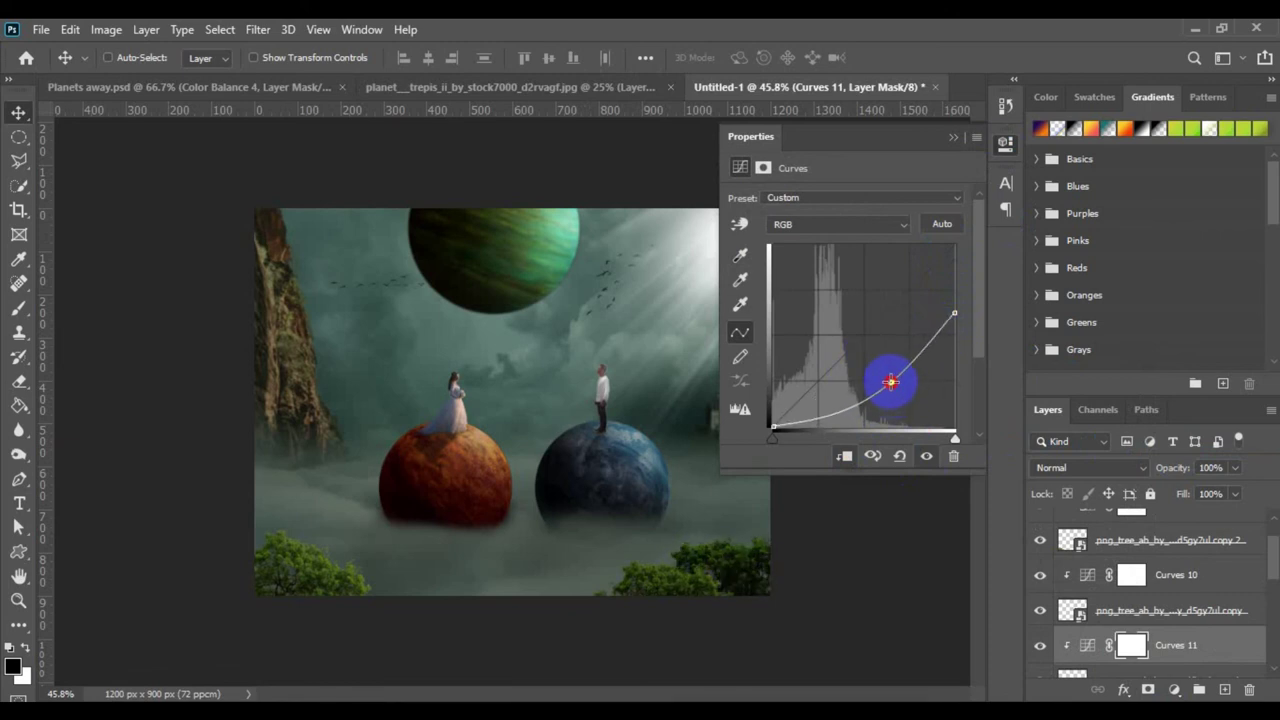
pyautogui.moveTo(890, 381); pyautogui.dragTo(890, 378)
pyautogui.click(953, 316)
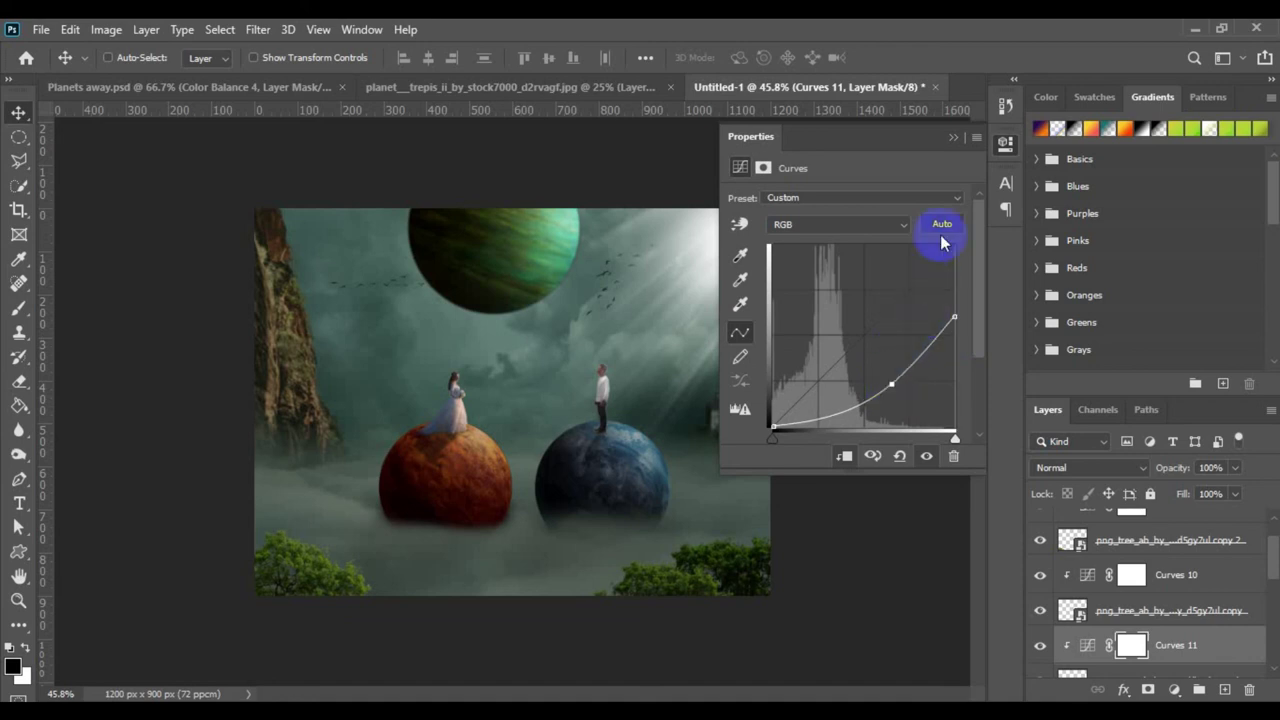
pyautogui.click(1004, 148)
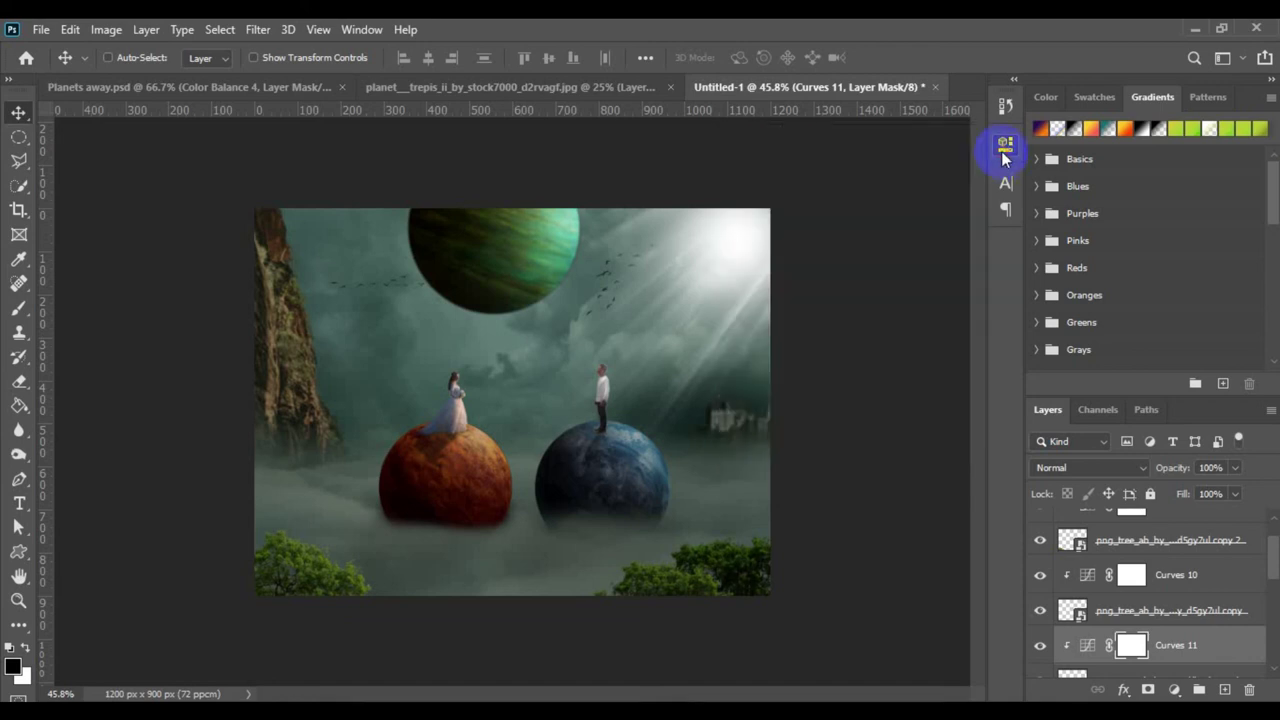
pyautogui.scroll(-1, 1248, 663)
pyautogui.click(1227, 660)
pyautogui.scroll(2, 1227, 664)
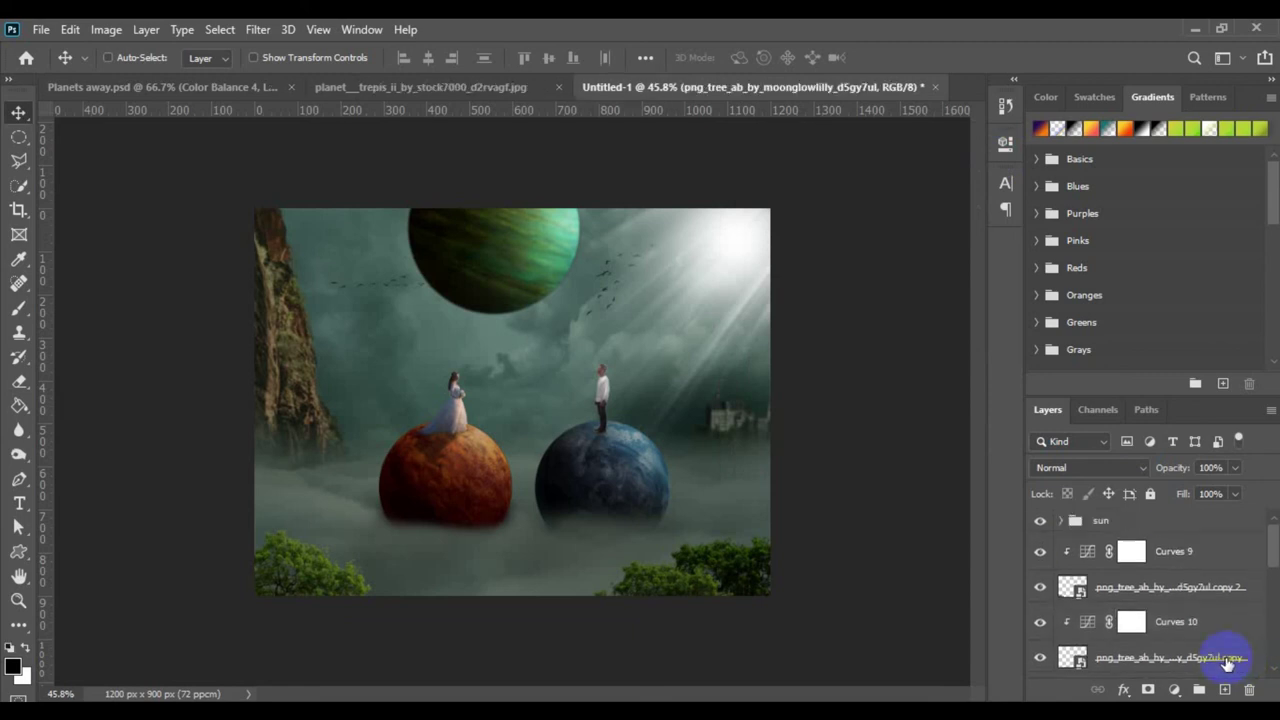
pyautogui.keyDown('shift'); pyautogui.click(1222, 553); pyautogui.keyUp('shift')
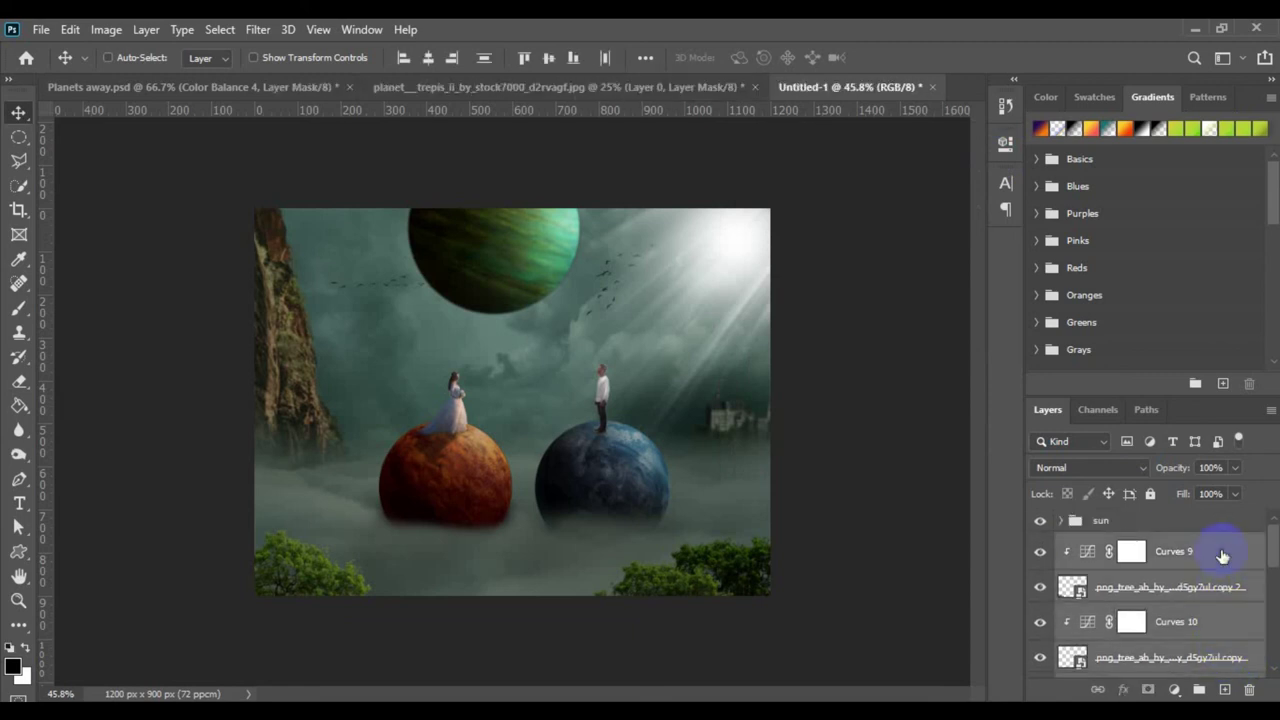
# - Group the selected tree layers and name the group 'trees'
pyautogui.hotkey('ctrl', 'g')
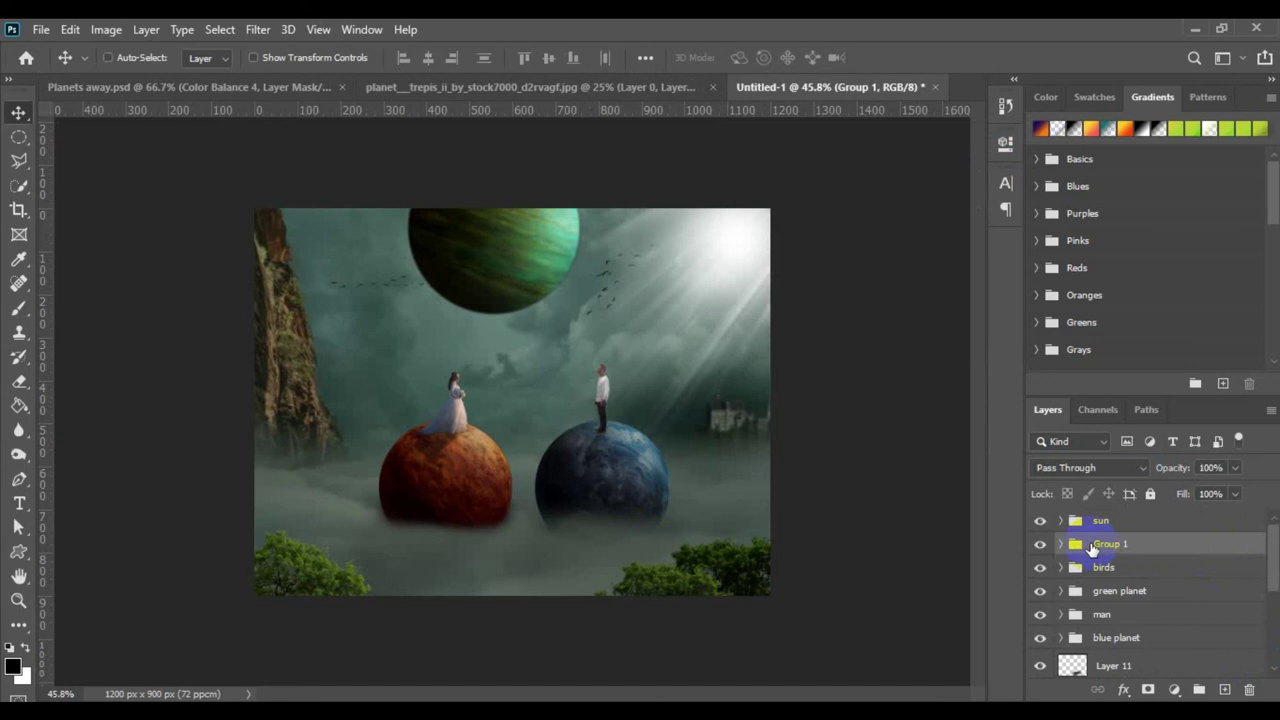
pyautogui.doubleClick(1111, 543)
pyautogui.write('trees')
pyautogui.press('Return')
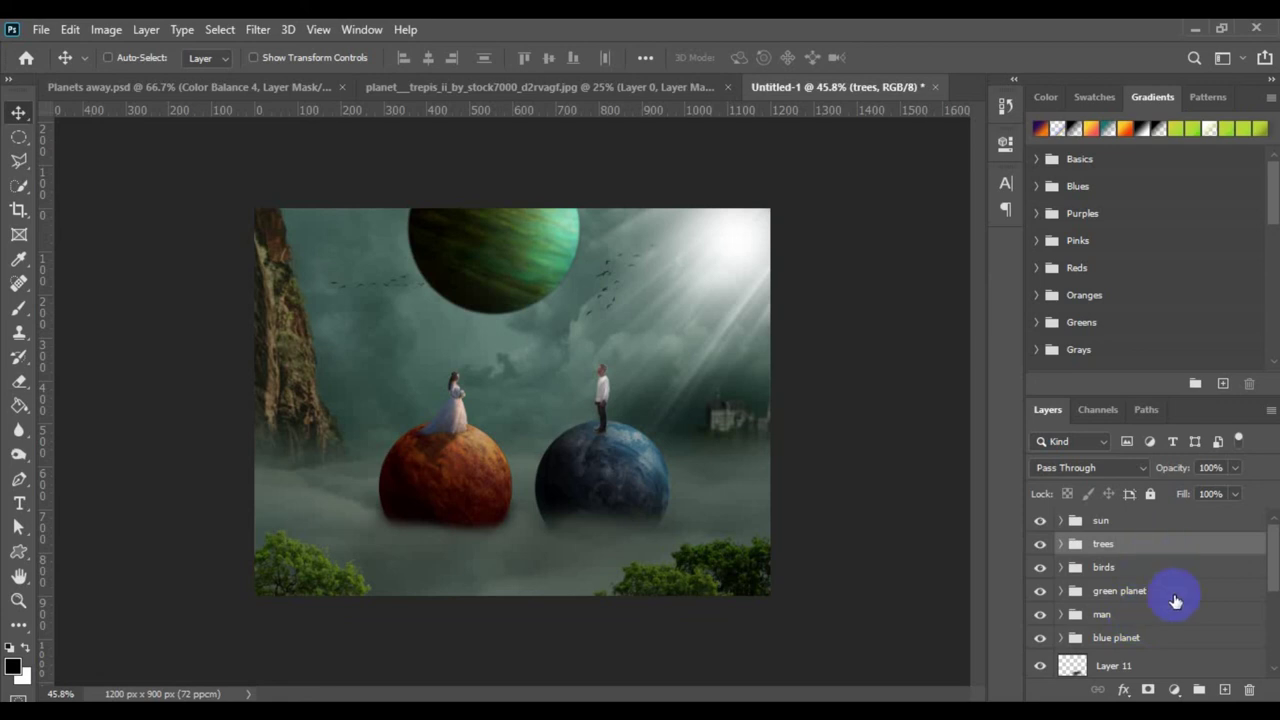
# - Desaturate the trees with a clipped Hue/Saturation at -45, then start closing the green planet image
pyautogui.click(1175, 688)
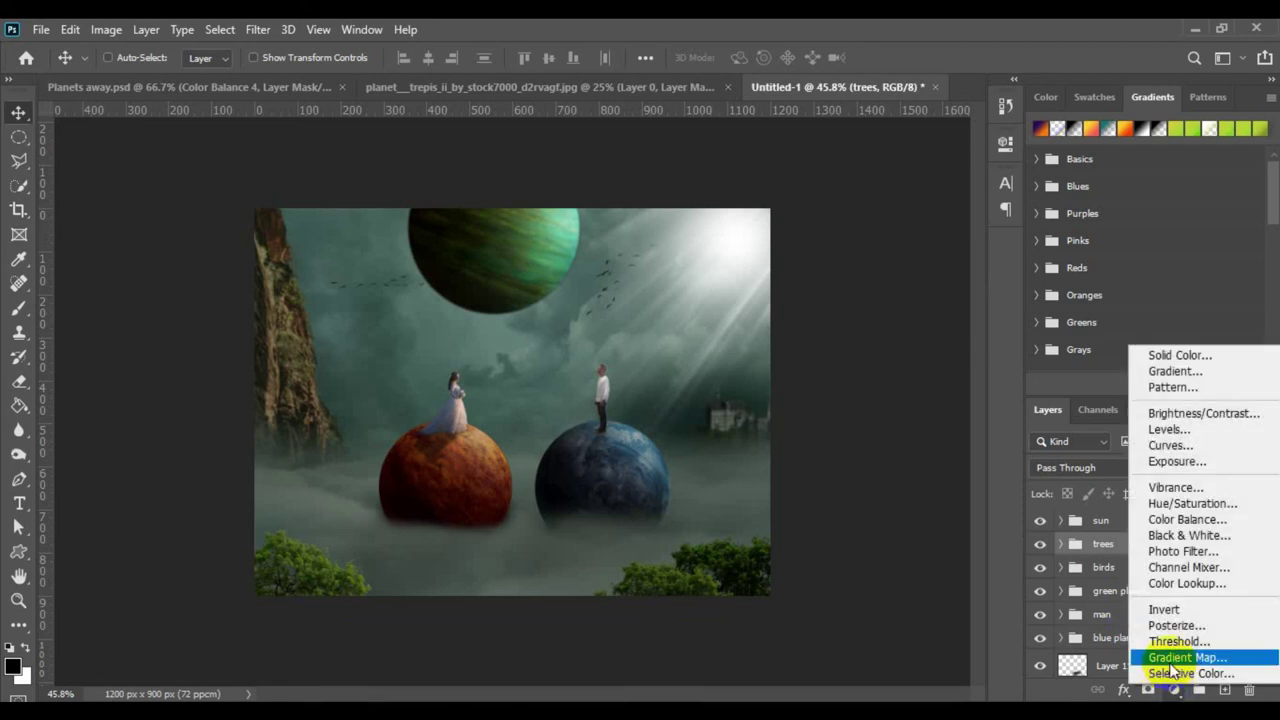
pyautogui.click(1216, 508)
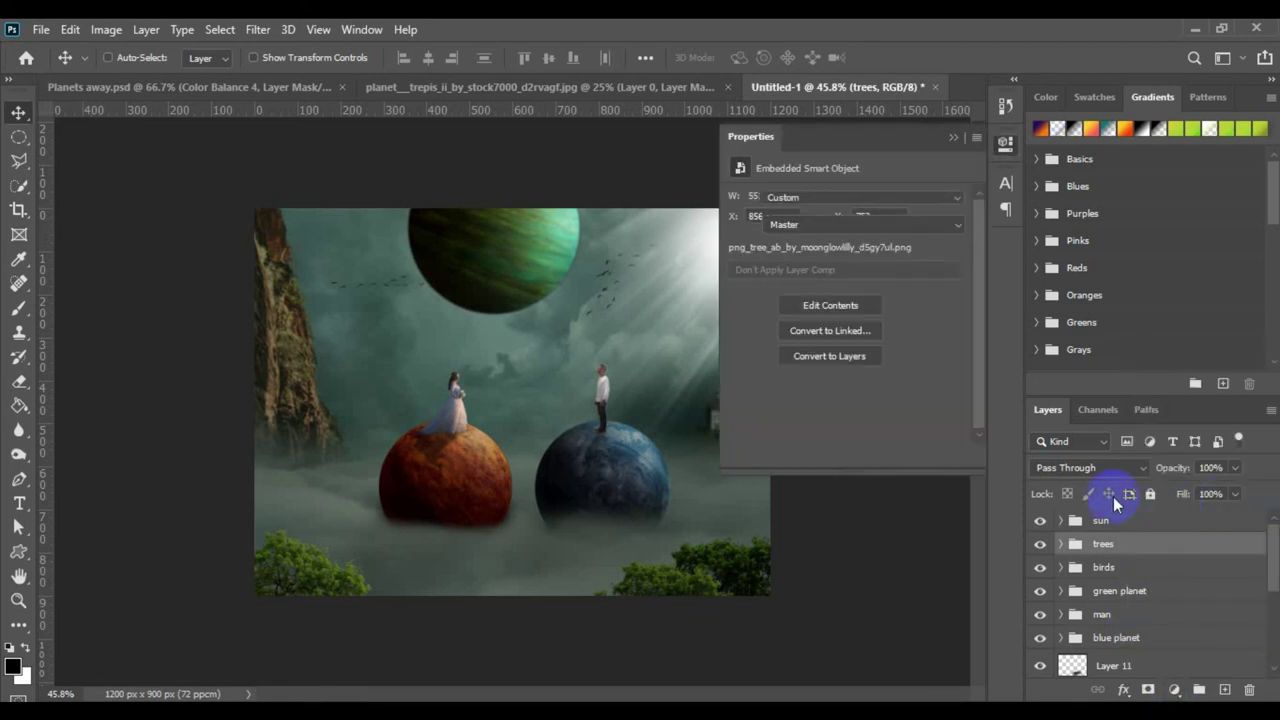
pyautogui.click(845, 456)
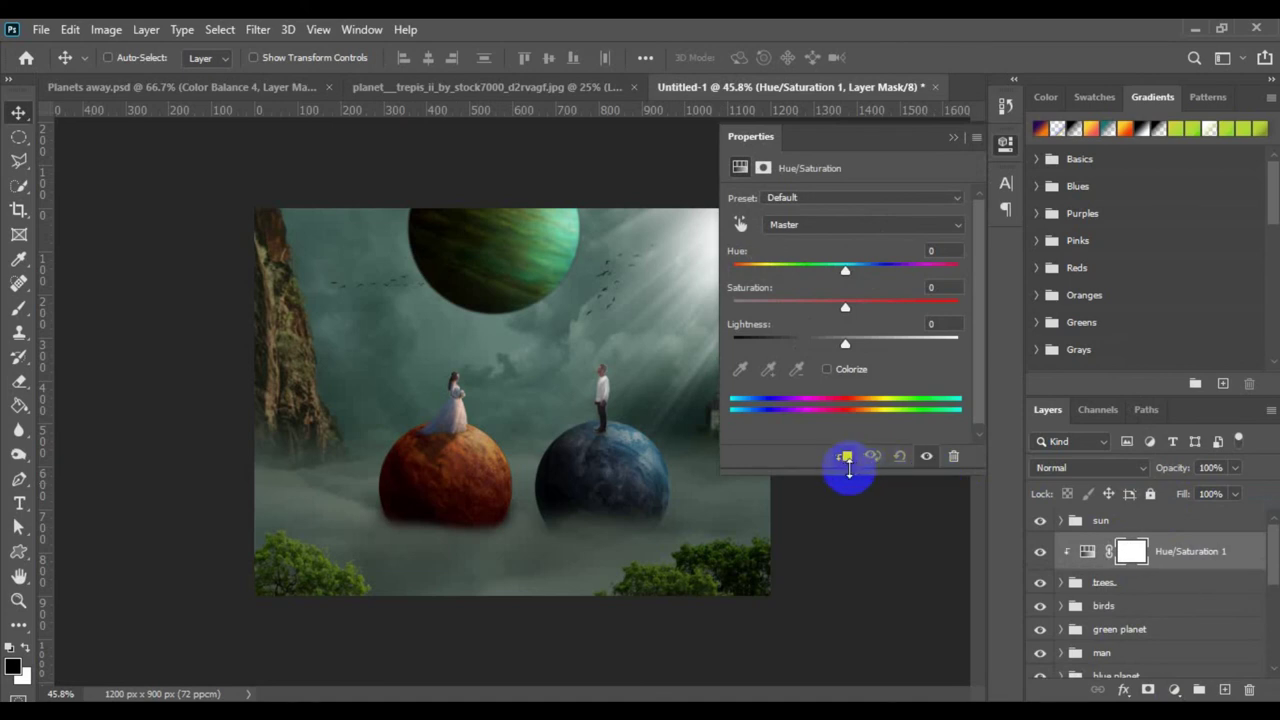
pyautogui.moveTo(845, 311); pyautogui.dragTo(795, 311)
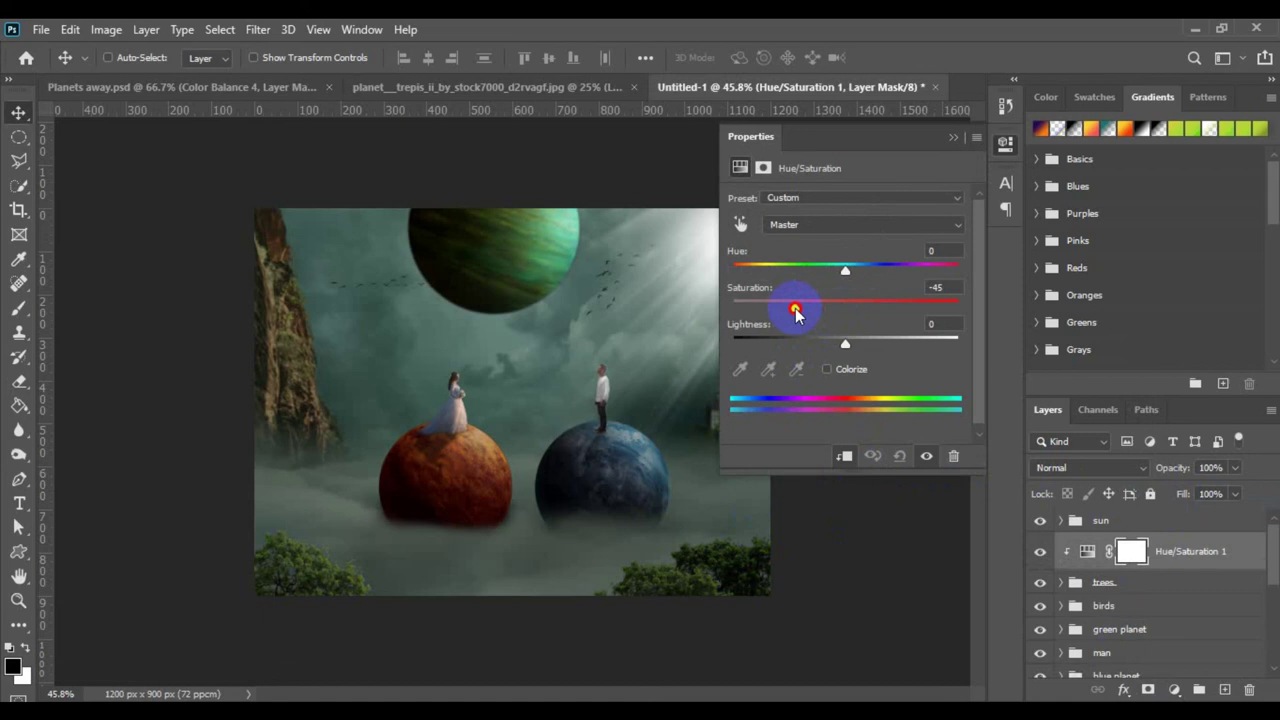
pyautogui.click(875, 458)
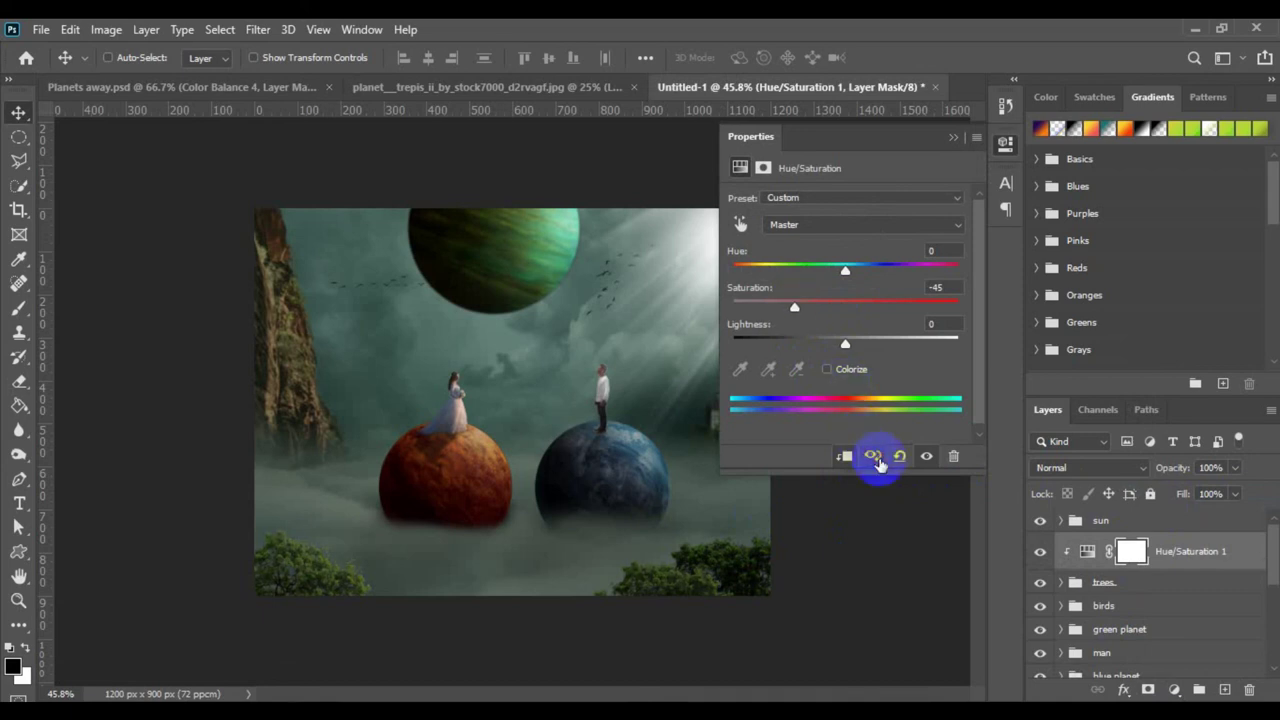
pyautogui.click(1003, 143)
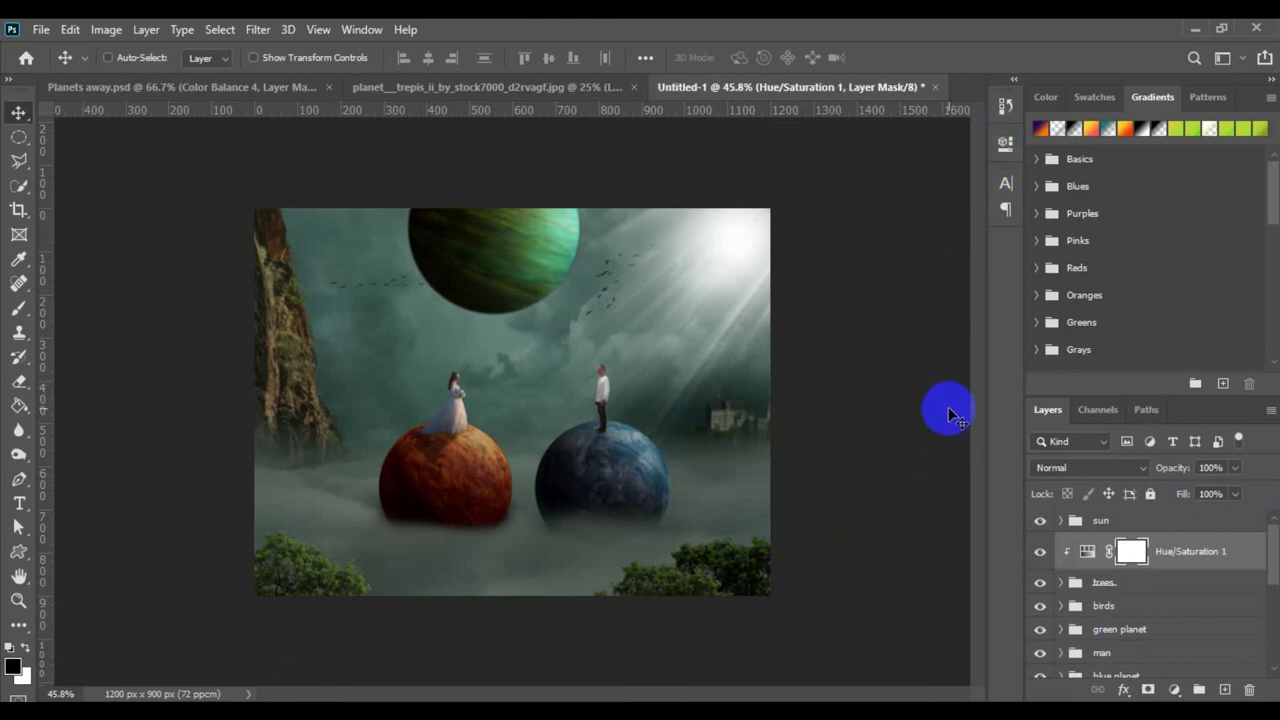
pyautogui.scroll(3, 948, 406)
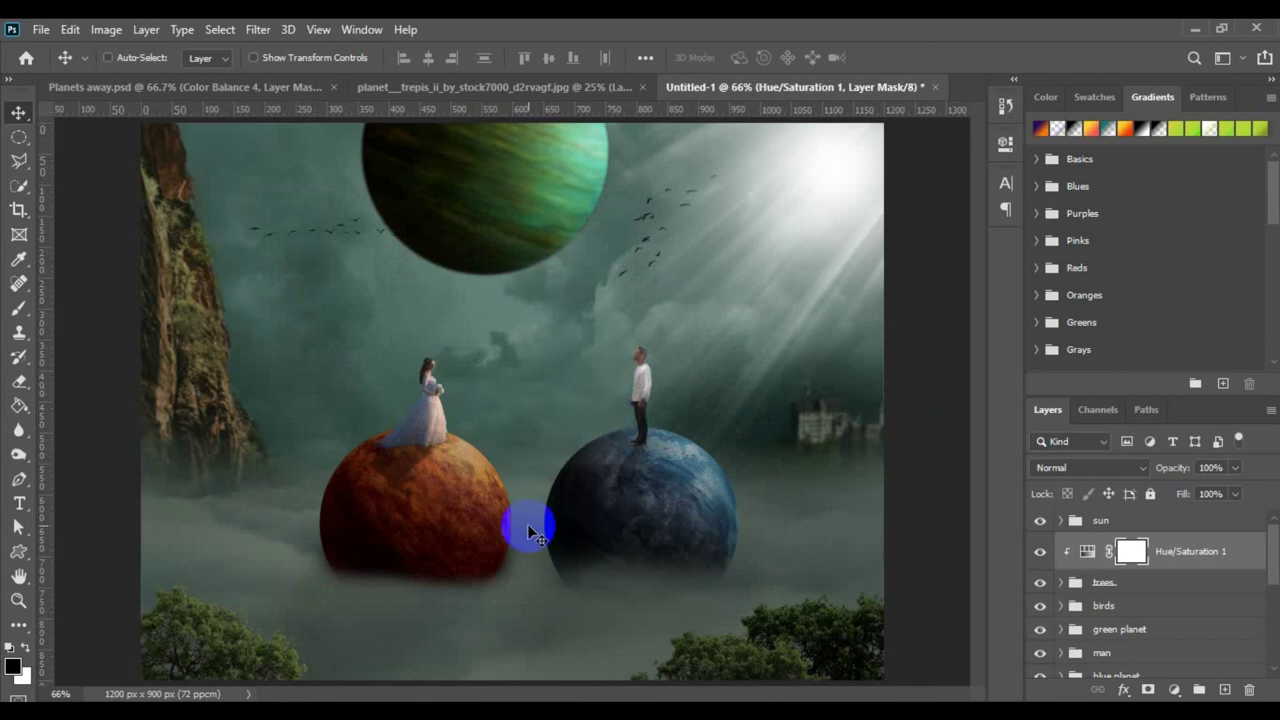
pyautogui.click(409, 88)
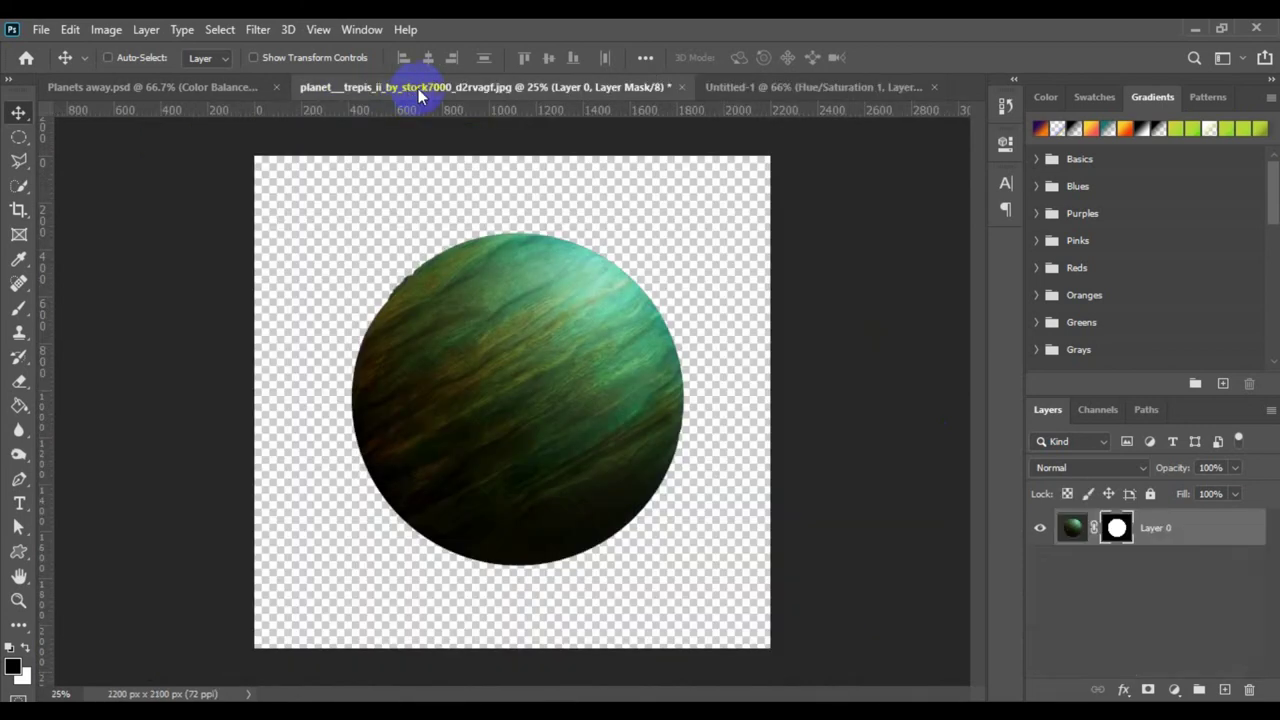
pyautogui.click(681, 87)
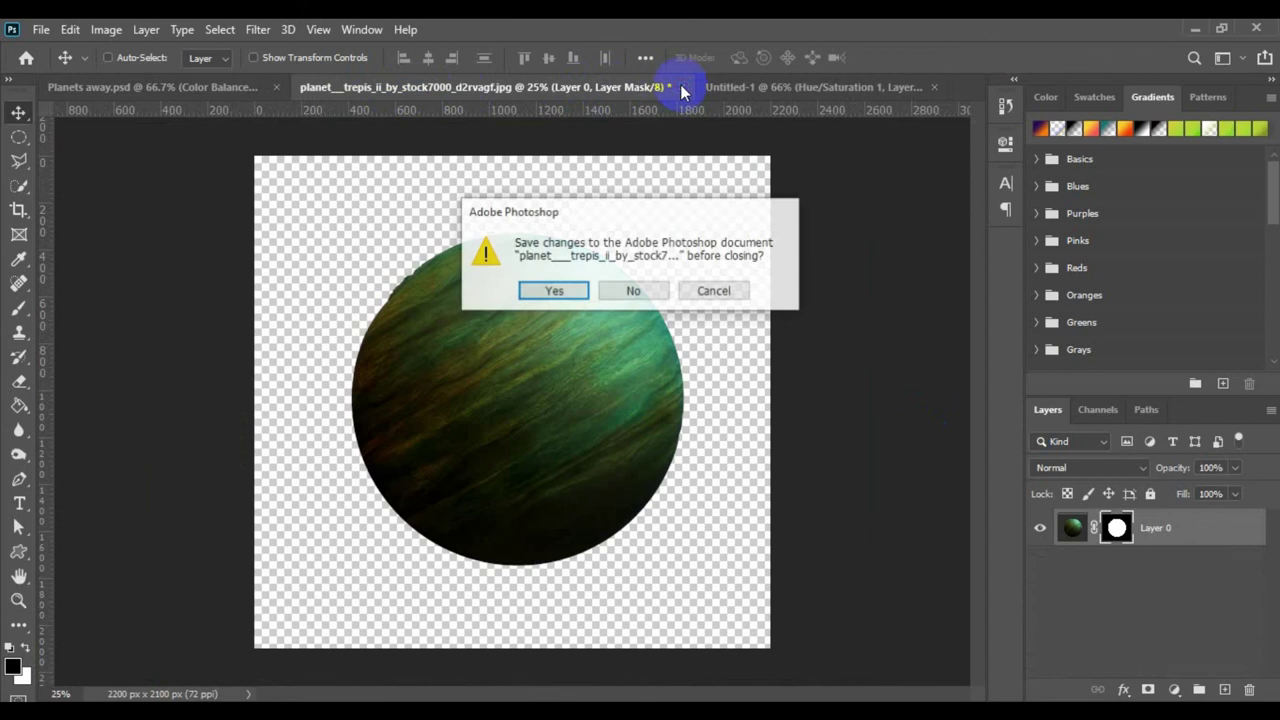
# - Close the green planet image without saving and view the Planets away composite for reference
pyautogui.click(635, 291)
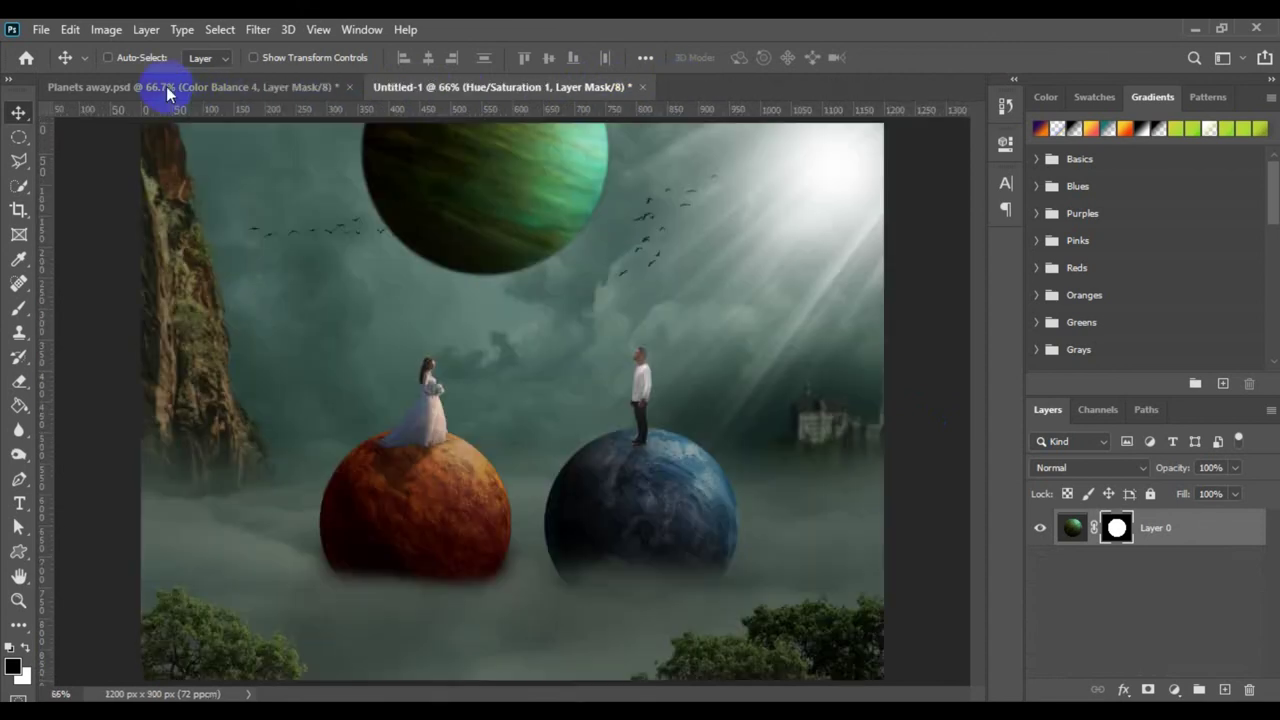
pyautogui.click(167, 90)
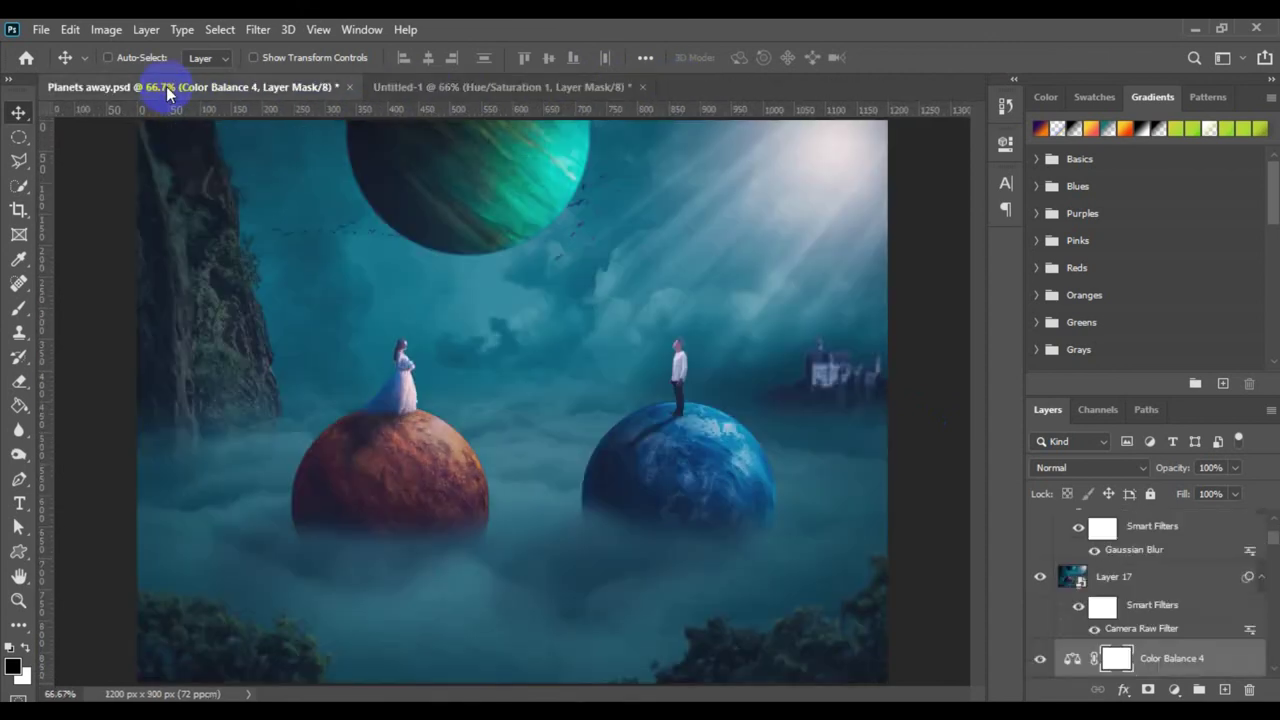
pyautogui.click(432, 88)
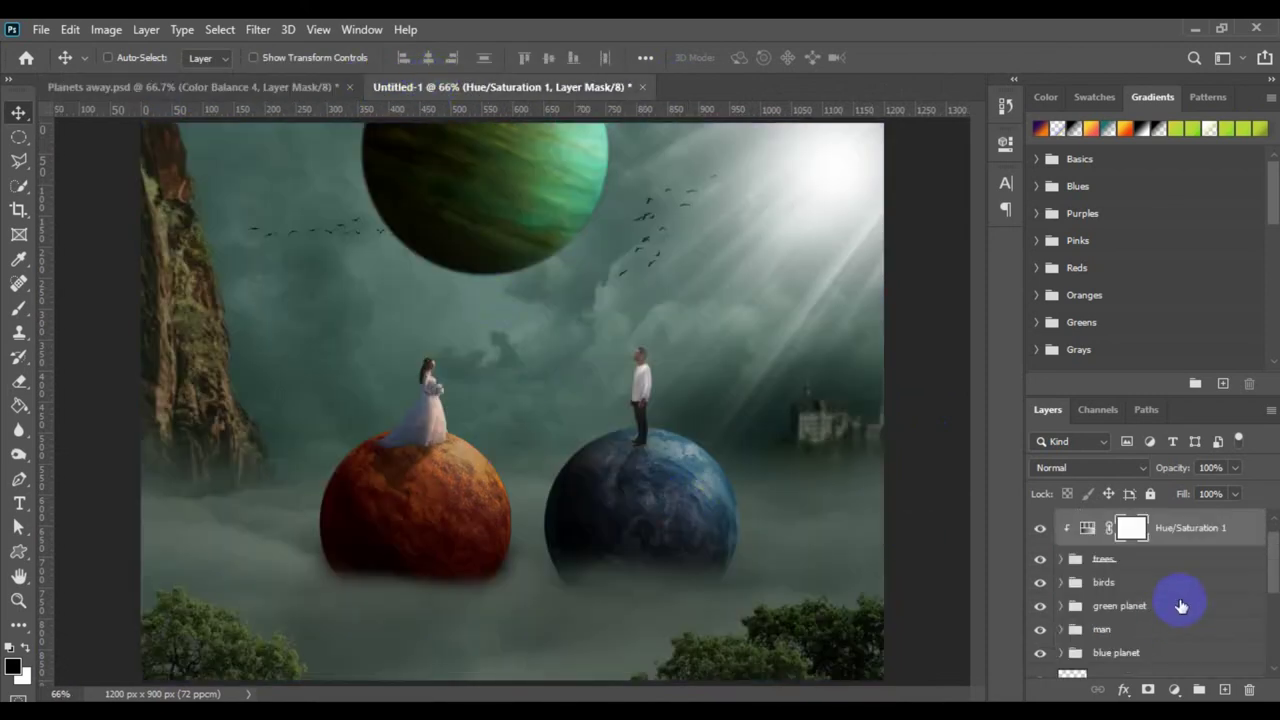
# - In Untitled-1, select the sun group to add an adjustment layer above it
pyautogui.scroll(1, 1194, 586)
pyautogui.click(1177, 521)
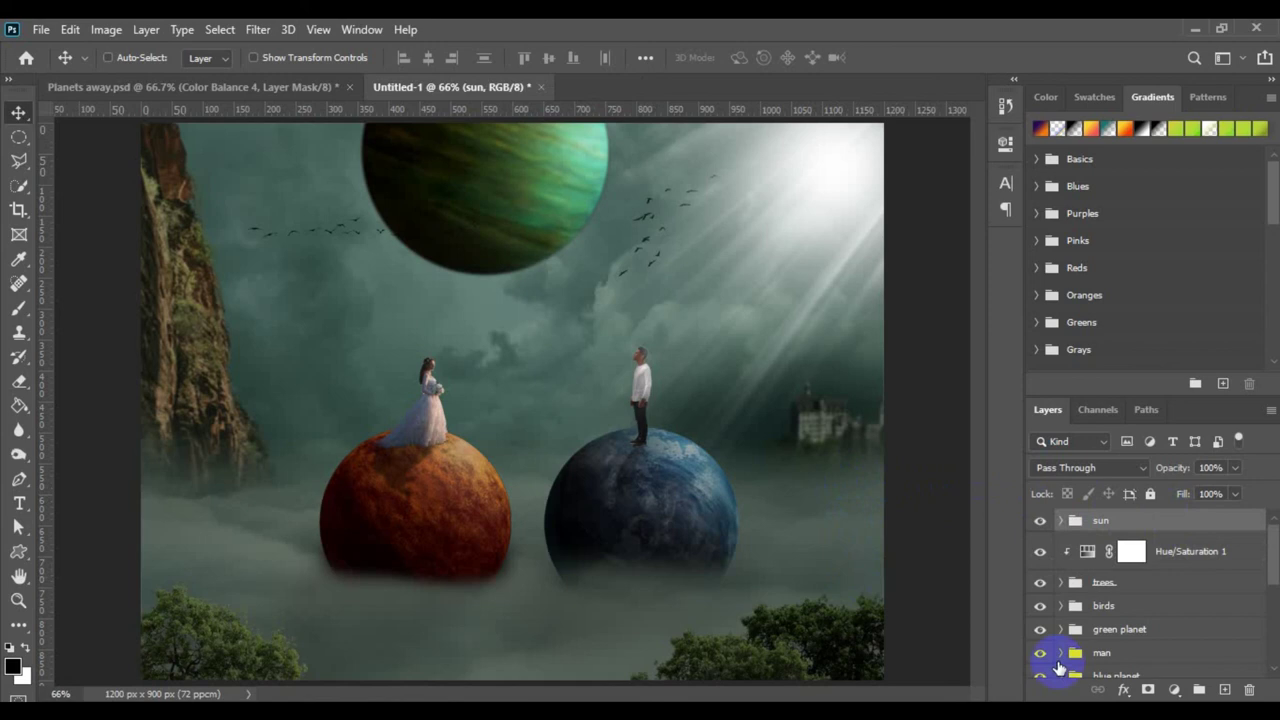
pyautogui.click(1175, 690)
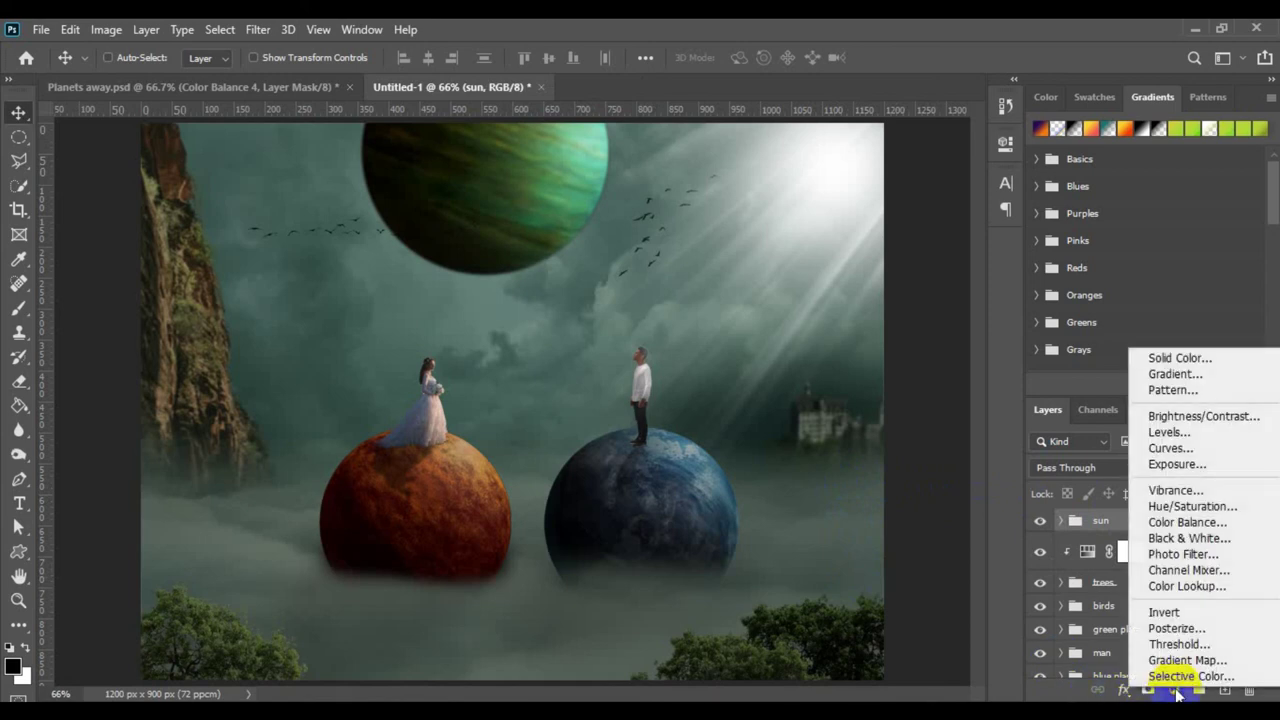
# - Add a Color Balance layer above the sun group with midtones shifted +19 toward green
pyautogui.click(1195, 506)
pyautogui.click(1201, 524)
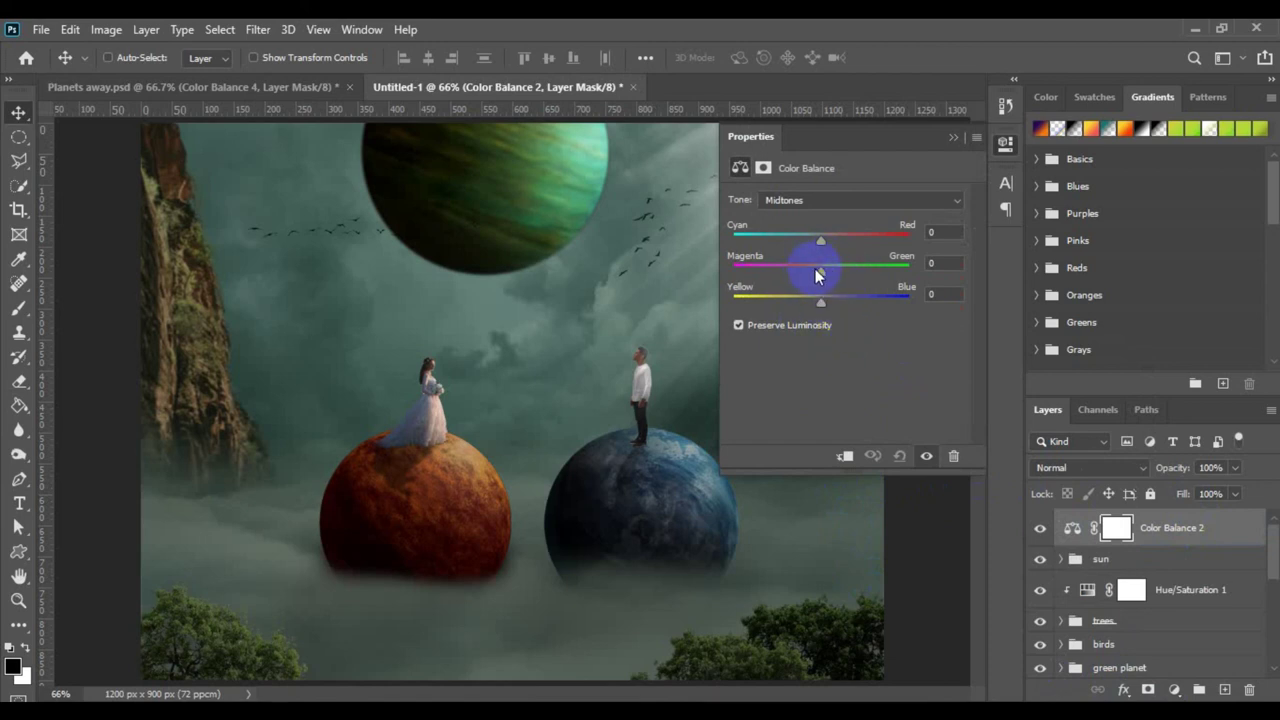
pyautogui.moveTo(842, 275); pyautogui.dragTo(838, 278)
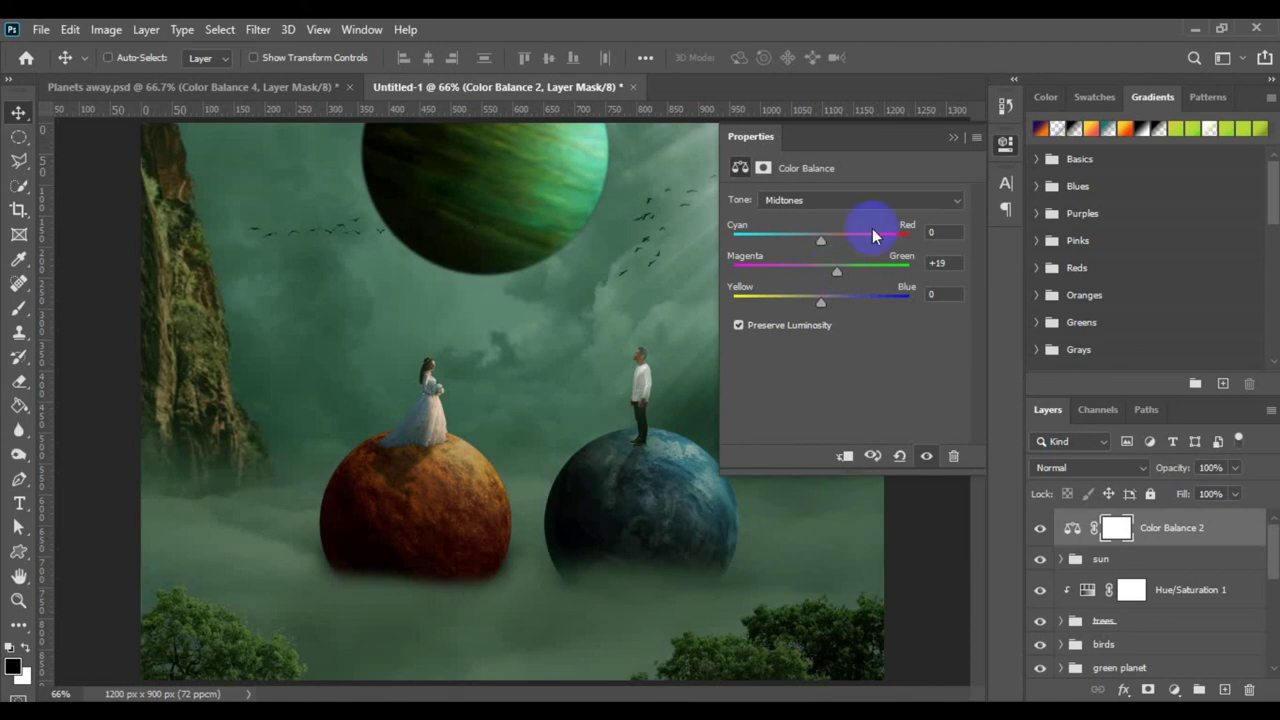
pyautogui.click(1005, 142)
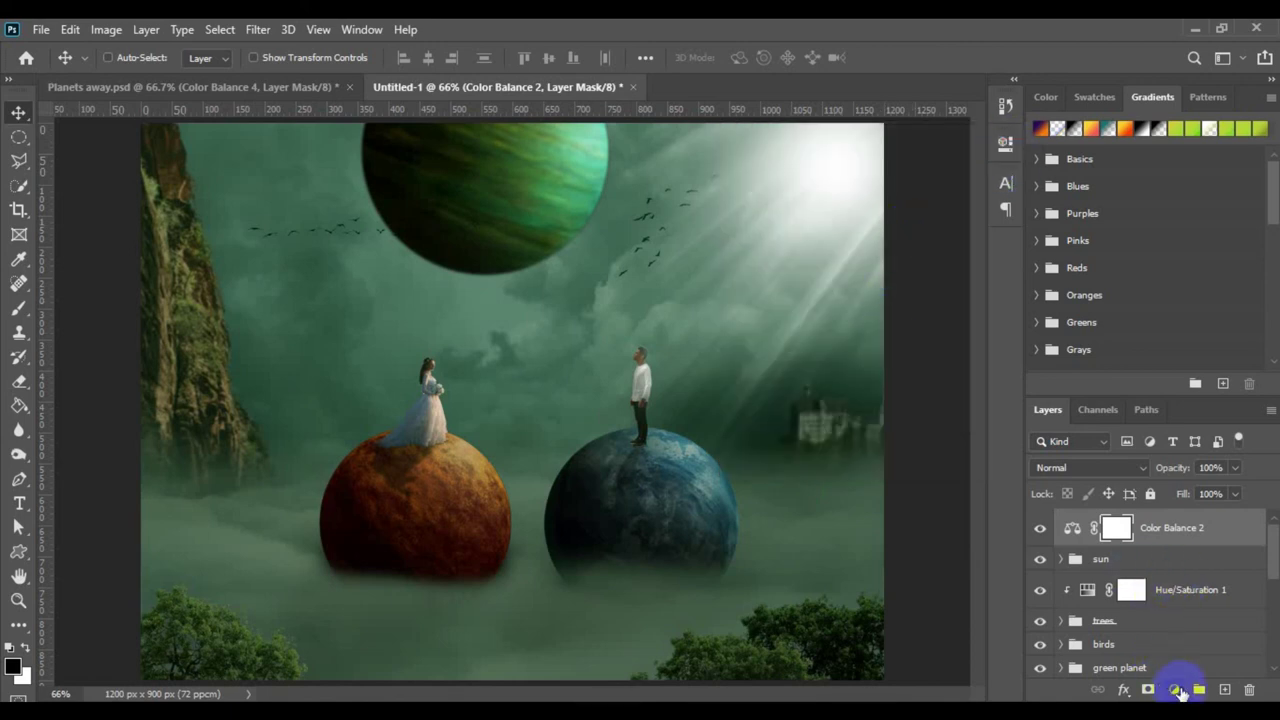
pyautogui.click(1182, 690)
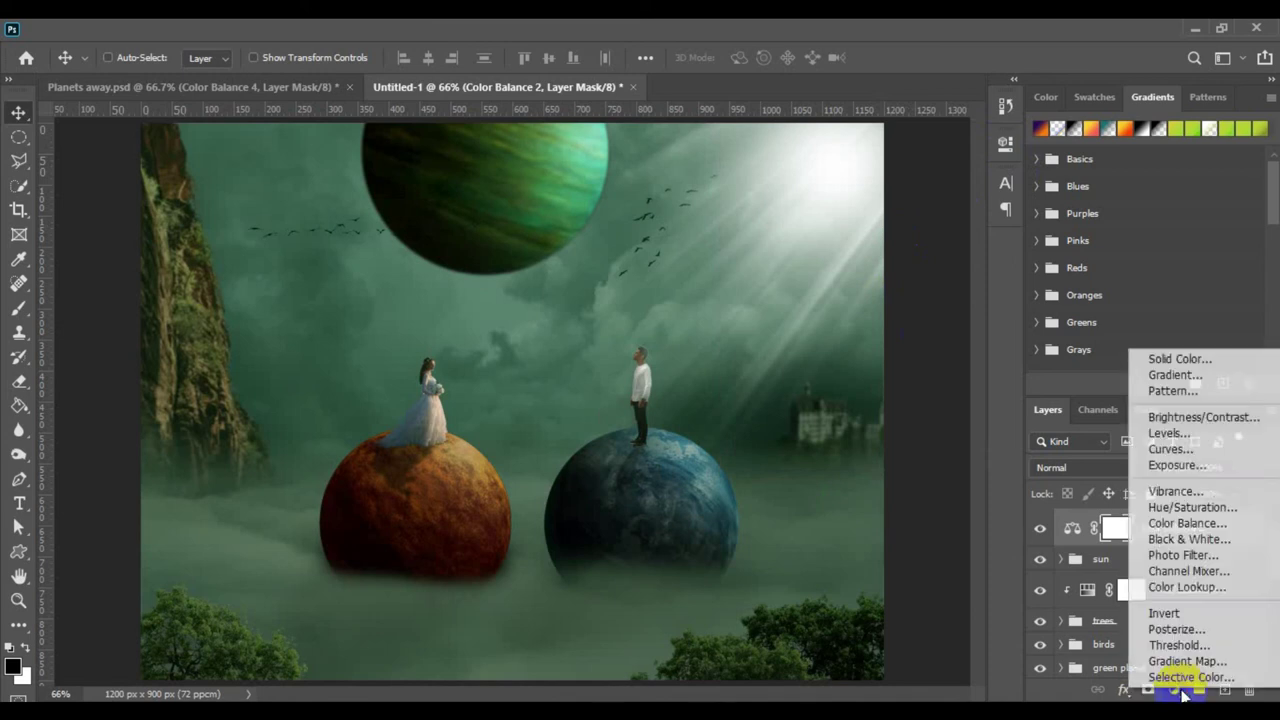
# - Apply a TealOrangePlusContrast Color Lookup at 42% opacity, then stamp all visible layers into Layer 13
pyautogui.click(1190, 587)
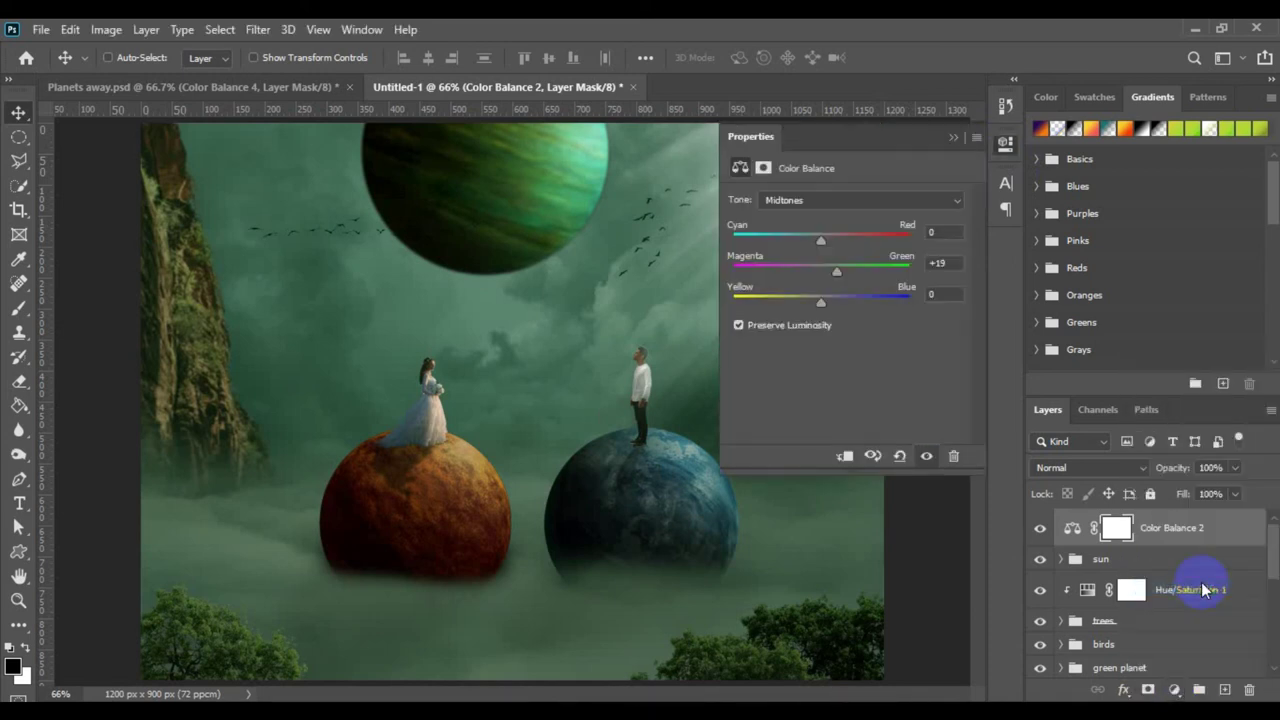
pyautogui.click(870, 202)
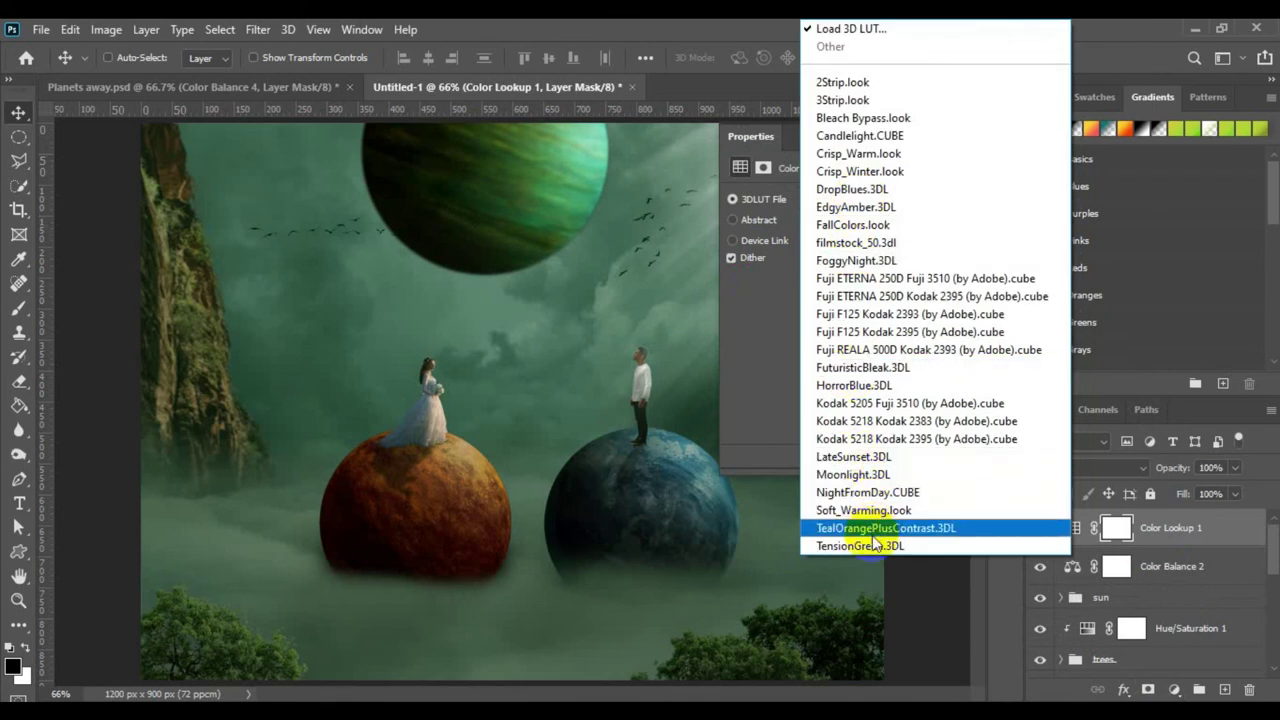
pyautogui.click(872, 529)
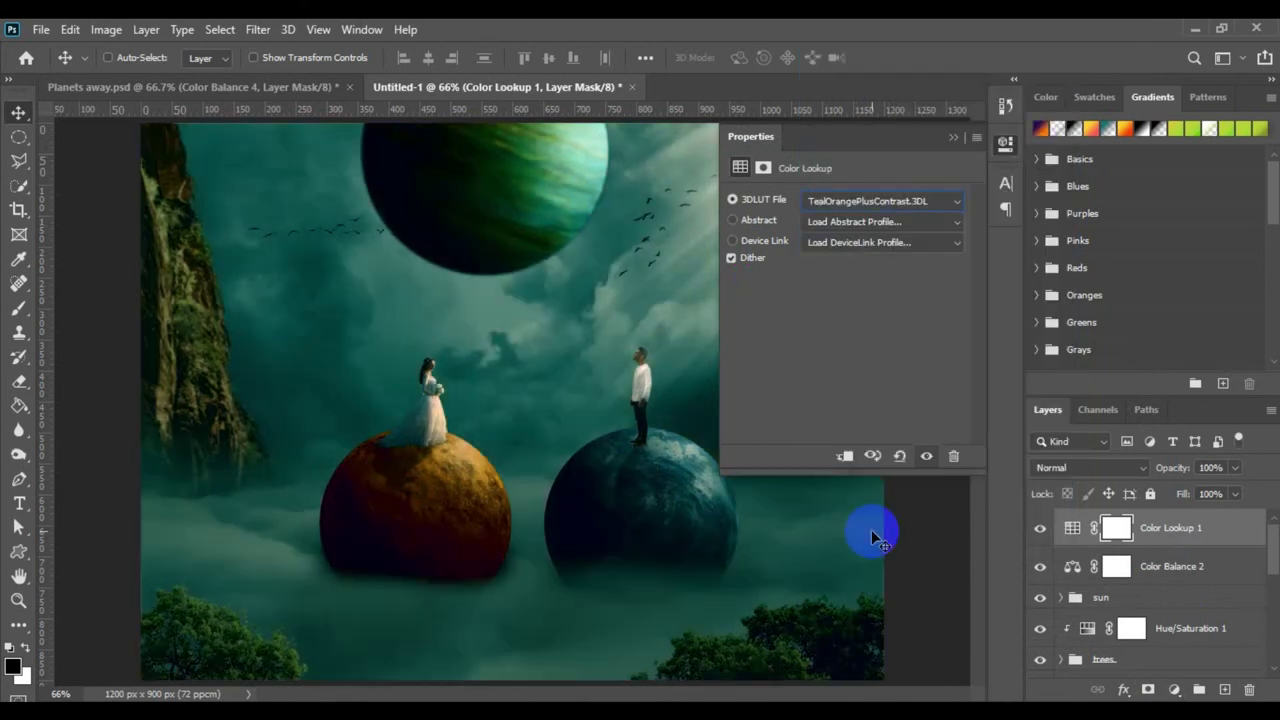
pyautogui.click(1005, 143)
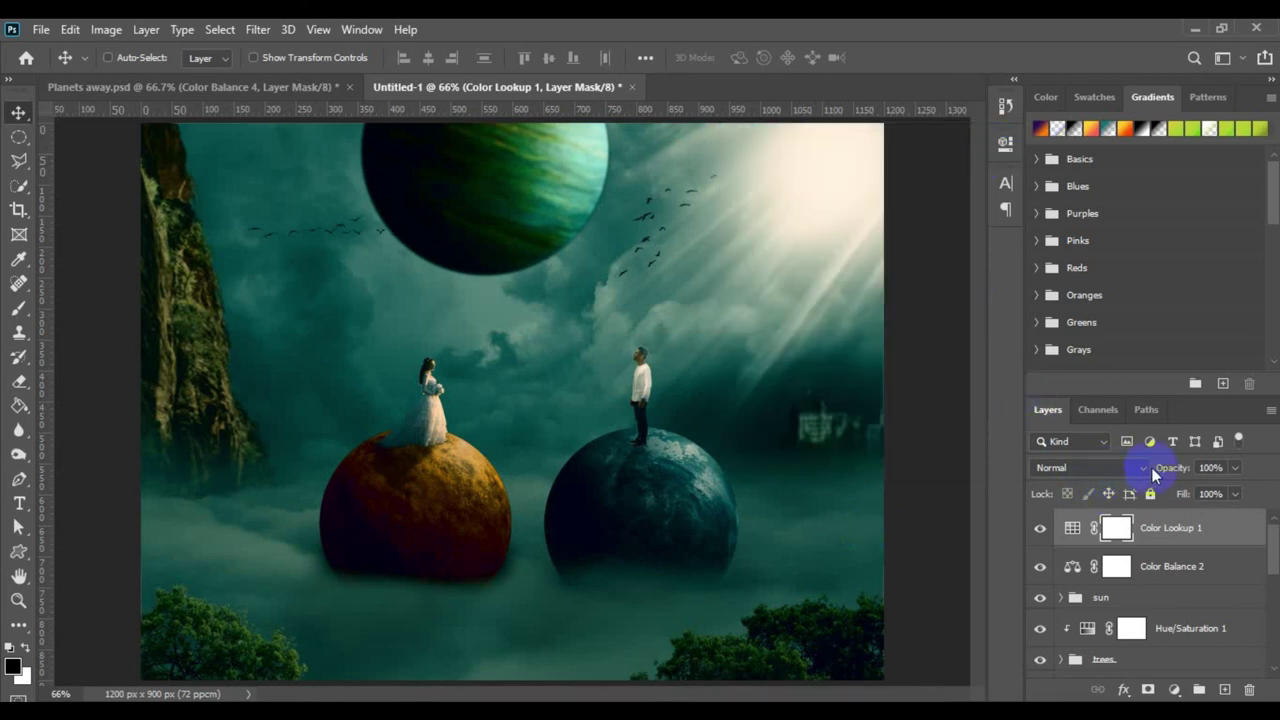
pyautogui.moveTo(1171, 471); pyautogui.dragTo(1114, 474)
pyautogui.click(1045, 529)
pyautogui.click(1040, 527)
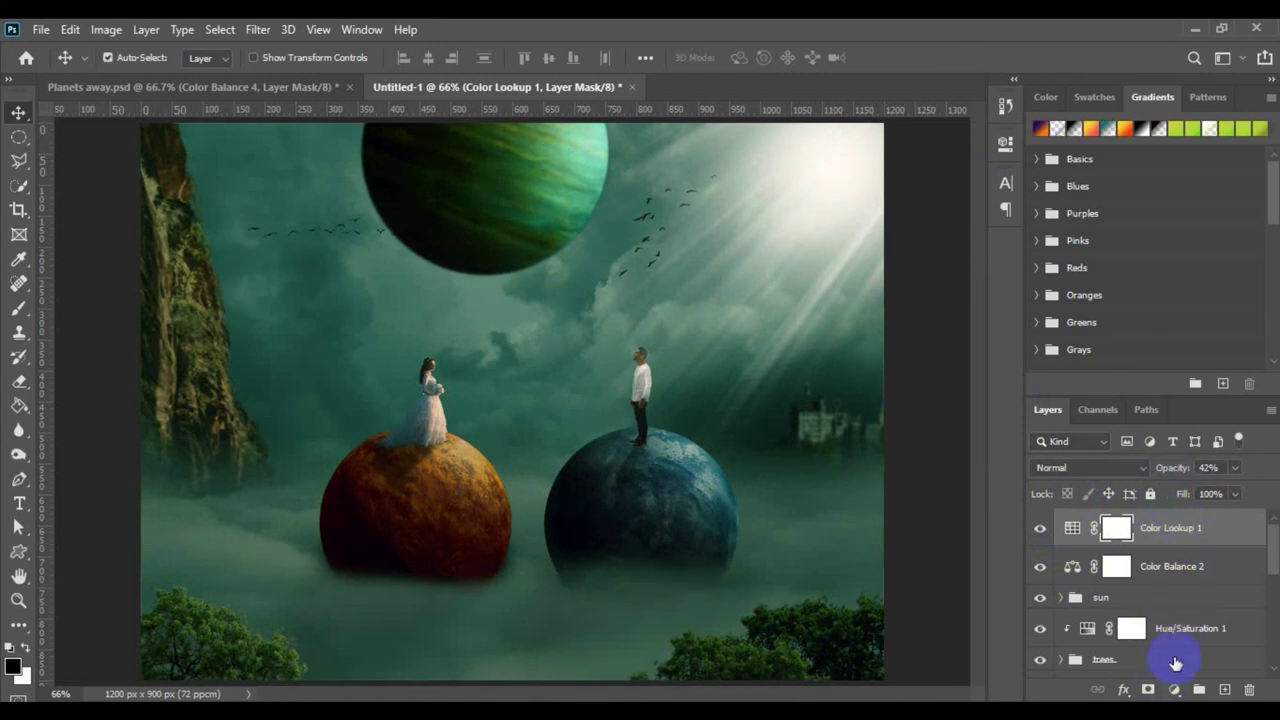
pyautogui.hotkey('ctrl', 'shift', 'alt', 'e')
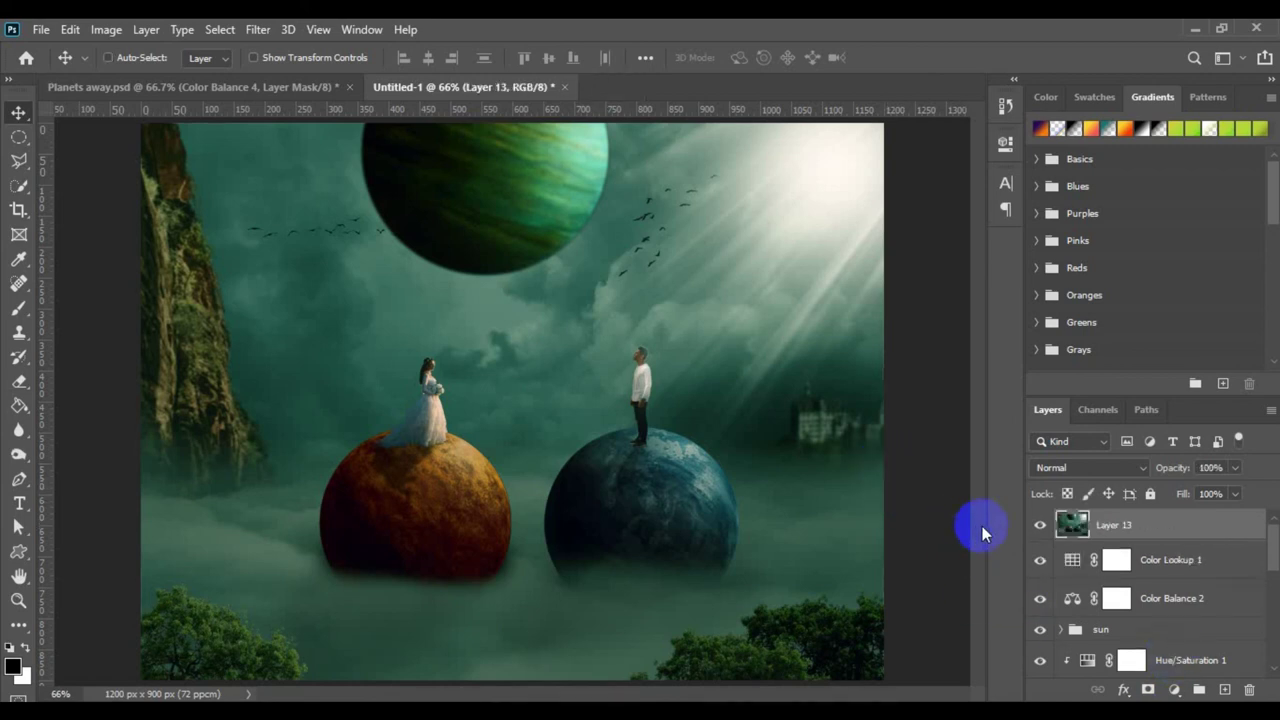
# - Convert Layer 13 to a smart object and open Camera Raw with Auto tone applied
pyautogui.rightClick(1157, 525)
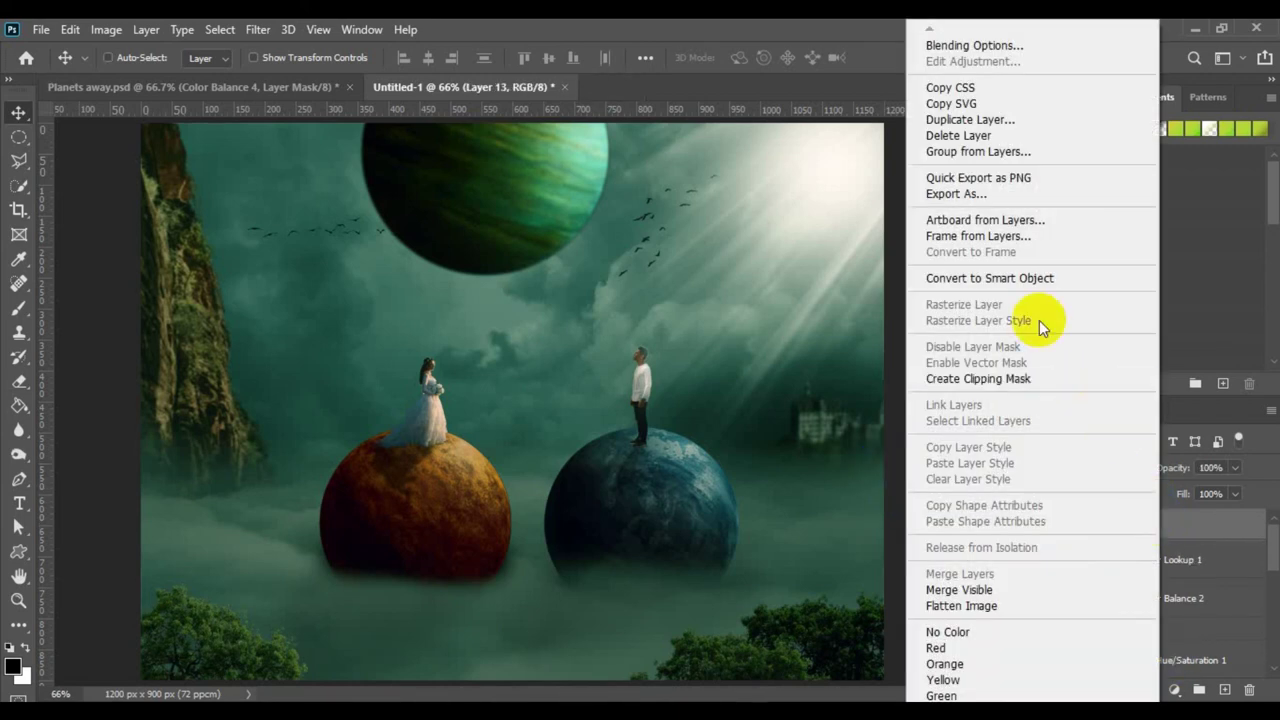
pyautogui.click(1008, 279)
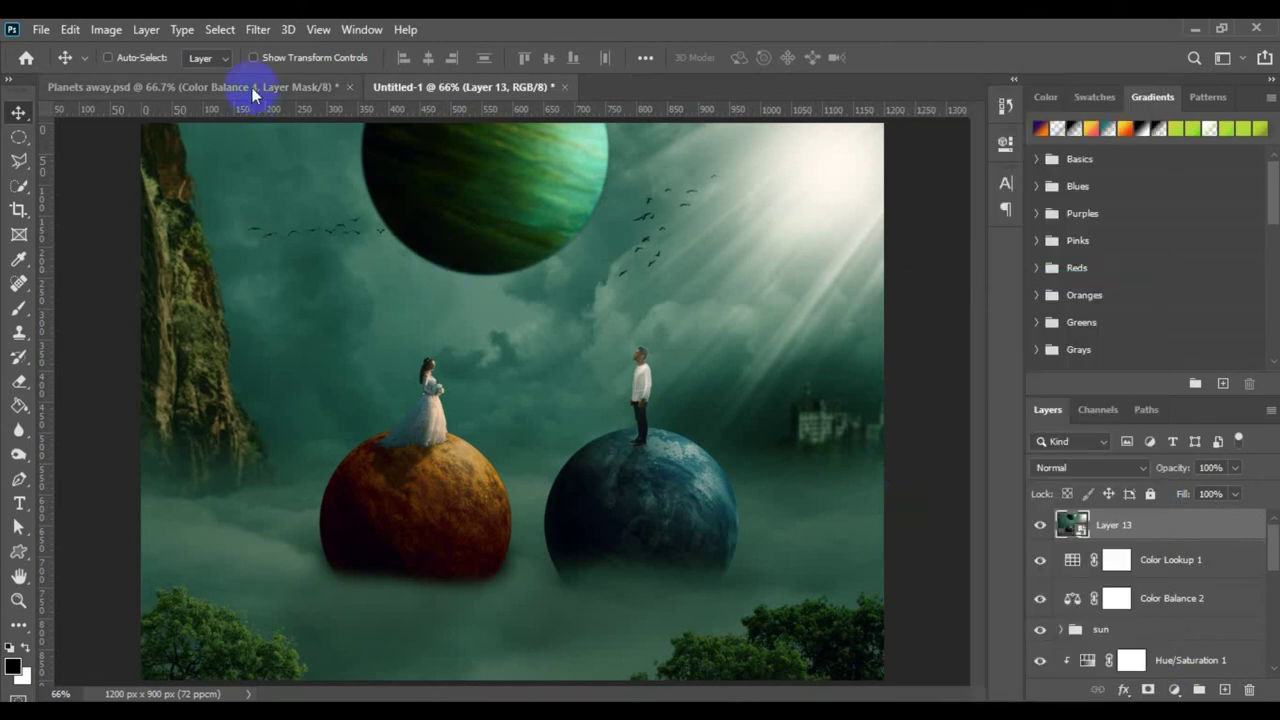
pyautogui.click(258, 29)
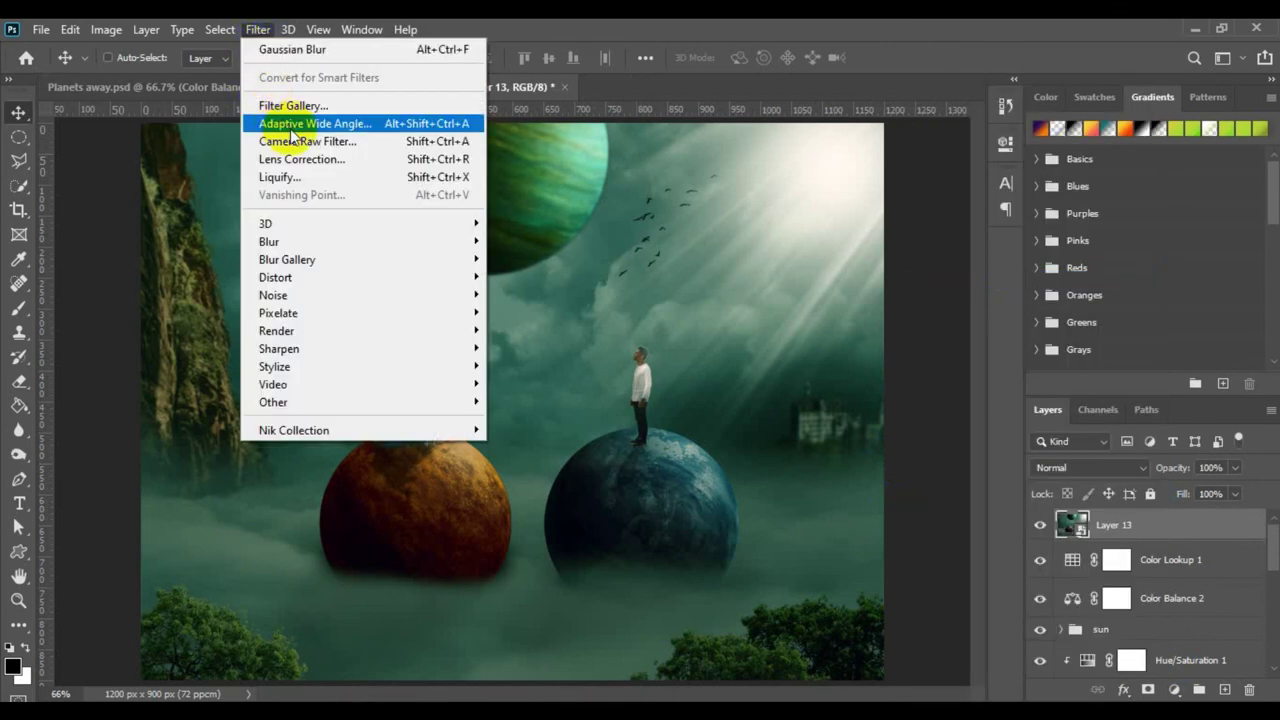
pyautogui.click(297, 141)
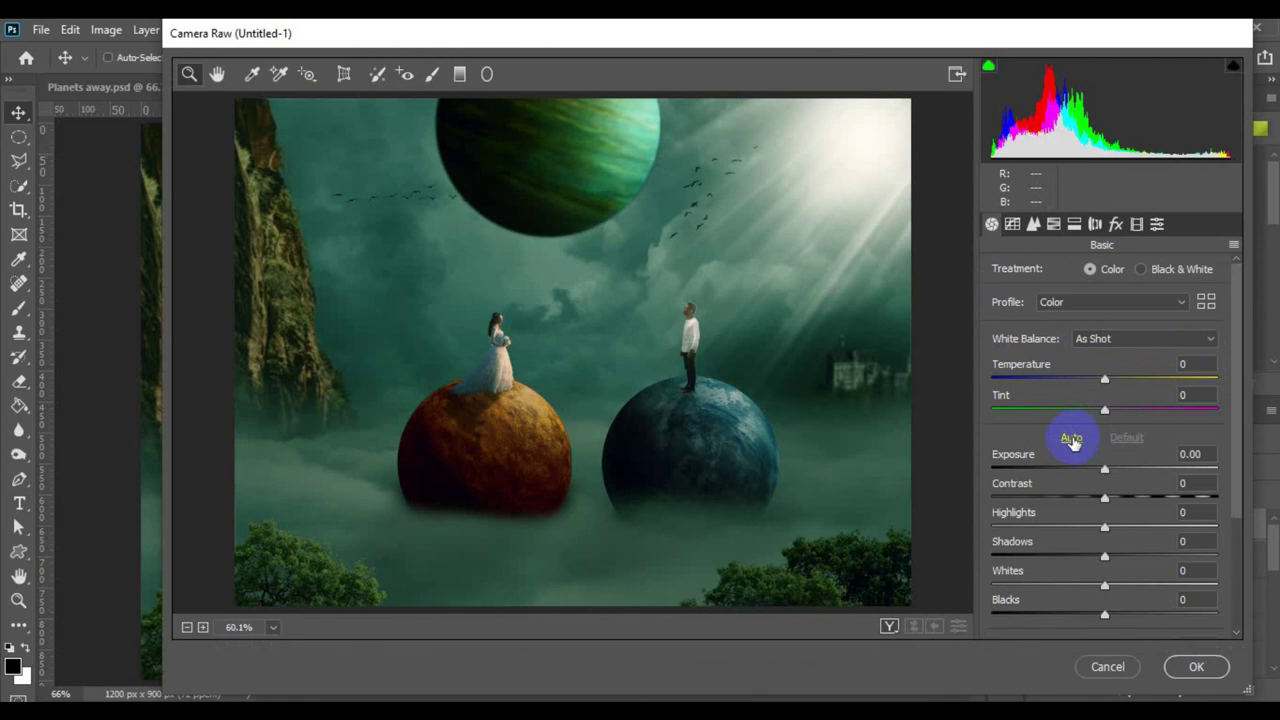
pyautogui.click(1071, 440)
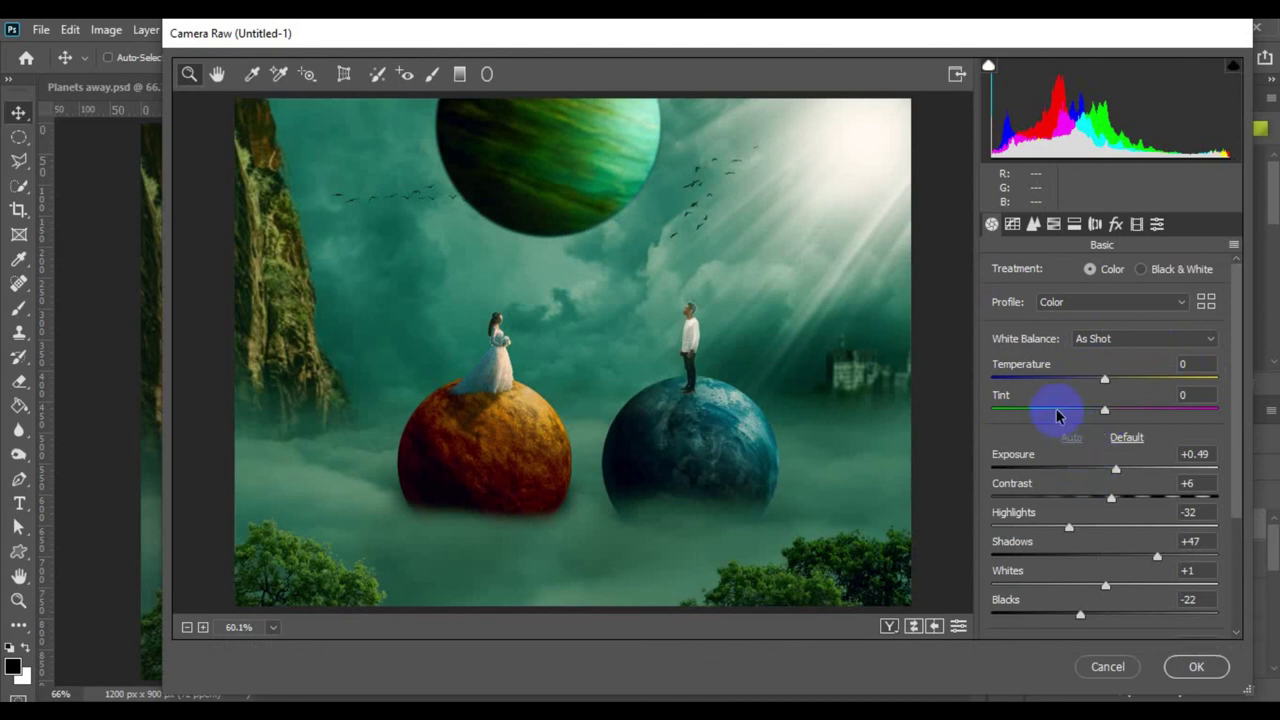
# - Set Texture +22, Clarity +18, Dehaze +15 and Vibrance -2 in the Basic panel
pyautogui.scroll(-4, 1155, 450)
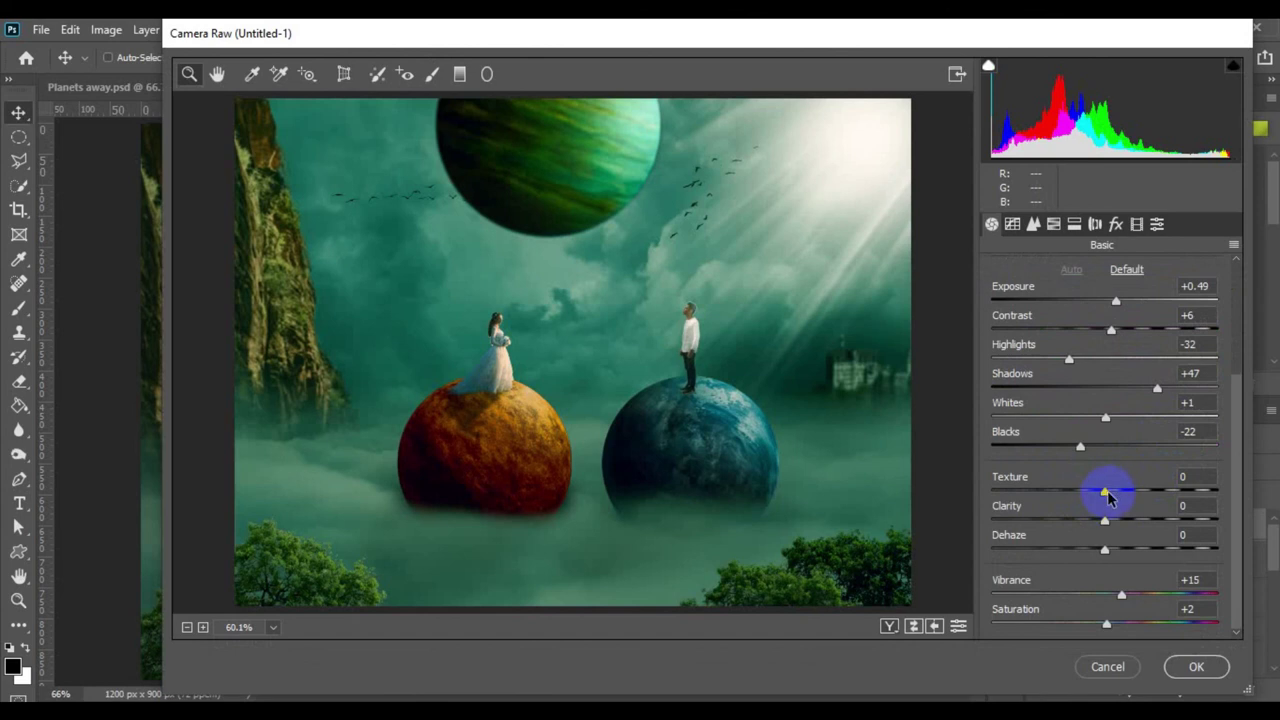
pyautogui.moveTo(1104, 494); pyautogui.dragTo(1128, 497)
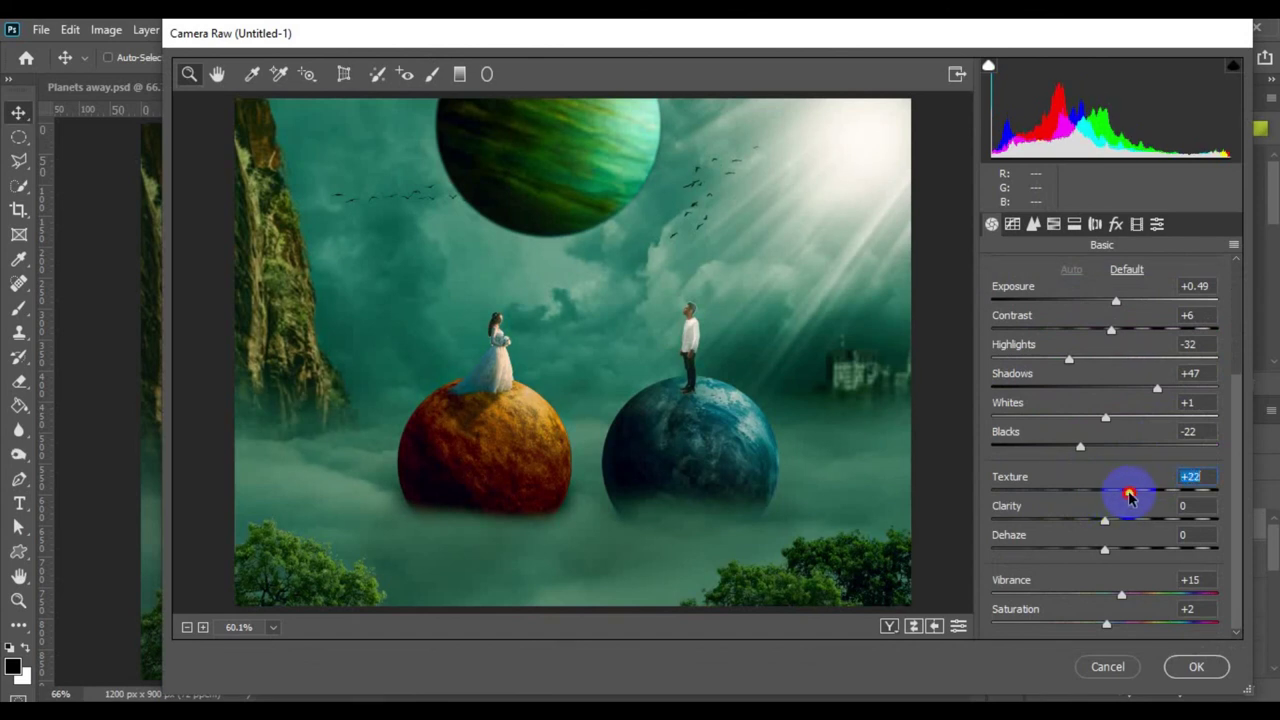
pyautogui.moveTo(1104, 521); pyautogui.dragTo(1123, 523)
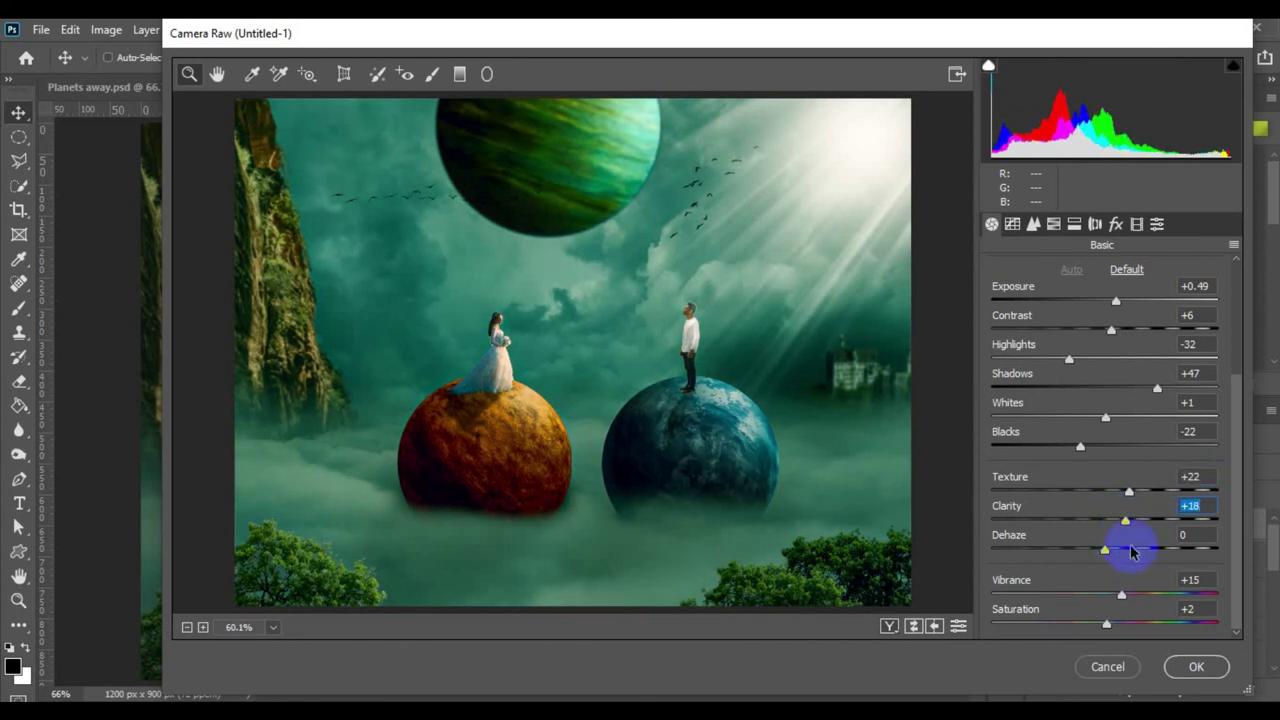
pyautogui.moveTo(1105, 556); pyautogui.dragTo(1103, 596)
pyautogui.click(1121, 598)
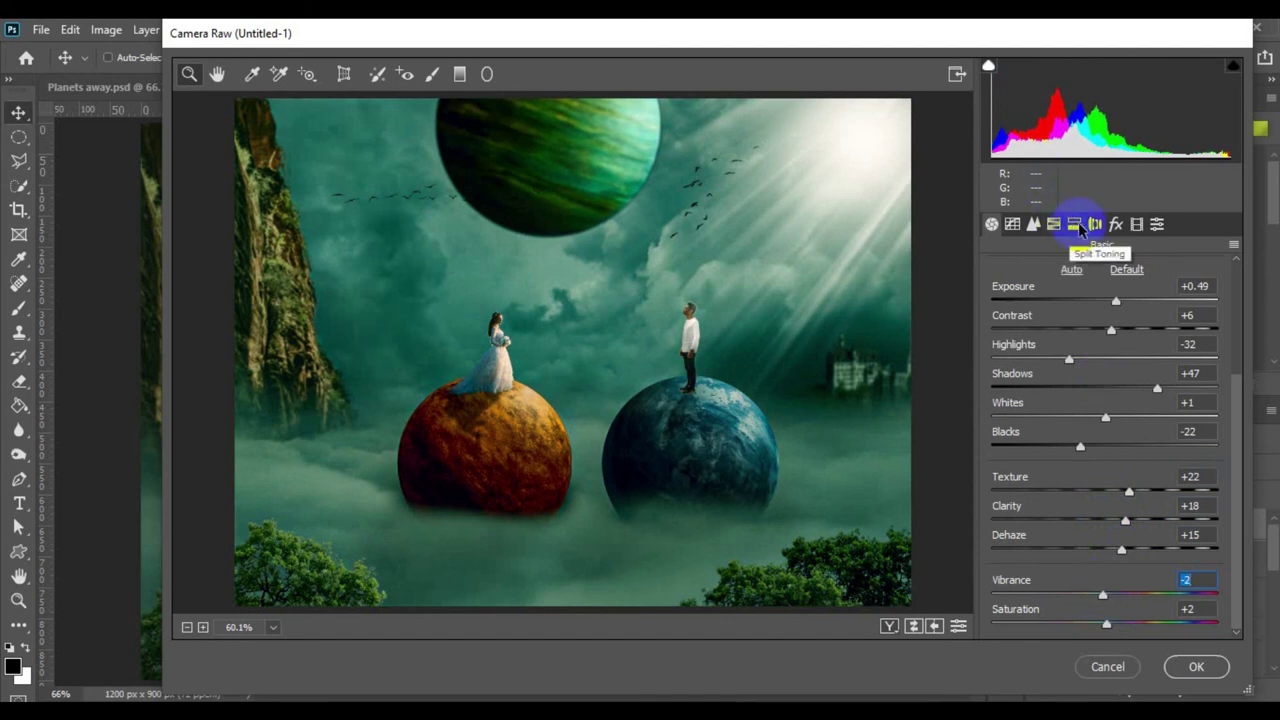
pyautogui.click(1078, 222)
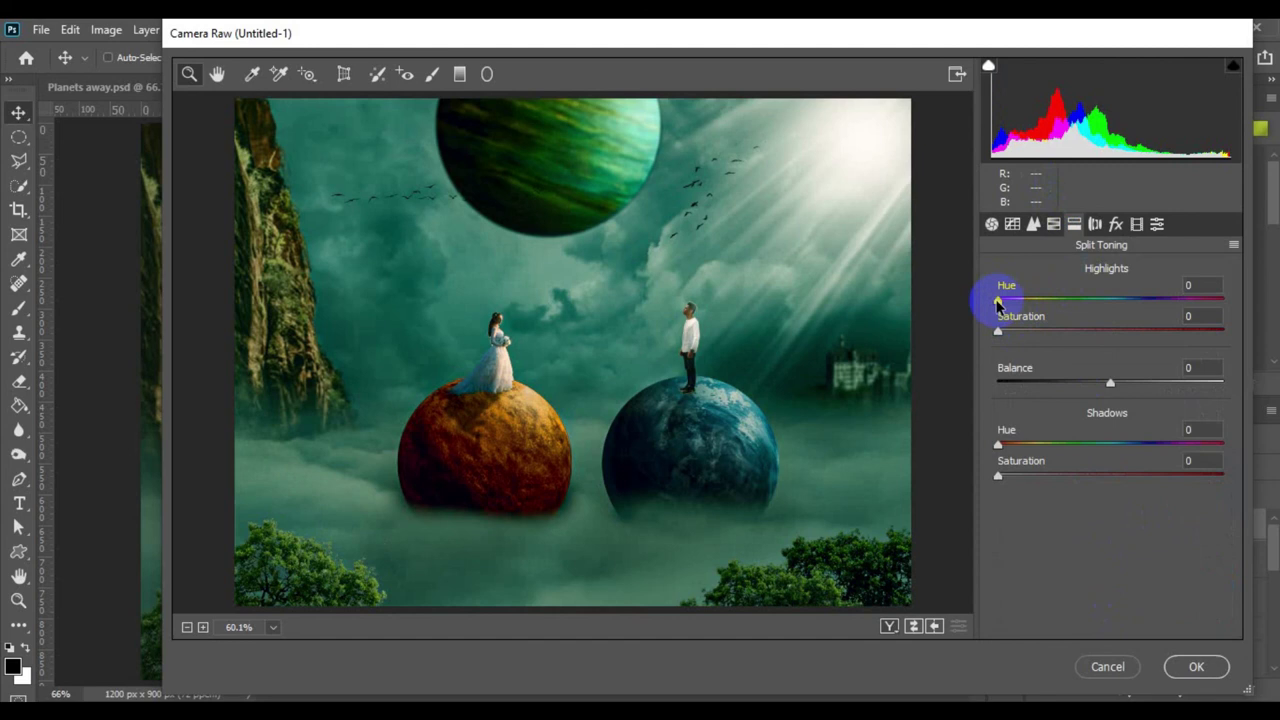
# - Split-tone the highlights to hue 47, saturation 13 and the shadows to hue 191, saturation 8
pyautogui.moveTo(997, 303); pyautogui.dragTo(1029, 337)
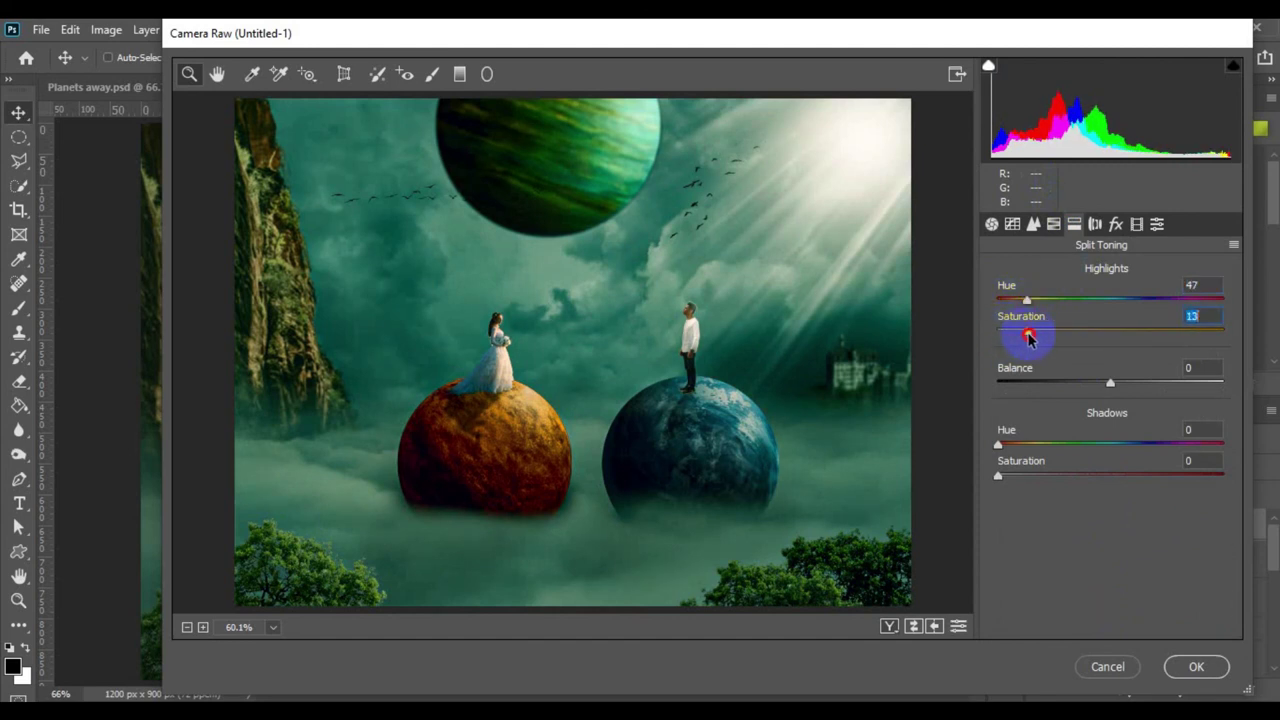
pyautogui.moveTo(997, 446); pyautogui.dragTo(1118, 450)
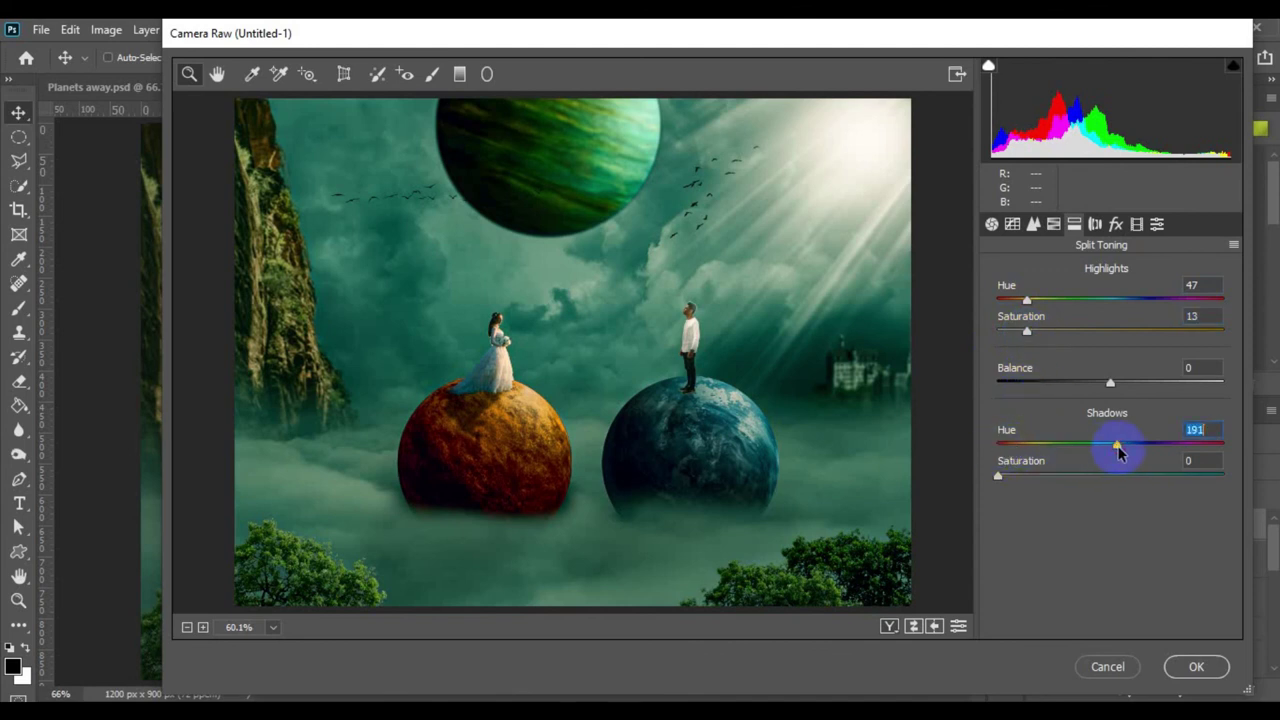
pyautogui.moveTo(999, 476)
pyautogui.mouseDown()
pyautogui.moveTo(1048, 482)
pyautogui.moveTo(1018, 483)
pyautogui.mouseUp()
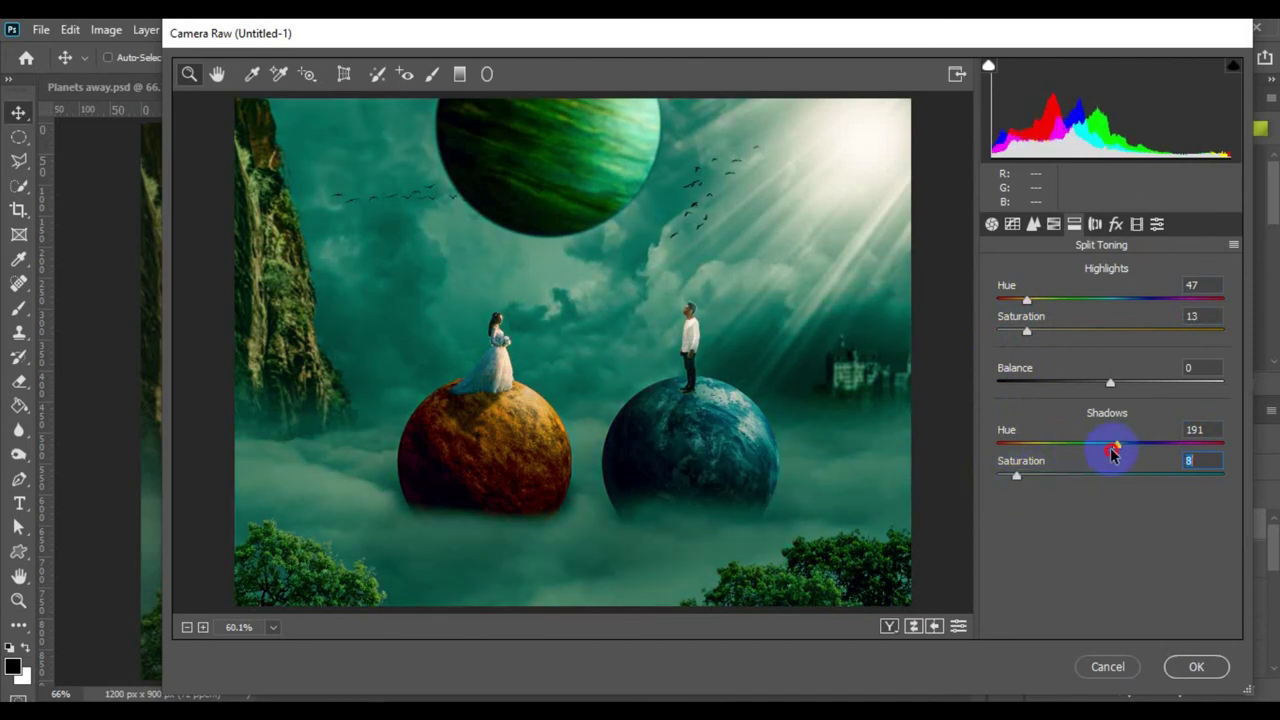
# - Add a -26 post-crop vignette and apply the Camera Raw filter
pyautogui.click(1116, 224)
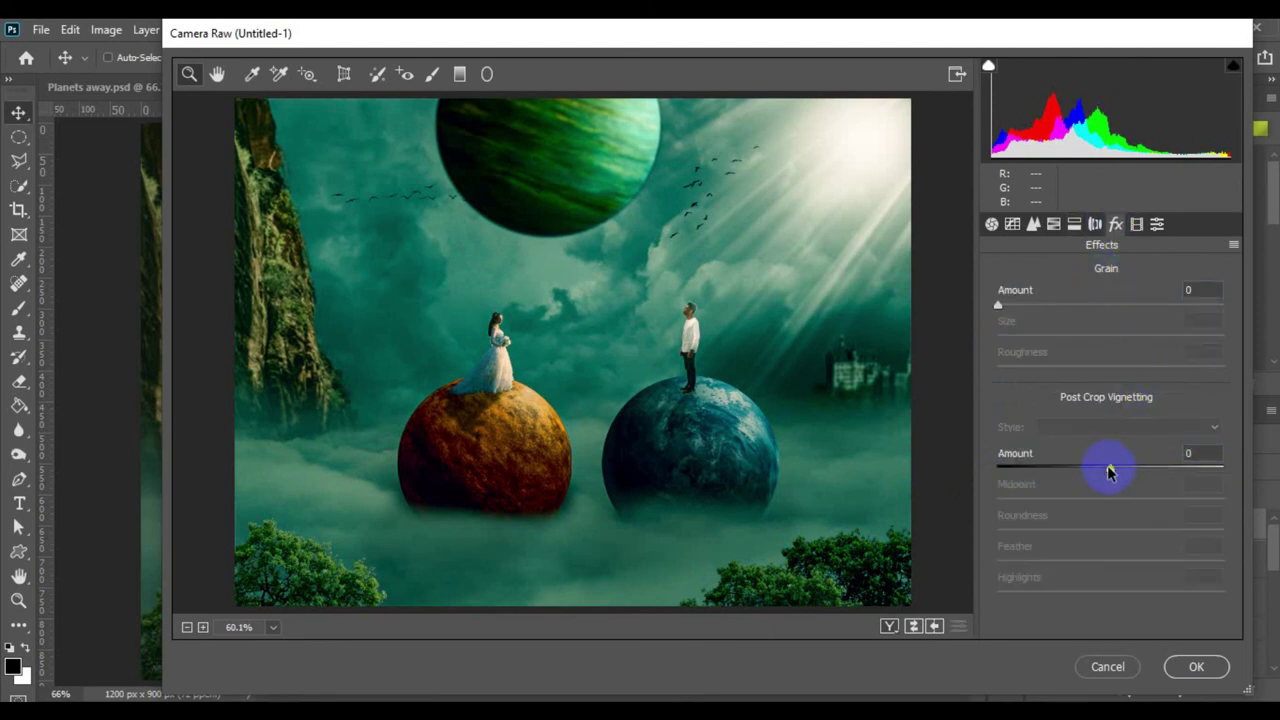
pyautogui.moveTo(1110, 468); pyautogui.dragTo(1077, 474)
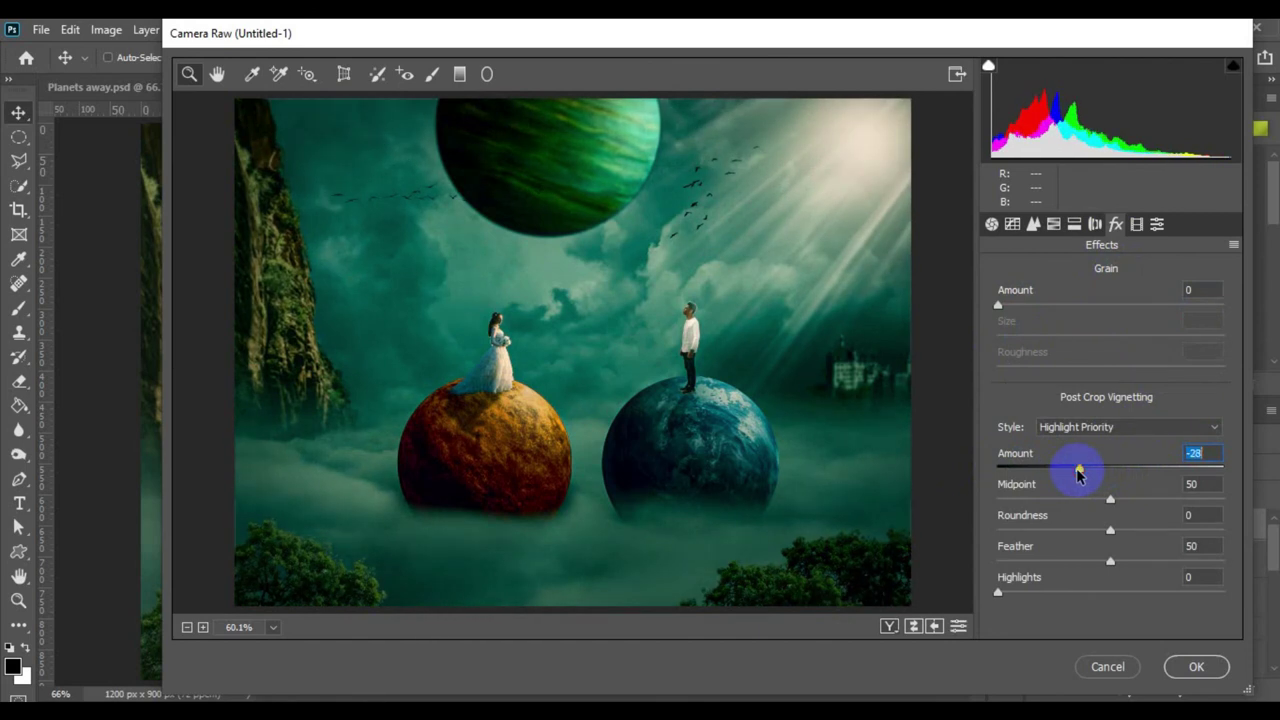
pyautogui.moveTo(1078, 474); pyautogui.dragTo(1081, 474)
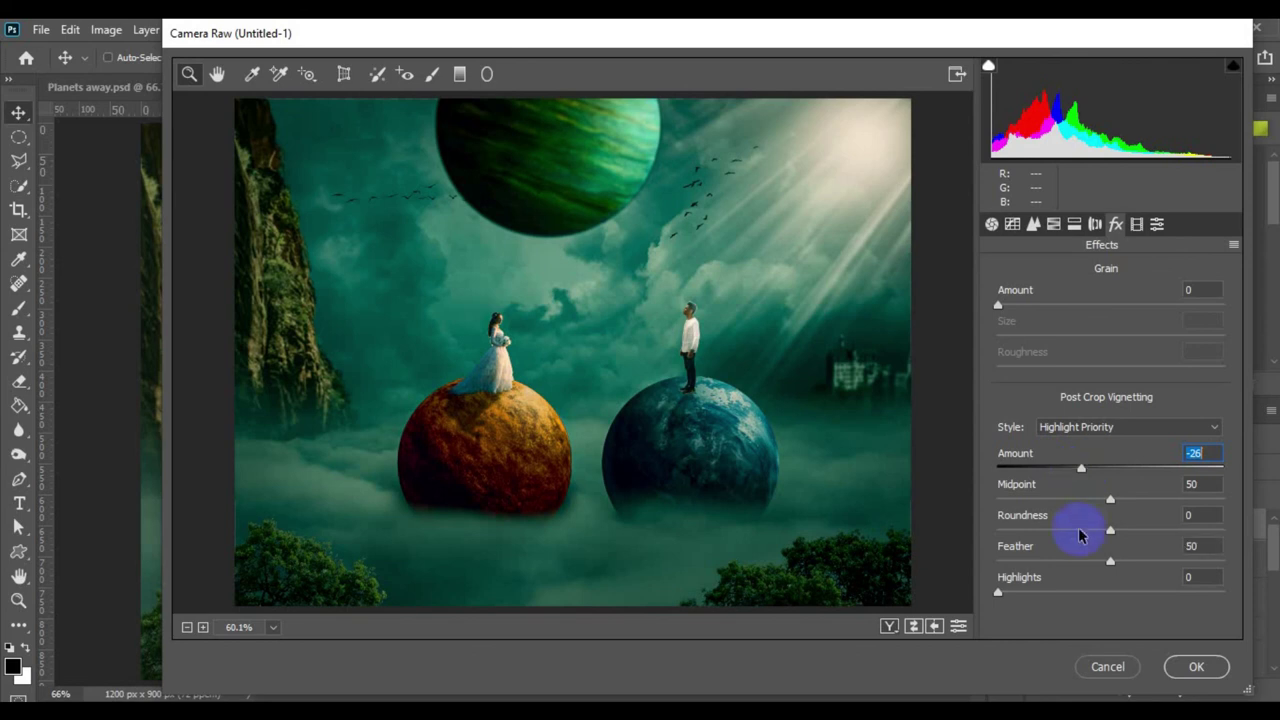
pyautogui.click(1200, 668)
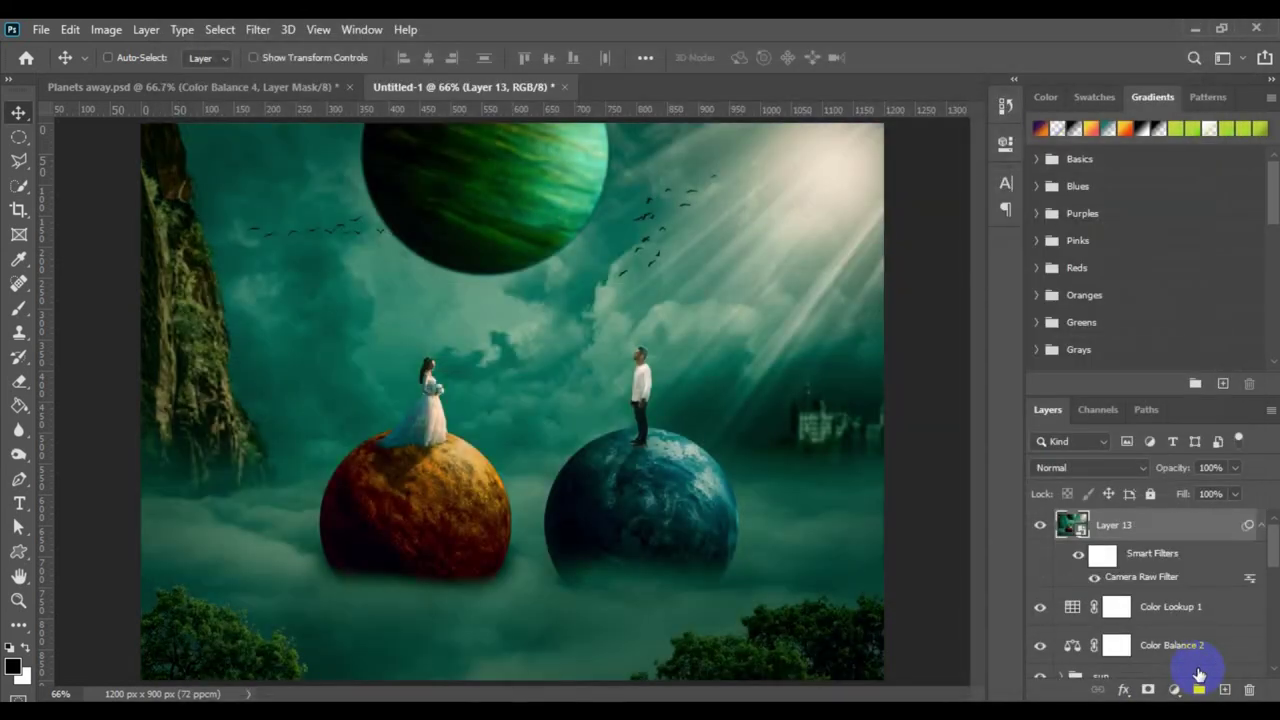
# - Toggle graded Layer 13 off and on to compare it with the ungraded image
pyautogui.click(1040, 528)
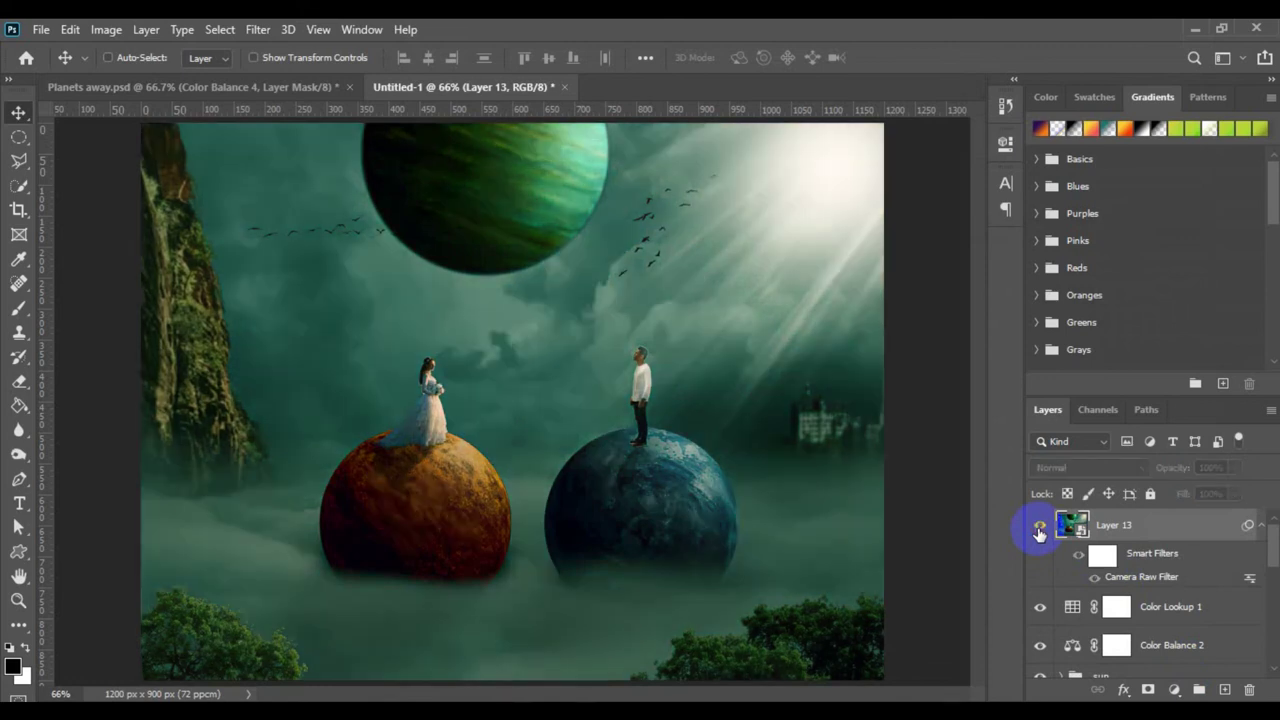
pyautogui.click(1040, 528)
pyautogui.click(1040, 528)
pyautogui.click(1040, 528)
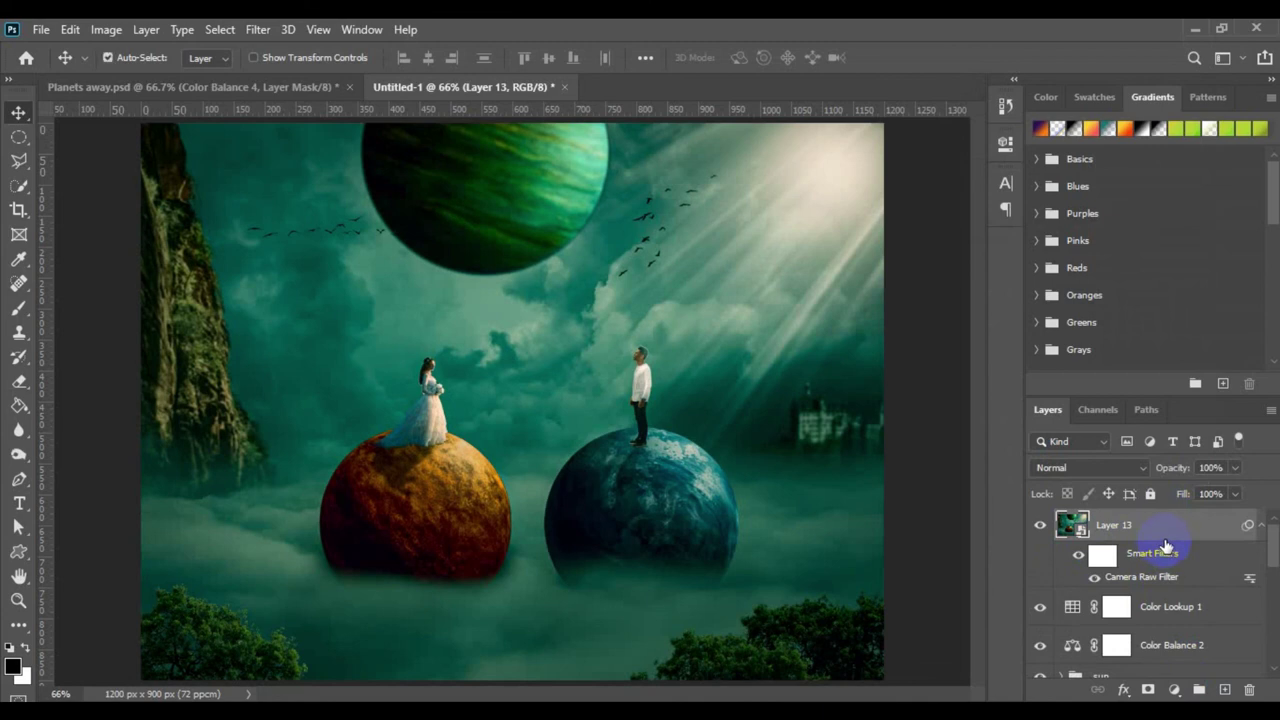
# - Stamp visible layers into Layer 14, make it a smart object, and apply a 5.6-pixel Gaussian Blur
pyautogui.hotkey('ctrl', 'shift', 'alt', 'e')
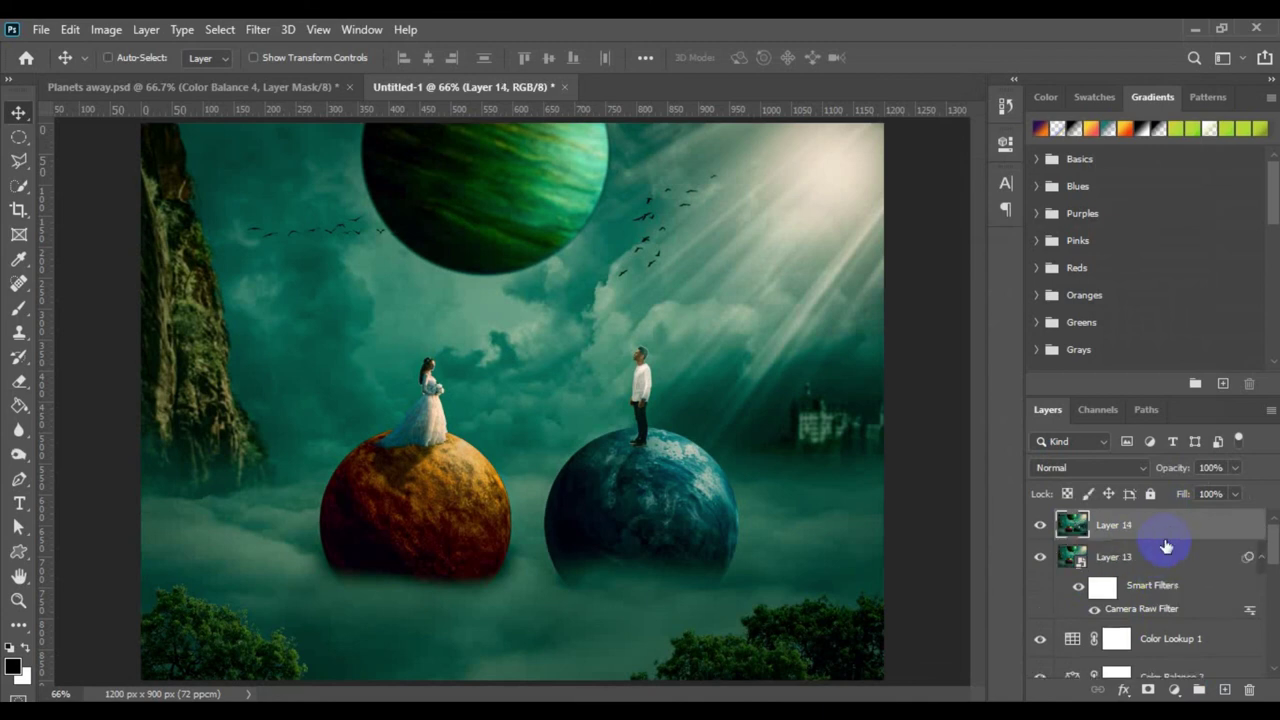
pyautogui.rightClick(1165, 541)
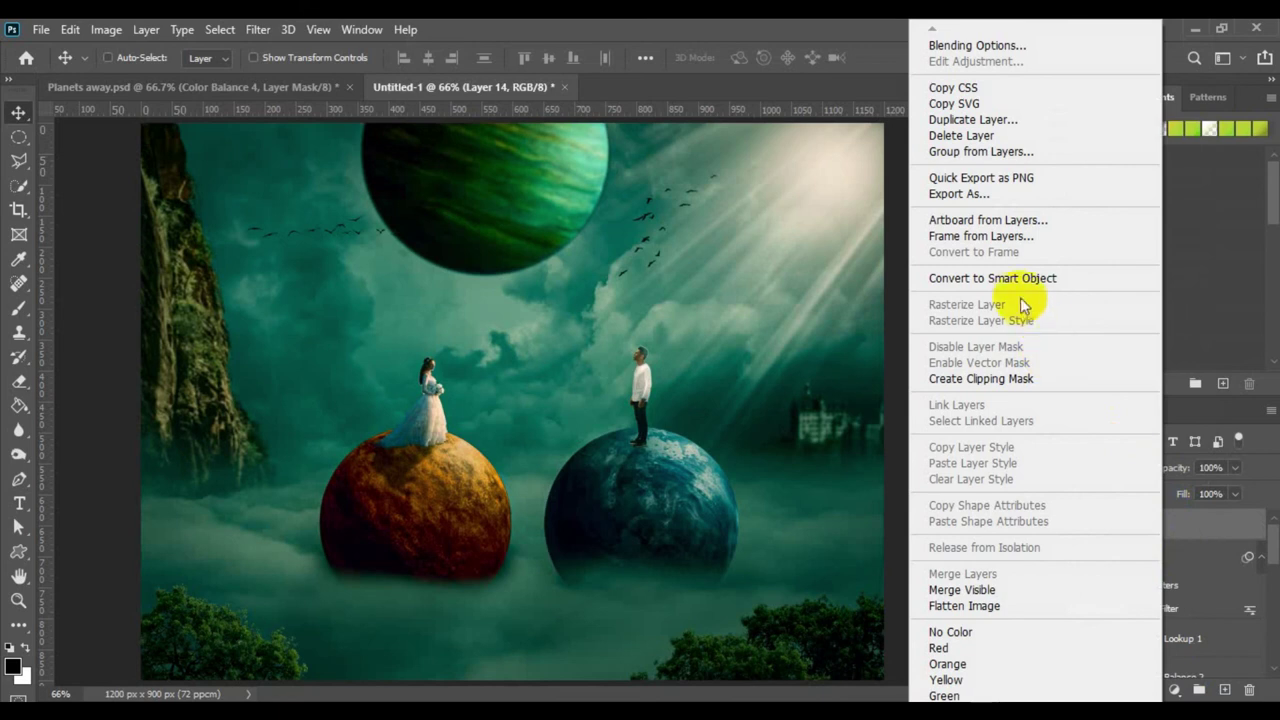
pyautogui.click(1015, 285)
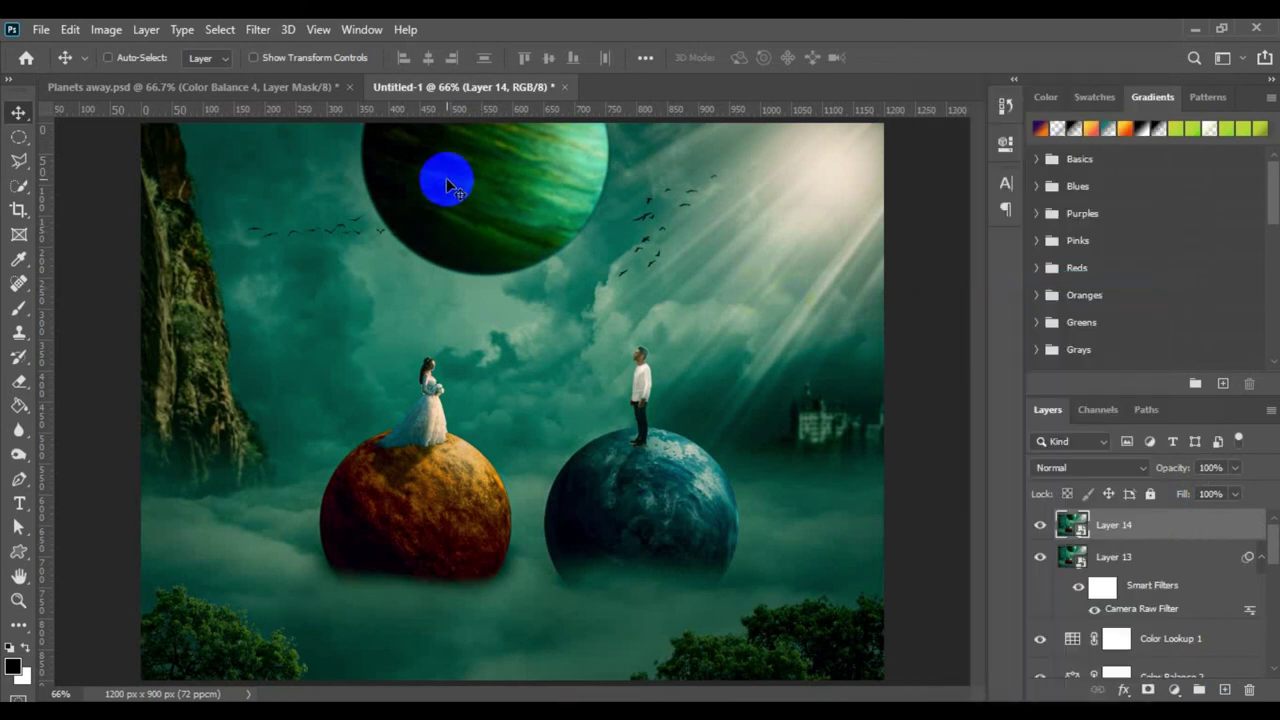
pyautogui.click(258, 38)
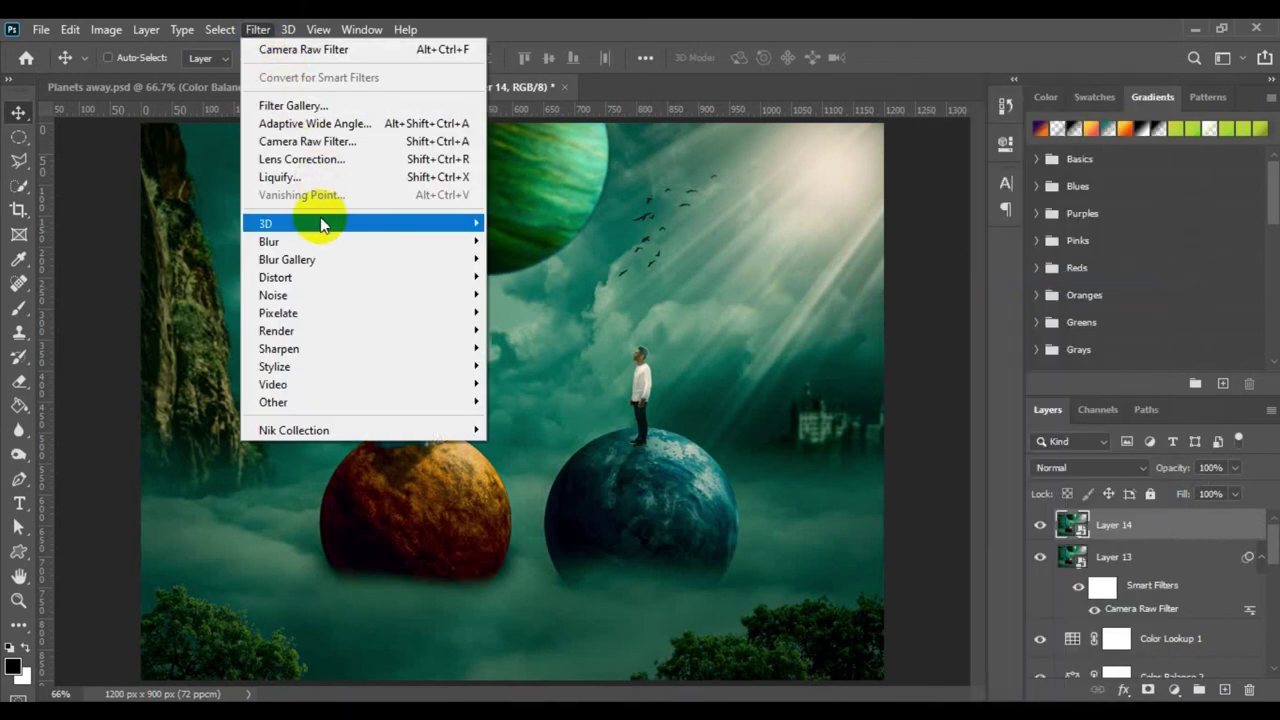
pyautogui.moveTo(330, 247)
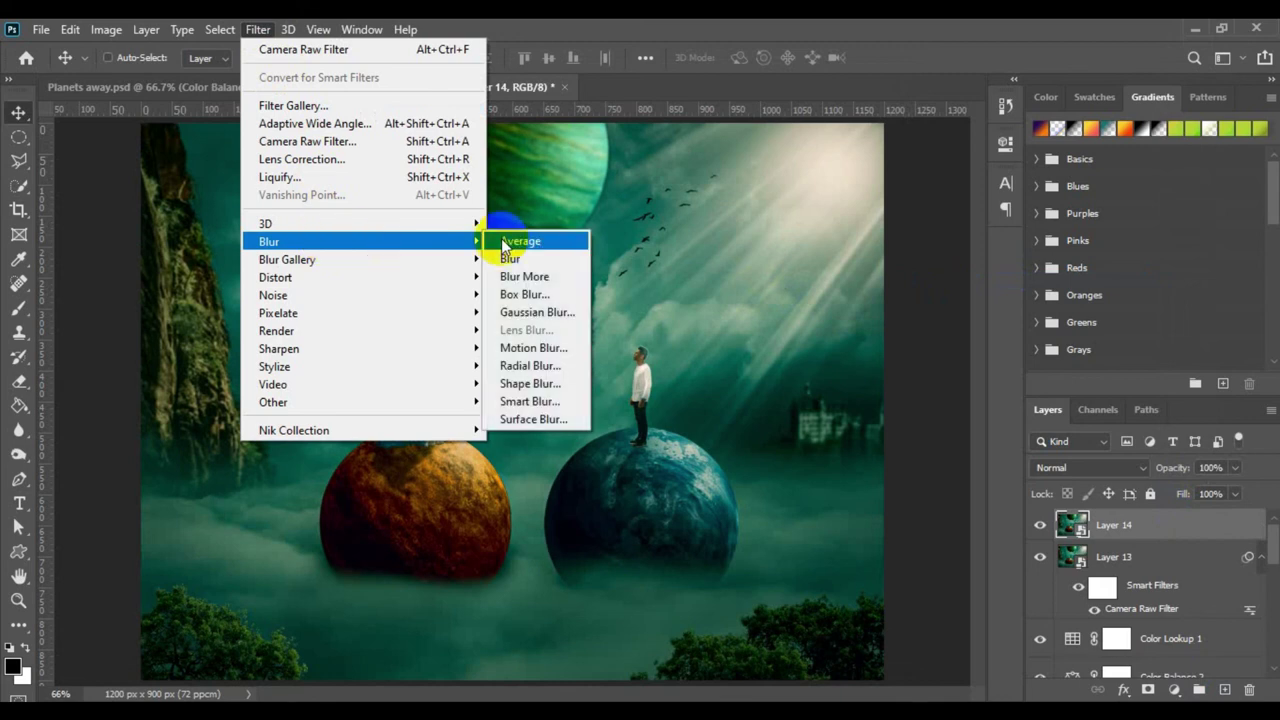
pyautogui.click(538, 311)
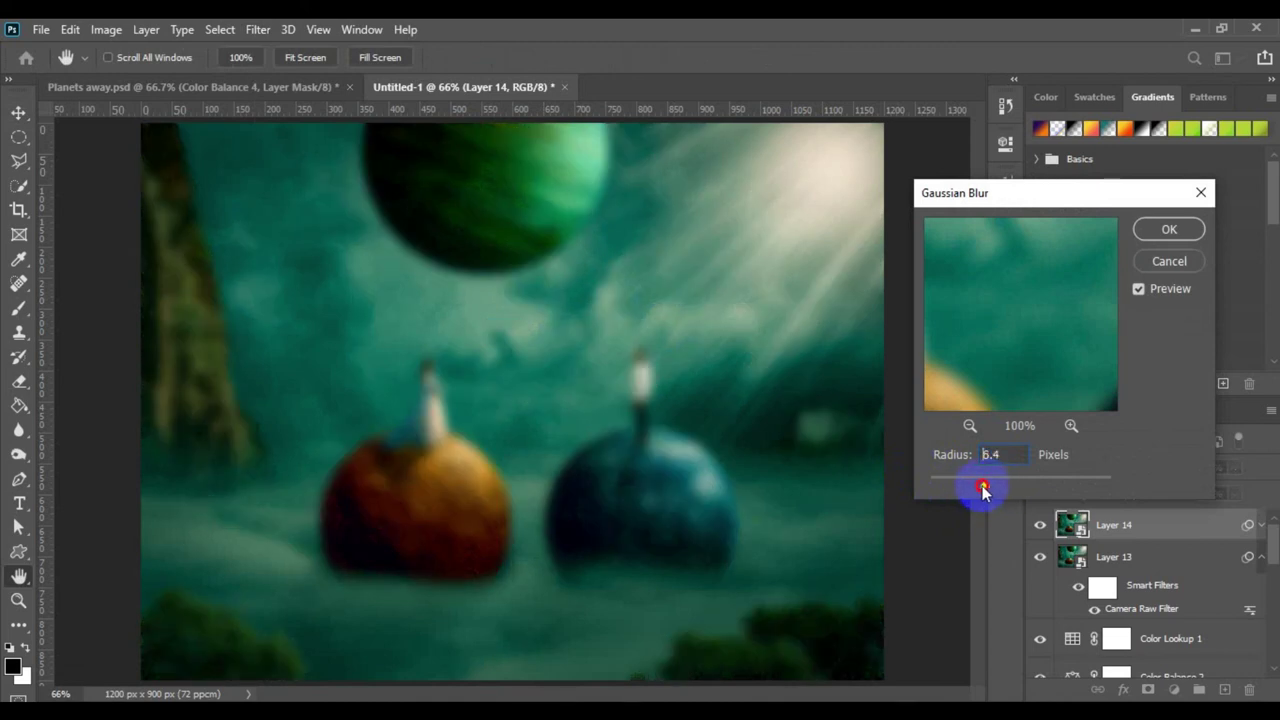
pyautogui.click(1160, 231)
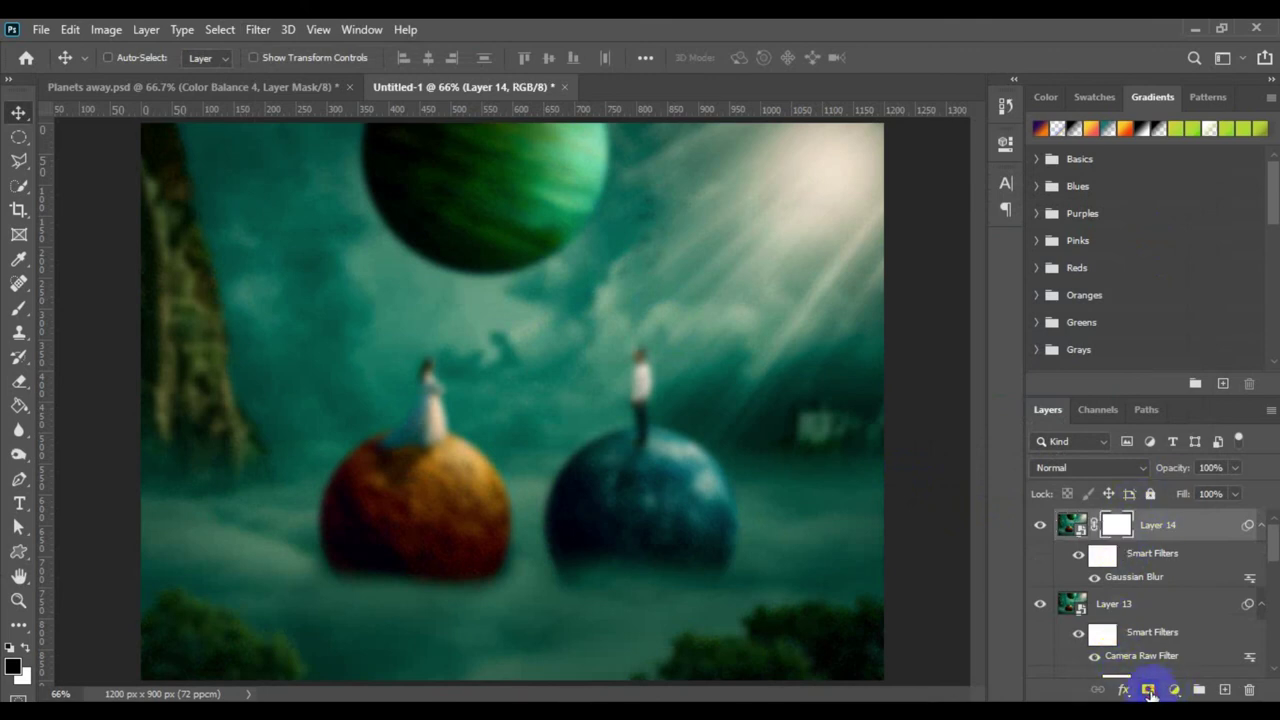
# - Paint black on Layer 14's mask with a soft 1000 px brush to clear the centre's blur
pyautogui.click(20, 309)
pyautogui.press(']')
pyautogui.press(']')
pyautogui.press(']')
pyautogui.press(']')
pyautogui.press(']')
pyautogui.press(']')
pyautogui.press(']')
pyautogui.press(']')
pyautogui.press(']')
pyautogui.press('[')
pyautogui.moveTo(537, 366)
pyautogui.mouseDown()
pyautogui.moveTo(495, 365)
pyautogui.moveTo(499, 352)
pyautogui.moveTo(445, 310)
pyautogui.moveTo(468, 326)
pyautogui.moveTo(437, 326)
pyautogui.moveTo(449, 371)
pyautogui.moveTo(432, 436)
pyautogui.moveTo(623, 392)
pyautogui.moveTo(573, 370)
pyautogui.moveTo(402, 390)
pyautogui.moveTo(220, 356)
pyautogui.moveTo(142, 356)
pyautogui.moveTo(131, 374)
pyautogui.moveTo(117, 362)
pyautogui.moveTo(330, 481)
pyautogui.moveTo(880, 395)
pyautogui.moveTo(840, 333)
pyautogui.mouseUp()
# - Restore blur along the right and left edges with a 500 px brush, then compare Layer 14 on and off
pyautogui.press('[')
pyautogui.press('[')
pyautogui.press('[')
pyautogui.press('[')
pyautogui.press('[')
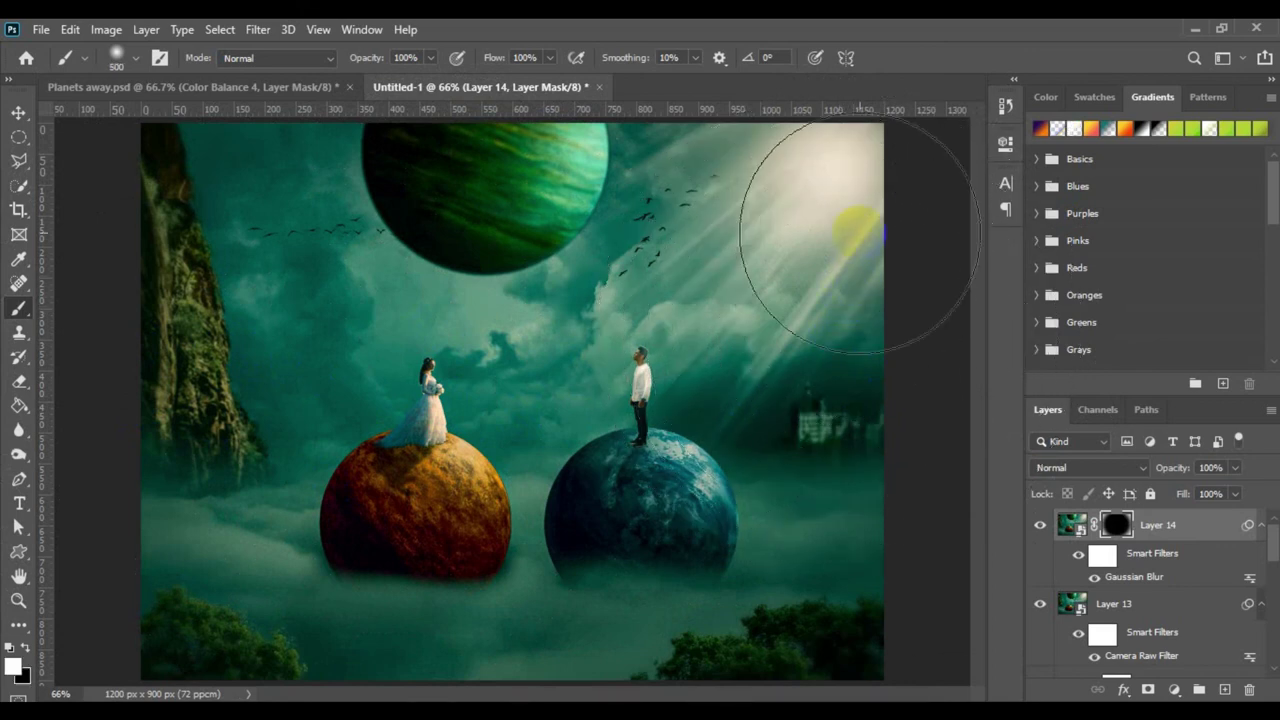
pyautogui.moveTo(880, 417)
pyautogui.mouseDown()
pyautogui.moveTo(880, 497)
pyautogui.moveTo(817, 594)
pyautogui.mouseUp()
pyautogui.moveTo(197, 665)
pyautogui.mouseDown()
pyautogui.moveTo(143, 640)
pyautogui.moveTo(142, 561)
pyautogui.moveTo(77, 380)
pyautogui.moveTo(77, 280)
pyautogui.mouseUp()
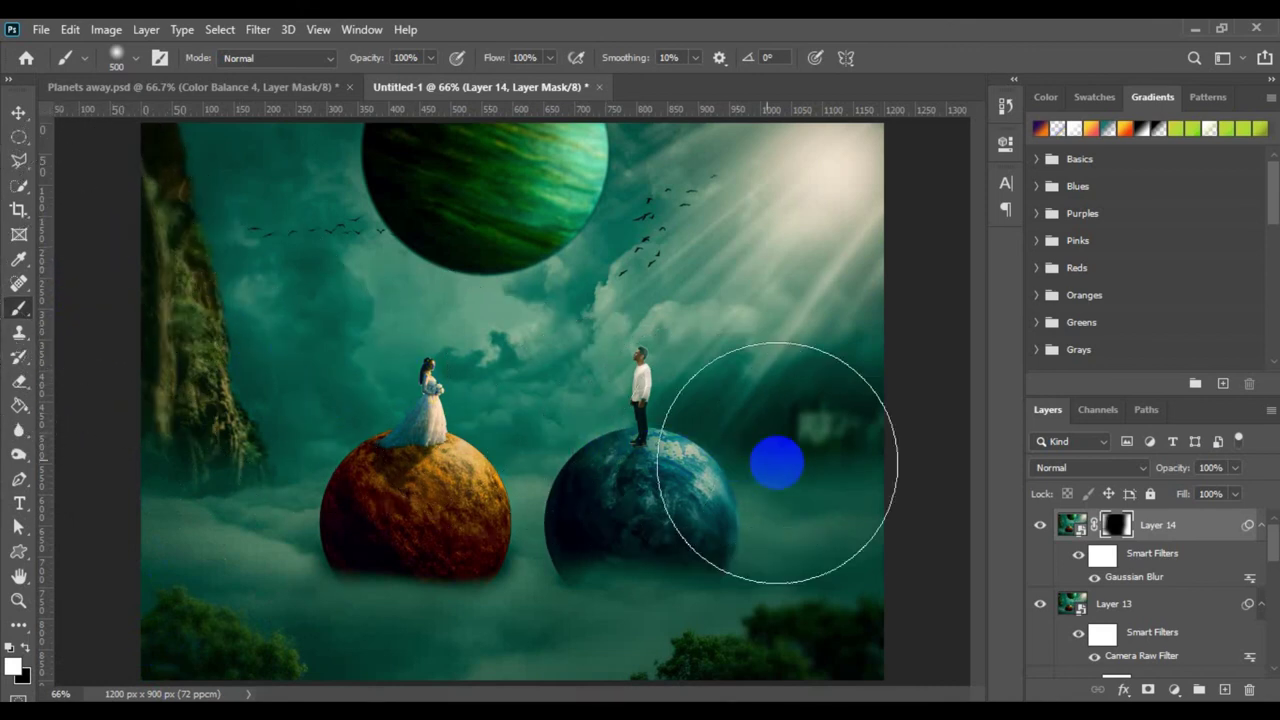
pyautogui.click(1039, 527)
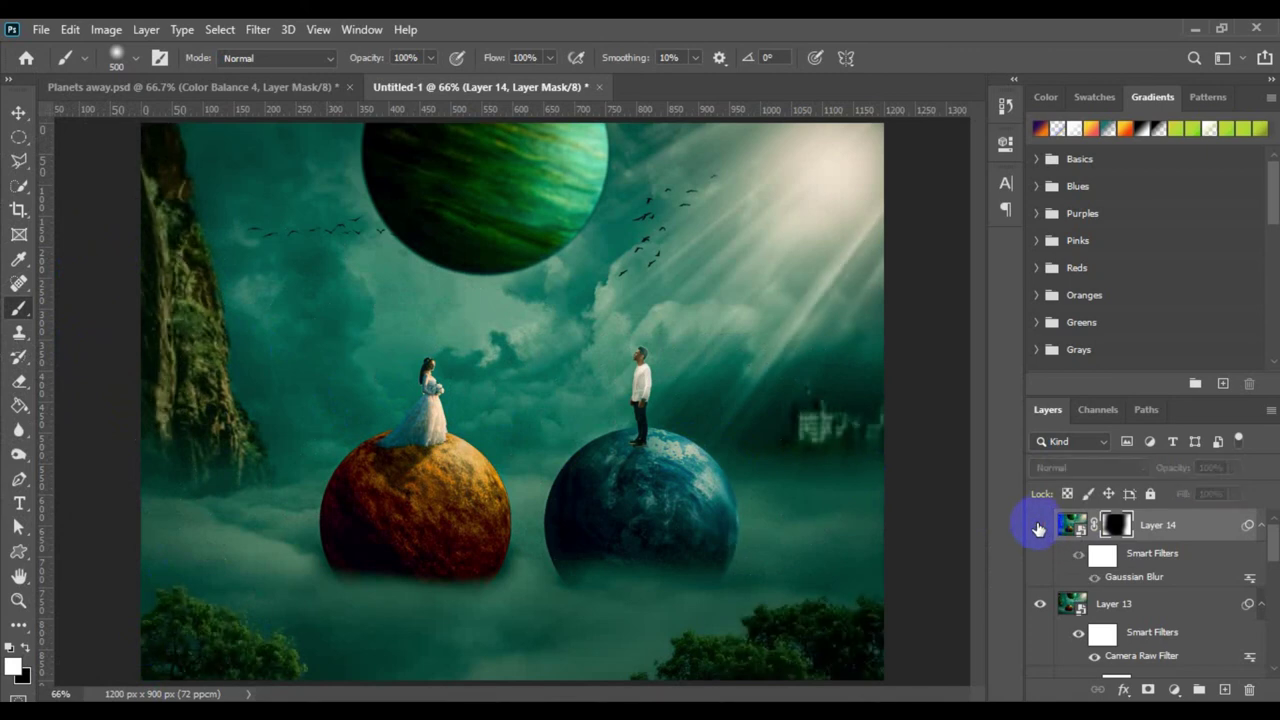
pyautogui.click(1039, 527)
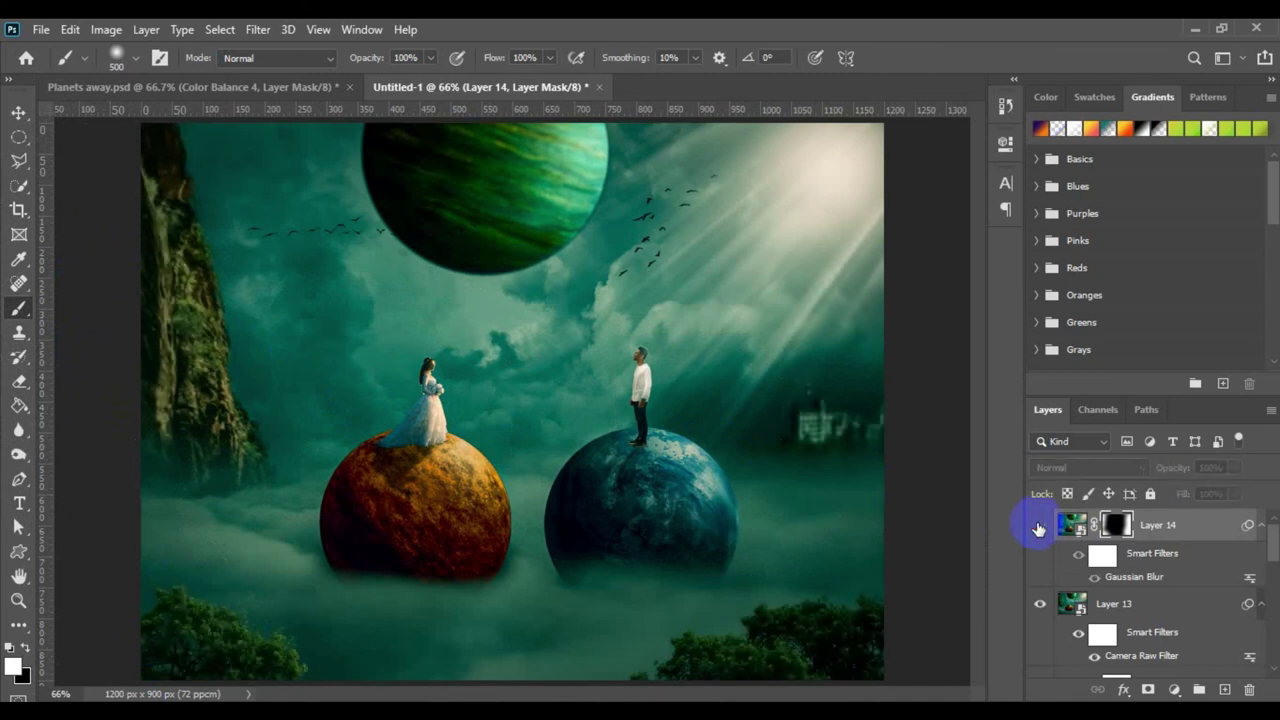